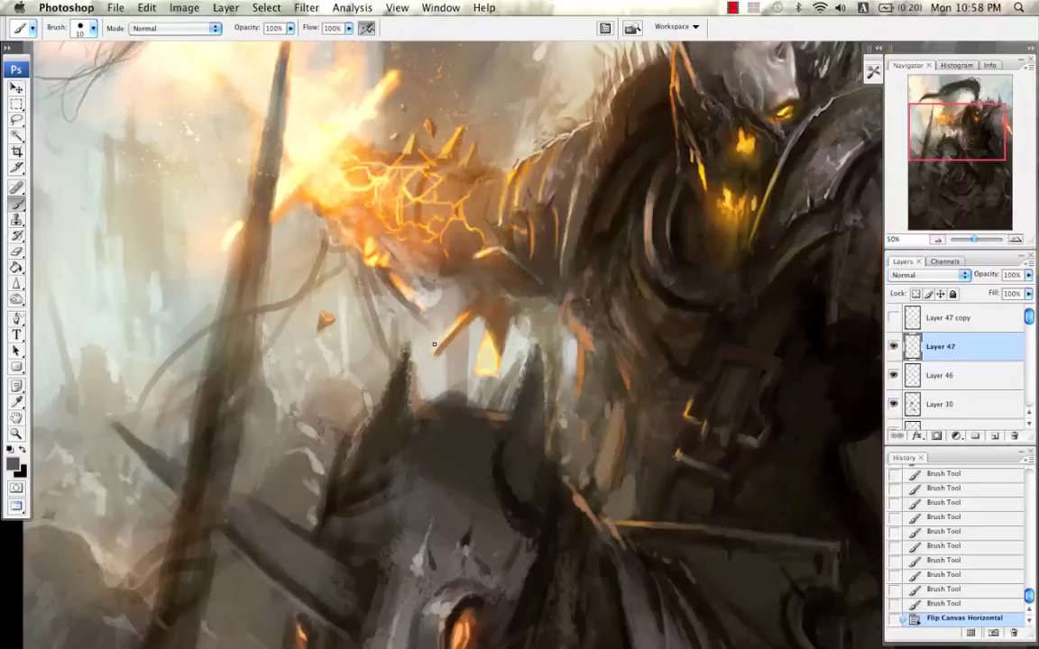
Step: Sample greys from the armour and paint thin edge strokes down the torso's side next to the buckle, ending with a 9 px brush
drag(690, 236, 376, 200)
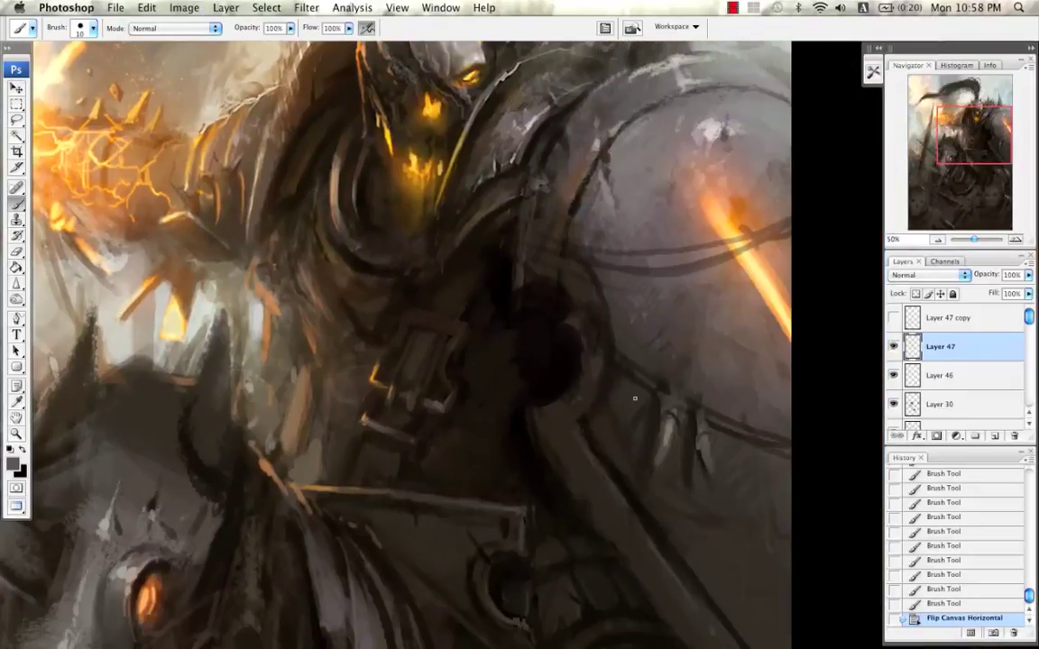
alt+click(594, 433)
drag(549, 382, 546, 383)
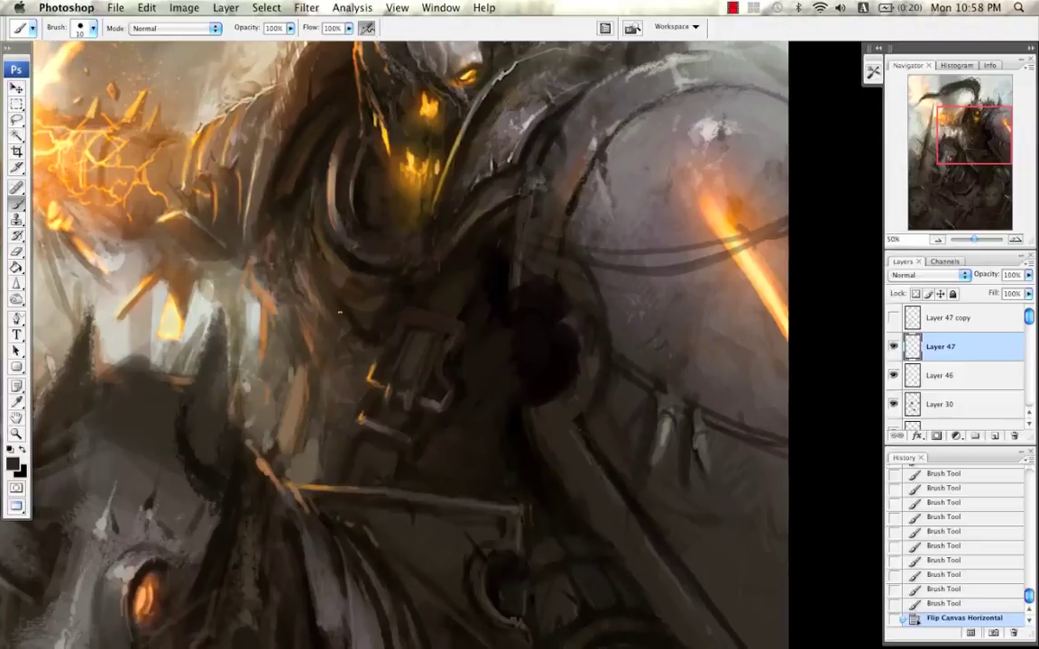
alt+click(471, 256)
drag(309, 243, 311, 279)
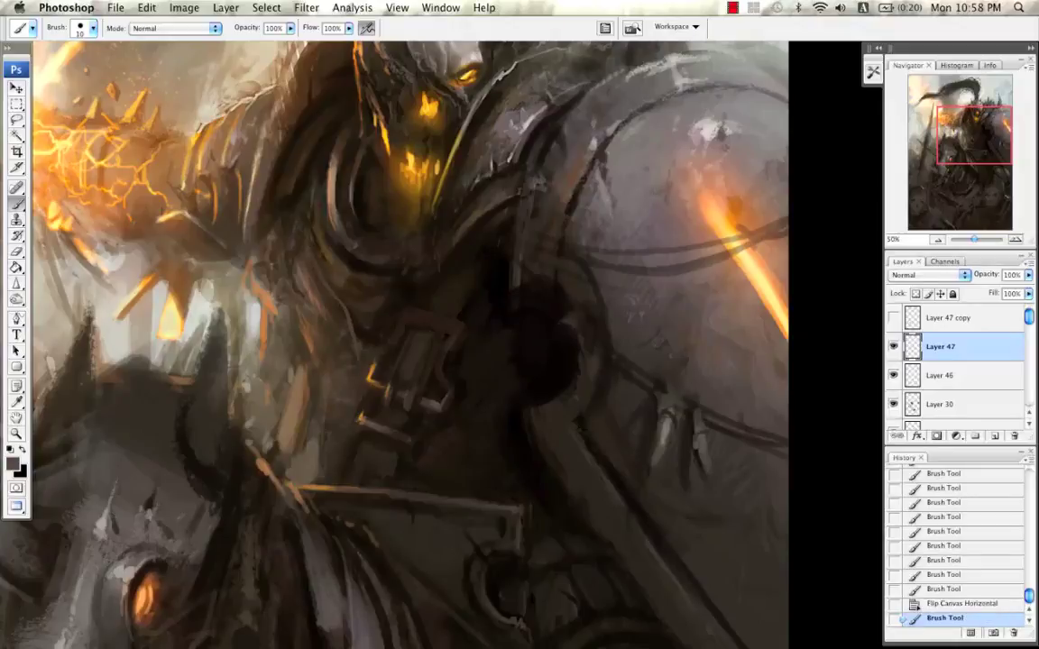
key(bracketleft)
drag(355, 345, 348, 367)
drag(342, 351, 347, 368)
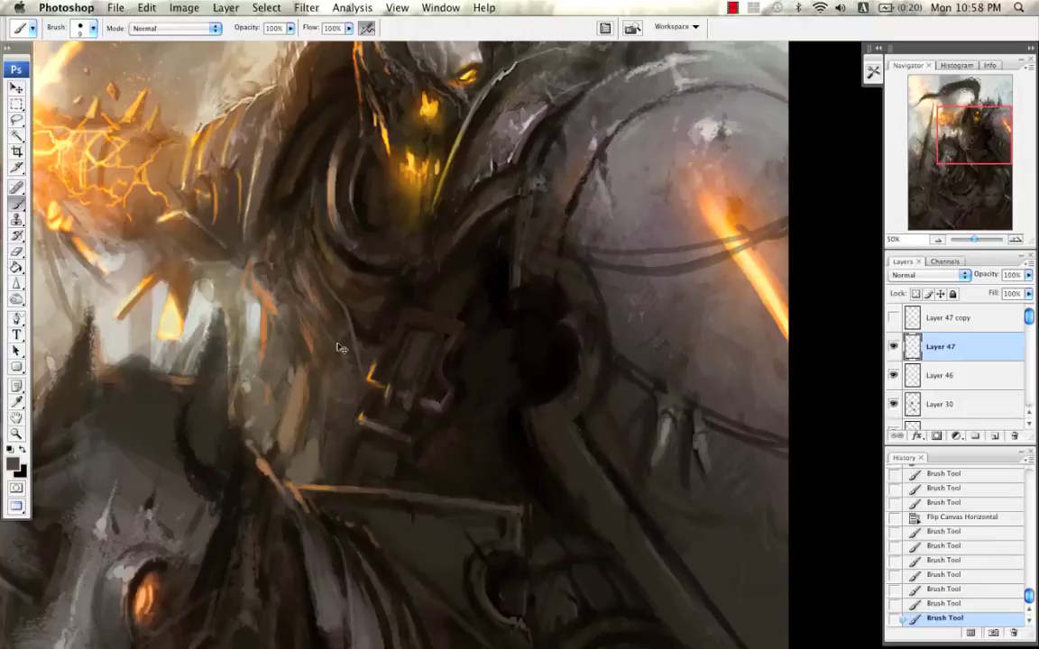
Step: Step back and forward through the last four brush strokes to compare the torso before and after
key(alt+super+z)
key(alt+super+z)
key(alt+super+z)
key(alt+super+z)
key(super+shift+z)
key(super+shift+z)
key(super+shift+z)
key(super+shift+z)
Step: Paint a fine light edge along the torso's side and shade beside it with a sampled near-black at 15 px
drag(328, 290, 350, 321)
key(bracketleft)
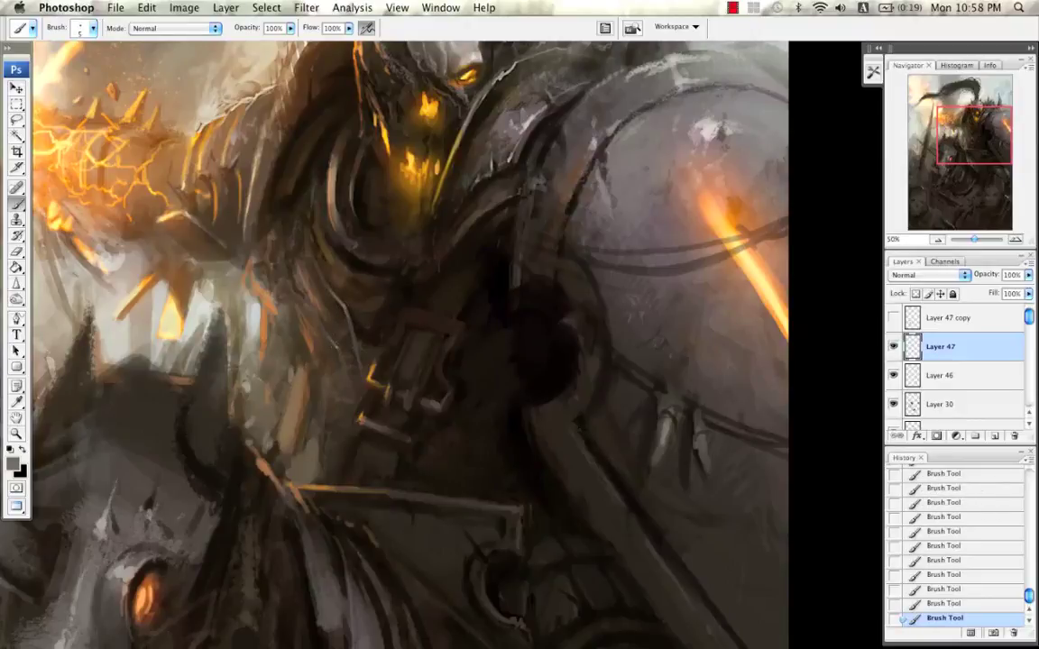
alt+click(362, 331)
key(bracketright)
key(bracketright)
key(bracketright)
key(bracketright)
key(bracketright)
key(bracketright)
drag(325, 322, 350, 368)
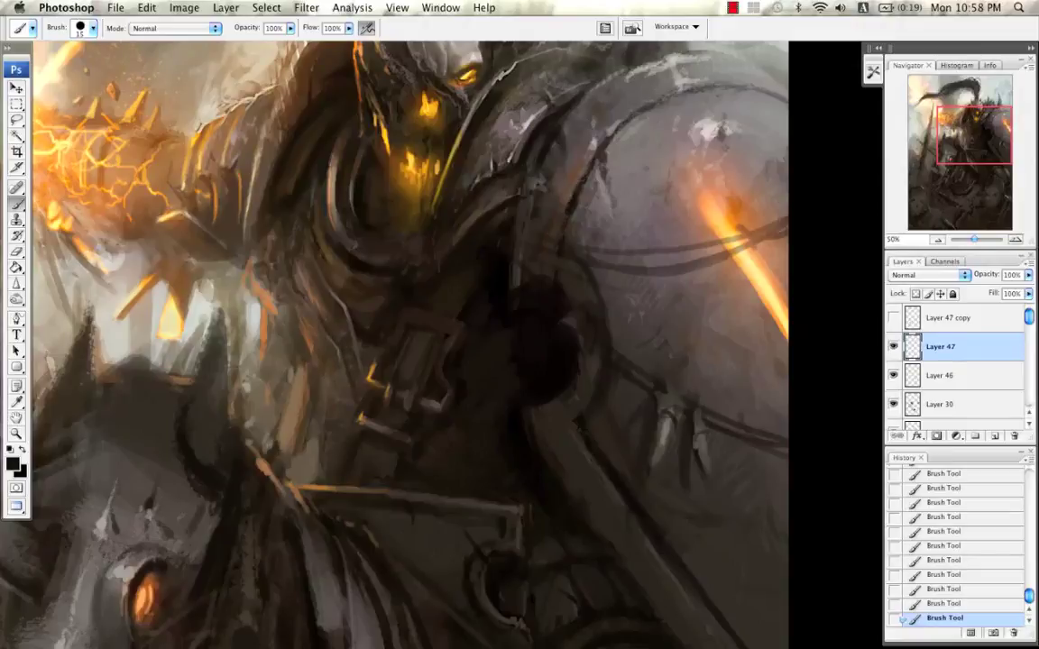
key(bracketright)
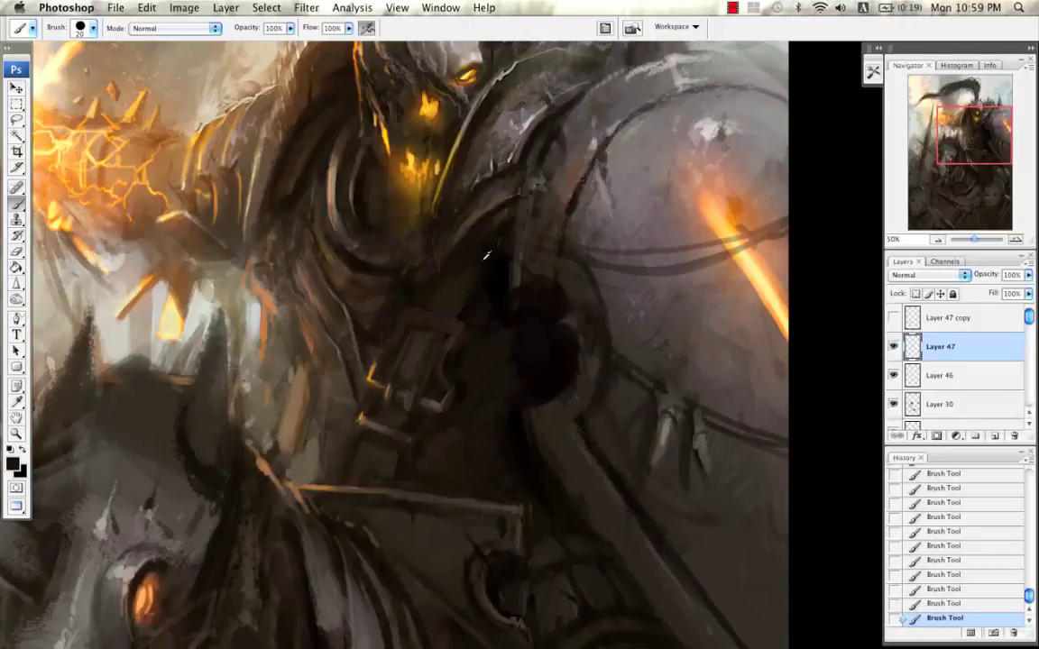
Step: Paint thin grey plate edges between the buckle and the dark recess beneath the large shoulder guard with a 9 px brush
key(bracketleft)
key(bracketleft)
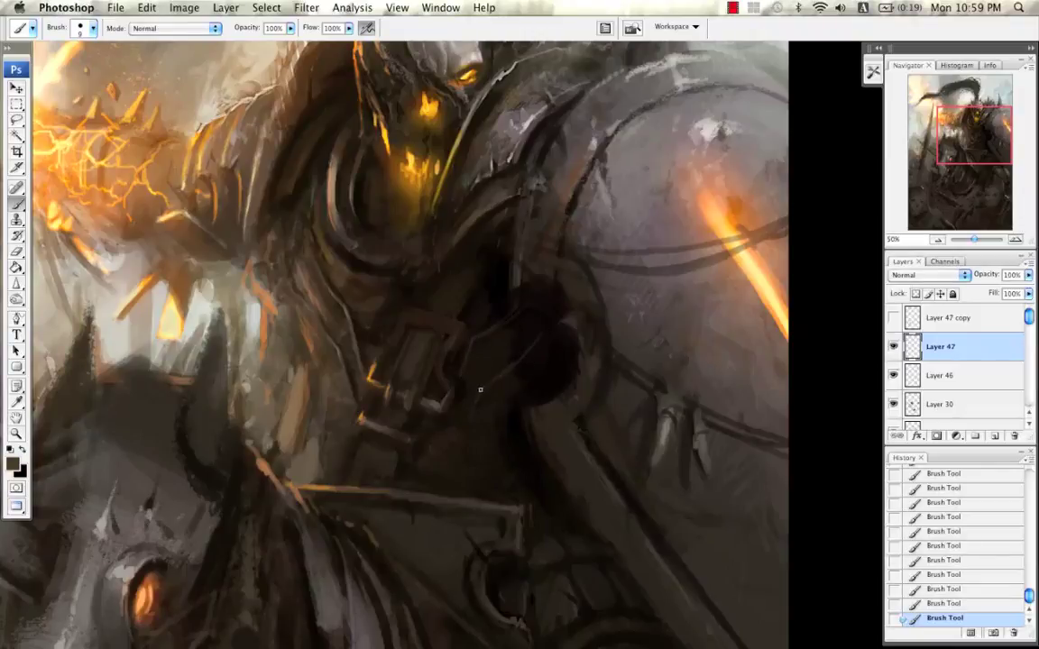
key(bracketright)
key(bracketleft)
Step: Flip the whole canvas horizontally to check the composition, and return to the rider's torso
key(super+minus)
key(super+minus)
key(super+minus)
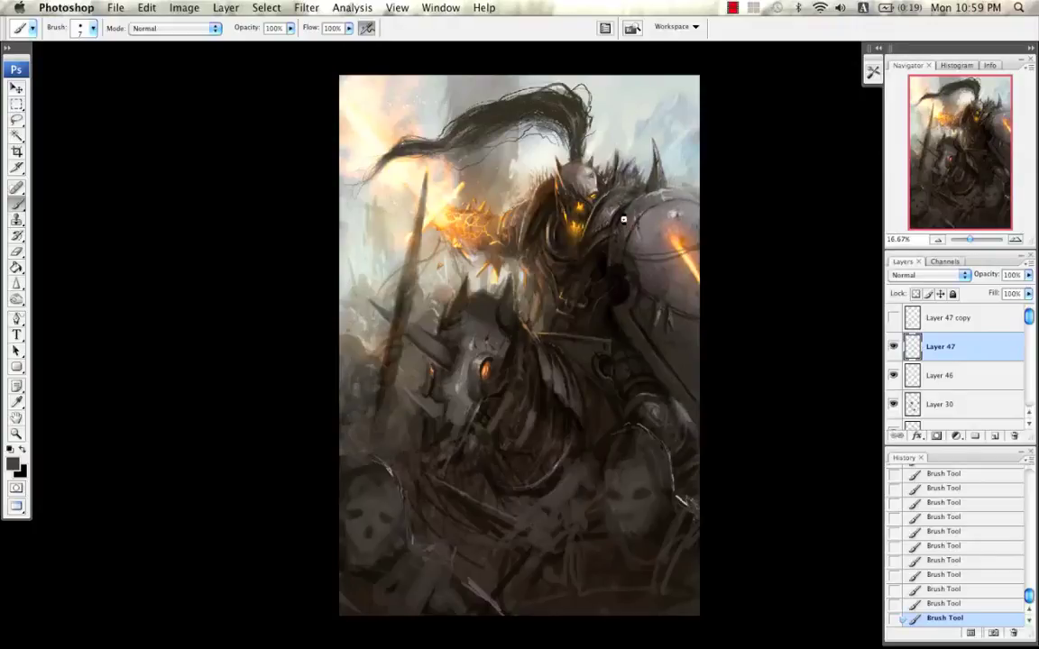
key(super+shift+h)
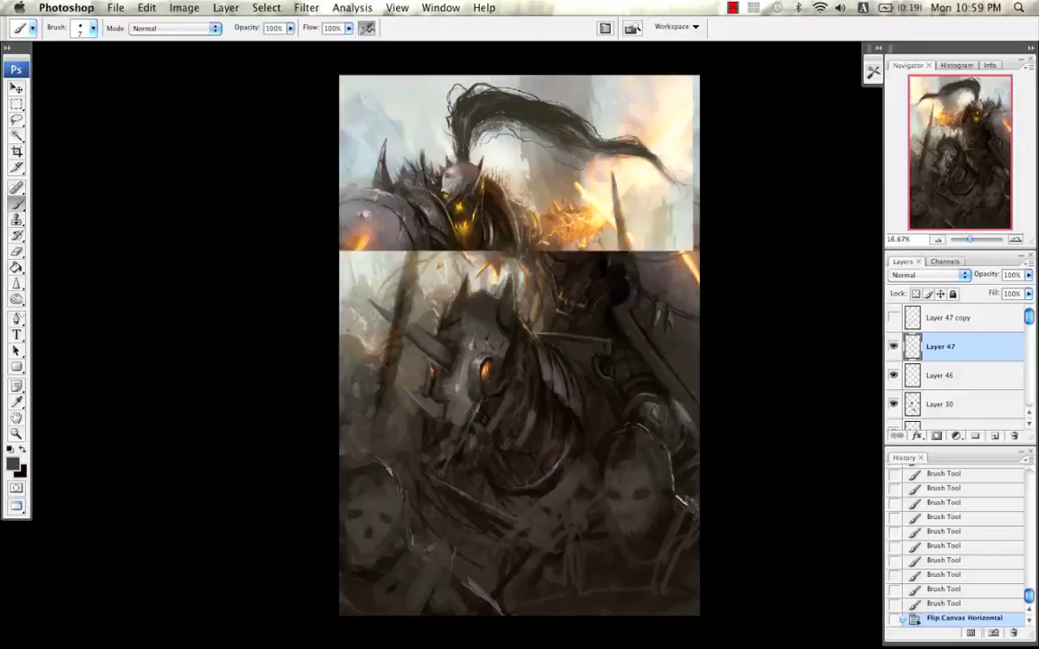
click(1015, 239)
click(1015, 240)
drag(379, 291, 403, 322)
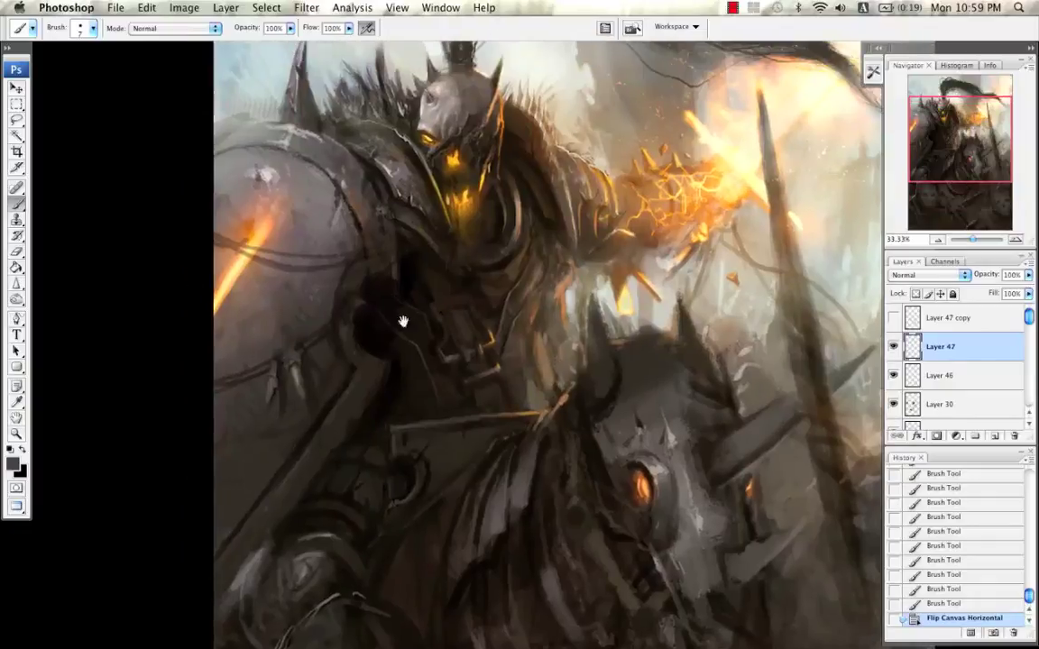
Step: Switch to a textured brush reduced to 70 px and block in the abdomen plate beside the dark recess with a sampled dark grey
alt+click(294, 427)
right_click(456, 426)
double_click(616, 464)
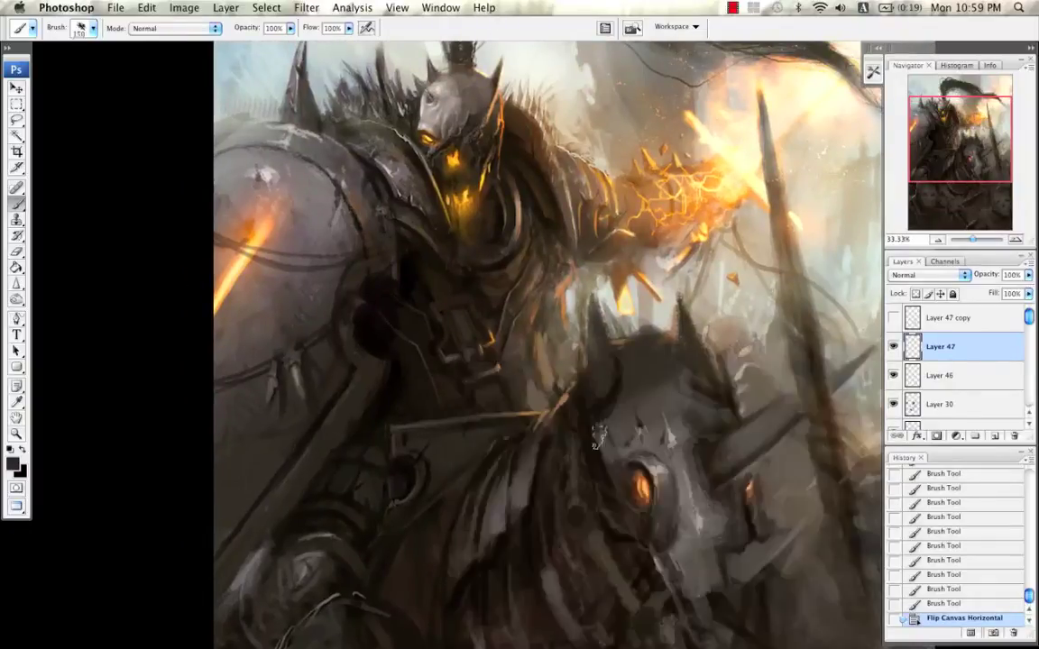
key([)
key([)
key([)
key([)
mouse_move(420, 355)
mouse_down()
mouse_move(411, 320)
mouse_move(435, 348)
mouse_up()
key([)
mouse_move(426, 326)
mouse_down()
mouse_move(424, 337)
mouse_move(418, 318)
mouse_up()
mouse_move(418, 321)
mouse_down()
mouse_move(433, 352)
mouse_move(413, 326)
mouse_up()
drag(415, 323, 431, 354)
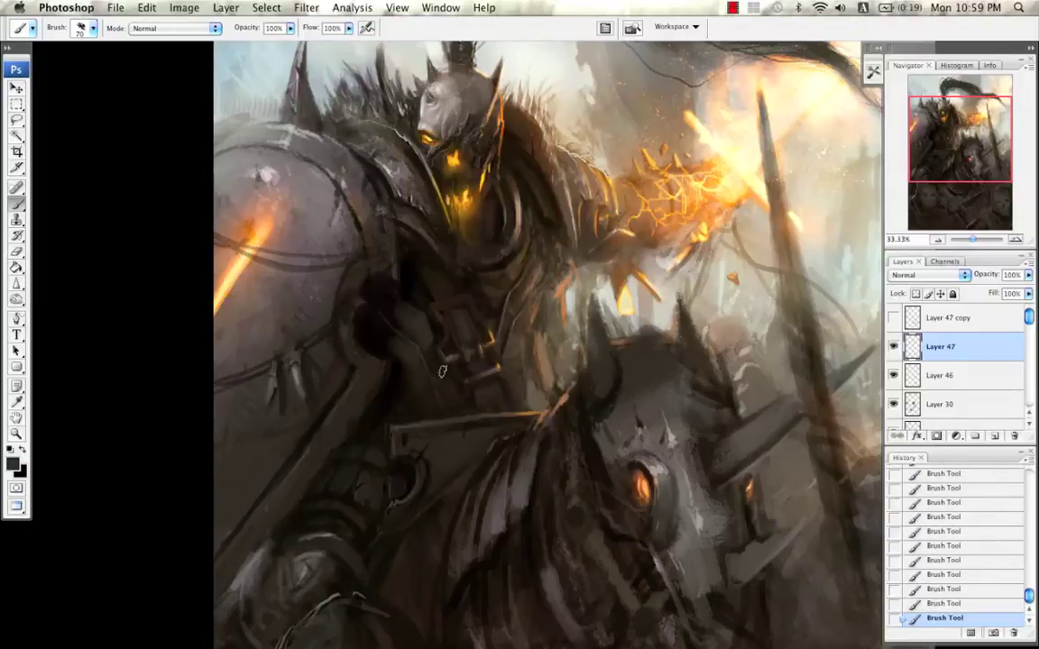
Step: Blend the abdomen plate's lower edge into the shadow with the textured brush at about 50 px
key([)
drag(440, 370, 431, 354)
key([)
key(bracketright)
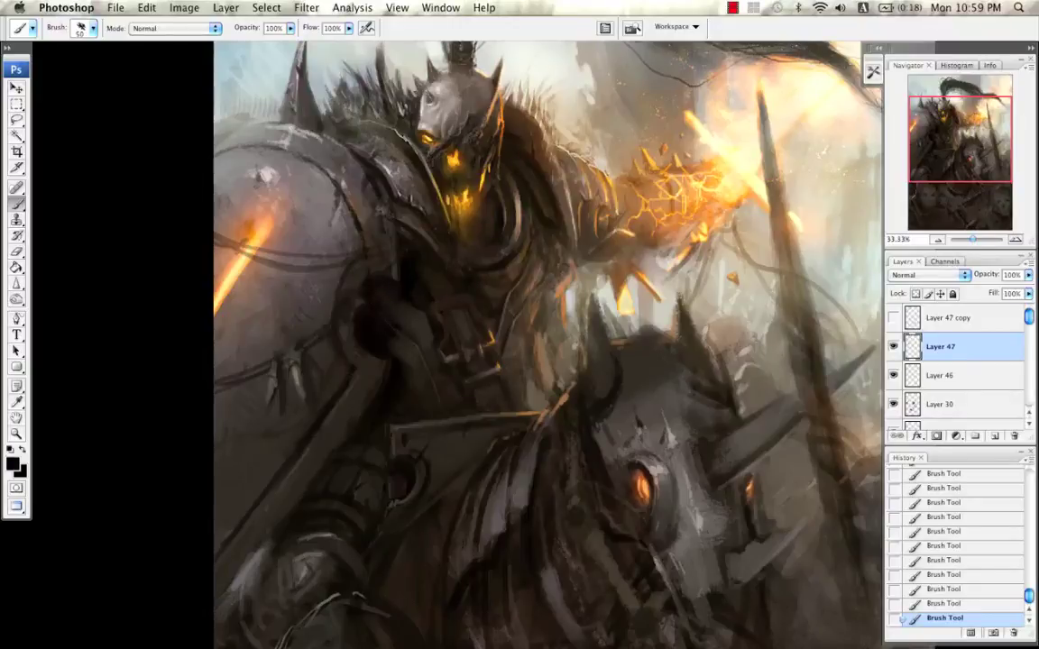
Step: Switch to the 19 px round brush, shrink it to about 7 px and paint sampled grey edges along the abdomen plate
right_click(458, 350)
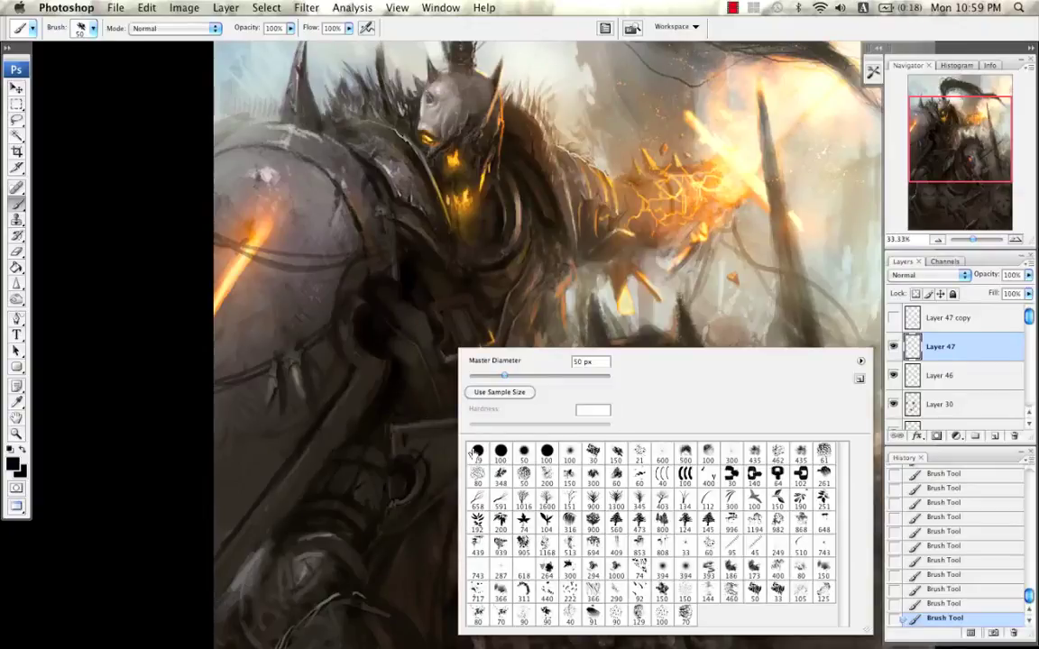
double_click(478, 451)
alt+click(283, 361)
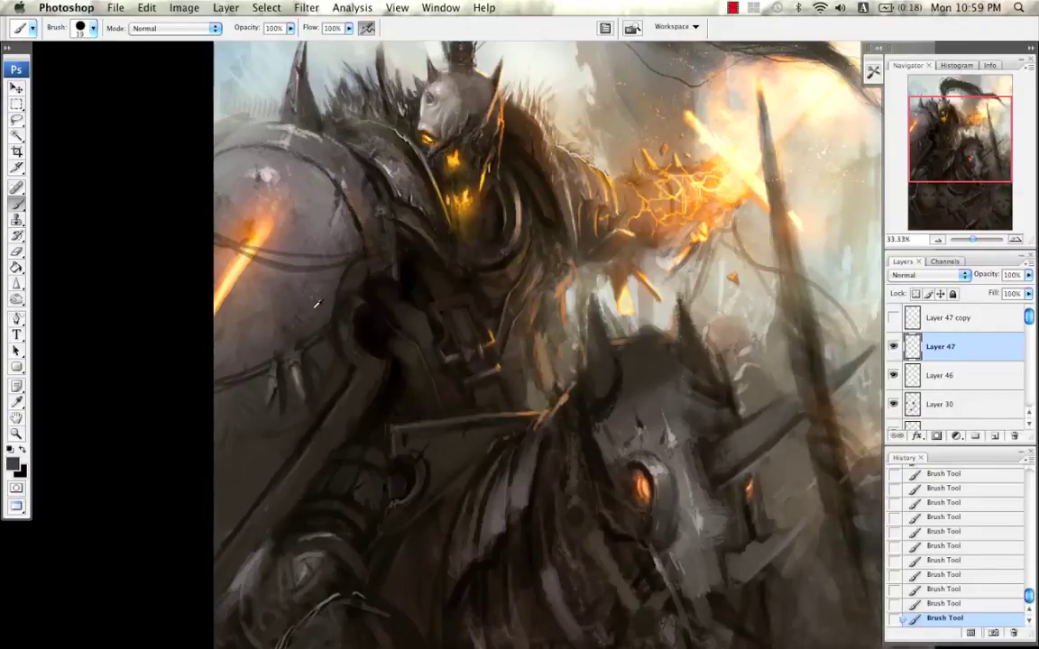
key(bracketleft)
key(bracketleft)
key(bracketleft)
key(bracketleft)
alt+click(369, 161)
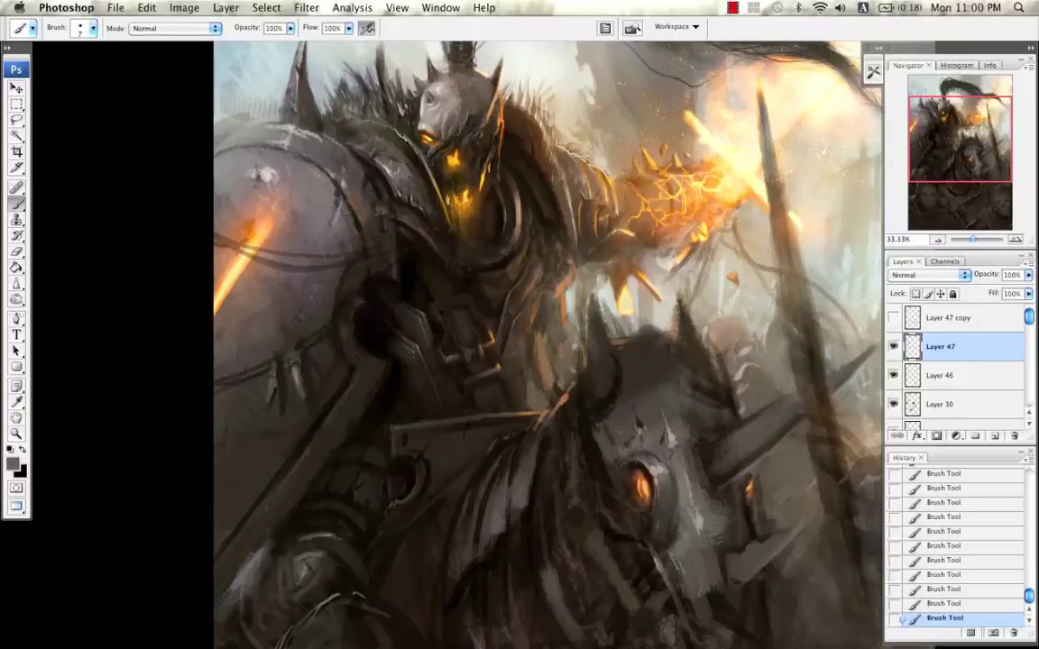
Step: Refine the abdomen plate's rim and the shadows around it with sampled tones, ending with near-black at 10 px
alt+click(385, 322)
key(bracketright)
key(bracketleft)
alt+click(422, 345)
alt+click(422, 342)
key(bracketleft)
key(bracketright)
key(bracketright)
key(bracketright)
key(bracketright)
key(bracketleft)
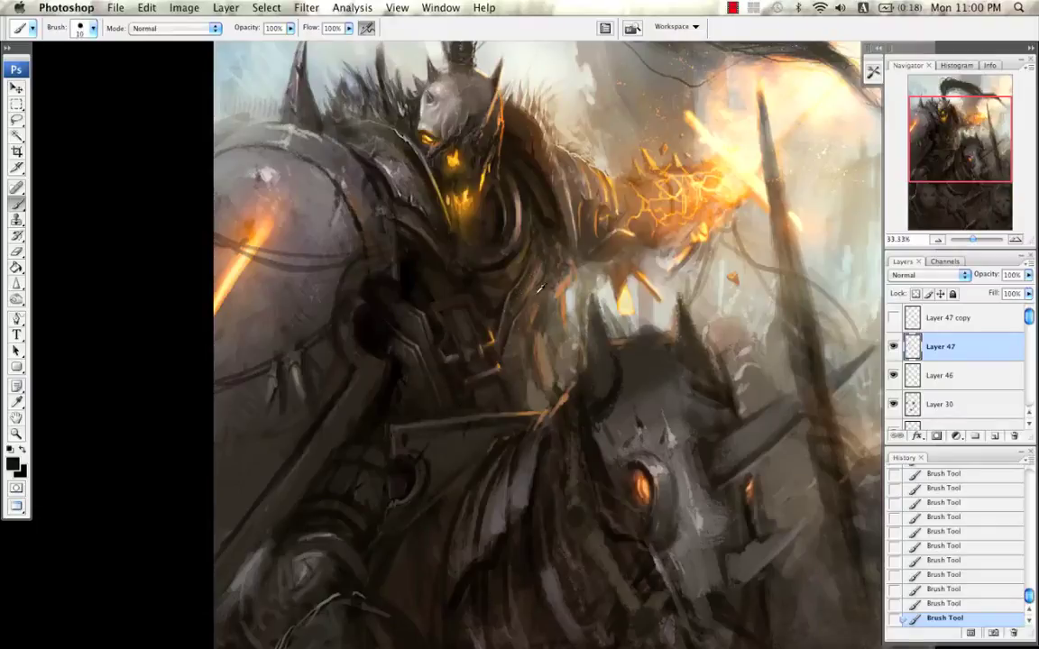
Step: Paint the matching plate edge on the opposite side of the buckle with sampled tones, undoing a stray stroke below the collar
alt+click(459, 265)
key(bracketleft)
drag(475, 251, 458, 284)
key(super+z)
key(bracketleft)
drag(532, 271, 518, 291)
alt+click(506, 338)
key(bracketright)
key(bracketright)
drag(489, 365, 503, 373)
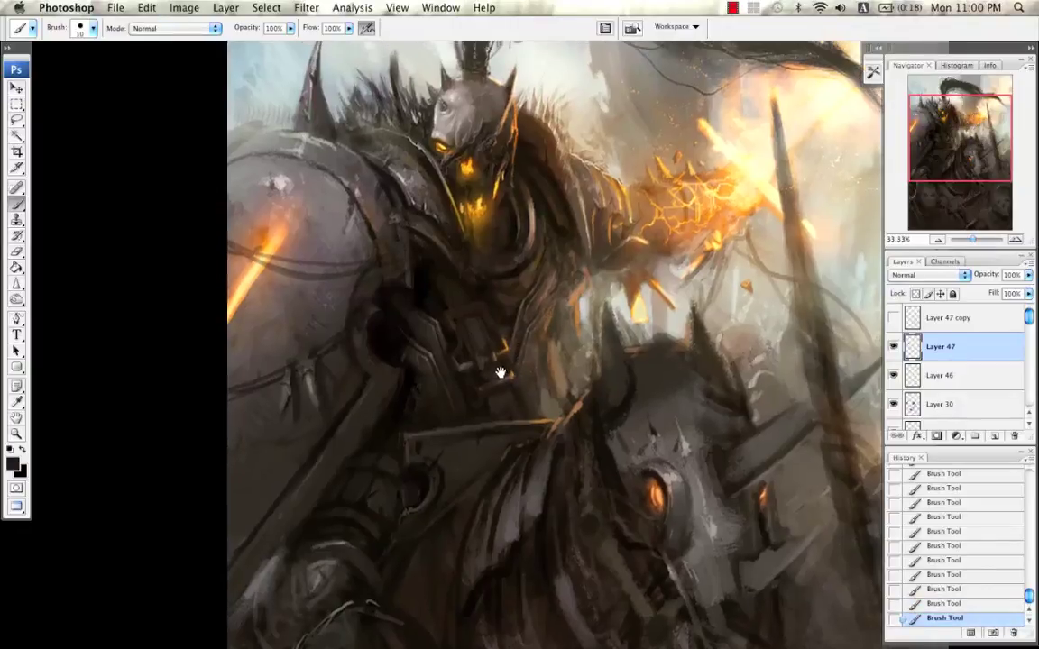
Step: Deepen the shadows around the chest plates and buckle with a sampled near-black at 15 px
alt+click(431, 332)
key(bracketright)
key(bracketleft)
key(bracketright)
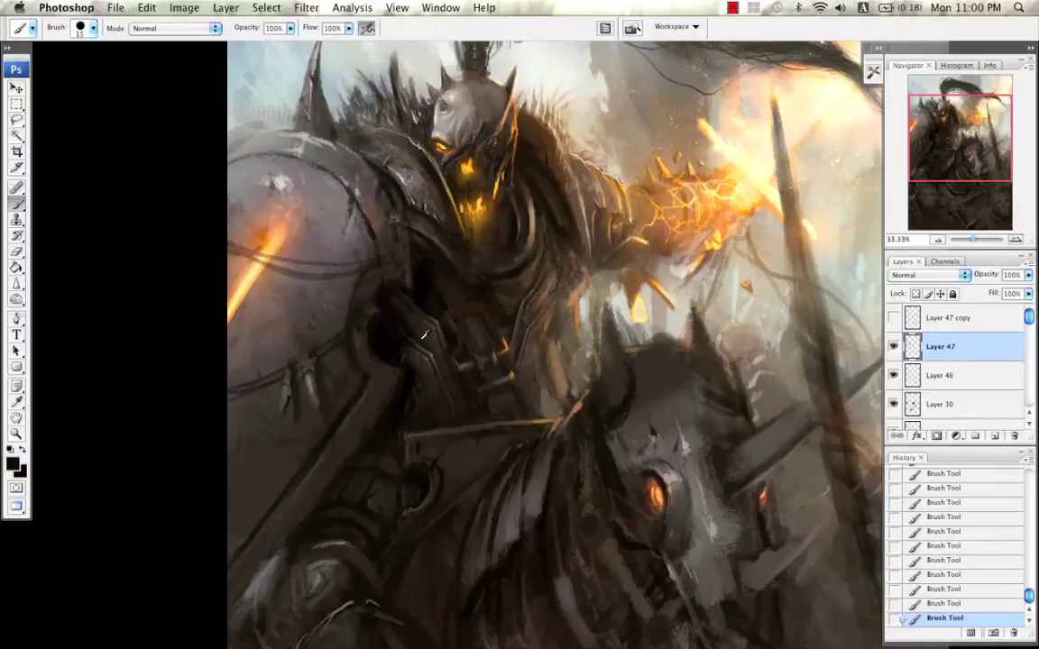
key(bracketleft)
key(bracketright)
drag(494, 253, 498, 263)
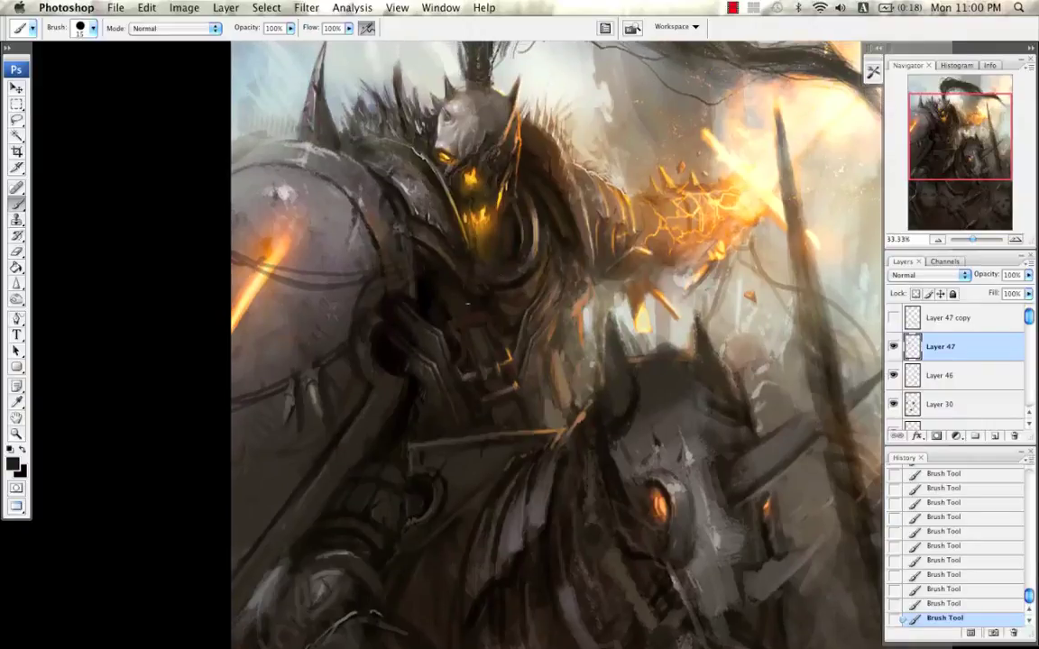
key(bracketleft)
key(bracketright)
Step: Sample grey from the shoulder guard, touch up the torso plates at 15 px and undo the last stroke
alt+click(330, 219)
key(bracketleft)
key(bracketleft)
key(bracketright)
key(bracketright)
key(super+z)
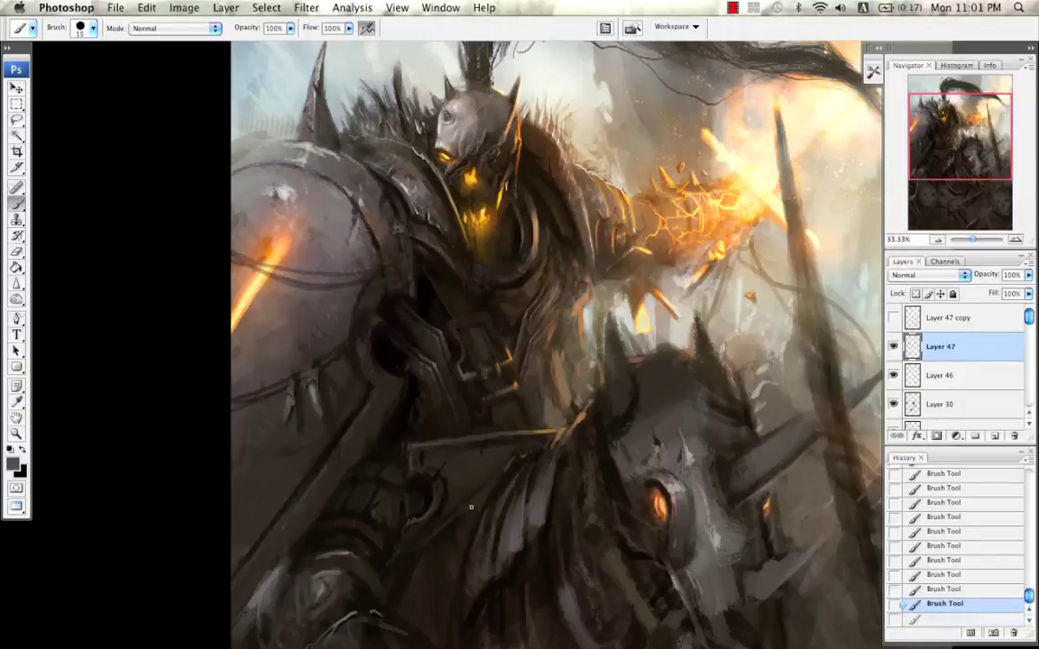
drag(518, 313, 523, 295)
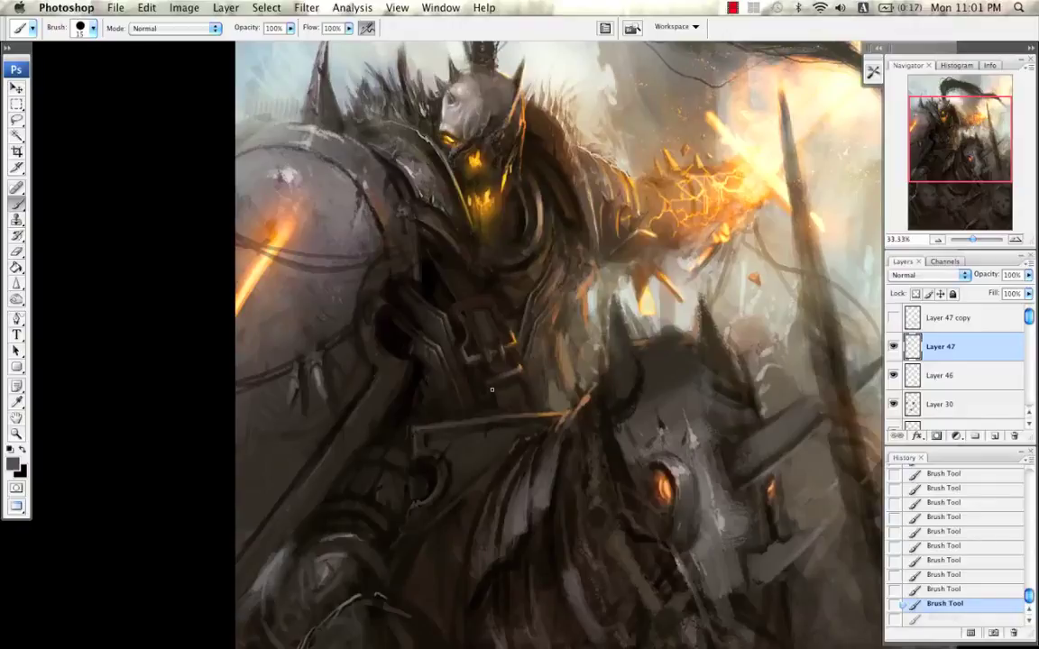
Step: Paint small strokes below the collar on the far side of the chest with sampled dark tones, undoing the unwanted ones
key(bracketleft)
key(bracketleft)
drag(524, 276, 516, 280)
key(super+z)
alt+click(535, 264)
key(bracketright)
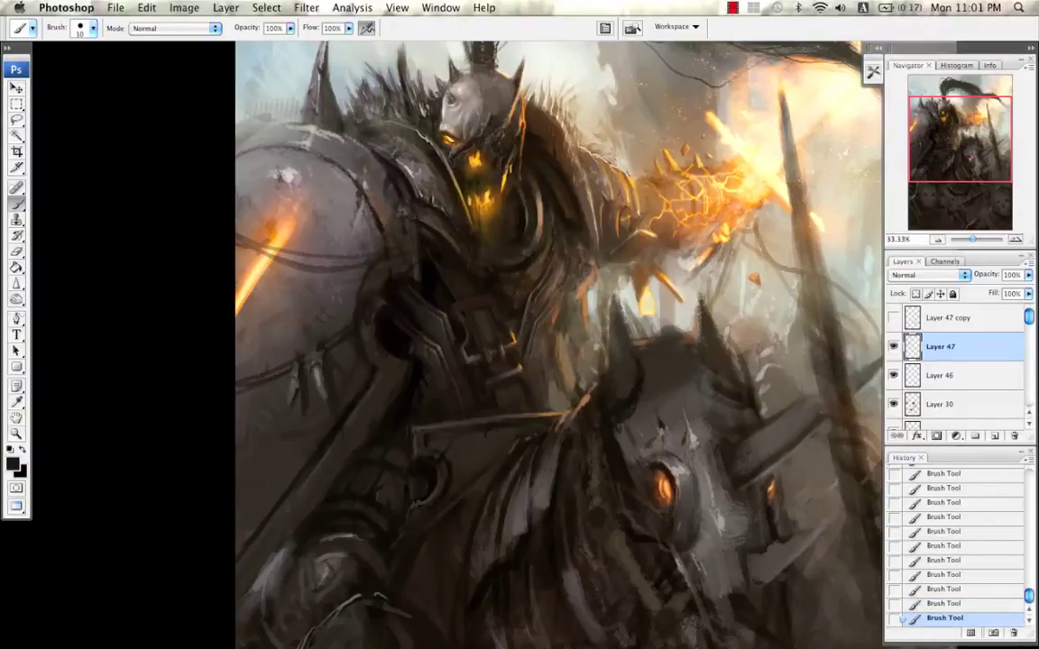
key(bracketright)
alt+click(484, 263)
key(bracketleft)
key(bracketleft)
key(super+z)
drag(526, 270, 514, 297)
key(bracketleft)
Step: Step back through the last twelve brush strokes to compare the torso with its earlier state
key(super+minus)
key(alt+super+z)
key(alt+super+z)
key(alt+super+z)
key(alt+super+z)
key(alt+super+z)
key(alt+super+z)
key(alt+super+z)
key(alt+super+z)
key(alt+super+z)
key(alt+super+z)
key(alt+super+z)
key(alt+super+z)
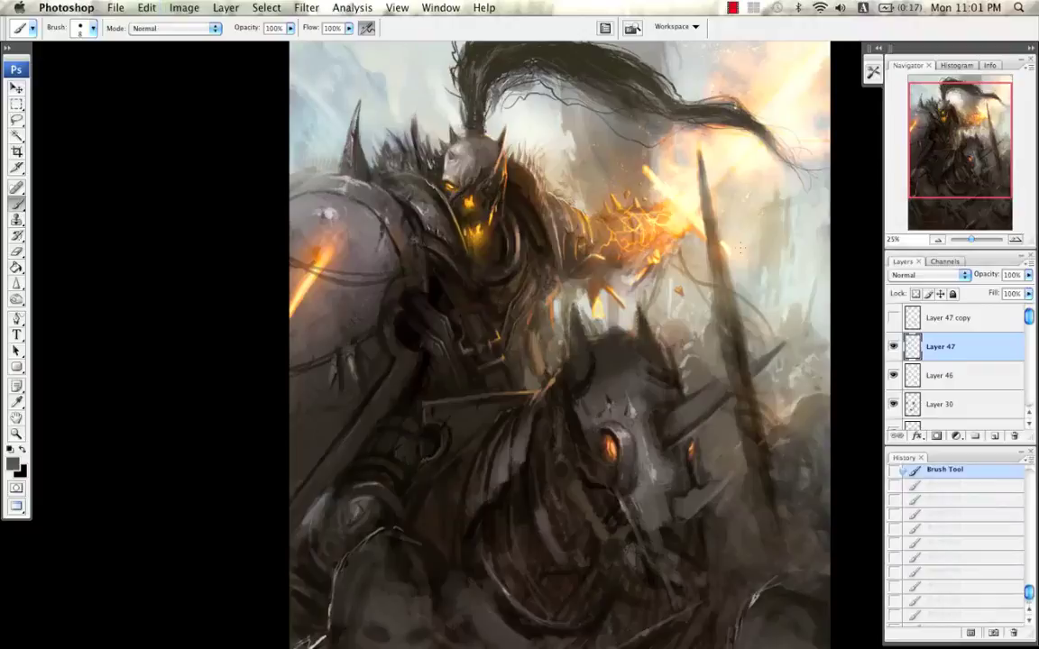
Step: Flip the canvas horizontally again and review the full painting
key(super+u)
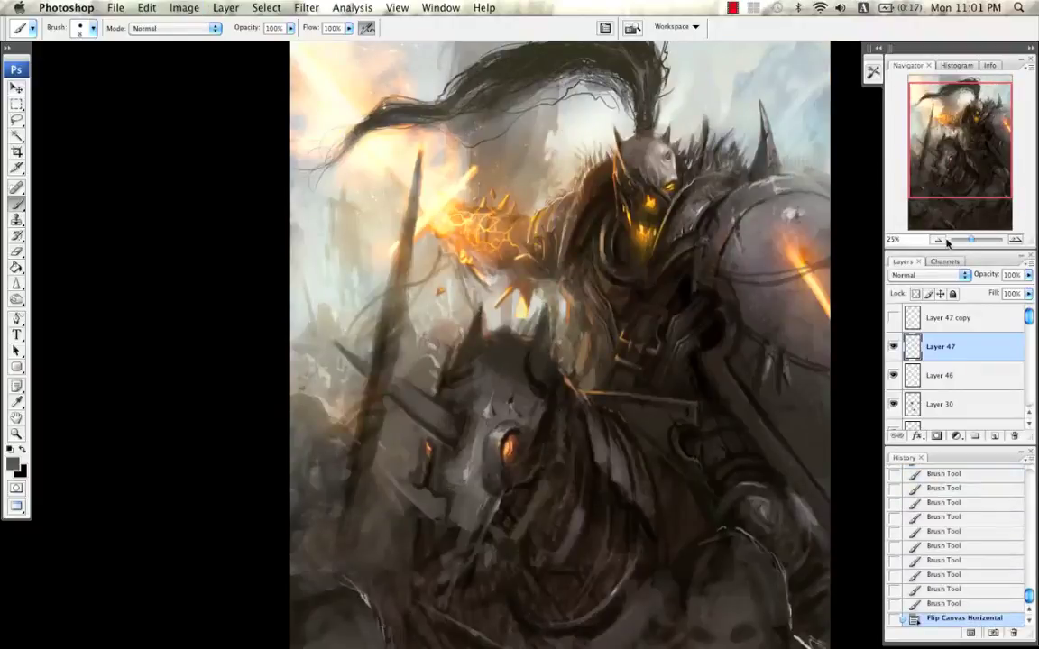
click(947, 240)
drag(947, 240, 970, 240)
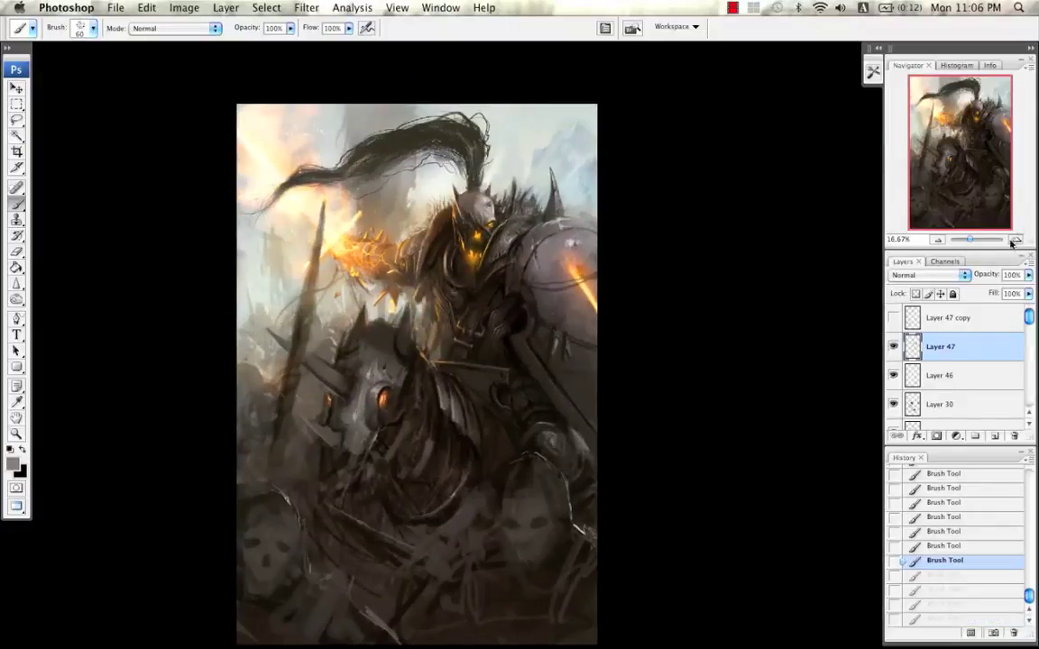
Step: Restore the four undone brush strokes on the rider's torso
key(super+plus)
key(super+plus)
drag(802, 235, 478, 293)
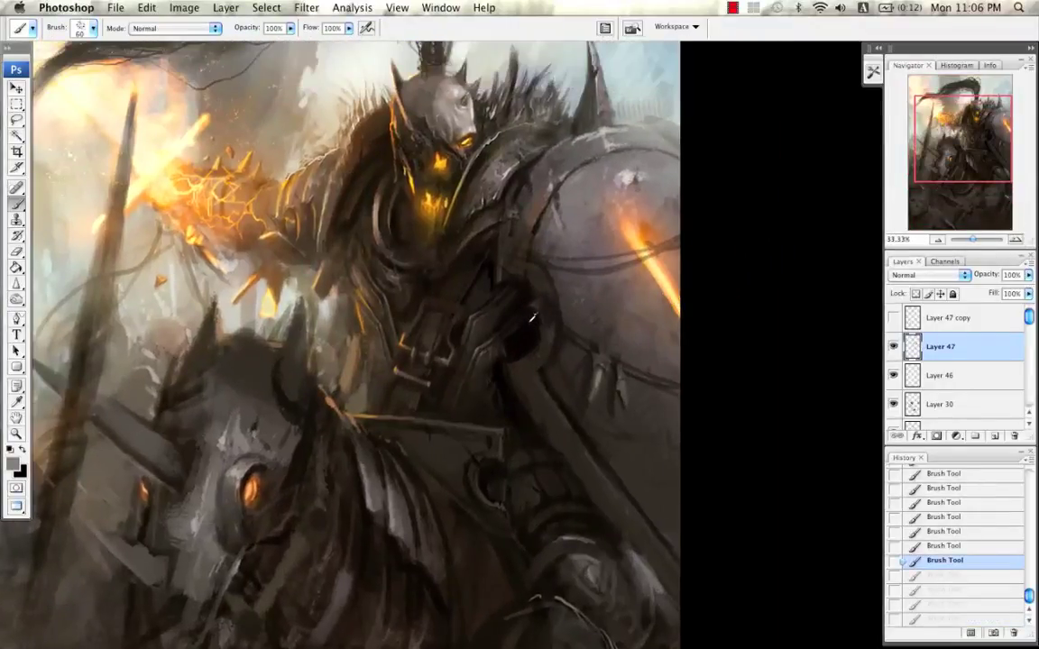
key(super+shift+z)
key(super+shift+z)
key(super+shift+z)
key(super+shift+z)
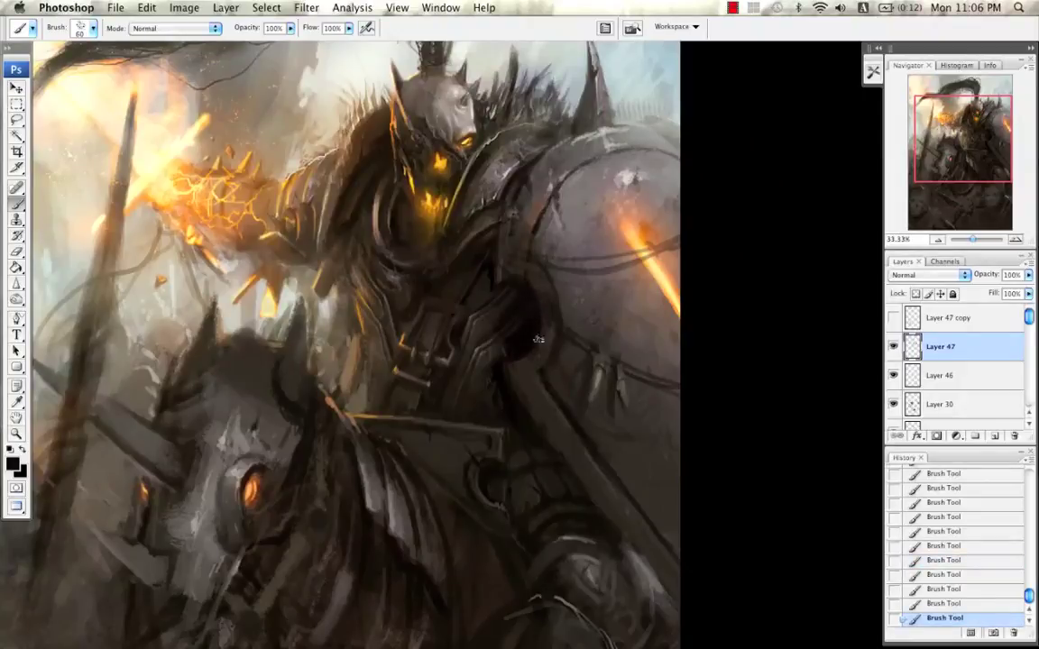
Step: Add a new layer above Layer 47 and paint dark textured strokes over the recess beneath the large shoulder guard
key([)
alt+click(543, 287)
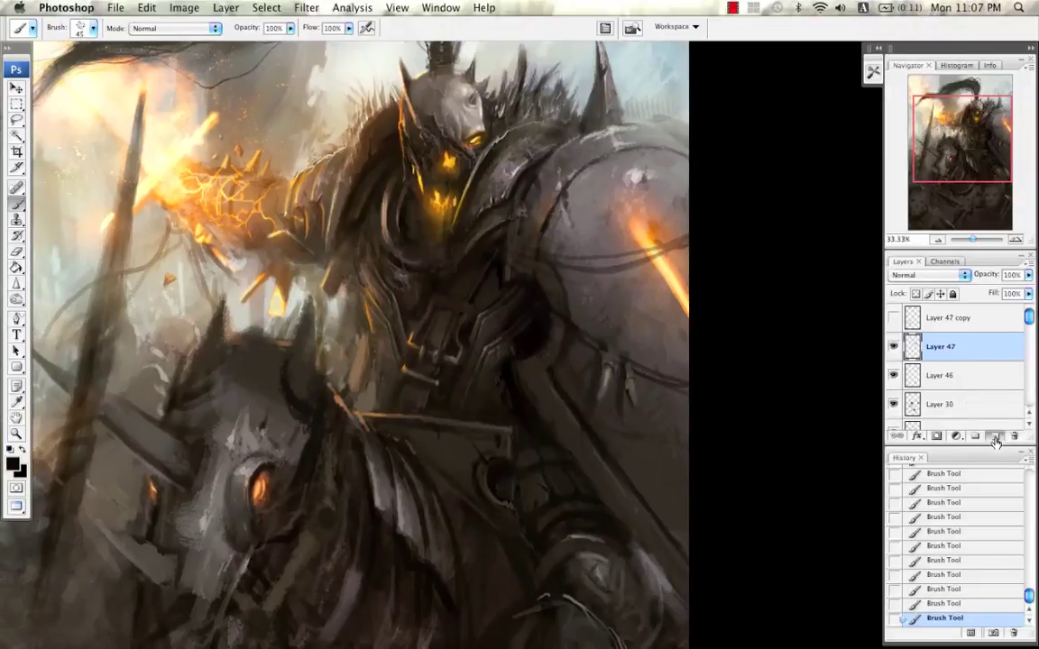
click(994, 436)
key(bracketright)
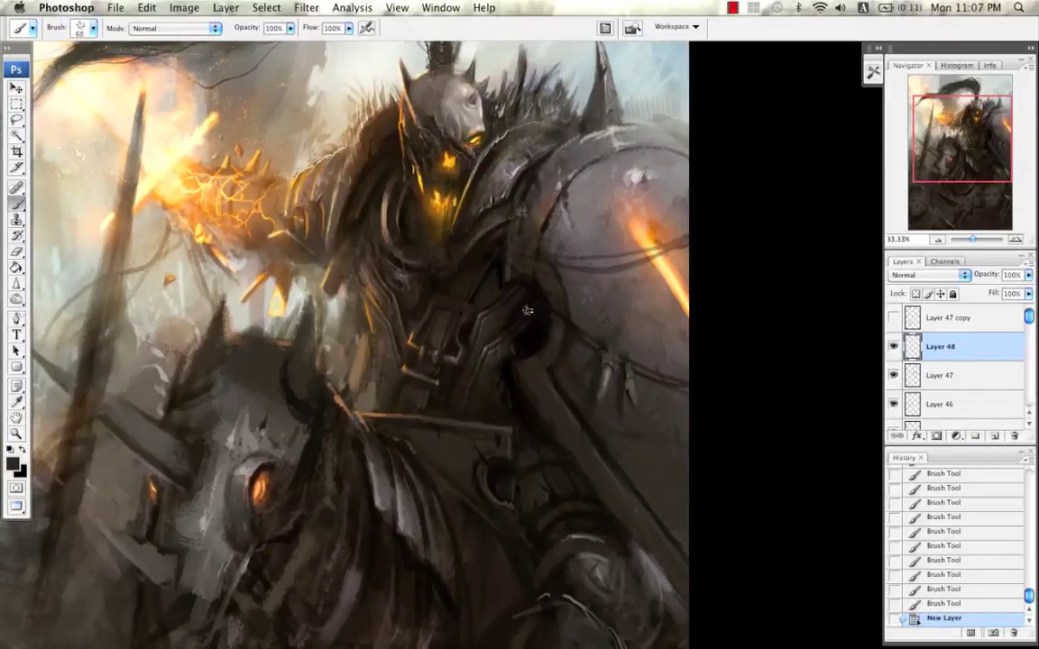
drag(526, 307, 533, 342)
key(bracketleft)
mouse_move(499, 303)
mouse_down()
mouse_move(494, 310)
mouse_move(501, 287)
mouse_move(530, 330)
mouse_move(538, 315)
mouse_move(527, 299)
mouse_move(538, 318)
mouse_up()
mouse_move(538, 311)
mouse_down()
mouse_move(533, 346)
mouse_move(527, 330)
mouse_up()
Step: Try a lighter grey dab sampled from the shoulder guard inside the dark recess, and undo it
key([)
alt+click(545, 332)
alt+click(585, 241)
key(])
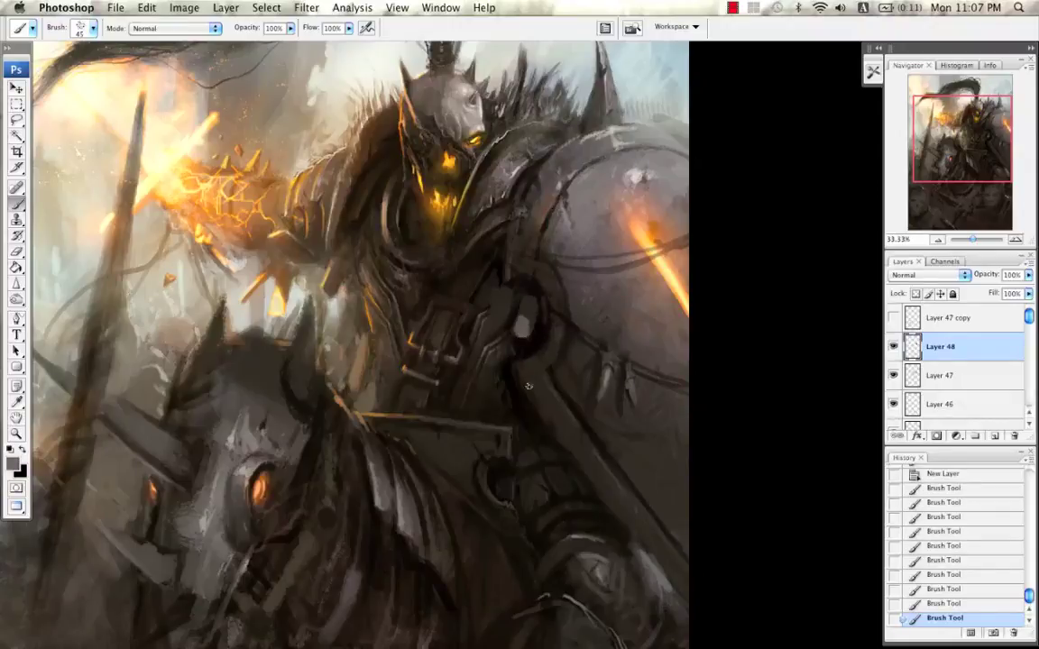
key(ctrl+z)
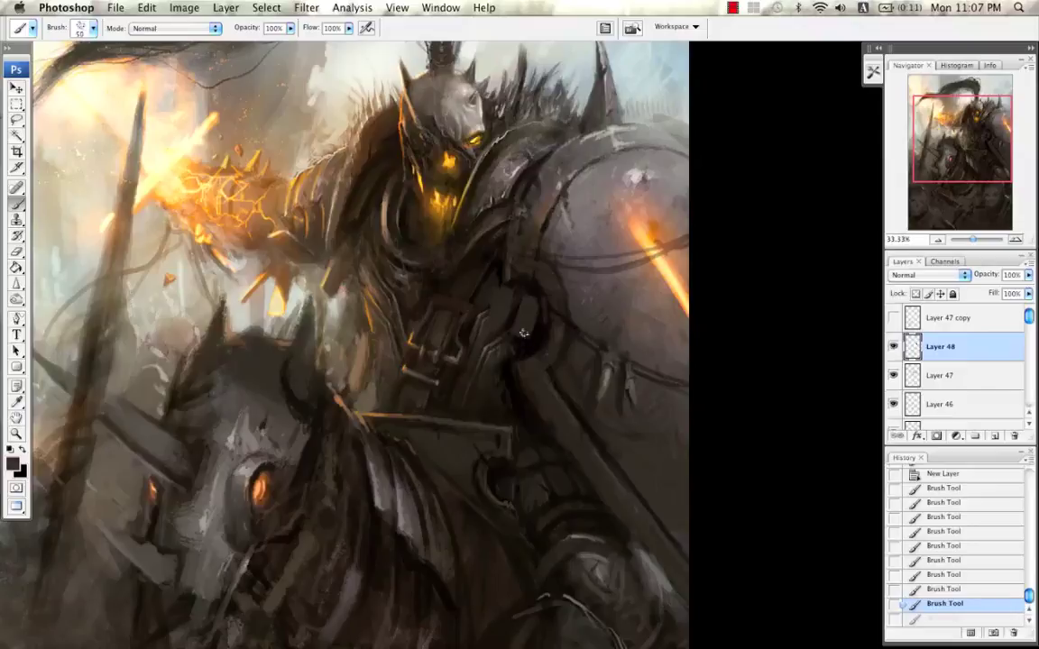
Step: Shape the small armour block inside the dark recess using dark and grey tones sampled from the surrounding torso plates
key(])
mouse_move(517, 330)
mouse_down()
mouse_move(527, 308)
mouse_move(515, 331)
mouse_up()
key([)
alt+click(532, 282)
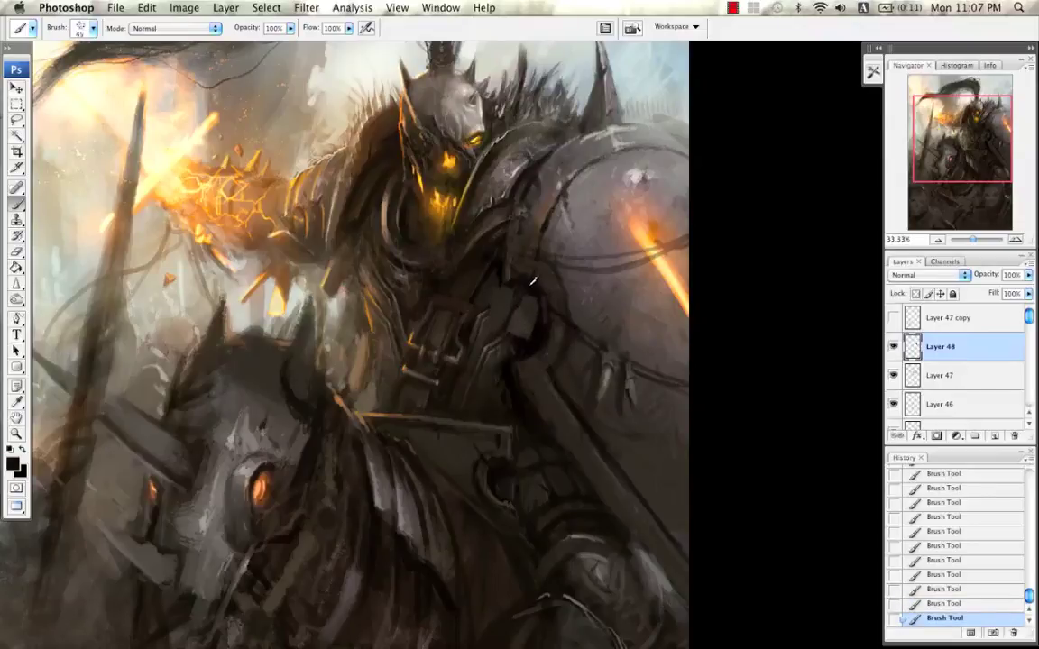
alt+click(527, 318)
alt+click(496, 282)
key([)
alt+click(533, 333)
alt+click(517, 330)
Step: Lighten the face of the recess block with grey sampled from the shoulder guard, using a 30 to 35 px brush
drag(514, 334, 520, 340)
alt+click(490, 328)
alt+click(593, 240)
key([)
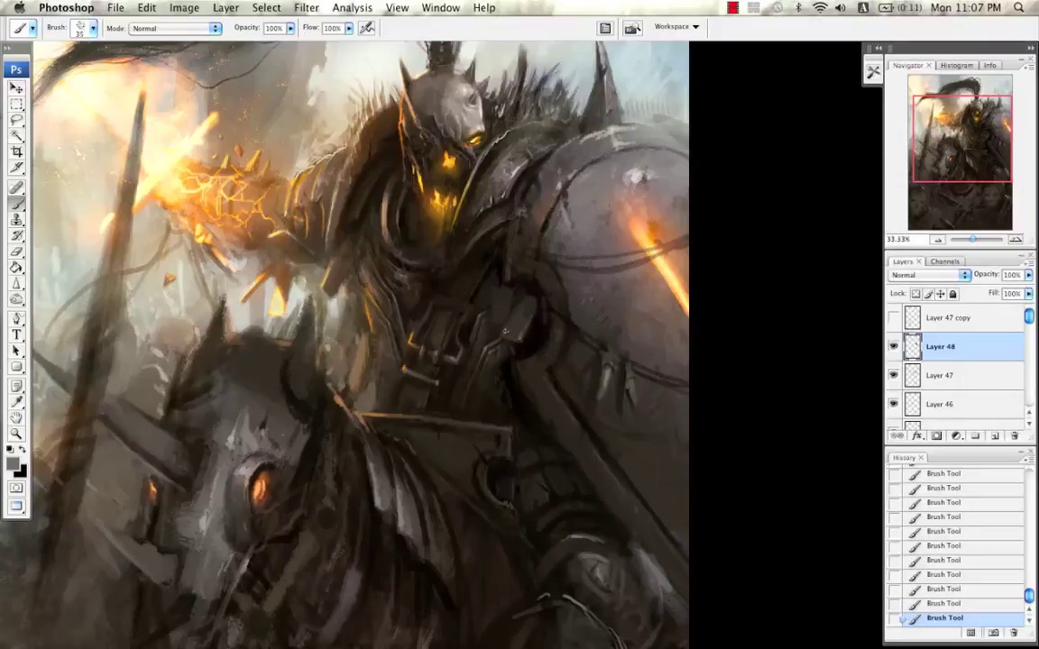
alt+click(463, 299)
key(bracketright)
key(bracketleft)
Step: Flip the canvas horizontally and review the full painting
key(super+minus)
key(super+minus)
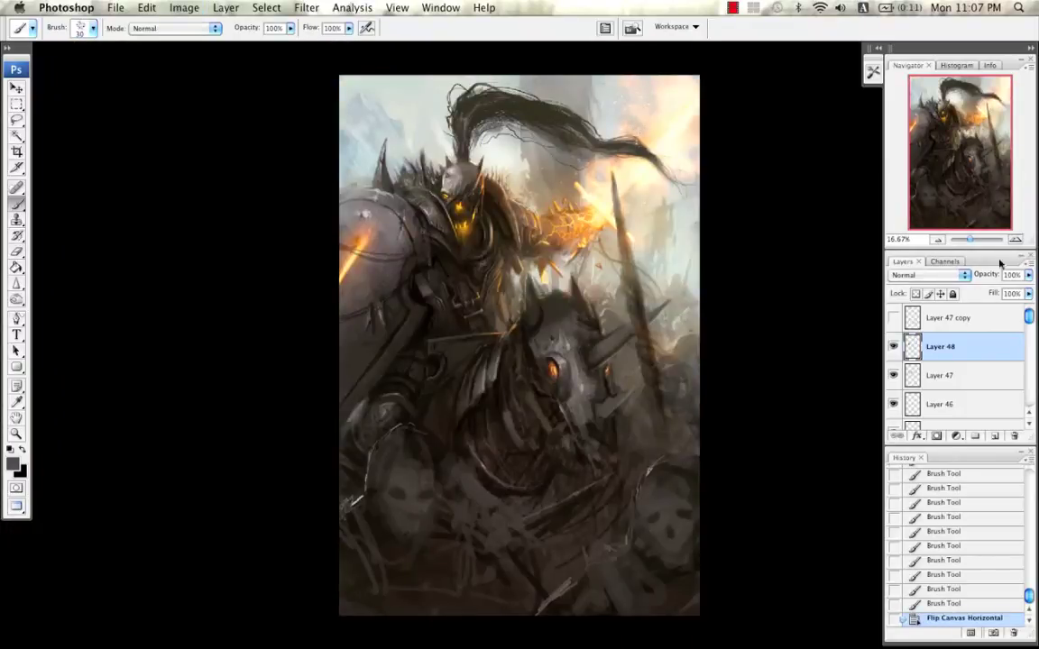
Step: Dab light grey texture highlights onto the face of the recess block with a 10 px brush, sampling from the upper shoulder plates
key(super+plus)
key(super+plus)
key(super+plus)
key(super+plus)
mouse_move(304, 146)
mouse_down()
mouse_move(519, 332)
mouse_move(586, 353)
mouse_up()
drag(500, 311, 536, 364)
drag(550, 308, 478, 385)
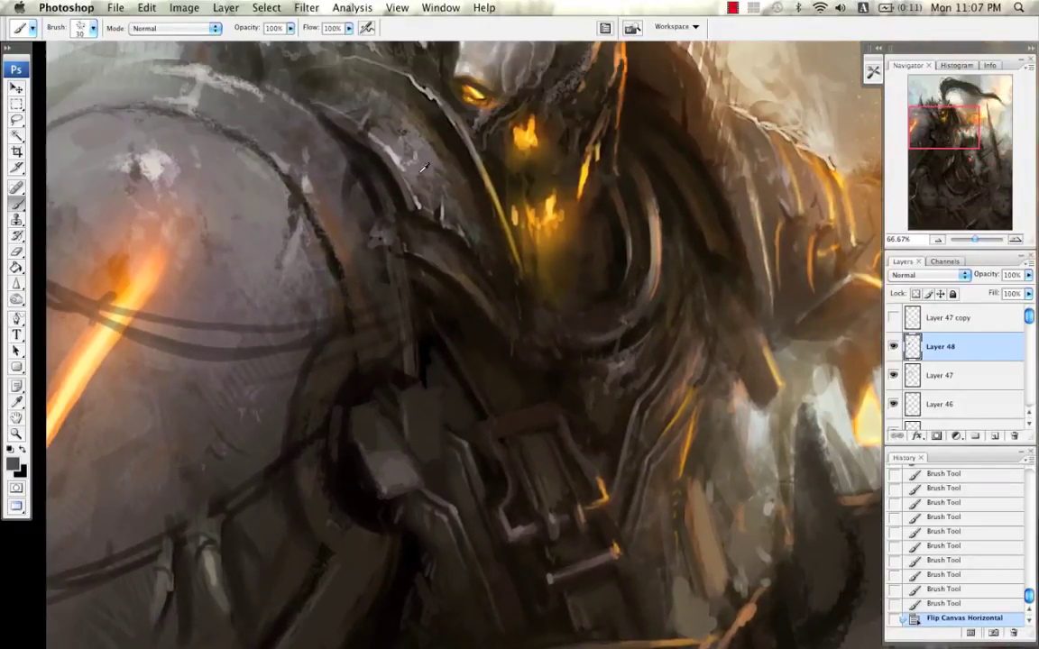
scroll(424, 162, down, 2)
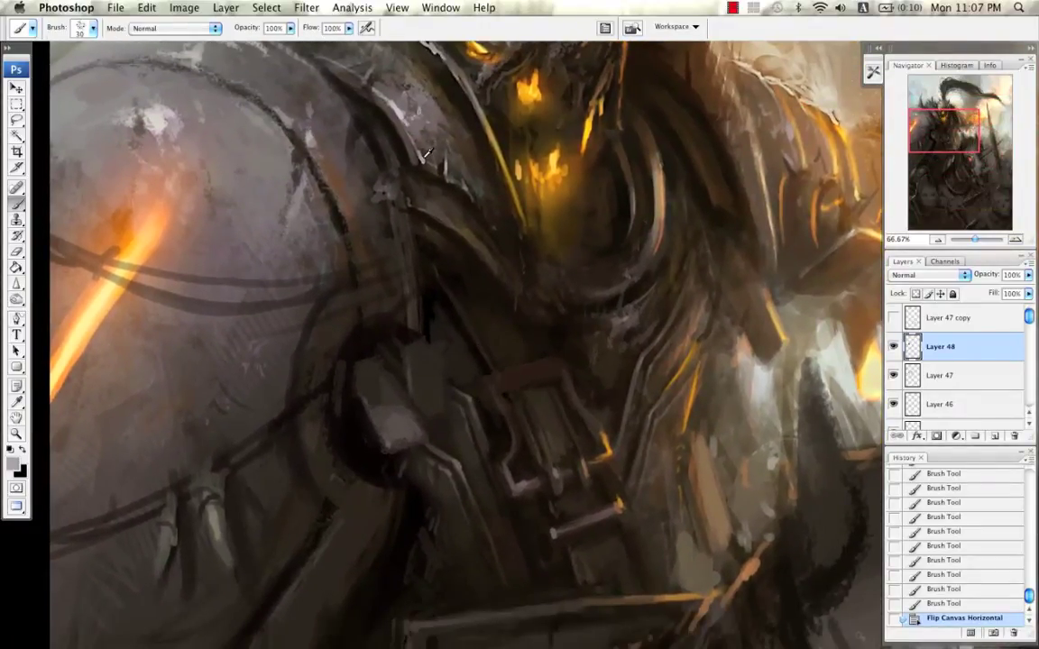
drag(439, 168, 441, 164)
key(bracketleft)
key(bracketleft)
drag(357, 386, 380, 422)
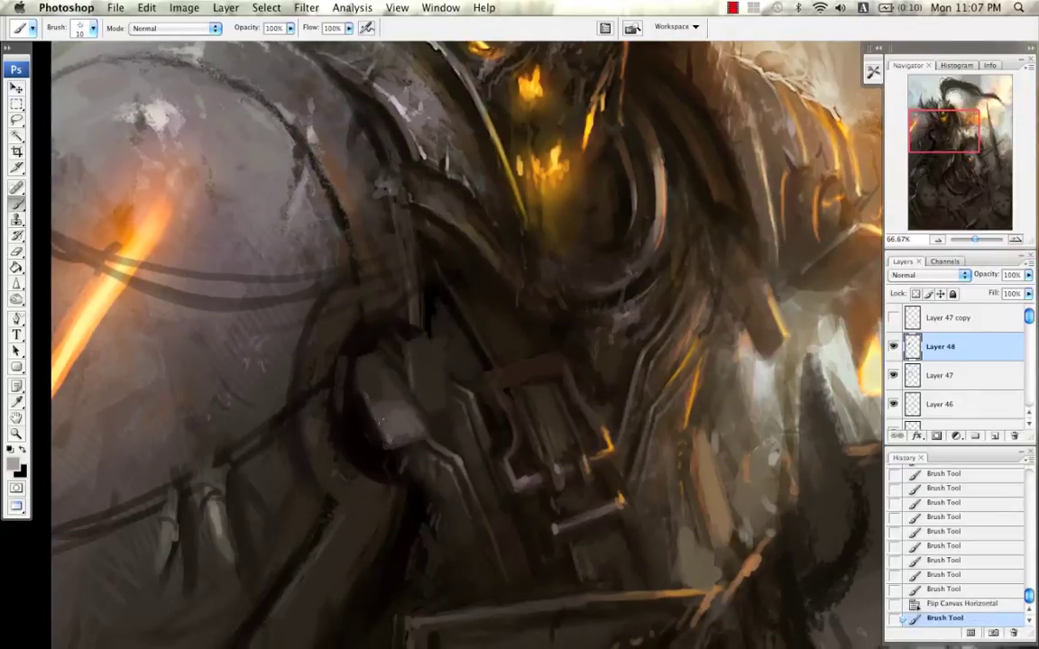
click(378, 420)
click(378, 418)
click(376, 417)
Step: Dab a light grey edge highlight along the block's lower rim, enlarging the brush to 15 px
click(388, 437)
click(389, 440)
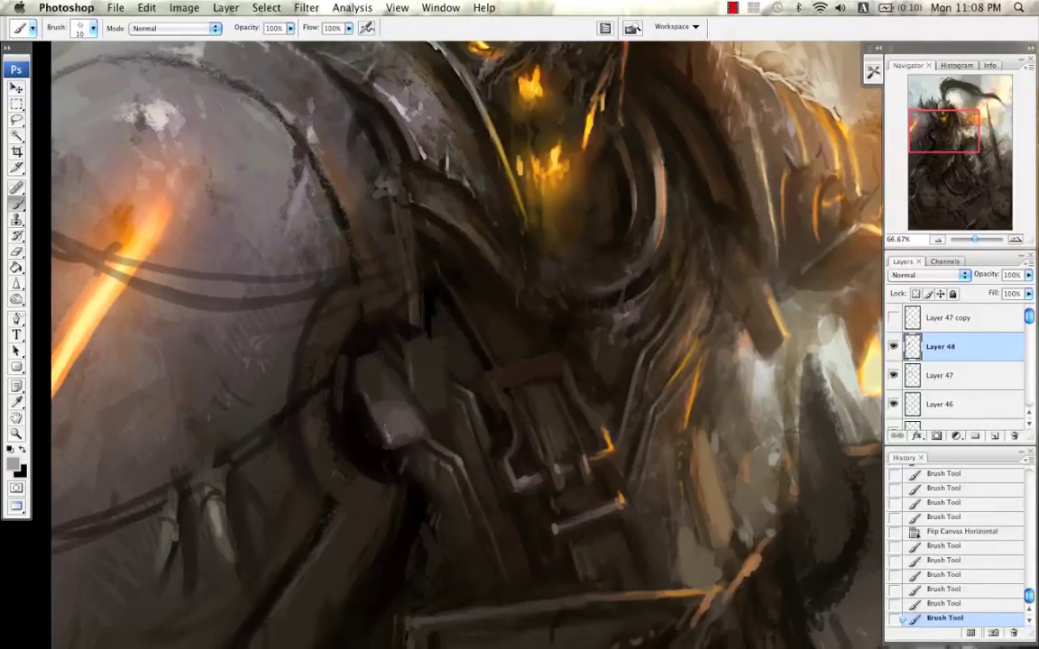
click(389, 442)
click(392, 442)
key(bracketright)
click(398, 441)
click(403, 439)
click(409, 435)
Step: Paint dark bolt holes near the upper ends of the two plates and deepen the shadow around them
alt+click(436, 423)
mouse_move(401, 408)
mouse_down()
mouse_move(398, 393)
mouse_move(431, 390)
mouse_up()
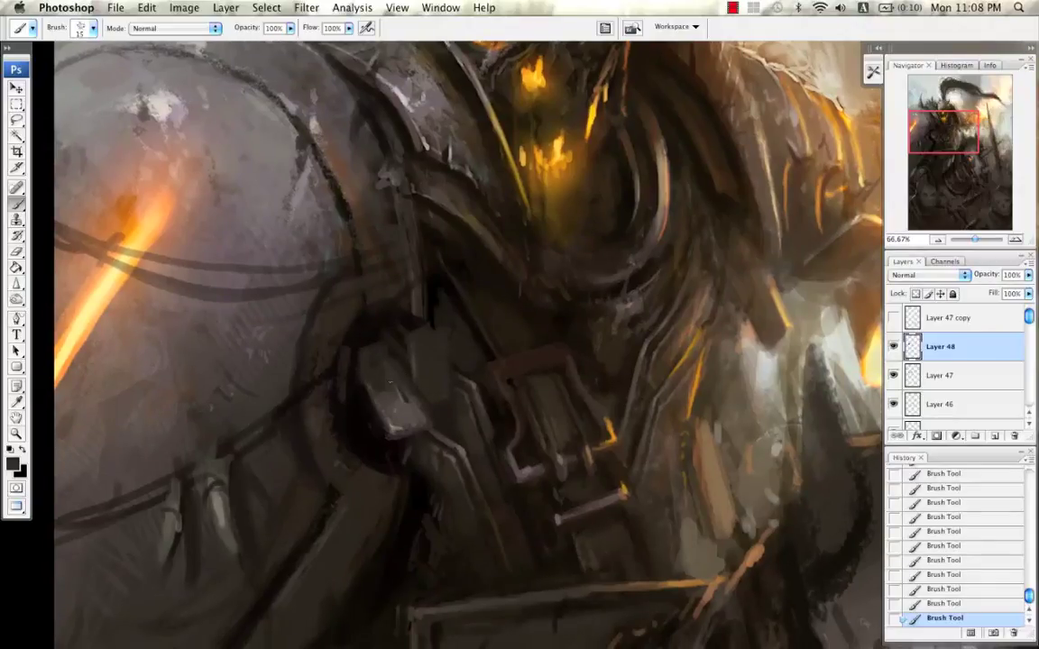
key(bracketright)
key(bracketright)
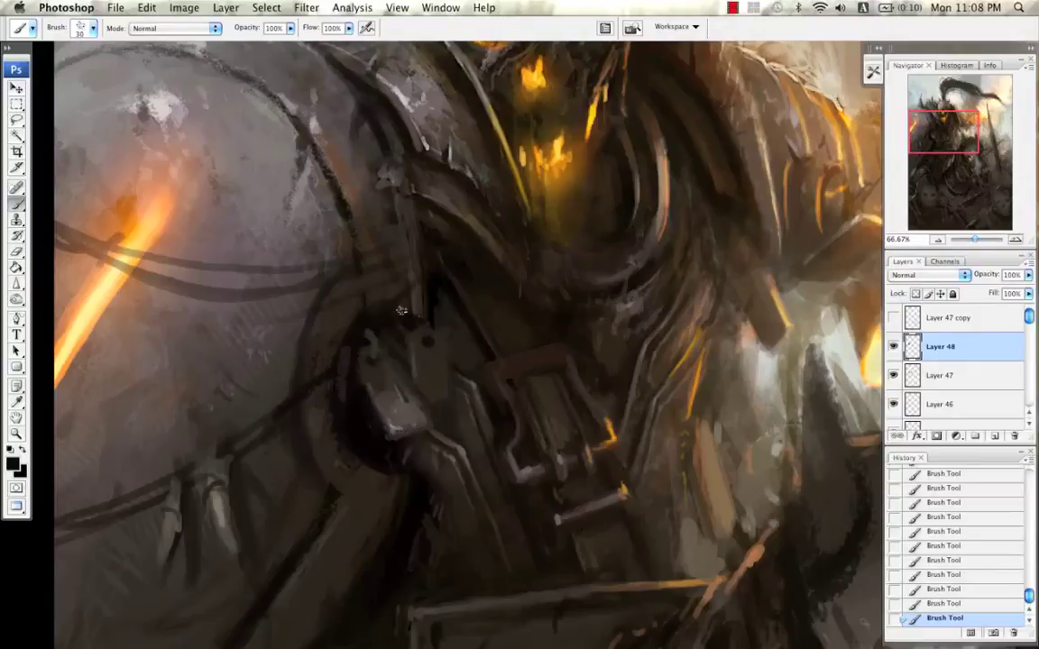
key(bracketleft)
key(bracketleft)
Step: Refine the bolts above the two plates and paint a dark strip along the outer side of the block
drag(441, 394, 474, 372)
alt+click(391, 321)
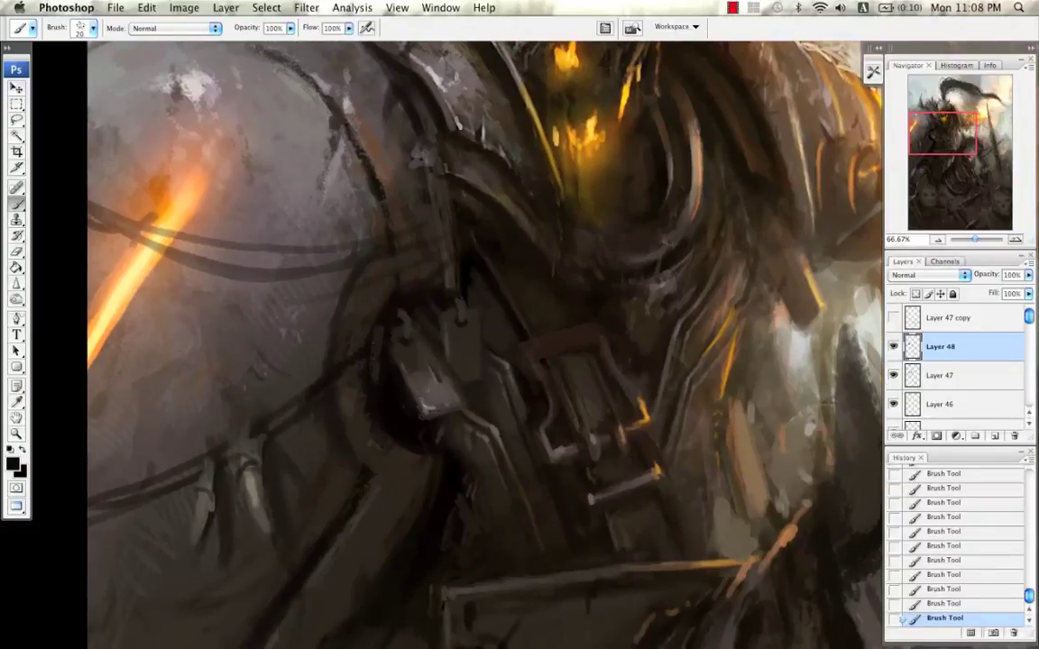
alt+click(415, 355)
key(bracketright)
mouse_move(388, 369)
mouse_down()
mouse_move(379, 398)
mouse_move(389, 402)
mouse_up()
Step: Try dark inset outlines on the faces of the two torso plates, and undo them
alt+click(394, 390)
key(bracketleft)
key(bracketleft)
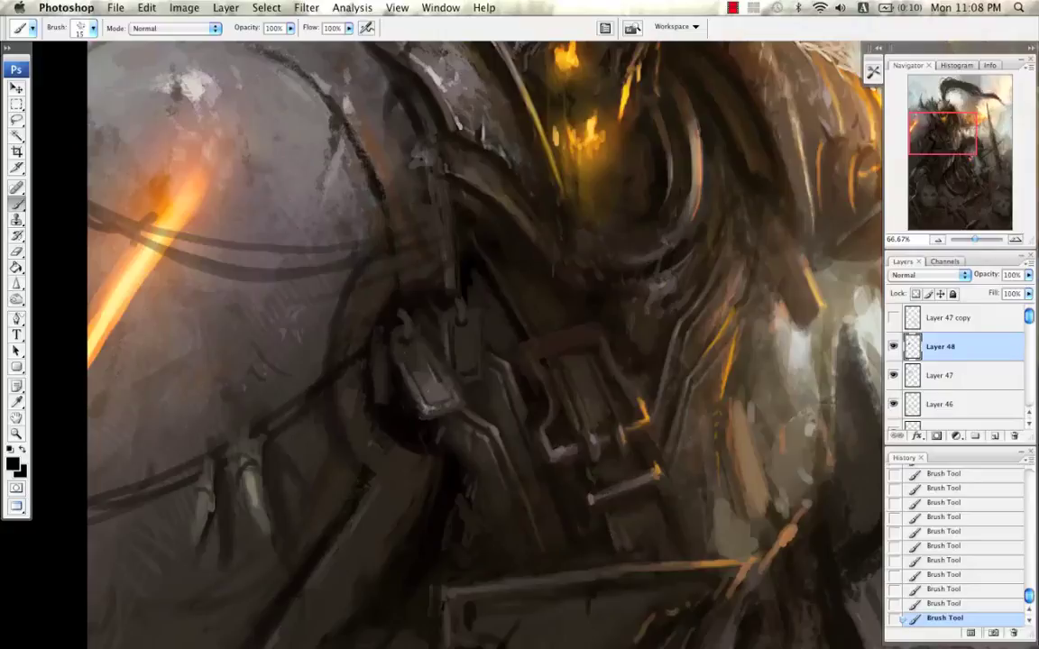
alt+click(390, 363)
key(bracketleft)
key(alt+super+z)
key(alt+super+z)
key(alt+super+z)
key(alt+super+z)
key(alt+super+z)
key(alt+super+z)
key(alt+super+z)
key(alt+super+z)
key(alt+super+z)
key(alt+super+z)
key(alt+super+z)
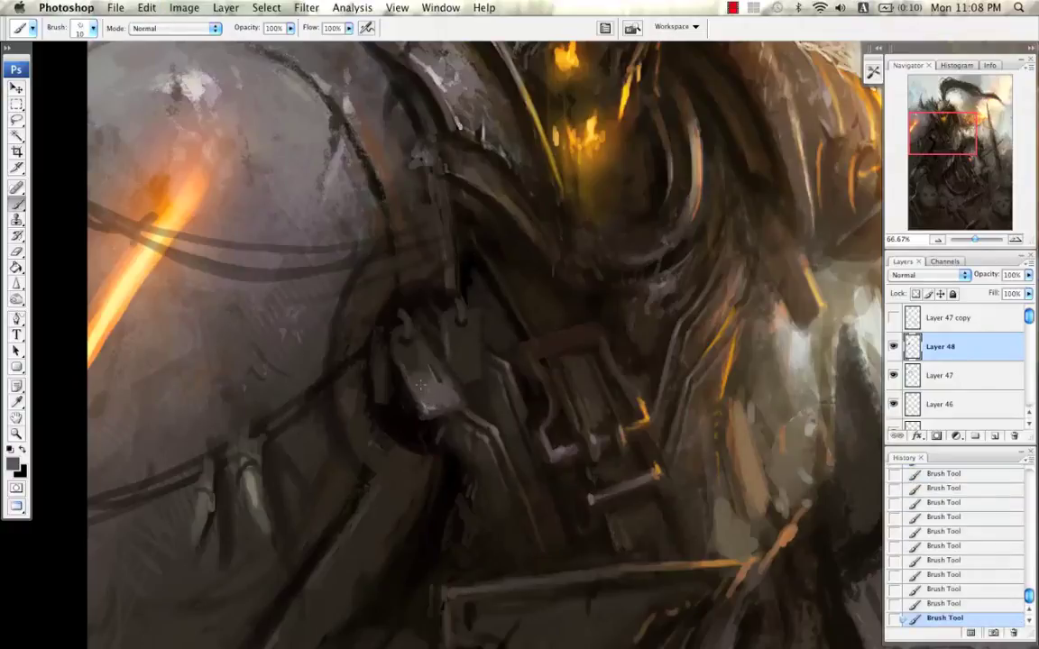
Step: Try a brown tone sampled from the shoulder guard on the recess block with a 15 px brush, and undo it
mouse_move(482, 350)
mouse_down()
mouse_move(465, 384)
mouse_move(408, 375)
mouse_up()
alt+click(331, 172)
key(])
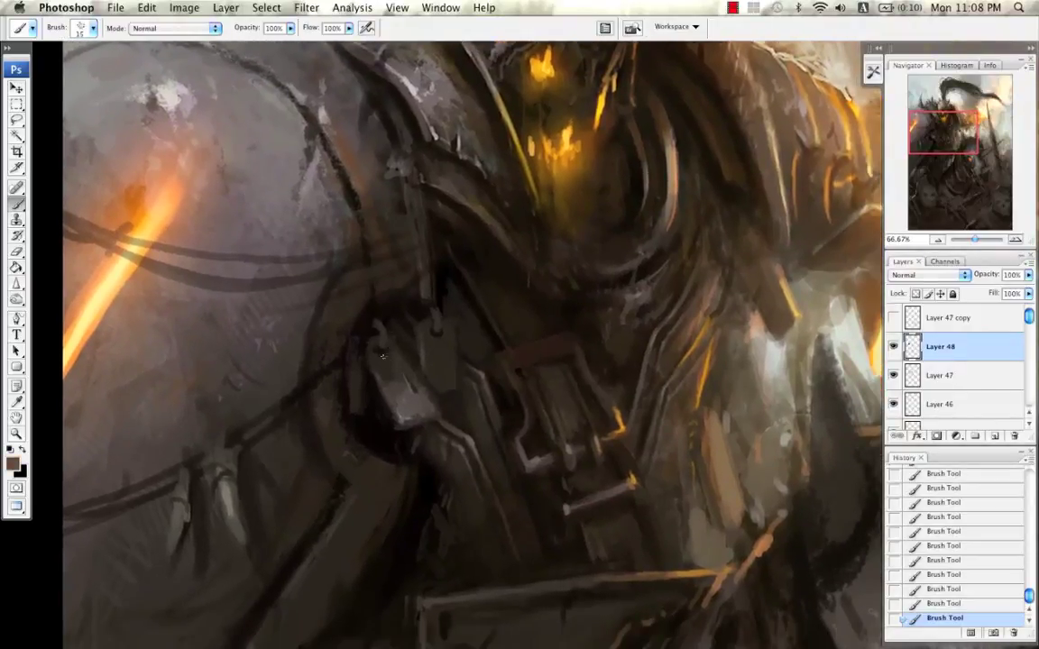
key(ctrl+alt+z)
key(ctrl+alt+z)
key(ctrl+alt+z)
key(ctrl+alt+z)
key(ctrl+alt+z)
key(ctrl+alt+z)
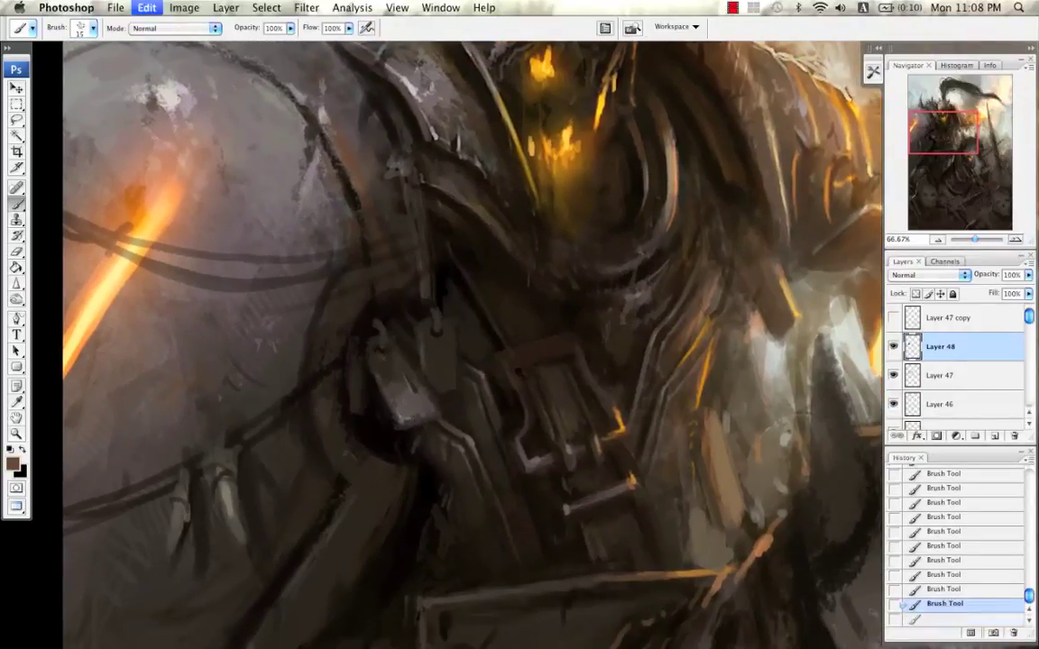
Step: Tint the torso plates with a darker brown and with grey-brown tones sampled from the shoulder guard
click(13, 462)
click(603, 481)
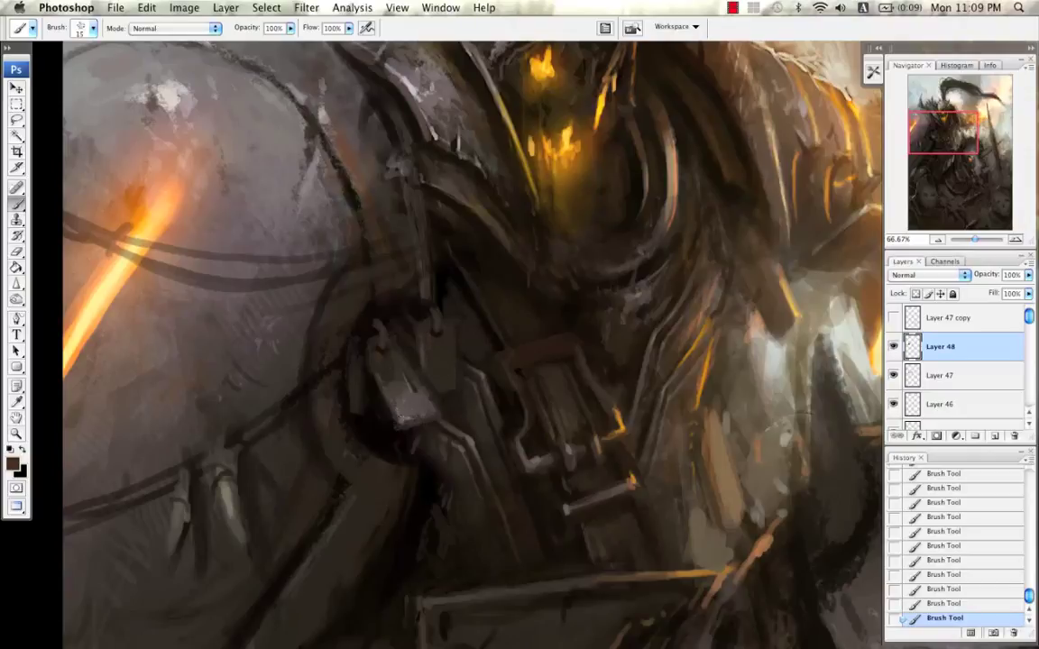
drag(487, 320, 471, 413)
alt+click(298, 267)
alt+click(222, 373)
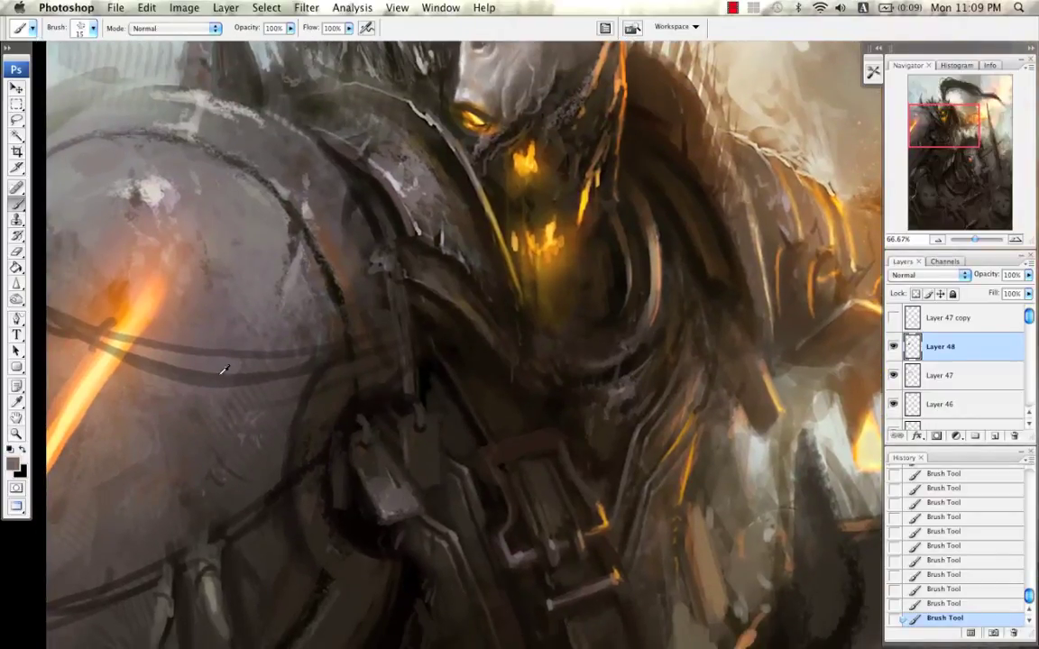
alt+click(222, 373)
alt+click(320, 241)
drag(396, 503, 378, 403)
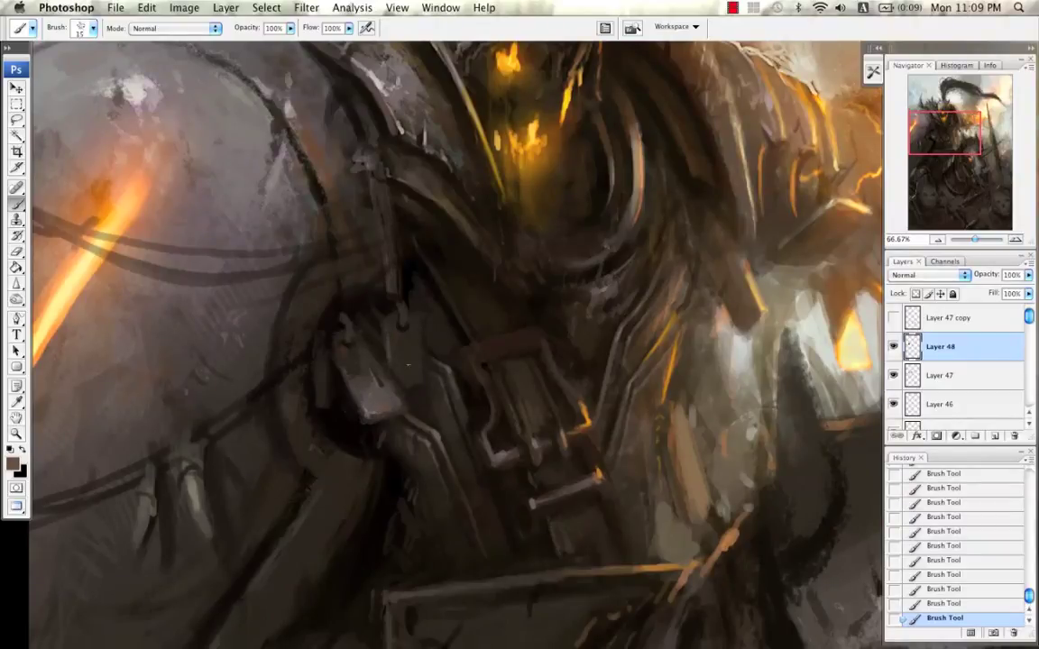
drag(486, 366, 485, 339)
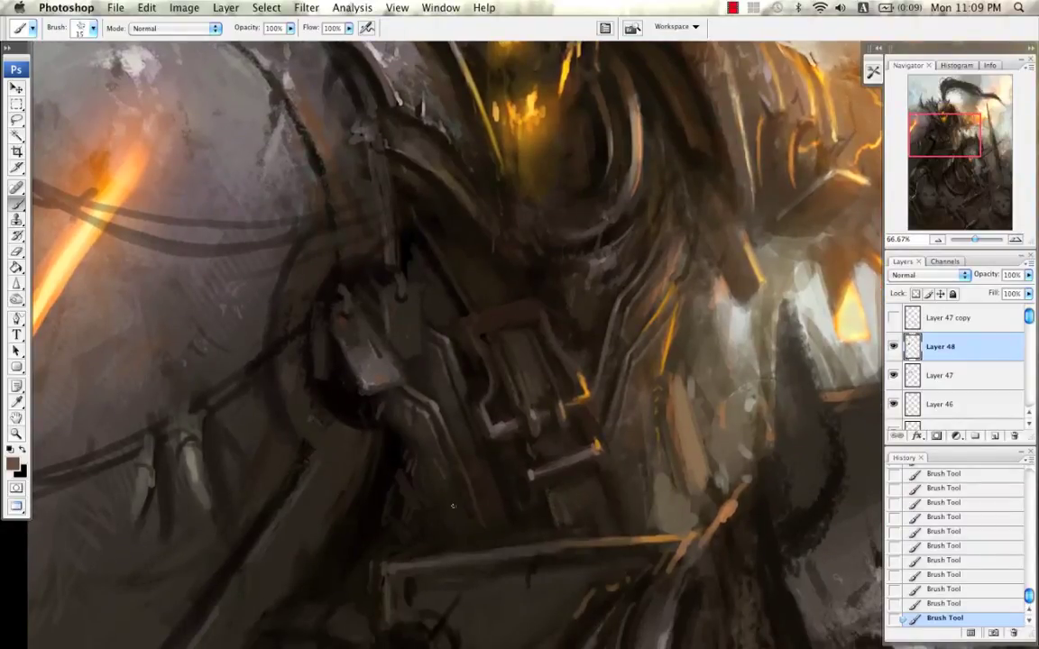
scroll(406, 389, down, 5)
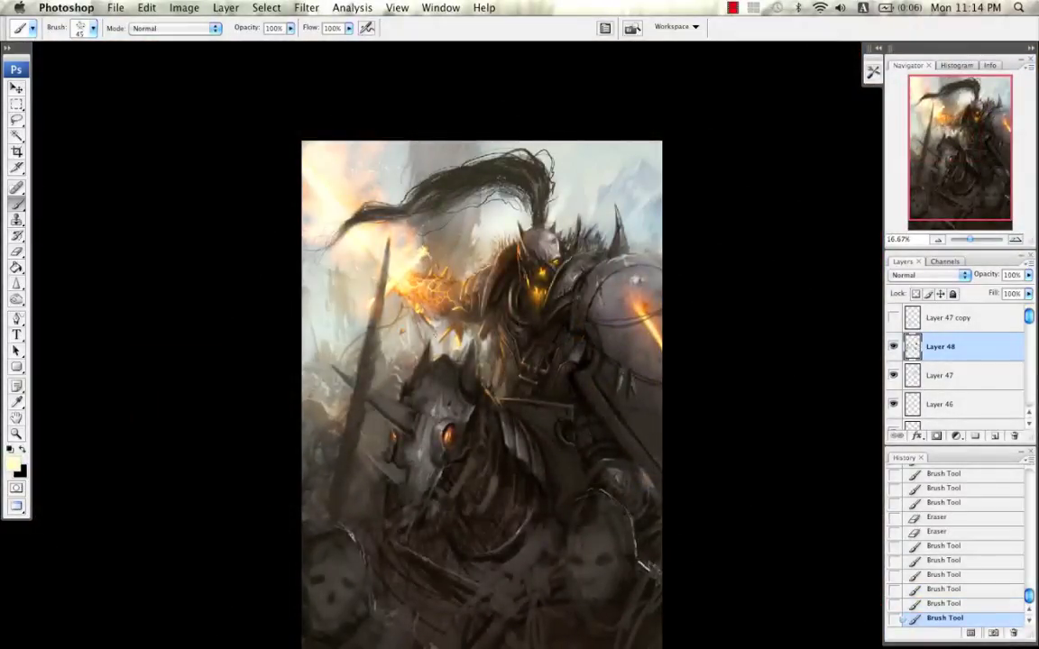
Step: Try a brown ember dab with a 50 px brush in the sky beside the tall dark spike, and undo it
key(super+z)
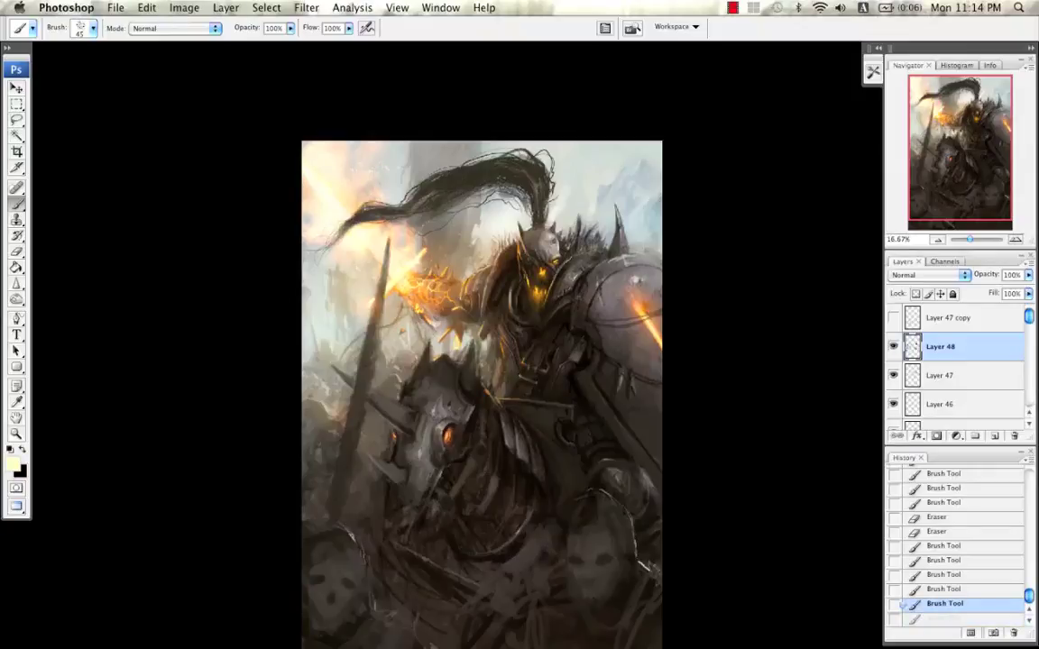
alt+click(396, 280)
click(358, 294)
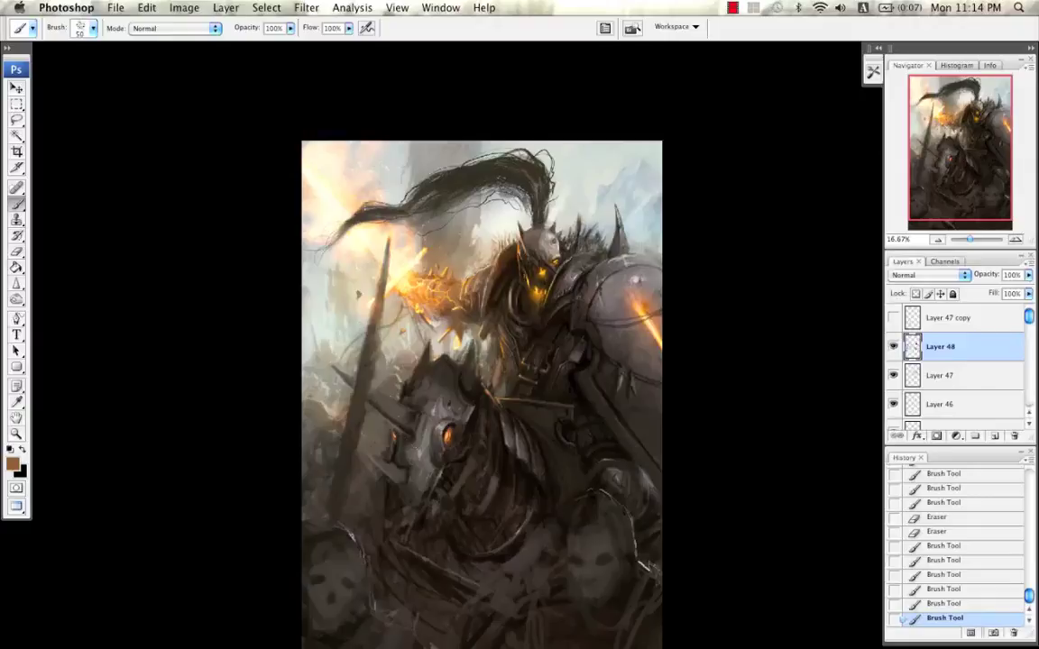
key(super+z)
Step: Try orange and pale cream ember dabs around the tall spike and the glowing hand, and undo them
alt+click(397, 285)
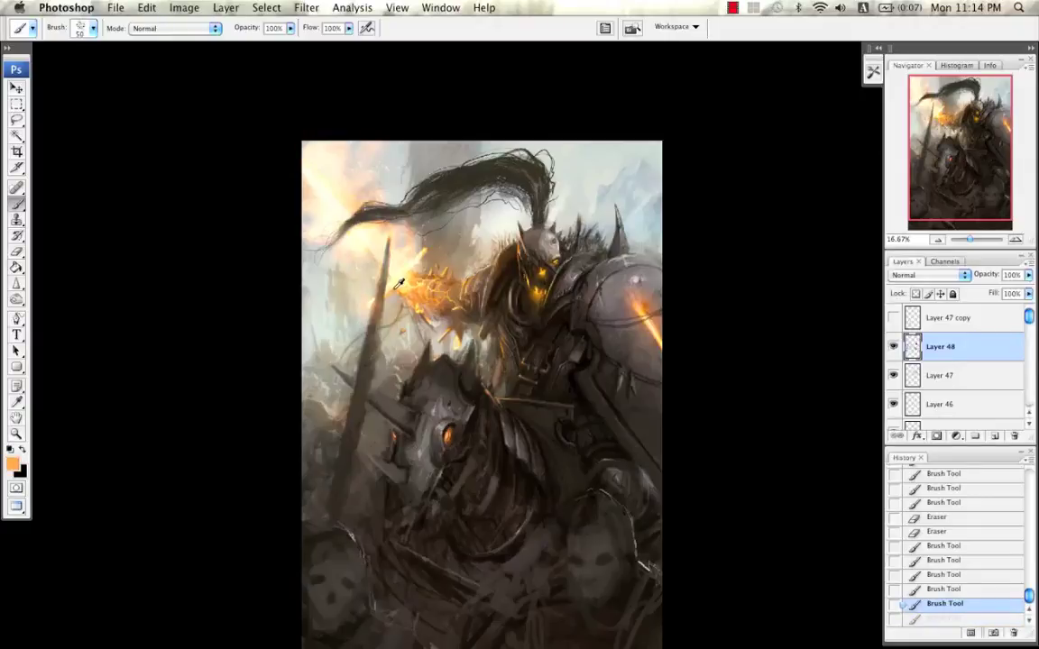
click(350, 292)
click(352, 291)
click(354, 289)
alt+click(372, 254)
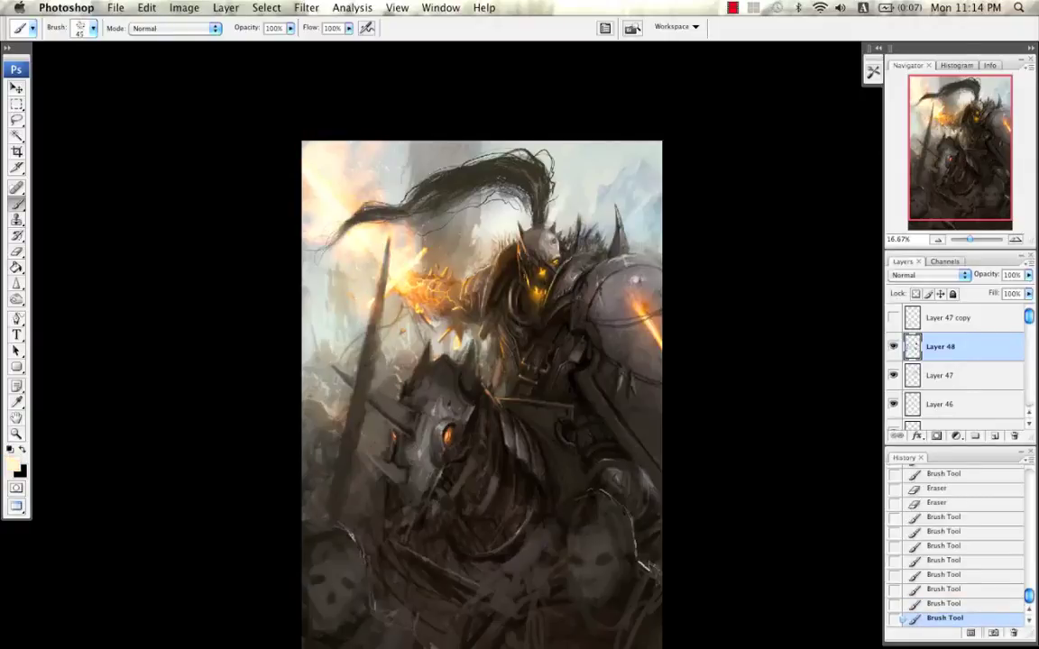
click(385, 345)
click(388, 349)
key(ctrl+alt+z)
key(ctrl+alt+z)
key(ctrl+alt+z)
key(ctrl+alt+z)
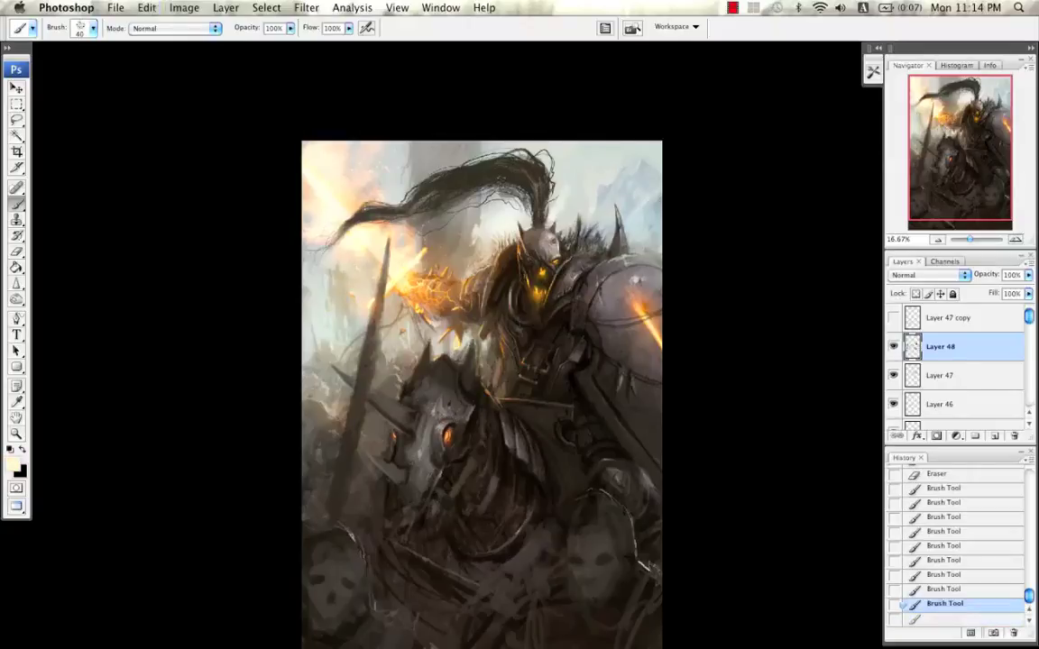
key(ctrl+alt+z)
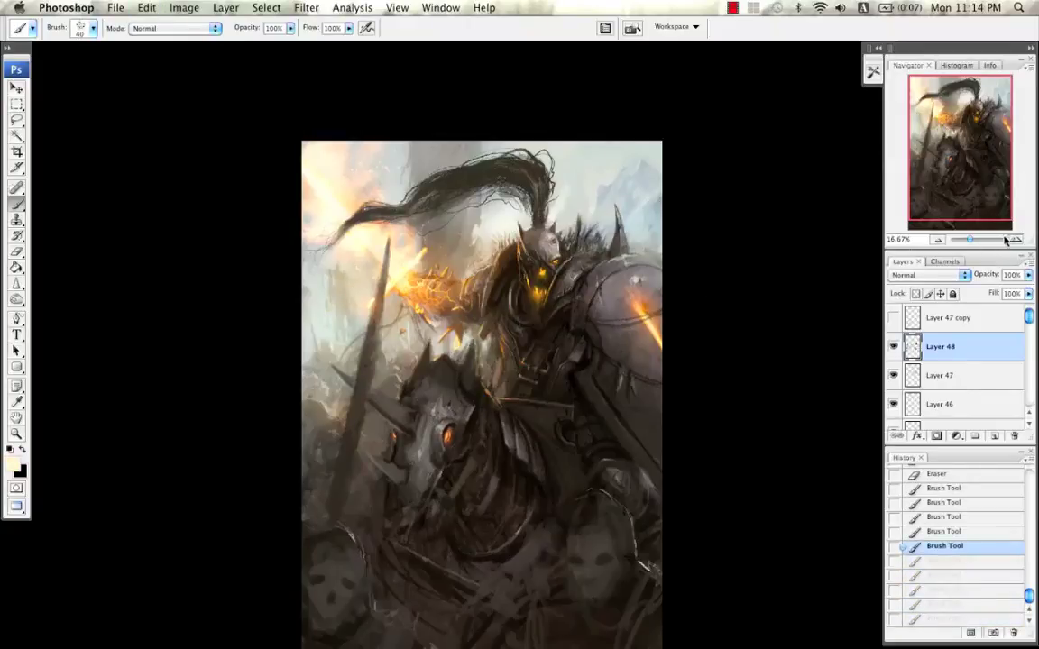
Step: Dab small floating rock fragments beside the tall spike with a 25 px brush, using a tan sampled from the existing orange shard
key(ctrl+equal)
key(ctrl+equal)
key(ctrl+equal)
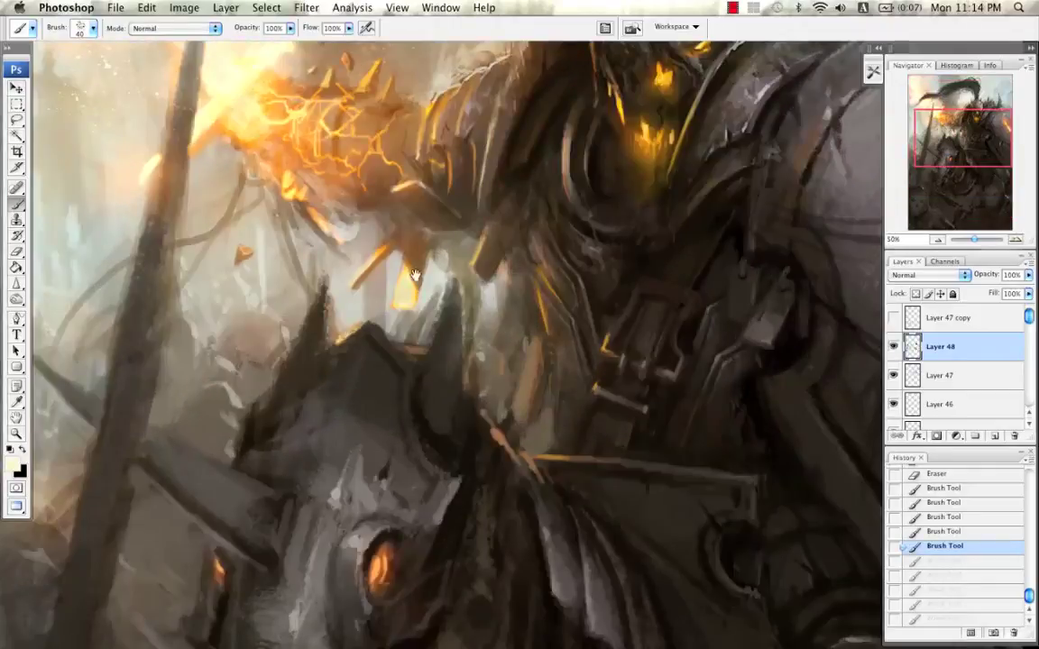
drag(415, 274, 561, 399)
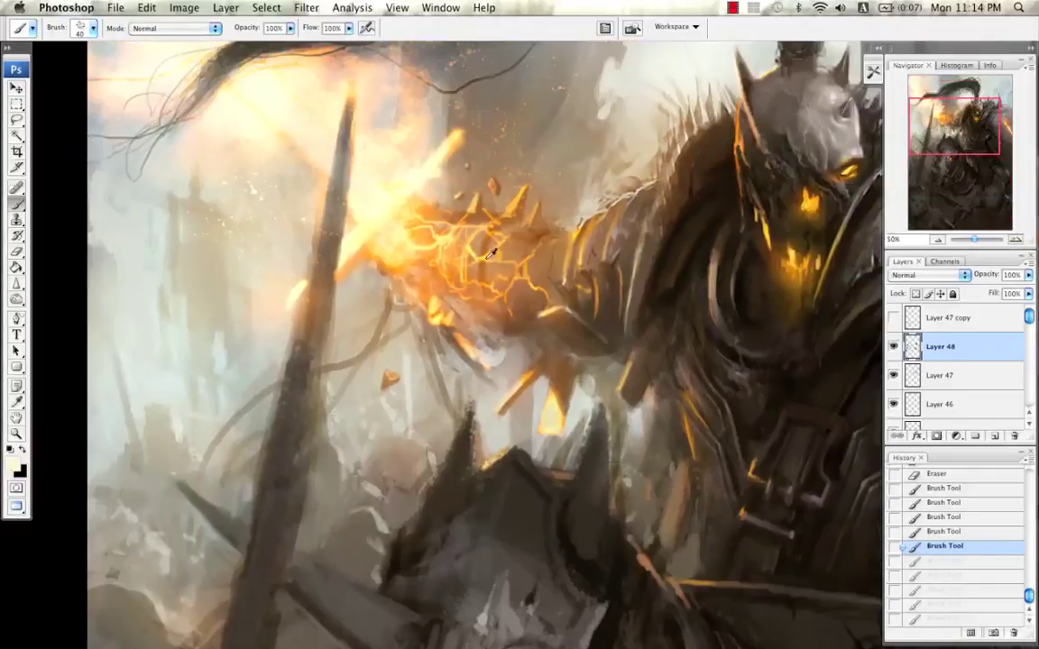
alt+click(410, 380)
alt+click(391, 378)
key(bracketleft)
key(bracketleft)
key(bracketleft)
click(273, 243)
click(273, 240)
click(272, 242)
click(273, 242)
click(263, 188)
click(248, 288)
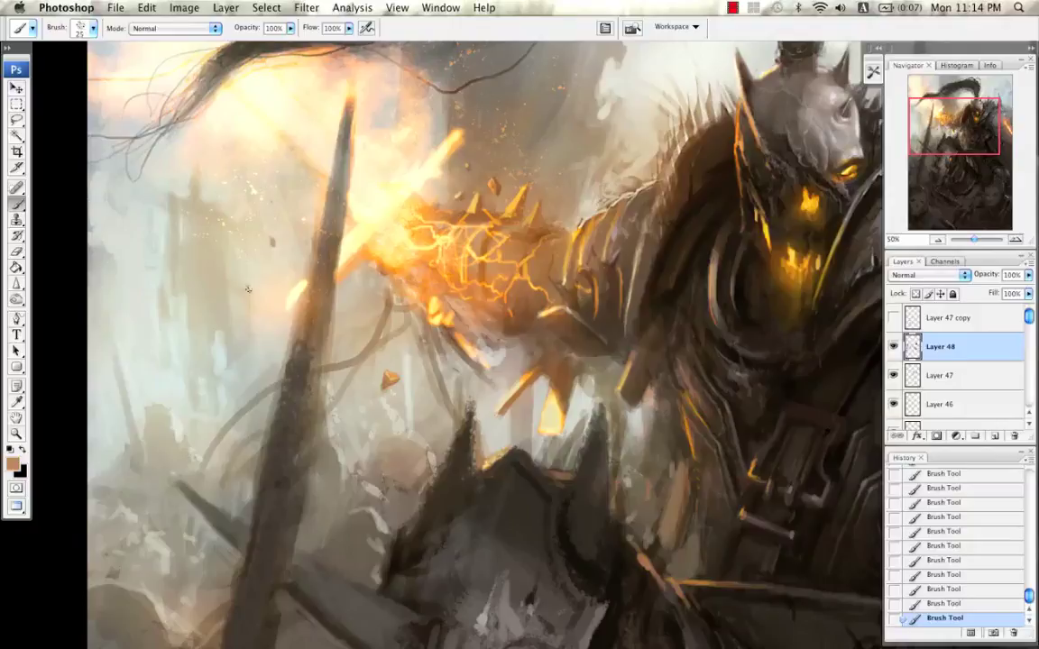
click(240, 285)
Step: Light the new floating fragments with yellow tones sampled from the fiery glow, using a 15 px brush
alt+click(347, 184)
alt+click(370, 236)
key(])
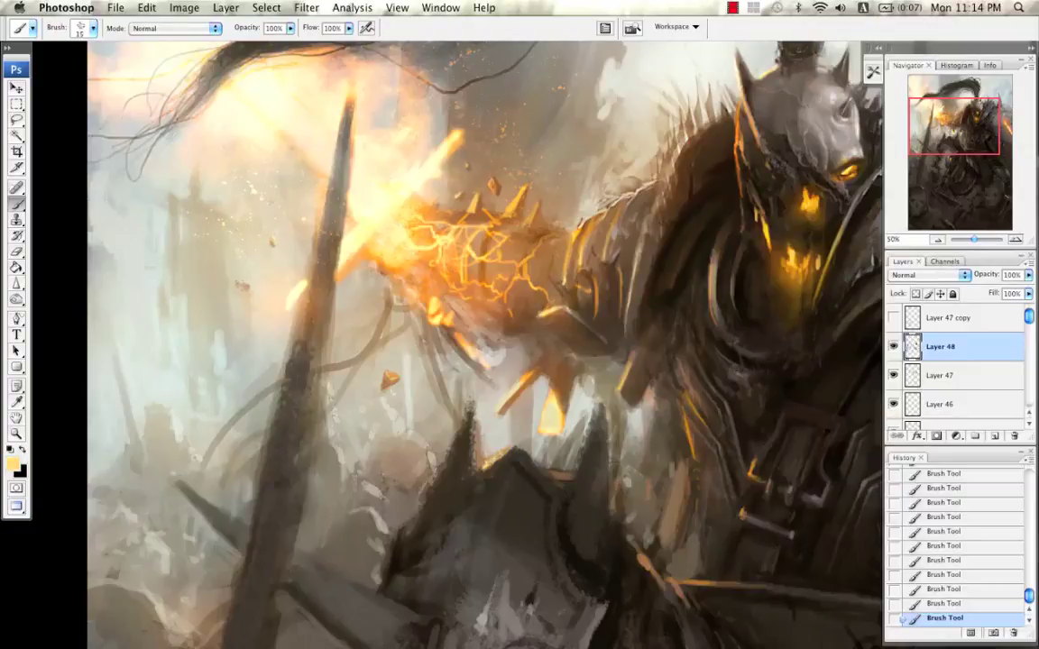
alt+click(296, 291)
Step: Flip the canvas horizontally again and check the whole composition
key(super+minus)
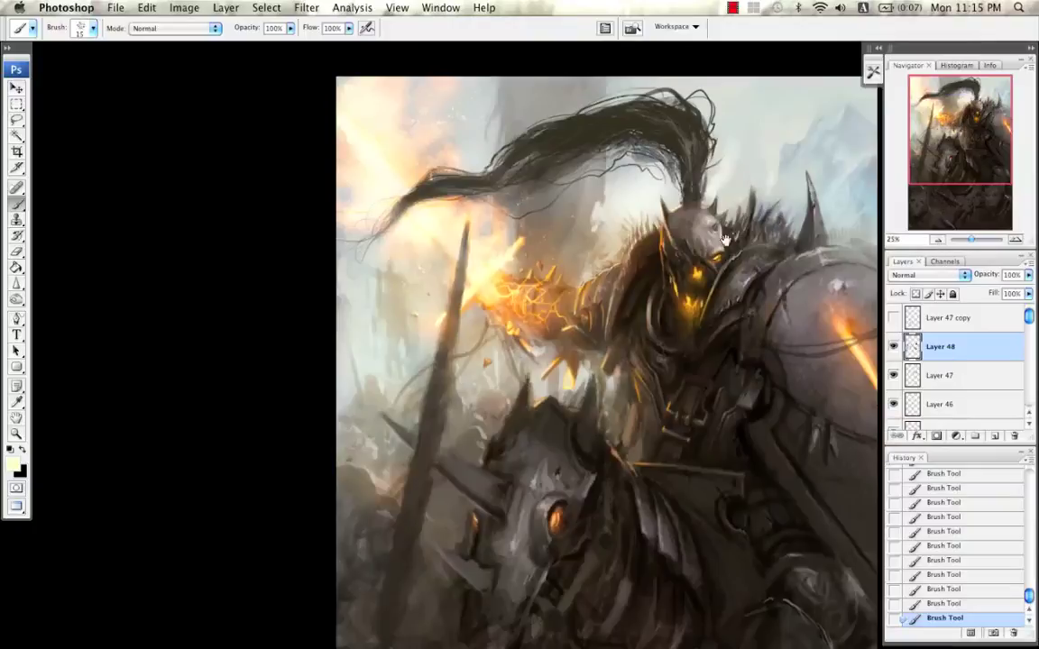
key(super+minus)
key(super+minus)
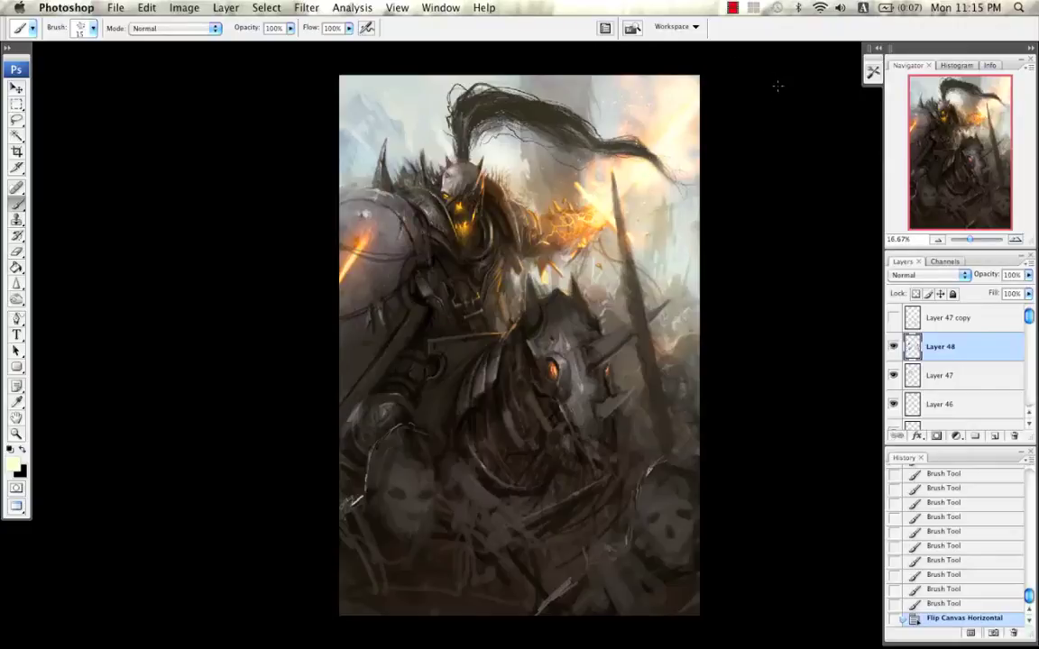
drag(682, 206, 682, 199)
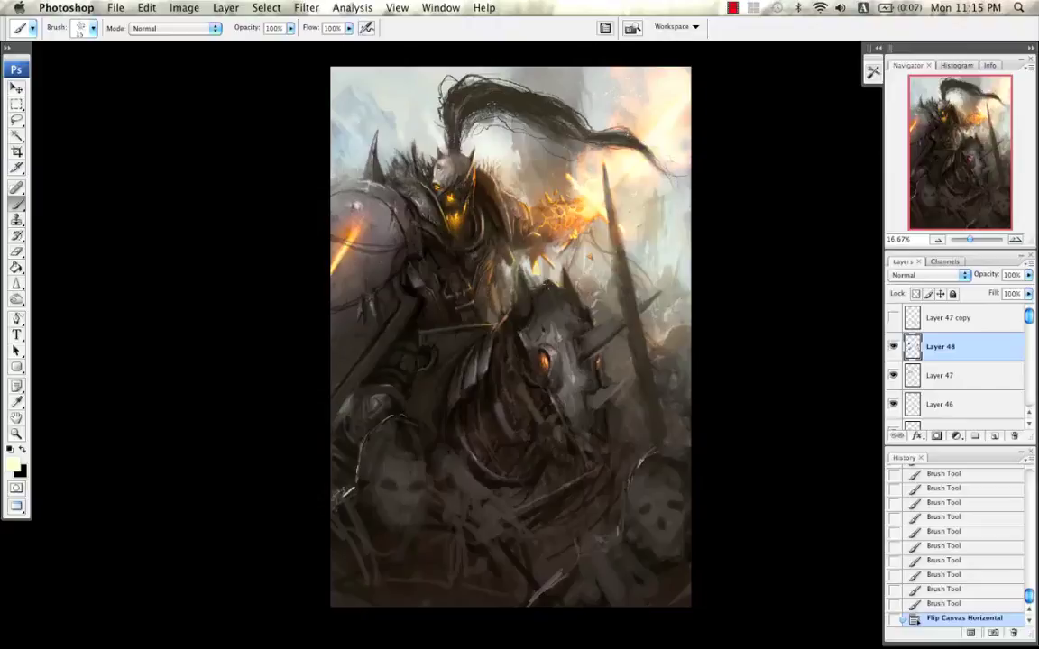
Step: Try curved dark grey-olive strokes across the horse's neck below the rider's waist, and undo them
alt+click(529, 399)
drag(474, 384, 452, 422)
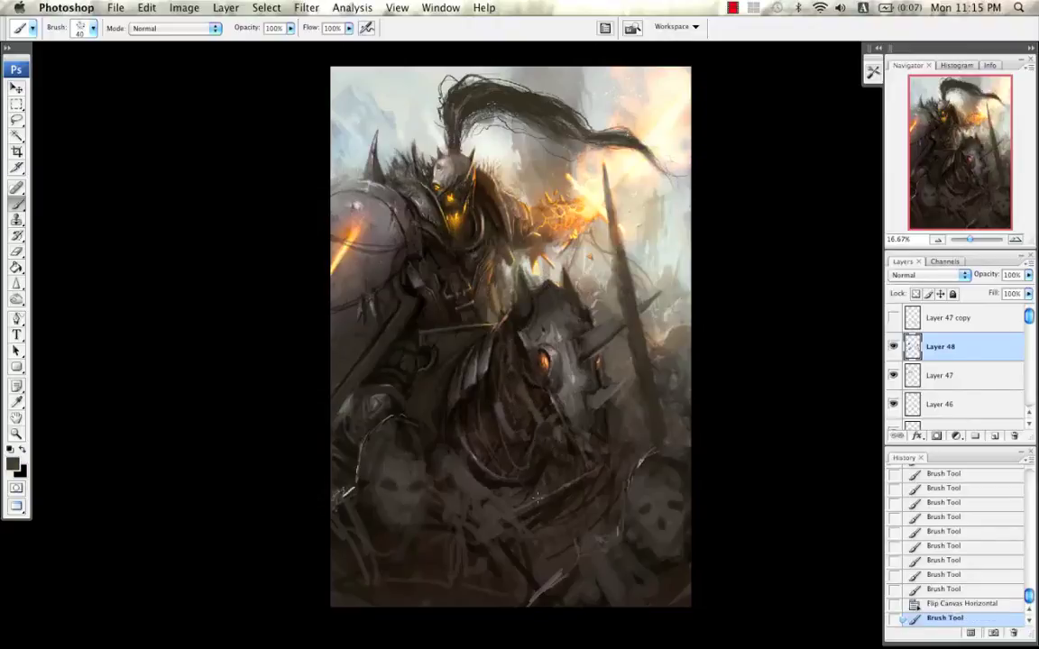
key(super+z)
key(])
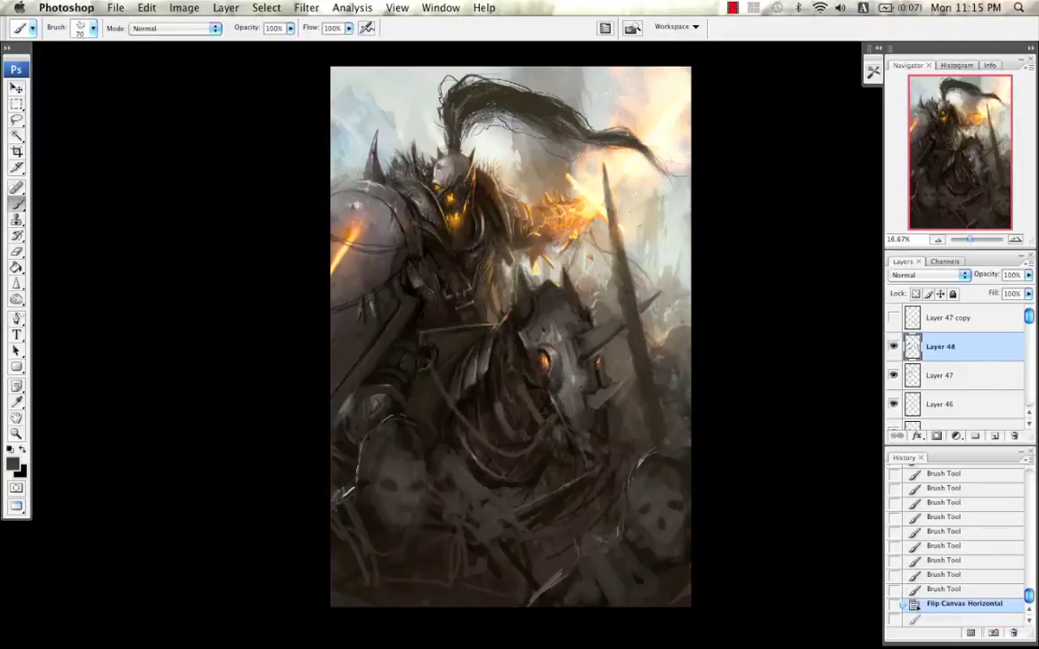
drag(441, 375, 544, 385)
key(super+z)
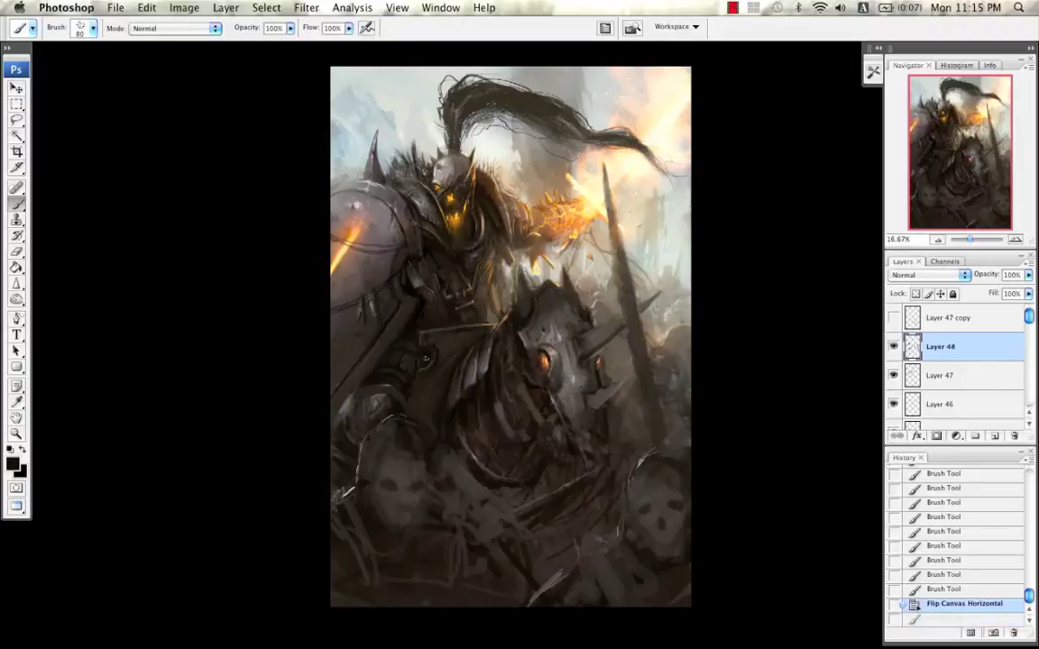
Step: Mix dark brown #4a3e30 from a tone sampled at the horse's neck, and paint a curved strap across the neck
key(bracketright)
click(492, 374)
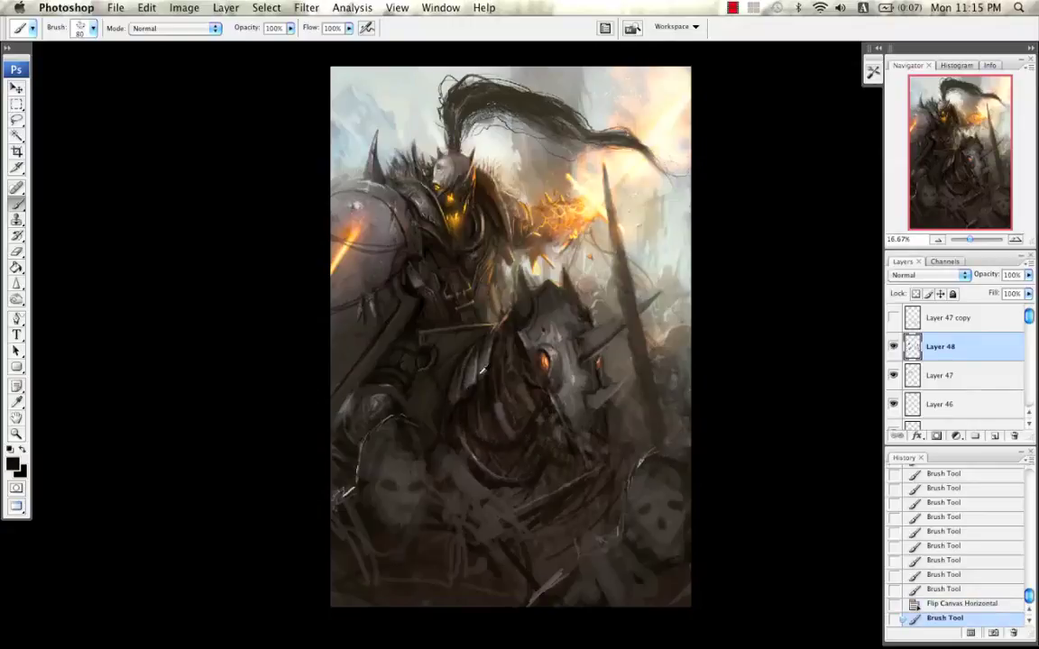
alt+click(524, 356)
click(14, 463)
click(526, 468)
click(664, 506)
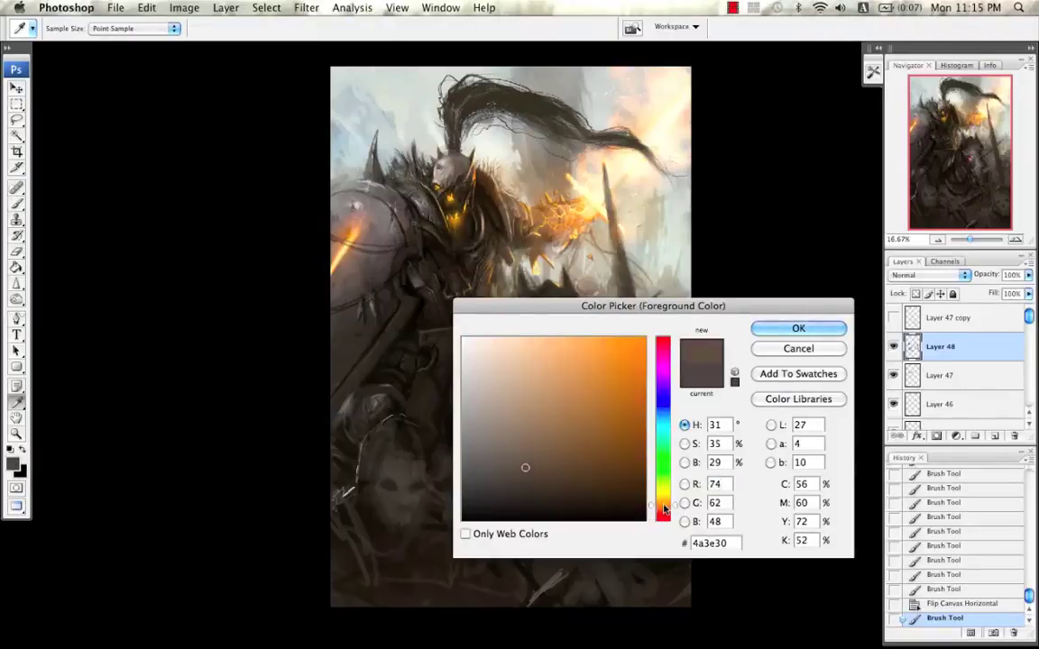
click(764, 331)
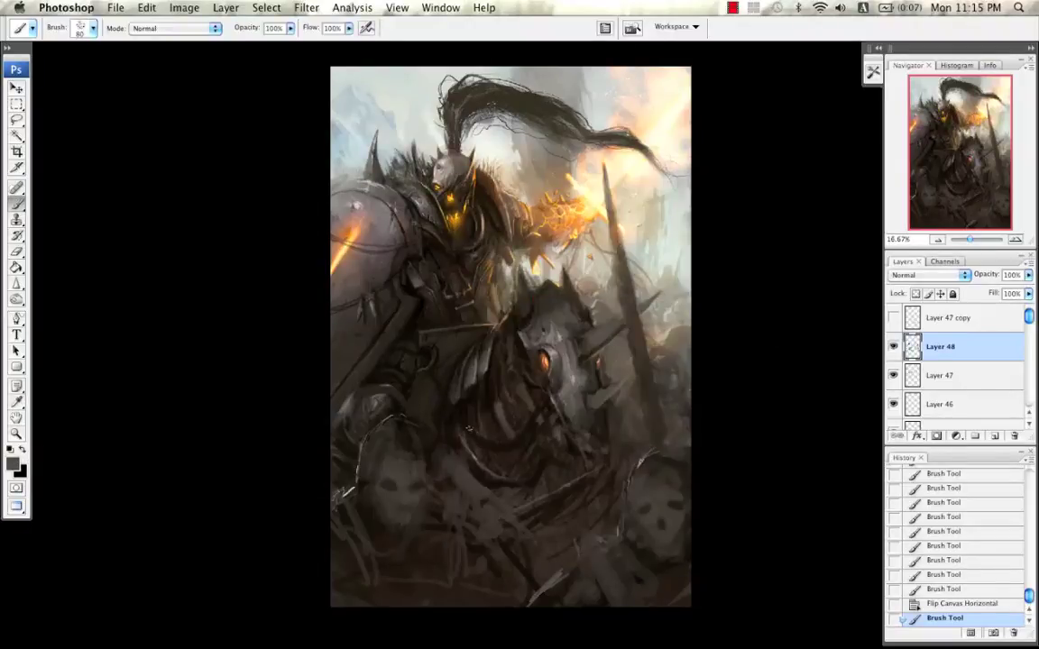
mouse_move(469, 429)
mouse_down()
mouse_move(438, 399)
mouse_move(472, 428)
mouse_move(530, 442)
mouse_move(465, 431)
mouse_move(503, 459)
mouse_up()
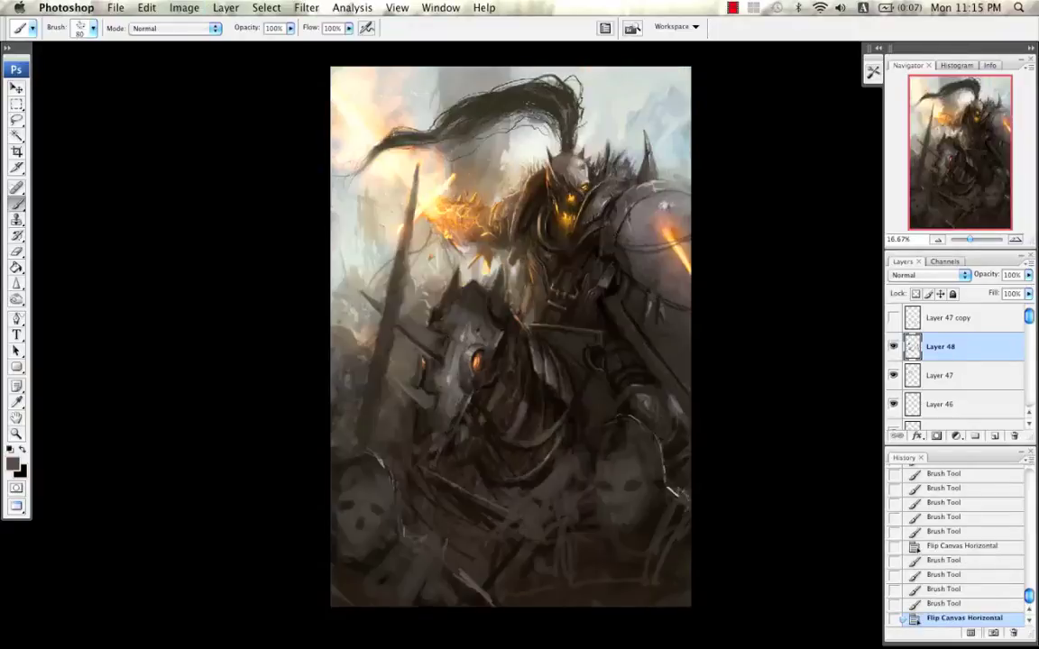
Step: Choose a darker grey-olive and extend the strap from the horse's neck up towards the rider's hand with an 80 px brush
click(15, 464)
drag(523, 468, 570, 489)
click(765, 330)
key(b)
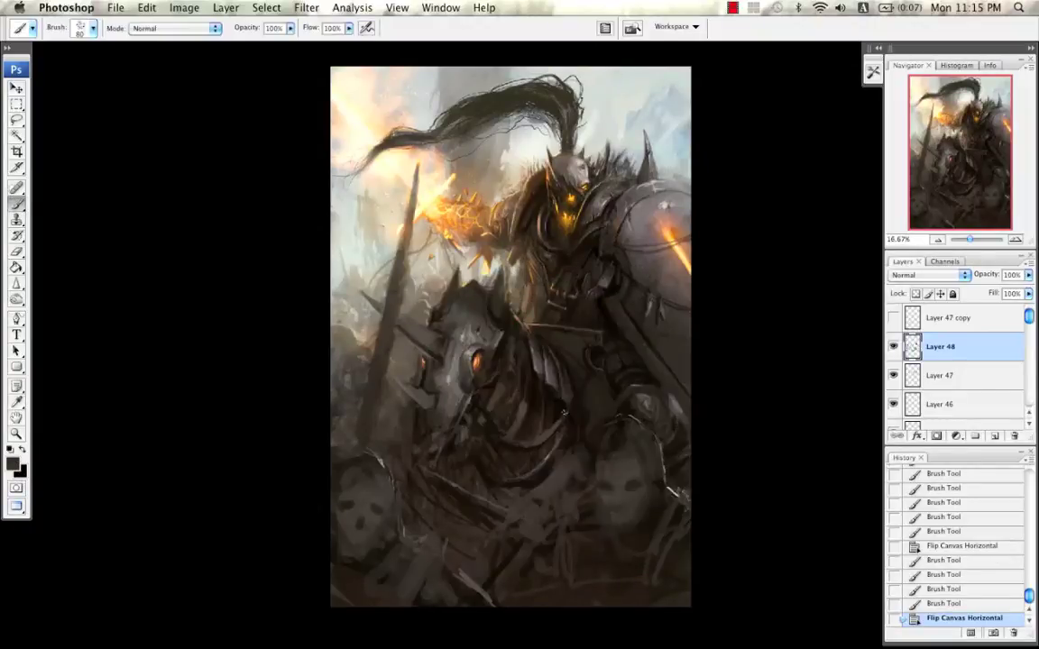
drag(569, 414, 599, 369)
mouse_move(572, 418)
mouse_down()
mouse_move(597, 372)
mouse_move(585, 386)
mouse_up()
drag(586, 388, 558, 424)
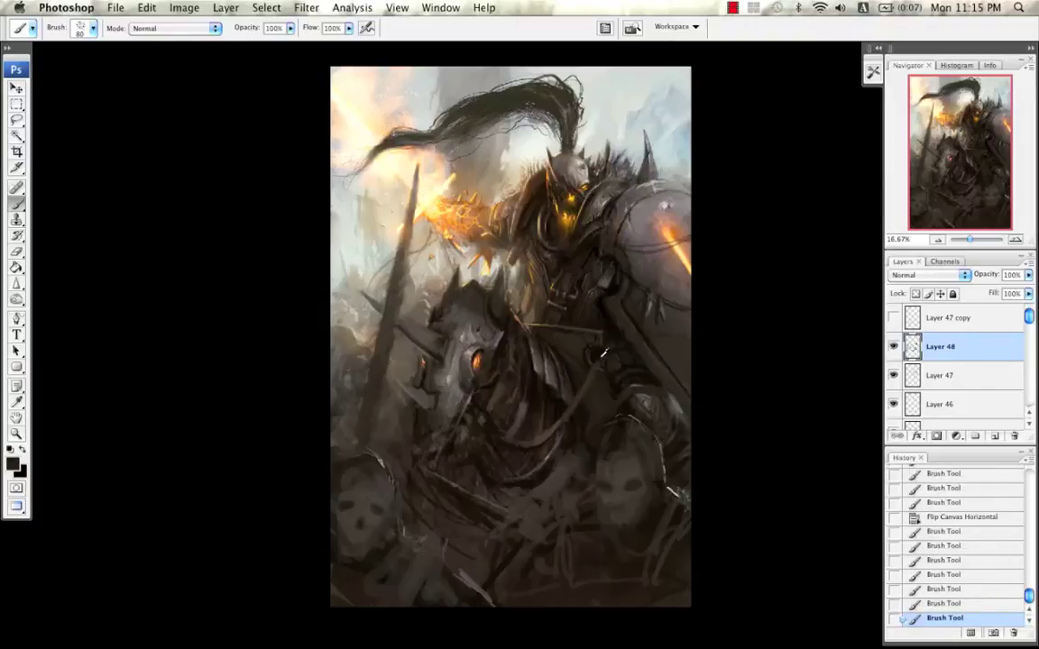
Step: Sample the dark tones at the rider's hand and along the strap, and refine the strap's upper end and length
alt+click(602, 352)
drag(595, 350, 597, 368)
mouse_move(597, 357)
mouse_down()
mouse_move(603, 375)
mouse_move(558, 443)
mouse_up()
alt+click(588, 432)
key(])
alt+click(544, 434)
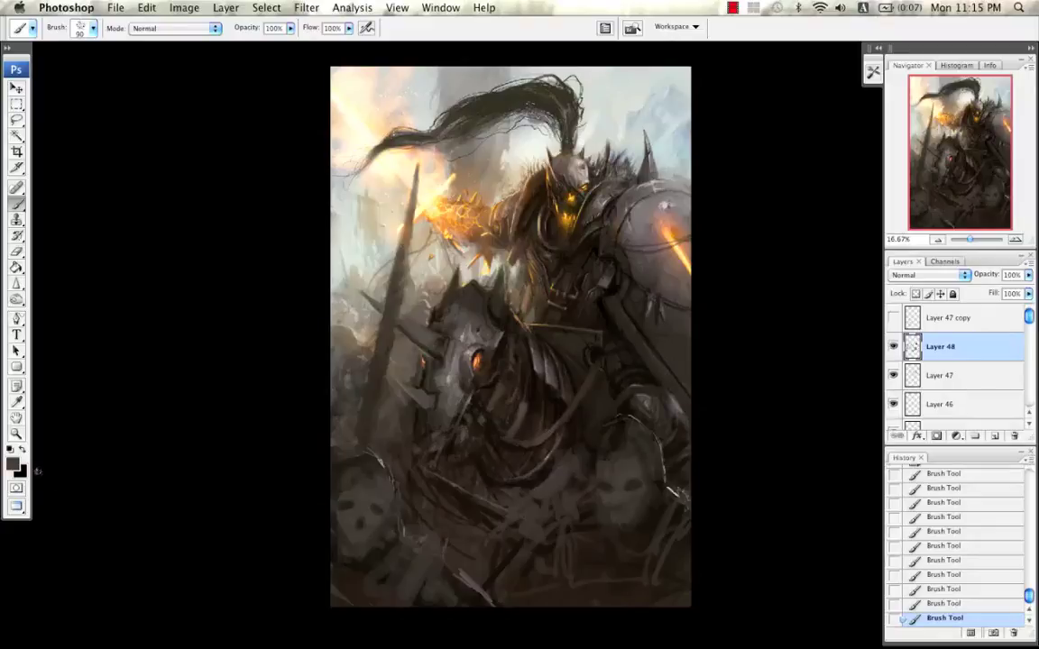
Step: Mix a lighter grey-brown, #5a4f44, to highlight the strap's lower curve, and check the whole painting
click(14, 466)
drag(517, 460, 507, 456)
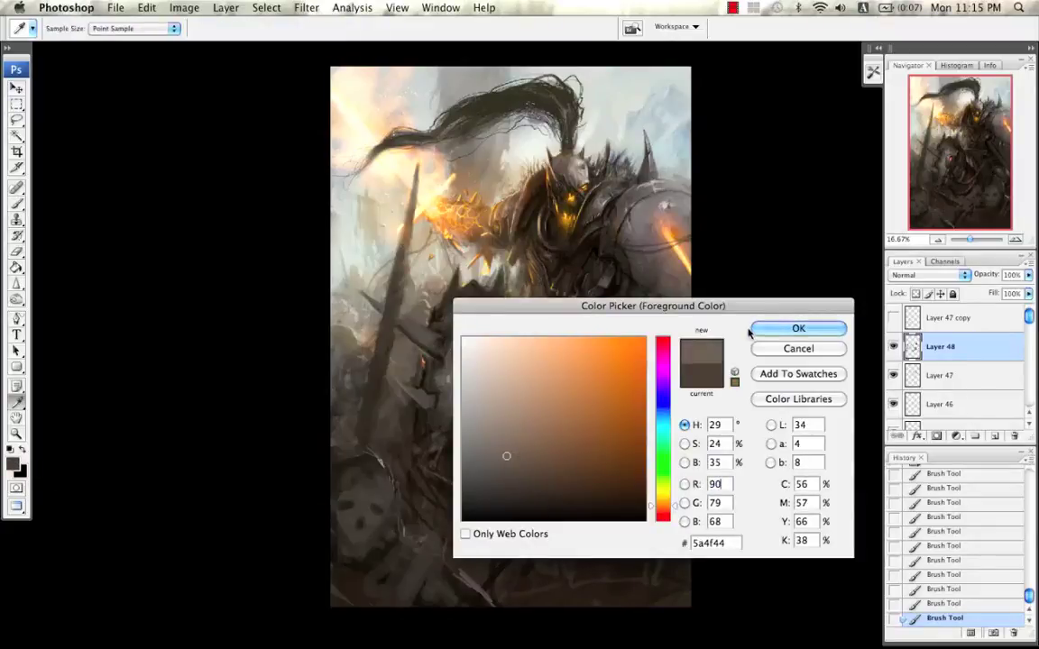
click(767, 327)
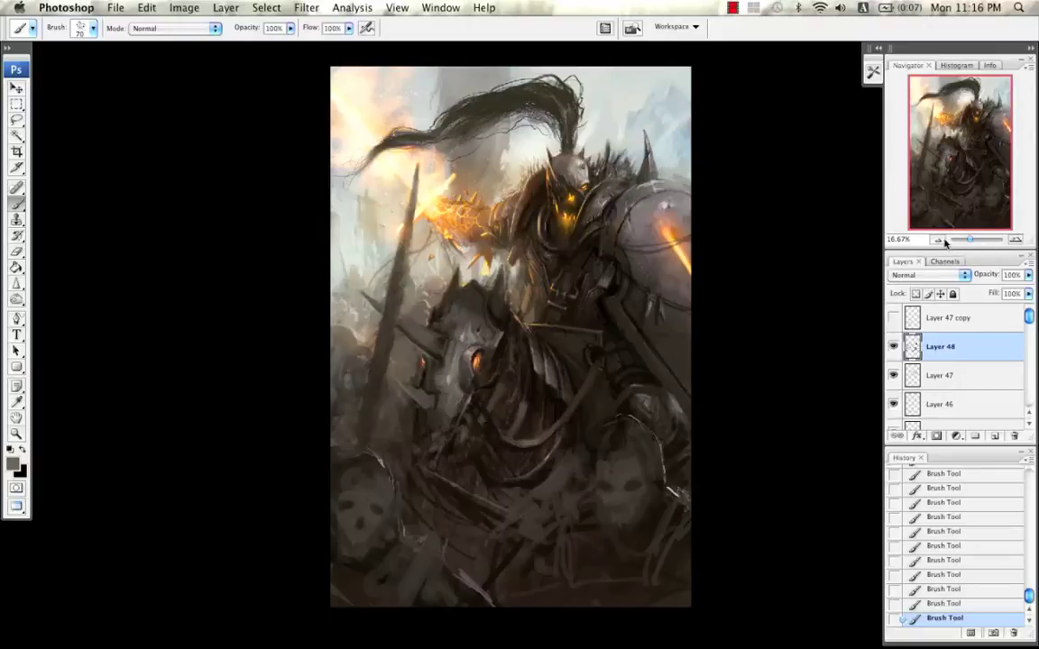
click(940, 239)
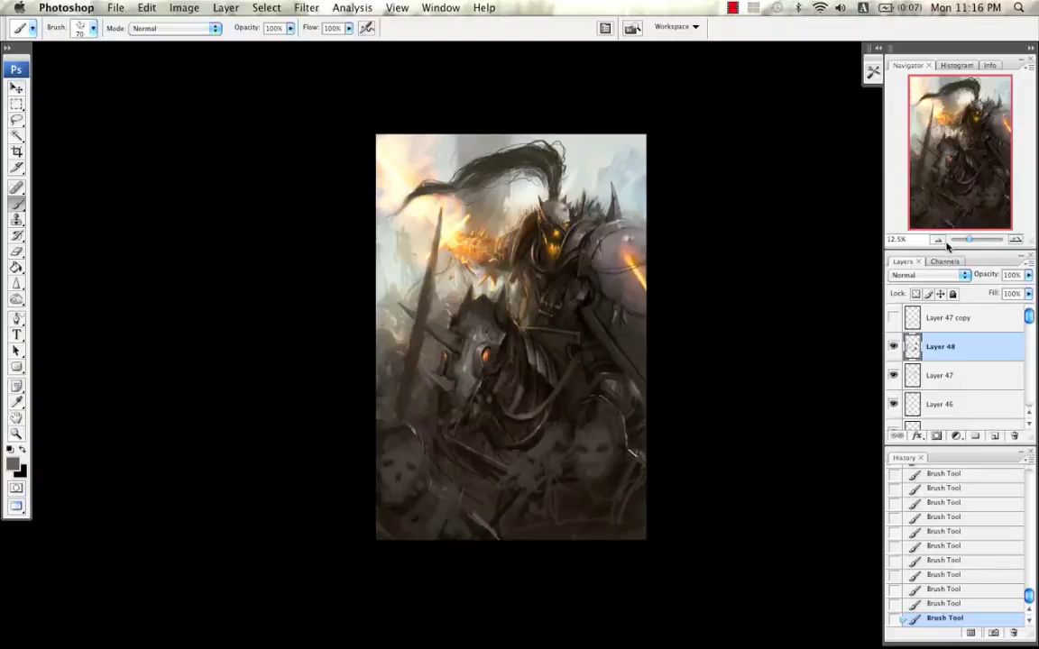
key(super+equal)
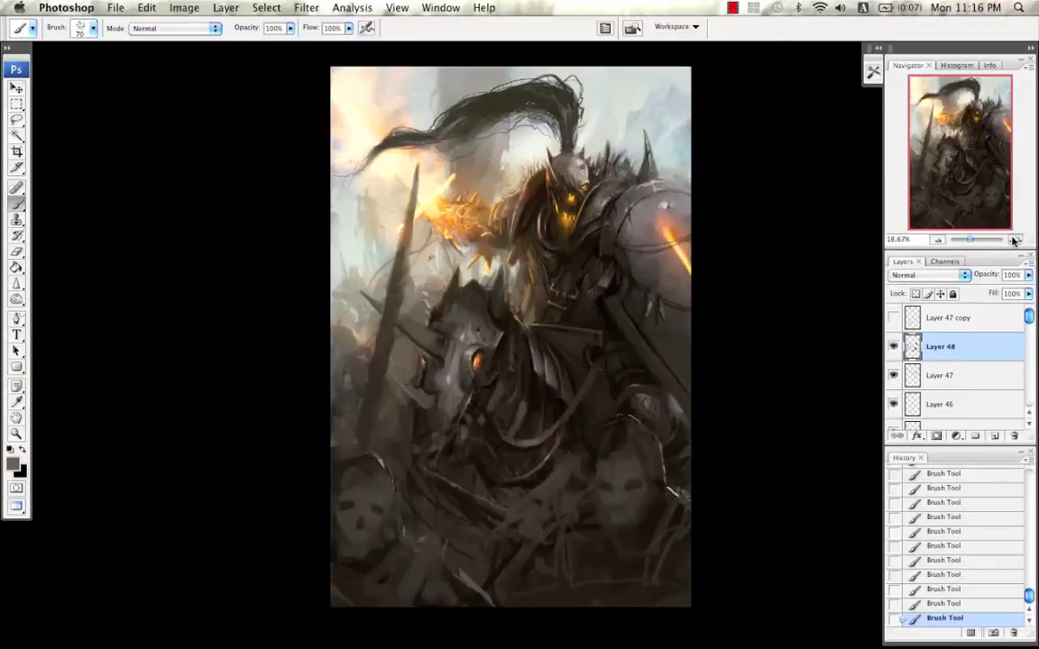
Step: Erase excess paint around the lower curve of the strap on the horse's neck
key(super+equal)
key(e)
mouse_move(492, 464)
mouse_down()
mouse_move(481, 455)
mouse_move(505, 528)
mouse_up()
key(b)
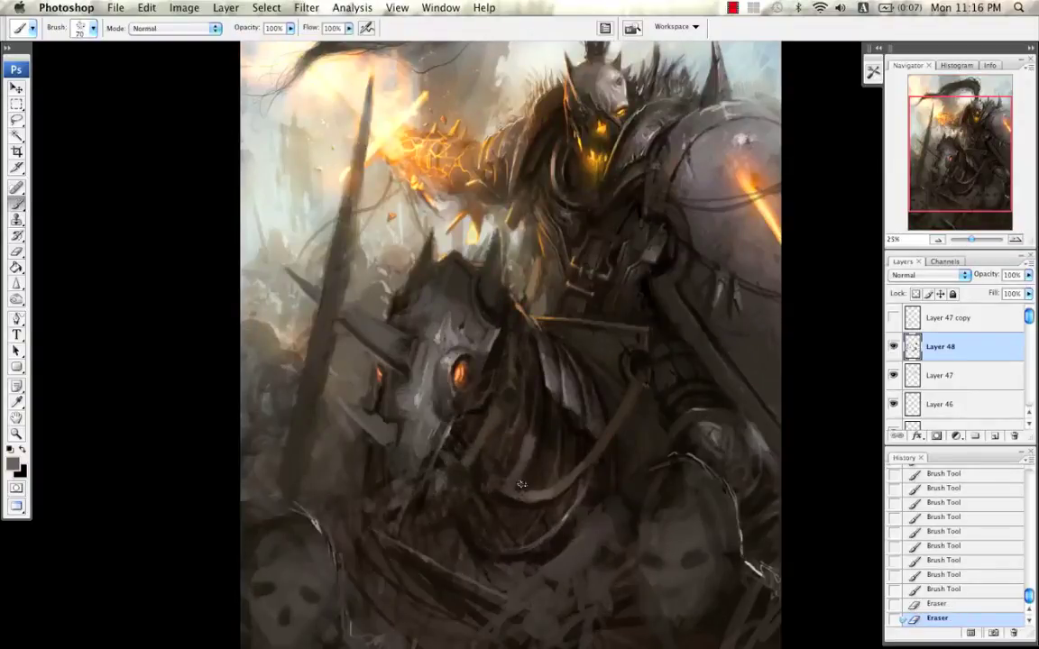
Step: Sample the strap colour and widen its lower curve with a larger brush, extending it across the front of the neck
alt+click(523, 494)
key(bracketright)
key(bracketright)
drag(474, 485, 524, 508)
mouse_move(502, 503)
mouse_down()
mouse_move(523, 504)
mouse_move(504, 501)
mouse_up()
drag(489, 490, 540, 498)
mouse_move(519, 501)
mouse_down()
mouse_move(537, 499)
mouse_move(526, 502)
mouse_up()
drag(518, 498, 541, 488)
alt+click(542, 477)
Step: Undo the oversized eraser stroke and trim the upper and lower edges of the strap's curve with a smaller eraser
key(e)
key(super+z)
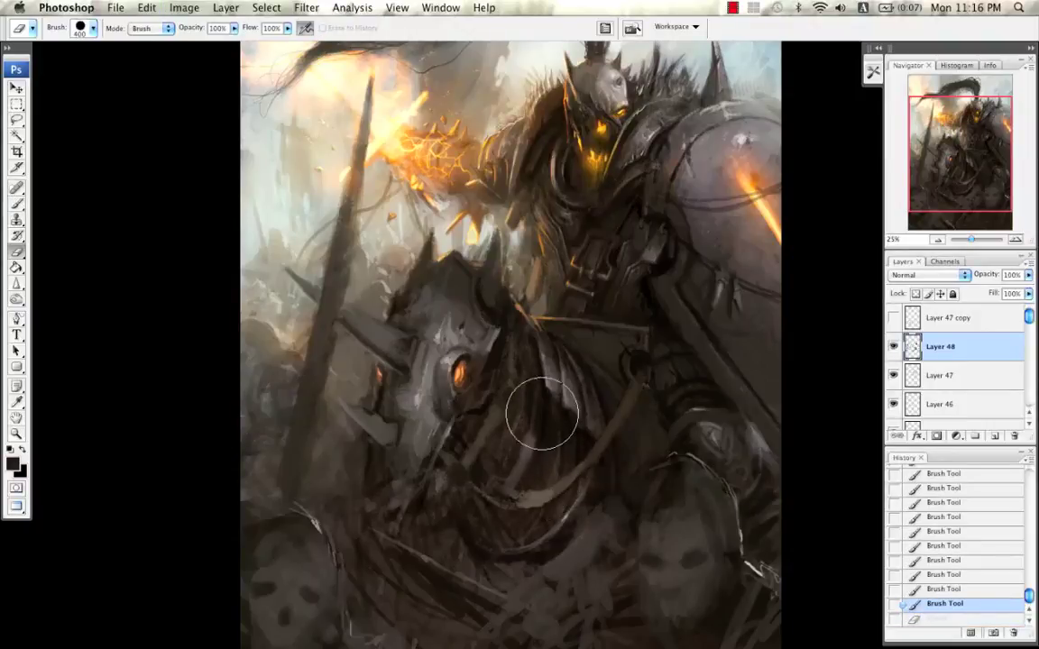
key(bracketleft)
key(bracketleft)
key(bracketleft)
drag(508, 480, 528, 485)
drag(506, 483, 538, 486)
drag(519, 488, 551, 482)
mouse_move(544, 487)
mouse_down()
mouse_move(556, 479)
mouse_move(528, 506)
mouse_move(502, 498)
mouse_up()
Step: Repaint the strap's lower curve in its sampled colour to restore a smooth, even band
key(b)
alt+click(537, 502)
drag(502, 498, 518, 504)
drag(505, 500, 538, 497)
drag(539, 499, 552, 492)
key(bracketleft)
Step: Refine the strap below the rider's hand and along its middle with sampled dark tones and a smaller brush
alt+click(641, 363)
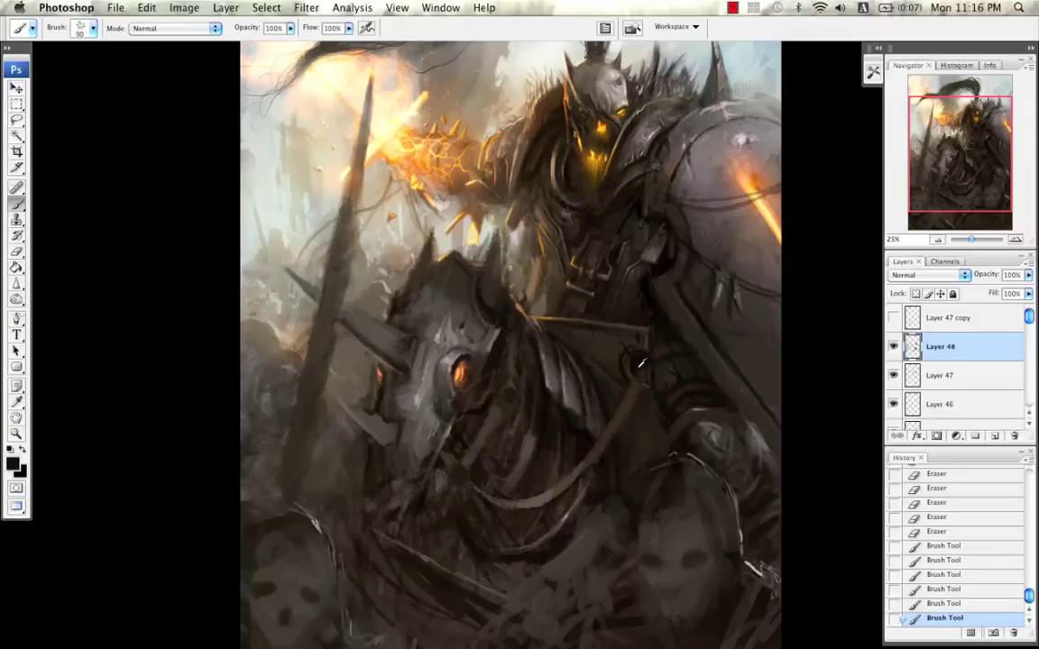
alt+click(642, 394)
drag(641, 391, 629, 413)
key(bracketleft)
key(bracketleft)
drag(594, 461, 613, 439)
mouse_move(595, 458)
mouse_down()
mouse_move(622, 423)
mouse_move(617, 432)
mouse_up()
alt+click(596, 447)
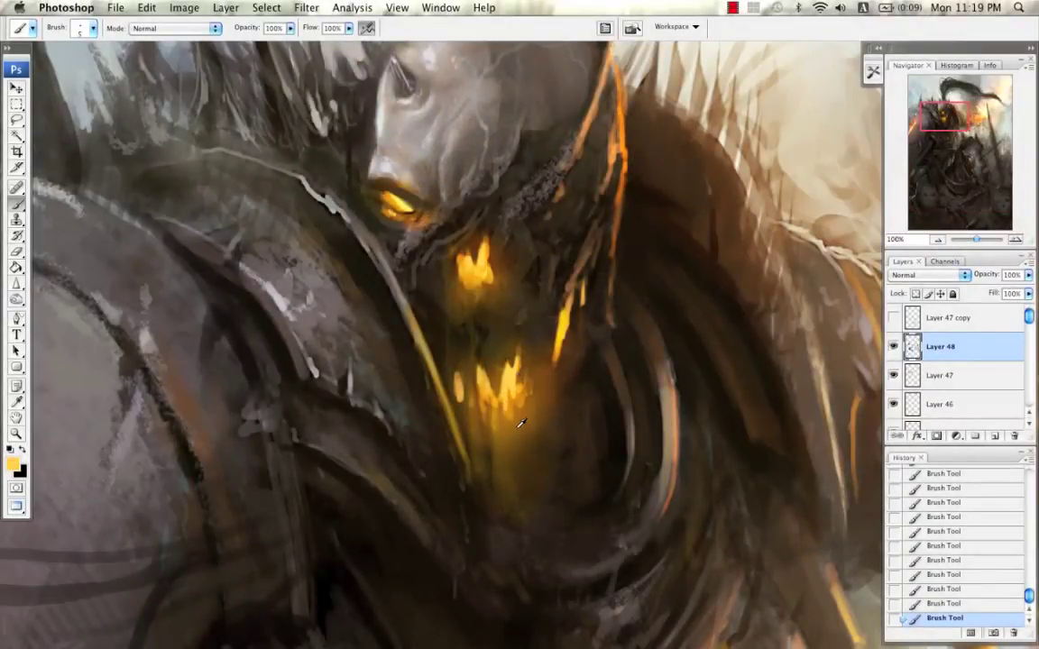
Step: Refine the glowing mouth and dark gaps of the rider's face with sampled yellows and browns, using a 5 px brush
alt+click(467, 377)
alt+click(467, 342)
alt+click(521, 389)
alt+click(480, 379)
drag(505, 328, 512, 375)
alt+click(464, 304)
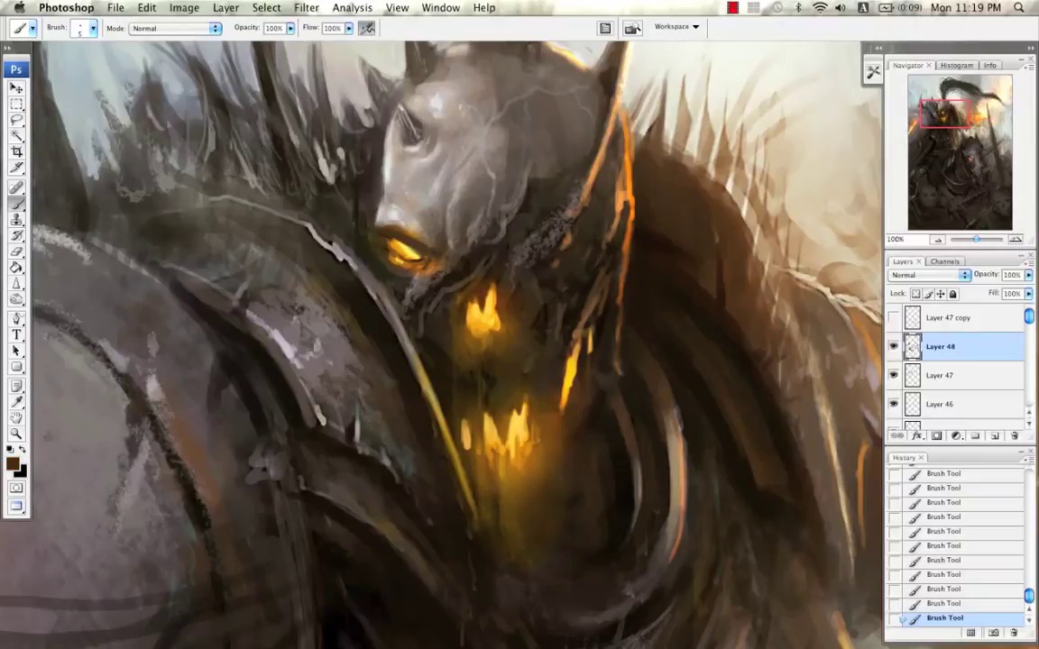
Step: Sample dark tones beside the shoulder plate and paint over the stray grey marks next to the chest strap
mouse_move(427, 242)
mouse_down()
mouse_move(420, 288)
mouse_move(450, 316)
mouse_up()
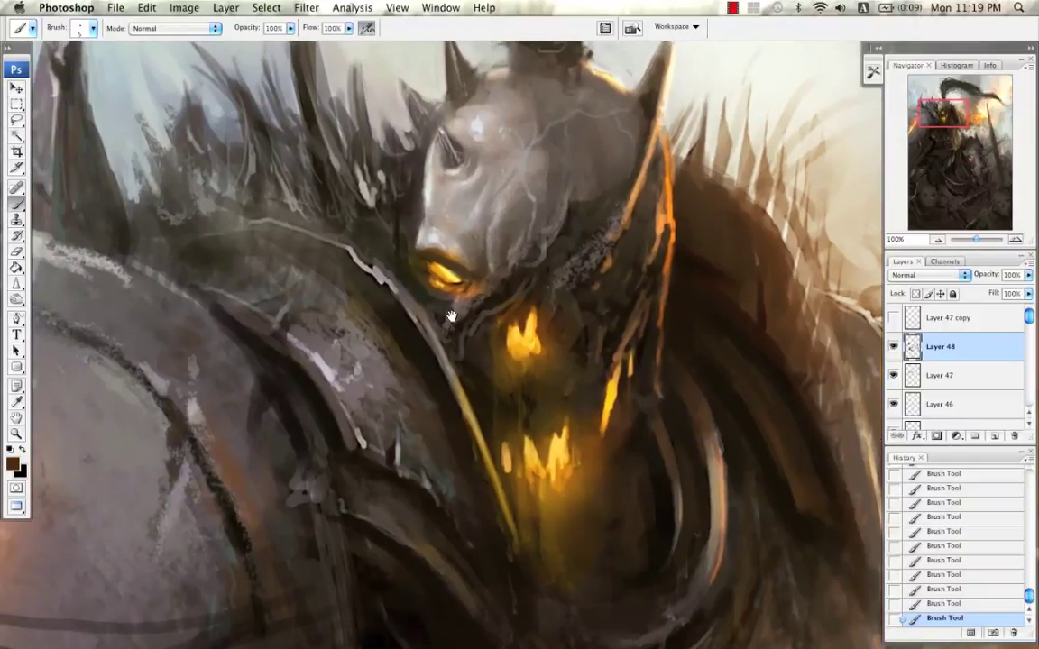
mouse_move(449, 385)
mouse_down()
mouse_move(483, 313)
mouse_move(539, 281)
mouse_move(555, 292)
mouse_up()
alt+click(451, 294)
key(])
mouse_move(450, 311)
mouse_down()
mouse_move(441, 336)
mouse_move(453, 331)
mouse_up()
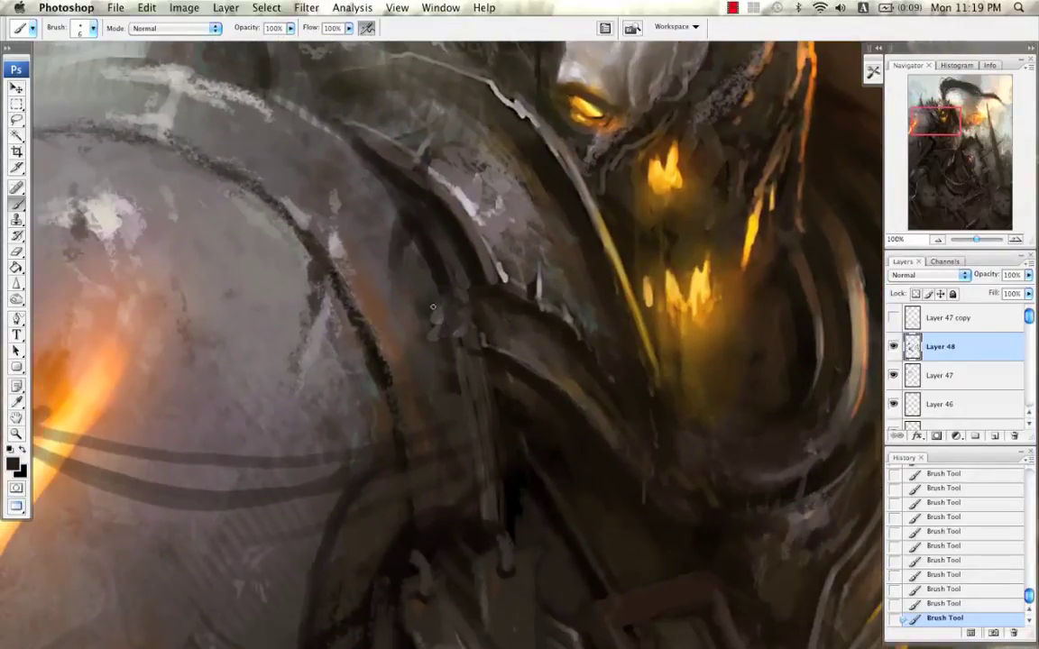
alt+click(473, 261)
key(])
drag(465, 264, 465, 287)
mouse_move(446, 237)
mouse_down()
mouse_move(466, 286)
mouse_move(482, 398)
mouse_up()
Step: Darken the gap beneath the shoulder plate and around the vertical strap with long strokes of a 15 px brush
key(])
key(])
key(])
key(])
drag(466, 323, 486, 451)
drag(474, 342, 485, 391)
mouse_move(465, 302)
mouse_down()
mouse_move(489, 414)
mouse_move(531, 443)
mouse_up()
mouse_move(482, 322)
mouse_down()
mouse_move(464, 293)
mouse_move(477, 327)
mouse_up()
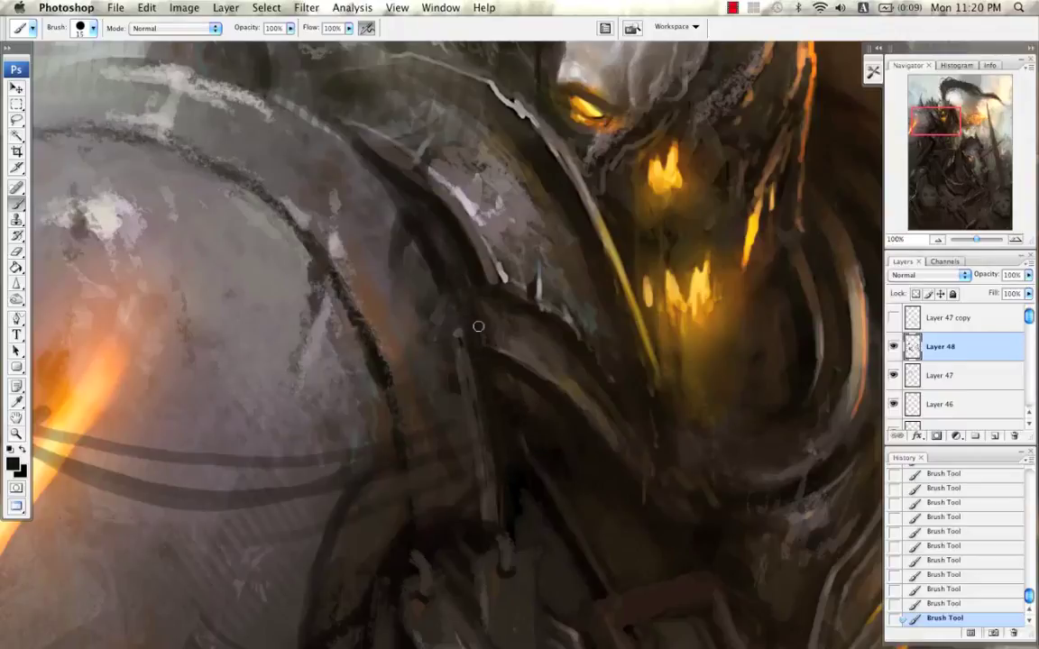
Step: Blend the curved armour band below the shoulder plate with tones sampled from the surrounding armour, varying the brush size
key(bracketright)
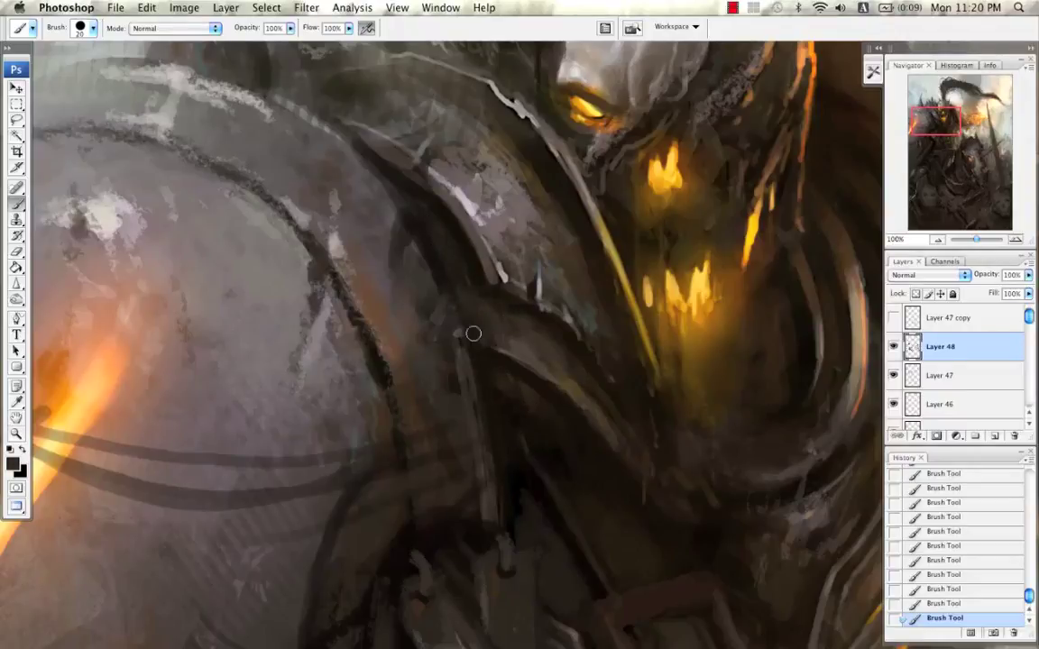
key(bracketleft)
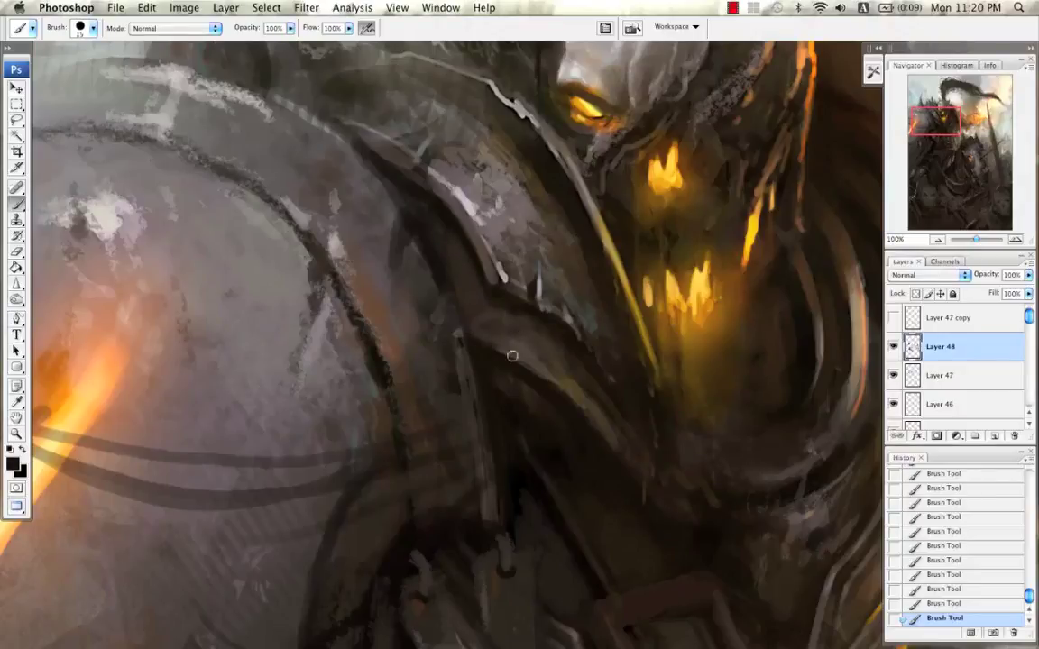
key(bracketleft)
alt+click(542, 286)
mouse_move(619, 408)
mouse_down()
mouse_move(540, 320)
mouse_move(571, 317)
mouse_move(509, 367)
mouse_up()
drag(603, 352, 645, 355)
alt+click(429, 359)
key(bracketright)
key(bracketright)
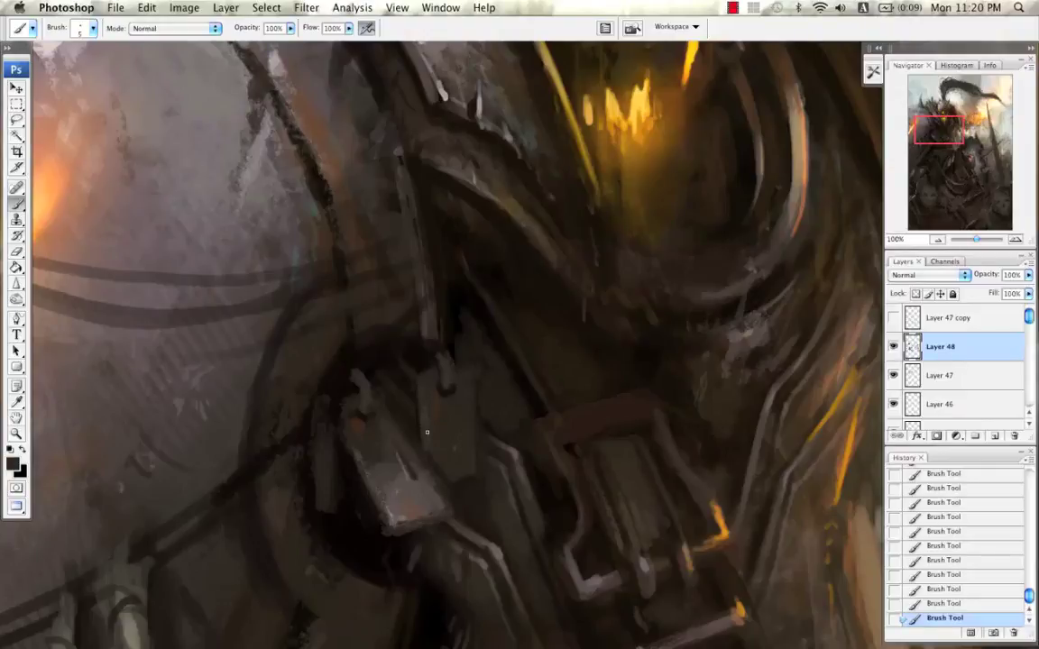
Step: Undo the last three strokes and highlight the left edge of the hanging rectangular plate with a 4 px grey brush
alt+click(424, 488)
key(alt+super+z)
key(alt+super+z)
key(alt+super+z)
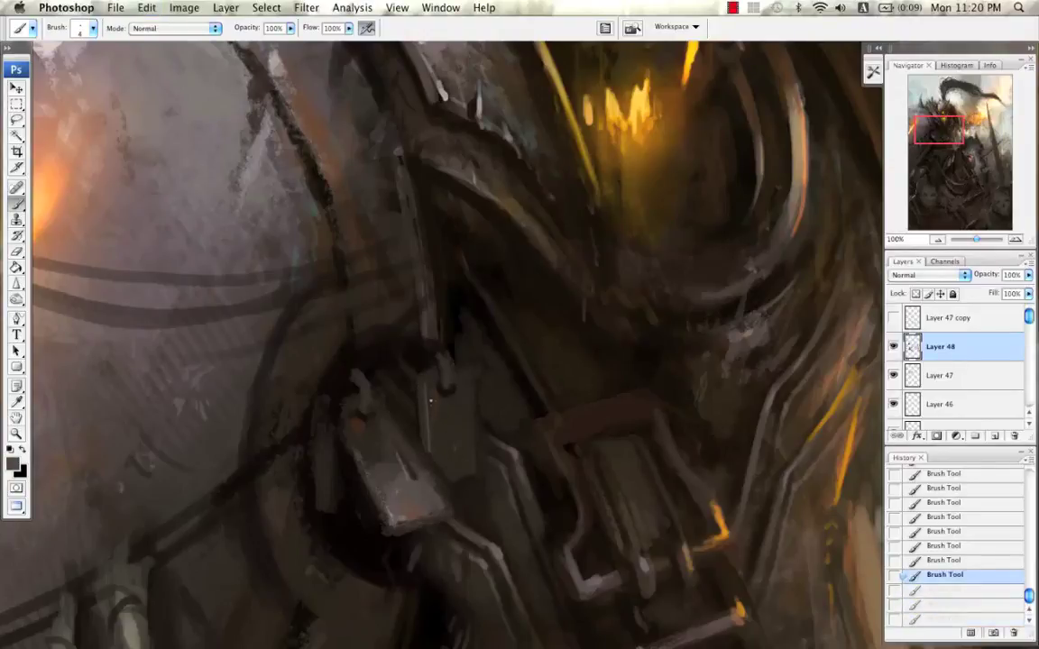
drag(427, 397, 430, 450)
alt+click(439, 458)
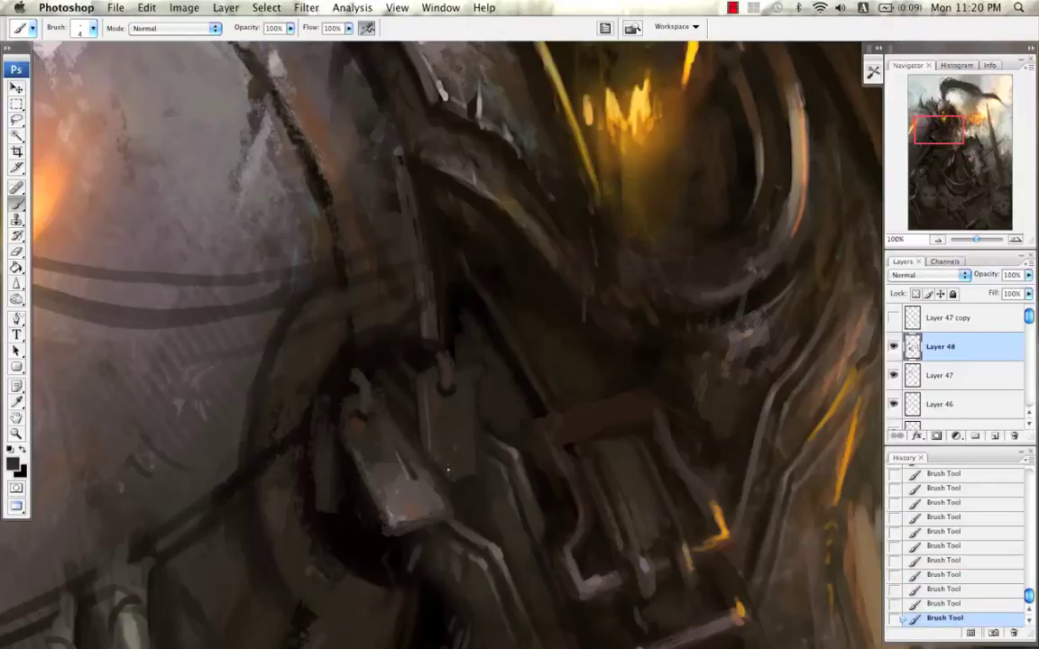
Step: Define the edges of the grey metal clasp and the neighbouring rectangular plate with tones sampled from the clasp
alt+click(379, 494)
drag(365, 477, 382, 514)
alt+click(358, 445)
drag(478, 453, 471, 402)
alt+click(488, 500)
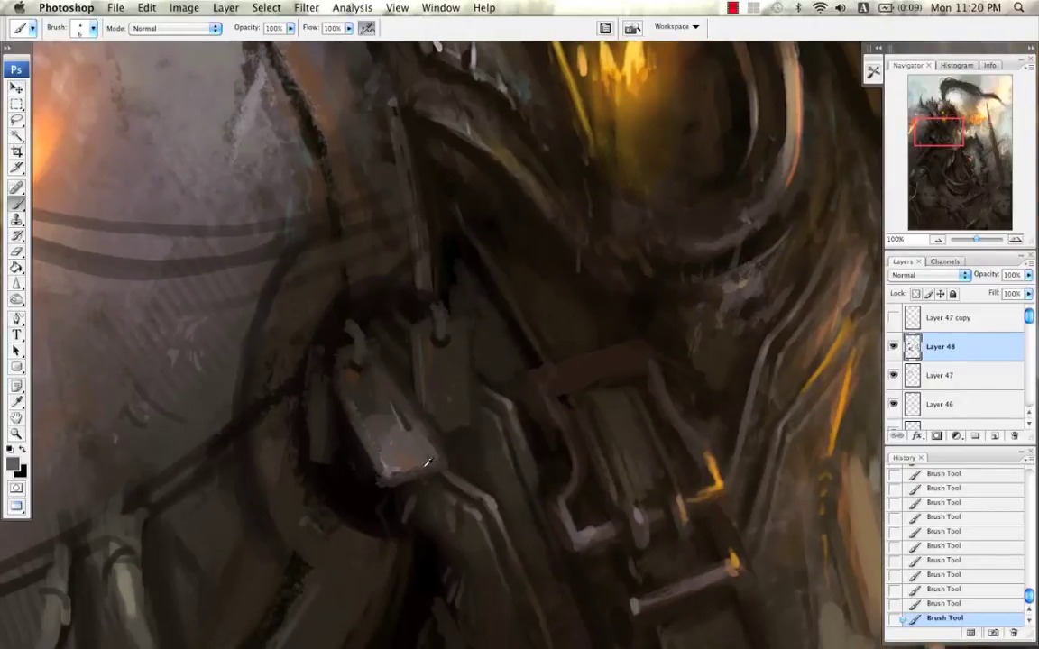
alt+click(388, 464)
alt+click(390, 471)
alt+click(381, 465)
drag(468, 385, 464, 411)
Step: Refine the spikes on the glowing forearm with tan and orange tones sampled around them, using a 5 px brush
drag(463, 348, 493, 460)
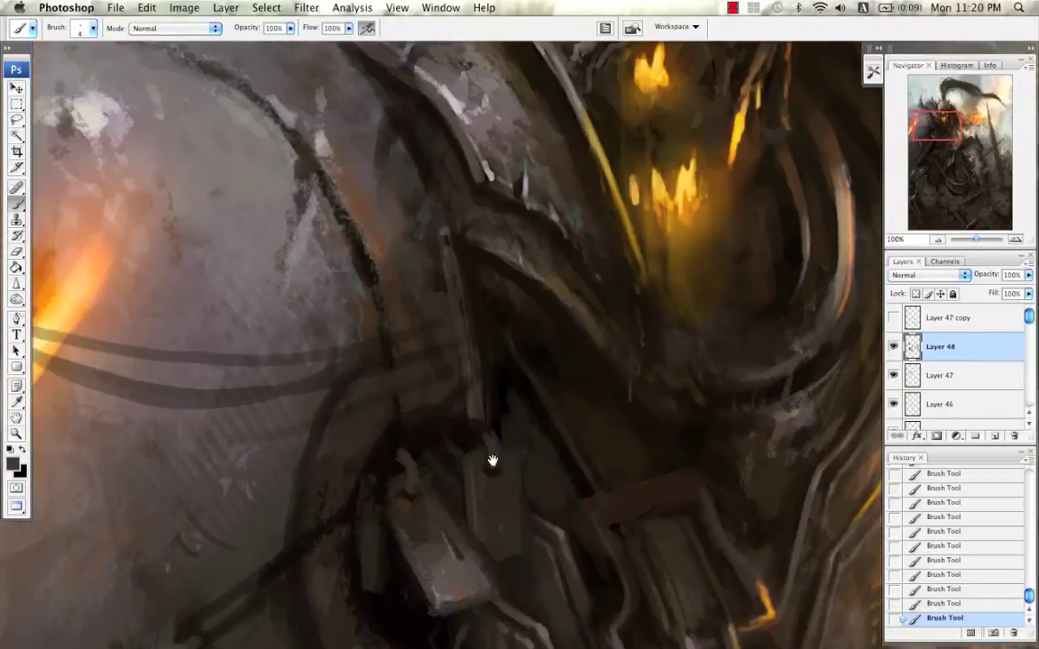
drag(522, 337, 394, 371)
drag(683, 422, 559, 325)
drag(579, 587, 548, 395)
alt+click(473, 256)
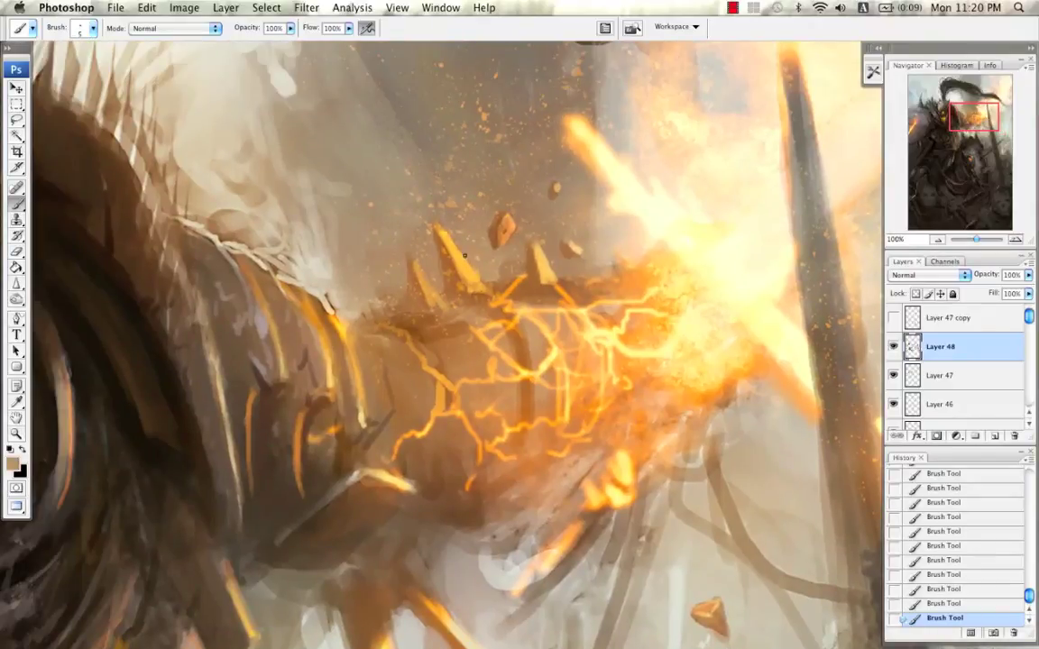
alt+click(461, 250)
alt+click(487, 236)
scroll(447, 264, down, 1)
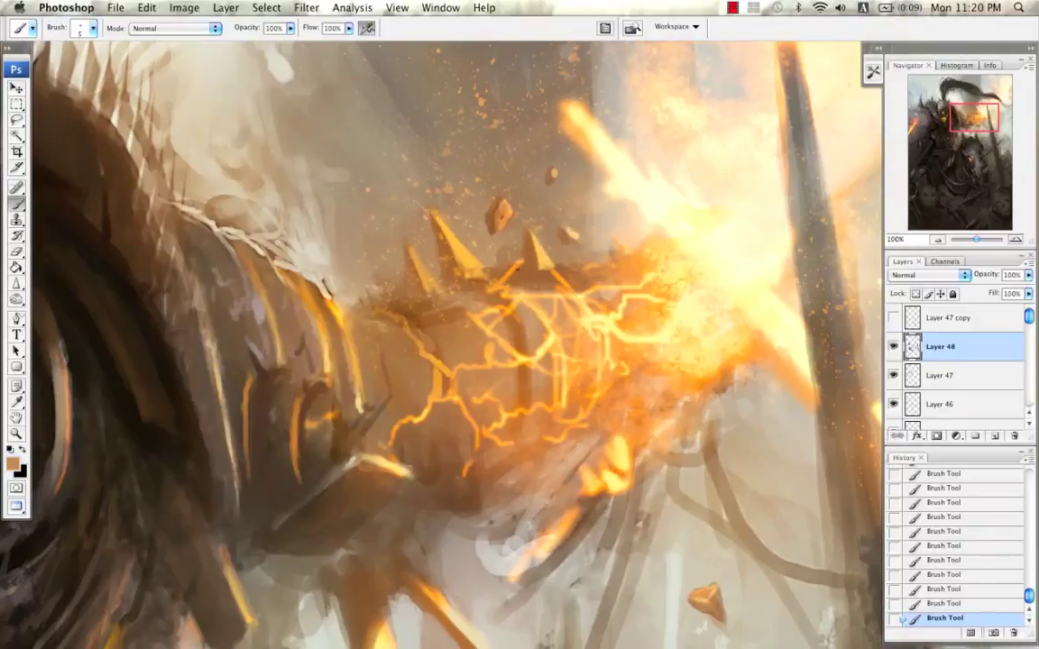
Step: Shade the forearm surface below the spikes and between the glowing cracks with sampled browns and oranges, enlarging the brush to 8 px
alt+click(486, 308)
alt+click(469, 280)
alt+click(521, 313)
alt+click(507, 327)
alt+click(519, 327)
key(bracketright)
alt+click(543, 340)
alt+click(543, 391)
drag(552, 314, 528, 312)
key(bracketright)
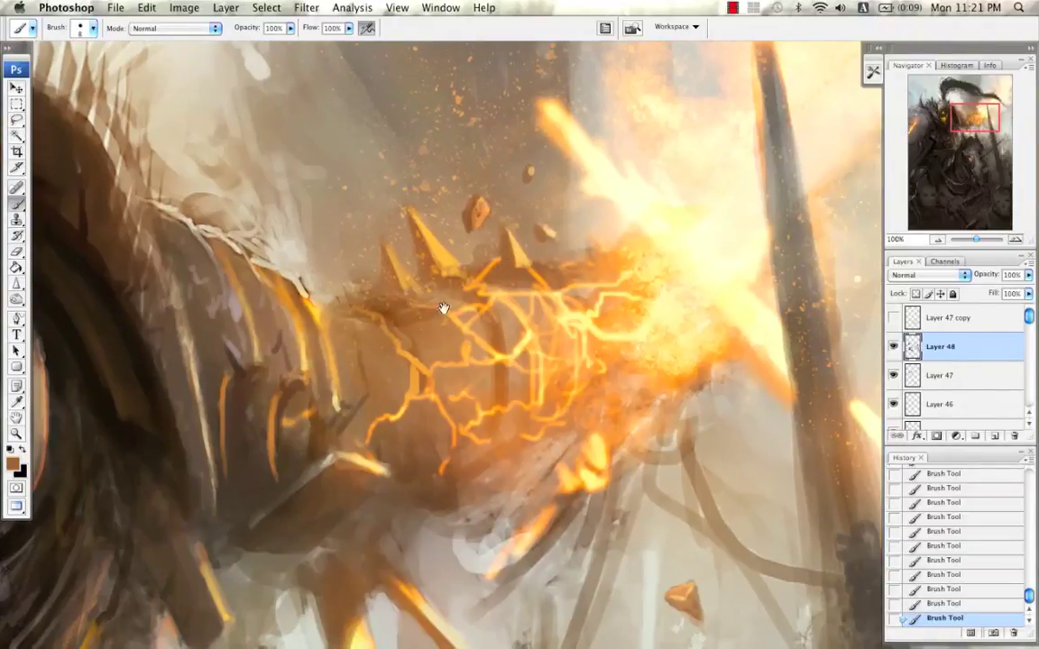
Step: Shade the armour edge where the elbow plates meet the cracked forearm with a brown sampled there
scroll(399, 278, left, 3)
scroll(399, 278, down, 2)
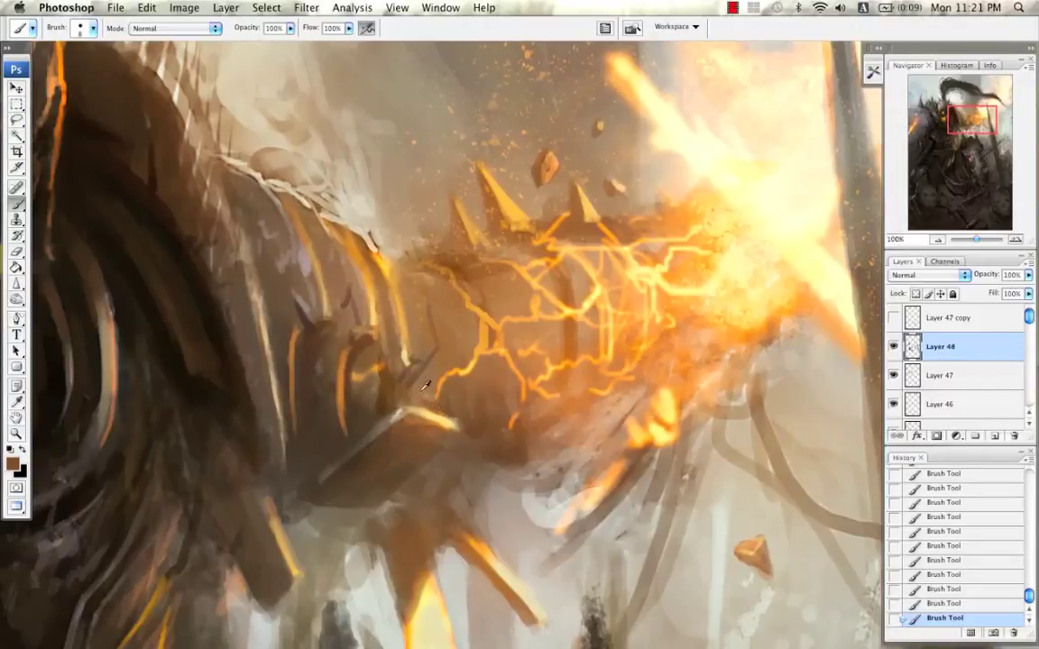
alt+click(384, 346)
key(bracketright)
key(bracketleft)
key(bracketleft)
key(bracketleft)
Step: Add fine glowing crack details on the forearm with a 4 px brush, using yellow and orange tones sampled from the cracks
alt+click(457, 370)
alt+click(502, 333)
alt+click(525, 274)
scroll(568, 301, down, 2)
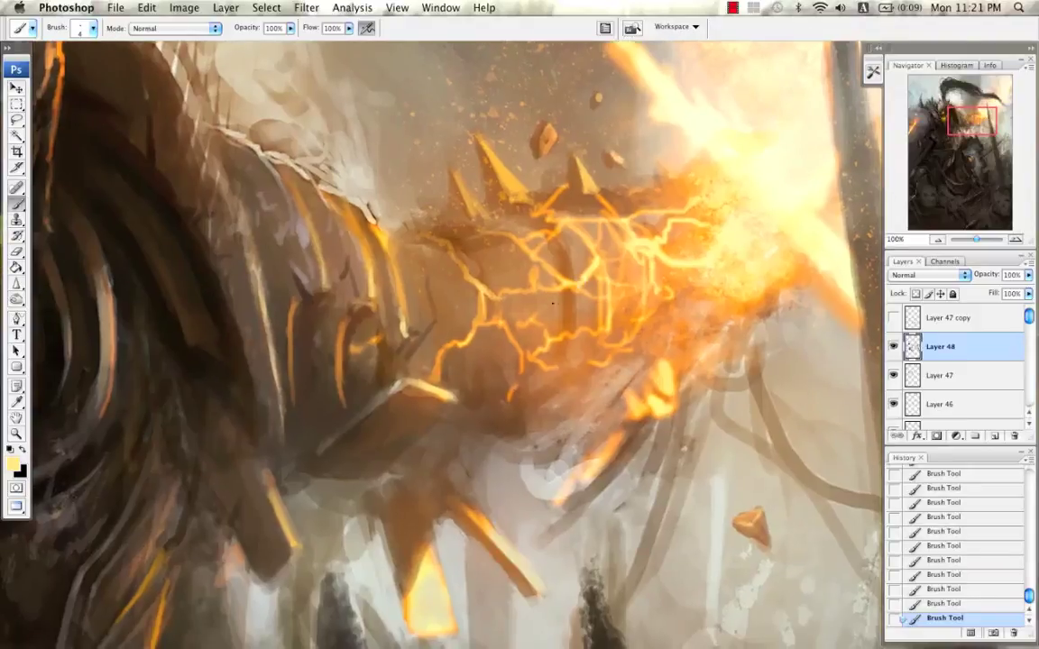
alt+click(518, 383)
Step: Define the lower tip of the slanted glowing shard below the forearm with tones sampled from the shard
scroll(543, 309, down, 5)
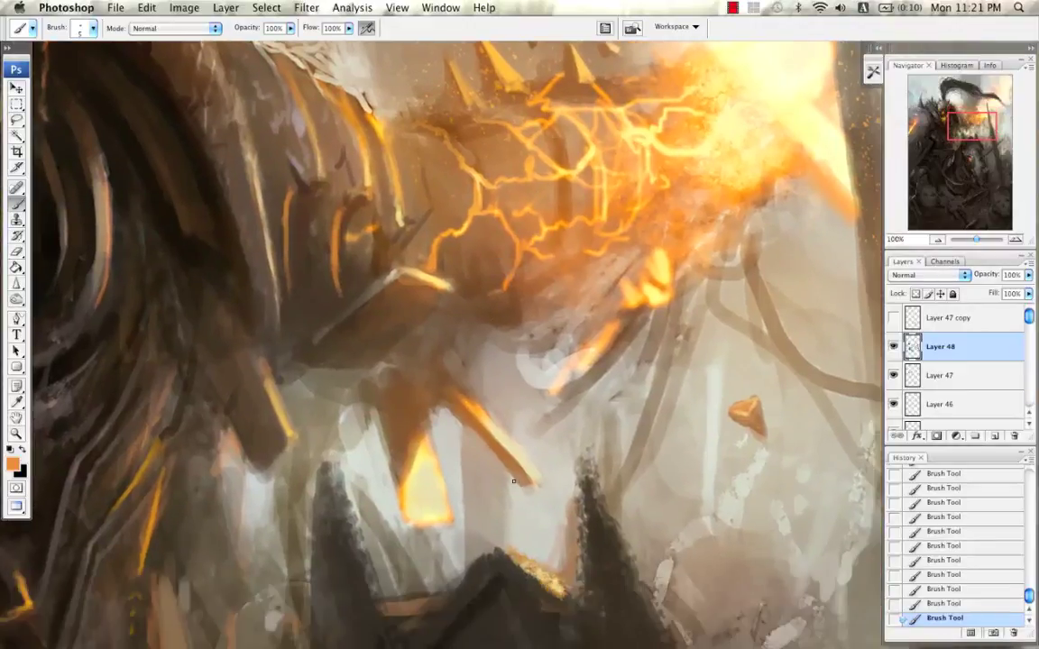
alt+click(523, 489)
mouse_move(526, 488)
mouse_down()
mouse_move(509, 469)
mouse_move(529, 489)
mouse_up()
alt+click(517, 462)
key(])
Step: Refine the lower end of the slanted glowing shard and the pale gaps around it with browns and light background tones sampled nearby
alt+click(433, 388)
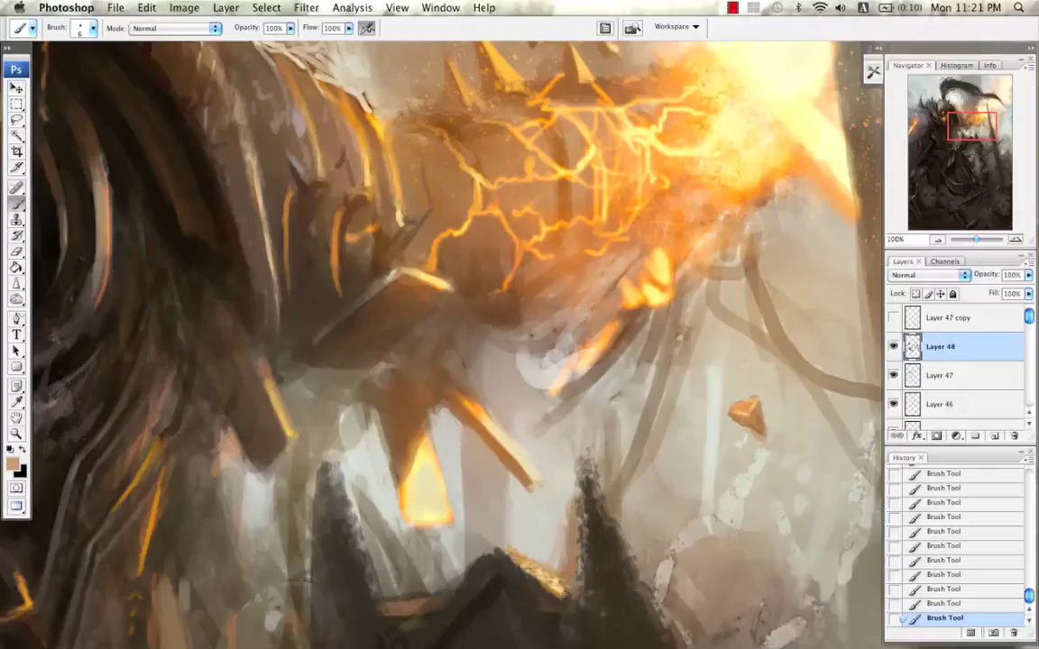
alt+click(432, 377)
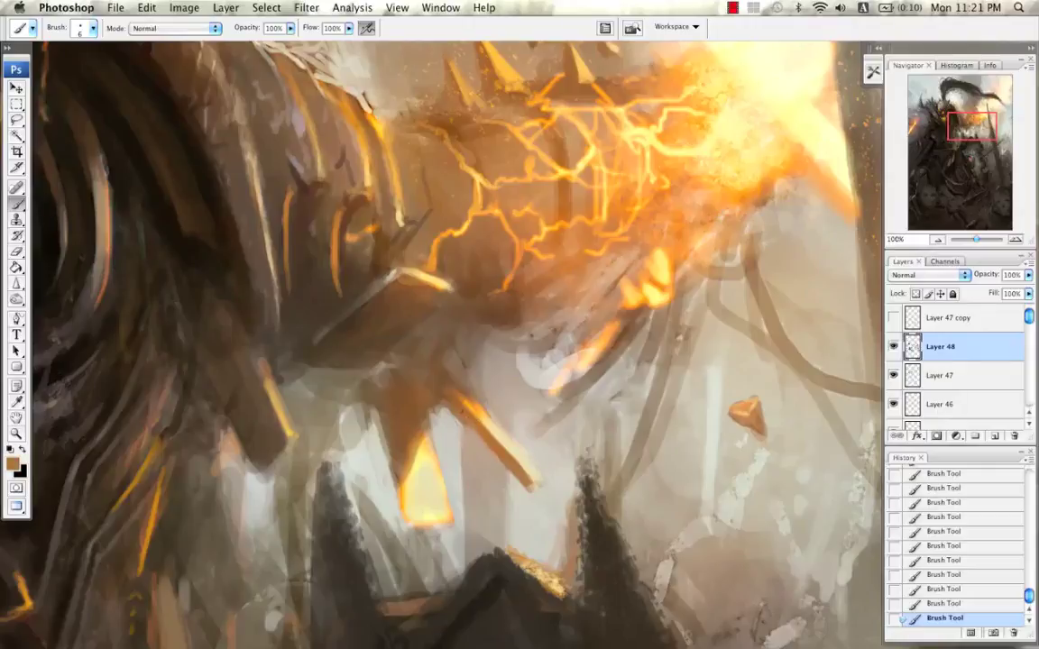
alt+click(494, 462)
alt+click(511, 497)
drag(440, 480, 475, 382)
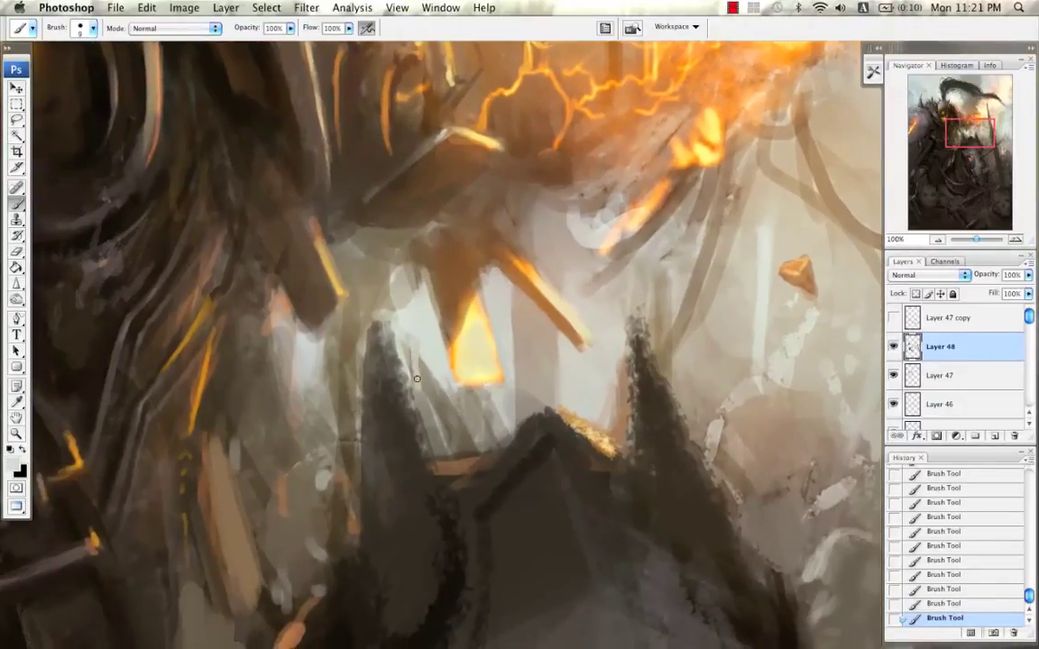
mouse_move(393, 315)
mouse_down()
mouse_move(438, 371)
mouse_move(494, 400)
mouse_up()
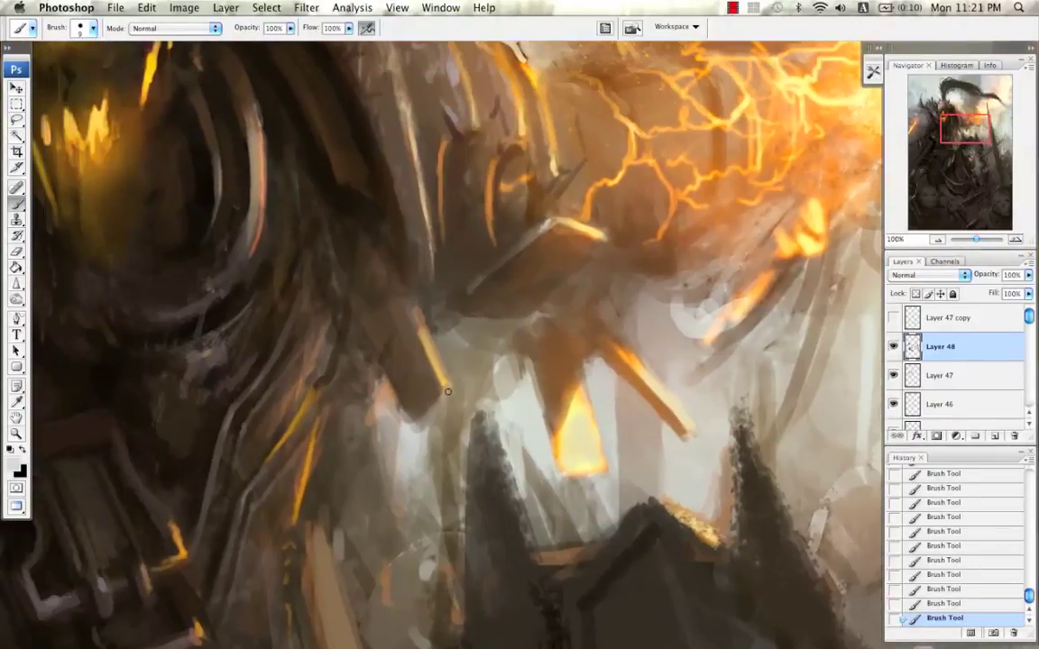
Step: Touch up the edges of the hanging armour plate beside the pale background, undoing the unwanted stroke and sampling a brown for the plate
drag(419, 431, 426, 411)
key(super+z)
drag(461, 366, 489, 338)
alt+click(424, 321)
alt+click(450, 288)
mouse_move(455, 373)
mouse_down()
mouse_move(442, 393)
mouse_move(494, 391)
mouse_move(525, 458)
mouse_up()
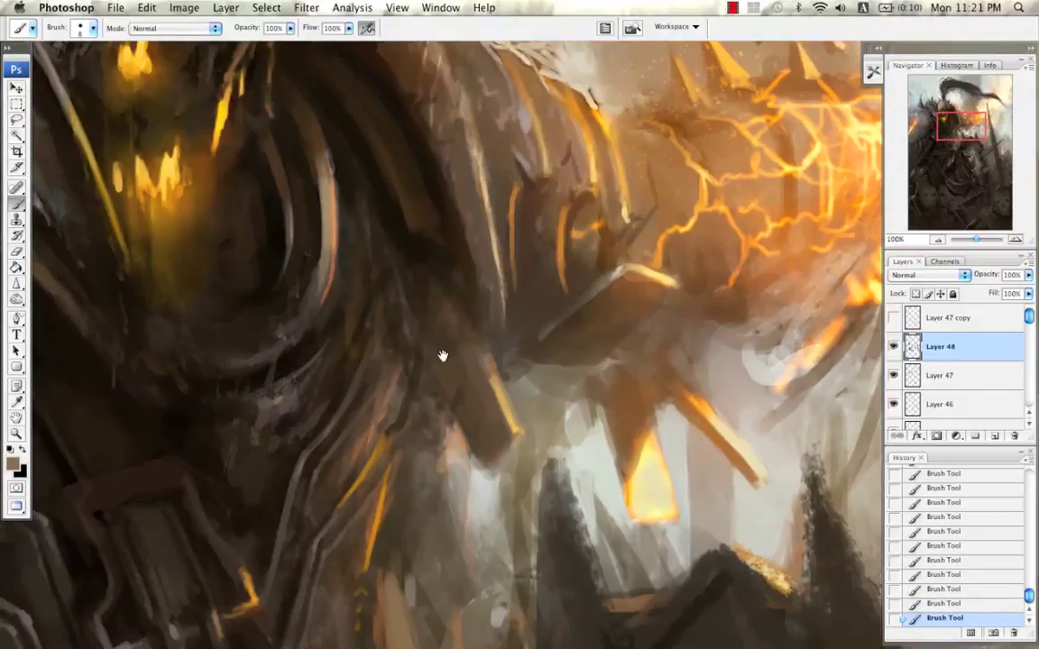
Step: Shade and define the frame of the chest buckle with dark browns sampled around it, using a brush of 7 to 9 px
drag(411, 356, 579, 290)
drag(381, 385, 510, 386)
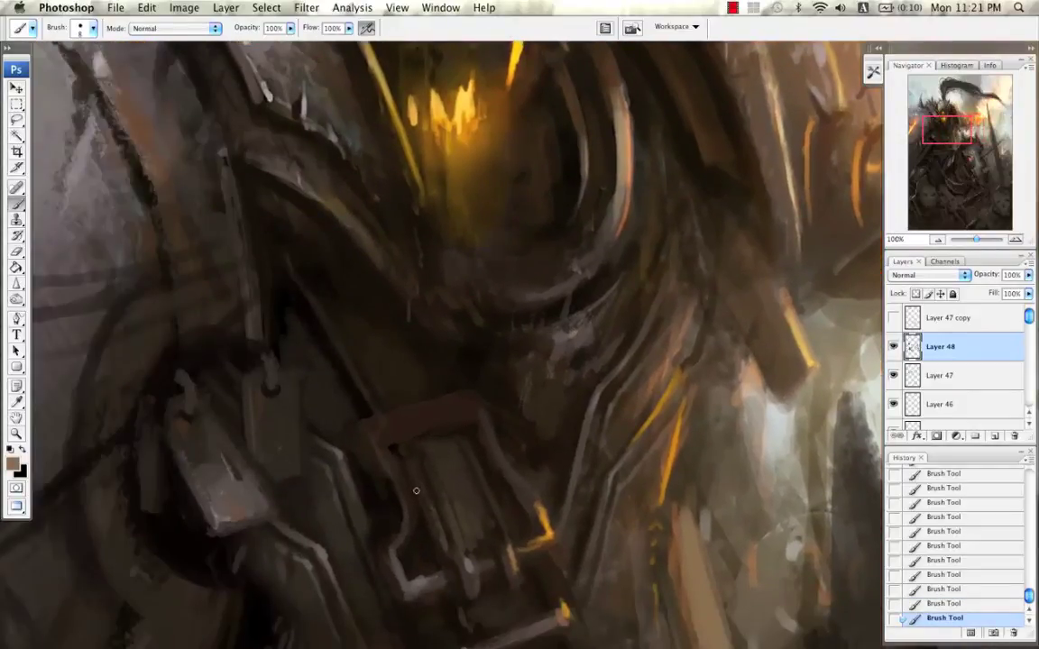
drag(417, 456, 452, 427)
alt+click(413, 431)
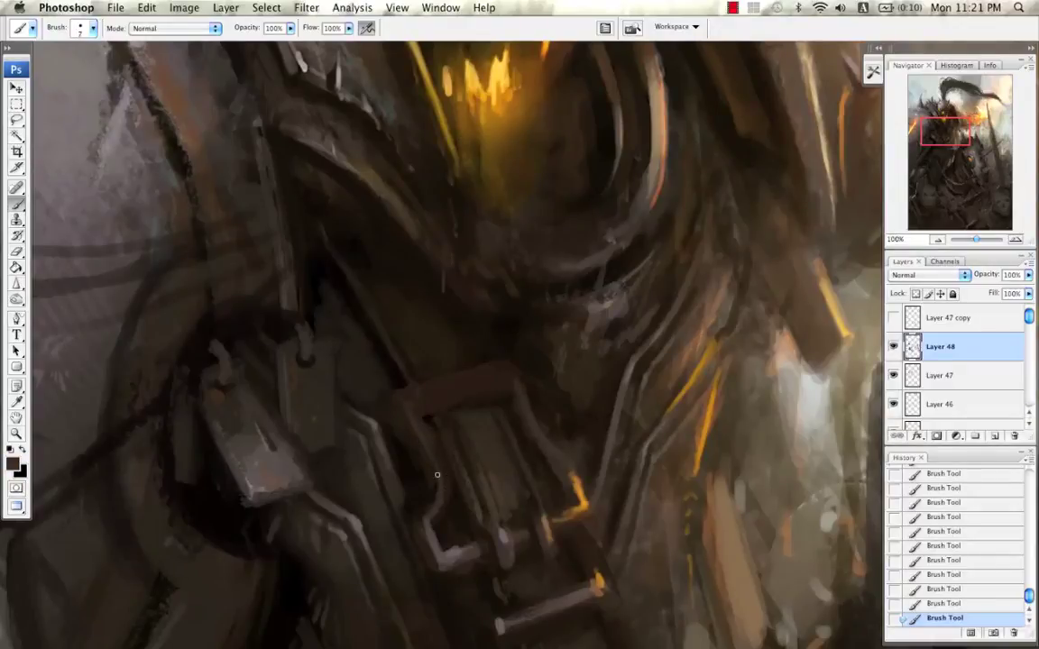
alt+click(506, 372)
drag(478, 395, 513, 369)
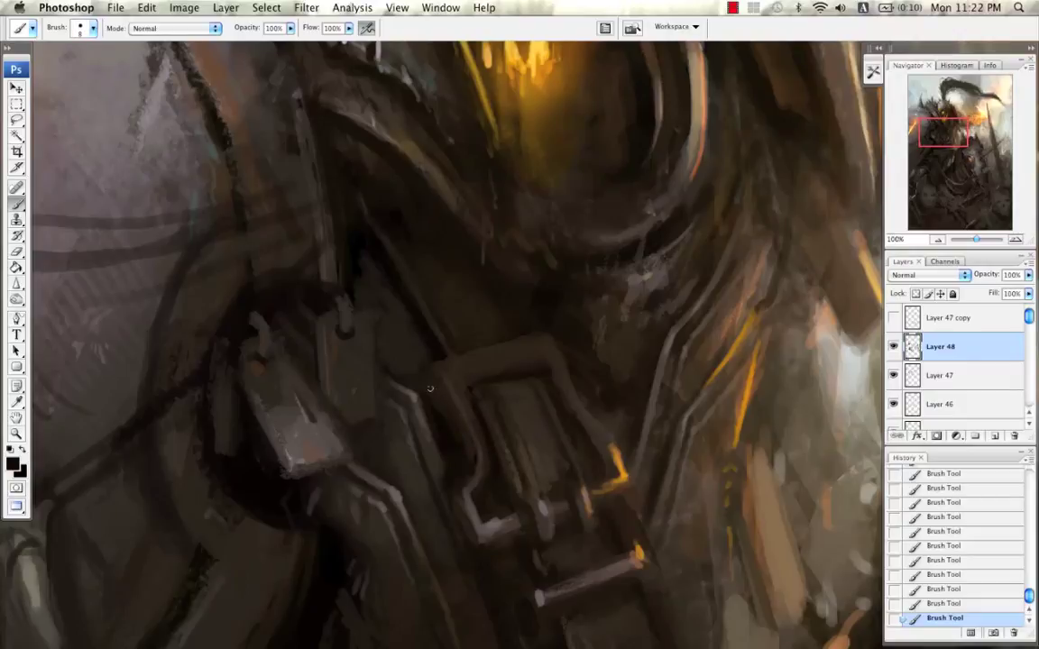
drag(460, 467, 465, 413)
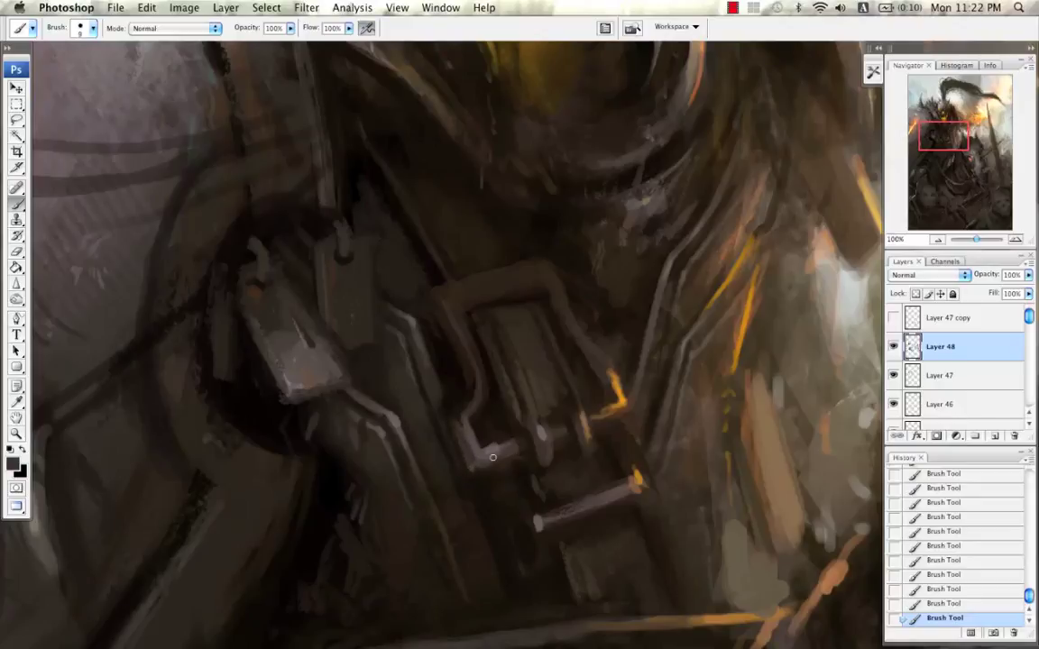
drag(492, 457, 498, 360)
Step: Highlight the lower corner of the chest buckle with a light grey sampled from the shoulder plate, using a 4 px brush
drag(197, 225, 303, 363)
alt+click(217, 124)
drag(218, 123, 258, 312)
alt+click(135, 169)
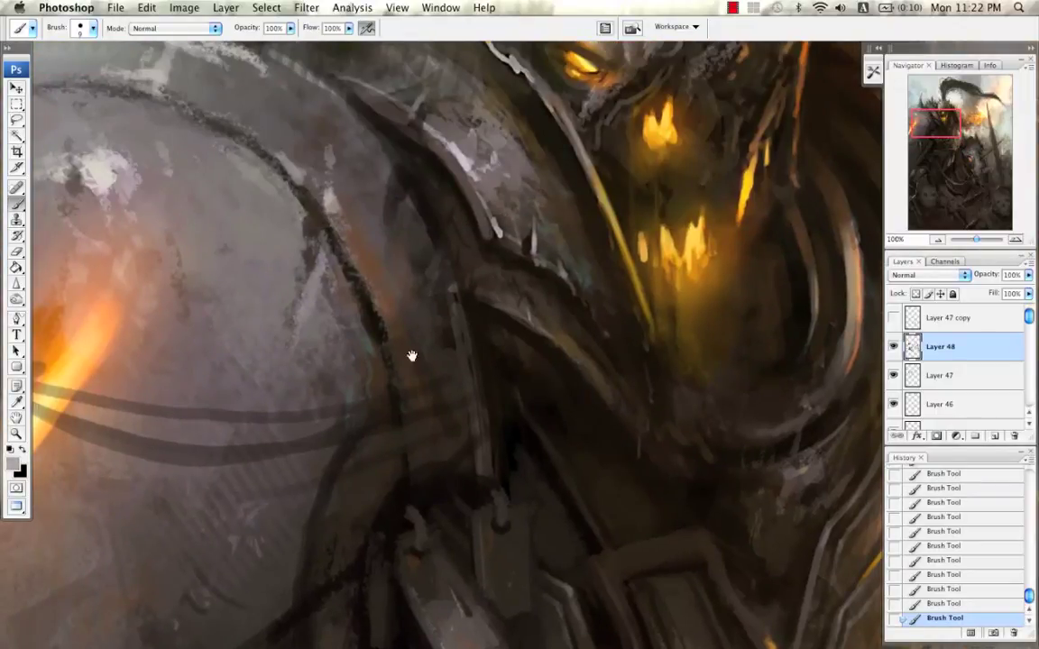
scroll(410, 355, down, 10)
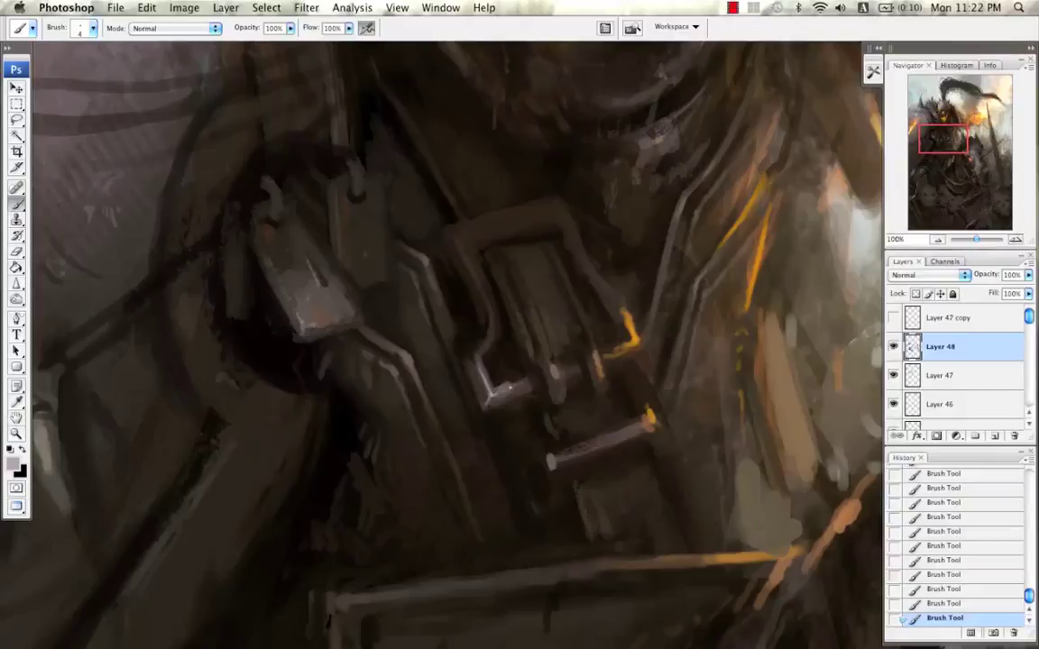
click(939, 240)
click(939, 241)
click(938, 241)
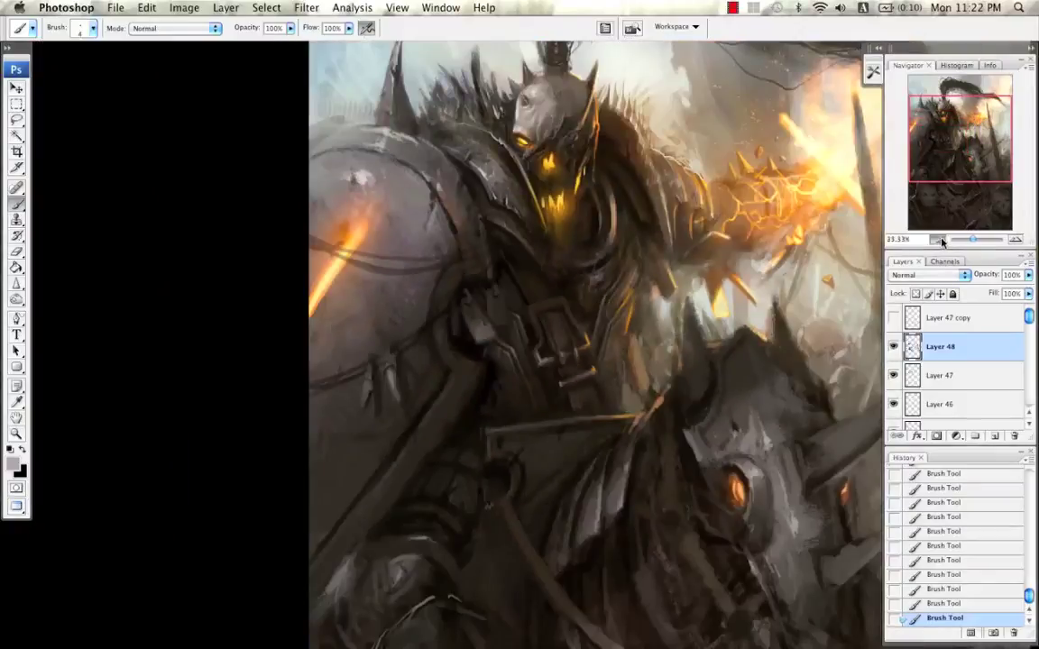
click(938, 241)
click(938, 240)
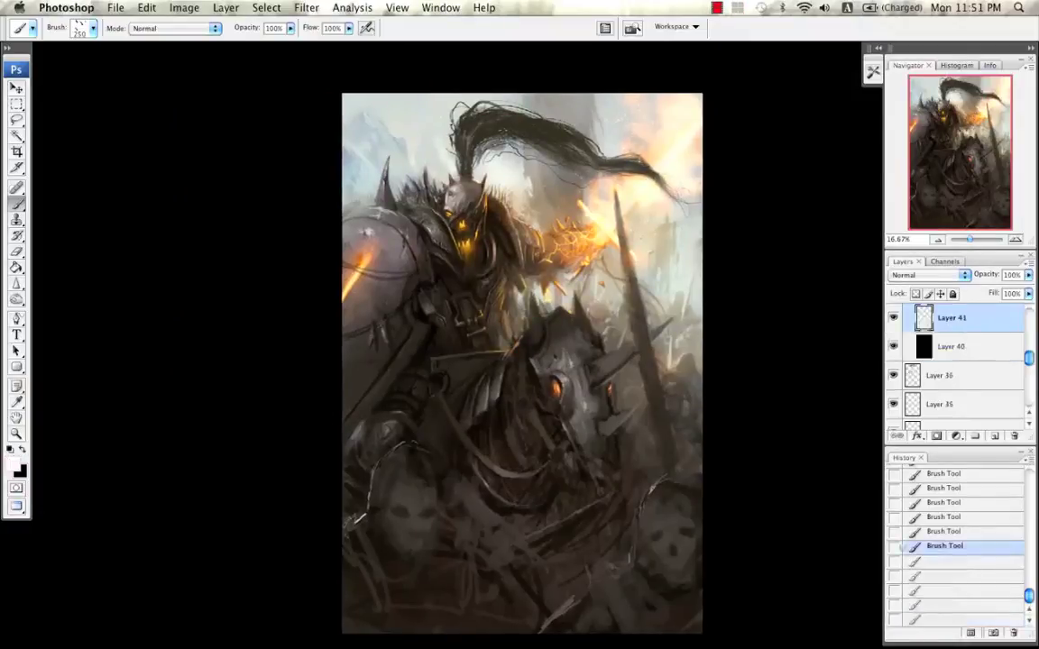
Step: Choose the 92 px scattered-fleck brush tip and enlarge it to 400 px
right_click(586, 329)
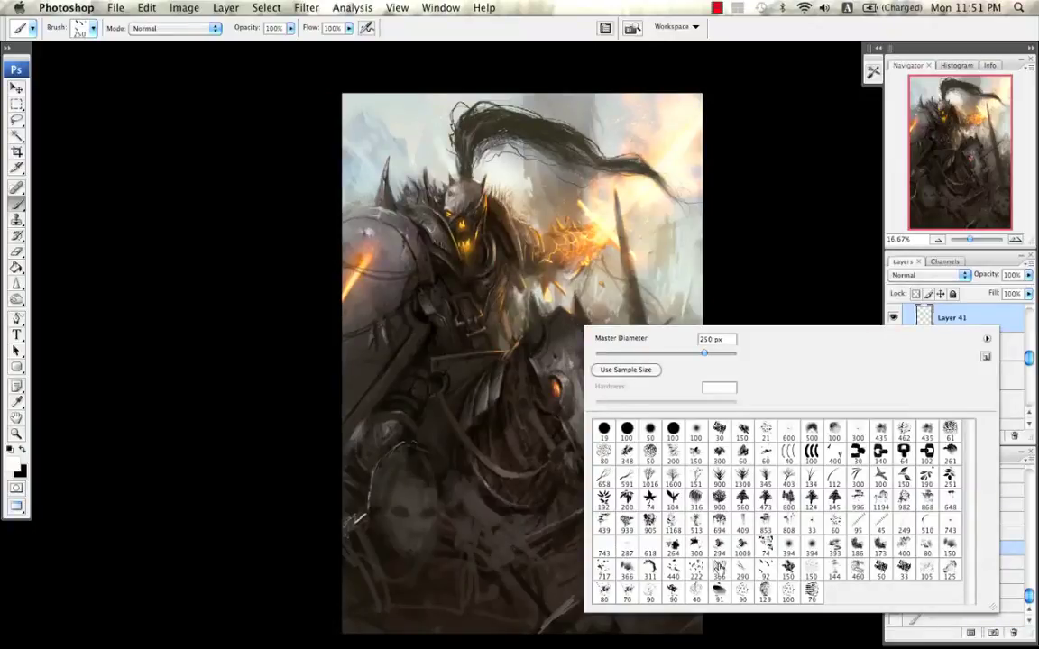
double_click(765, 565)
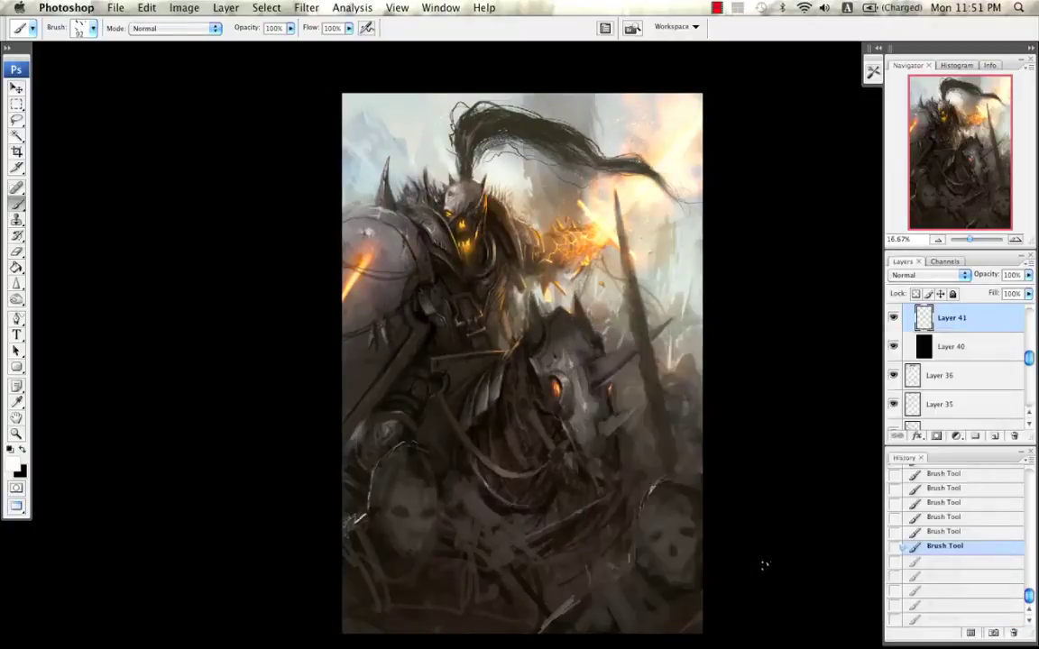
key(bracketright)
key(bracketright)
key(bracketright)
key(bracketright)
drag(609, 241, 577, 250)
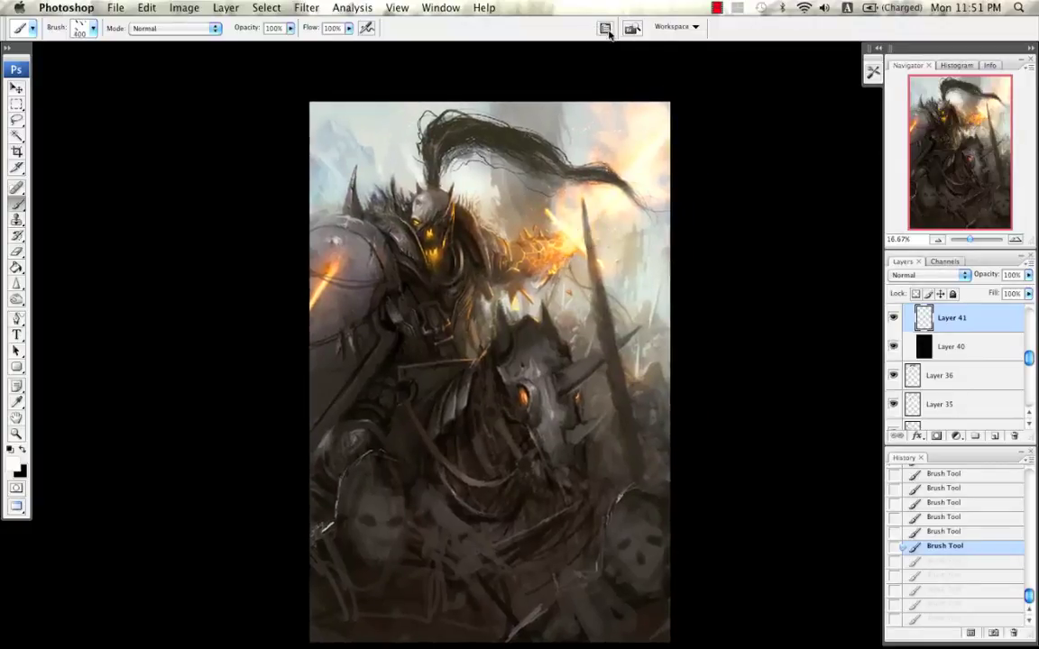
Step: Raise the brush's scatter on both axes to 187%
click(604, 28)
click(625, 114)
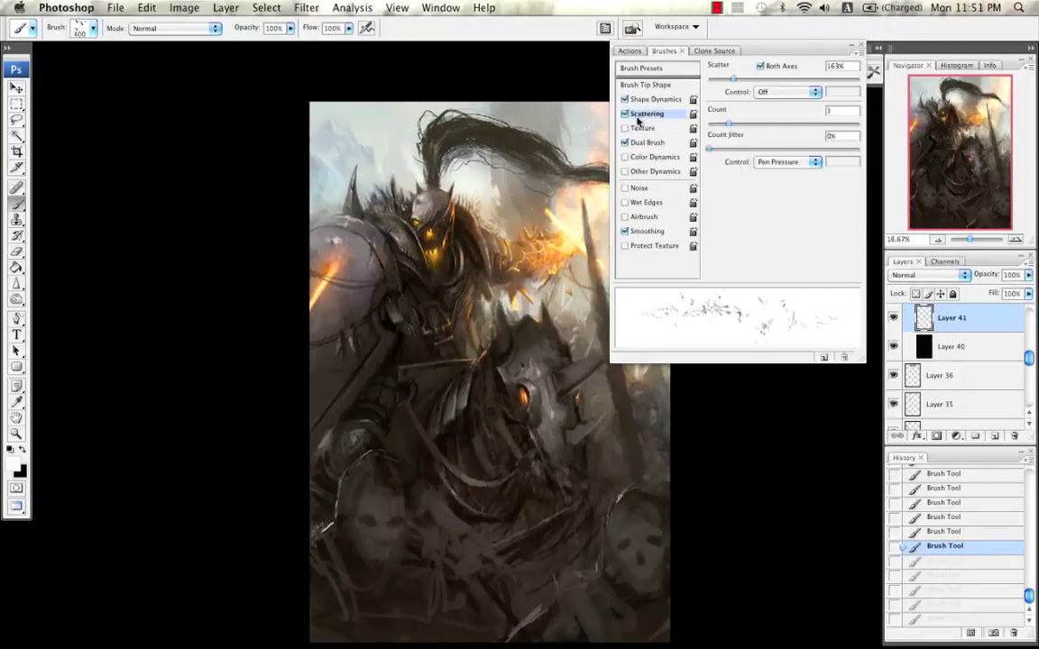
drag(734, 81, 736, 80)
click(859, 55)
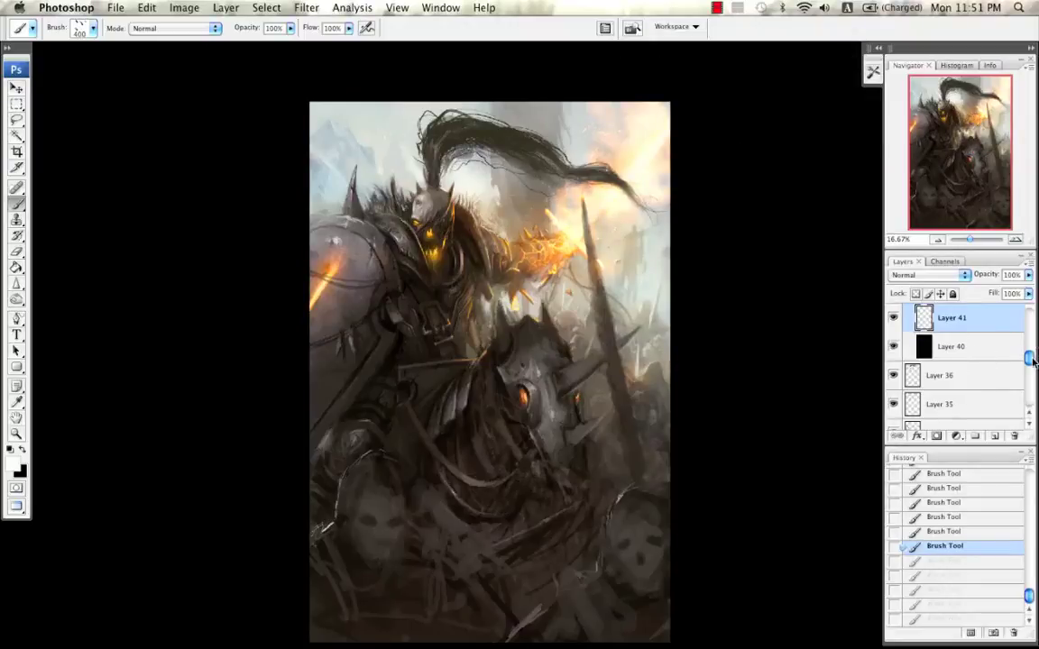
Step: Scatter small sparks in the air above the glowing forearm on Layer 41 with a 250 px brush, trying and undoing strokes
drag(1033, 359, 1028, 349)
click(1016, 241)
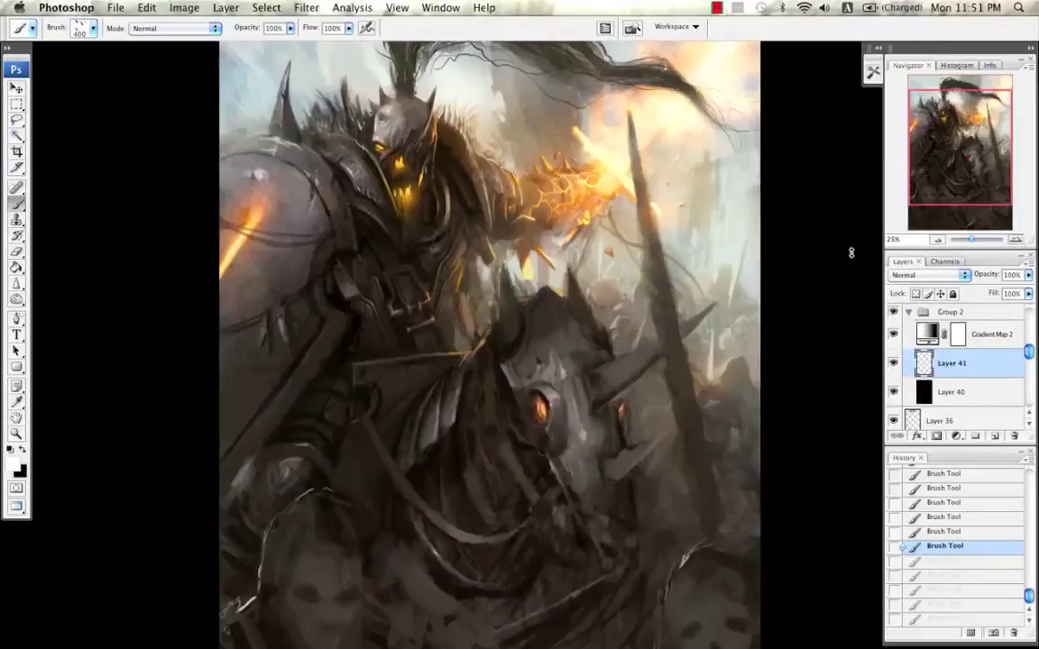
click(453, 230)
key(bracketright)
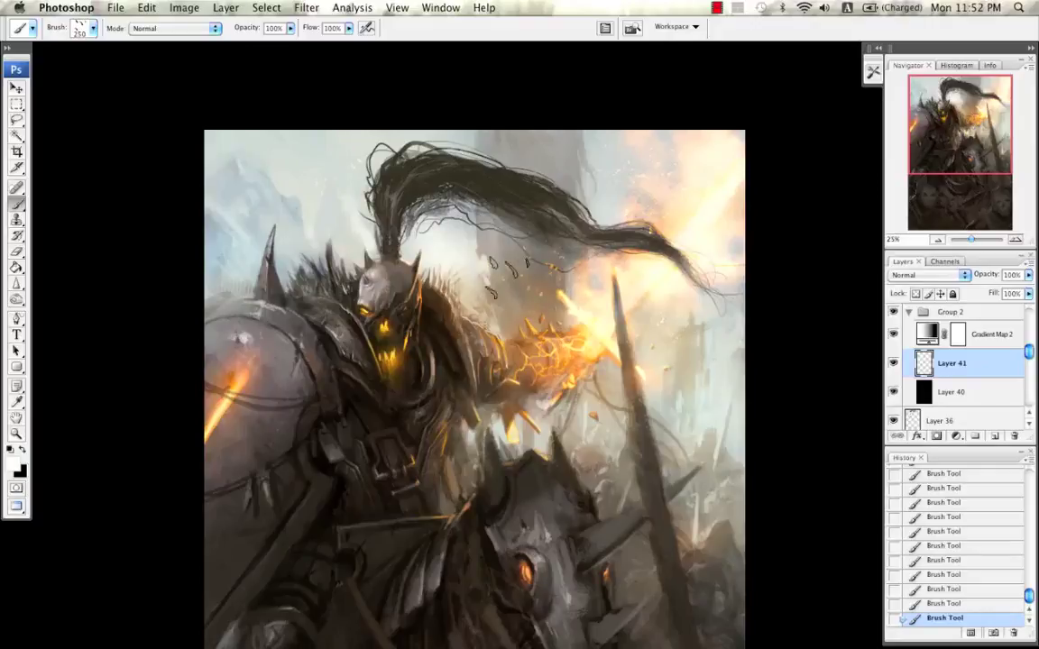
key(super+z)
key(bracketleft)
click(595, 328)
key(super+z)
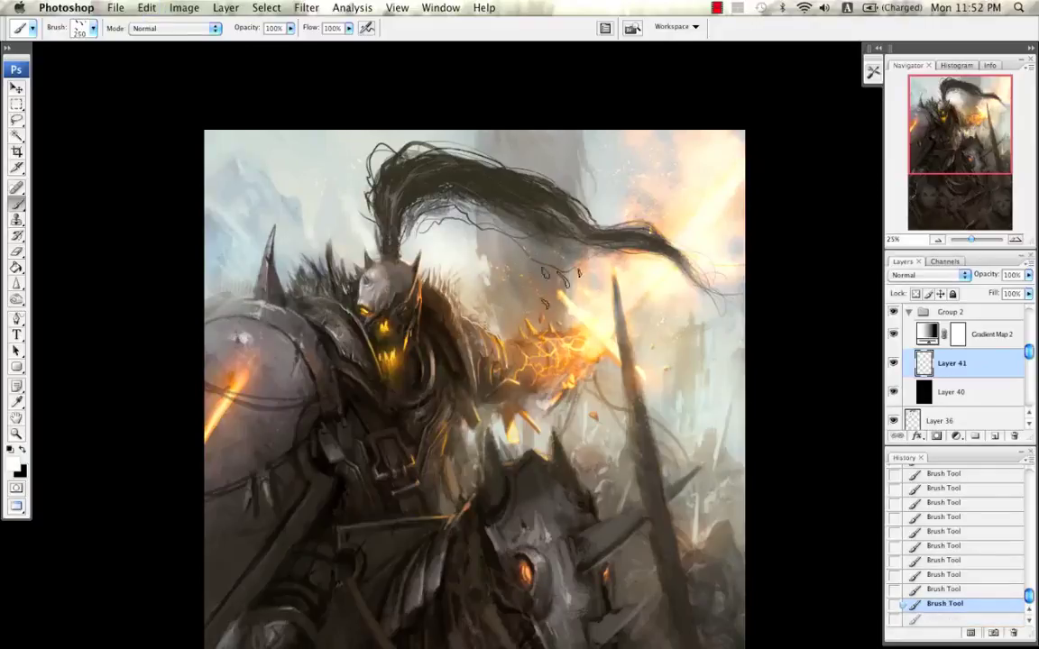
key(super+z)
Step: Add larger sparks around the burning fist with a 500 px brush, and finer ones above the forearm at 300 px
click(559, 304)
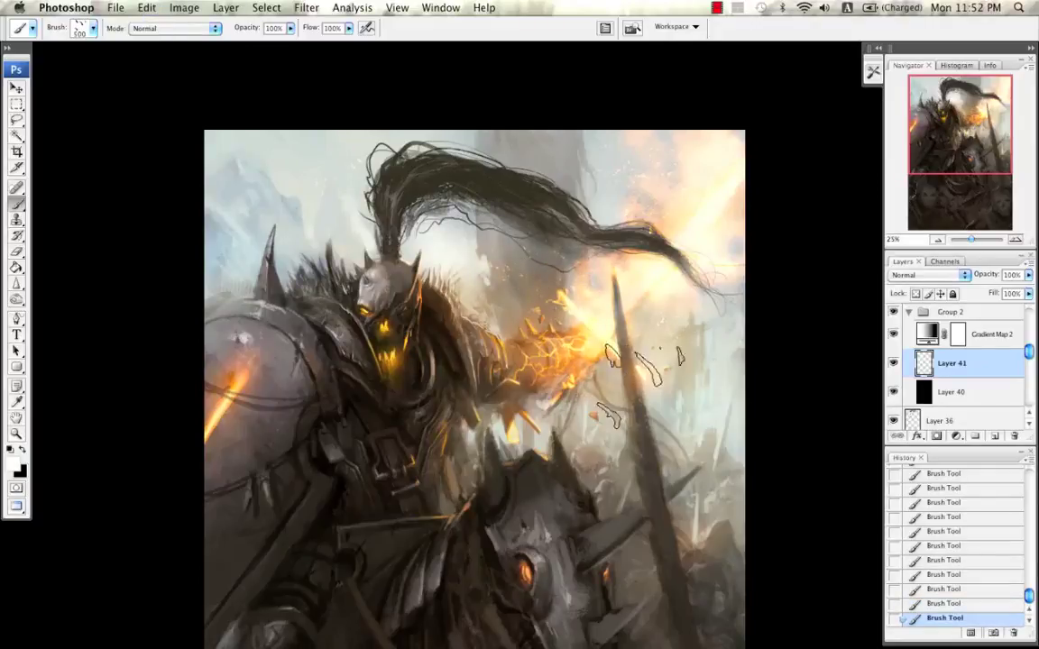
key(super+z)
key(bracketleft)
click(539, 267)
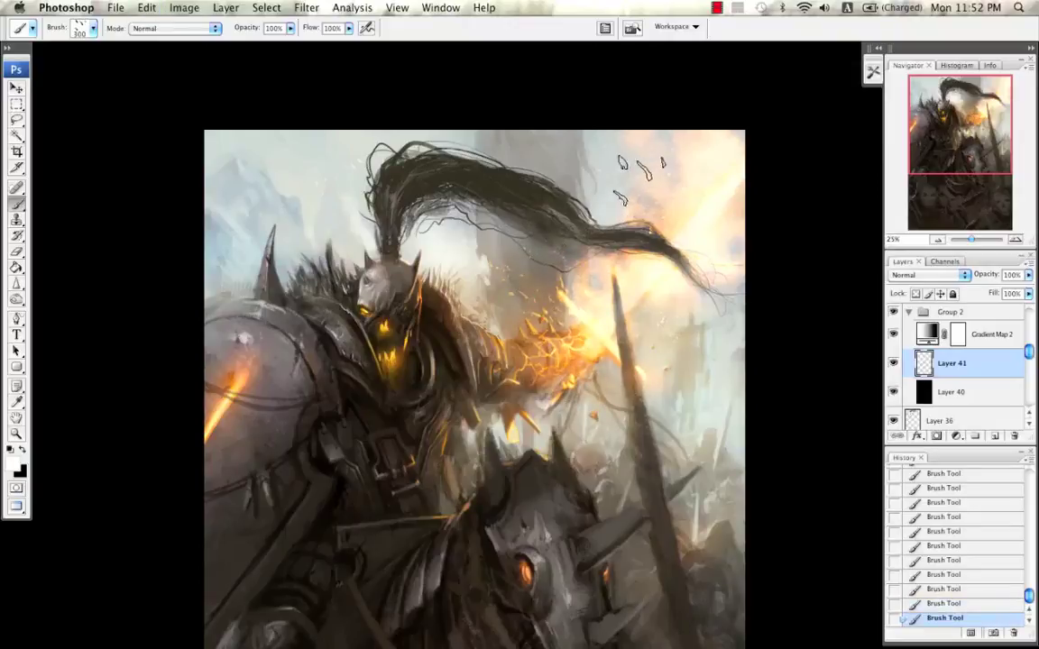
Step: Scatter fine sparks across the sky around the helmet's plume with a brush of about 250 px, undoing unwanted strokes
key(bracketleft)
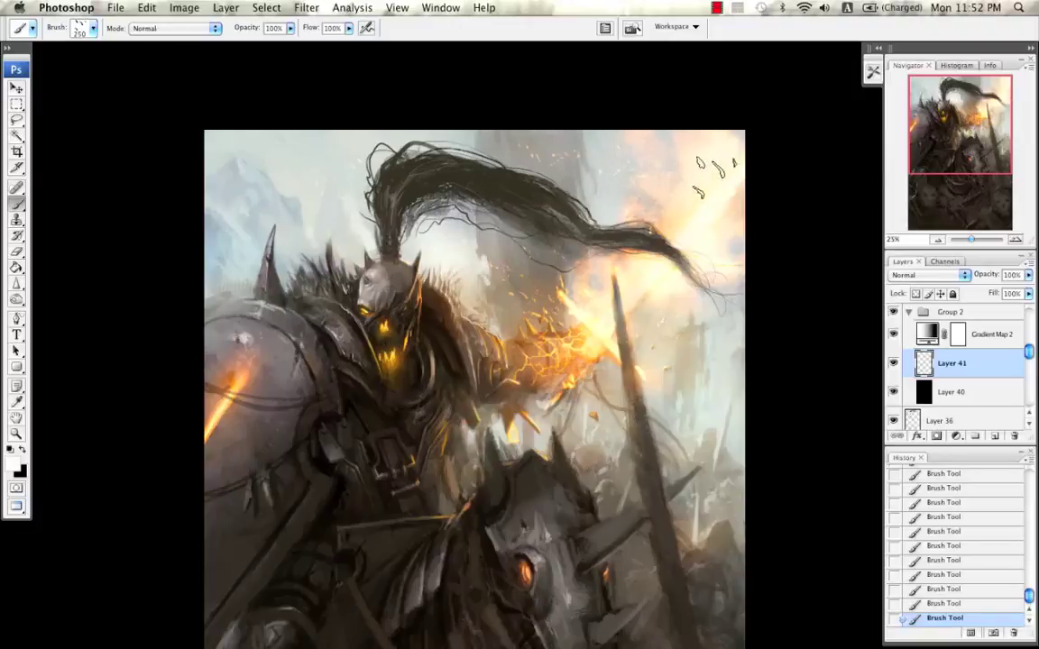
key(bracketright)
key(bracketright)
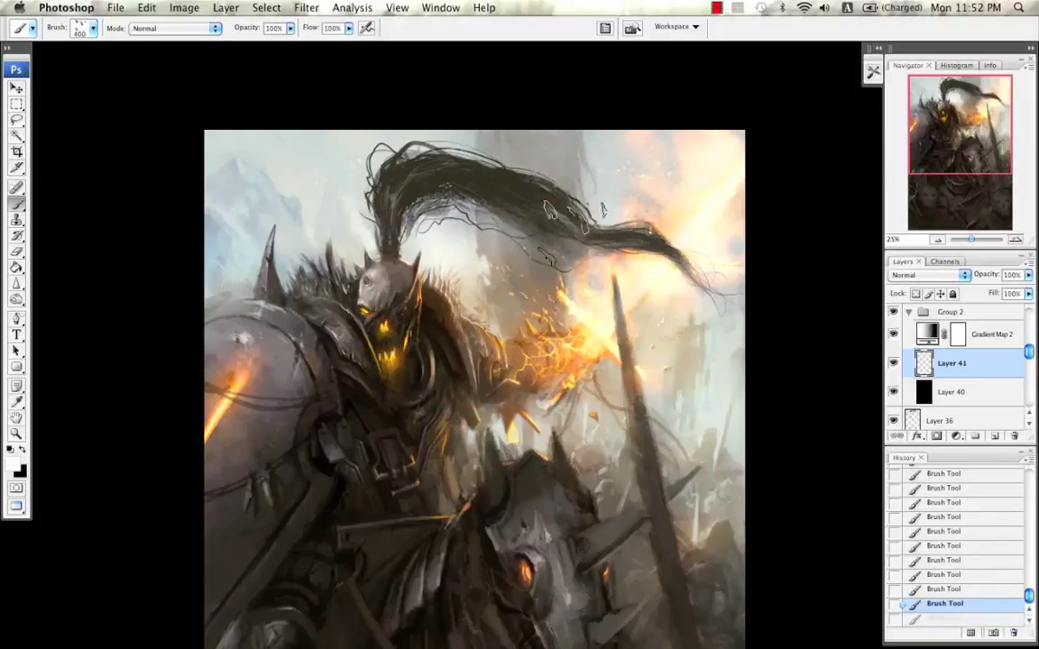
key(super+z)
key(bracketleft)
key(bracketleft)
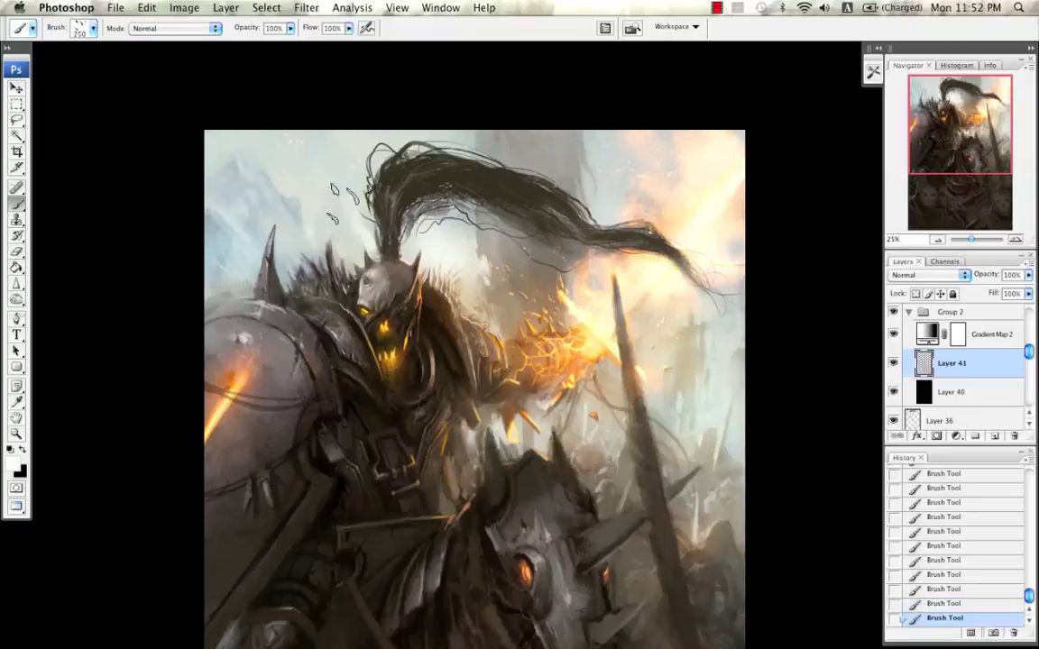
key(super+z)
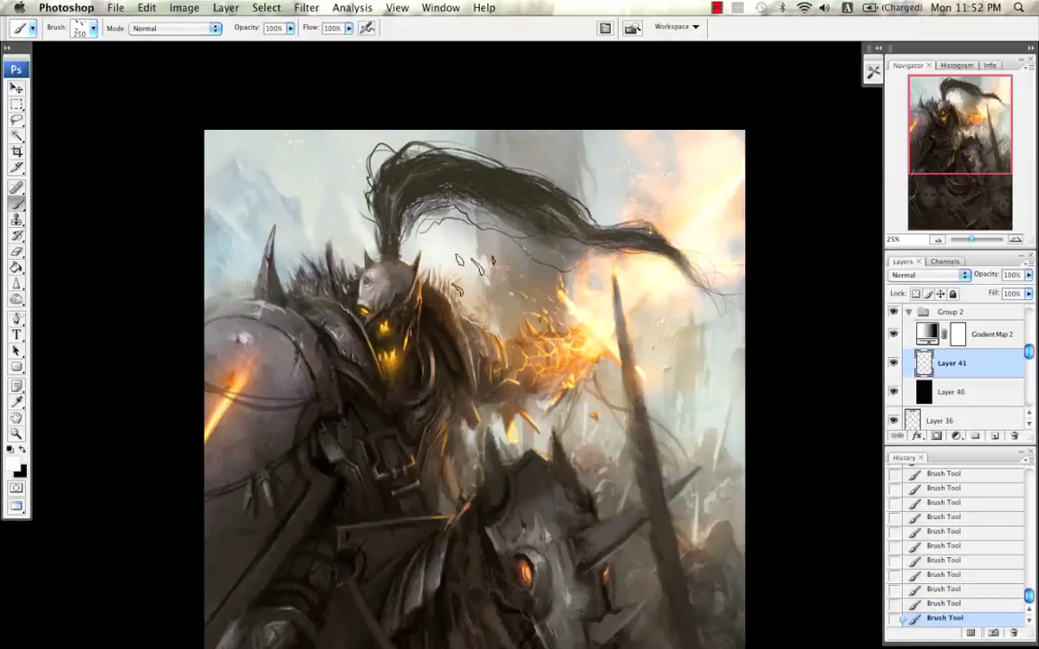
key(bracketleft)
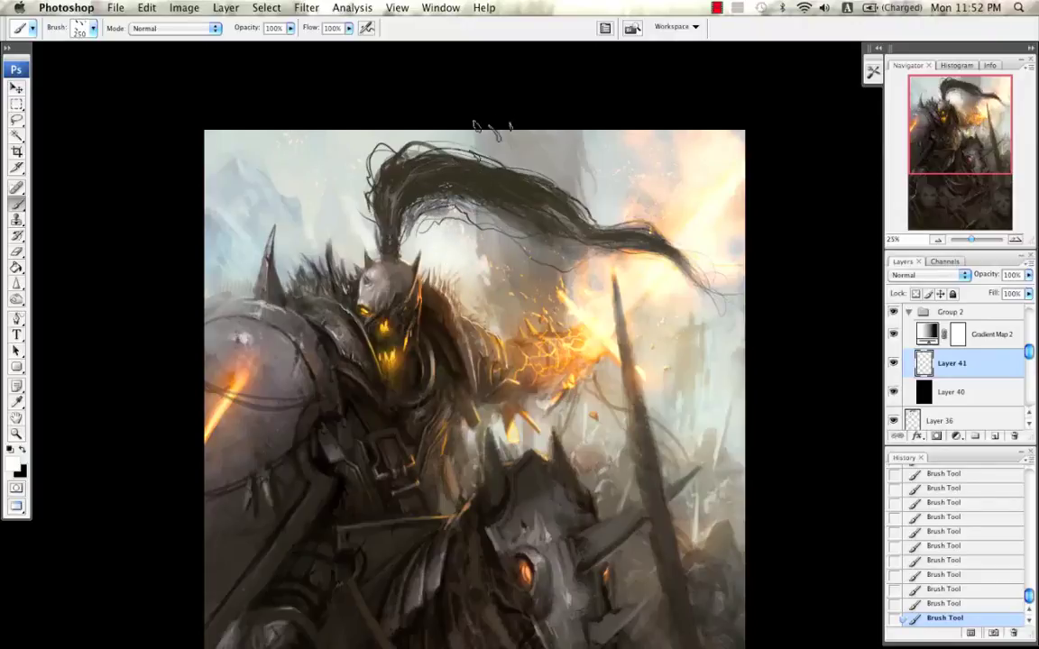
key(bracketright)
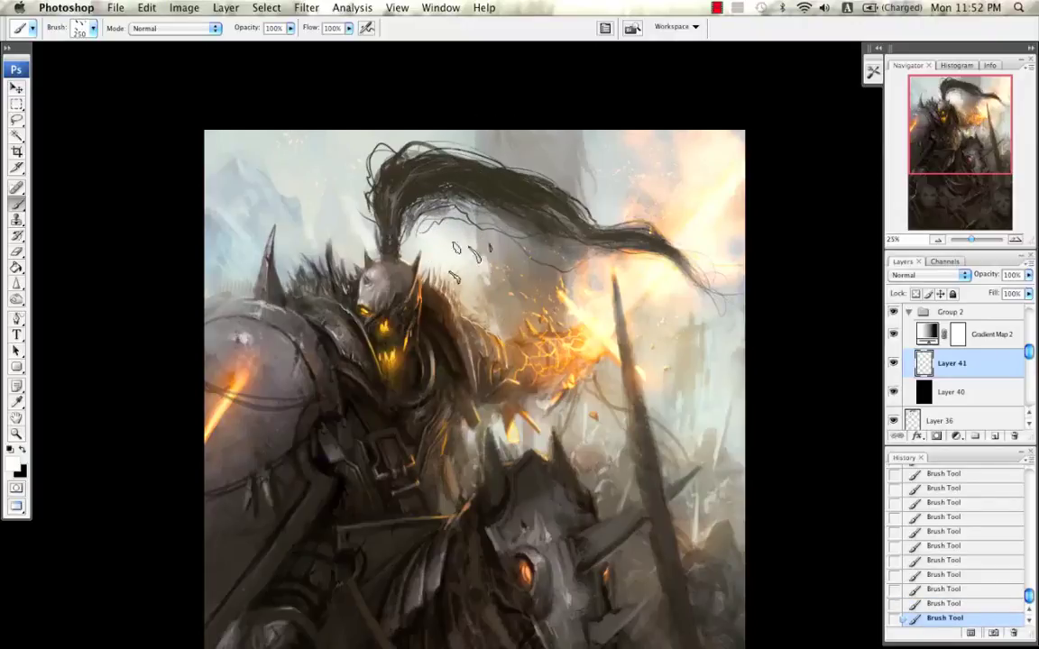
key(super+z)
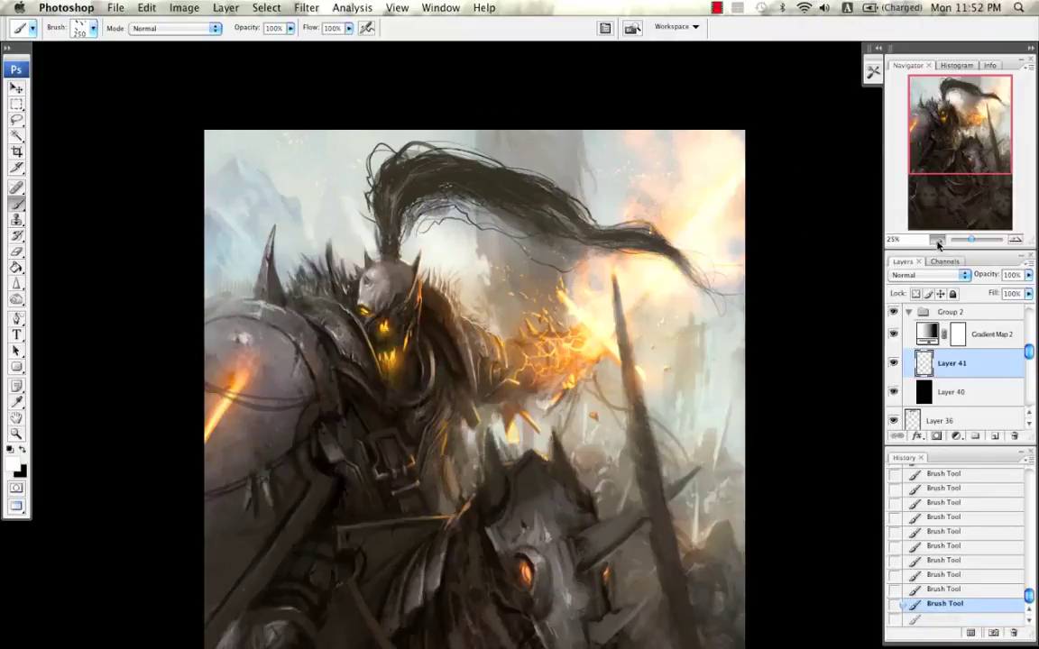
Step: Flip the canvas horizontally to check the whole composition in mirror image
click(938, 240)
key(super+shift+h)
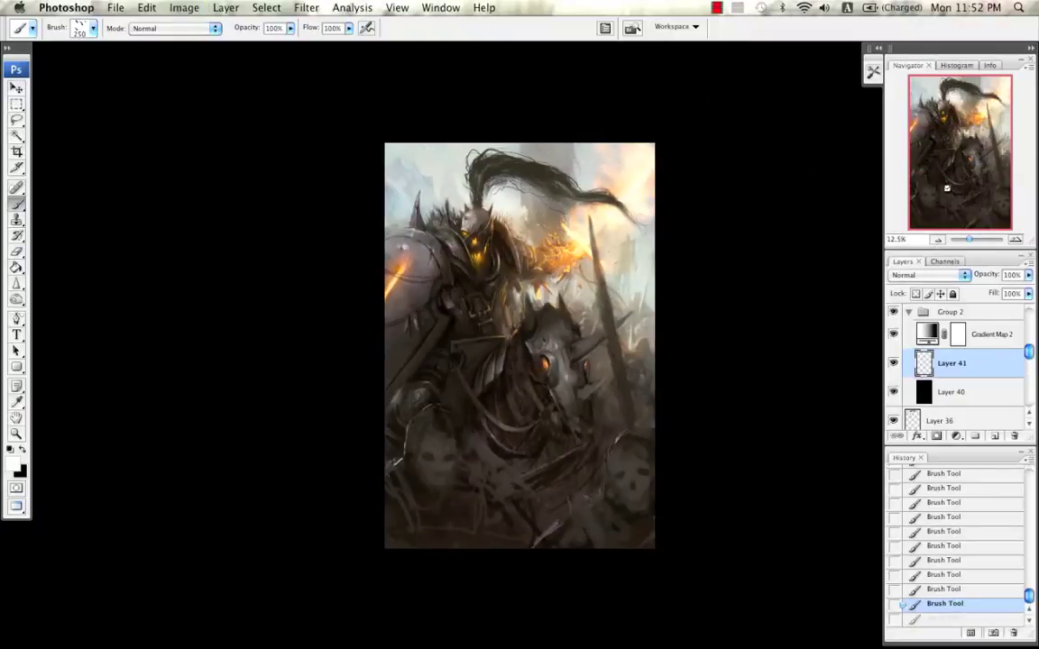
click(1015, 239)
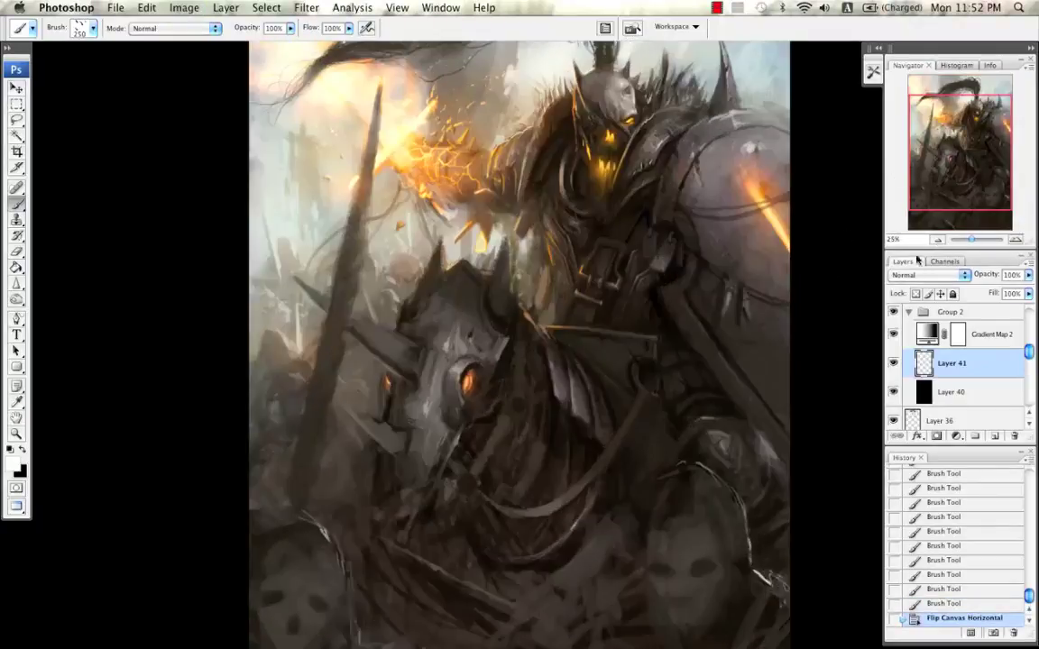
Step: Undo the spark stroke on the mirrored canvas, reduce the brush to 200 px and enable its Other Dynamics
mouse_move(771, 167)
mouse_down()
mouse_move(690, 236)
mouse_move(727, 196)
mouse_up()
key(bracketright)
key(super+z)
key(bracketleft)
key(bracketleft)
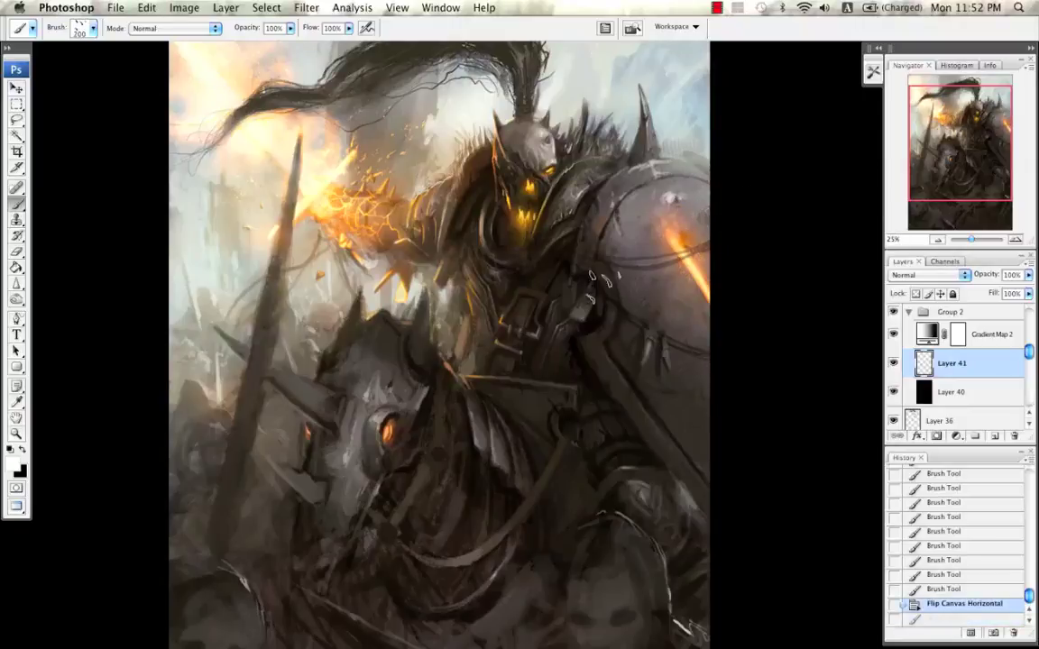
click(607, 30)
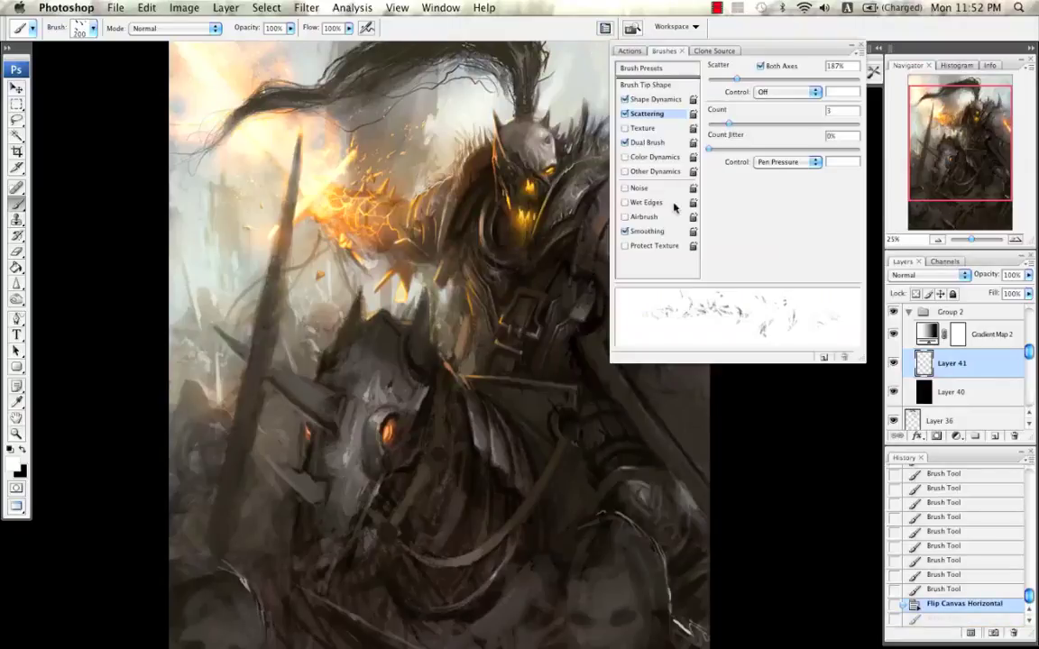
click(625, 172)
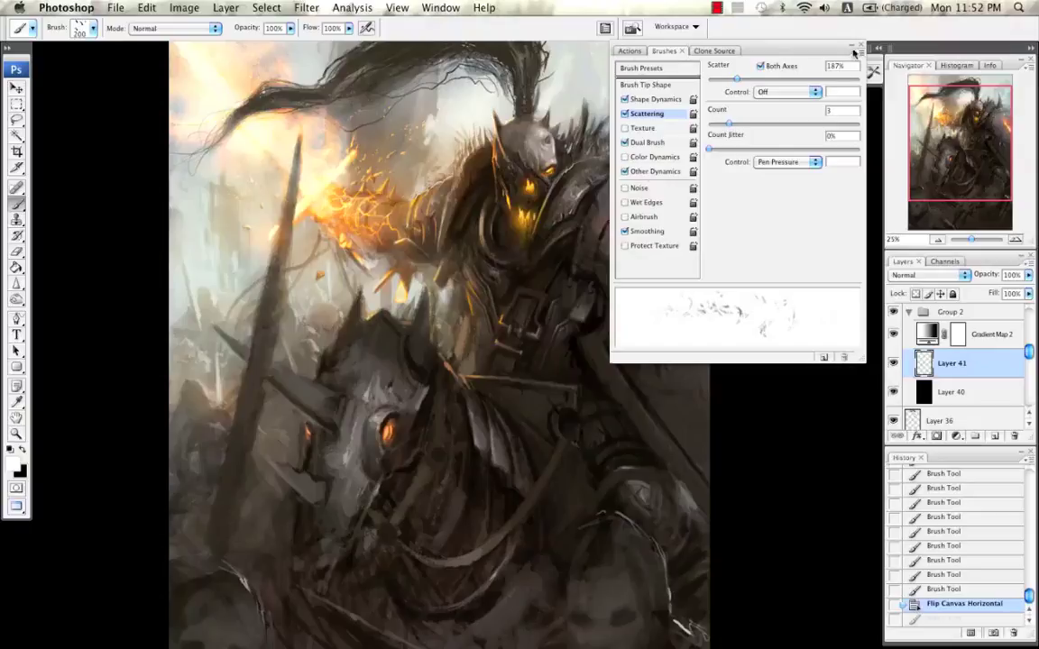
Step: Close the brush settings and scatter sparks around the glowing streak on the shield with the 200 px brush, undoing stray strokes
click(860, 46)
drag(716, 222, 721, 287)
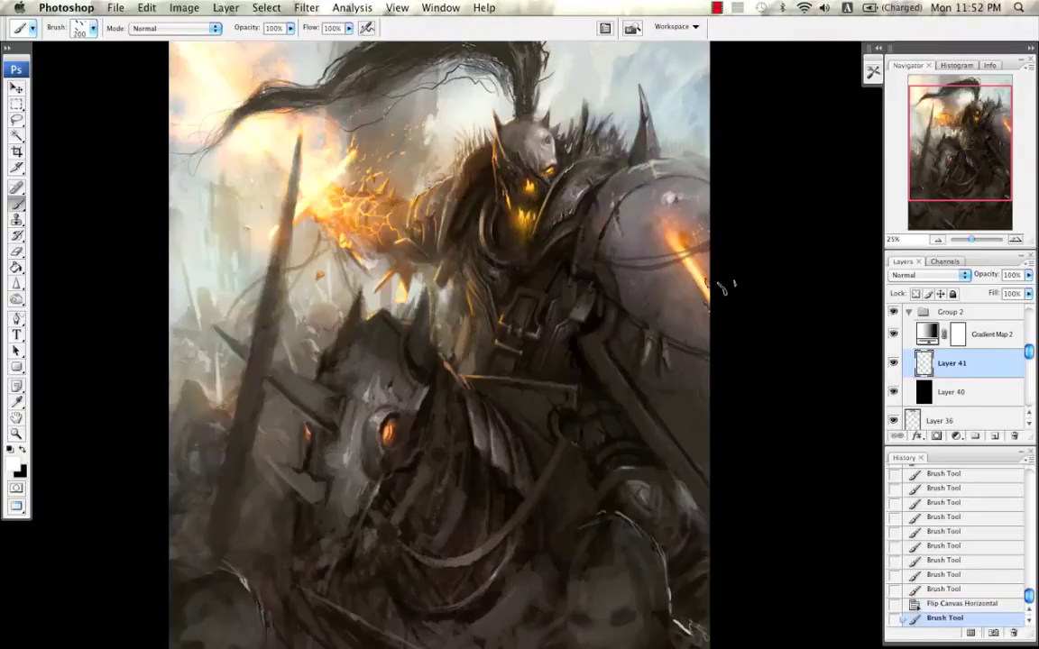
key(ctrl+z)
key(ctrl+z)
drag(669, 219, 685, 244)
Step: Reduce the brush to 150 px or less and dab finer sparks along the shield's glowing streak, undoing the last dab
key(bracketleft)
key(bracketleft)
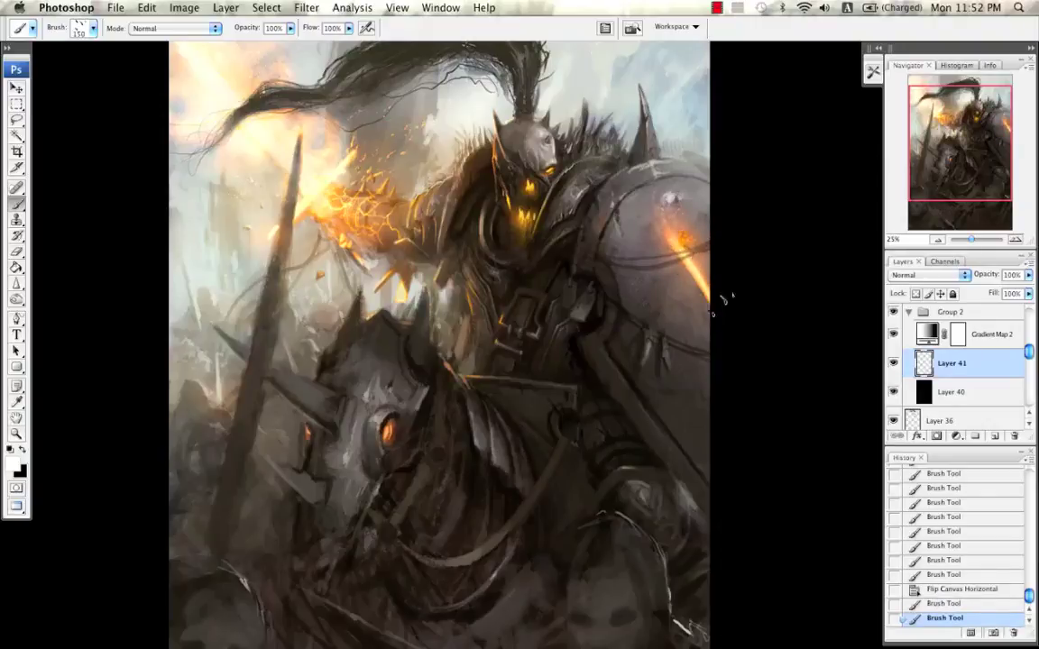
key(bracketleft)
click(692, 254)
click(694, 246)
key(super+z)
Step: Add sparks near the shield's outer edge with brushes of 250 px and 200 px, undoing unwanted strokes
key(bracketright)
key(bracketright)
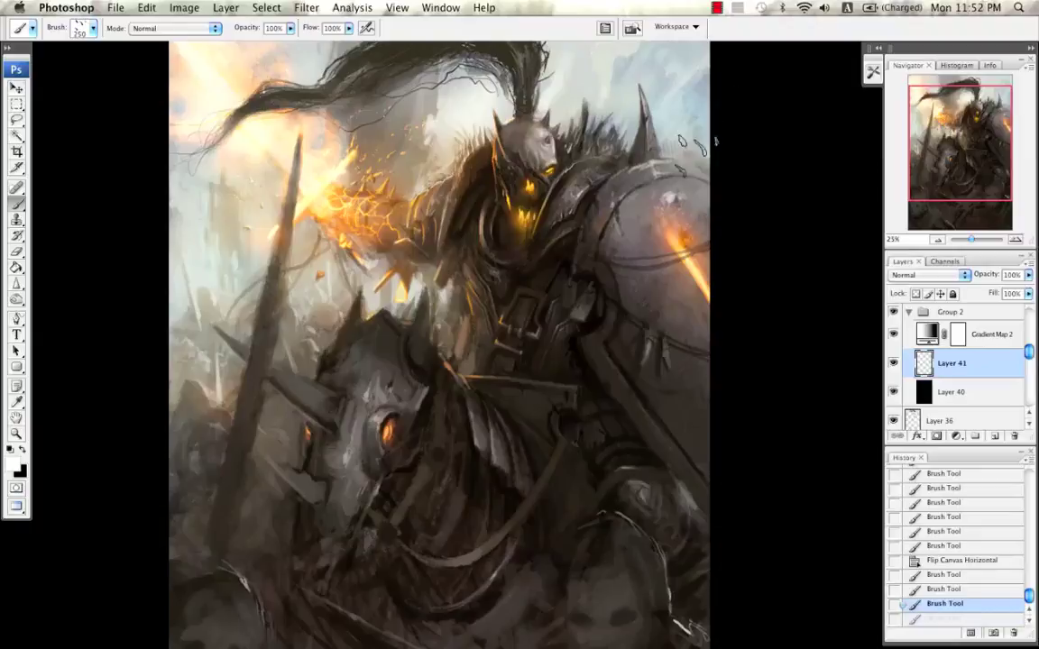
click(697, 216)
drag(737, 213, 716, 303)
key(super+z)
key(super+z)
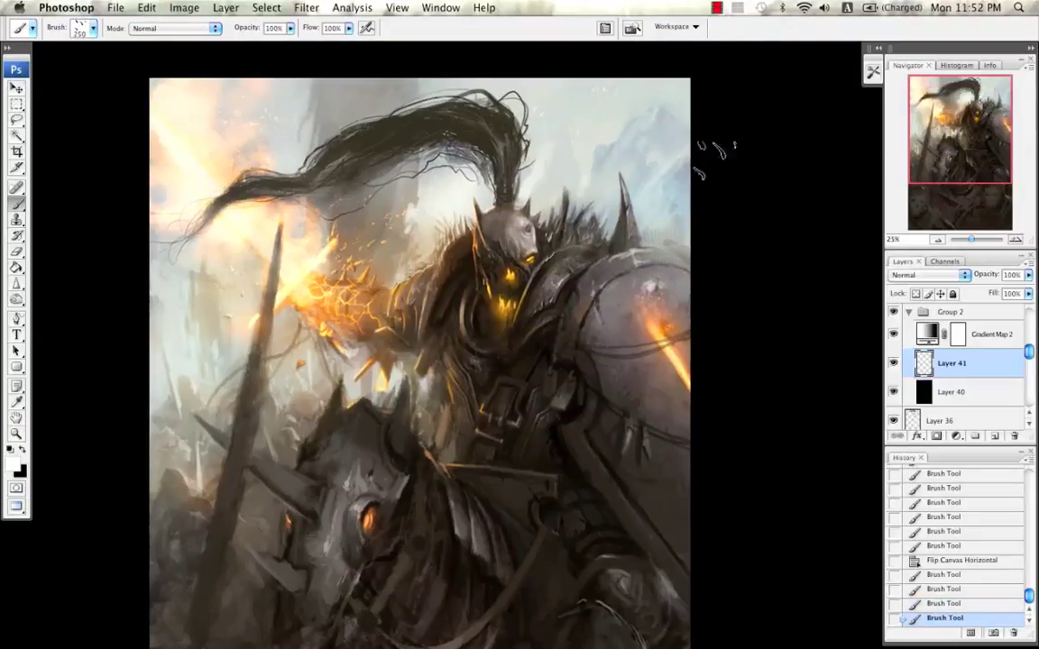
scroll(695, 232, down, 2)
key(bracketleft)
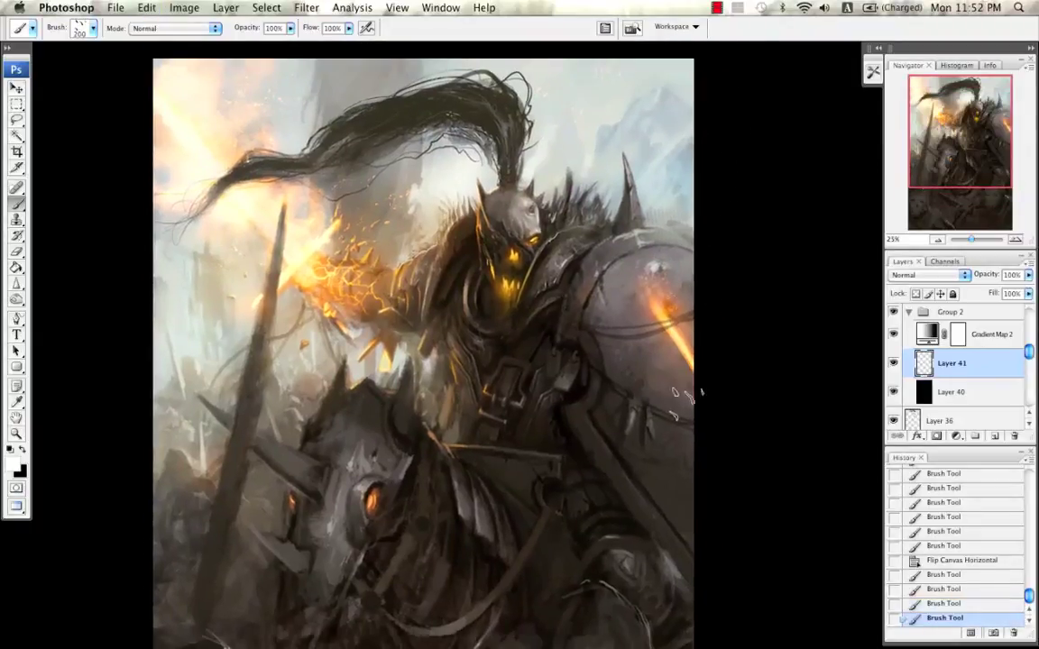
click(691, 402)
drag(637, 197, 712, 205)
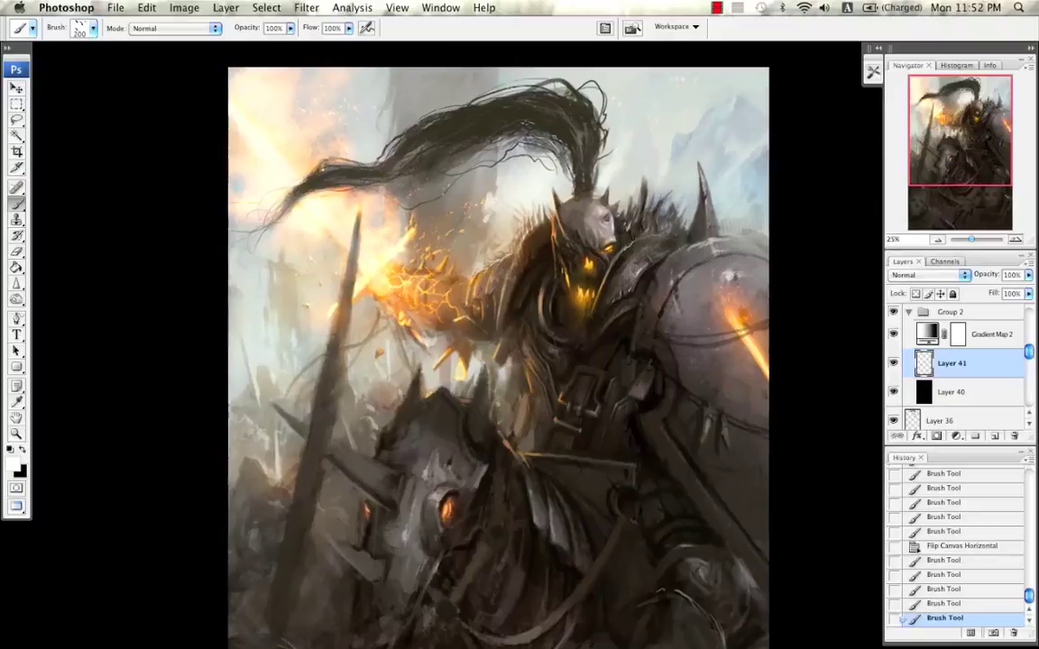
Step: Dab small sparks over the helmet's glowing mouth with a 150 px brush, undoing unwanted strokes
key(bracketleft)
key(bracketleft)
mouse_move(586, 263)
mouse_down()
mouse_move(595, 327)
mouse_move(590, 311)
mouse_up()
key(super+z)
key(super+z)
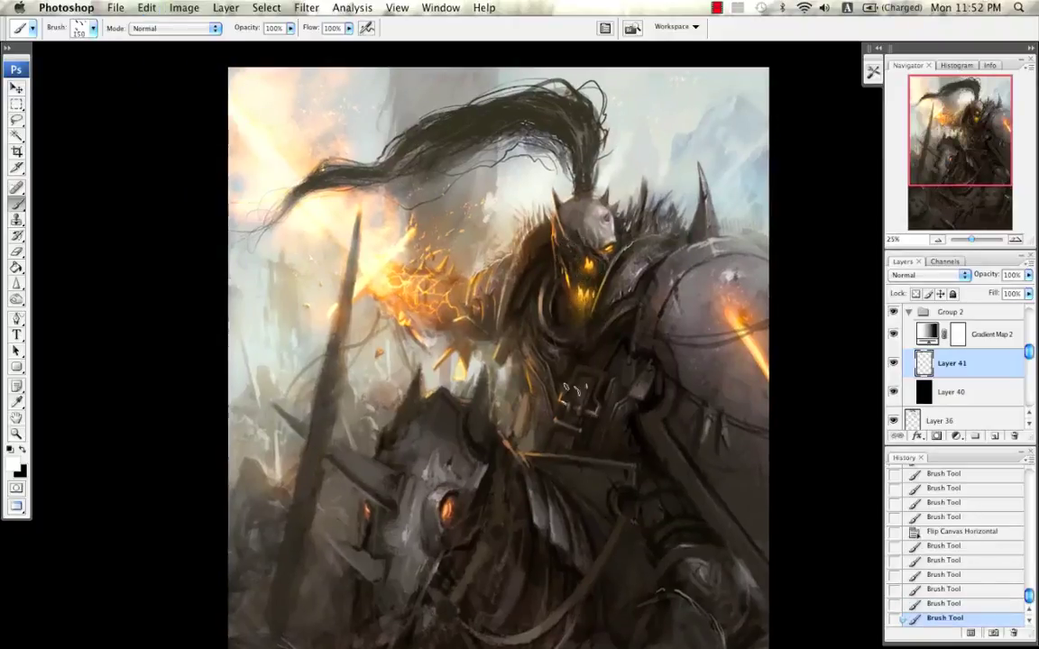
Step: Switch to the fine speckle brush preset at 200 px and dab specks on the dark armour
key(bracketleft)
click(1015, 239)
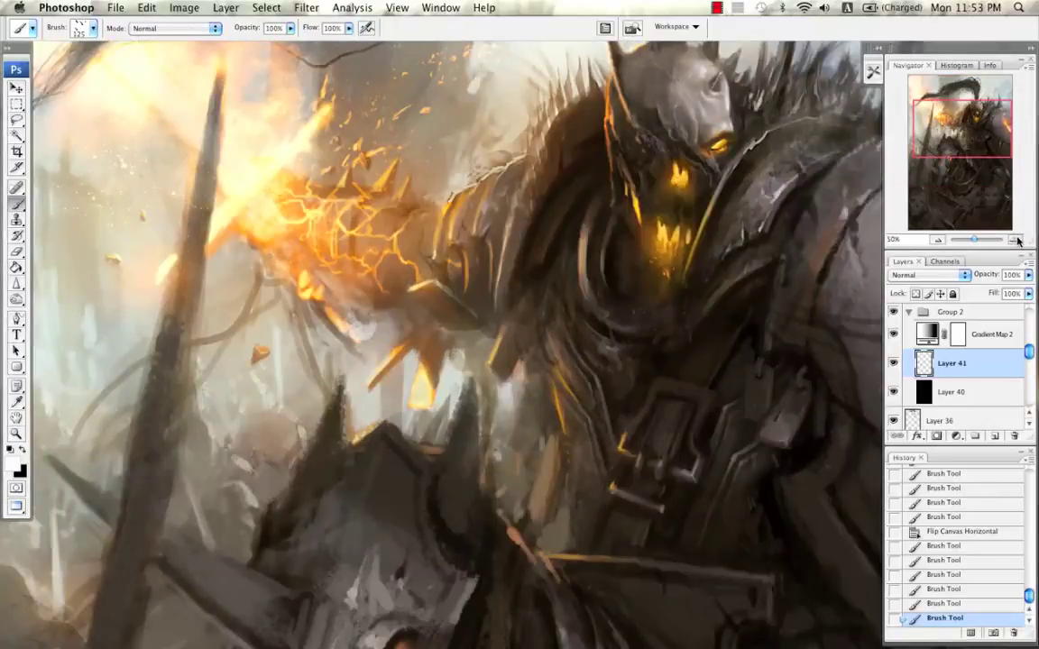
key(bracketleft)
right_click(613, 311)
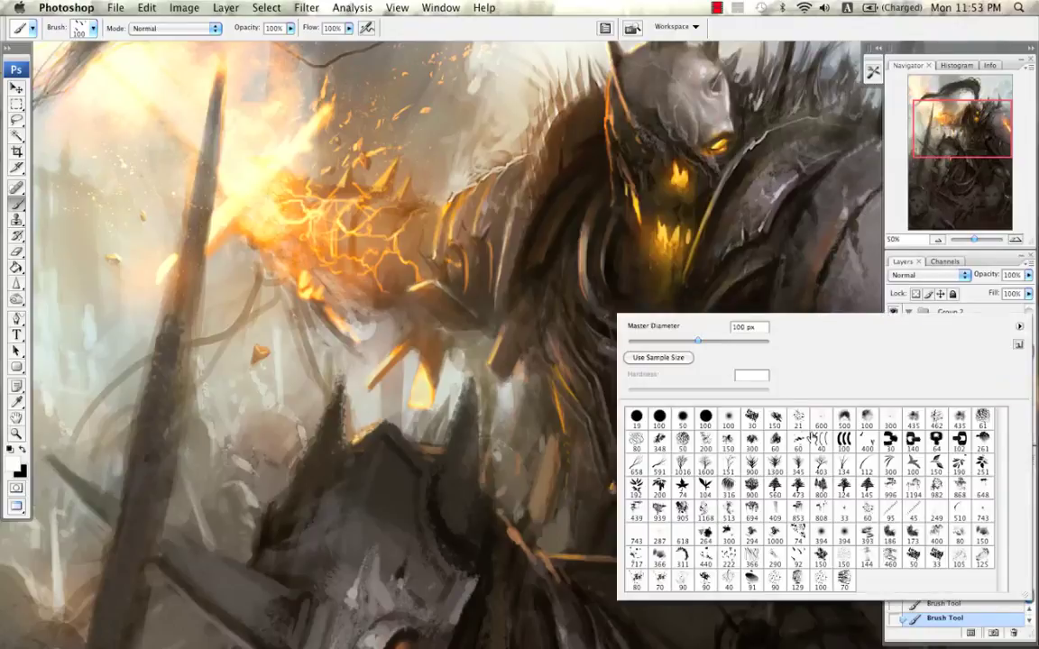
double_click(818, 425)
click(662, 425)
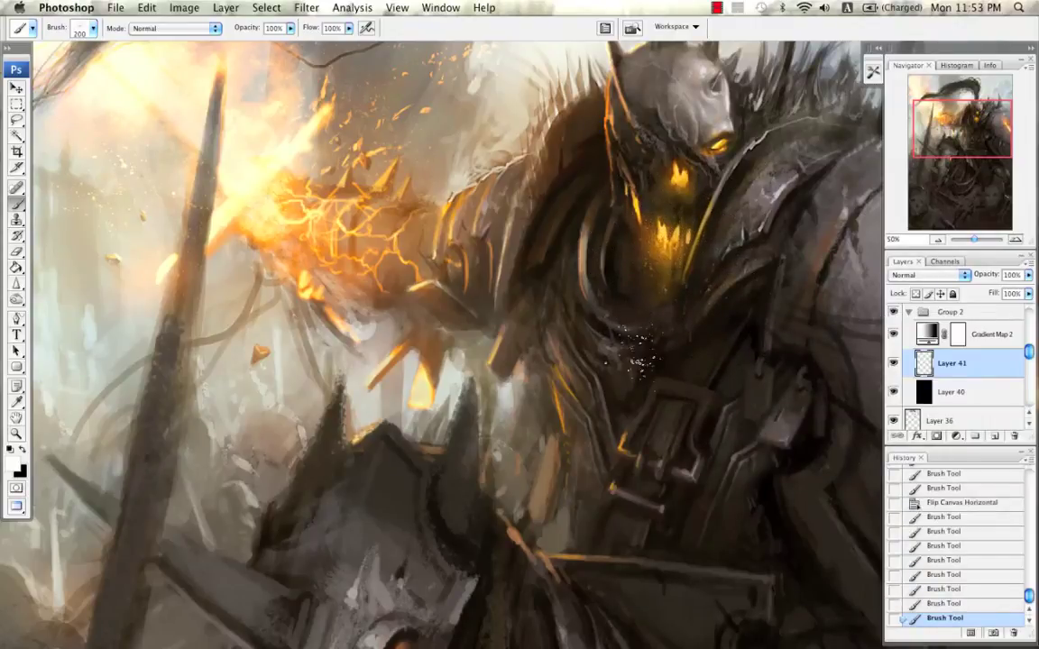
Step: Scatter fine specks in the area between the plume and the burning forearm, undoing the last stroke
key(bracketleft)
key(bracketleft)
scroll(661, 408, up, 3)
drag(587, 348, 753, 505)
drag(610, 290, 561, 336)
key(super+z)
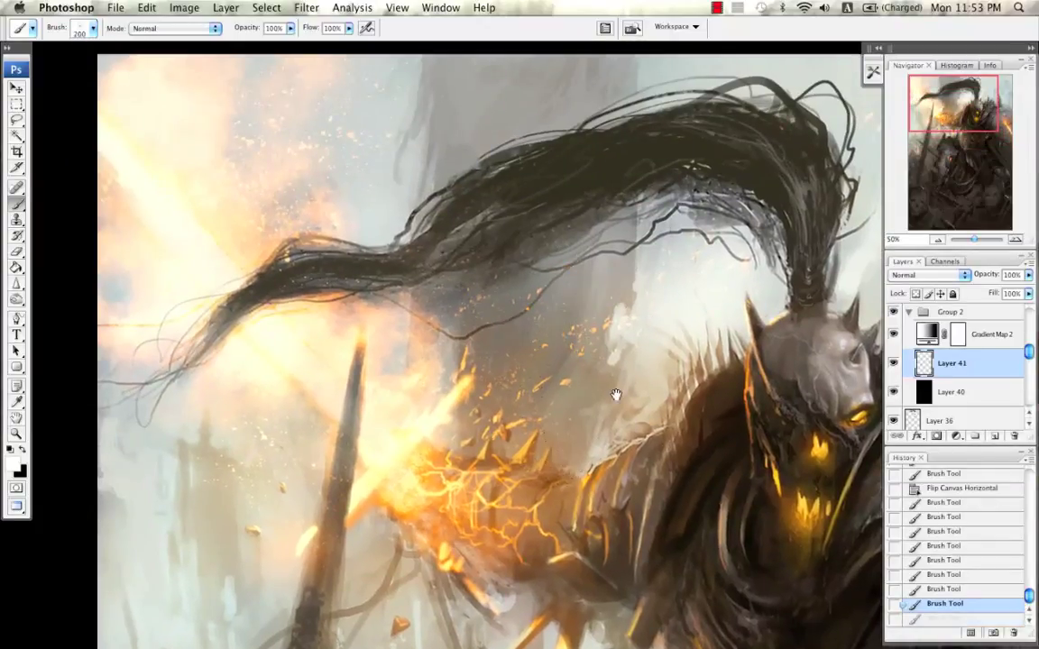
Step: Dab fine specks around the glowing shards beneath the burning forearm at 200 px and 250 px, undoing one dab
mouse_move(655, 441)
mouse_down()
mouse_move(603, 326)
mouse_move(611, 333)
mouse_up()
click(499, 518)
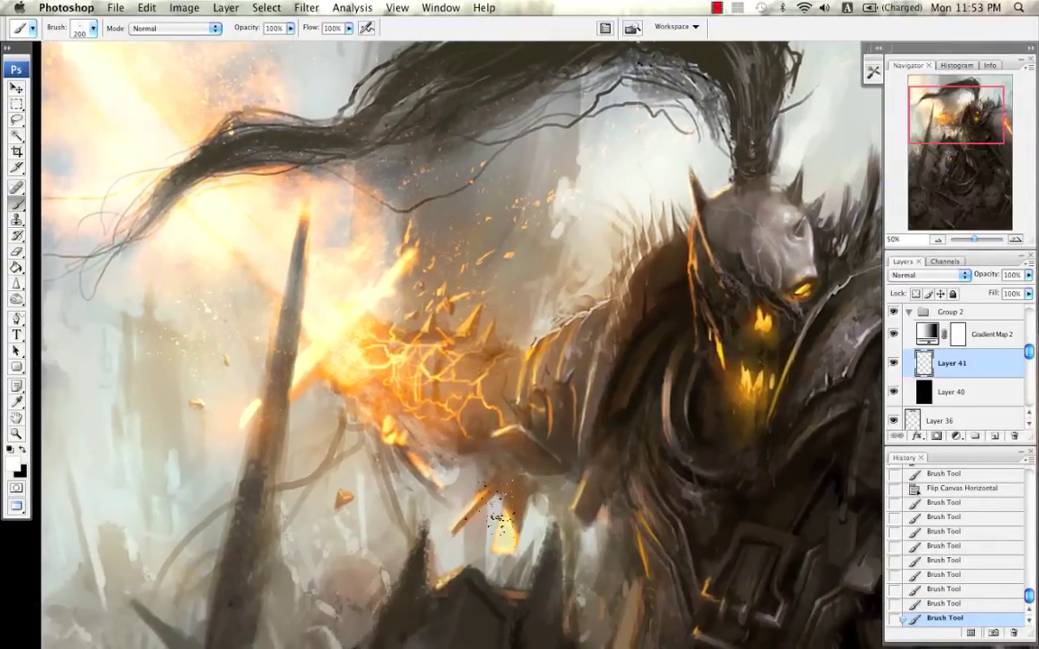
click(437, 482)
key(super+z)
key(])
click(455, 494)
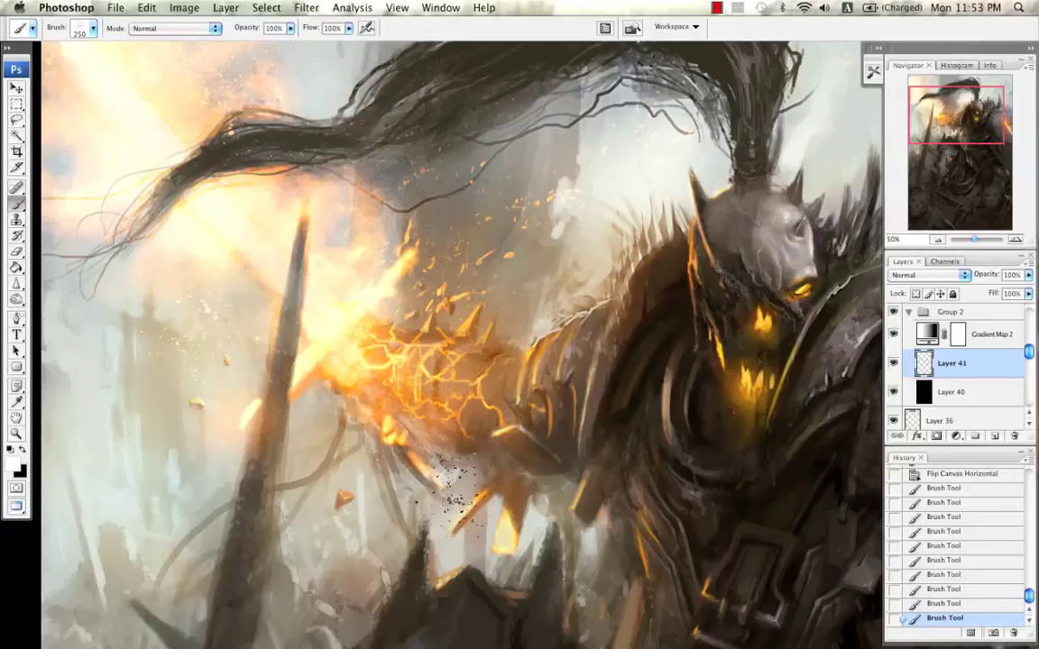
Step: Scatter fine specks around the shield's glowing streak with brushes of 175 px and 250 px, undoing stray dabs, and reduce the brush to 200 px
mouse_move(739, 367)
mouse_down()
mouse_move(424, 348)
mouse_move(359, 311)
mouse_up()
key([)
key([)
click(687, 362)
key(super+z)
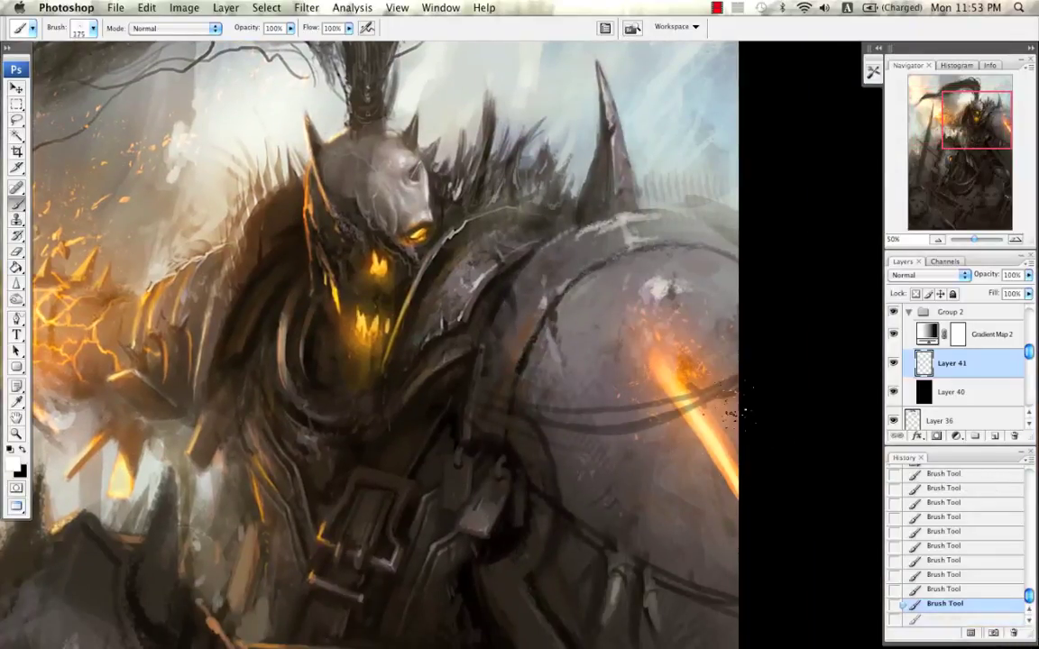
key(super+z)
key(])
key(])
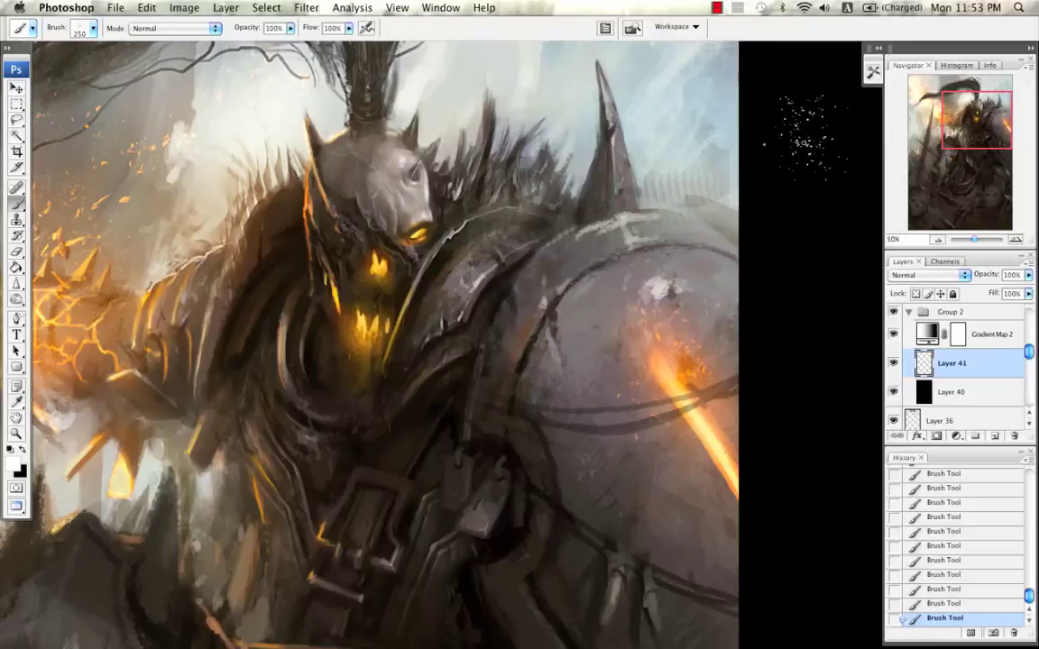
key(bracketleft)
drag(717, 234, 784, 224)
click(937, 241)
click(938, 240)
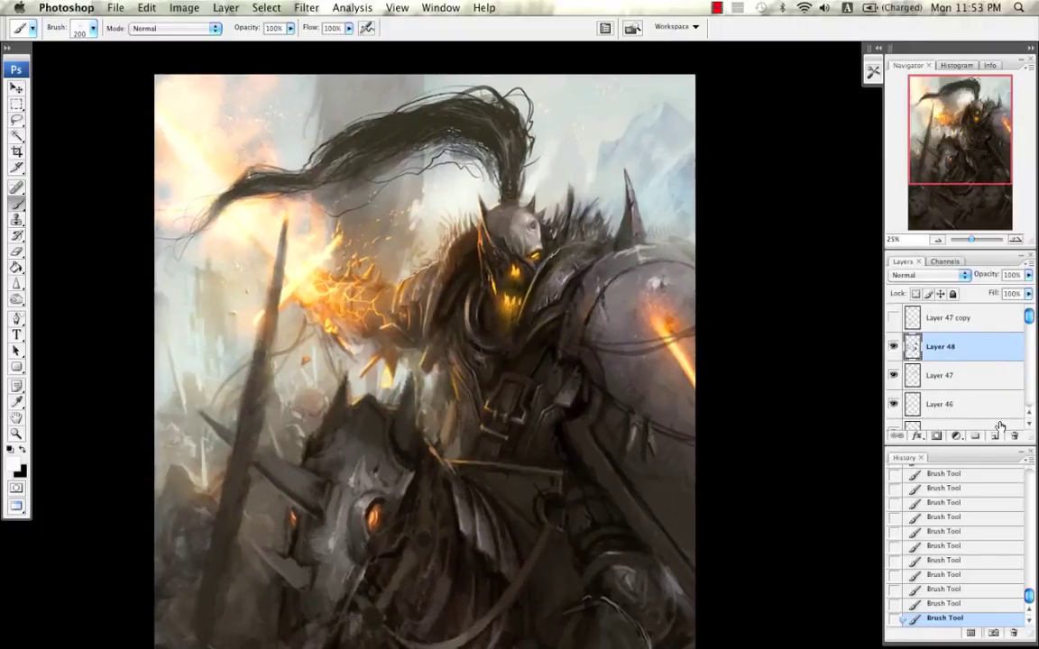
Step: Add a new layer and scatter pale specks in a sampled background colour over the crowd around the blade with brushes of 300 px and 400 px
click(991, 436)
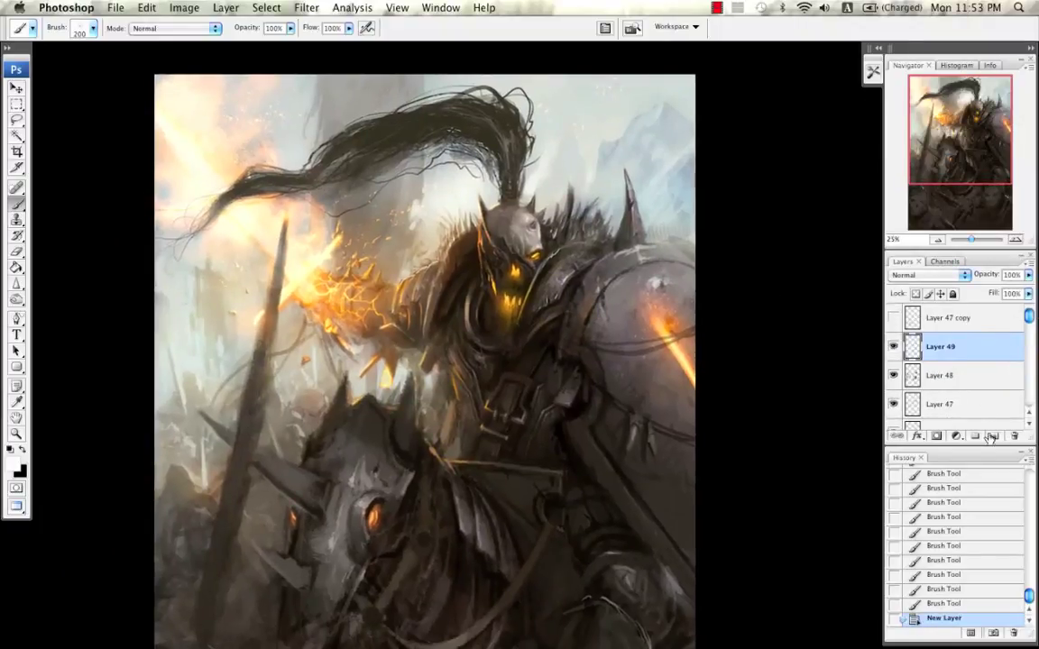
drag(623, 335, 683, 308)
alt+click(300, 325)
drag(324, 368, 327, 317)
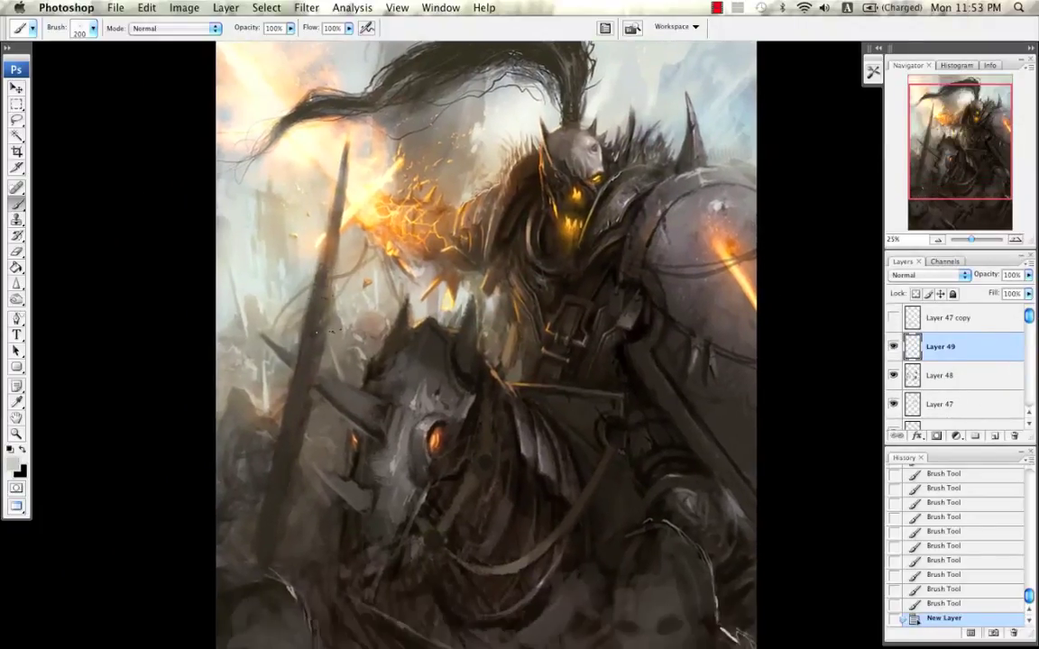
key(])
click(327, 311)
click(347, 315)
click(311, 357)
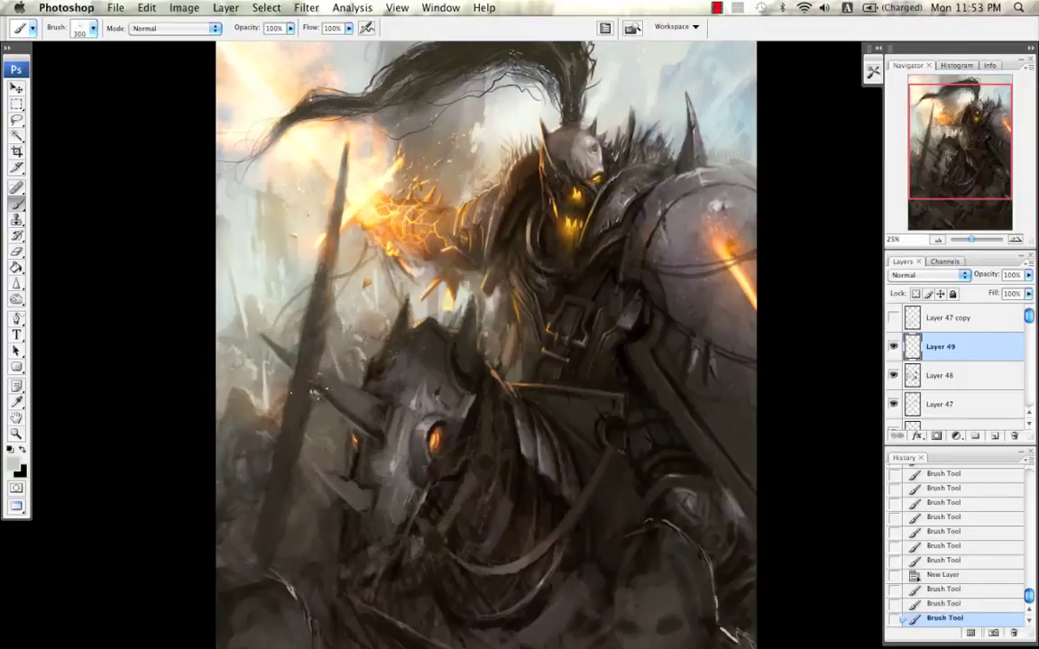
click(245, 368)
click(230, 413)
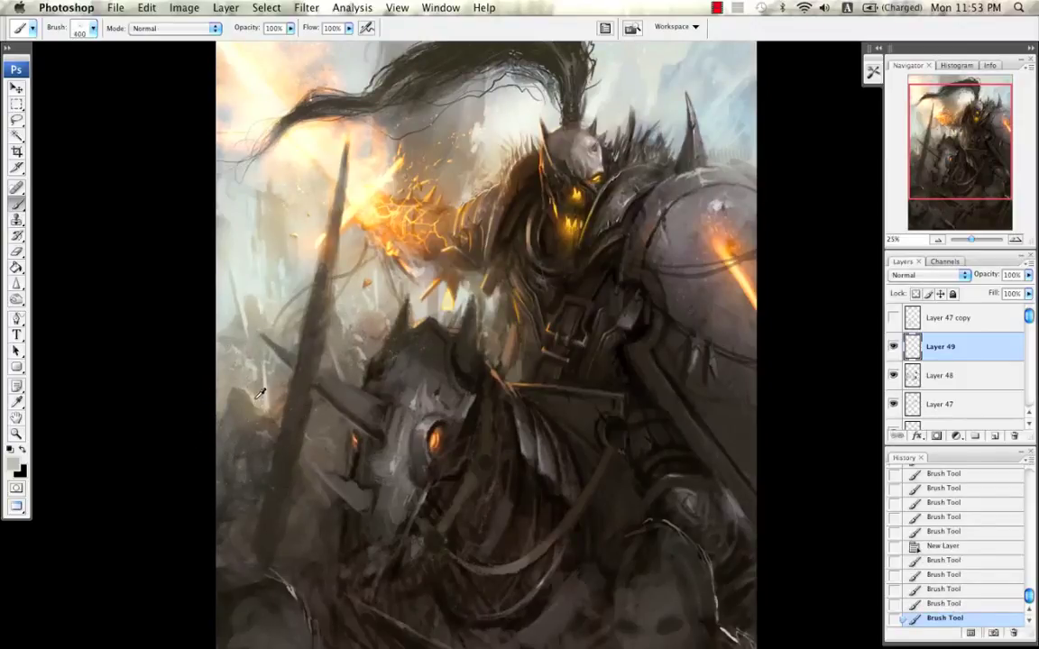
Step: Sample a tone from the crowd and scatter specks around the lower blade and below the horse's head at 250 px, undoing an unwanted dab
alt+click(258, 397)
click(251, 458)
key(super+z)
key([)
click(346, 544)
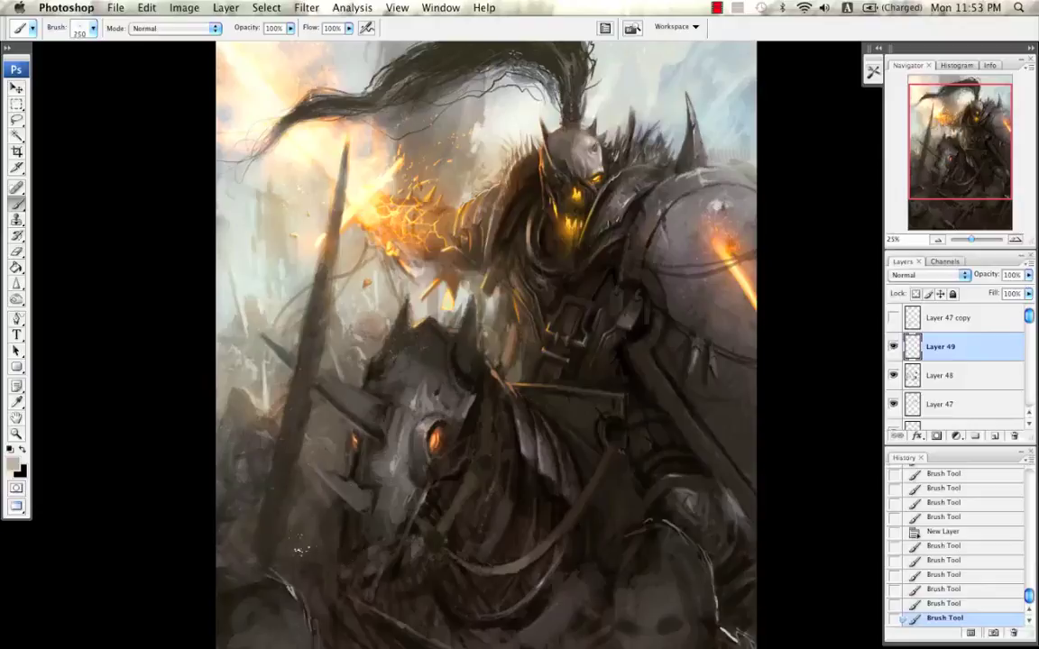
click(302, 549)
click(342, 511)
Step: Erase the specks that fall over the top of the horse's head with the 80 px eraser
key(e)
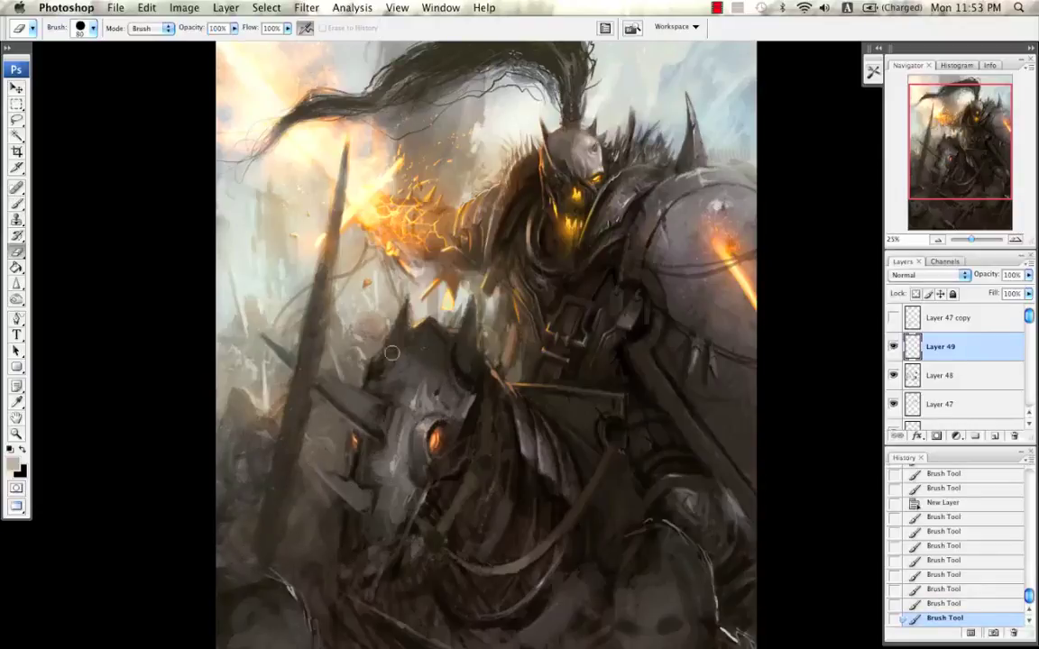
click(431, 348)
drag(482, 233, 369, 376)
Step: Touch up the sky beside the plume in a sampled sky colour with the 19 px hard round brush
key(b)
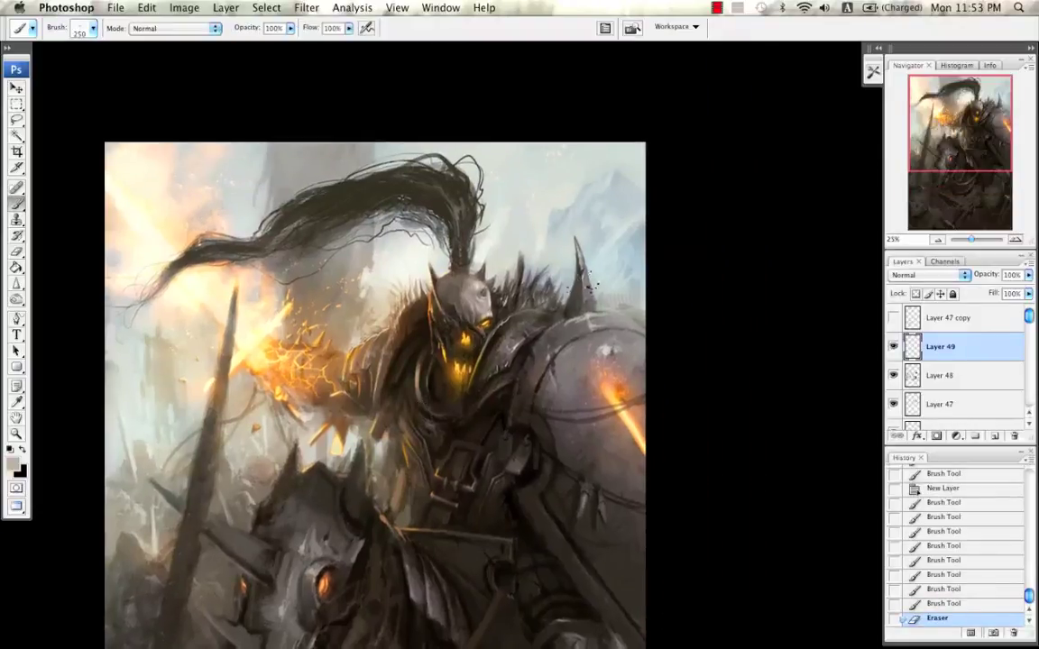
alt+click(545, 220)
drag(613, 235, 621, 233)
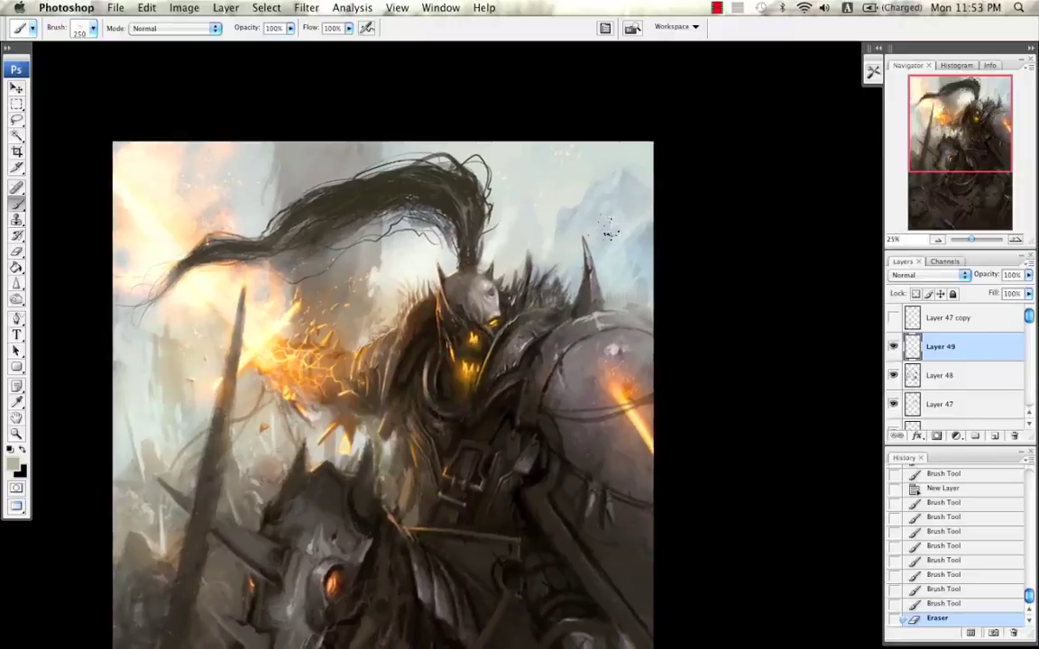
right_click(591, 201)
double_click(651, 290)
alt+click(579, 186)
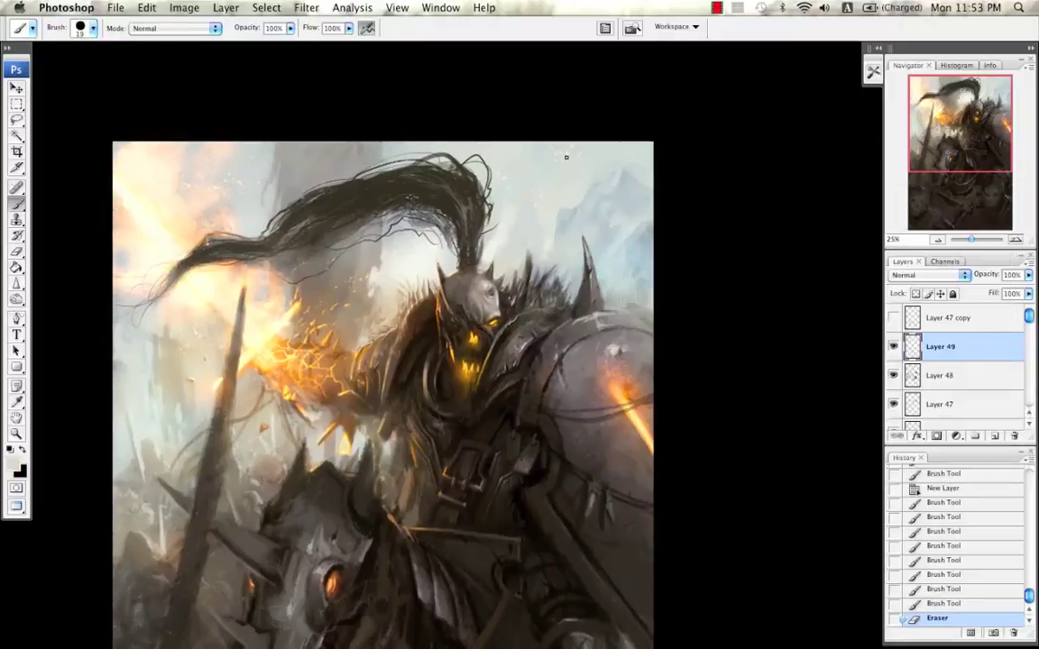
click(553, 165)
click(556, 200)
click(561, 240)
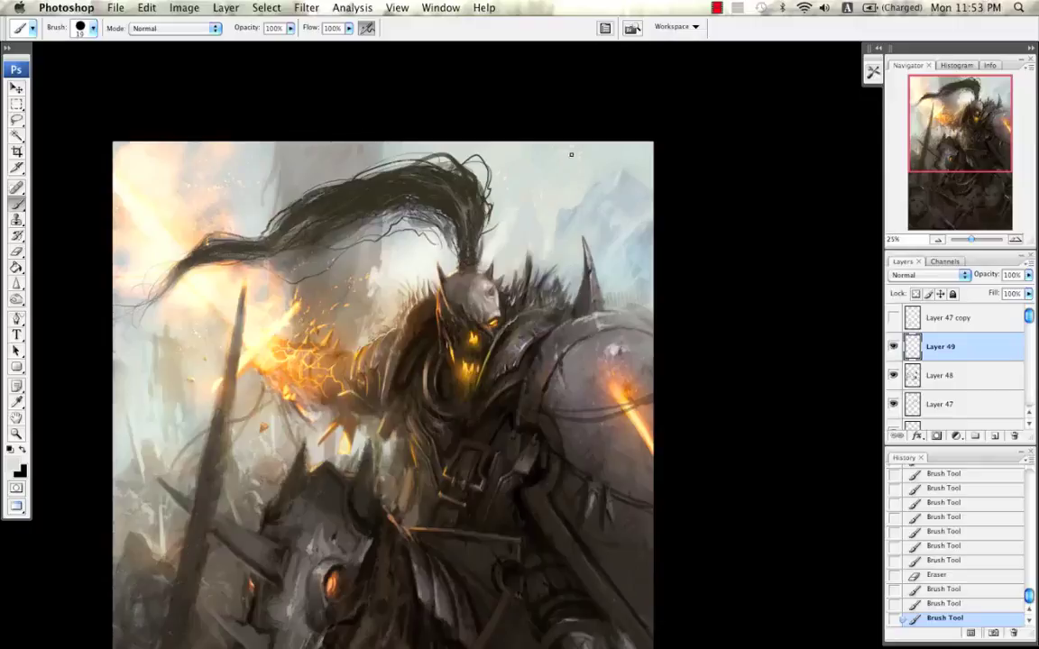
Step: Dot tiny pale yellow sparks in the sky around the plume and helmet with an 8 to 9 px brush, undoing one near the mountain
drag(570, 155, 556, 263)
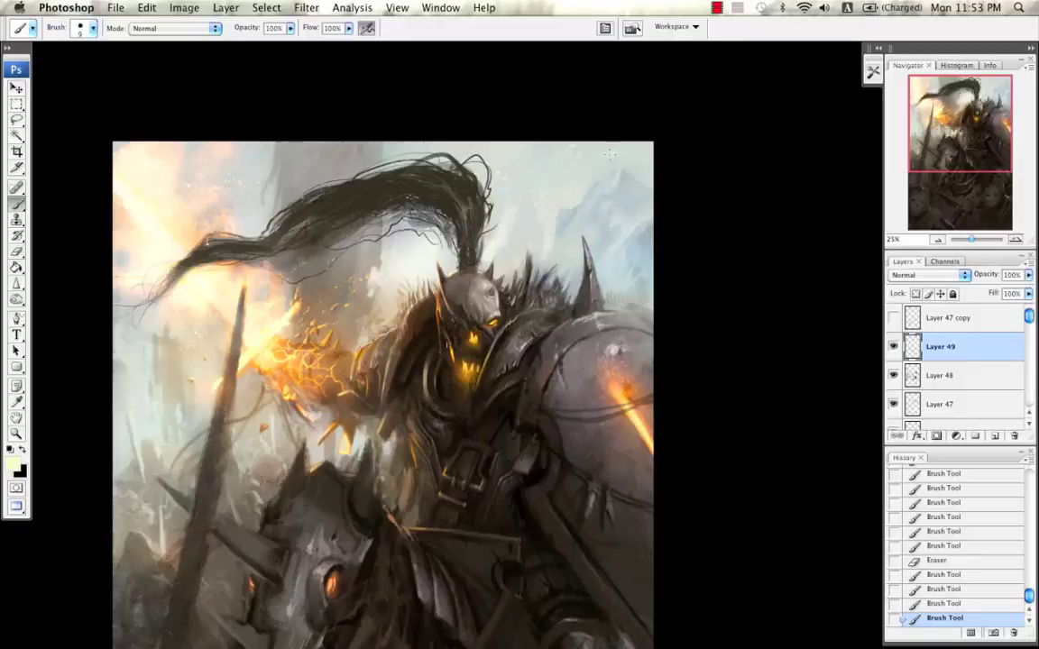
drag(610, 155, 613, 156)
key(super+z)
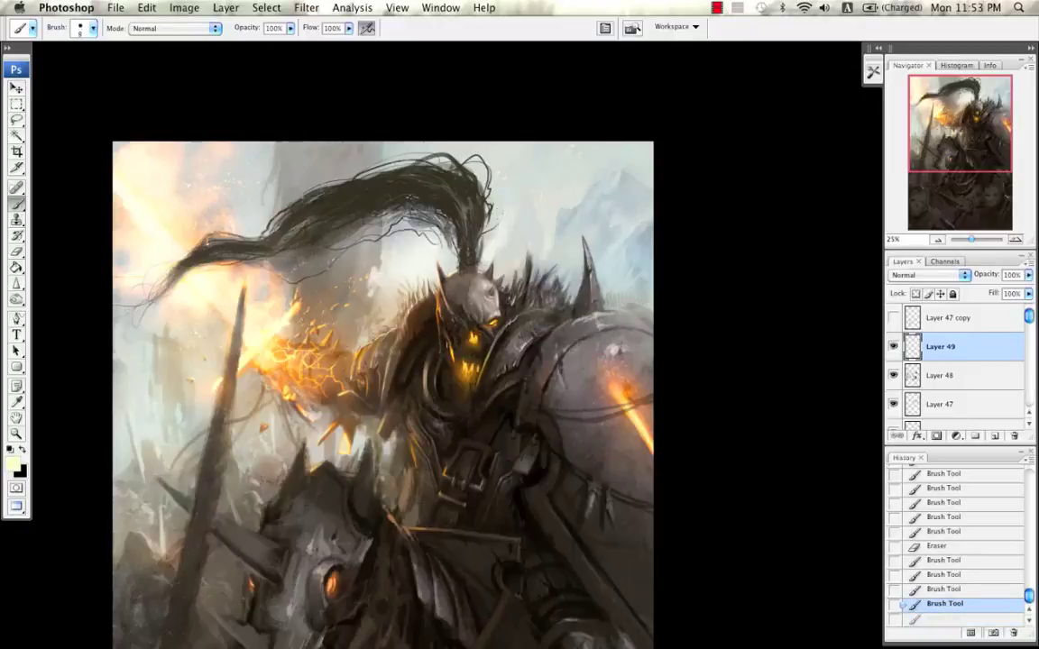
click(498, 210)
click(505, 202)
click(514, 194)
click(523, 187)
click(530, 180)
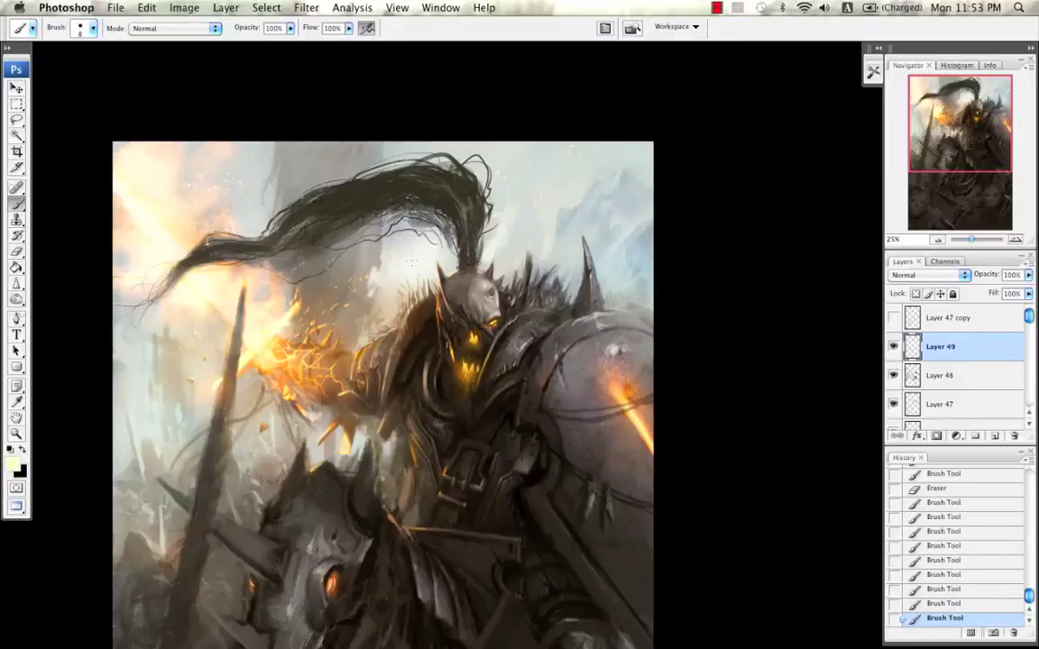
drag(410, 263, 407, 259)
mouse_move(504, 220)
mouse_down()
mouse_move(523, 201)
mouse_move(544, 203)
mouse_move(549, 184)
mouse_up()
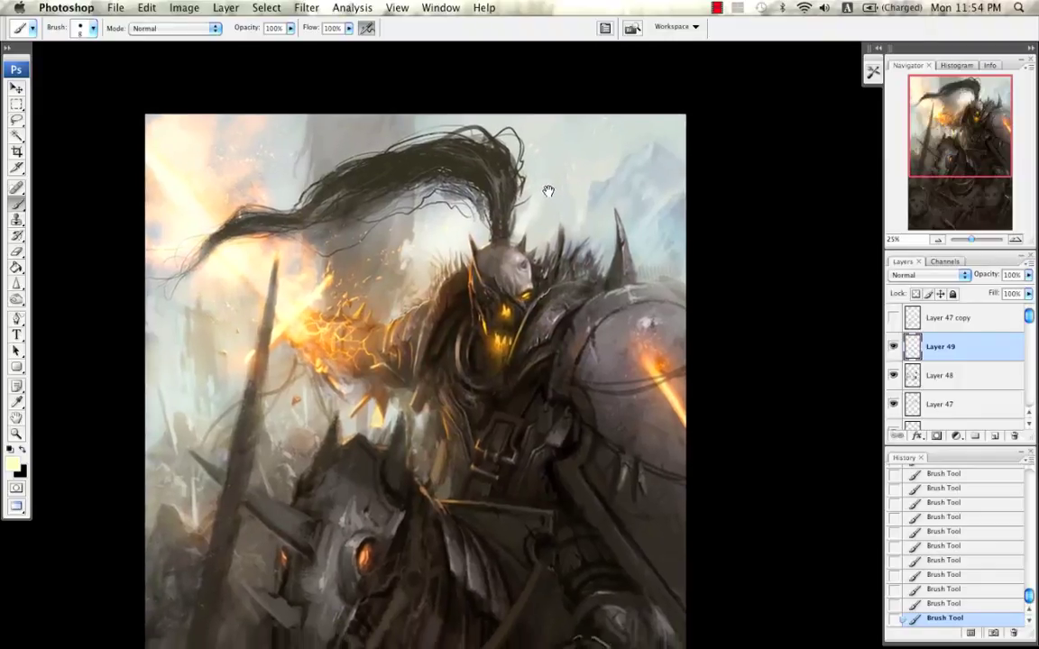
drag(546, 241, 552, 187)
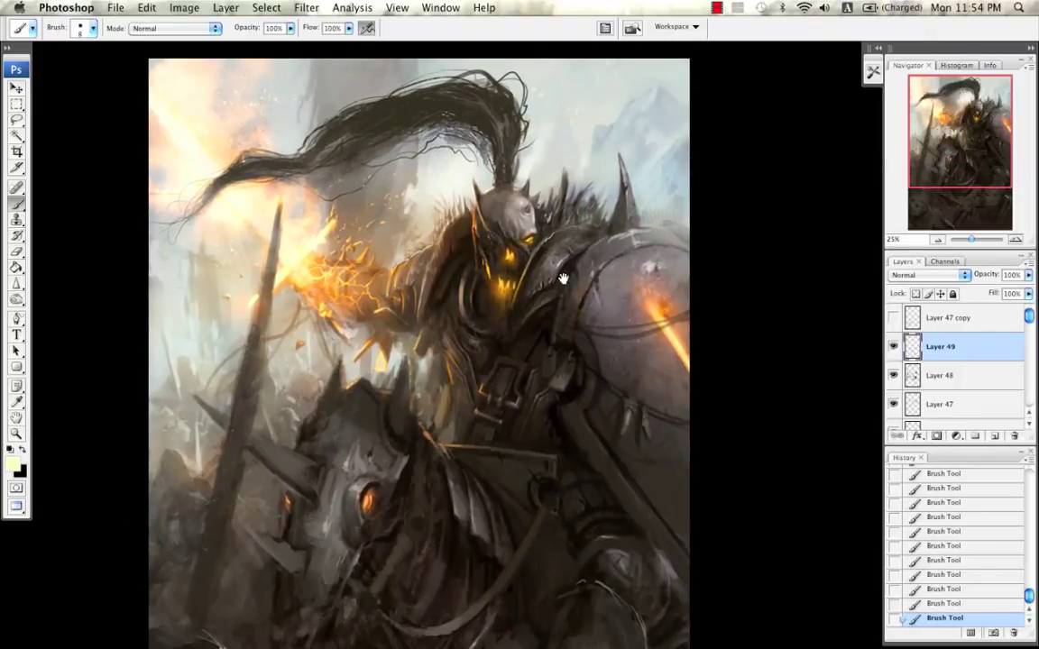
scroll(562, 278, down, 1)
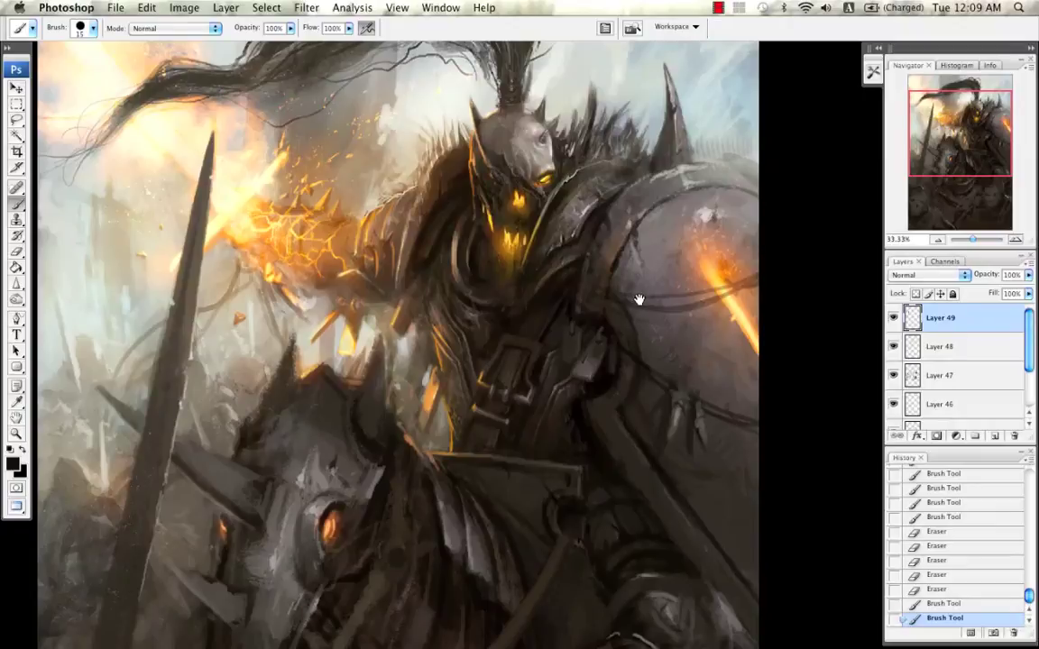
Step: Dab orange sampled from the shield's streak onto the chest strap's metal fitting with a small brush, undoing a stroke beside the streak
alt+click(721, 272)
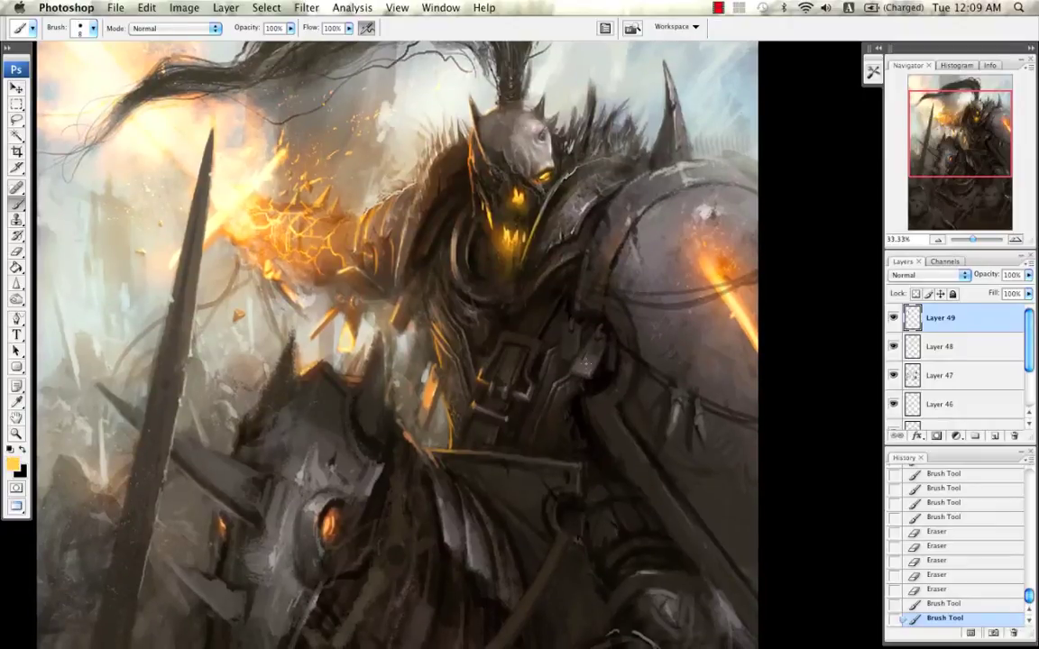
drag(694, 298, 705, 307)
key(super+z)
alt+click(718, 269)
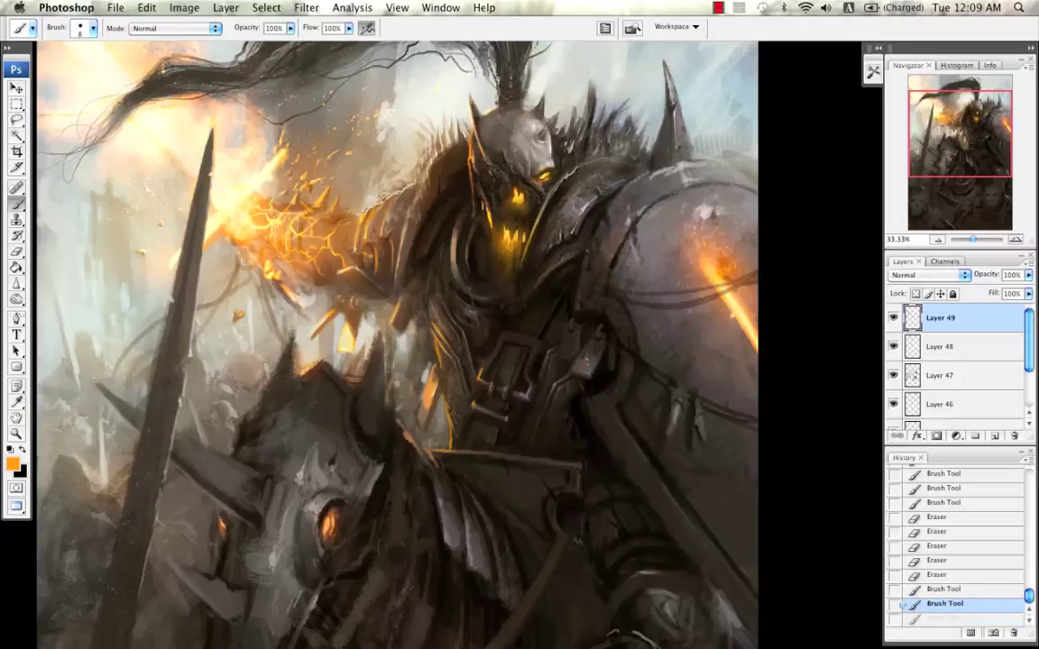
click(586, 362)
click(585, 364)
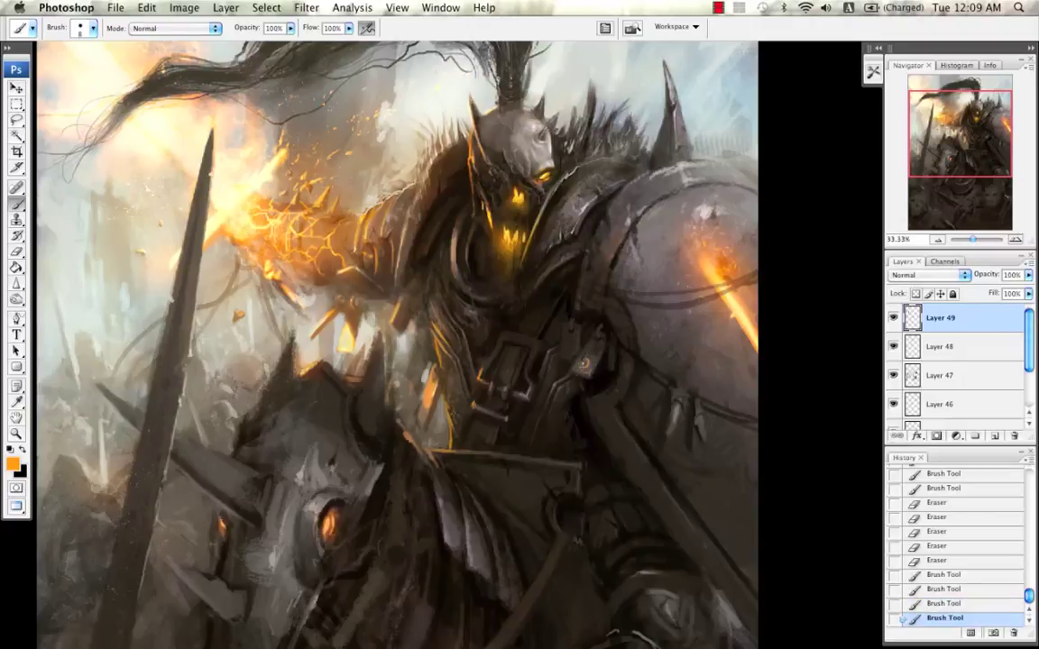
Step: Dab more orange onto the chest strap's metal fitting and flip the canvas horizontally to check the composition
click(571, 345)
click(569, 346)
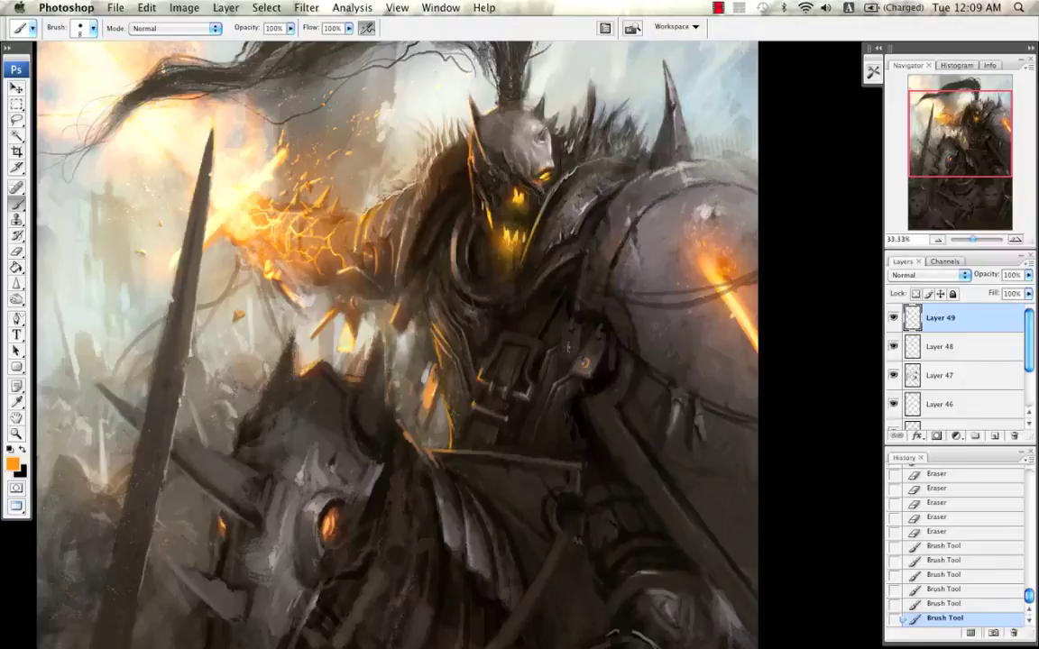
click(938, 239)
click(937, 239)
key(super+shift+h)
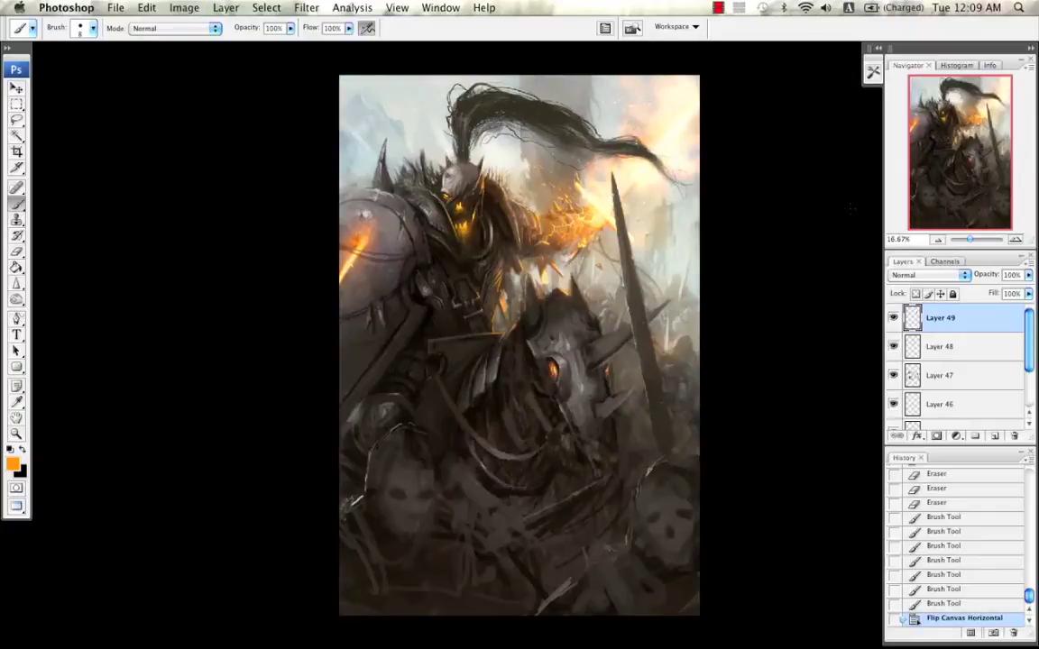
key(super+plus)
key(super+plus)
key(super+plus)
key(super+plus)
drag(656, 299, 677, 323)
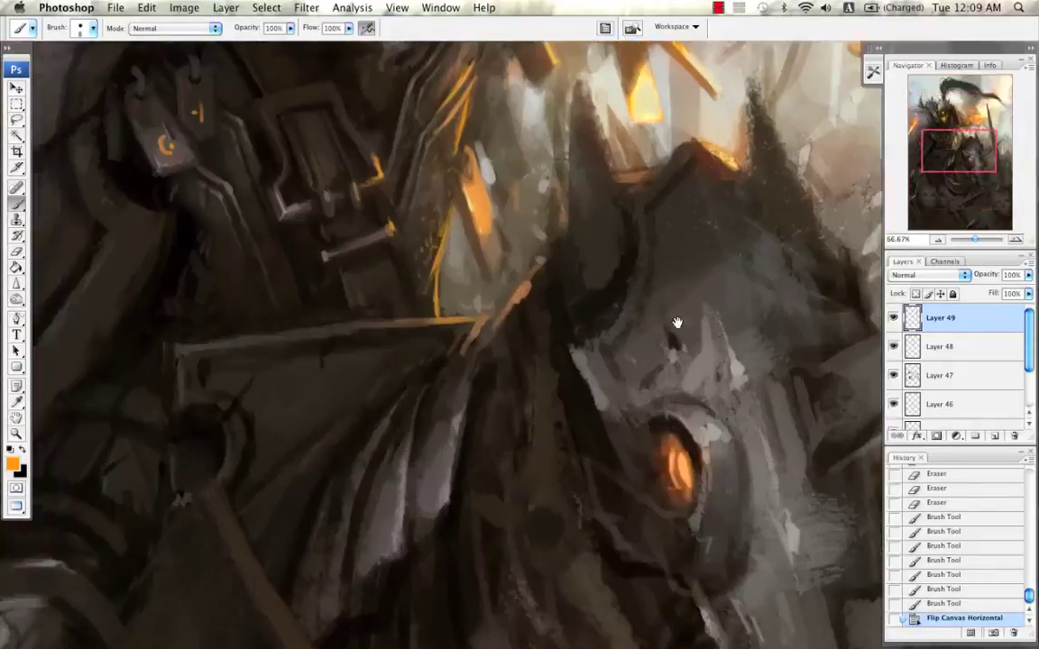
Step: Undo the canvas flip and the last orange dabs on the chest strap's metal fittings
key(super+alt+z)
key(super+alt+z)
drag(733, 262, 286, 329)
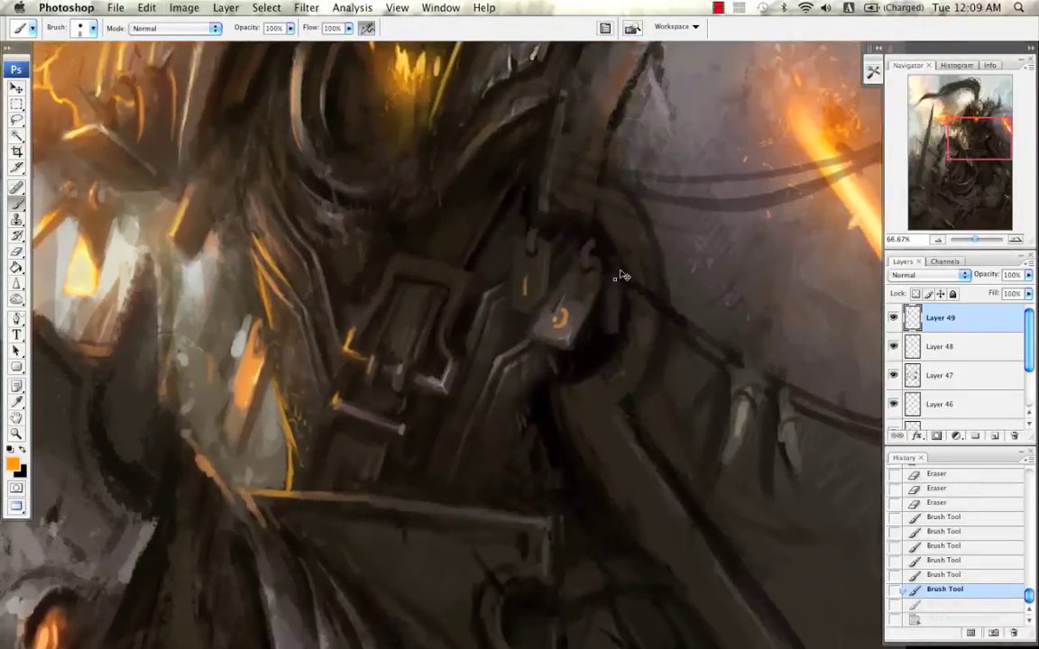
key(ctrl+alt+z)
key(ctrl+alt+z)
key(ctrl+alt+z)
key(ctrl+alt+z)
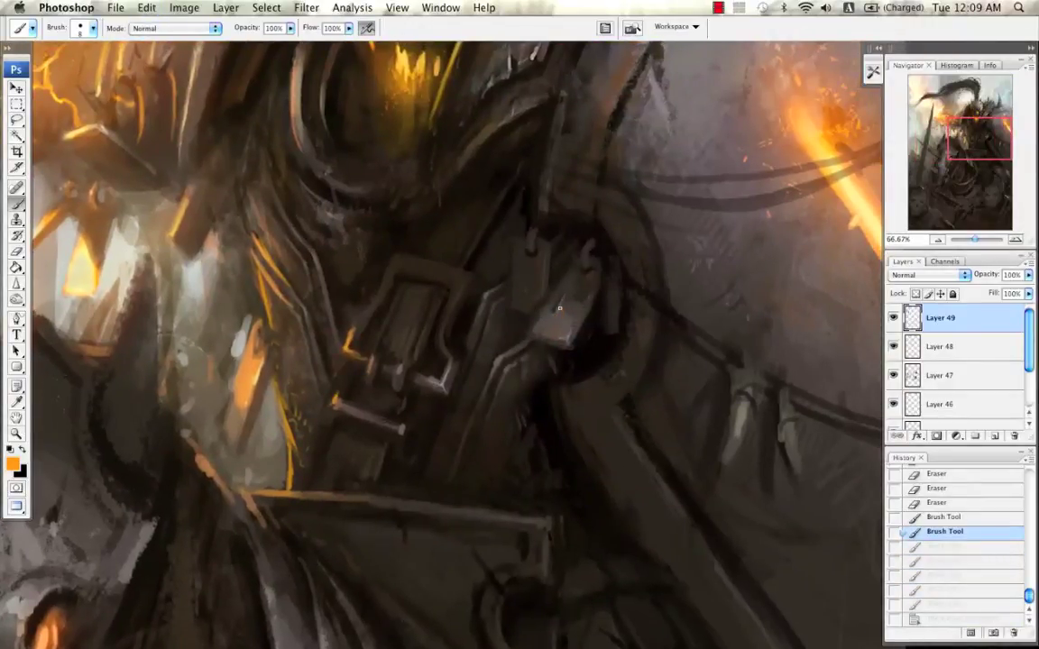
Step: Paint a small glowing orange crescent on the chest strap's metal fitting and a short mark on the plate beside it
drag(554, 325, 559, 327)
drag(554, 325, 563, 312)
click(559, 316)
click(558, 317)
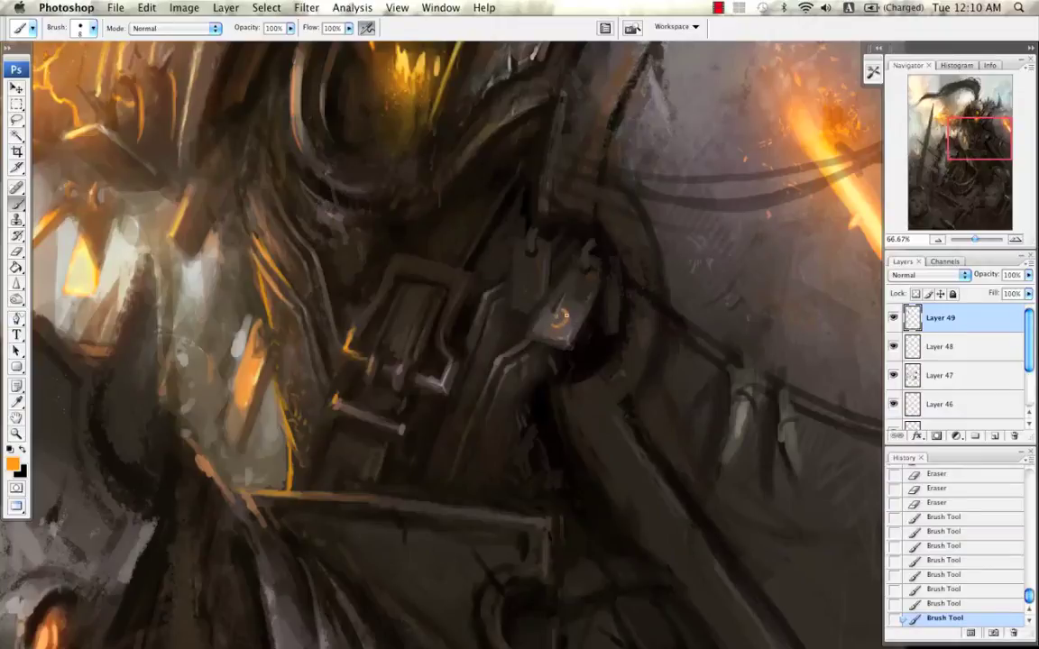
click(560, 316)
click(559, 316)
click(559, 315)
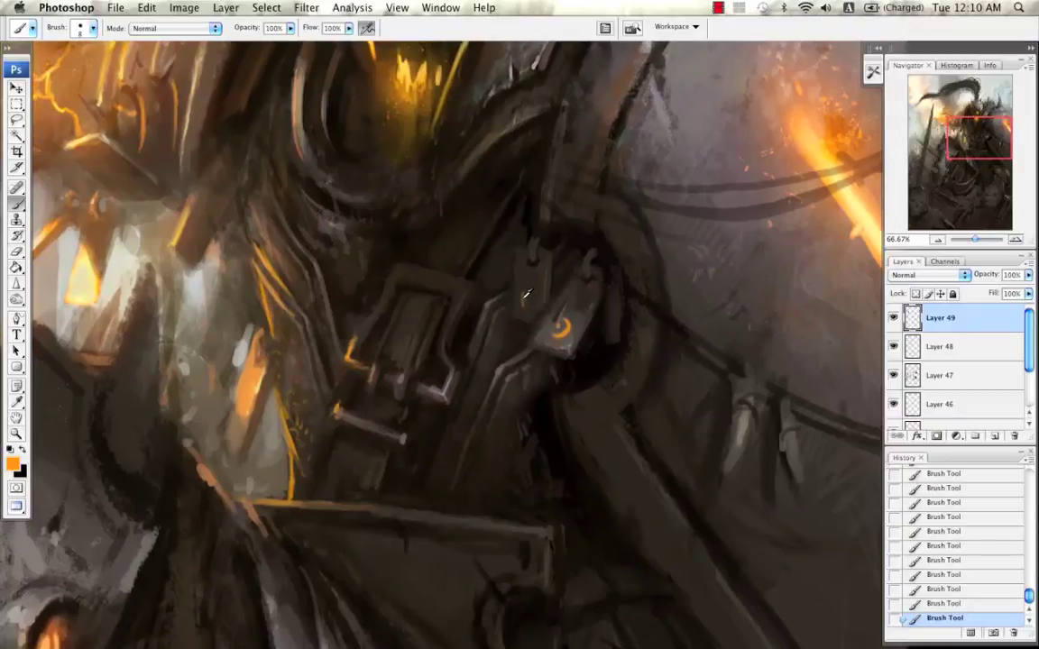
alt+click(521, 295)
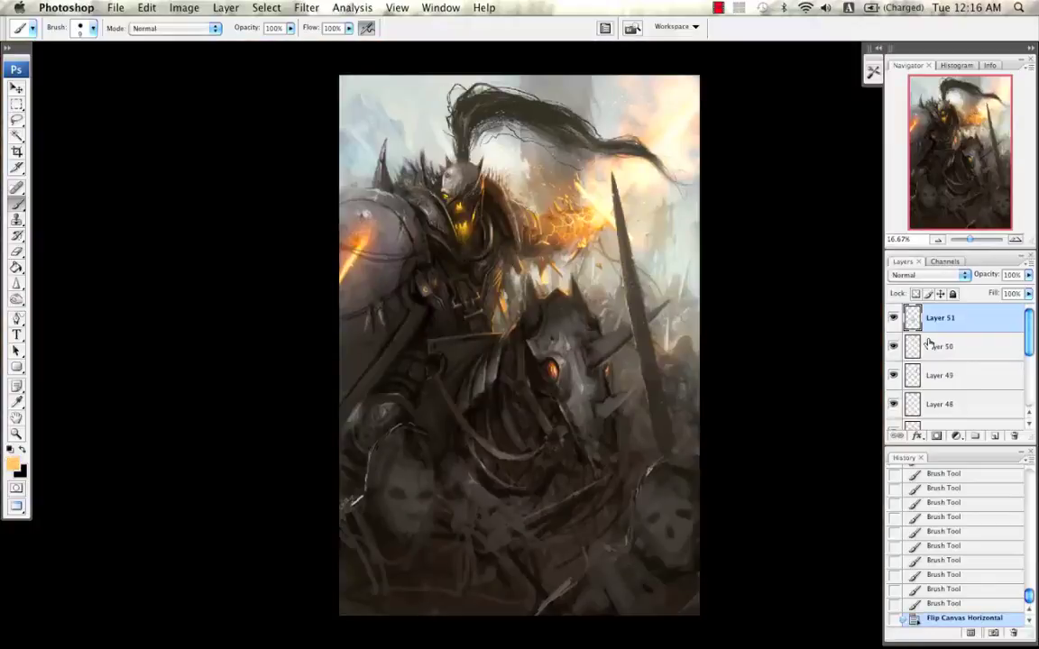
Step: Add a new layer at the top of the stack and save the painting
click(975, 436)
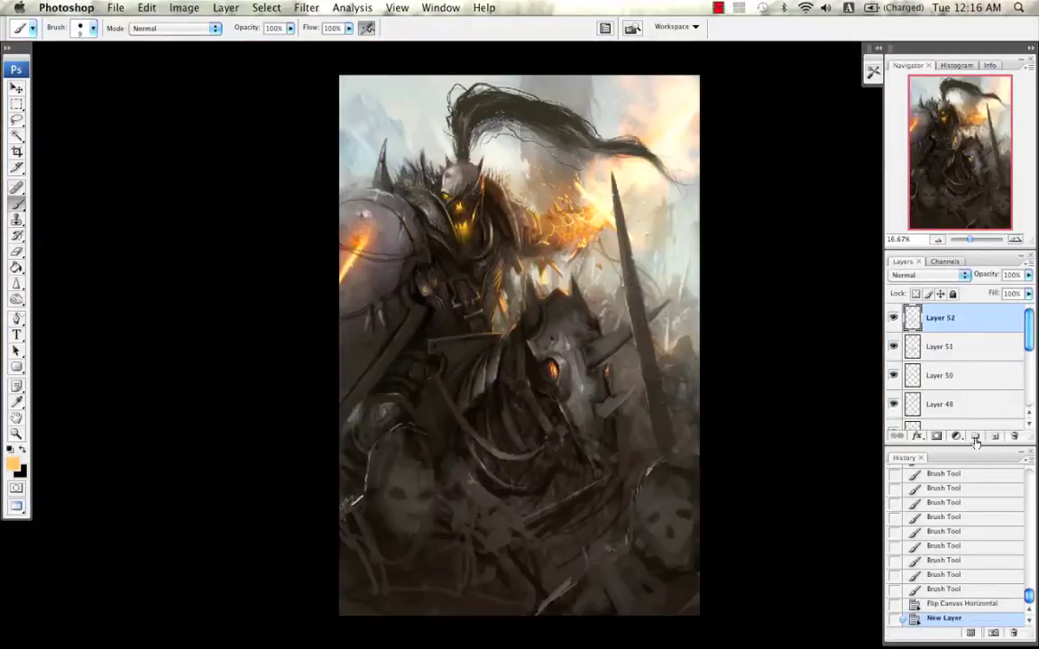
key(super+s)
drag(534, 251, 498, 177)
Step: Paint the horse's cheek plate below and around the glowing eye in a sampled grey with an enlarged hard round brush
alt+click(502, 278)
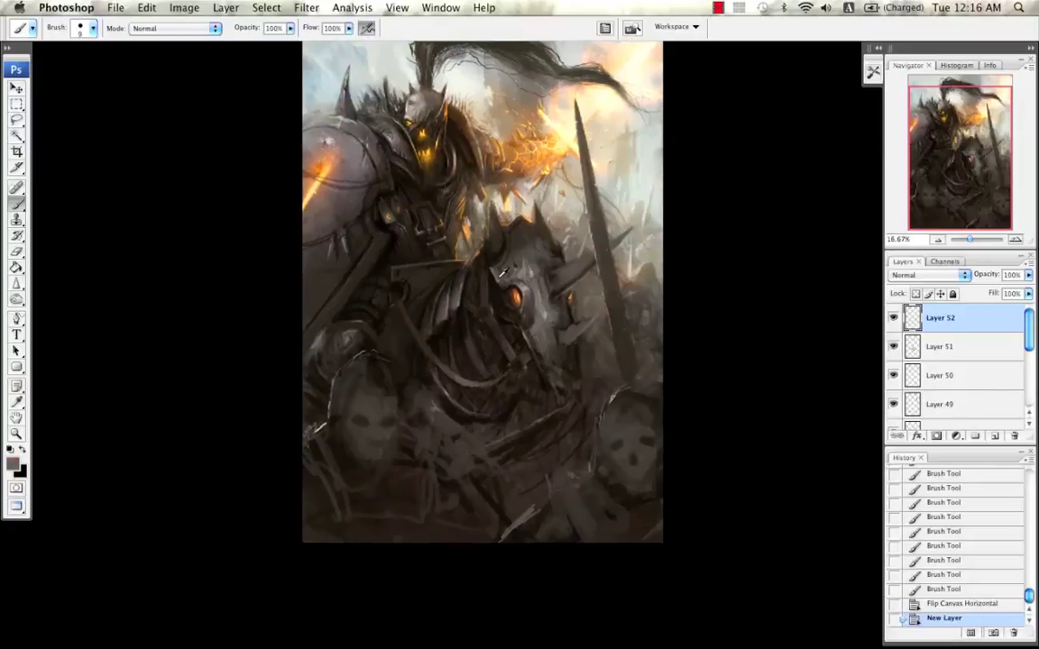
alt+click(504, 273)
key(])
key(])
key(])
key(])
key([)
drag(503, 315, 515, 325)
drag(509, 321, 524, 330)
drag(518, 325, 531, 335)
drag(527, 326, 531, 331)
drag(527, 317, 535, 321)
mouse_move(528, 305)
mouse_down()
mouse_move(536, 326)
mouse_move(523, 328)
mouse_move(528, 316)
mouse_up()
Step: Define the dark shadow behind the horse's face plate in sampled dark tones with a 15 to 30 px brush
alt+click(523, 317)
alt+click(544, 317)
alt+click(522, 327)
key(])
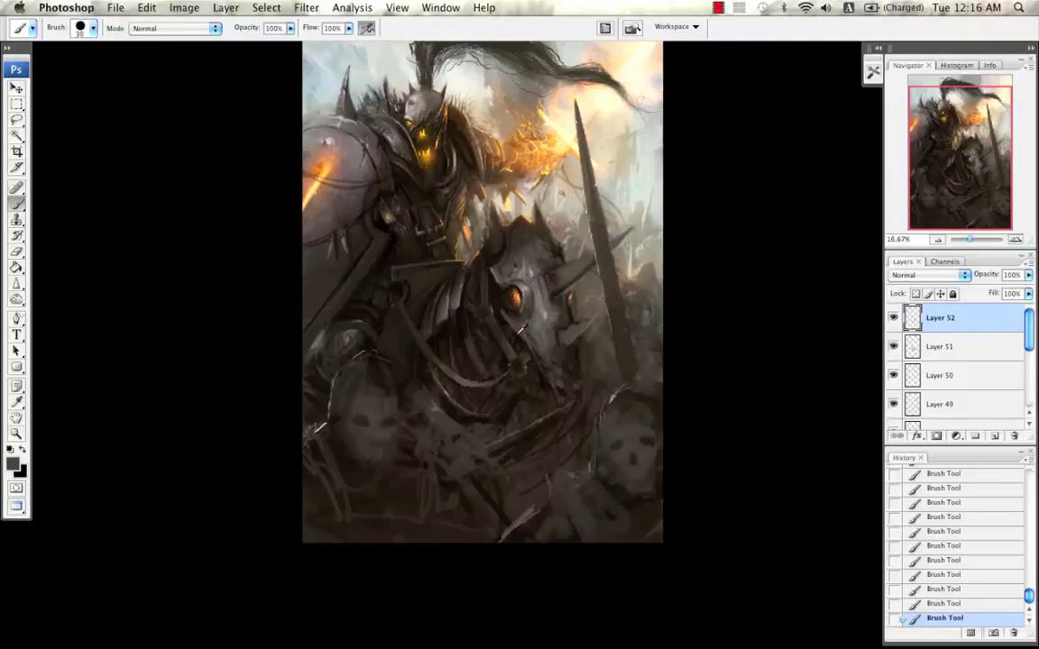
alt+click(468, 295)
alt+click(485, 243)
key(bracketleft)
key(bracketleft)
alt+click(487, 320)
key(bracketright)
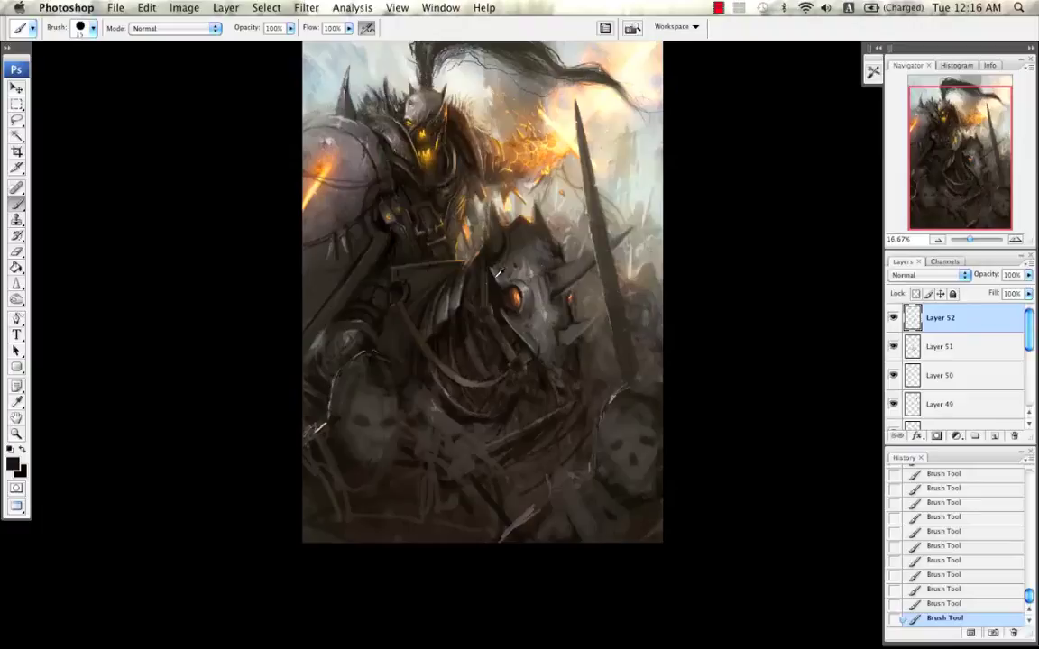
Step: Highlight the face plate's rear edge in sampled light grey with the 15 px brush, undoing one stroke, and flip the canvas horizontally
key(bracketright)
alt+click(446, 227)
alt+click(478, 242)
key(super+z)
alt+click(532, 274)
drag(489, 274, 500, 286)
key(super+shift+h)
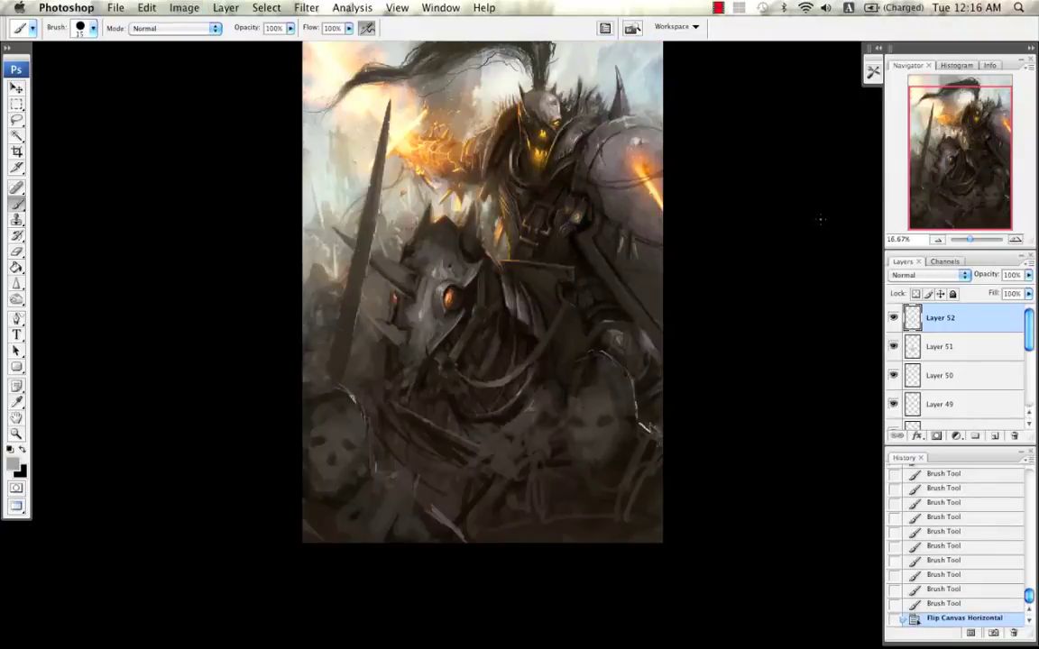
Step: Darken the areas beside the horse's far eye and under its cheek plate in sampled near-black with a 15 to 30 px brush
drag(702, 258, 752, 259)
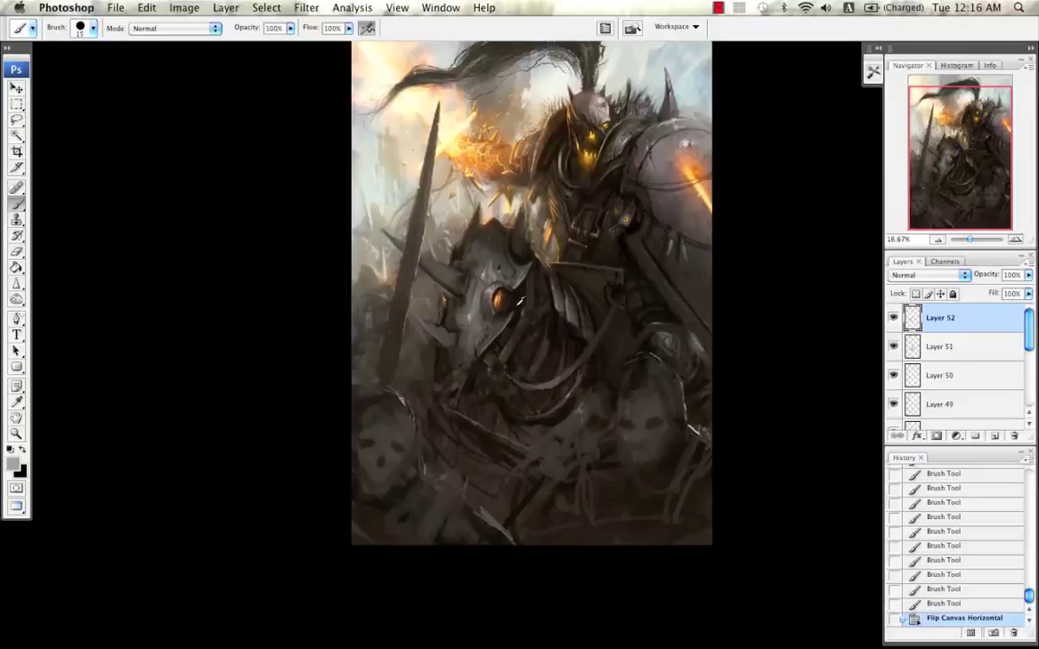
alt+click(472, 267)
drag(440, 292, 445, 302)
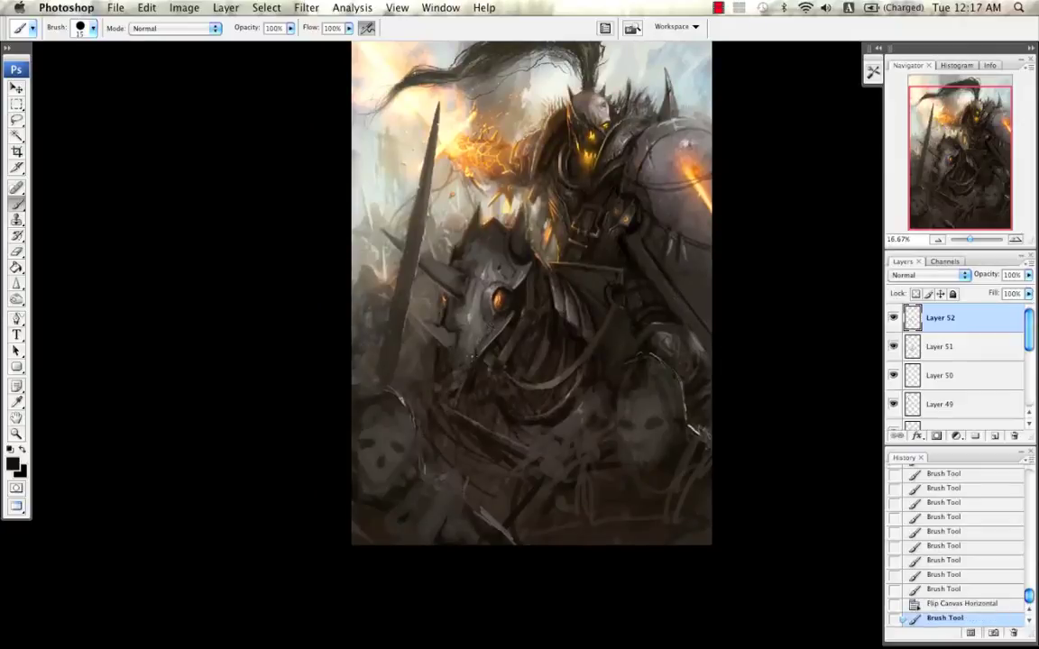
drag(476, 337, 484, 348)
drag(472, 348, 466, 385)
key(])
key(])
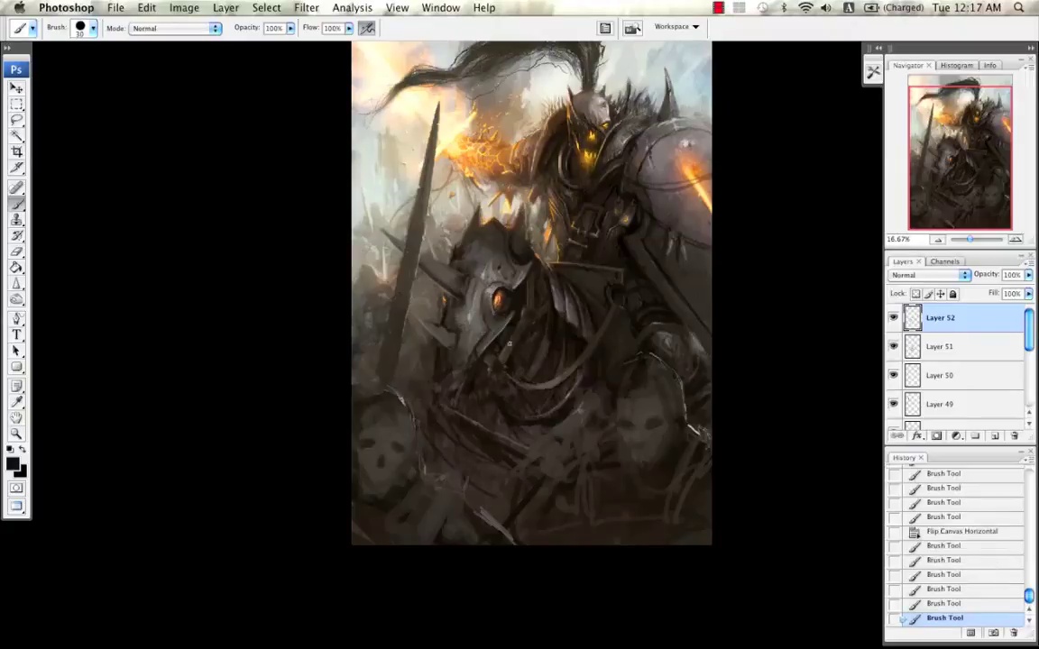
alt+click(509, 331)
key([)
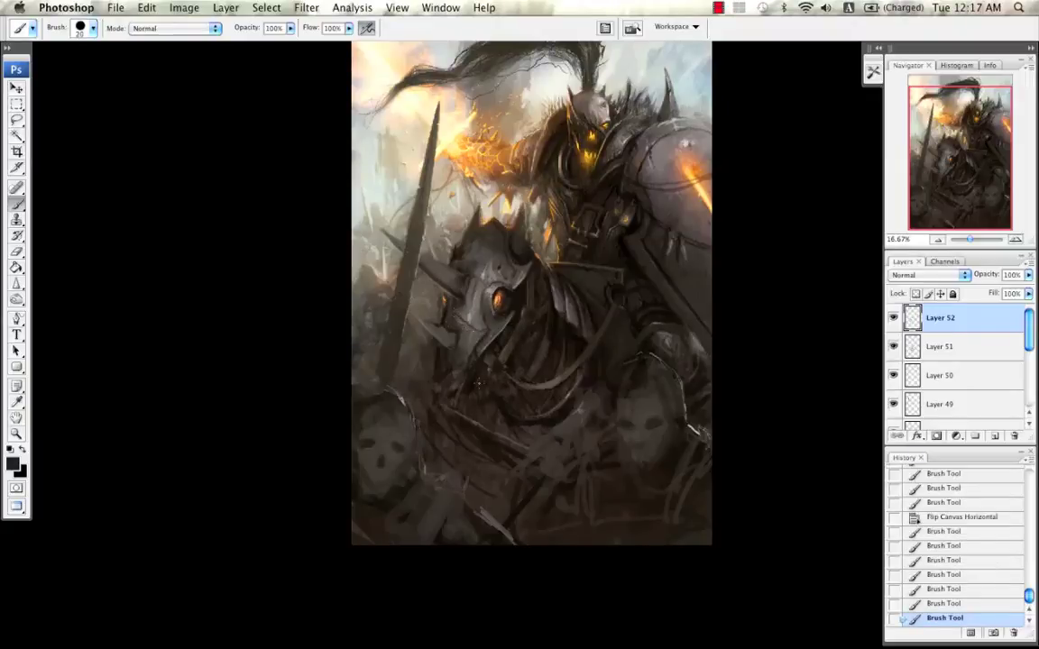
Step: Paint a dark crack across the horse's muzzle plate with the 15 px brush, undoing and redoing the strokes to compare
click(431, 347)
key([)
key([)
drag(457, 313, 465, 321)
drag(460, 315, 467, 324)
drag(461, 318, 469, 326)
key(bracketright)
key(bracketright)
key(super+alt+z)
key(super+alt+z)
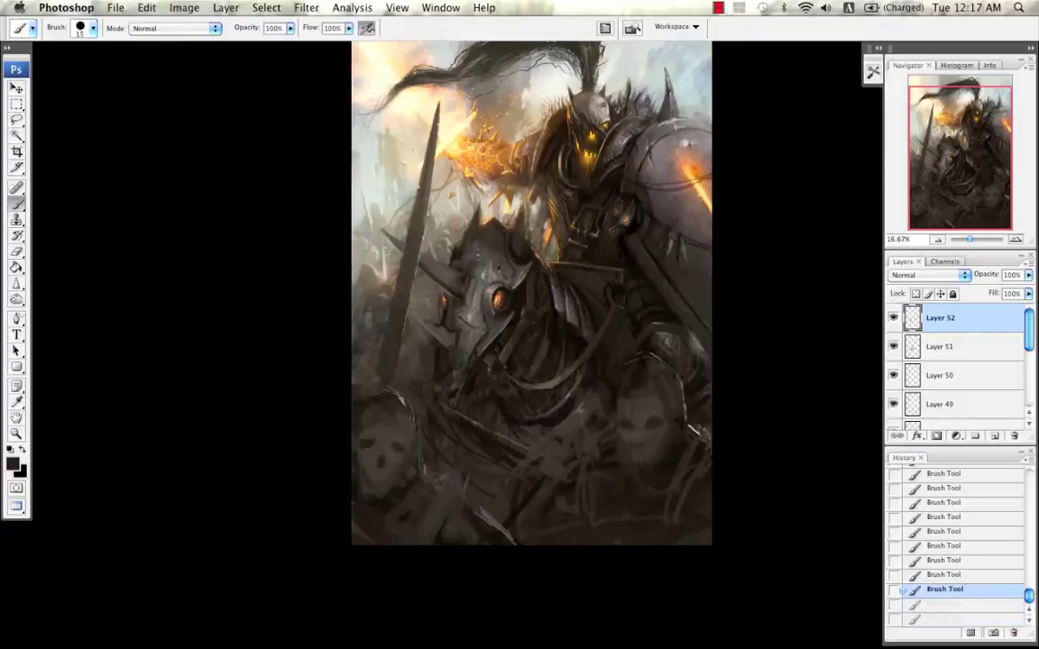
key(super+shift+z)
key(super+shift+z)
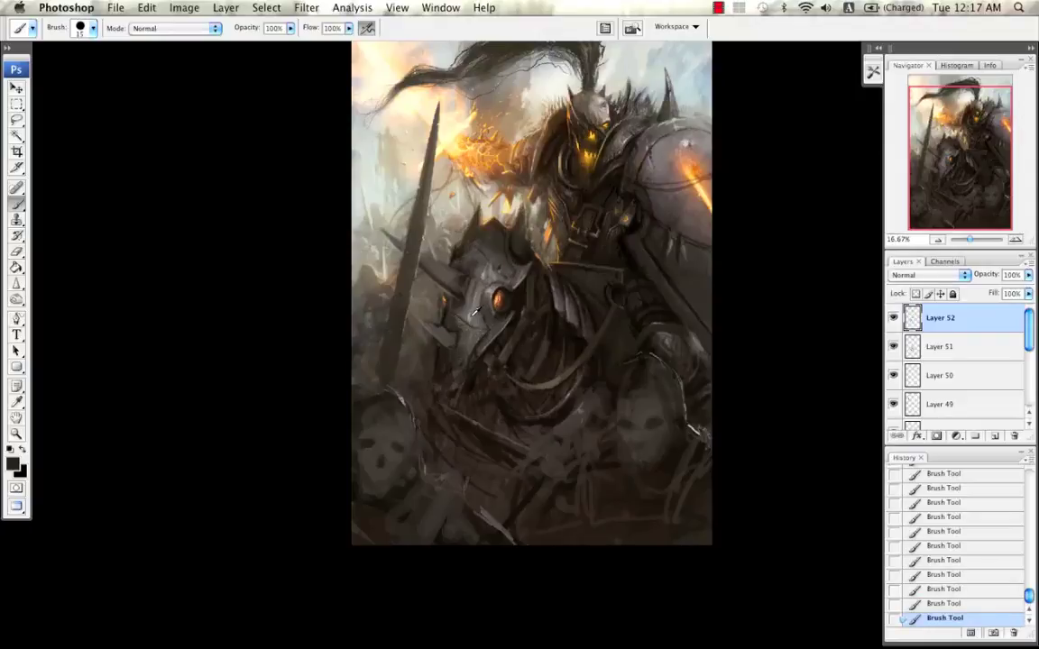
Step: Highlight the muzzle plate beside the crack in sampled light grey with a 9 px brush and flip the canvas horizontally
alt+click(426, 280)
key(bracketleft)
key(bracketleft)
key(super+shift+h)
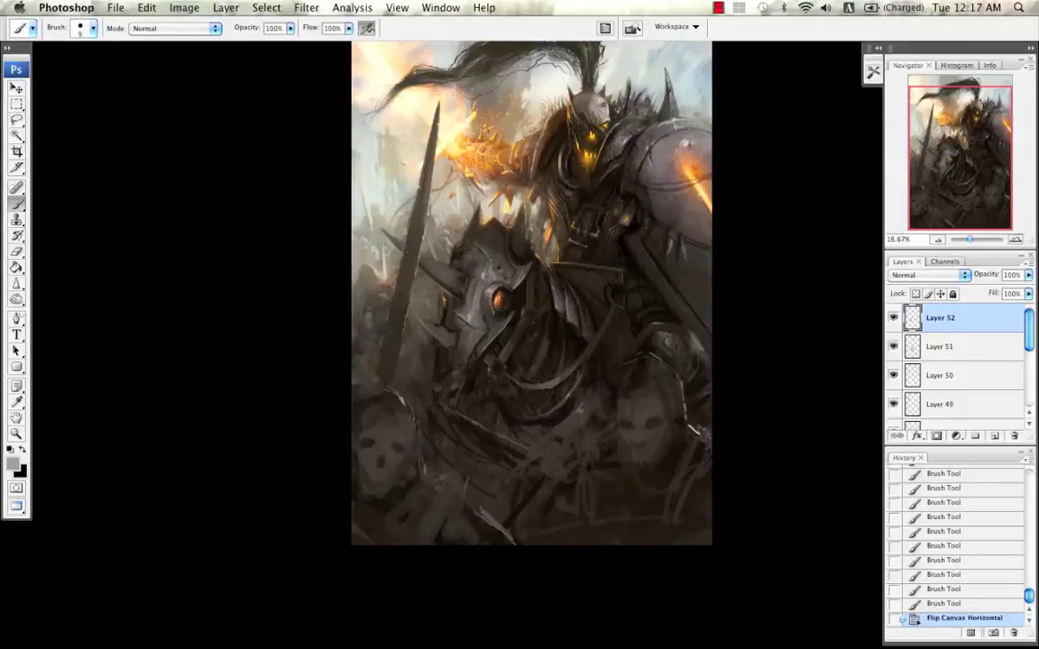
Step: Refine the pointed rear corner of the horse's face plate above the eye in sampled greys with an 8 to 9 px brush
click(1015, 240)
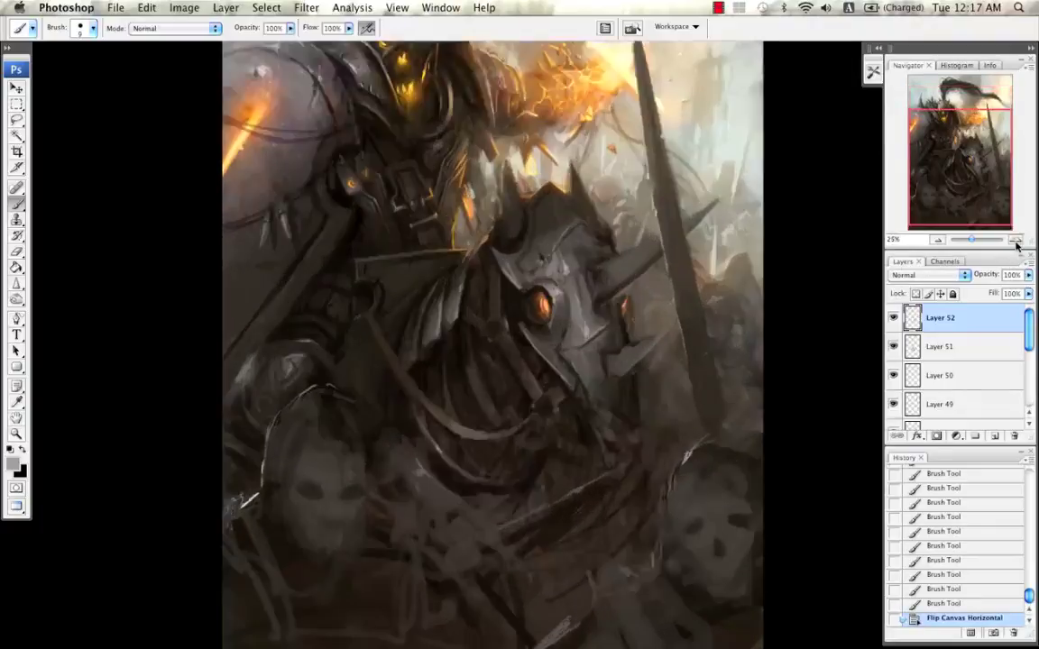
click(1016, 240)
drag(669, 345, 631, 442)
alt+click(501, 277)
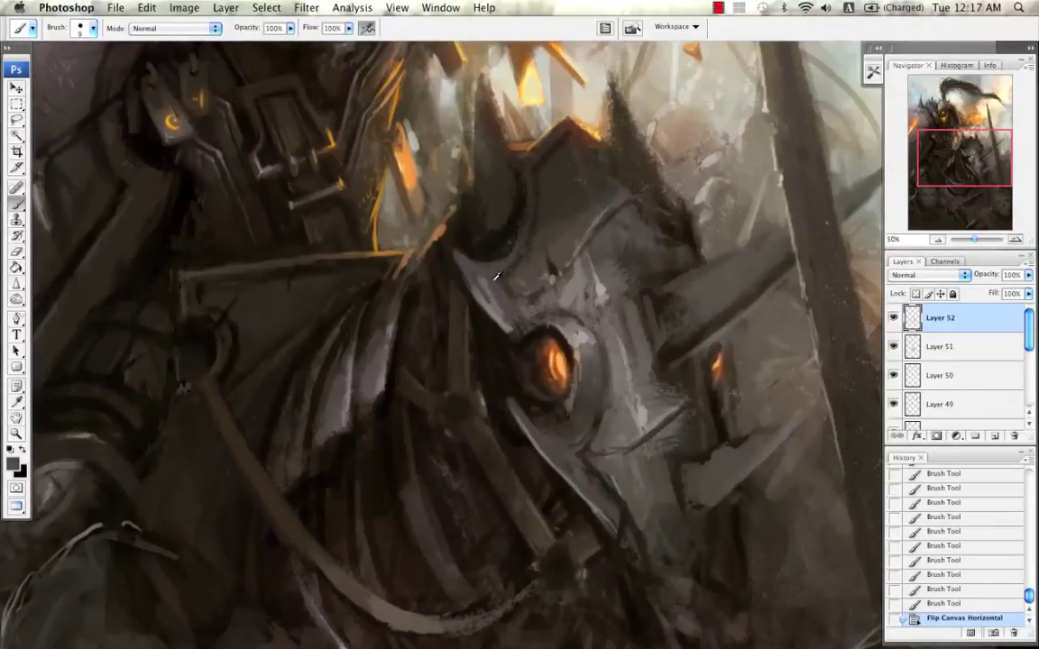
drag(486, 280, 498, 301)
drag(481, 276, 492, 296)
drag(481, 279, 499, 305)
mouse_move(487, 287)
mouse_down()
mouse_move(498, 303)
mouse_move(487, 309)
mouse_move(477, 296)
mouse_up()
alt+click(478, 309)
alt+click(468, 275)
key([)
mouse_move(471, 285)
mouse_down()
mouse_move(489, 305)
mouse_move(495, 278)
mouse_up()
alt+click(488, 298)
key(])
drag(544, 304, 519, 284)
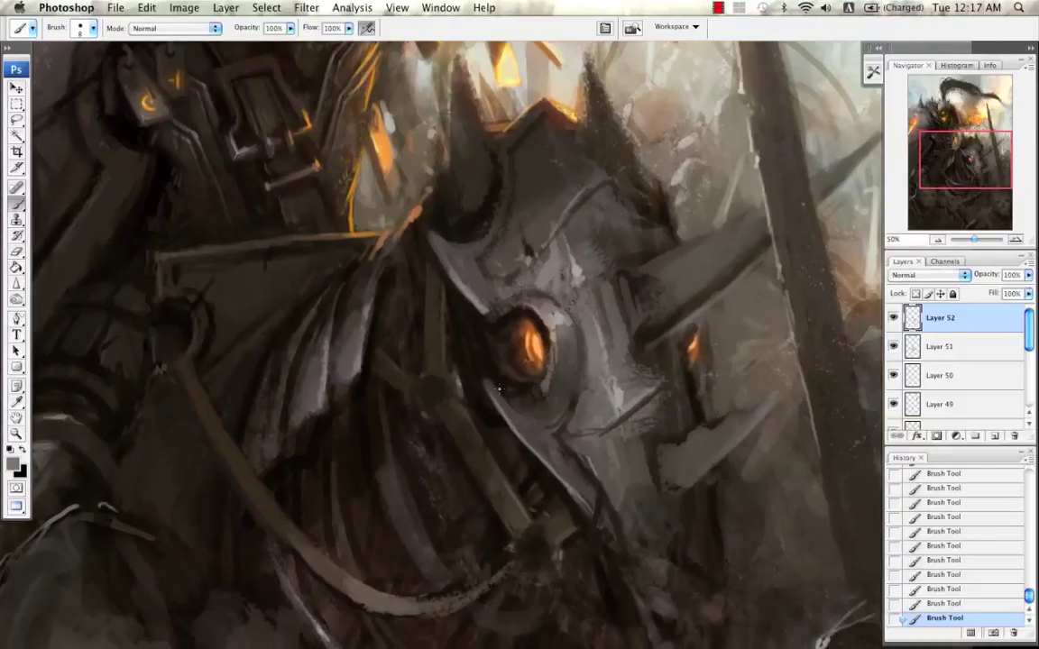
Step: Sharpen the horse's face plate edges at the cheek and ear base in sampled dark and brown tones with a 7 to 10 px brush
alt+click(440, 325)
scroll(484, 366, down, 2)
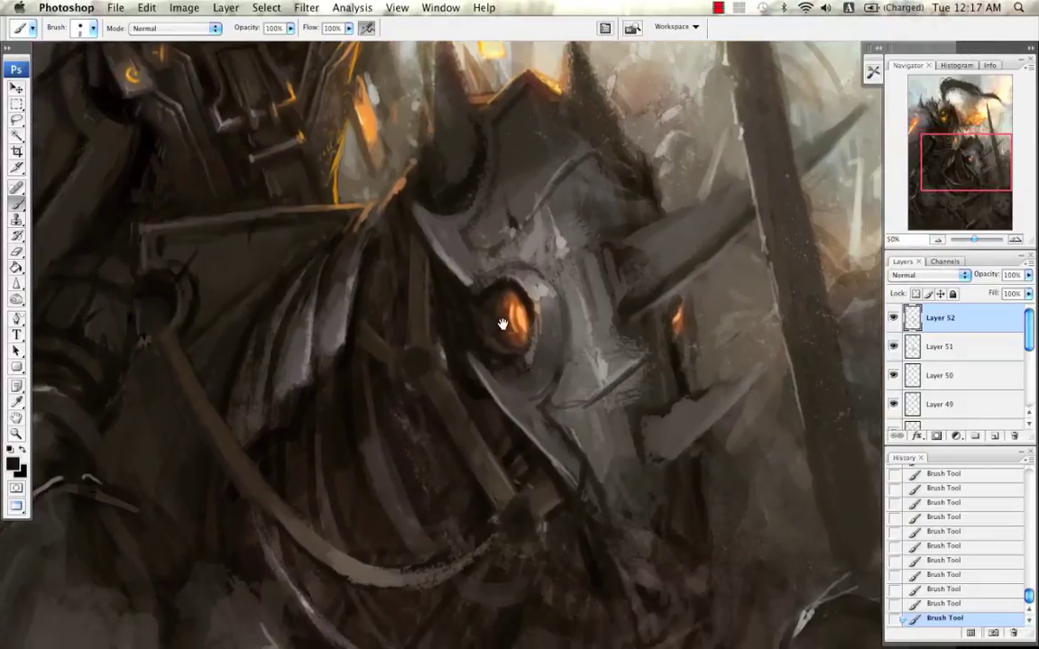
alt+click(593, 382)
scroll(528, 416, up, 10)
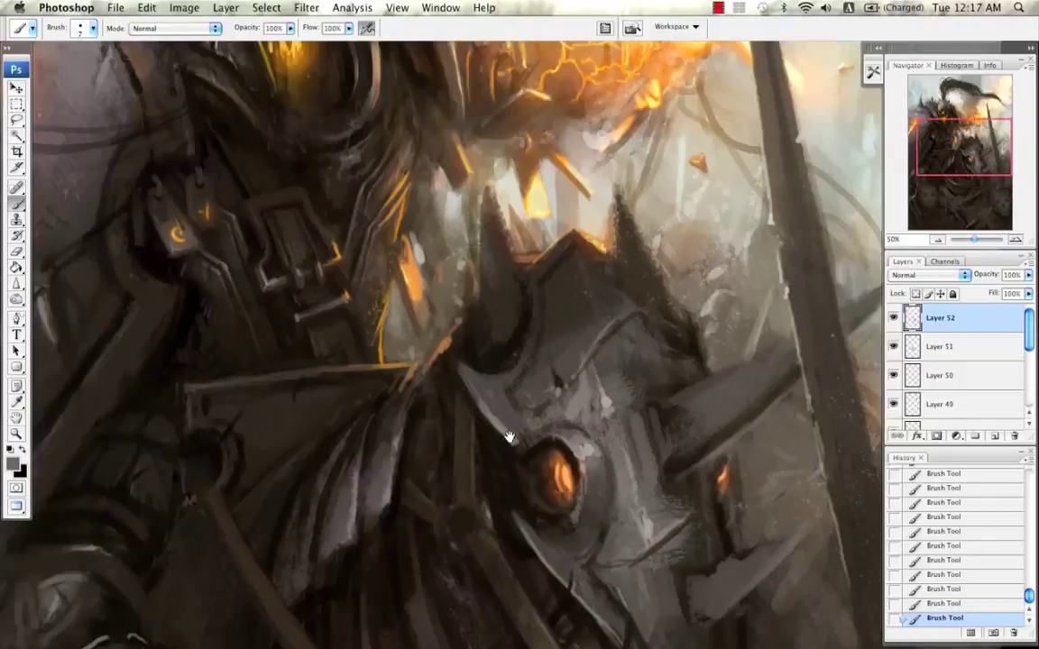
scroll(361, 259, down, 10)
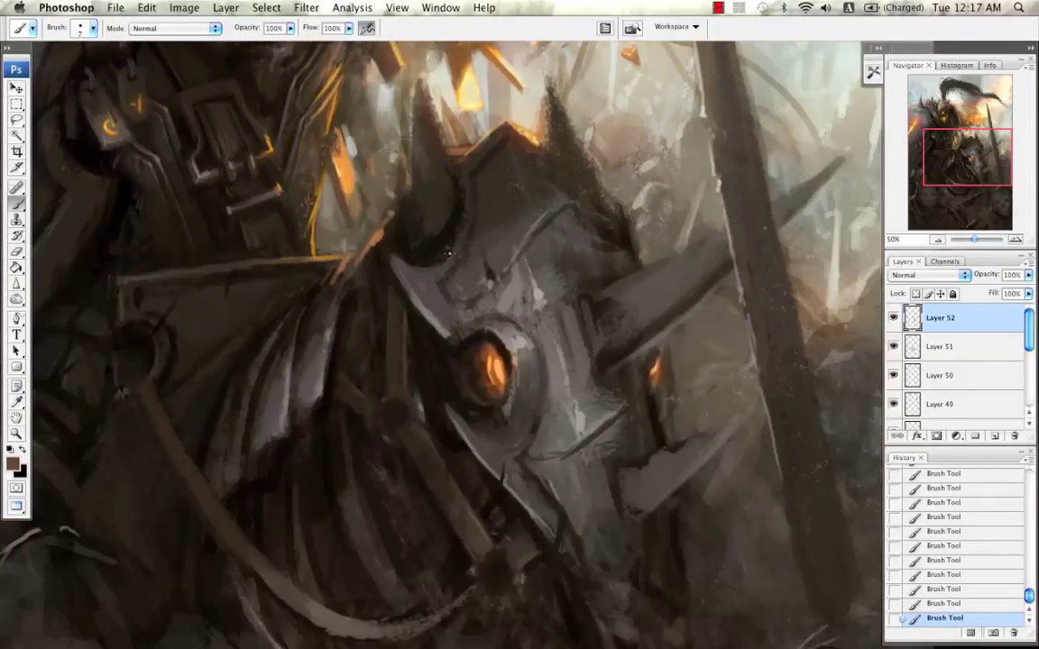
scroll(512, 274, down, 1)
key(])
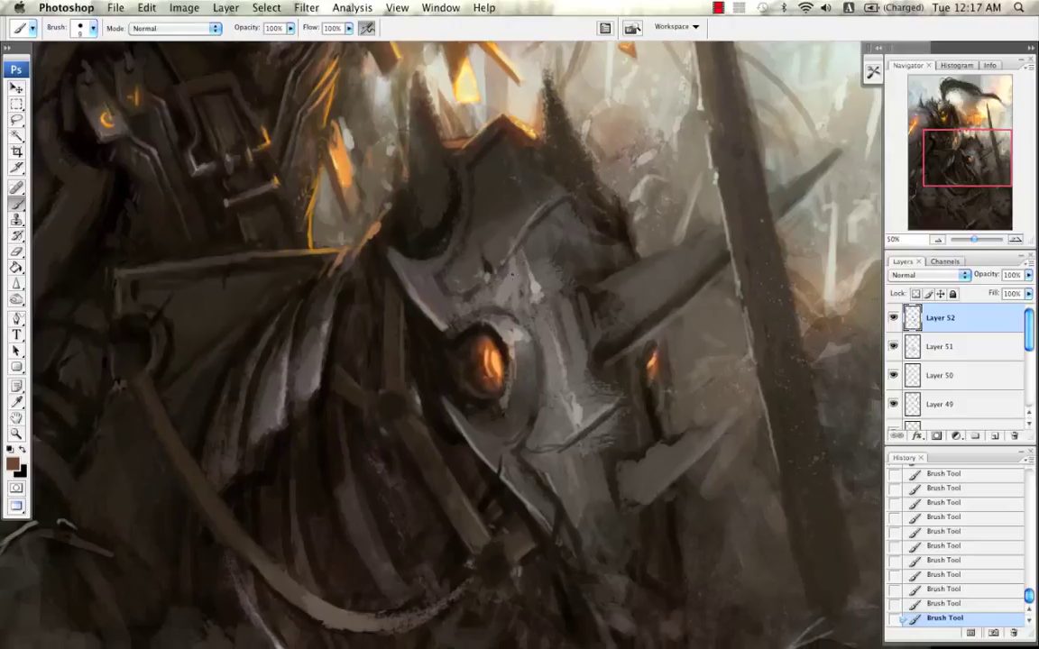
scroll(510, 269, down, 3)
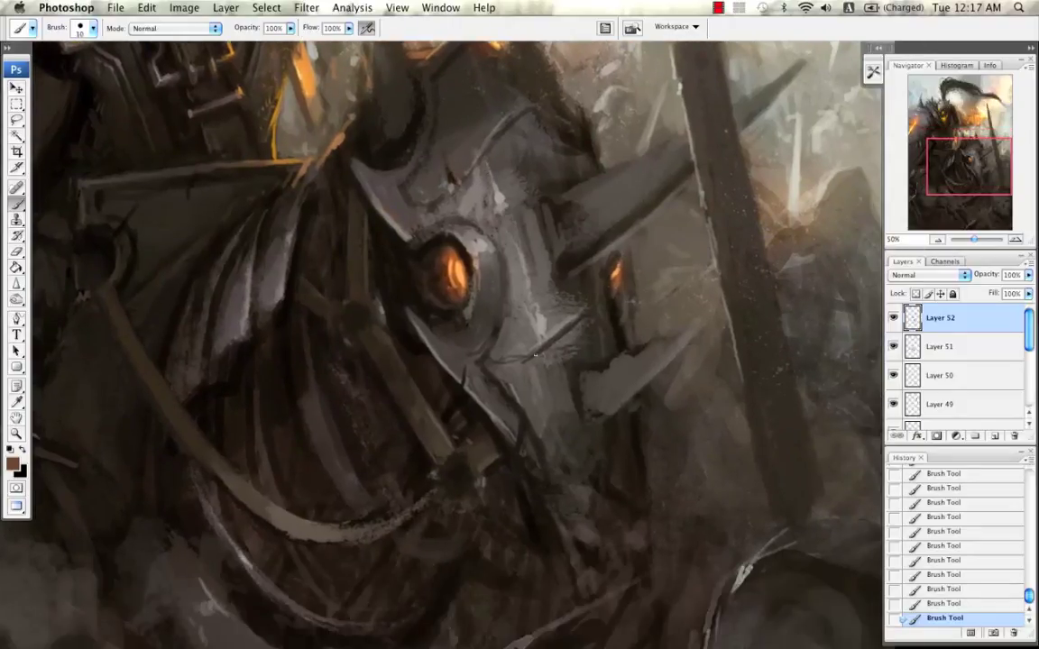
Step: Paint two small round rivets with light highlights on the horse's muzzle near the crack, using a 7 to 8 px brush
alt+click(436, 366)
alt+click(521, 382)
key(super+alt+z)
key(super+alt+z)
key(super+shift+z)
key(super+shift+z)
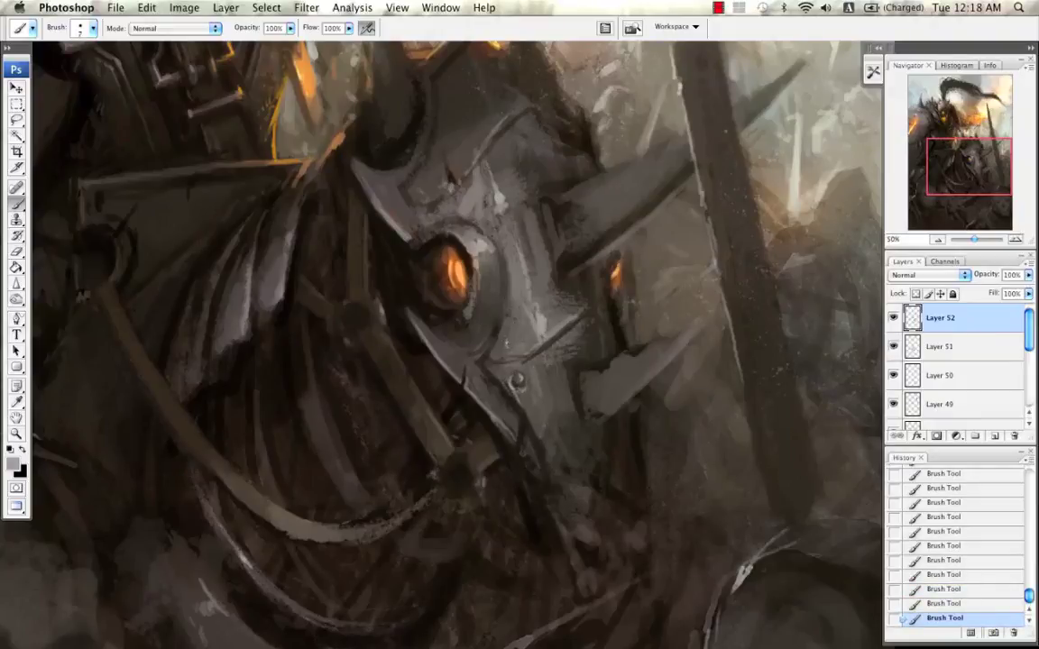
alt+click(471, 340)
alt+click(493, 286)
drag(468, 244, 476, 282)
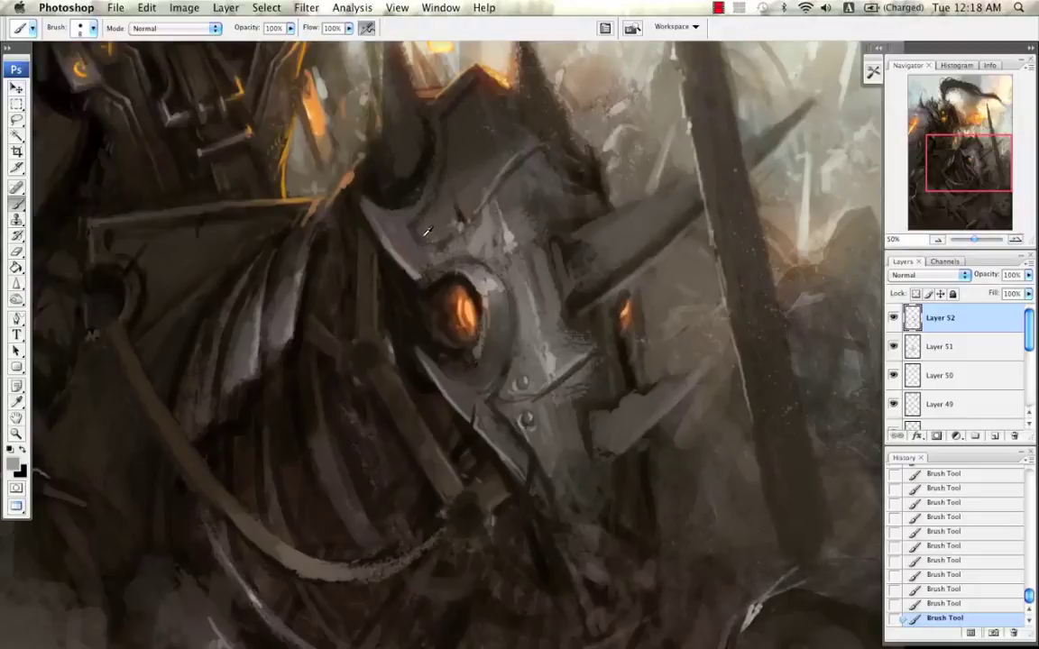
Step: Shade the upper part of the horse's face plate in sampled dark grey with a 15 px brush
alt+click(379, 207)
key(bracketright)
key(bracketright)
scroll(460, 203, up, 3)
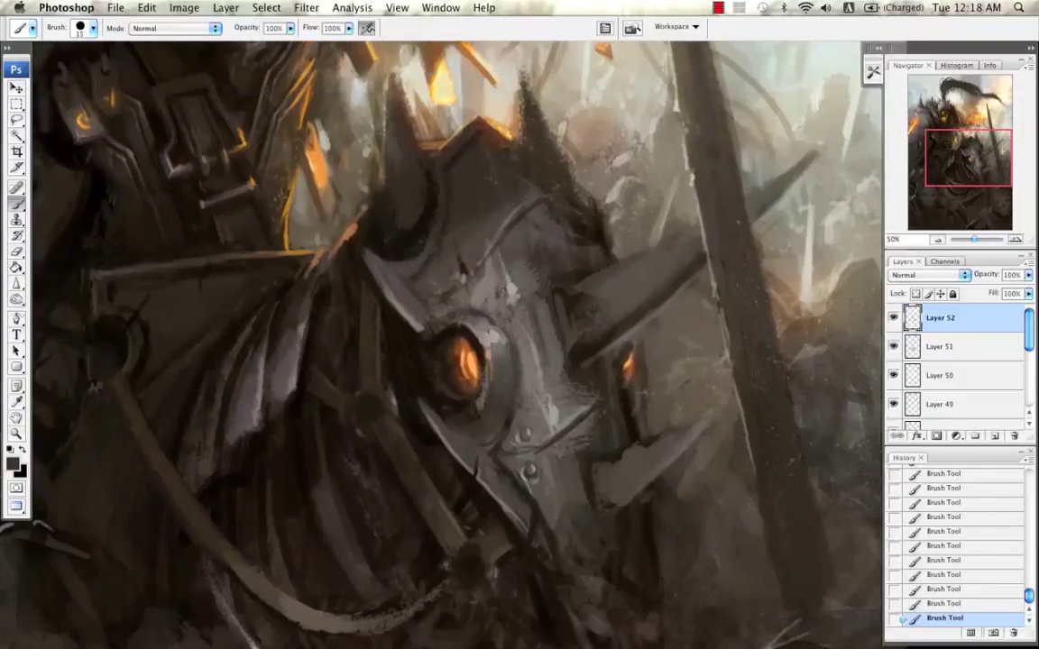
drag(521, 314, 490, 247)
alt+click(439, 201)
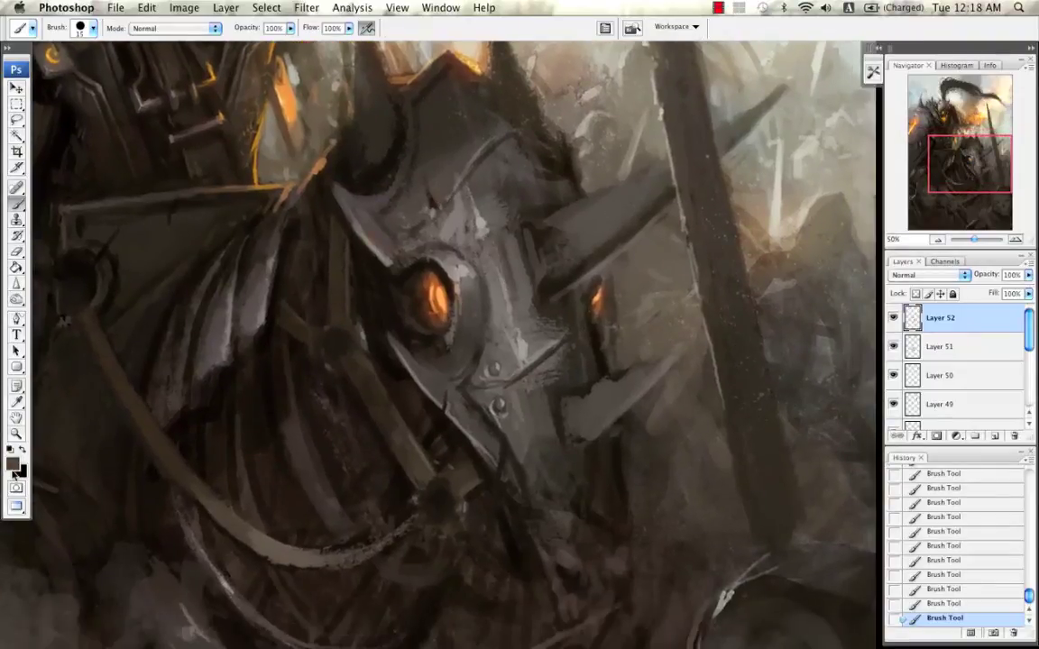
Step: Choose a dark brown foreground colour and tint the muzzle rivets with a 9 px brush
click(11, 463)
click(596, 459)
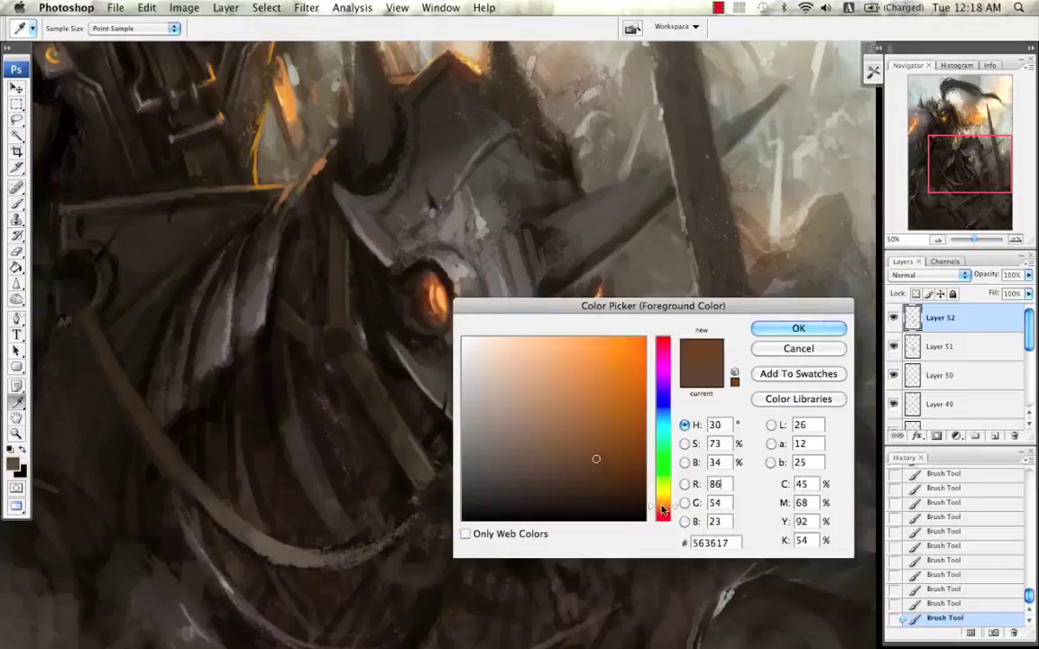
key(Return)
key(bracketleft)
key(bracketleft)
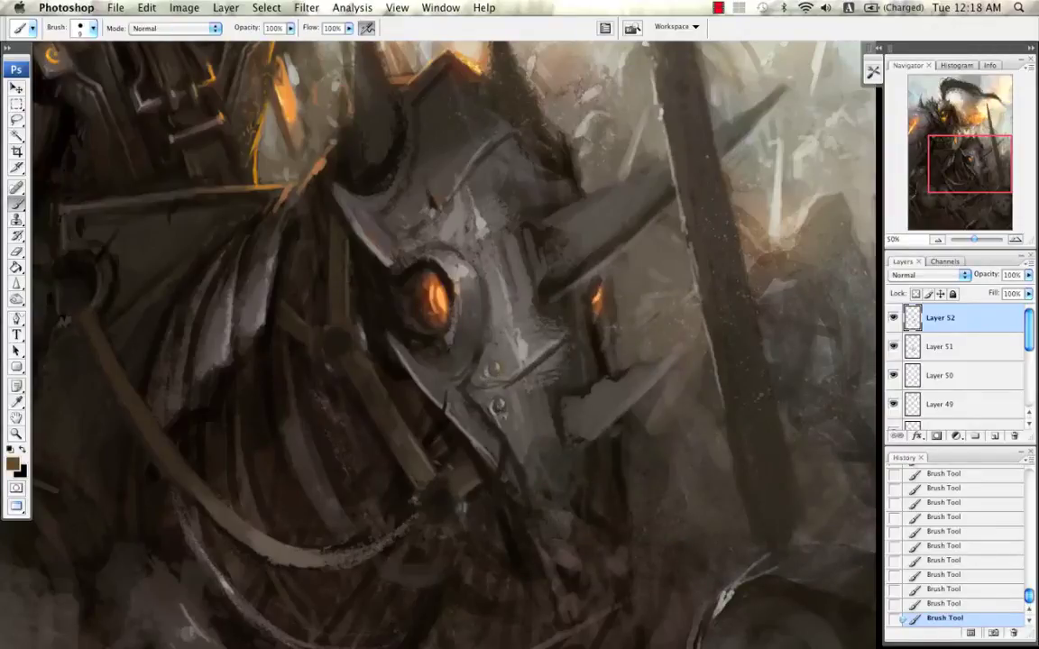
Step: Rework the armour beneath the horse's glowing eye in sampled tones with varying brush sizes, undoing the last stroke beside the eye
key(bracketright)
key(bracketright)
alt+click(423, 339)
drag(424, 340, 441, 346)
alt+click(420, 347)
key(bracketleft)
key(bracketleft)
key(bracketleft)
alt+click(460, 271)
mouse_move(461, 330)
mouse_down()
mouse_move(453, 352)
mouse_move(470, 347)
mouse_up()
key(super+z)
Step: Refine the horse's nose plate and the armour around its eye in sampled greys with an 8 to 9 px brush
alt+click(507, 328)
key(bracketright)
key(bracketright)
key(bracketleft)
alt+click(538, 314)
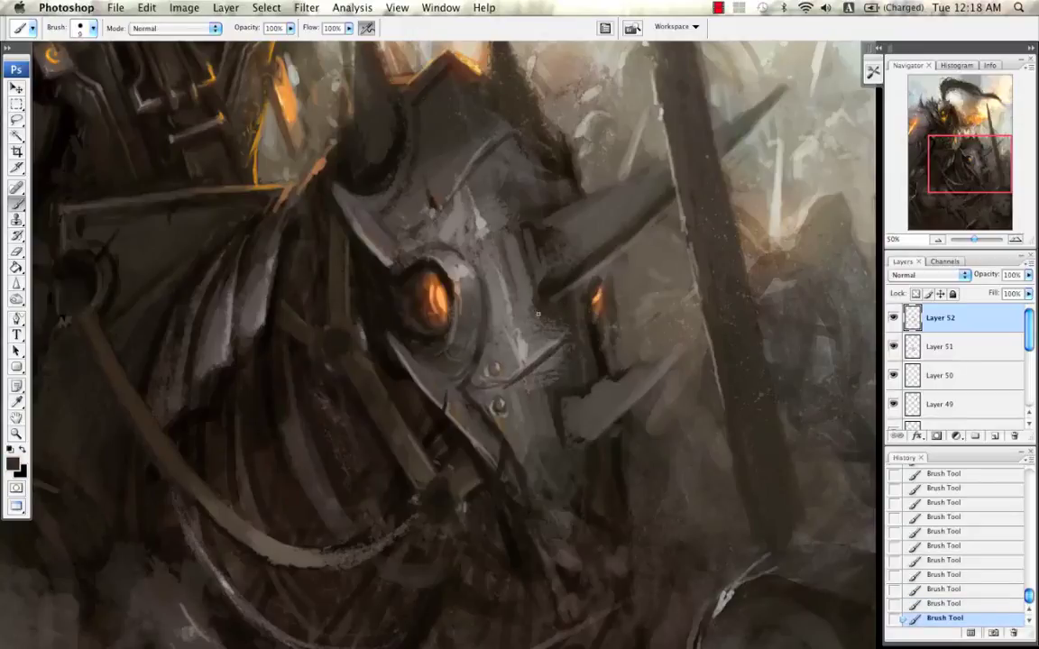
drag(450, 281, 459, 296)
alt+click(437, 206)
alt+click(501, 318)
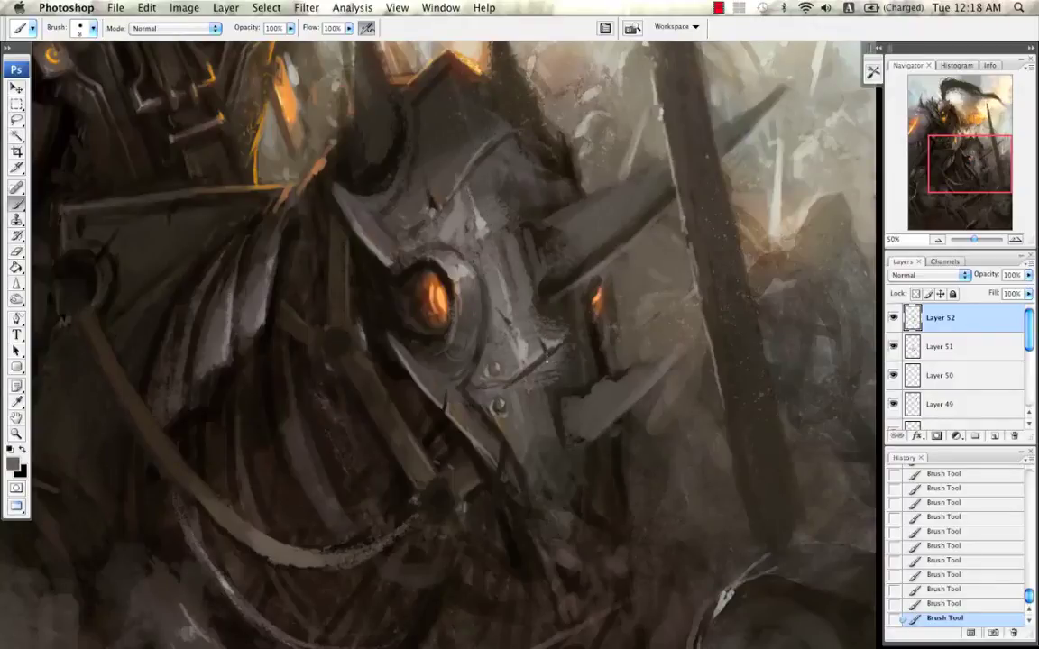
Step: Paint fine grey scratches and edge highlights around the crack on the horse's muzzle with a 7 px brush
mouse_move(577, 371)
mouse_down()
mouse_move(586, 353)
mouse_move(533, 366)
mouse_up()
alt+click(533, 343)
key([)
drag(591, 350, 575, 371)
drag(523, 323, 556, 391)
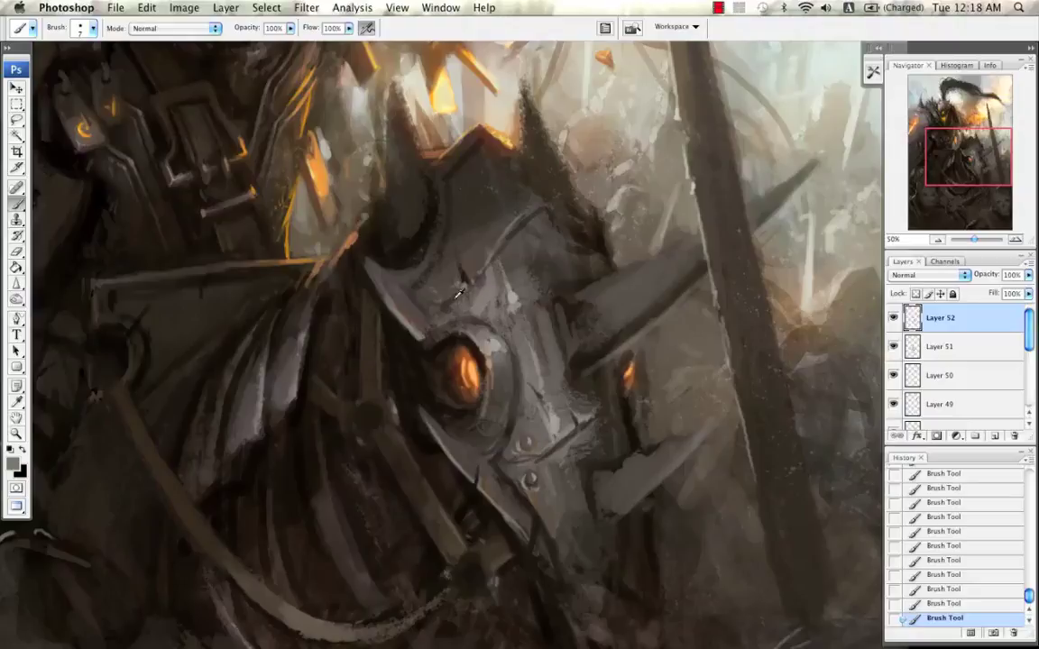
Step: Paint a small rivet on the face plate above the horse's eye in sampled grey with a 6 px brush
alt+click(427, 277)
alt+click(446, 263)
drag(505, 219, 508, 238)
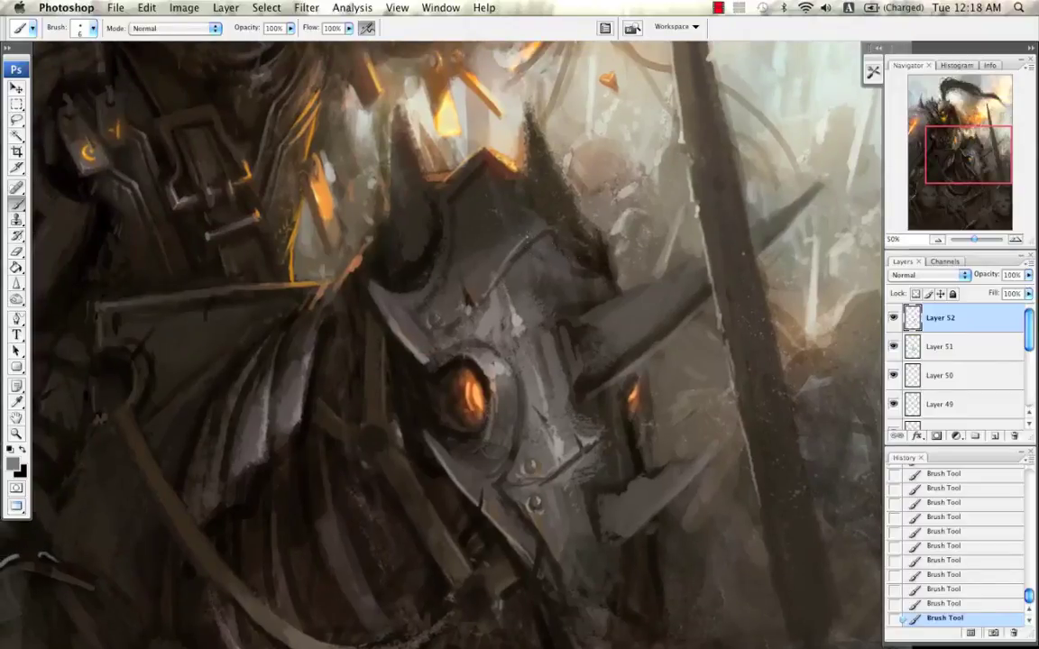
drag(512, 252, 499, 222)
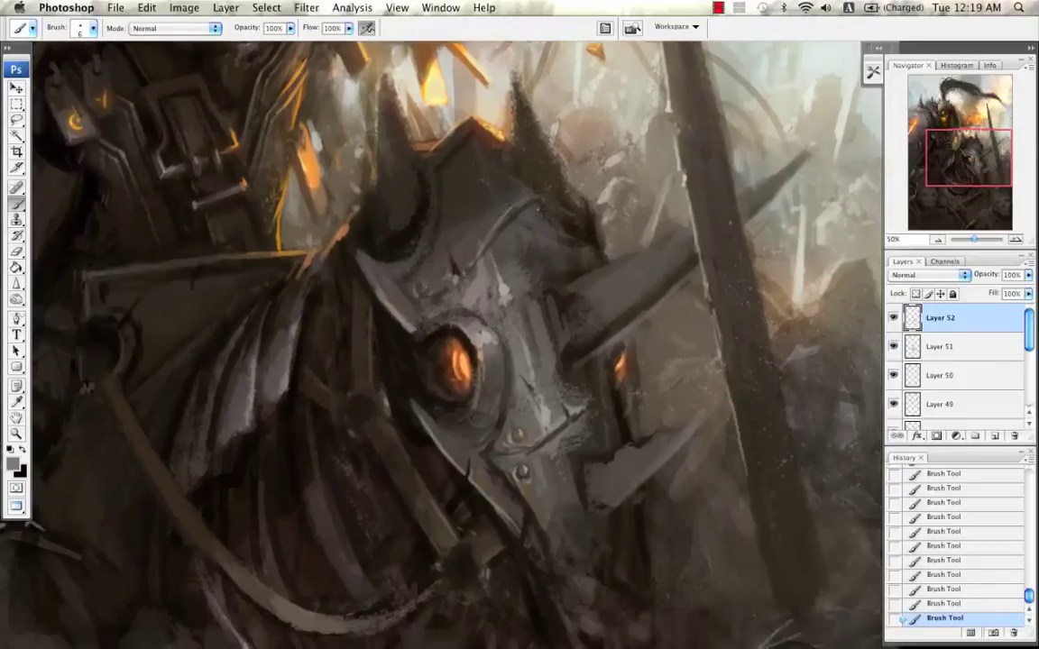
Step: Flip the canvas horizontally to check the whole composition
click(943, 241)
click(942, 241)
click(942, 241)
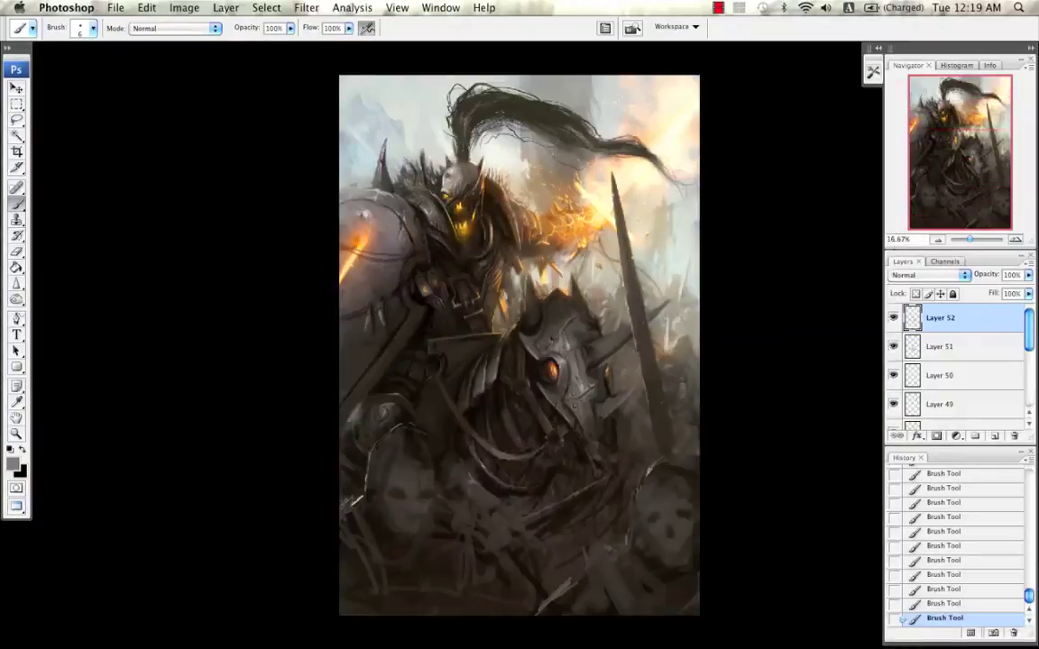
key(super+shift+h)
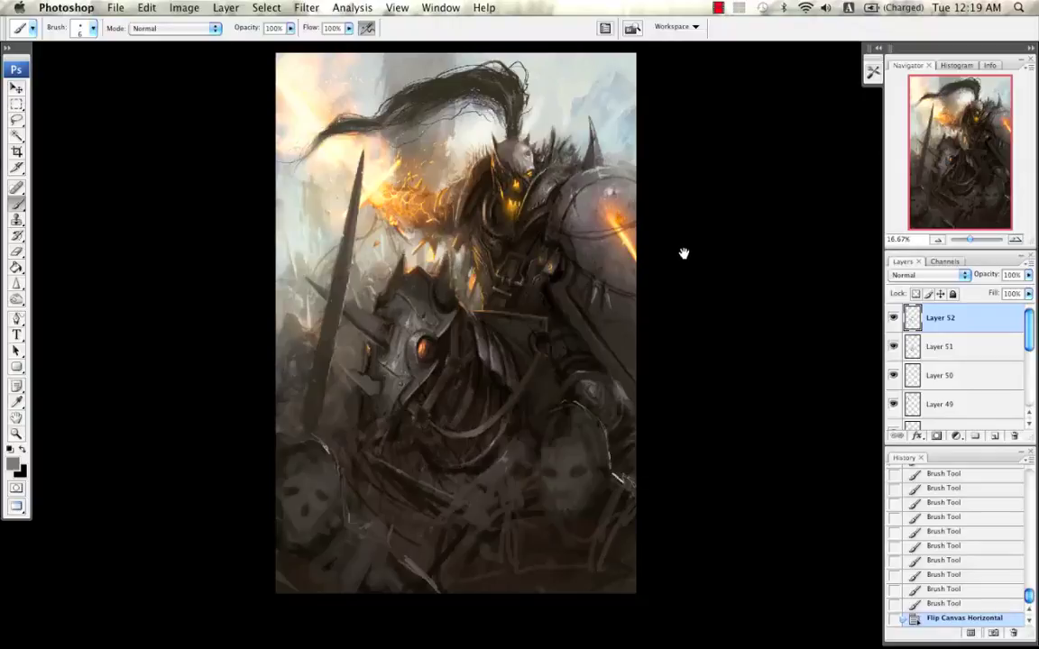
drag(684, 253, 648, 234)
Step: Block in the lower foreground corner in dark grey with a textured 200 px brush, undoing the last stroke
alt+click(567, 318)
key(])
key(])
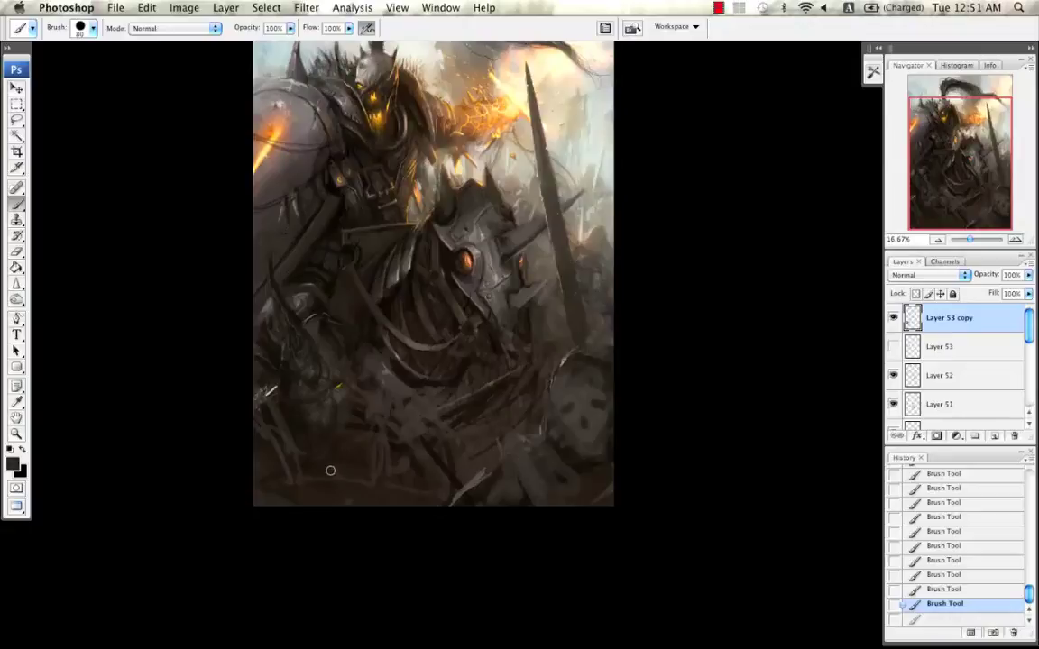
right_click(334, 536)
key(bracketright)
key(bracketright)
key(bracketright)
key(bracketright)
key(bracketright)
drag(353, 482, 385, 510)
mouse_move(305, 455)
mouse_down()
mouse_move(330, 484)
mouse_move(283, 491)
mouse_up()
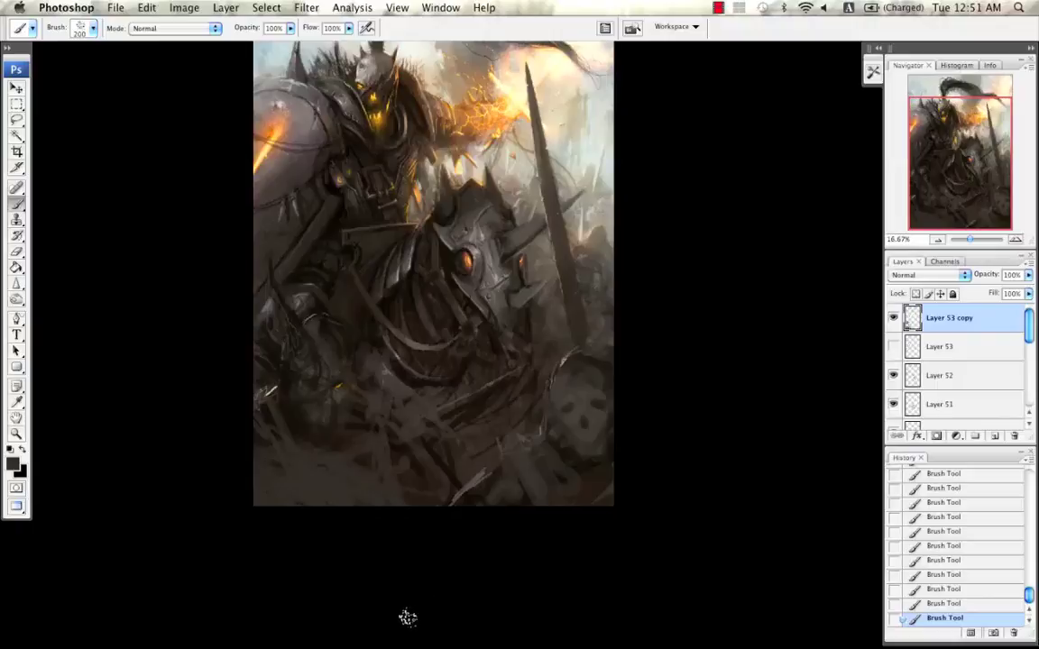
key(ctrl+z)
Step: Flip the canvas horizontally
drag(431, 450, 388, 507)
key(super+l)
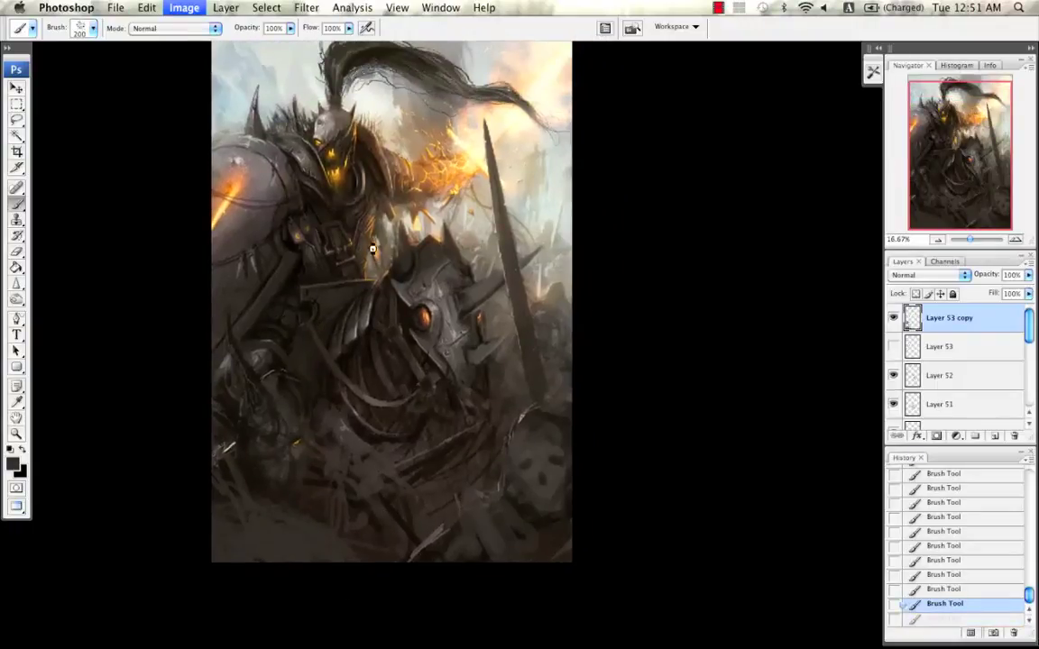
mouse_move(405, 280)
mouse_down()
mouse_move(409, 290)
mouse_move(414, 247)
mouse_up()
Step: Paint the light curved rim of a shield in the lower foreground corner with a reduced textured brush in a sampled light grey
key(bracketleft)
alt+click(550, 113)
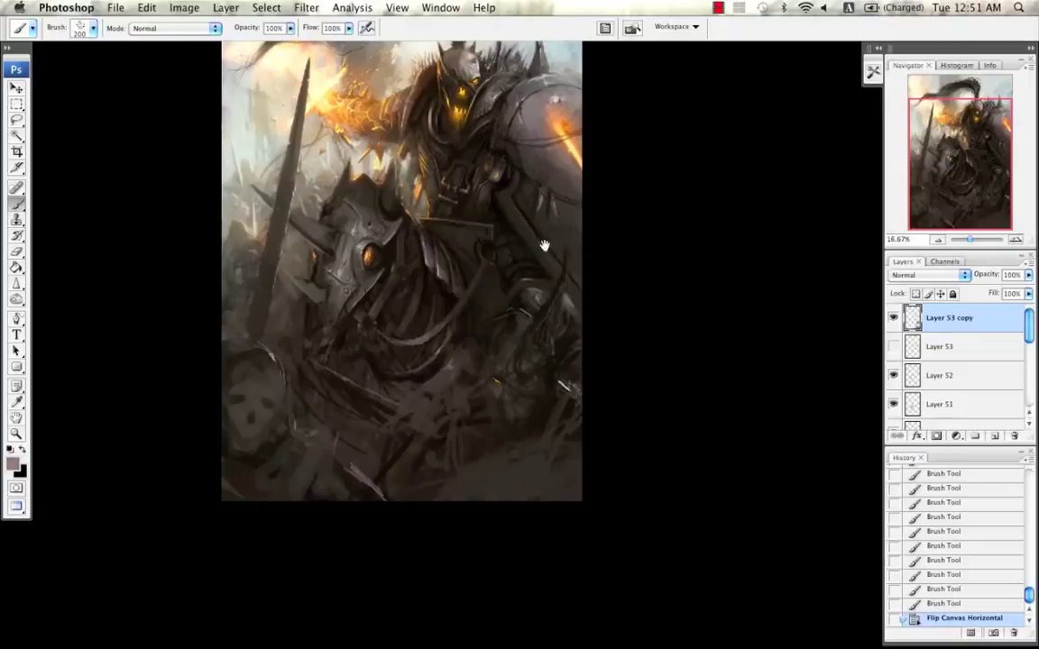
drag(546, 252, 556, 223)
key(bracketleft)
key(bracketleft)
key(bracketleft)
key(bracketleft)
key(bracketleft)
key(bracketleft)
key(bracketleft)
mouse_move(592, 409)
mouse_down()
mouse_move(550, 408)
mouse_move(561, 383)
mouse_up()
mouse_move(572, 403)
mouse_down()
mouse_move(586, 380)
mouse_move(573, 384)
mouse_up()
drag(554, 405, 563, 386)
Step: Shade around and inside the foreground shield in a sampled near-black with a textured 80 to 125 px brush, undoing one stroke
alt+click(545, 399)
key(bracketright)
key(bracketright)
drag(505, 455, 525, 443)
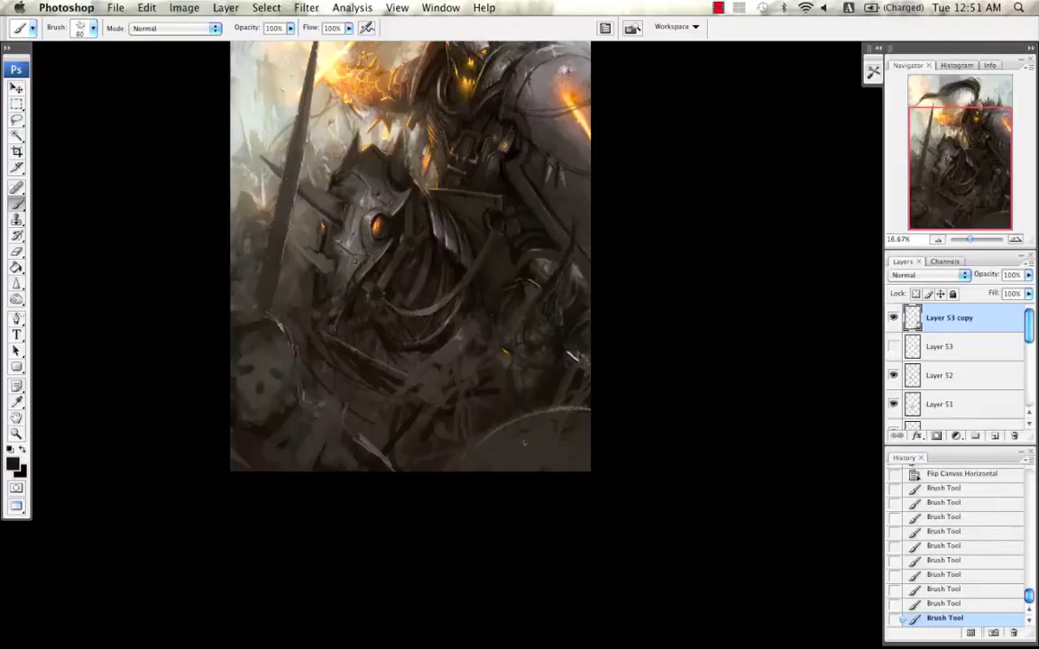
mouse_move(469, 493)
mouse_down()
mouse_move(605, 433)
mouse_move(559, 466)
mouse_move(523, 457)
mouse_up()
key(super+z)
key(bracketright)
key(bracketright)
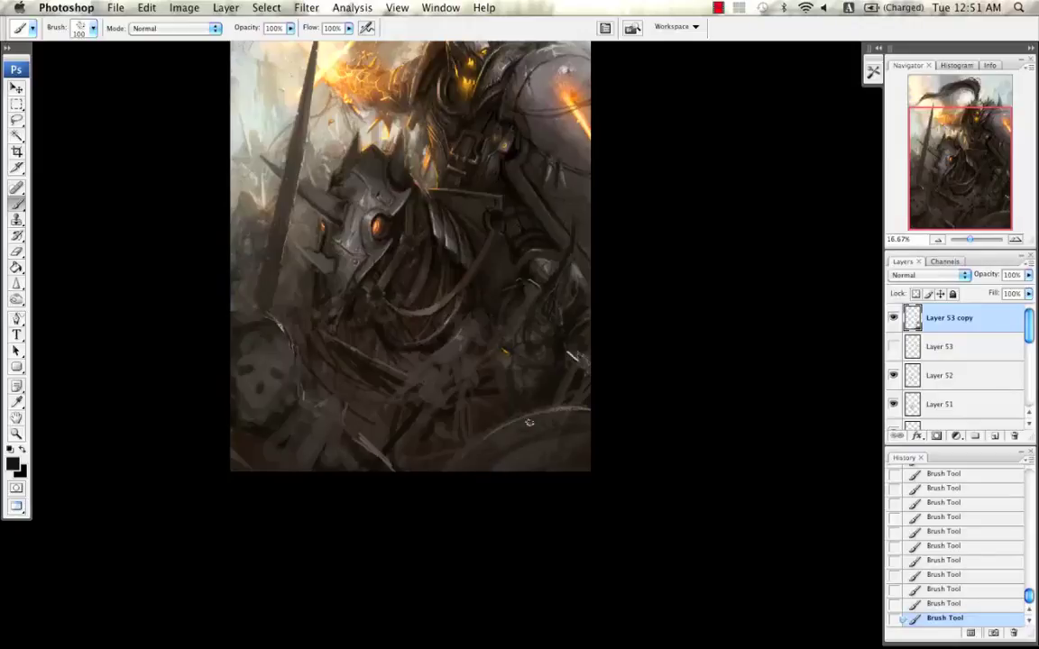
key(bracketright)
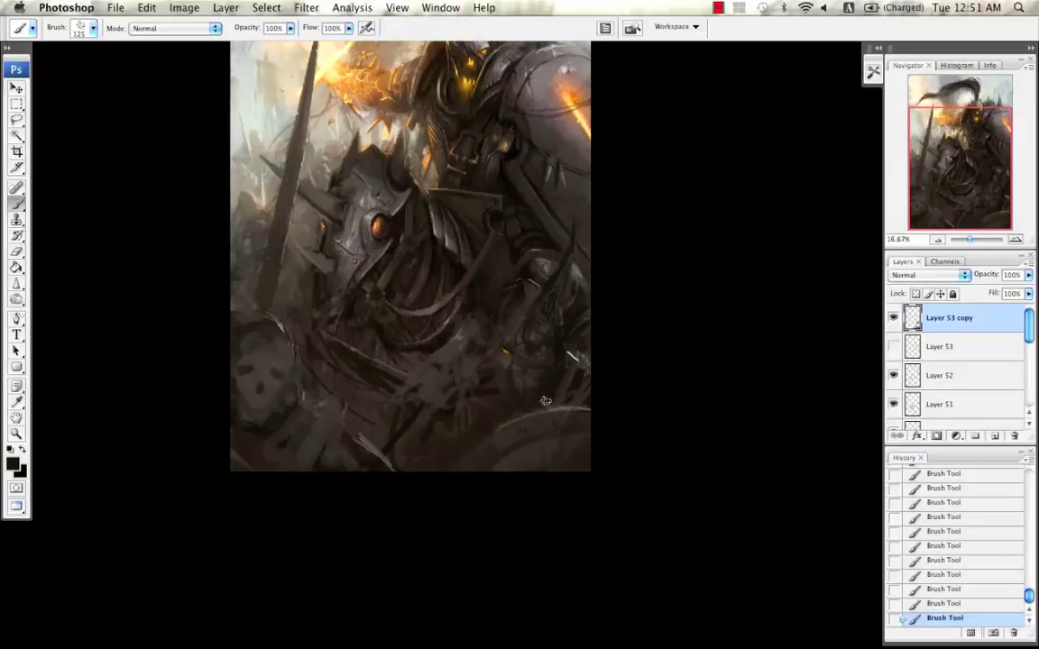
Step: Step back through the last two shading strokes near the shield and restore them
key(super+z)
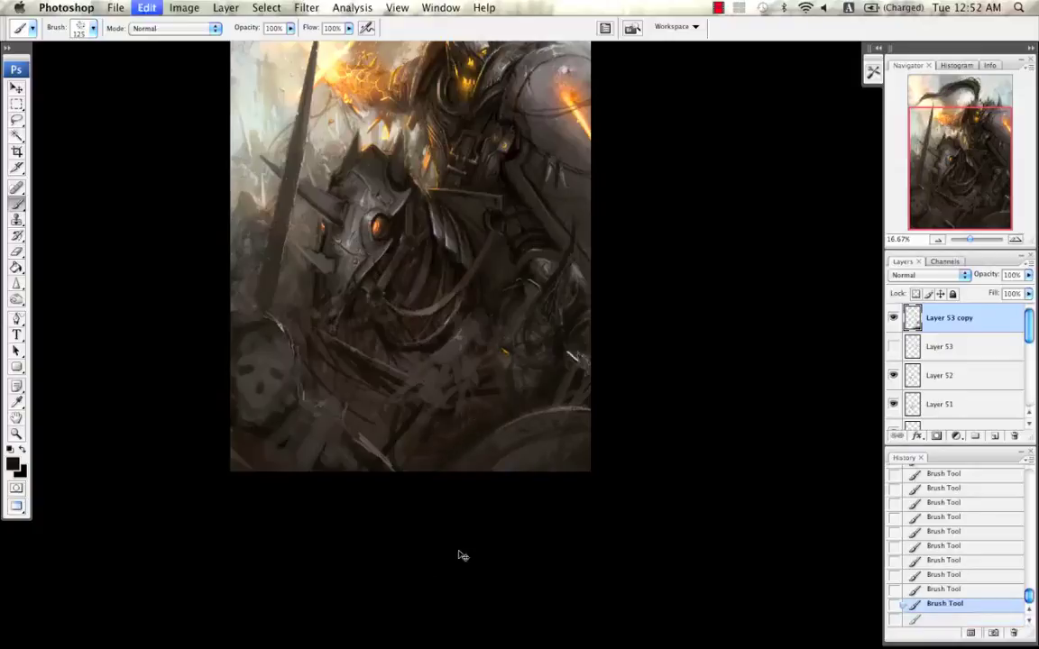
key(super+alt+z)
key(bracketleft)
key(bracketleft)
key(bracketleft)
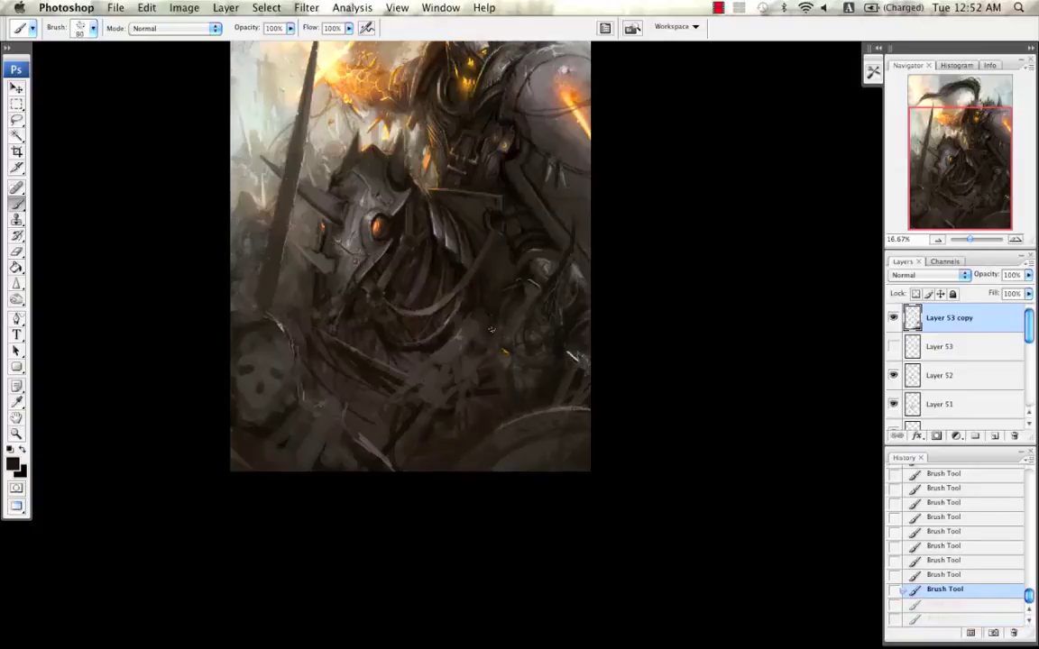
key(super+shift+z)
key(super+shift+z)
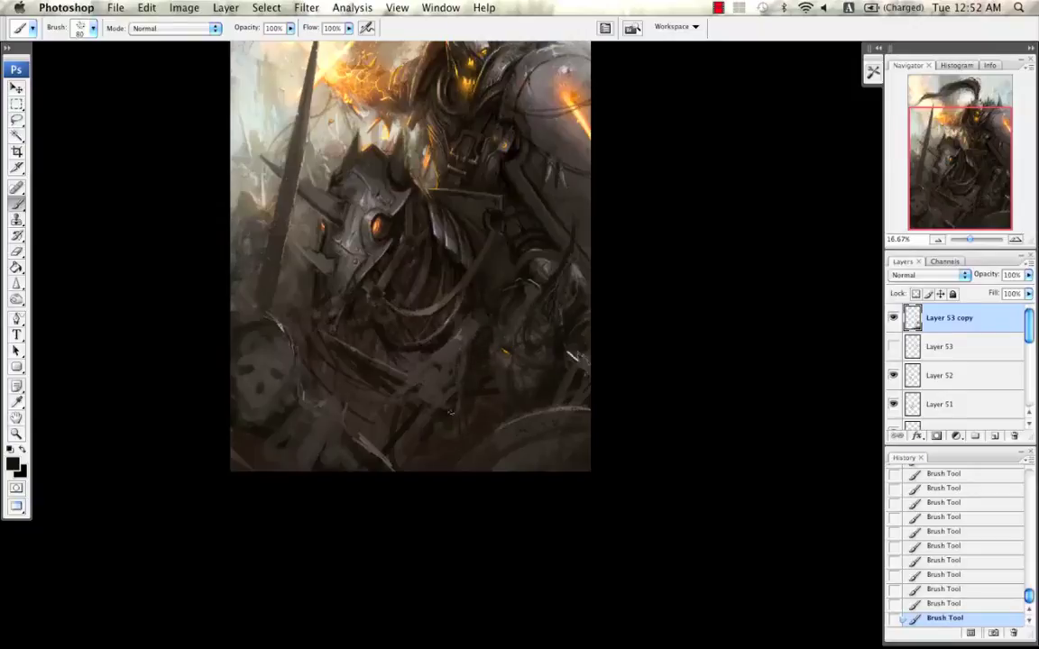
Step: Darken the debris beside the shield and add light accents in a sampled tone near the bright mark at the canvas edge
drag(482, 406, 433, 455)
alt+click(526, 410)
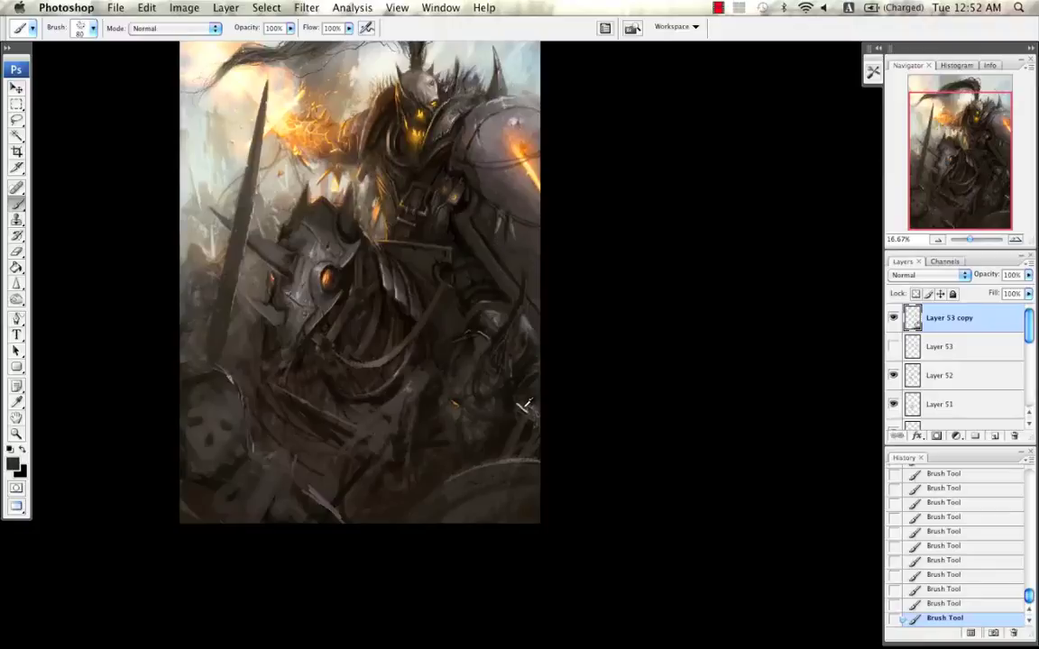
alt+click(523, 409)
alt+click(521, 409)
key([)
drag(533, 384, 543, 391)
Step: Step back through the recent foreground brush strokes
key(ctrl+z)
key(ctrl+z)
key(ctrl+alt+z)
key(ctrl+alt+z)
key(ctrl+alt+z)
key(ctrl+alt+z)
key(ctrl+alt+z)
key(ctrl+alt+z)
key(ctrl+alt+z)
key(ctrl+alt+z)
key(ctrl+alt+z)
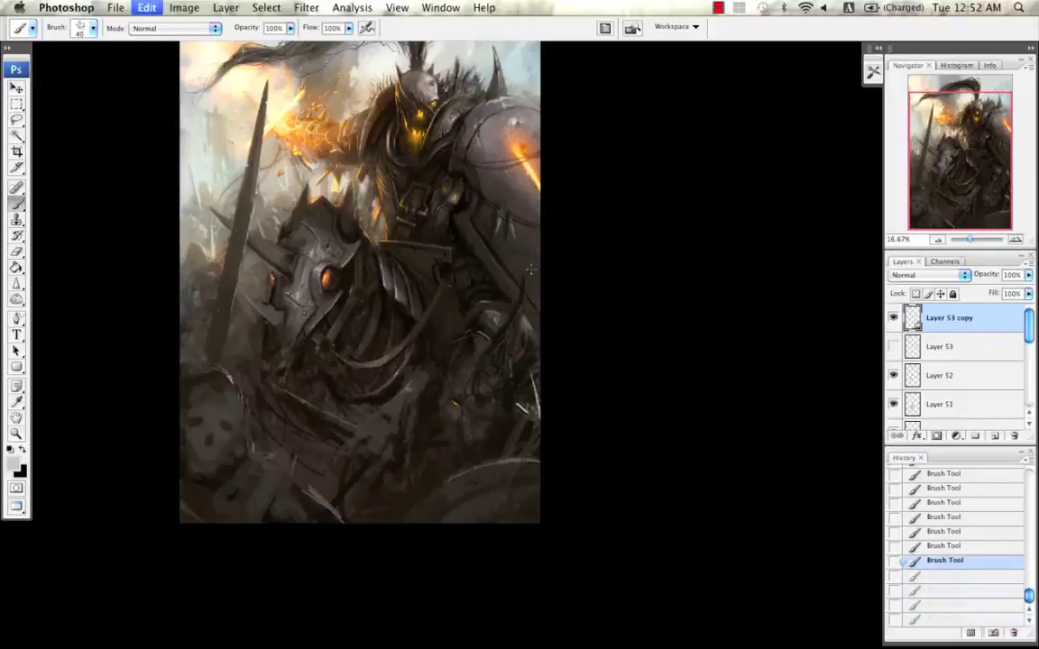
drag(514, 429, 422, 402)
Step: Sample a light grey for a 25 px textured brush and restore the reverted foreground strokes
alt+click(445, 97)
key([)
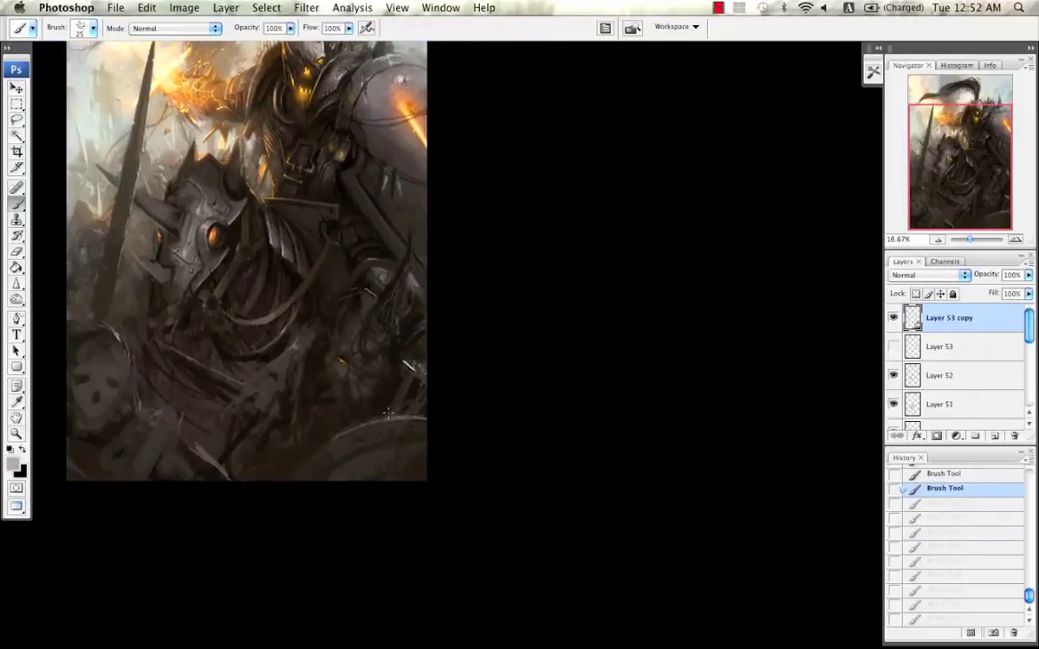
key(ctrl+shift+z)
key(ctrl+shift+z)
key(ctrl+shift+z)
key(ctrl+shift+z)
key(ctrl+shift+z)
key(ctrl+shift+z)
key(ctrl+shift+z)
key(ctrl+shift+z)
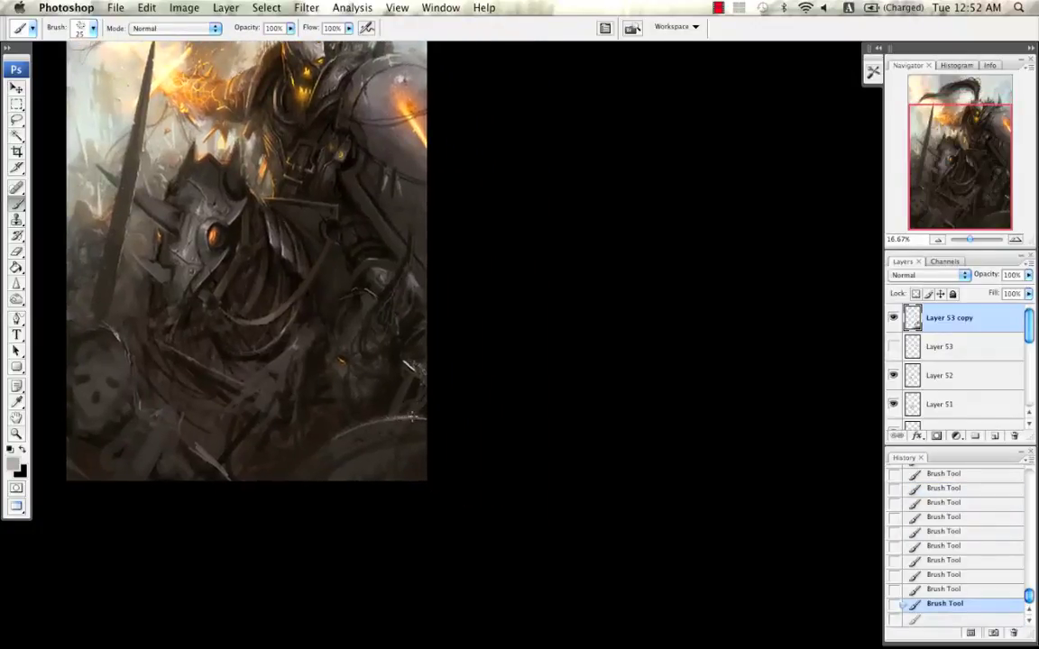
key(ctrl+shift+z)
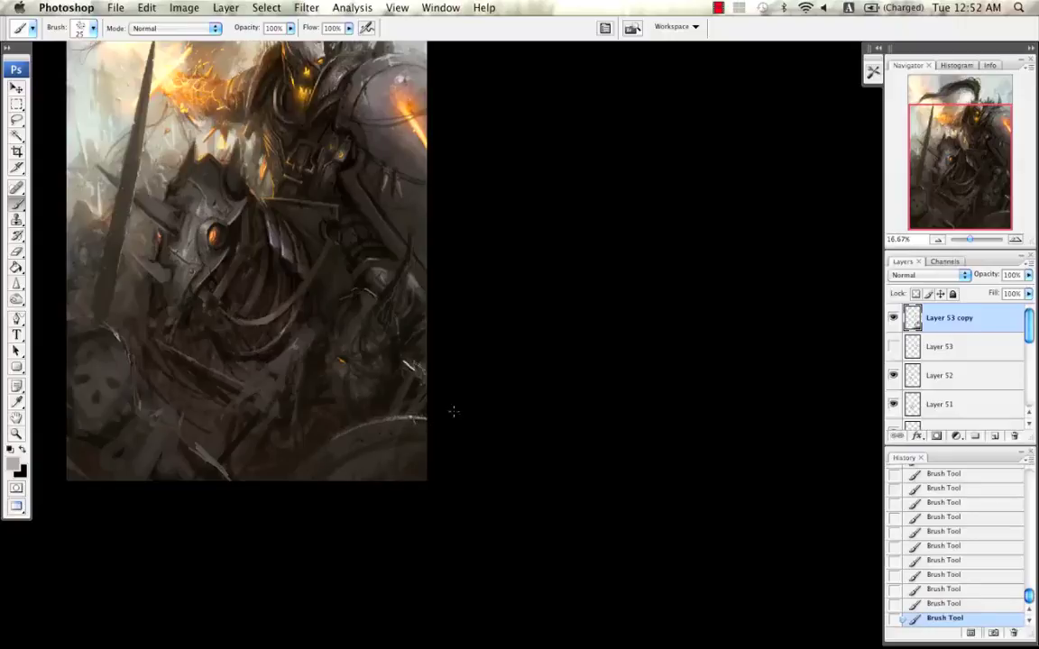
Step: Undo the last three strokes on the horned creature beside the rider's leg
scroll(440, 385, left, 3)
scroll(441, 385, up, 2)
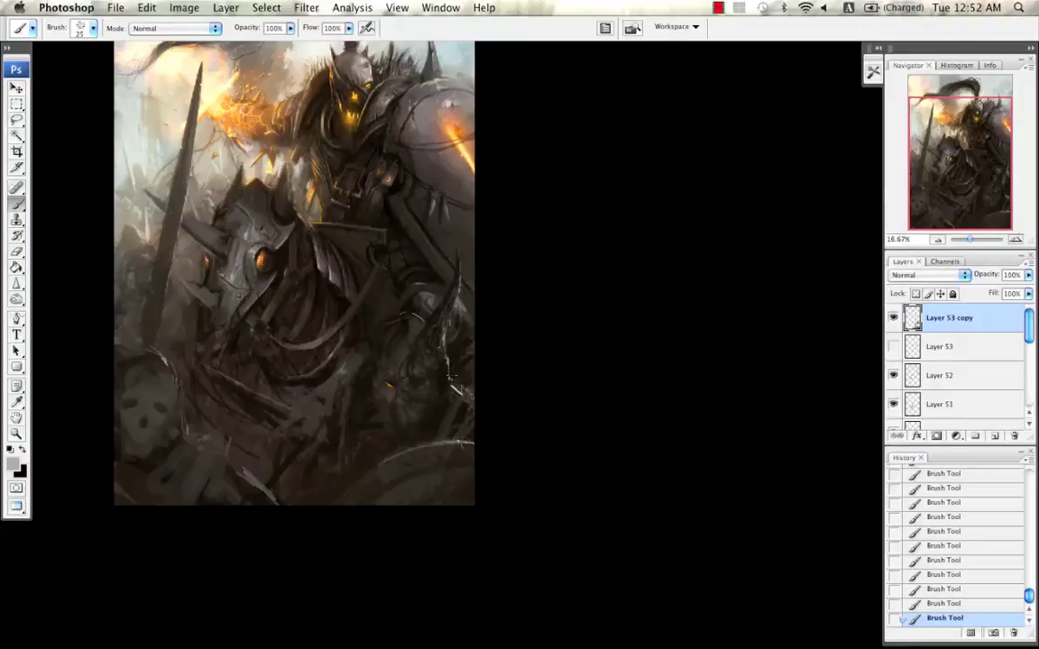
key(alt+super+z)
key(alt+super+z)
key(alt+super+z)
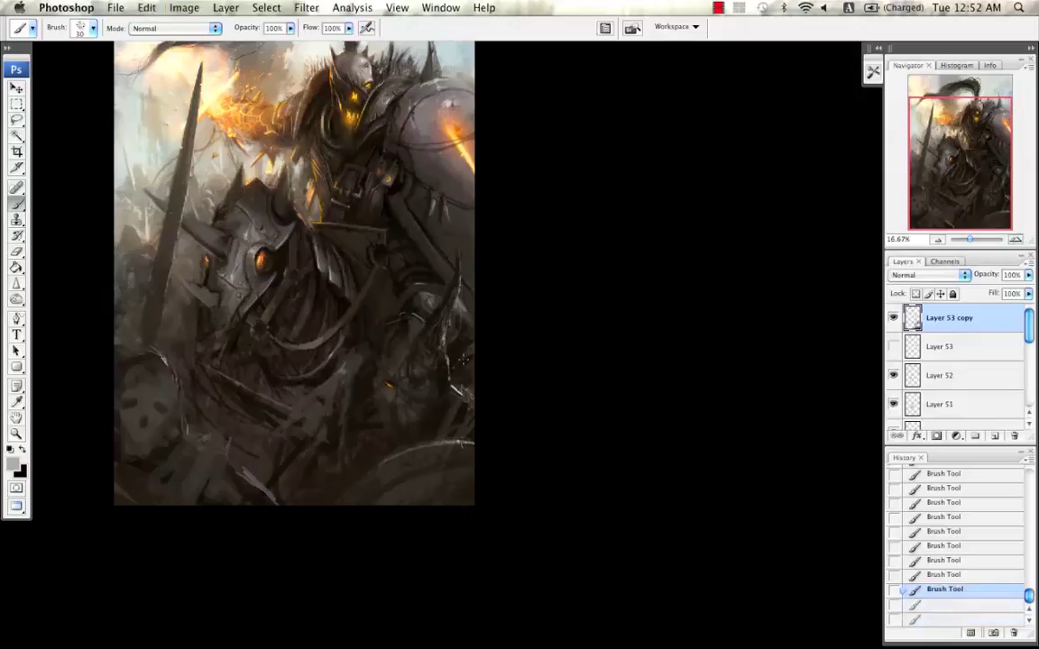
Step: Switch to a hard round 19 px brush and sample a grey from the rider's large shoulder armour
right_click(462, 349)
double_click(484, 447)
drag(464, 309, 504, 341)
alt+click(474, 173)
alt+click(475, 160)
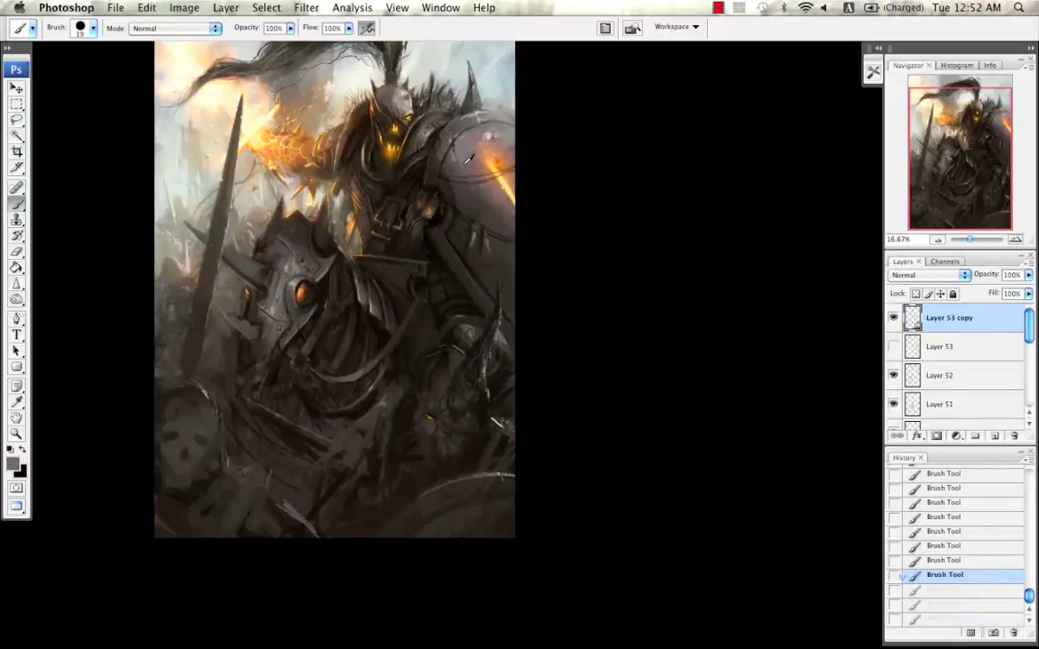
drag(475, 162, 484, 124)
Step: Restore the highlight strokes on the horned creature and take back only the last one
key(super+shift+z)
key(super+shift+z)
key(super+shift+z)
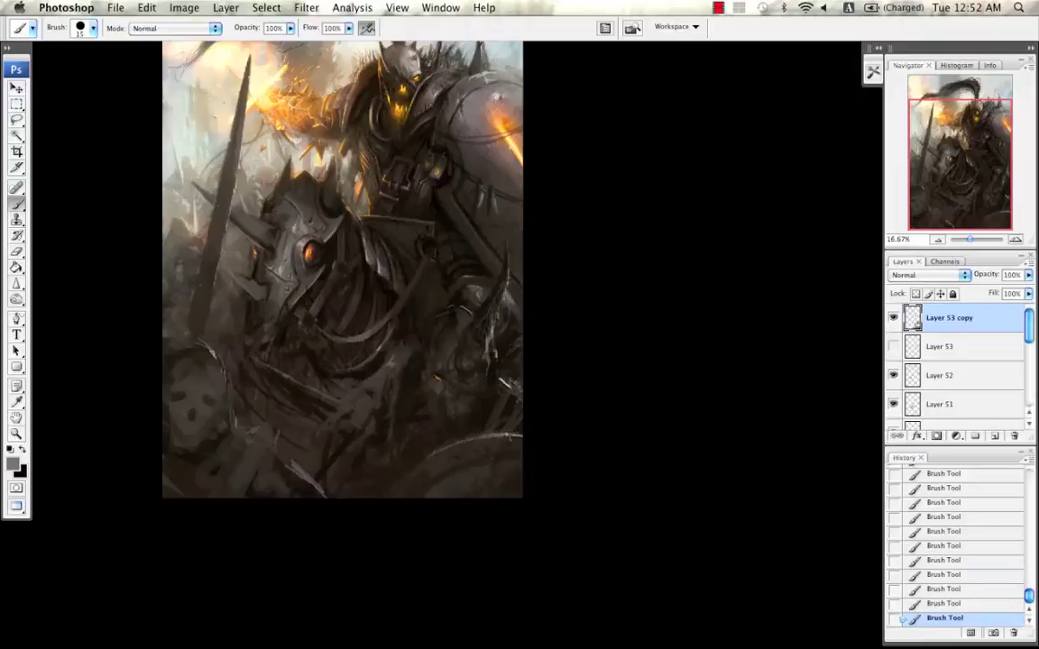
key(super+alt+z)
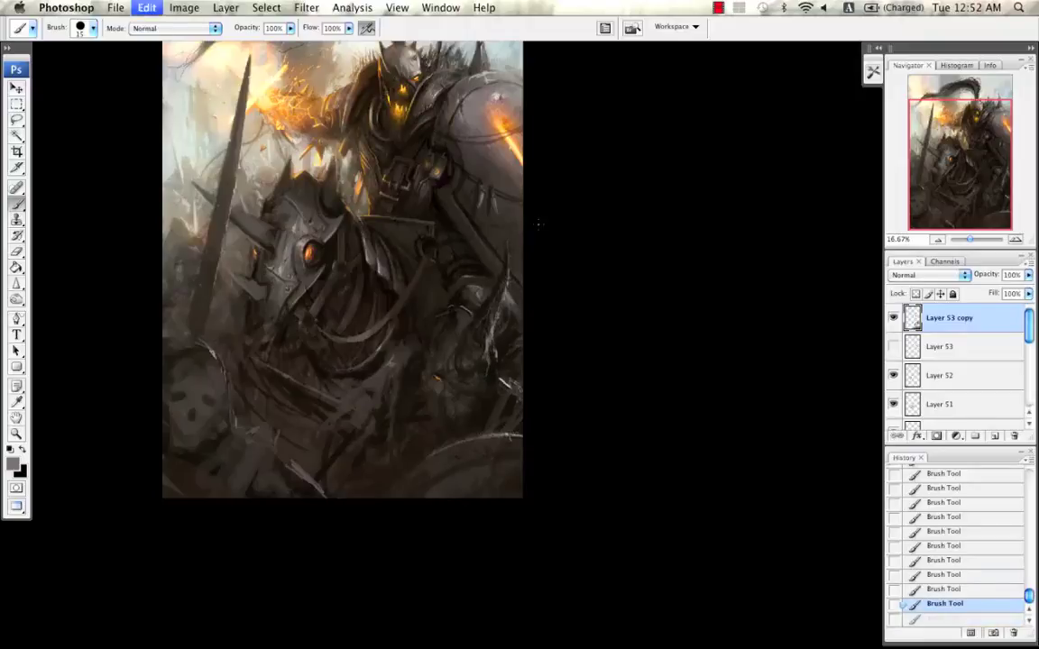
Step: Flip the canvas horizontally and touch up the horned creature in a sampled purplish grey with a 20 px brush
key(super+f)
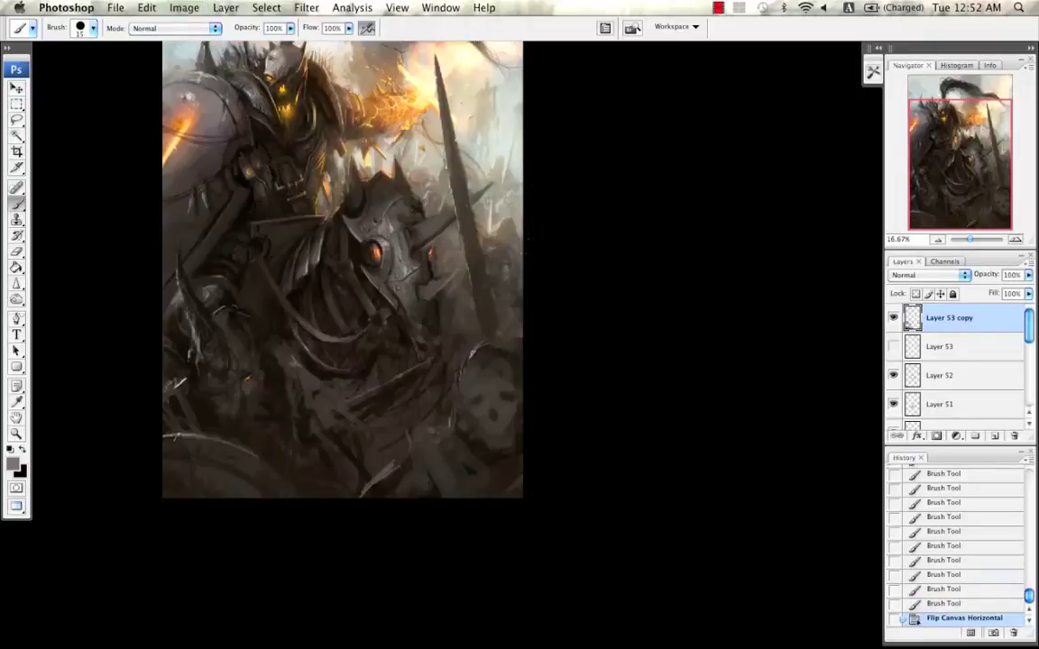
drag(471, 300, 500, 313)
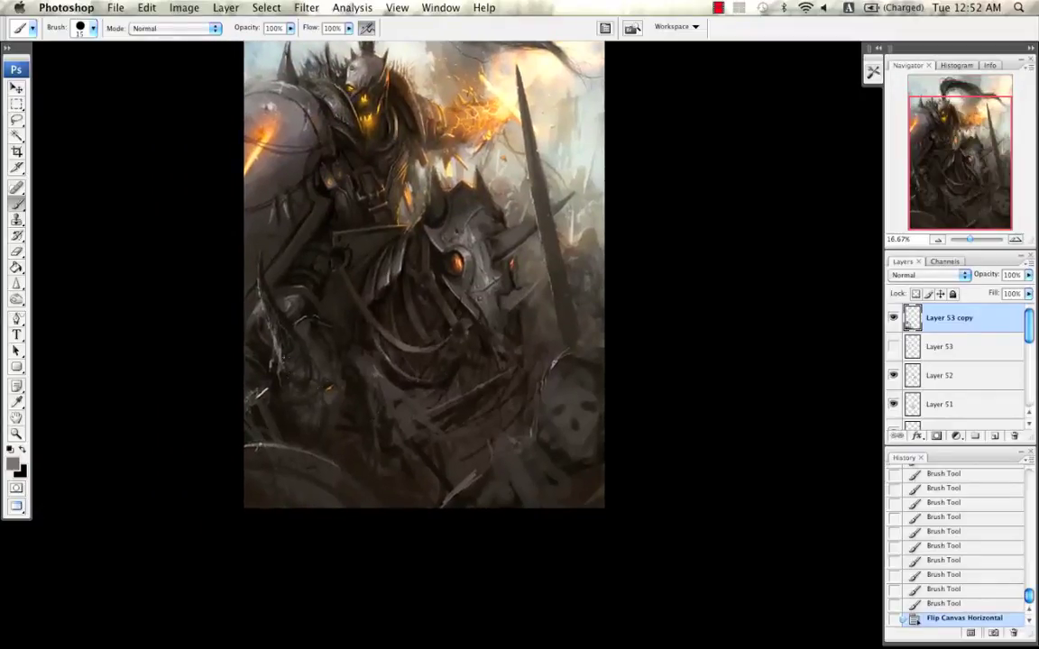
drag(303, 308, 319, 366)
alt+click(288, 227)
alt+click(281, 226)
drag(313, 277, 314, 264)
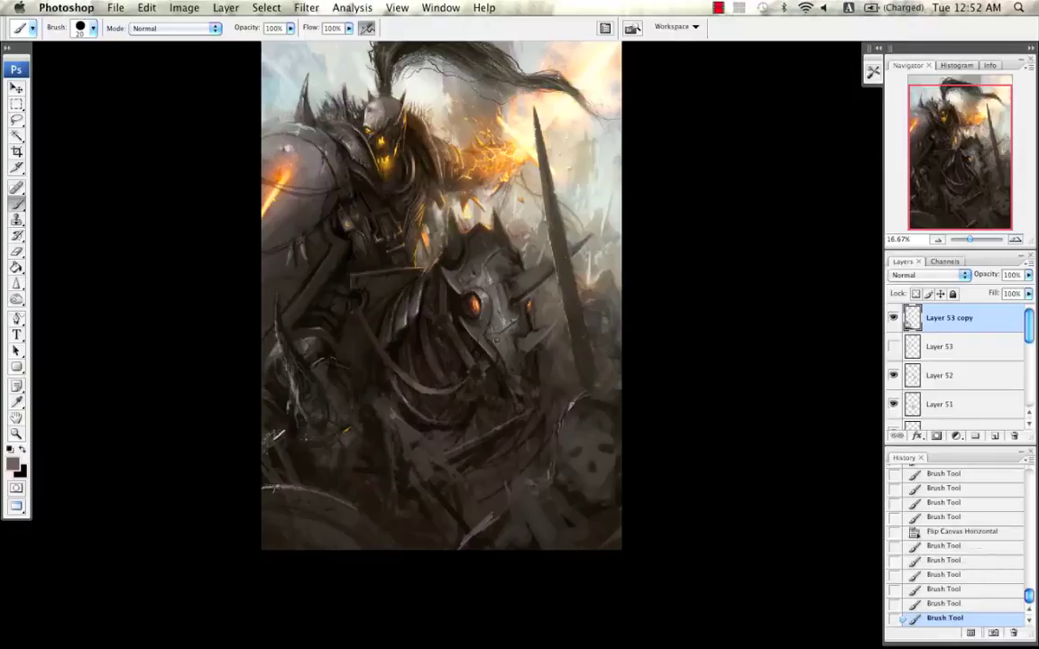
Step: Try grey strokes below the horned creature's face and toward the shield rim with a 25 px brush
mouse_move(298, 426)
mouse_down()
mouse_move(308, 448)
mouse_move(290, 473)
mouse_up()
mouse_move(294, 451)
mouse_down()
mouse_move(305, 473)
mouse_move(346, 501)
mouse_up()
drag(338, 487, 348, 503)
key(super+alt+z)
key(super+alt+z)
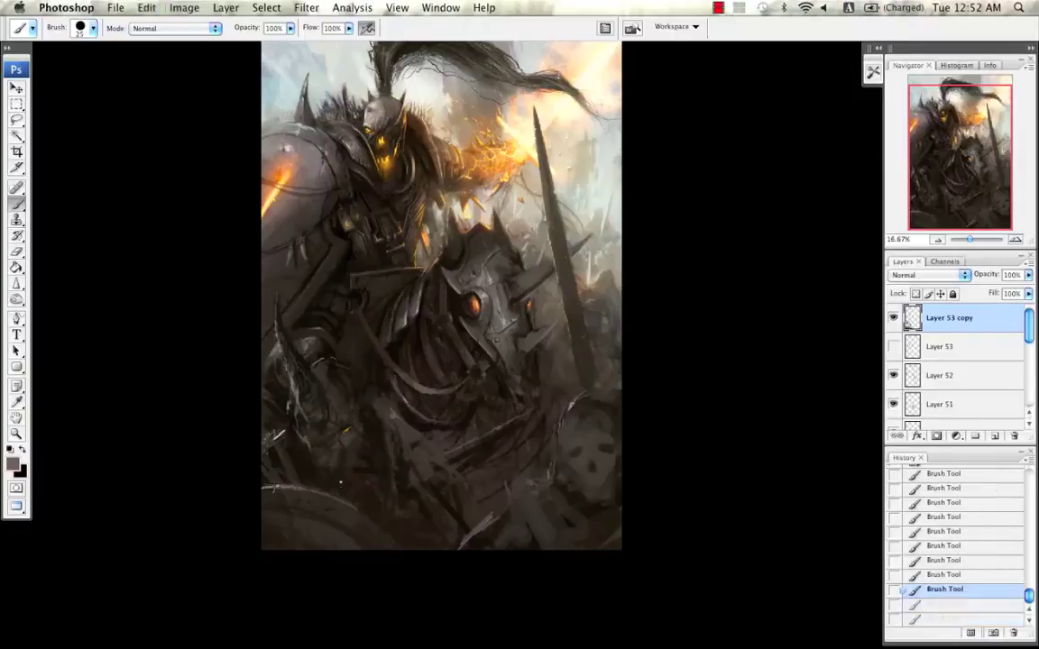
key(alt+super+z)
key(alt+super+z)
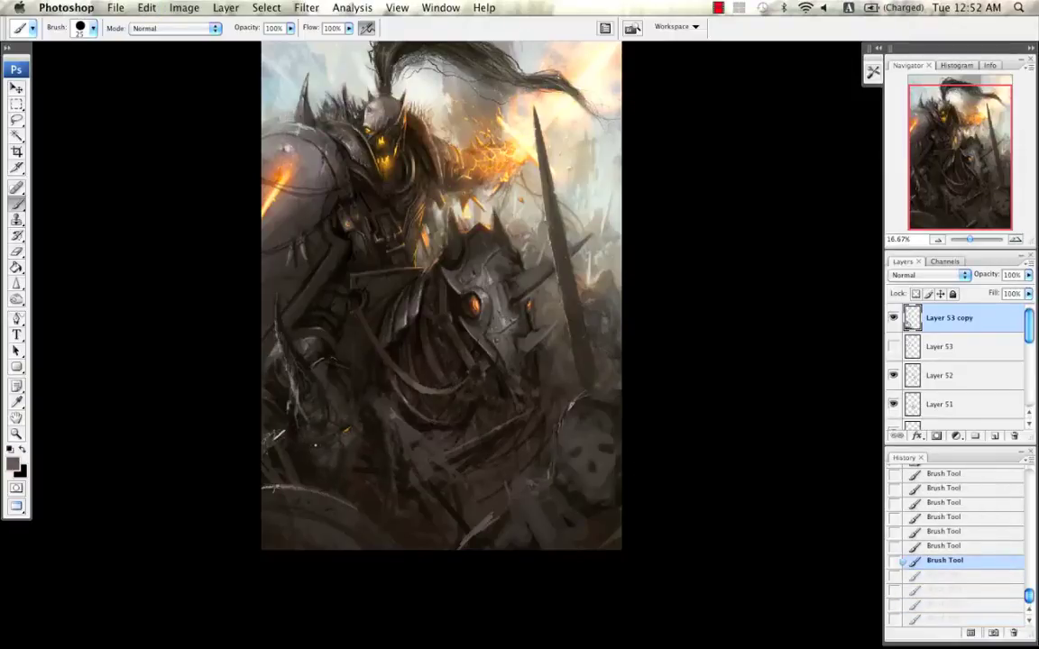
Step: Paint grey strokes down the horned creature's face and along the nearby canvas edge with a 20 to 25 px brush
key(bracketright)
drag(297, 410, 305, 431)
drag(299, 416, 312, 443)
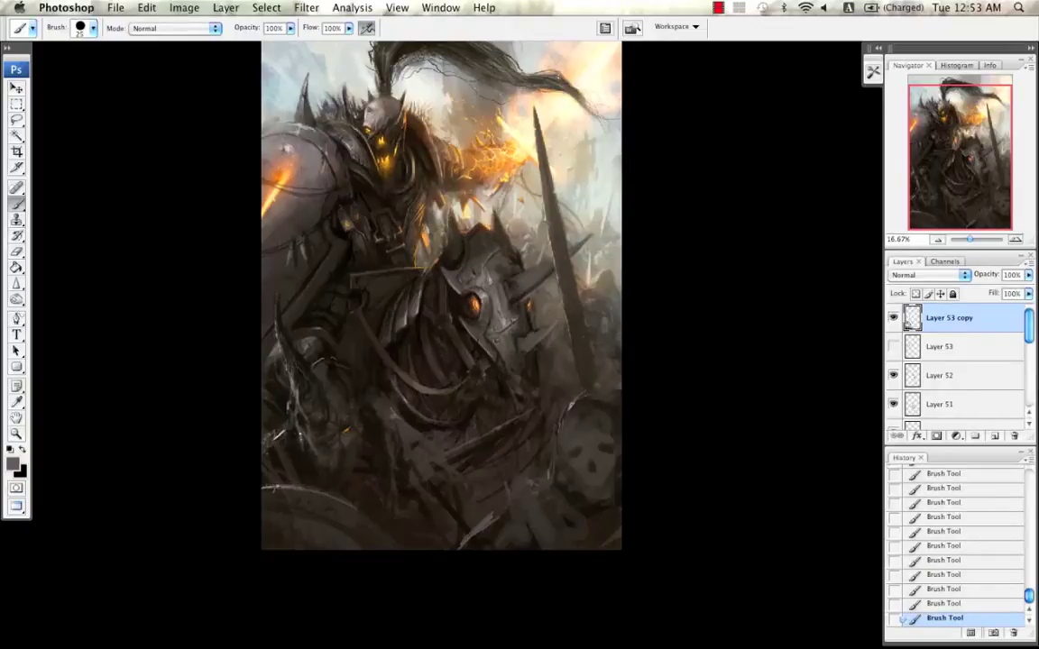
drag(268, 387, 272, 402)
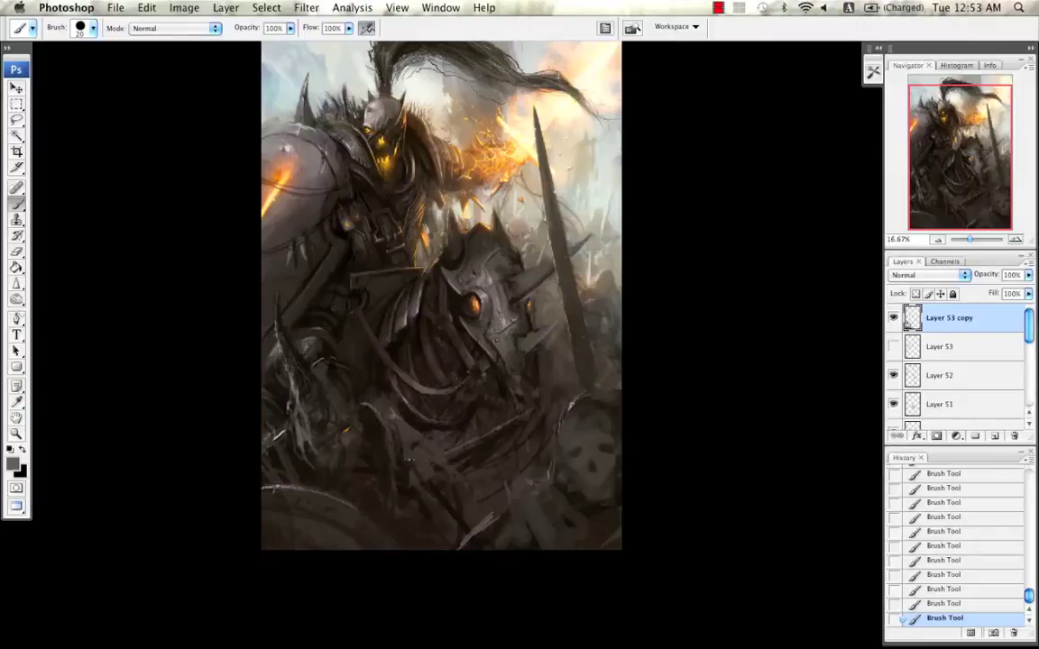
Step: Sample a near-black foreground tone for a 40 px brush and flip the canvas horizontally
alt+click(384, 448)
alt+click(331, 510)
key(bracketleft)
key(bracketleft)
key(bracketleft)
key(super+shift+h)
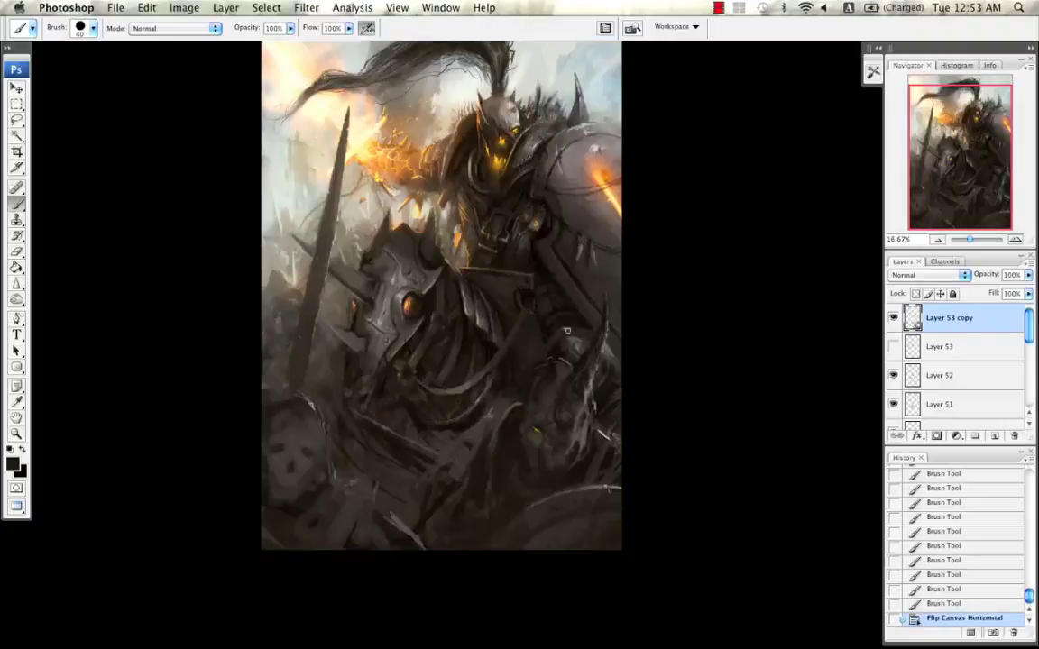
Step: Paint near-black strokes above the horned creature's brow with a 45 px brush
drag(567, 330, 550, 334)
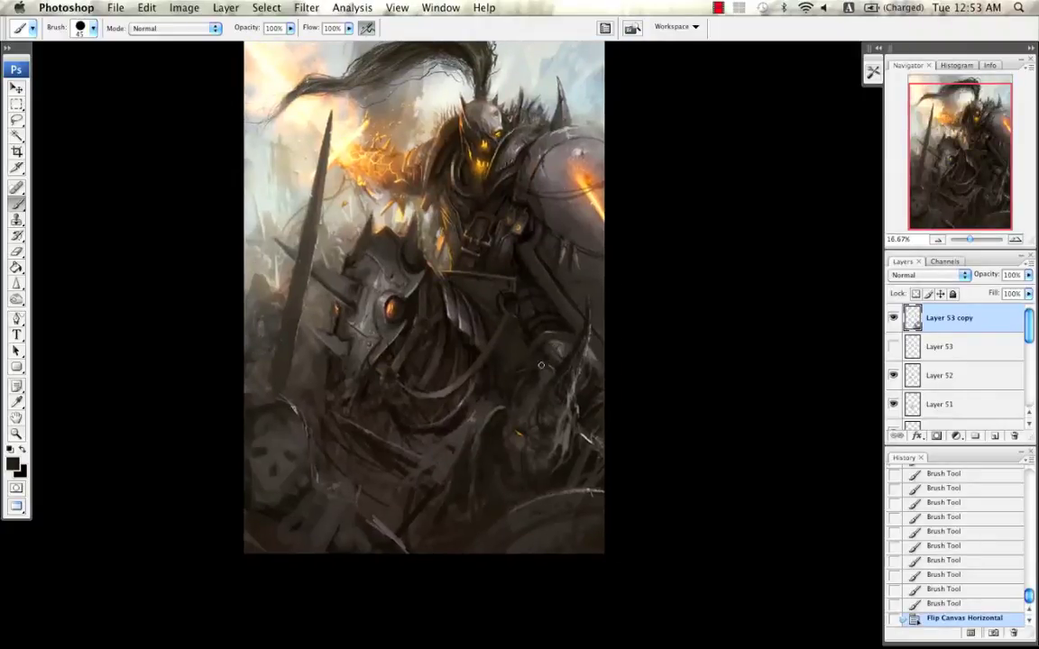
drag(521, 385, 541, 379)
drag(523, 384, 544, 377)
drag(525, 382, 547, 374)
Step: Add short accent strokes along the top of the horned creature's brow with a 15 px brush
click(1014, 240)
scroll(739, 295, right, 5)
scroll(739, 295, down, 2)
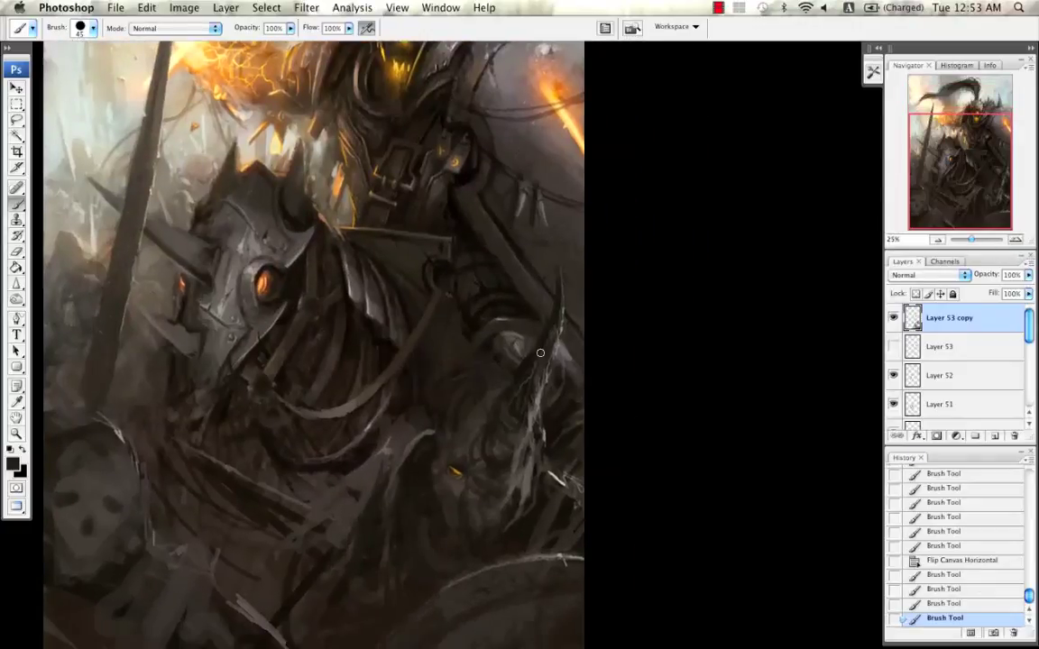
key(bracketleft)
key(bracketleft)
key(bracketleft)
drag(491, 379, 510, 384)
drag(502, 375, 508, 382)
drag(497, 377, 509, 383)
Step: Sample a near-black tone near the creature's brow and darken around its face with a 40 to 20 px brush
alt+click(492, 357)
key(bracketright)
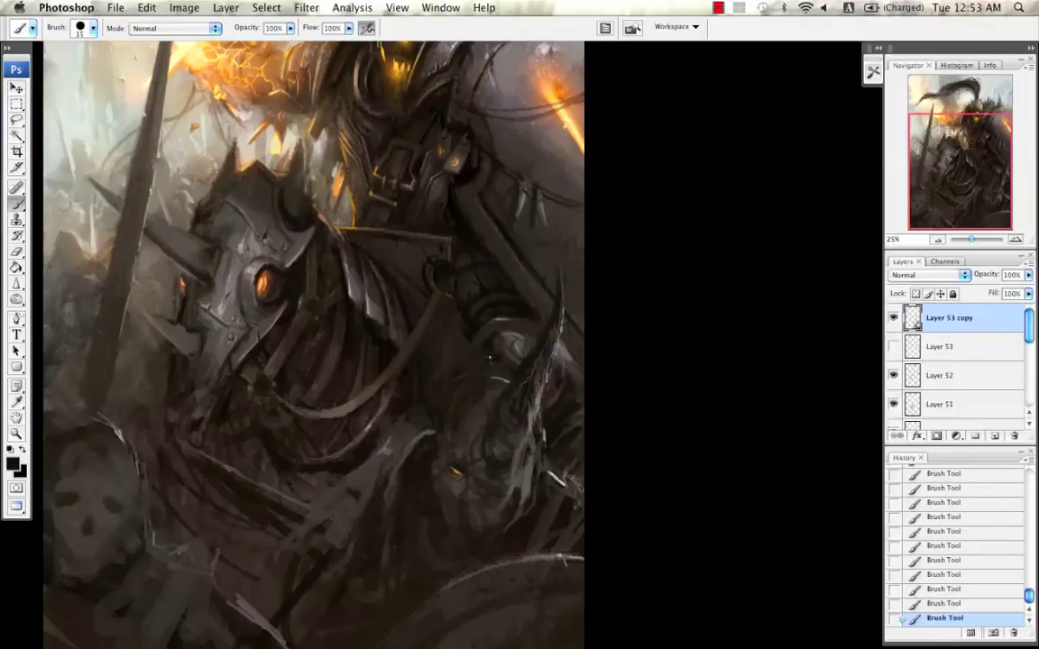
key(bracketright)
key(bracketright)
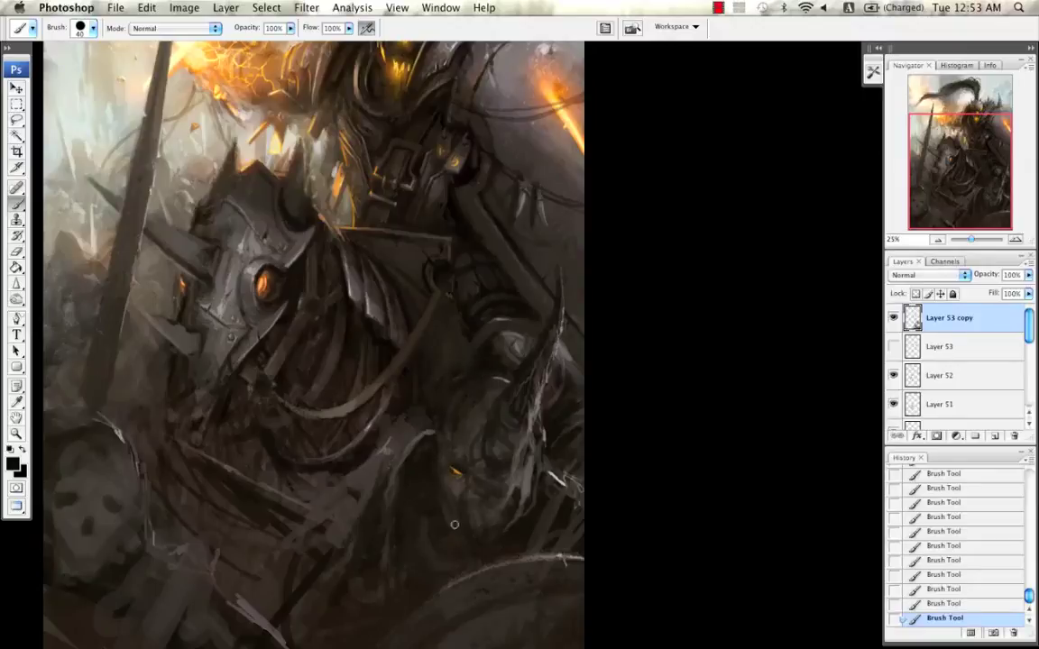
drag(450, 491, 413, 408)
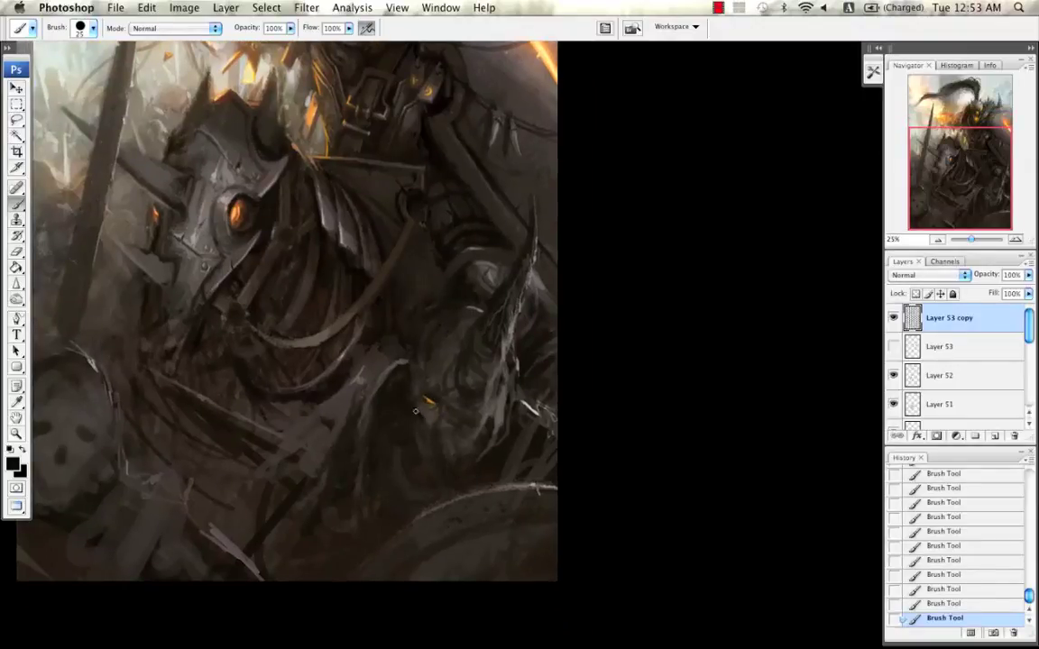
drag(449, 362, 454, 315)
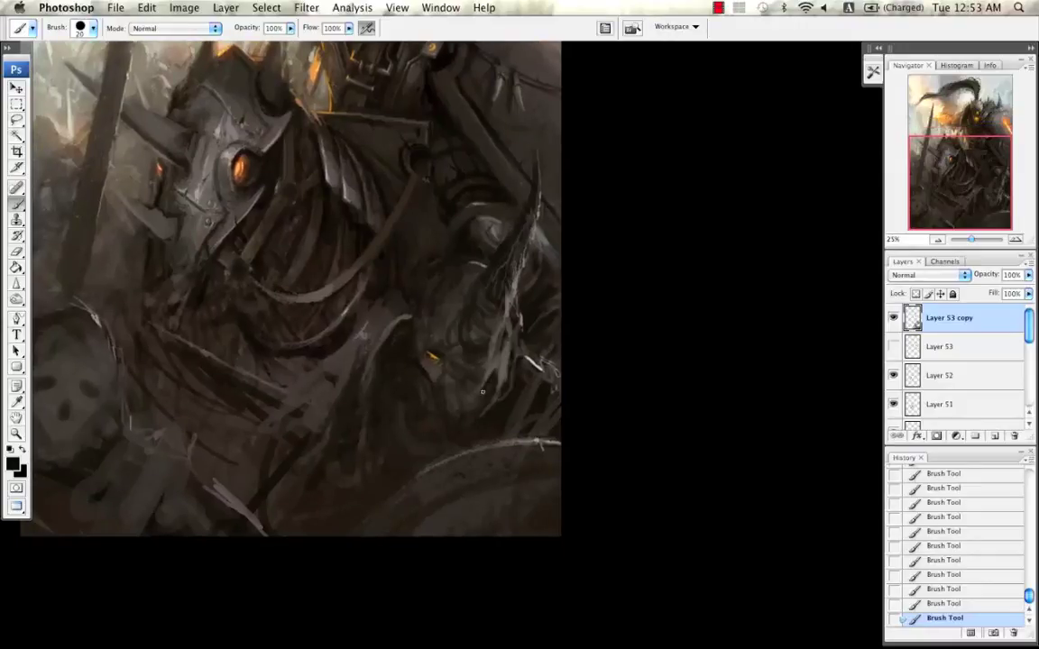
Step: Sample nearby greys and paint strokes over the creature's horn, brow and cheek with a brush of up to 35 px
alt+click(522, 323)
key([)
drag(541, 284, 544, 332)
mouse_move(530, 271)
mouse_down()
mouse_move(547, 313)
mouse_move(536, 305)
mouse_move(533, 333)
mouse_move(464, 297)
mouse_move(461, 256)
mouse_up()
alt+click(437, 319)
alt+click(540, 188)
key(])
mouse_move(549, 276)
mouse_down()
mouse_move(549, 227)
mouse_move(566, 241)
mouse_move(535, 382)
mouse_up()
drag(480, 300, 494, 322)
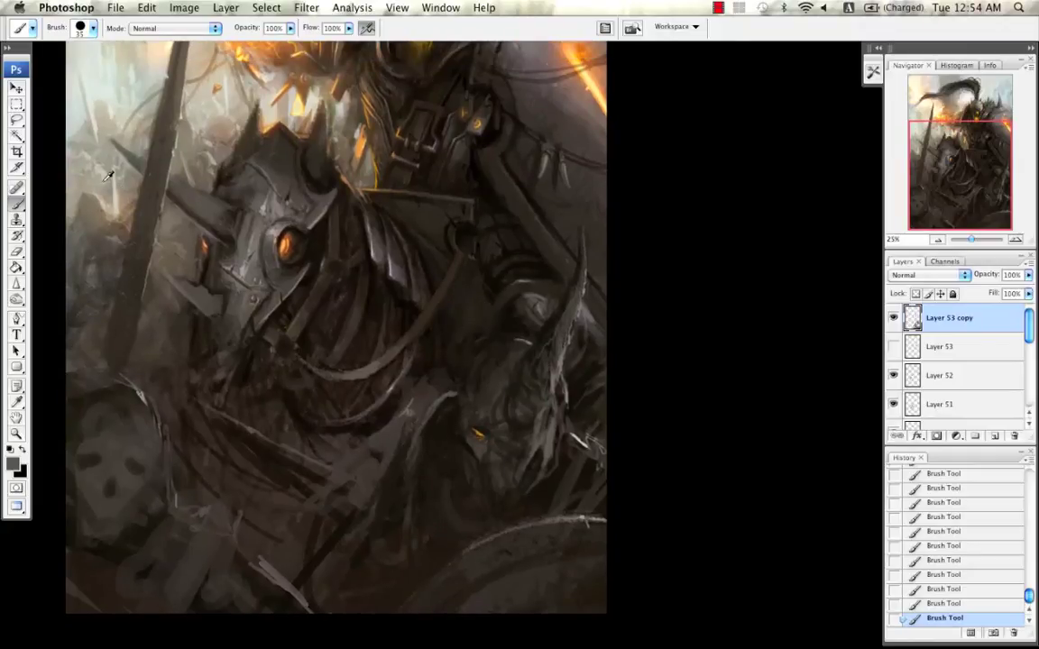
Step: Try fine light strands along the creature's horn and cheek with a 6 px brush in a pale grey sampled from the misty background
alt+click(104, 180)
key([)
key([)
key(bracketleft)
key(bracketleft)
key(bracketleft)
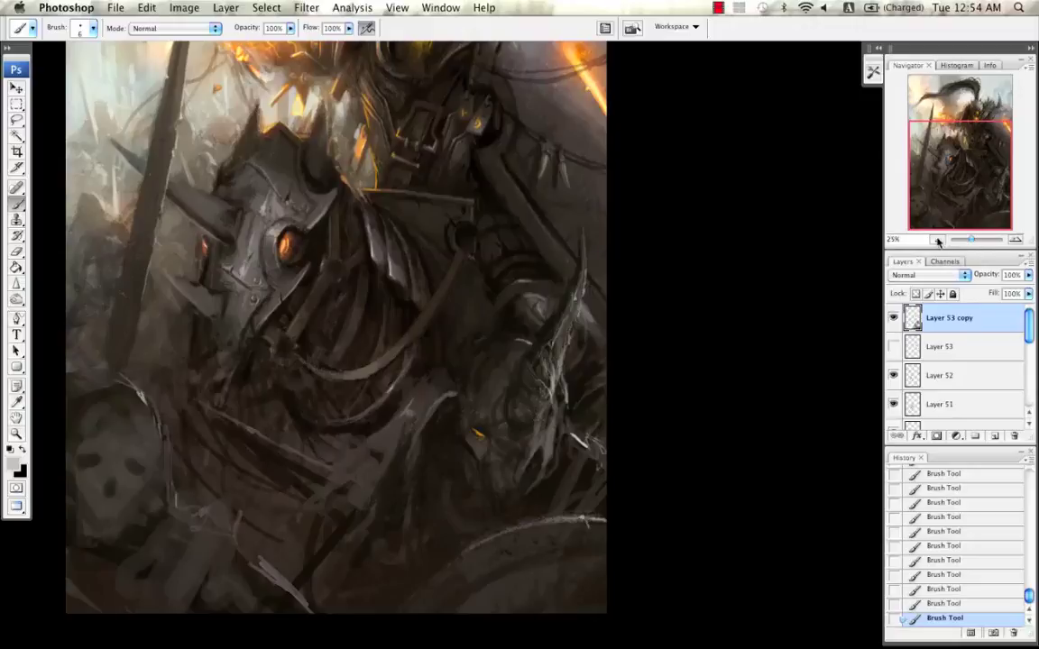
Step: Step back through the history to undo the recent run of brush strokes
key(super+minus)
key(super+alt+z)
key(super+alt+z)
key(super+alt+z)
key(super+alt+z)
key(super+alt+z)
key(super+alt+z)
key(super+alt+z)
key(super+alt+z)
key(super+alt+z)
key(super+alt+z)
key(super+alt+z)
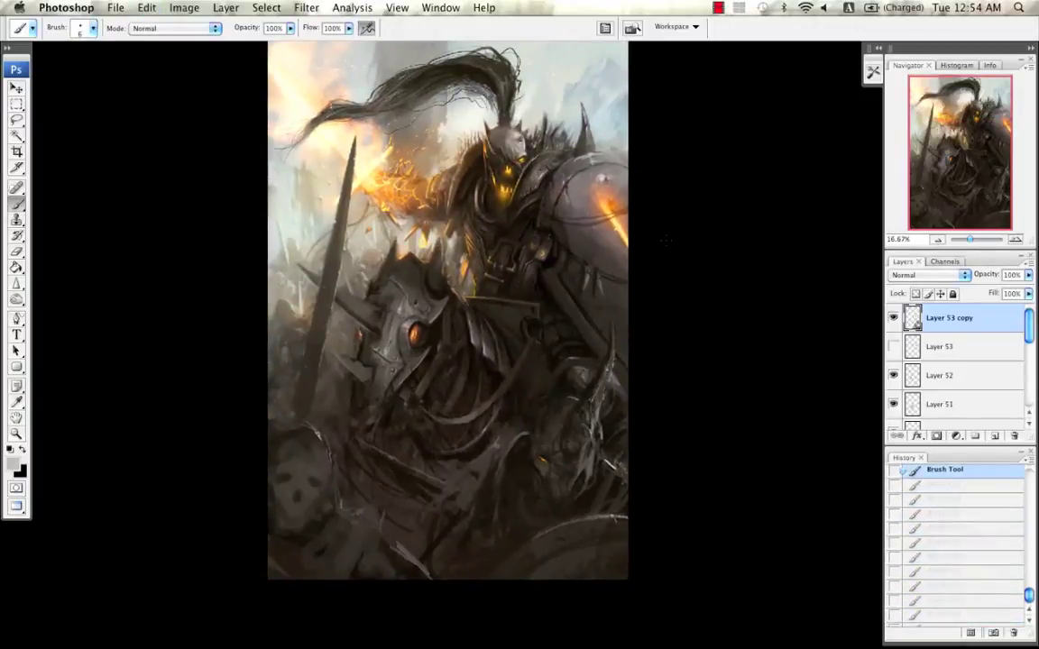
Step: Flip the canvas horizontally, try sampled grey strokes along the creature's horn with a 20 px brush, and undo the last two
key(super+shift+h)
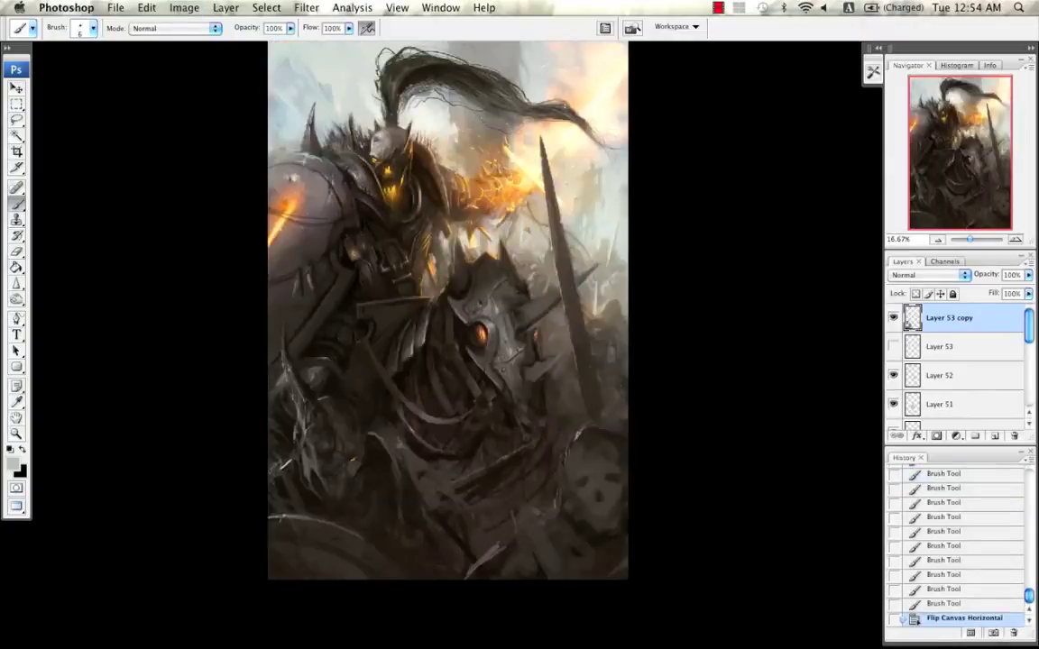
alt+click(559, 269)
alt+click(275, 135)
key(])
drag(282, 329, 290, 375)
key(super+z)
key(ctrl+alt+z)
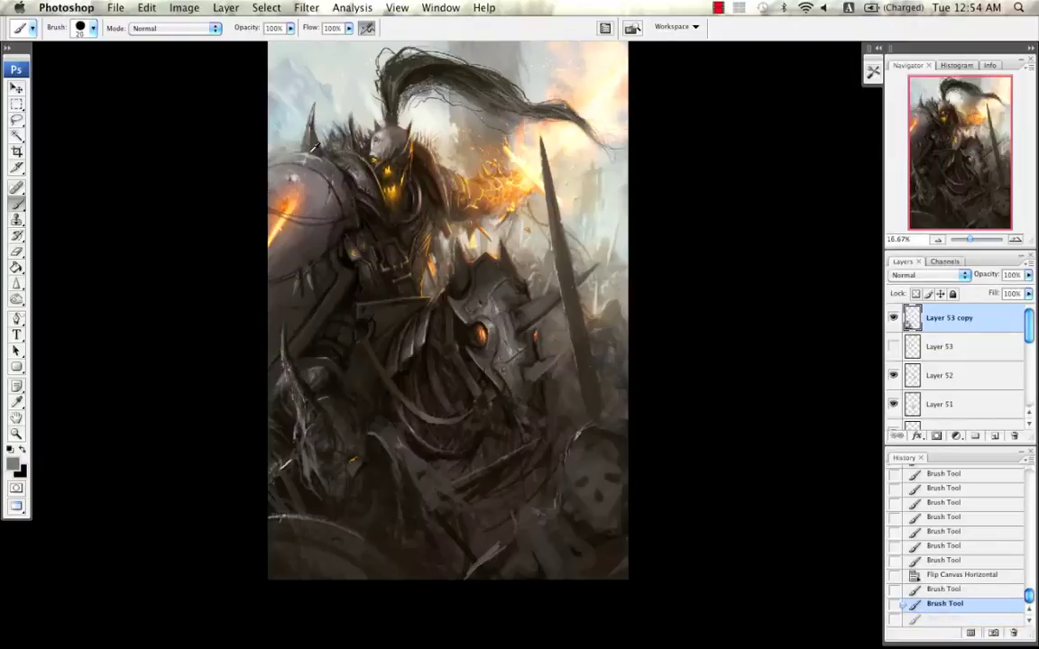
key(ctrl+alt+z)
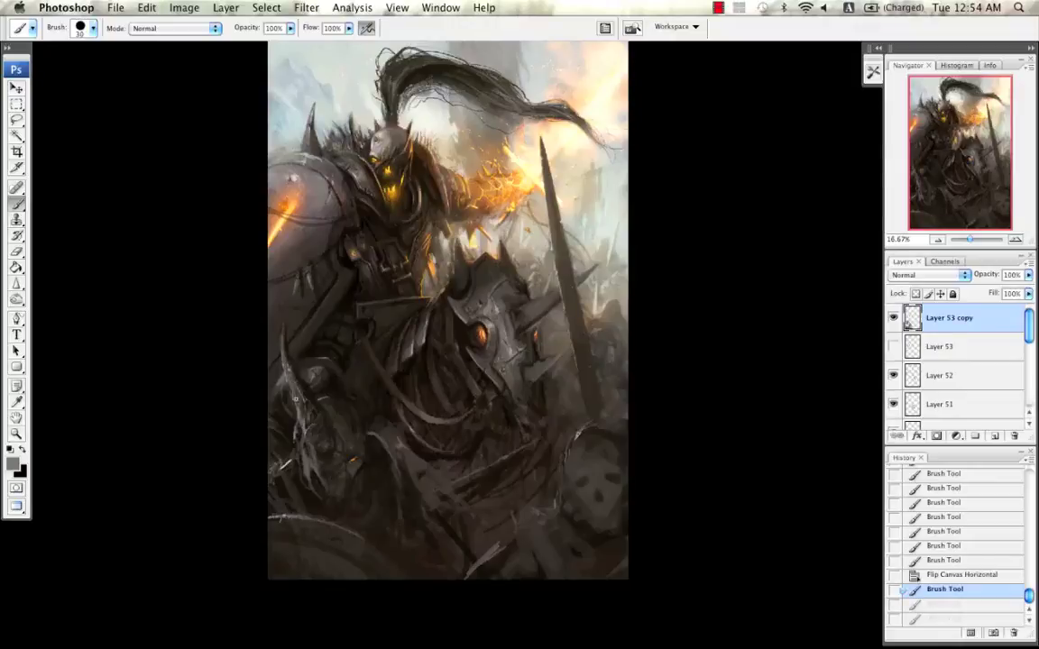
Step: Try grey strokes down the base of the creature's horn with a 30 px brush, and undo them
drag(295, 399, 300, 411)
drag(296, 397, 310, 421)
drag(303, 414, 312, 439)
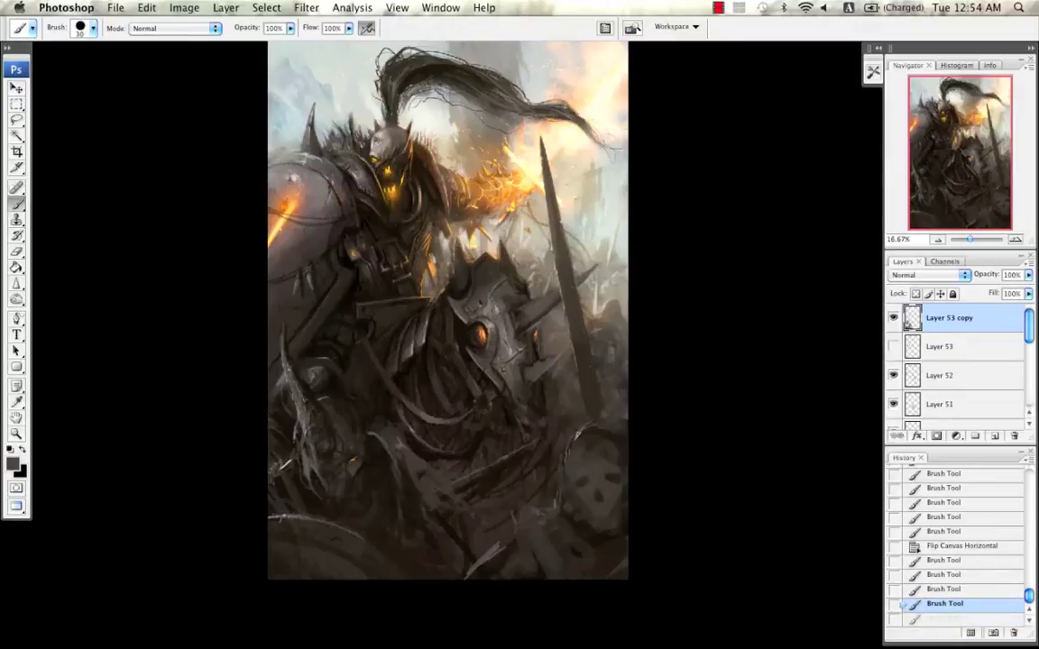
key(ctrl+alt+z)
key(ctrl+alt+z)
key(ctrl+alt+z)
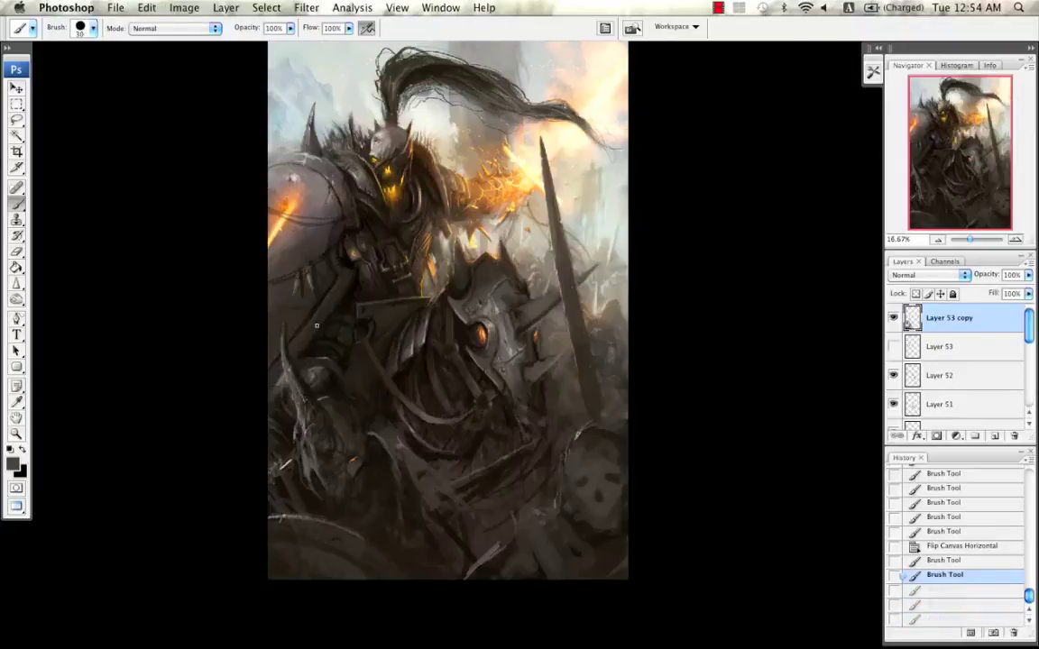
key(ctrl+alt+z)
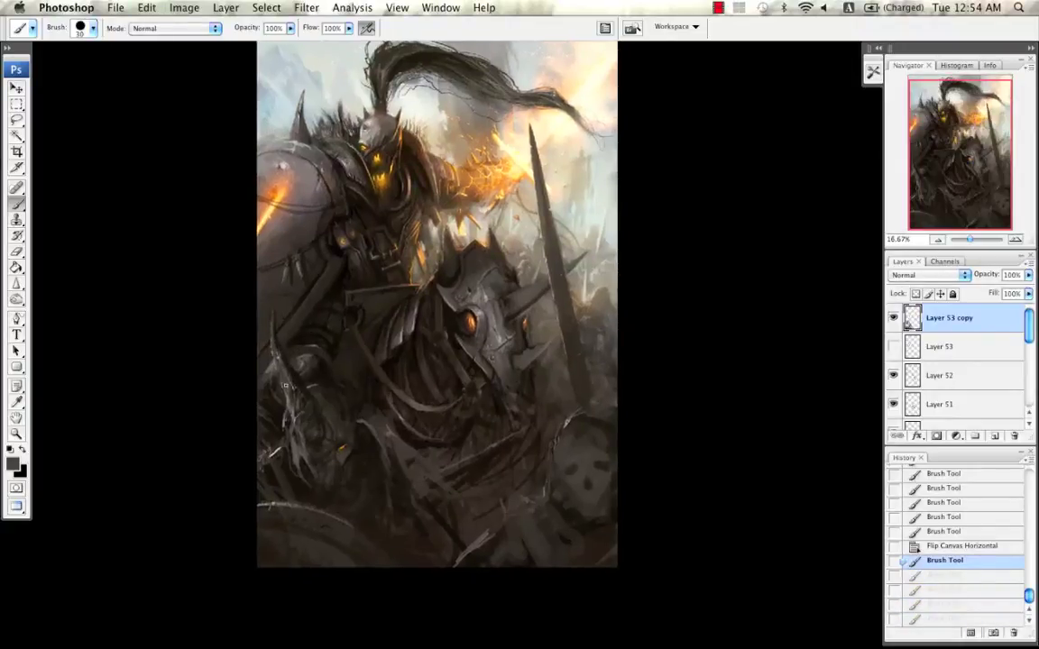
Step: Paint dark grey strokes from the base of the creature's horn down its cheek with a 30 px brush
drag(293, 398, 297, 409)
drag(293, 395, 297, 407)
drag(292, 397, 296, 411)
scroll(297, 431, down, 2)
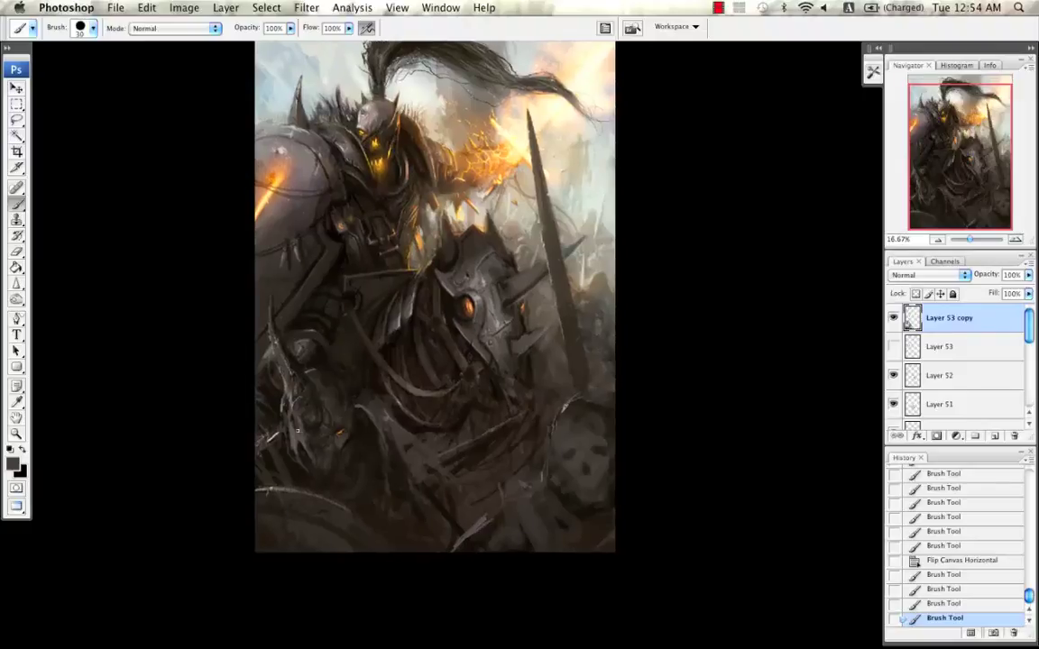
drag(287, 429, 315, 478)
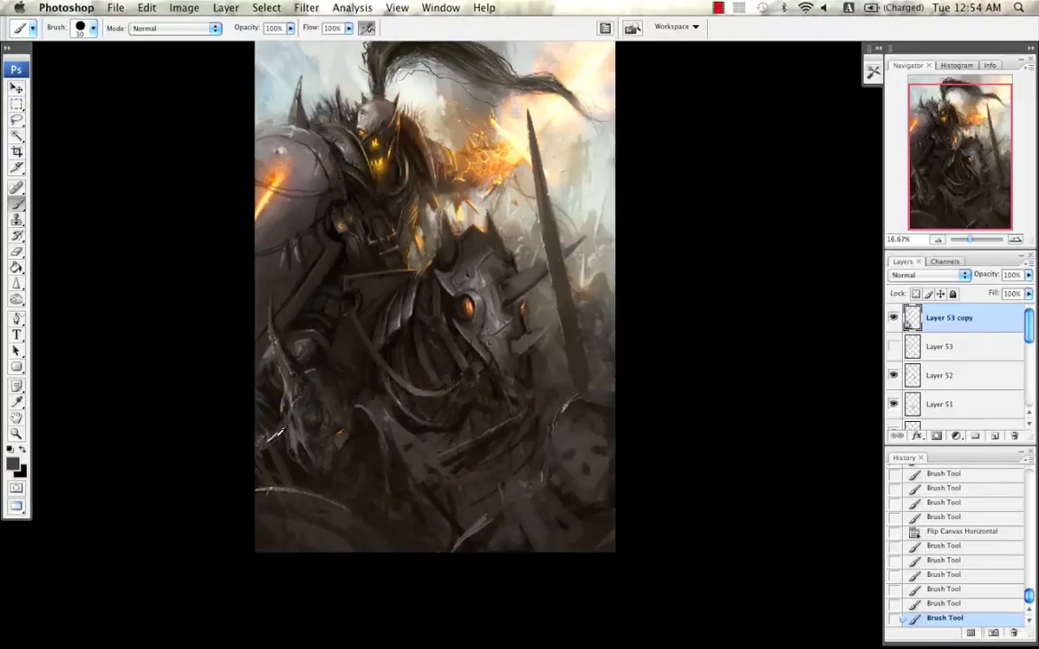
Step: Try sampled grey and dark strokes between the creature's cheek and the nearby canvas edge with a 30 to 20 px brush
alt+click(277, 440)
drag(272, 441, 256, 452)
alt+click(284, 449)
alt+click(275, 435)
key(super+z)
alt+click(286, 387)
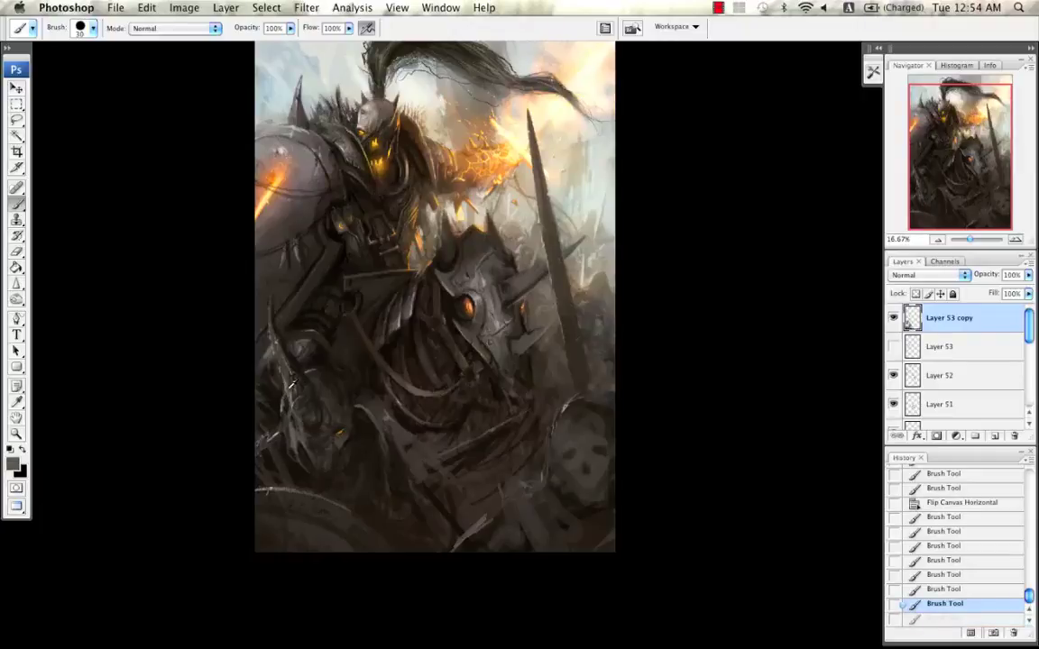
alt+click(286, 382)
alt+click(262, 444)
drag(306, 446, 292, 460)
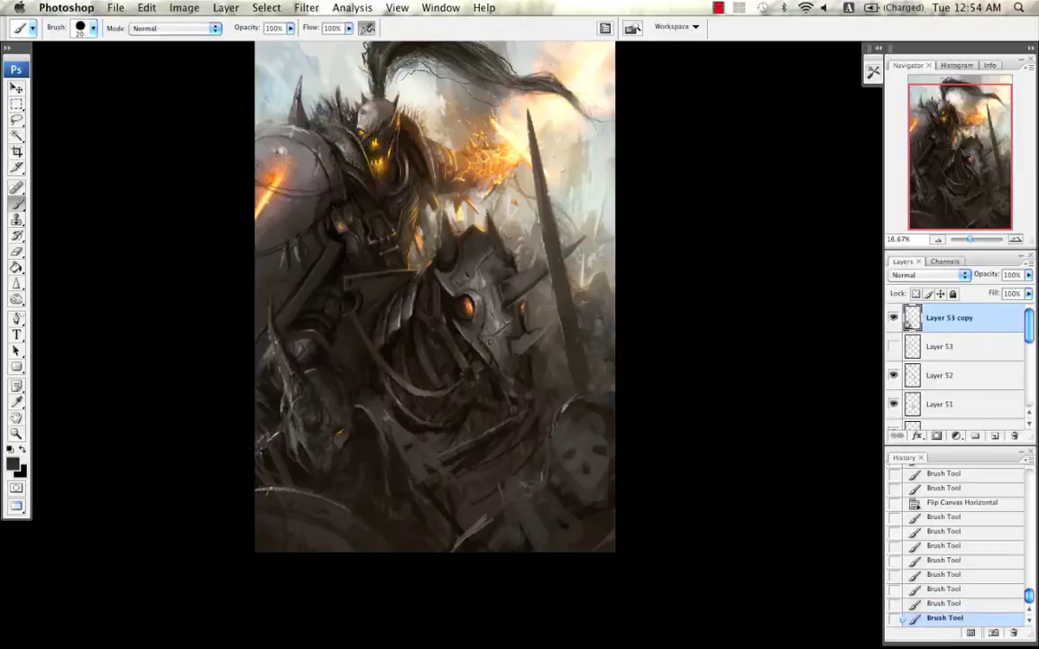
key(super+z)
Step: Touch up the edge area beside the creature's cheek in sampled tones, and undo a 25 px near-black stroke above the shield rim
alt+click(371, 280)
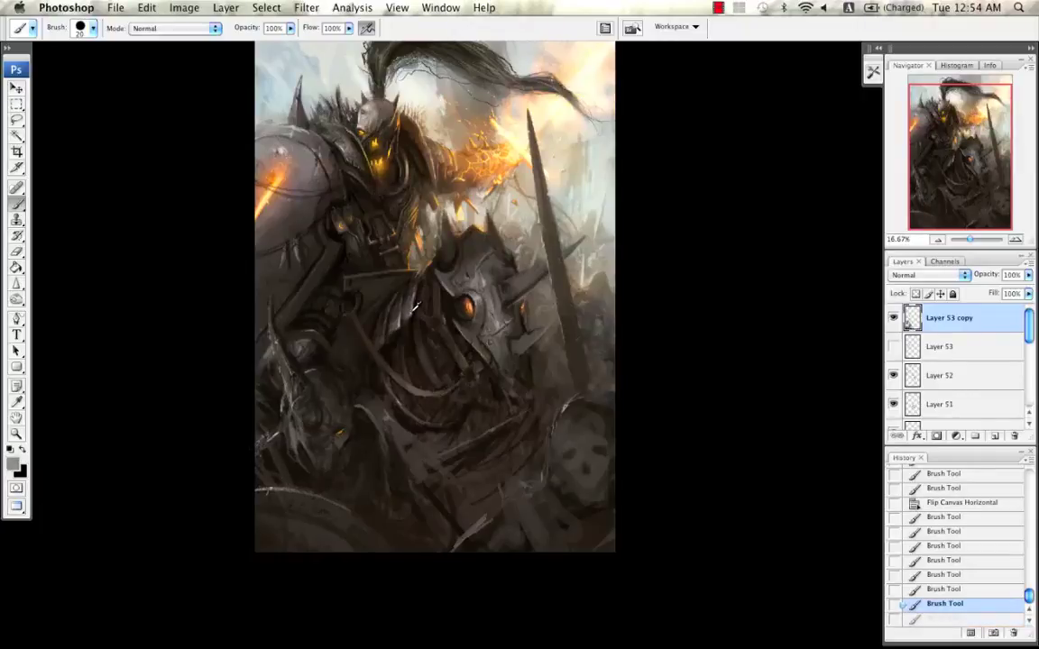
alt+click(275, 455)
drag(278, 435, 256, 441)
key(])
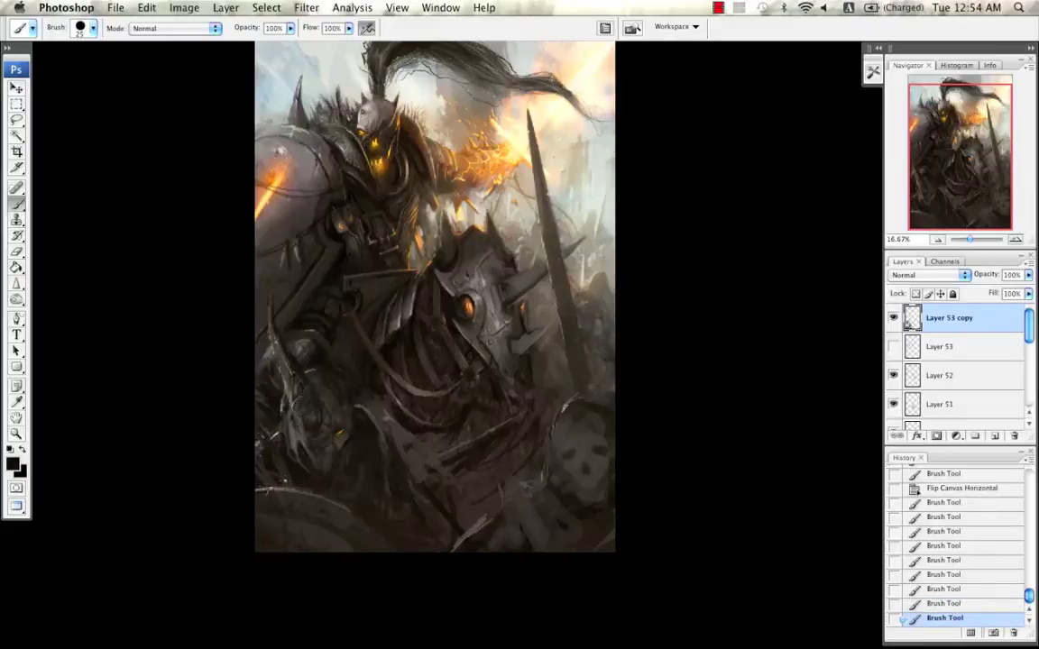
drag(284, 479, 300, 501)
key(super+z)
drag(387, 318, 360, 322)
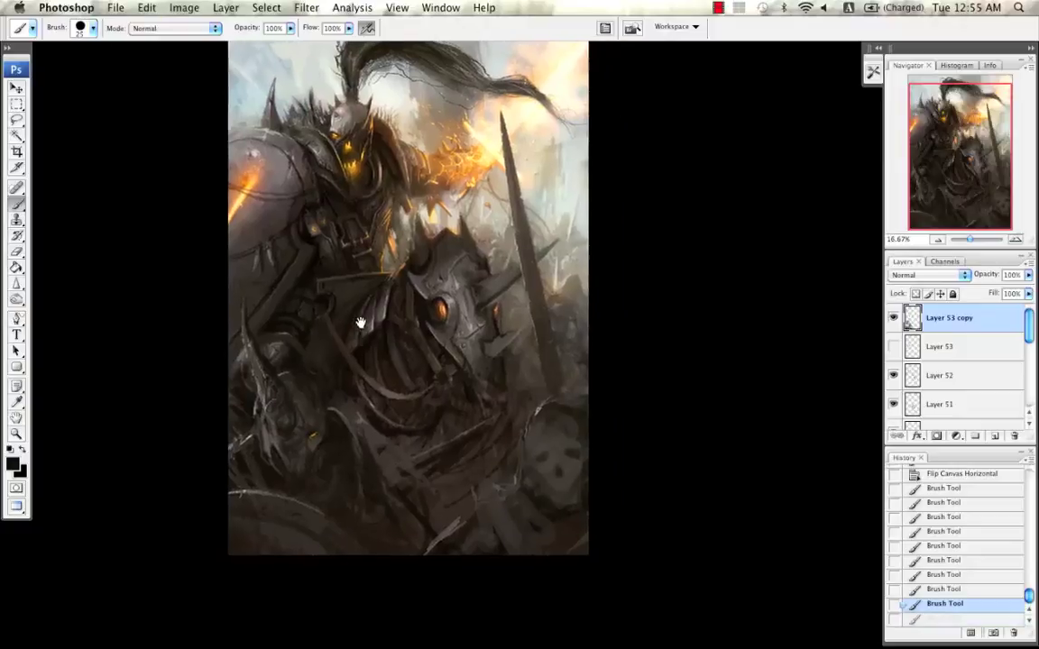
Step: Check the flipped canvas and paint long curved grey strokes beside the creature's face with a 70 to 50 px brush
key(super+f)
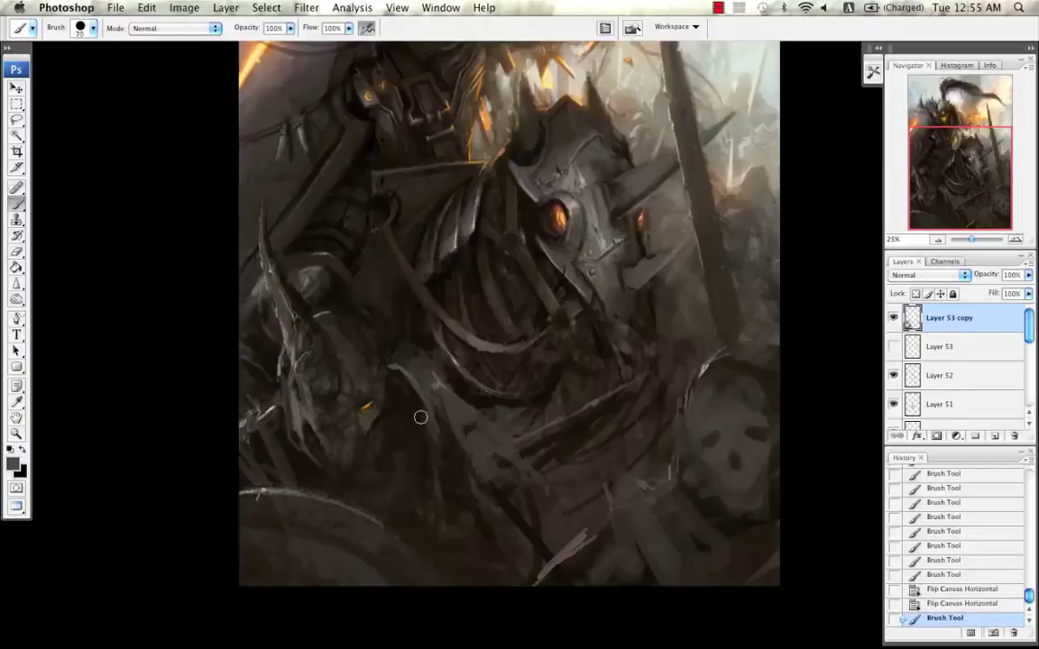
drag(420, 417, 442, 497)
drag(439, 472, 446, 504)
key(bracketleft)
key(bracketleft)
drag(432, 435, 443, 466)
drag(440, 441, 452, 508)
drag(444, 469, 453, 527)
drag(450, 433, 470, 498)
drag(404, 461, 398, 485)
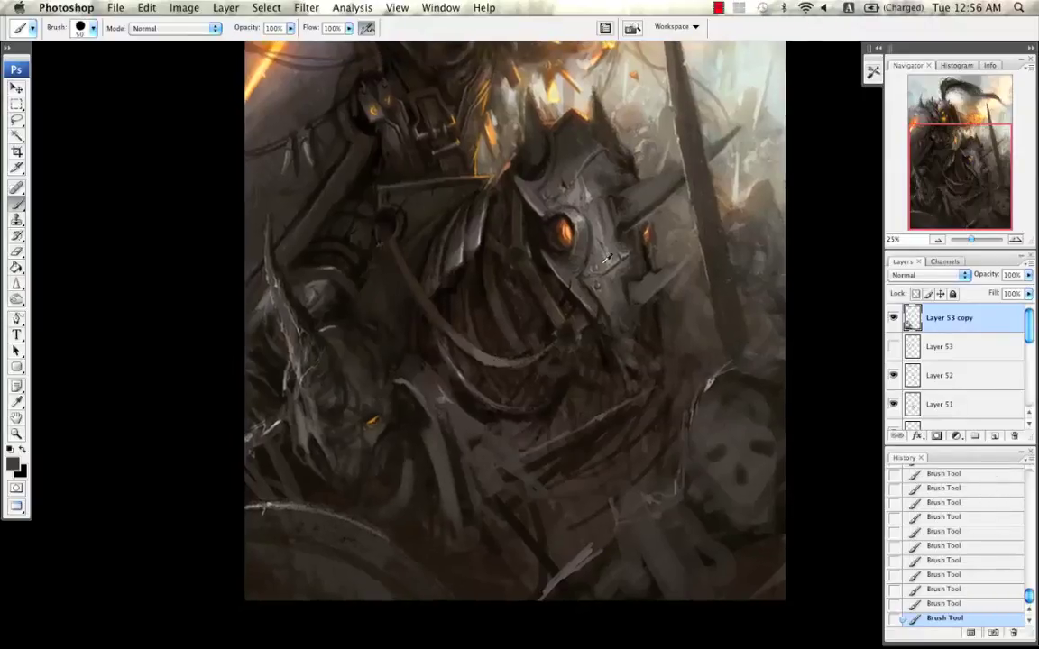
Step: Add a thin light grey highlight to the curved shape beside the creature's chin with an 8 px brush
key(bracketleft)
key(bracketleft)
key(bracketleft)
key(bracketleft)
key(bracketleft)
key(bracketleft)
key(bracketleft)
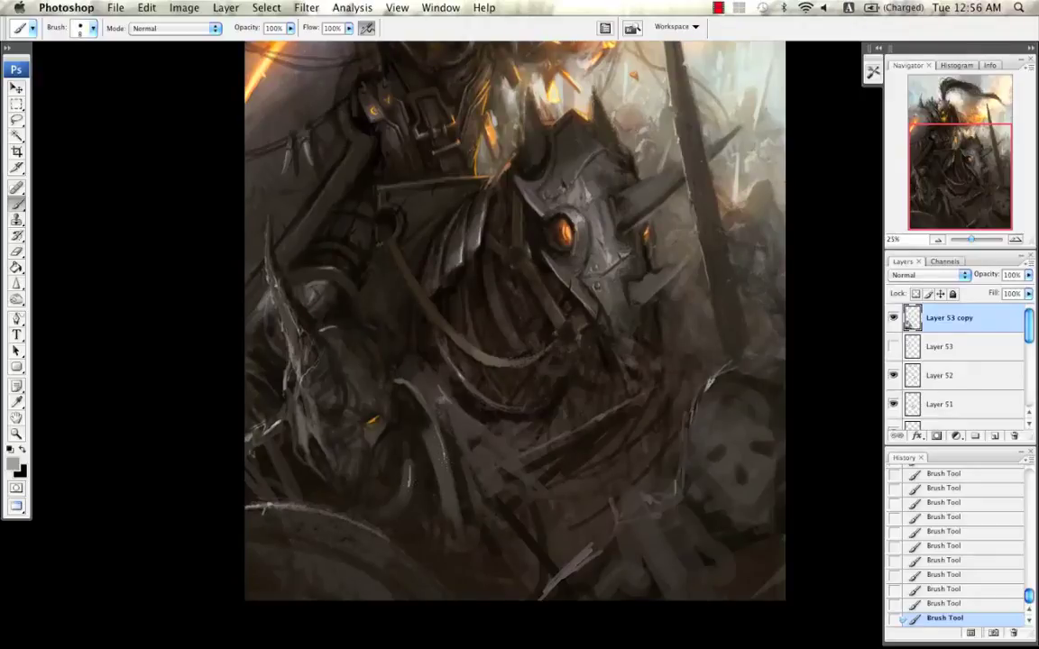
key(bracketright)
Step: Sample dark foreground tones and rework the curved shapes between the creature and the horse with a 40 to 25 px brush
alt+click(446, 458)
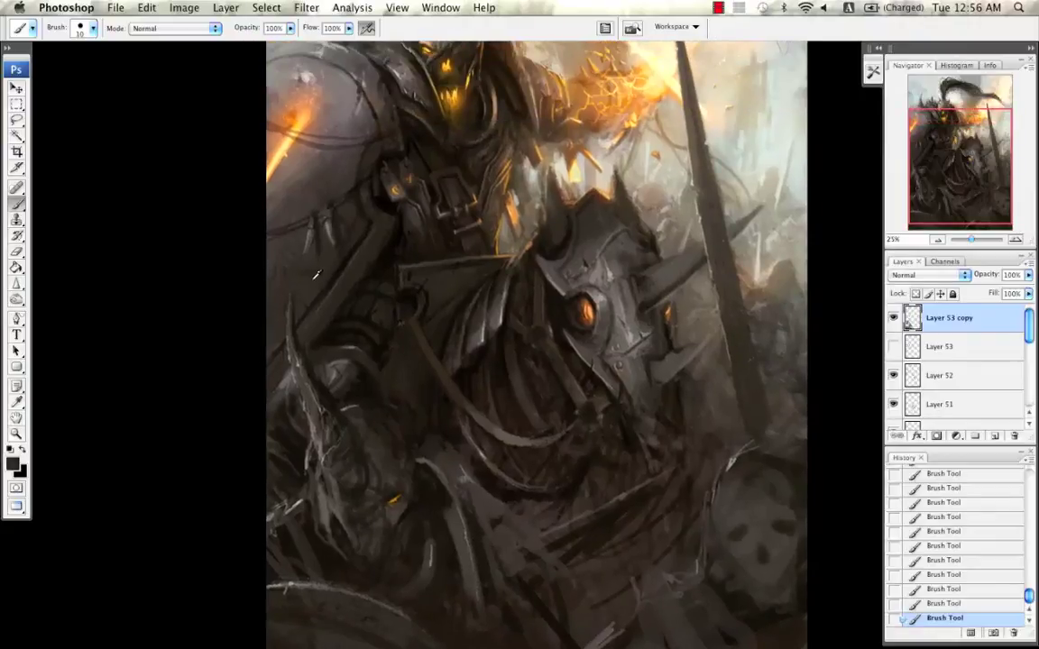
key(bracketright)
key(bracketright)
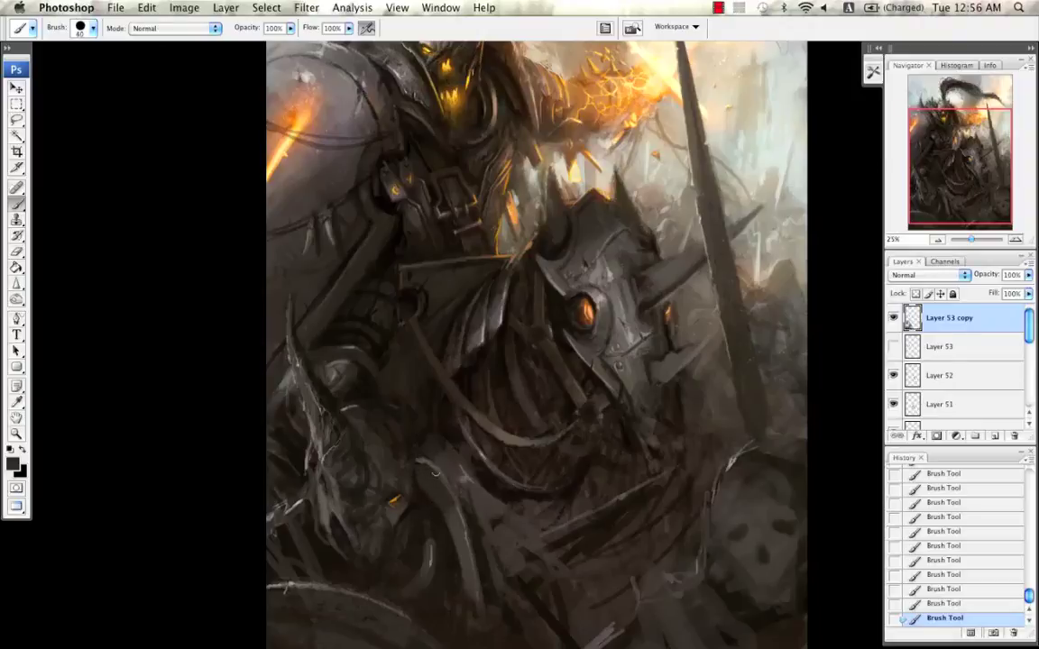
alt+click(452, 518)
drag(448, 513, 451, 464)
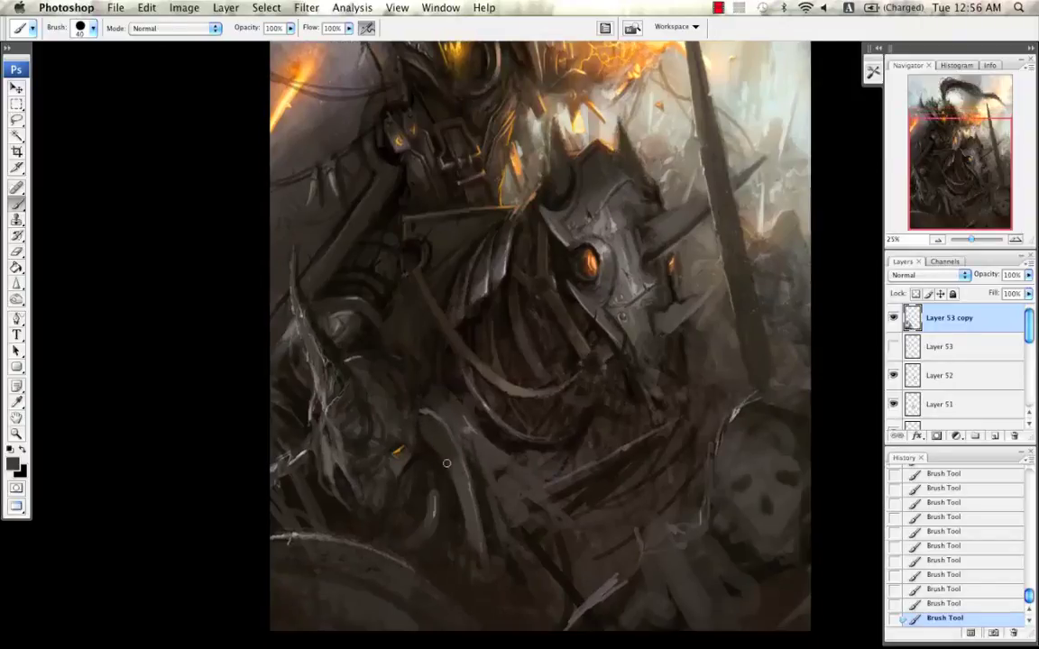
alt+click(441, 462)
alt+click(446, 440)
key(bracketleft)
drag(517, 441, 523, 423)
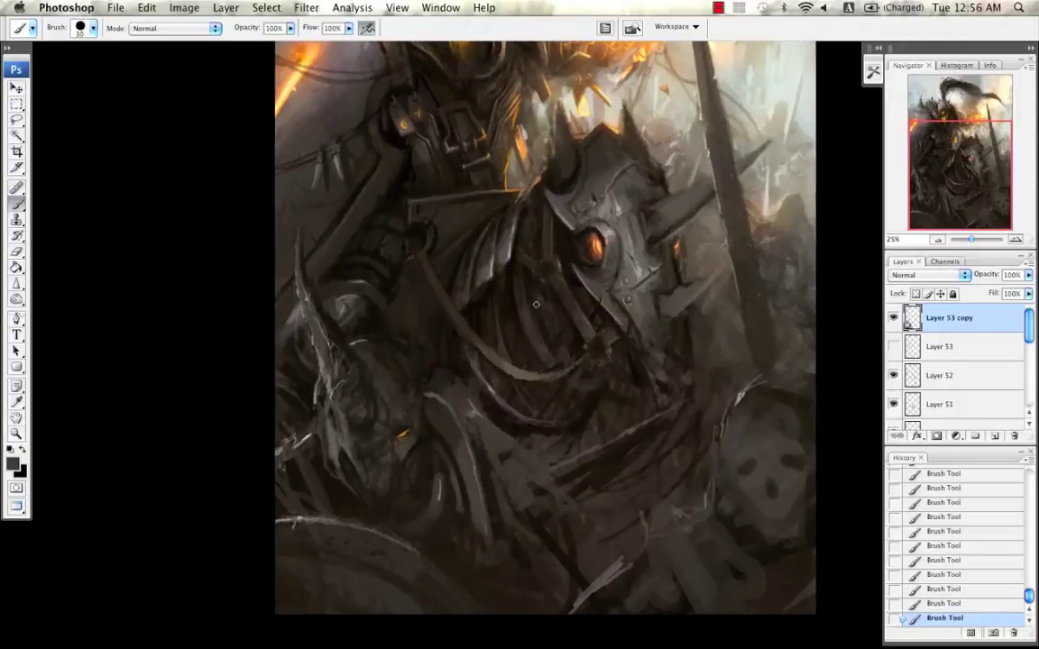
drag(520, 383, 531, 338)
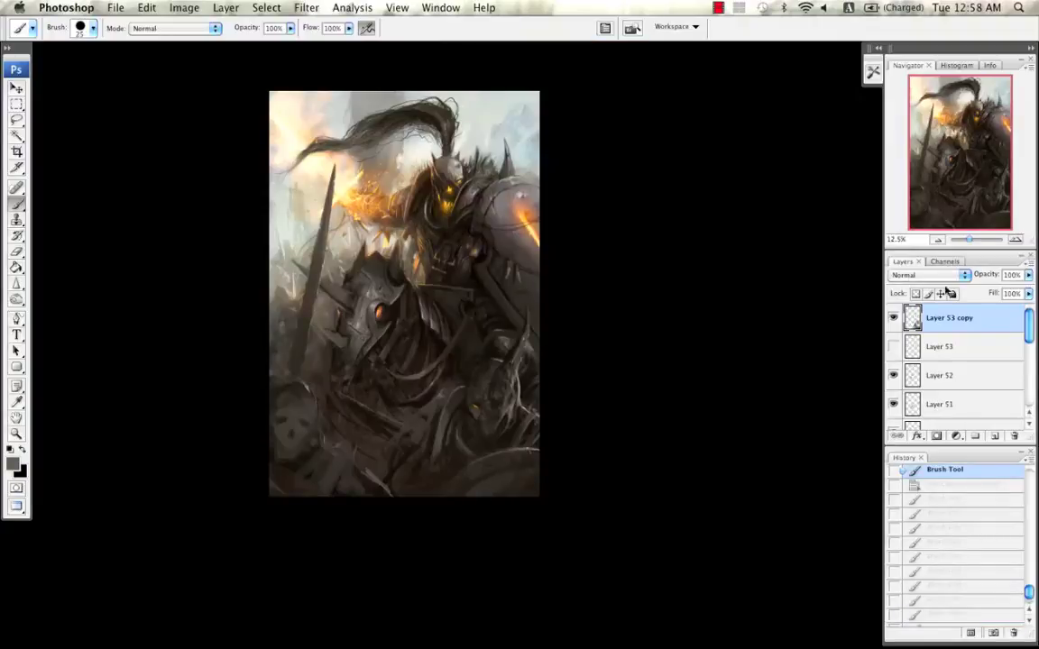
Step: Add a new layer above Layer 53 copy and set its blending mode to Soft Light
click(994, 436)
click(933, 275)
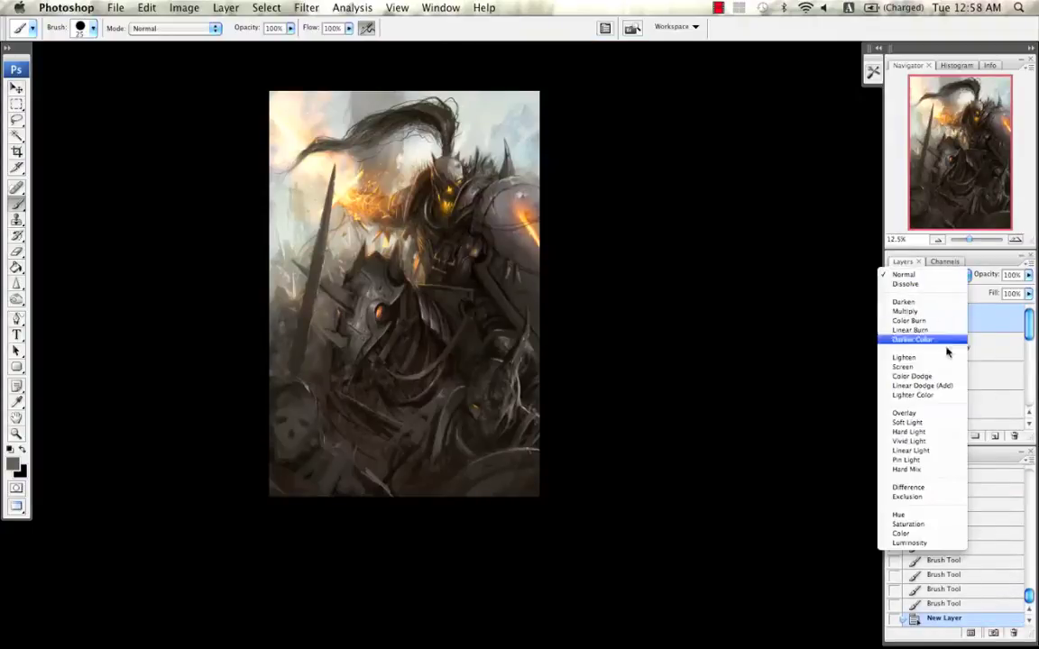
click(909, 422)
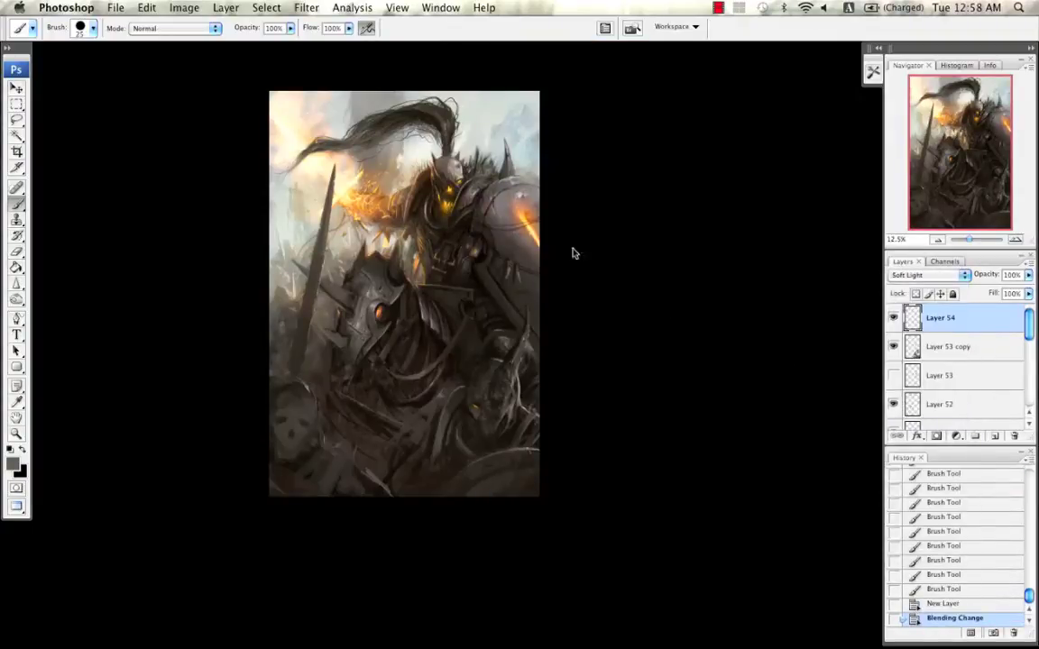
Step: Sample a pale blue-grey from the sky and choose the soft round 100 px brush, enlarged to 250 px for the horned creature
alt+click(534, 150)
drag(540, 190, 524, 195)
key(])
right_click(469, 352)
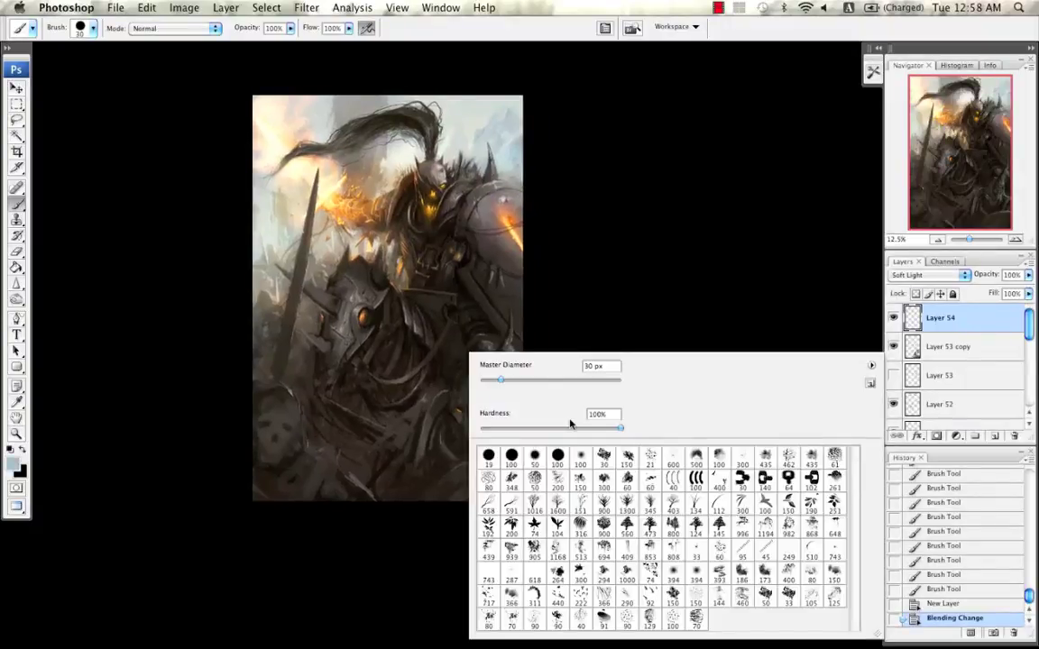
double_click(581, 457)
click(1013, 241)
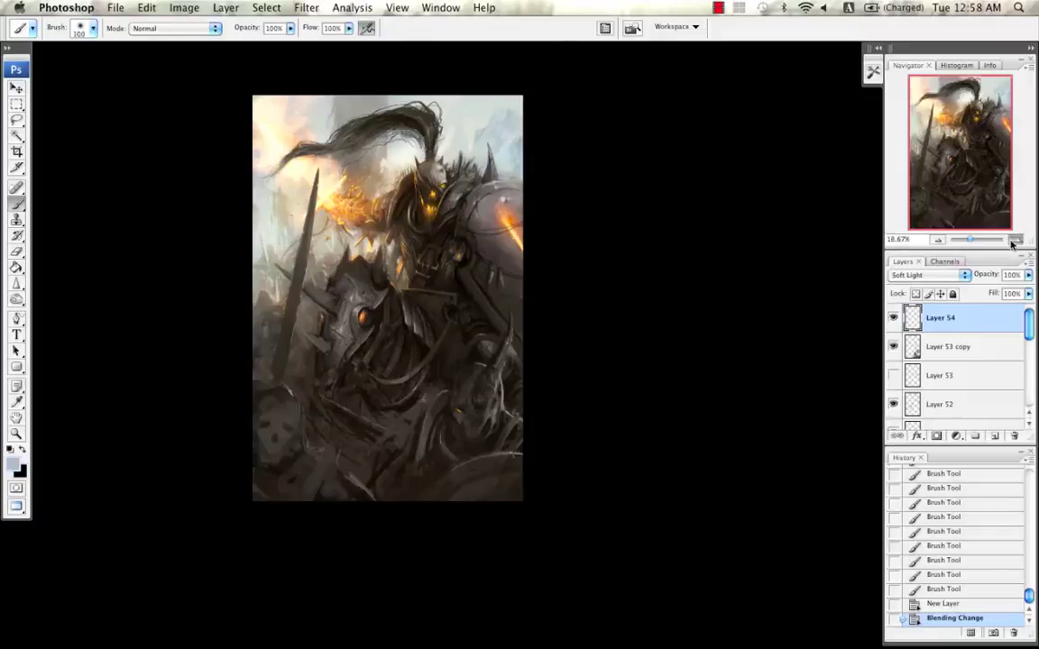
click(1014, 241)
drag(671, 374, 635, 328)
key(])
key(])
key(])
key(])
key(])
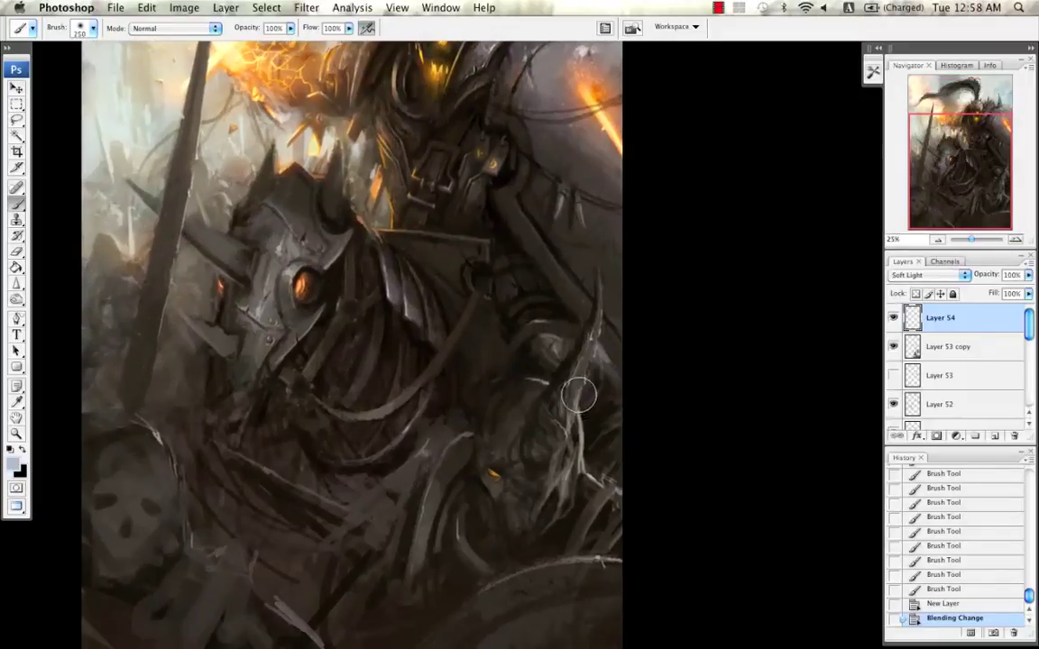
Step: Brush pale blue-grey light over the creature's horn and tangled strands with the 250 px soft brush, undoing the last stroke
drag(588, 444, 613, 491)
drag(613, 491, 577, 441)
drag(578, 442, 565, 514)
mouse_move(573, 399)
mouse_down()
mouse_move(522, 368)
mouse_move(582, 424)
mouse_up()
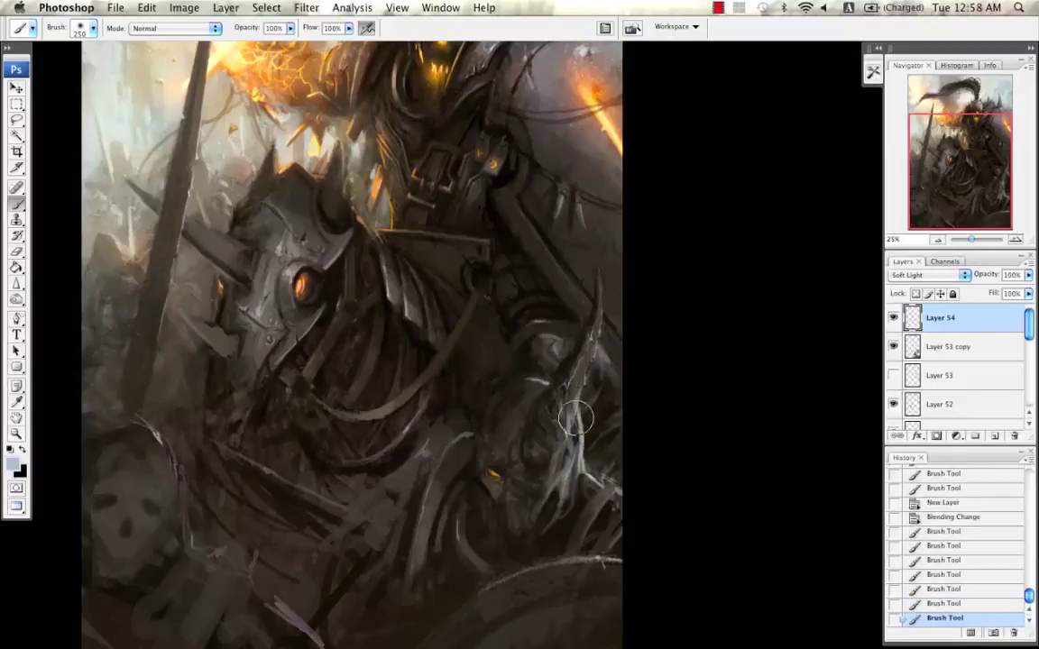
key(super+z)
key(super+minus)
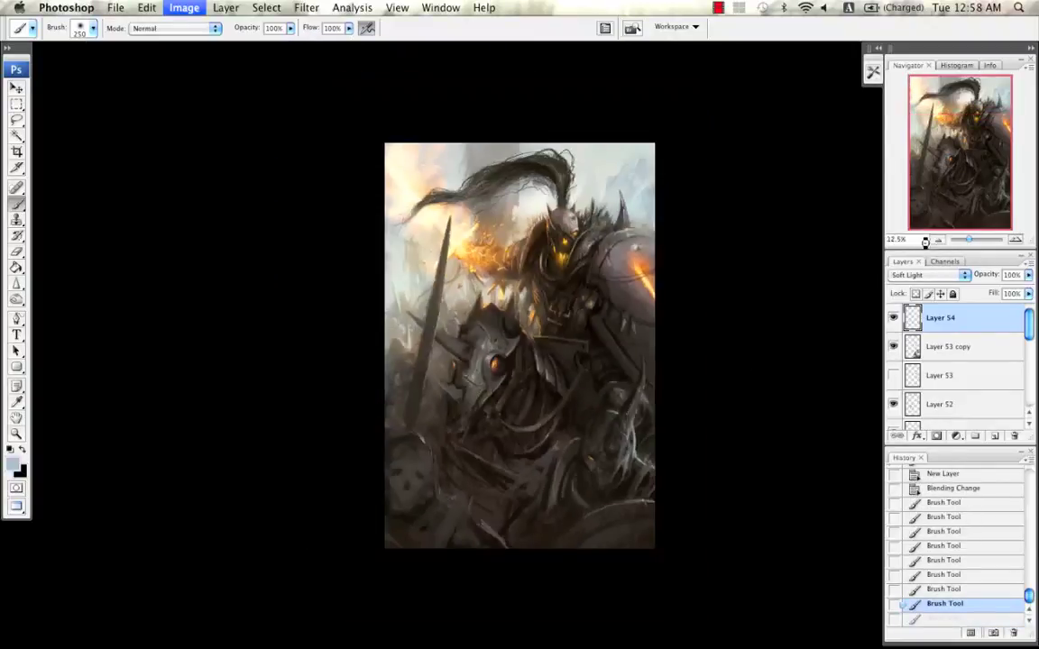
Step: Flip the canvas horizontally and brush more pale light onto the creature's horn with the brush reduced to 125 px, undoing unwanted strokes
key(super+shift+h)
key(bracketleft)
key(bracketleft)
key(bracketleft)
key(bracketleft)
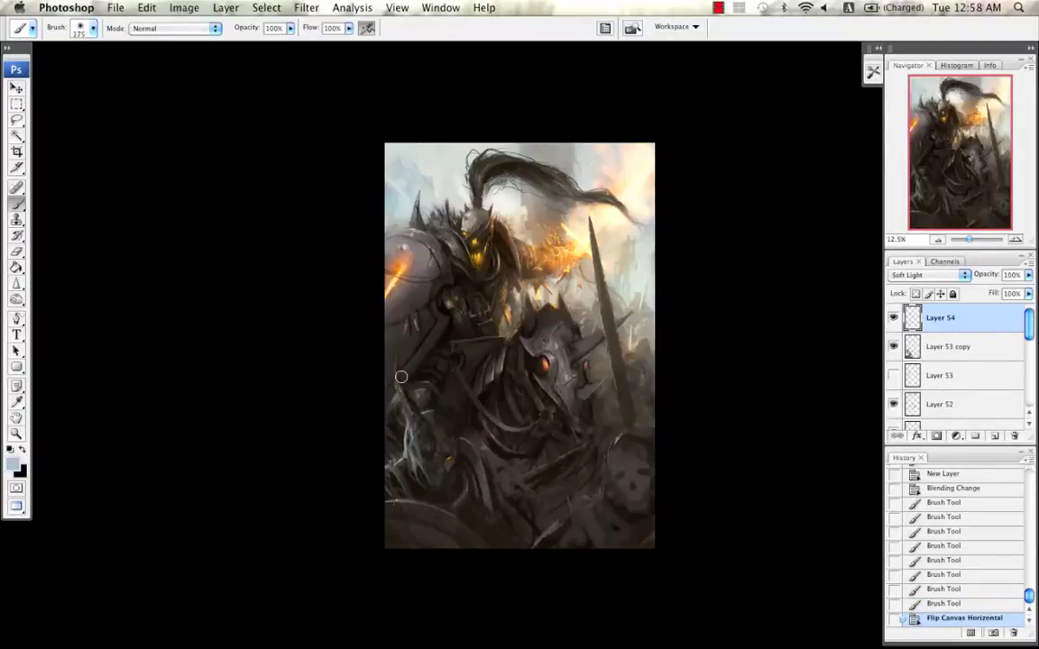
drag(397, 387, 400, 370)
drag(405, 406, 418, 469)
key(super+alt+z)
key(super+alt+z)
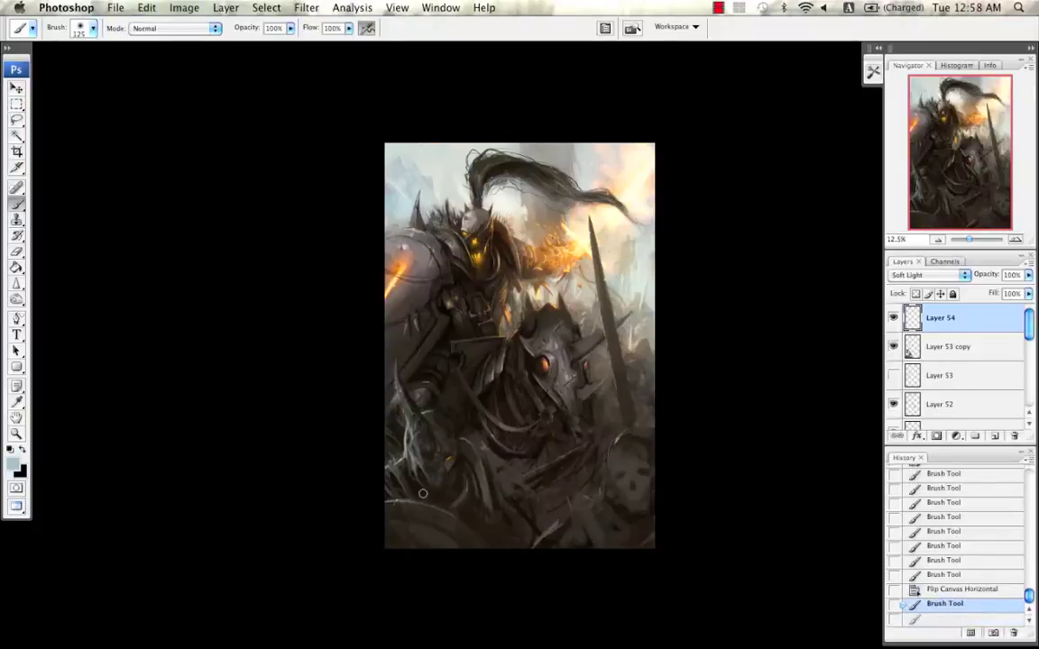
drag(403, 410, 407, 451)
key(bracketright)
Step: Sample bright orange from the glowing streak on the shoulder armour and paint a warm glow over the creature's horn at 250 px
alt+click(409, 268)
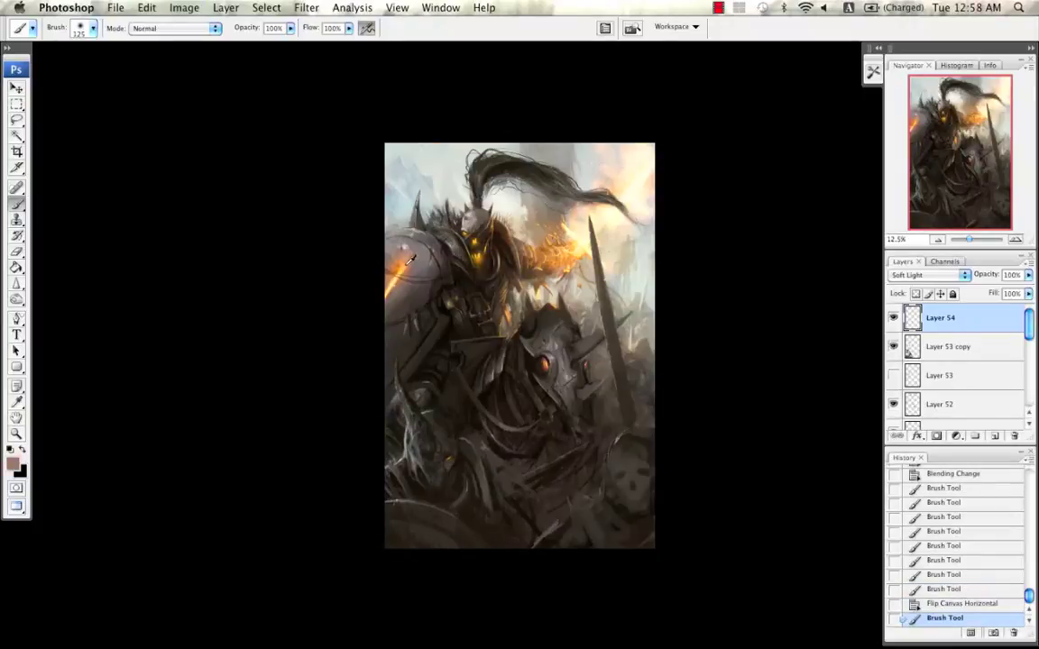
alt+click(403, 268)
key(bracketright)
key(bracketright)
key(bracketright)
drag(398, 390, 402, 463)
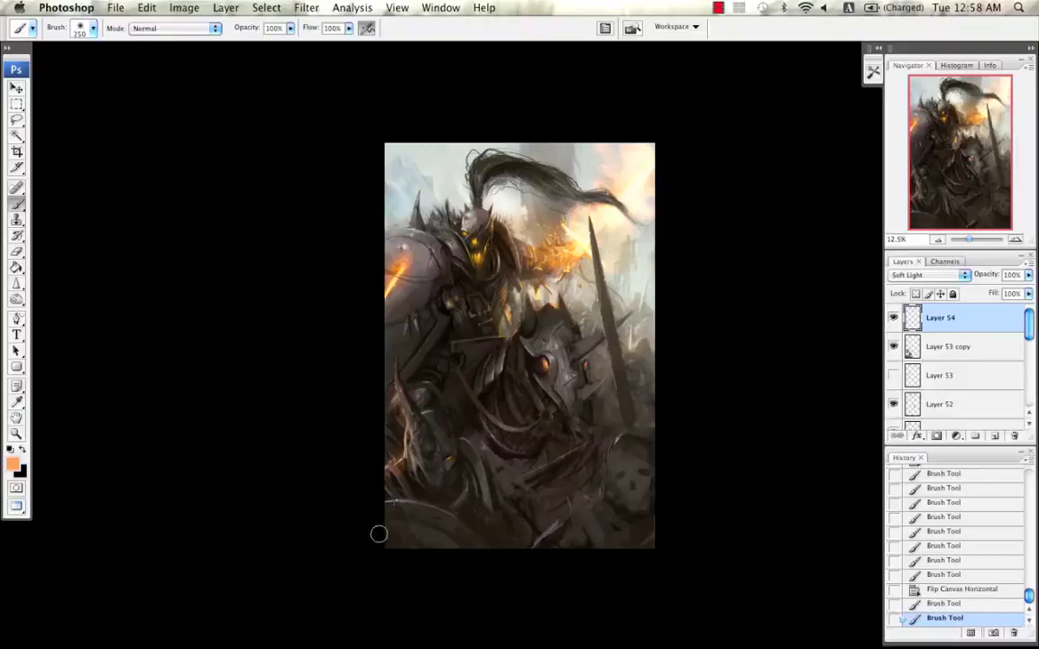
key(super+z)
scroll(410, 504, down, 2)
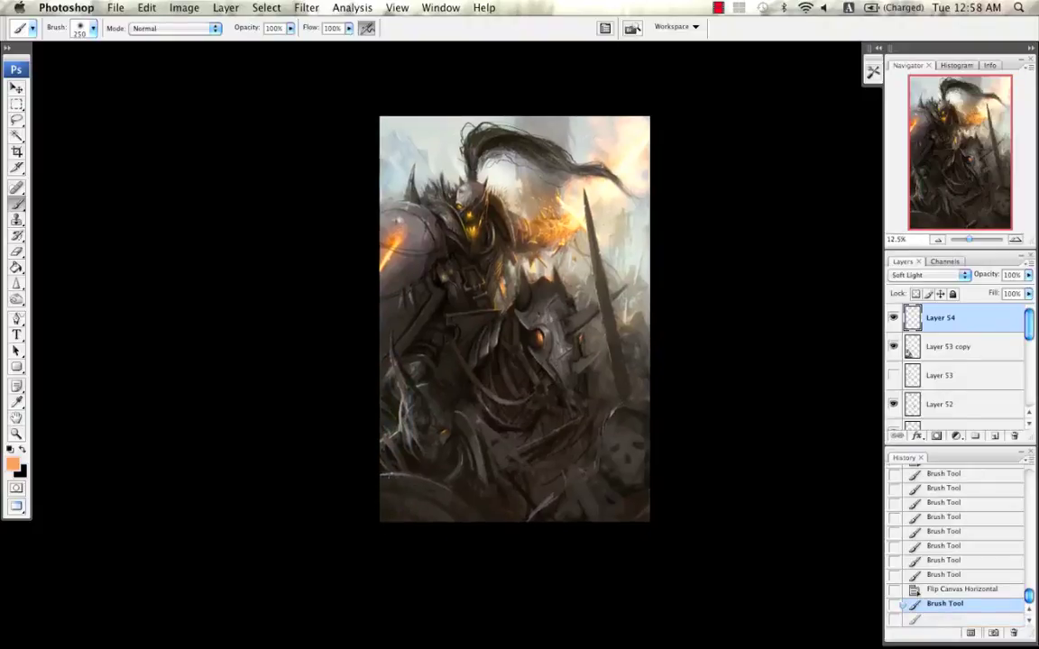
mouse_move(397, 381)
mouse_down()
mouse_move(399, 421)
mouse_move(386, 440)
mouse_move(404, 449)
mouse_up()
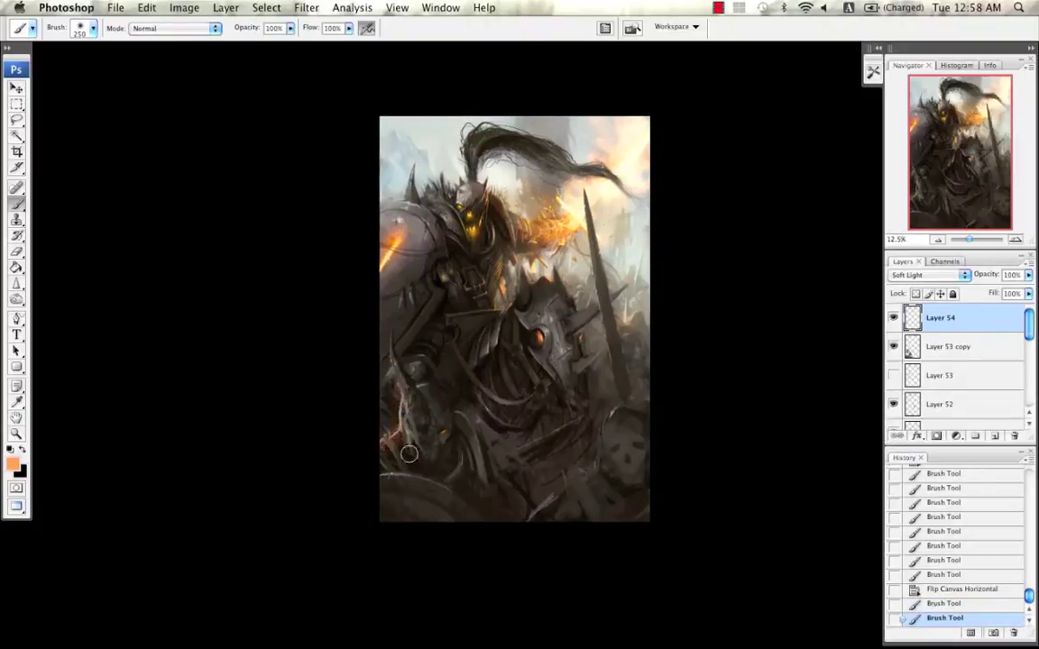
Step: Flip the canvas back horizontally and strengthen the orange glow on the creature's horn strands, undoing the last stroke
key(super+shift+h)
drag(625, 409, 640, 444)
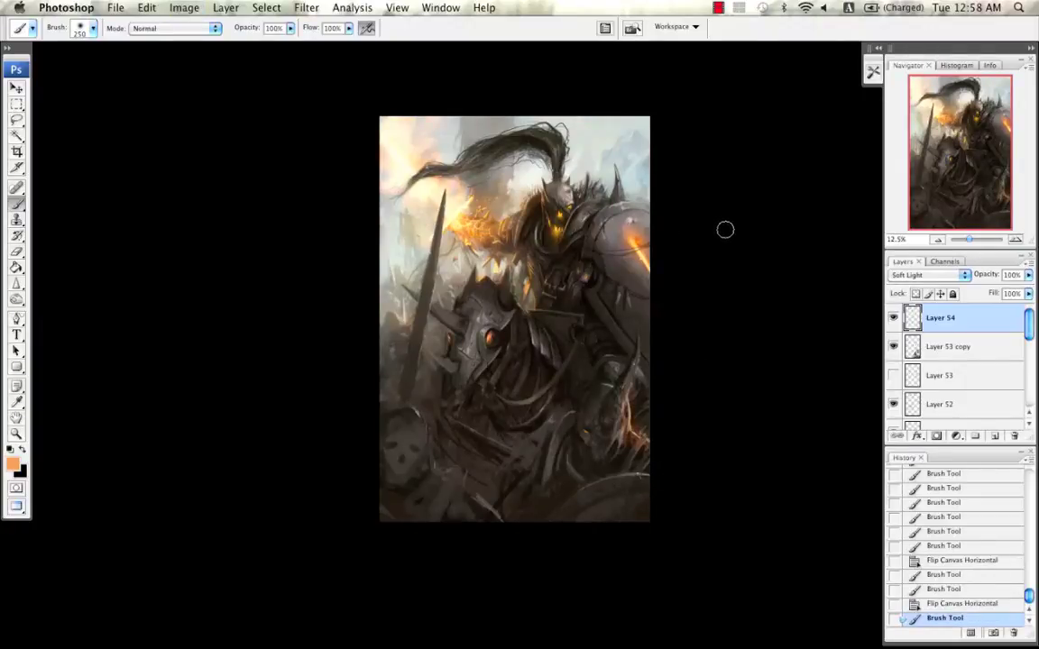
mouse_move(644, 368)
mouse_down()
mouse_move(635, 409)
mouse_move(656, 451)
mouse_up()
key(super+z)
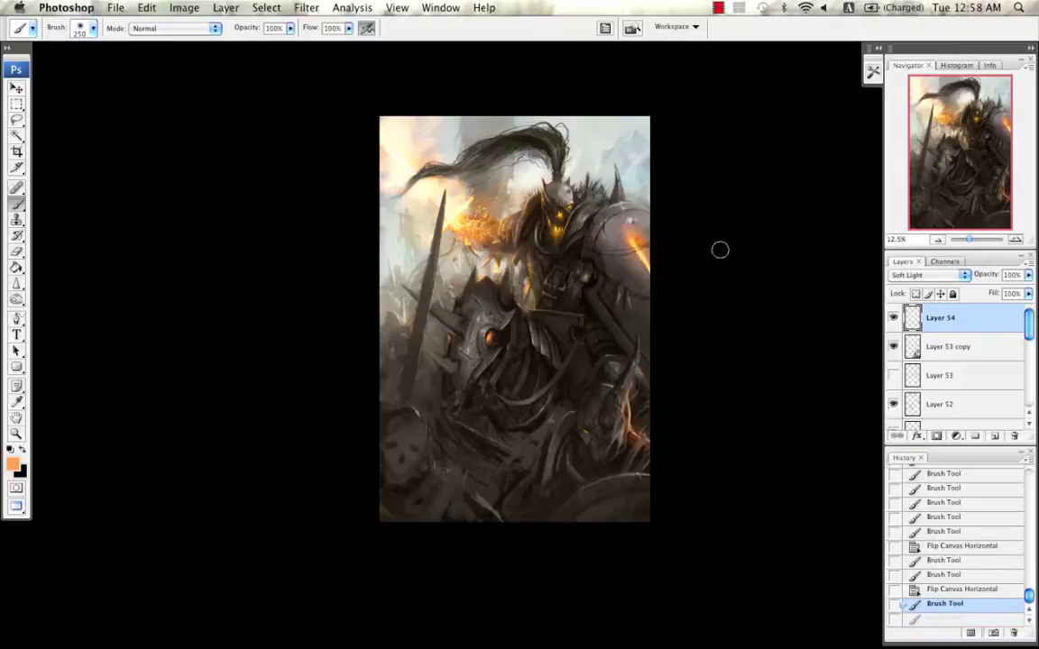
Step: Brush orange light onto the shield's upper rim and the base of the horn strands, reducing the brush size
mouse_move(648, 445)
mouse_down()
mouse_move(651, 467)
mouse_move(580, 494)
mouse_up()
key(bracketleft)
key(bracketleft)
mouse_move(638, 475)
mouse_down()
mouse_move(679, 480)
mouse_move(647, 475)
mouse_move(647, 444)
mouse_up()
drag(645, 445, 672, 461)
Step: Reduce the soft brush to 80 px and add finer orange light to the horn's tip and strands
key(bracketleft)
key(bracketleft)
key(bracketleft)
key(bracketleft)
key(bracketleft)
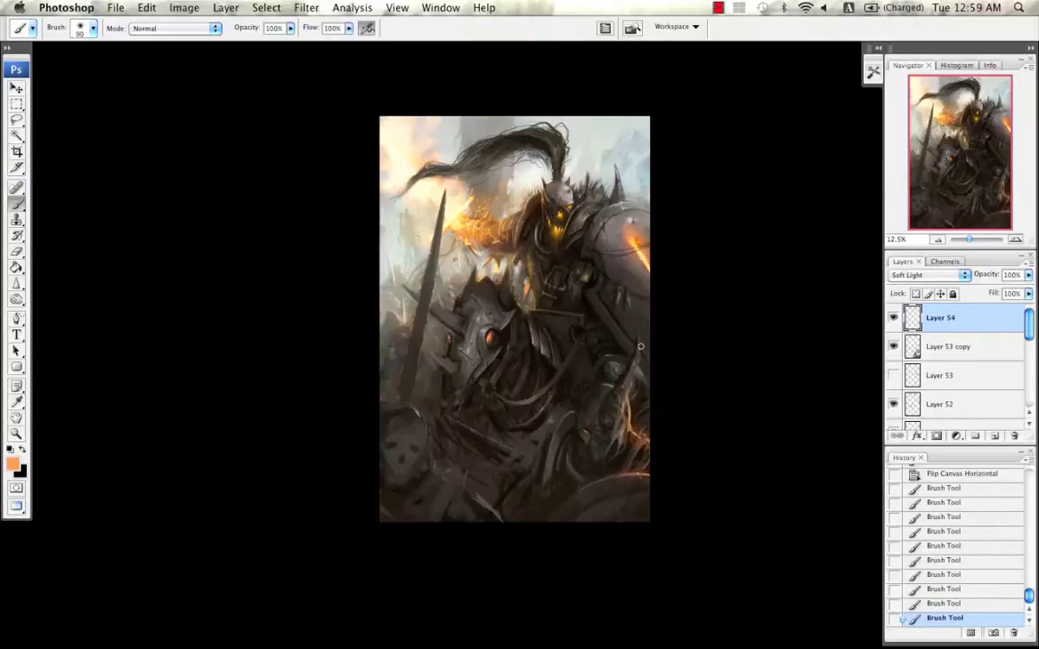
drag(640, 348, 637, 365)
key(ctrl+z)
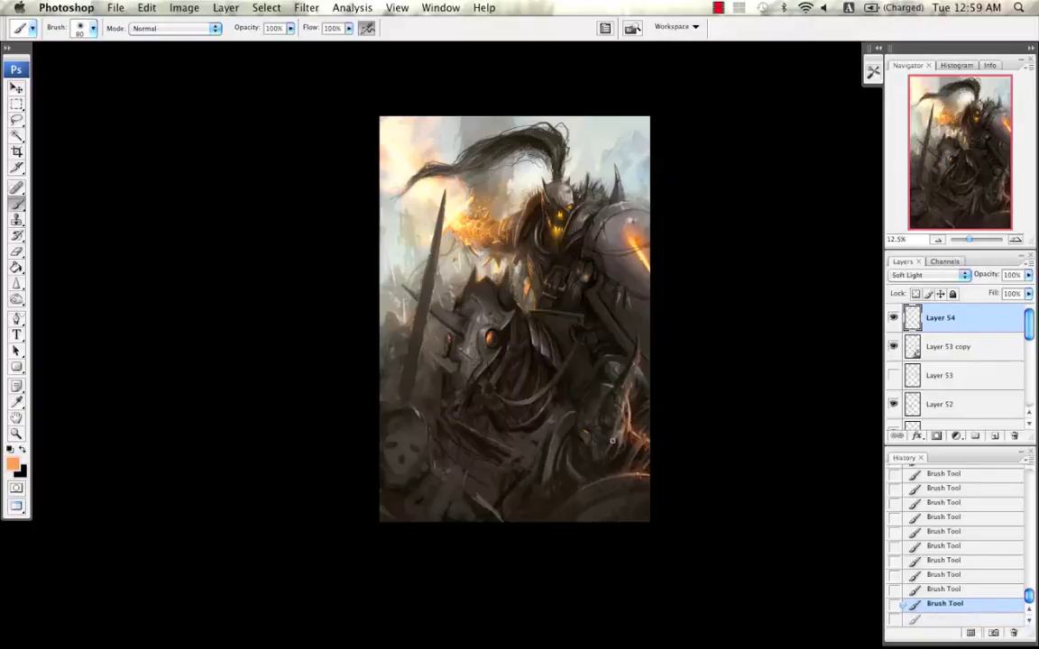
drag(561, 388, 543, 413)
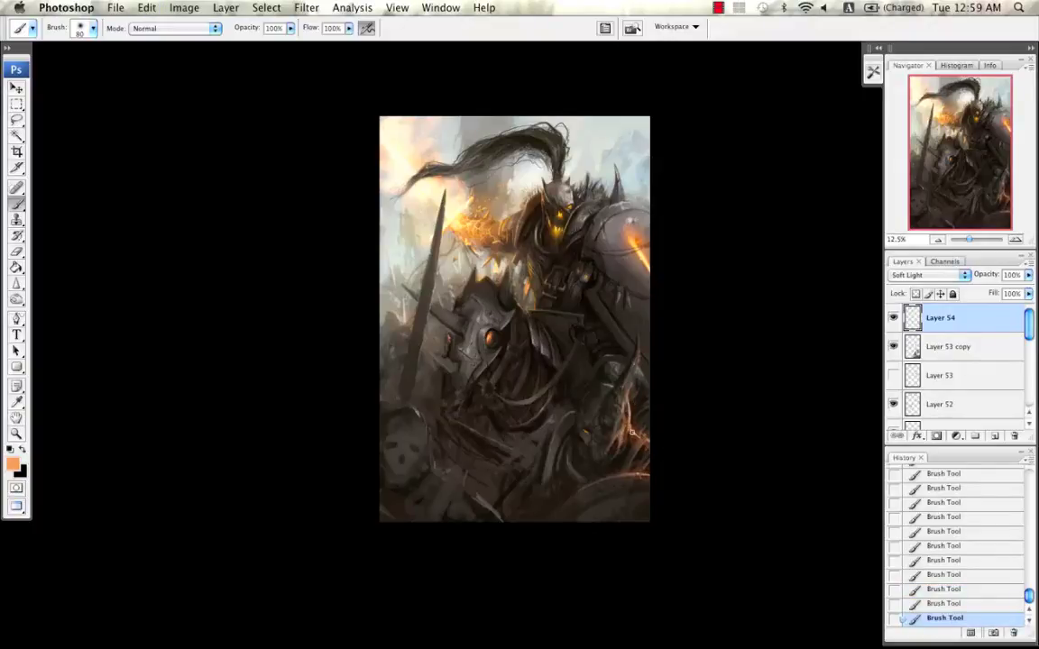
Step: Flip the canvas horizontally and erase the excess orange glow along the upper edge of the creature's horn with a smaller eraser
key(super+u)
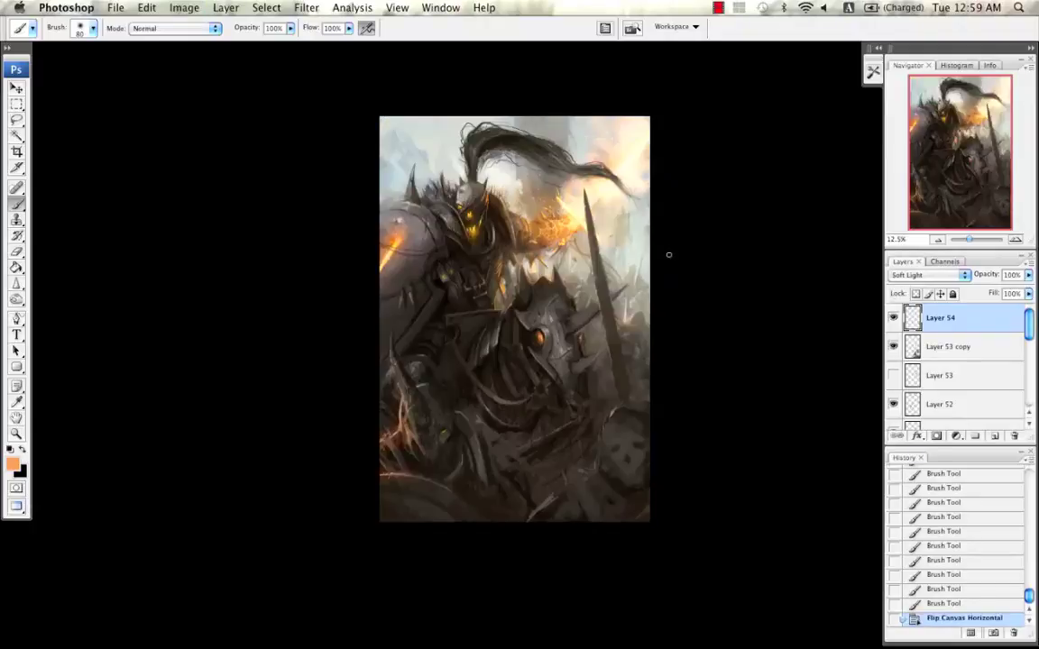
click(938, 239)
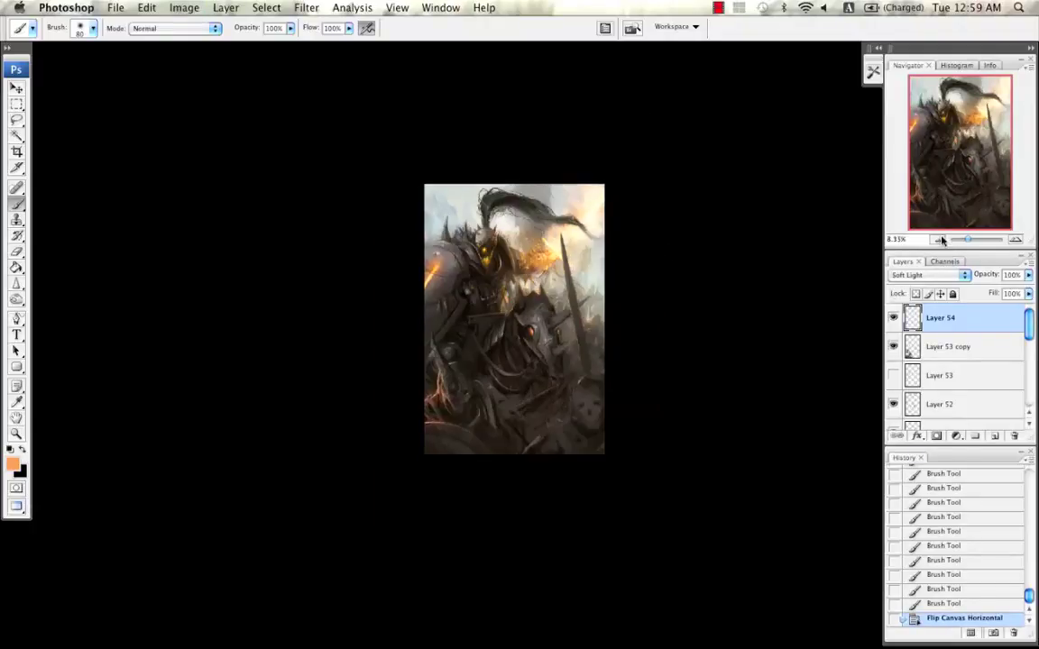
click(1014, 240)
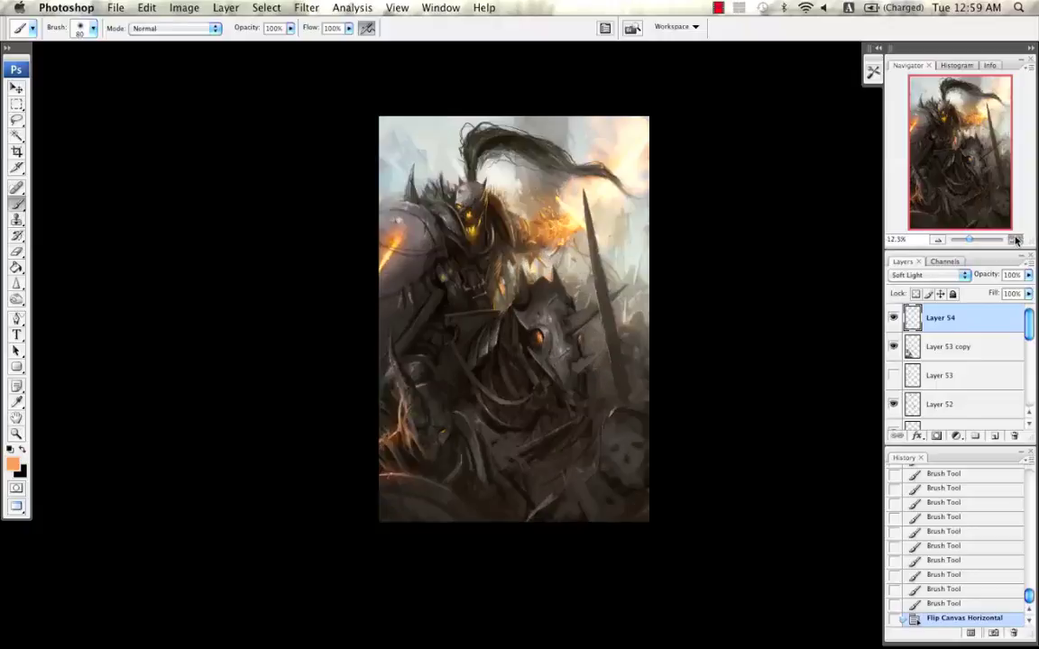
click(1015, 240)
click(1014, 240)
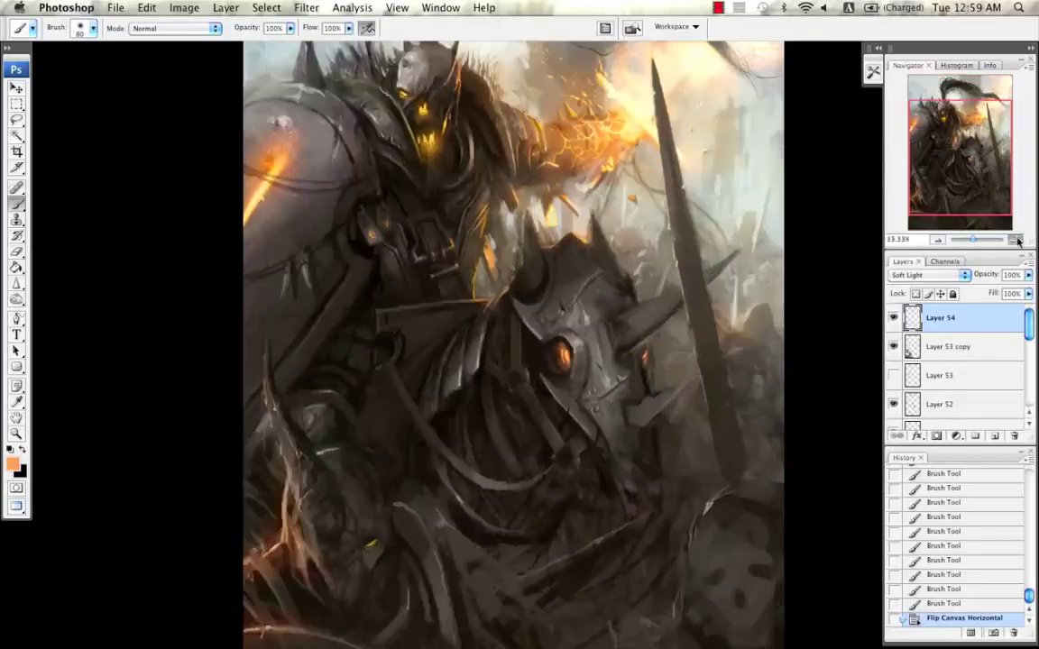
click(1014, 240)
drag(528, 338, 641, 200)
key(e)
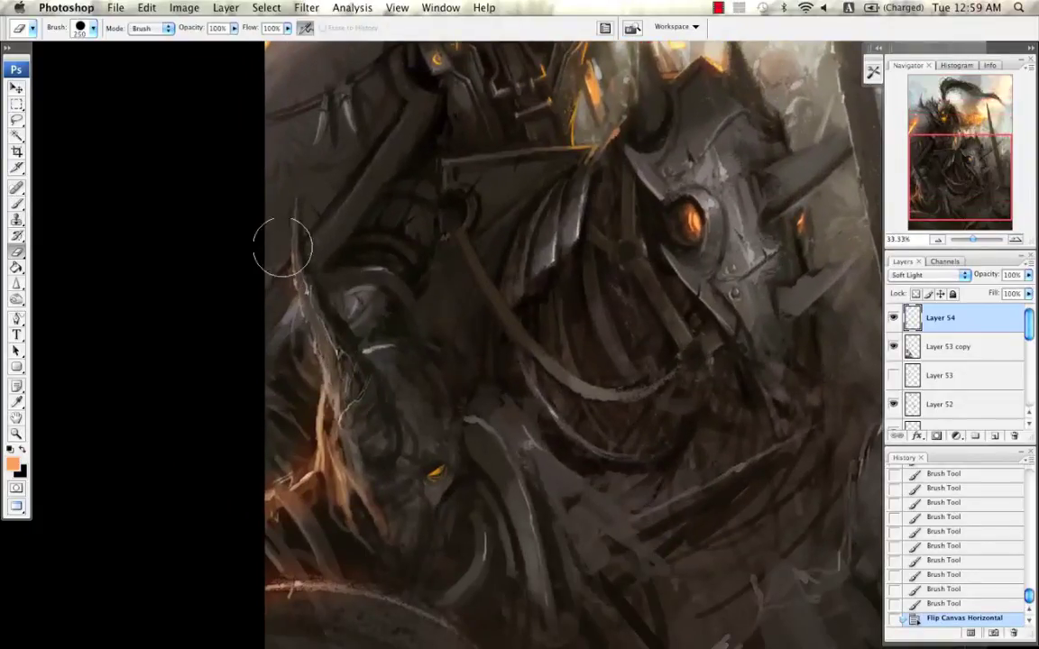
key(bracketleft)
key(bracketleft)
drag(281, 259, 289, 265)
drag(291, 309, 295, 323)
drag(295, 326, 302, 355)
drag(300, 345, 304, 355)
Step: Paint orange light along the middle of the creature's horn with the 80 px soft brush
key(b)
mouse_move(305, 308)
mouse_down()
mouse_move(337, 394)
mouse_move(325, 385)
mouse_move(339, 419)
mouse_up()
drag(338, 413, 344, 433)
Step: Change Layer 54's blending mode to Overlay and compare the whole painting with and without the change
click(929, 274)
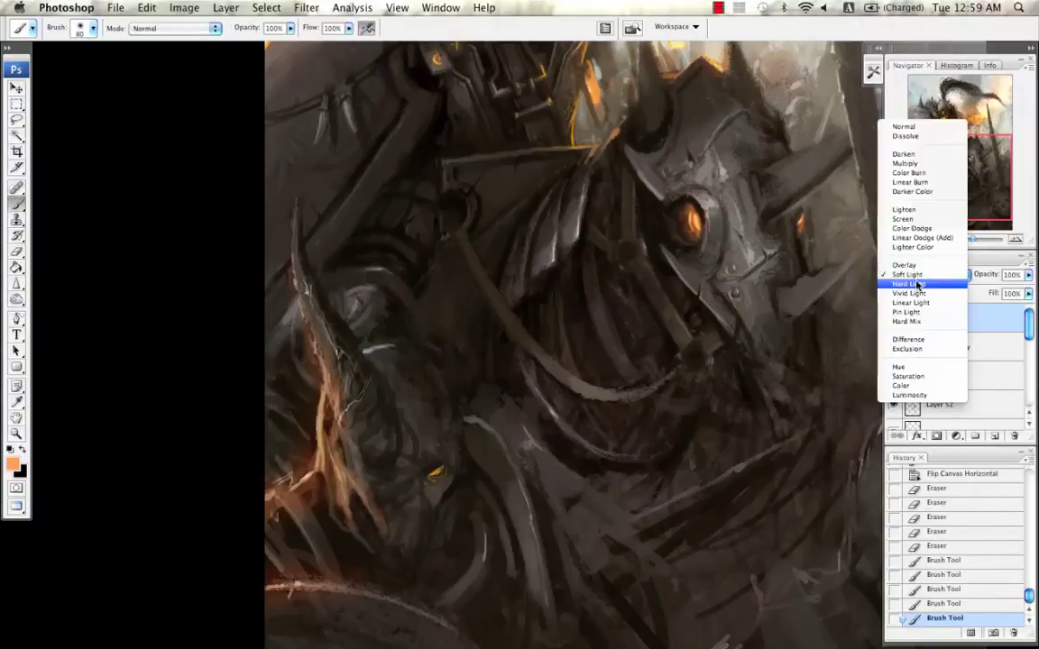
click(902, 266)
drag(736, 308, 739, 267)
click(937, 241)
click(936, 242)
click(936, 242)
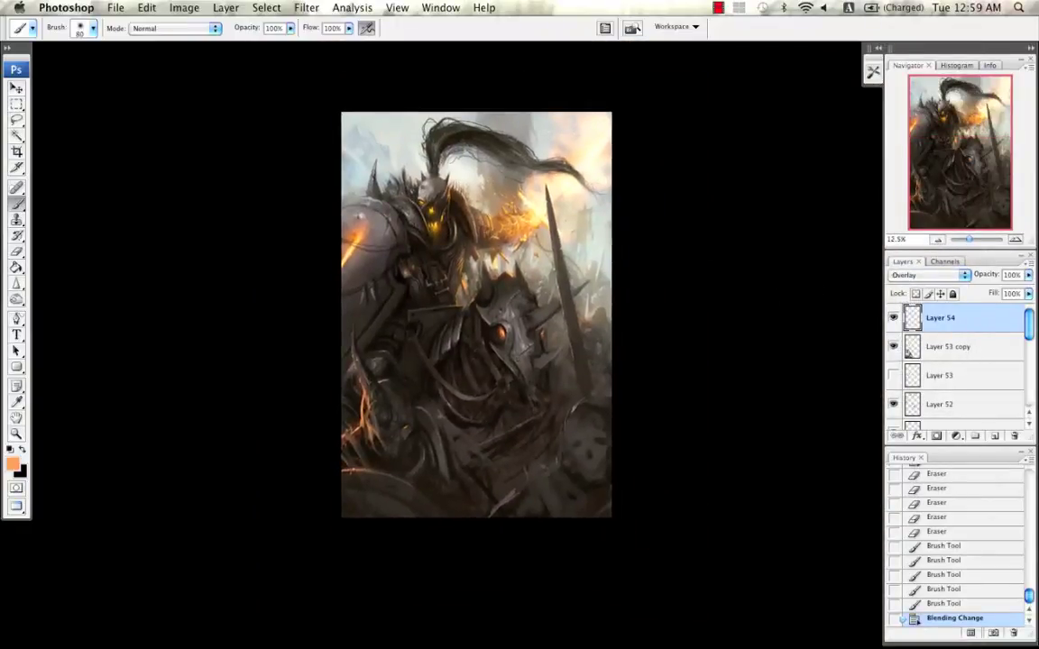
key(super+z)
key(super+z)
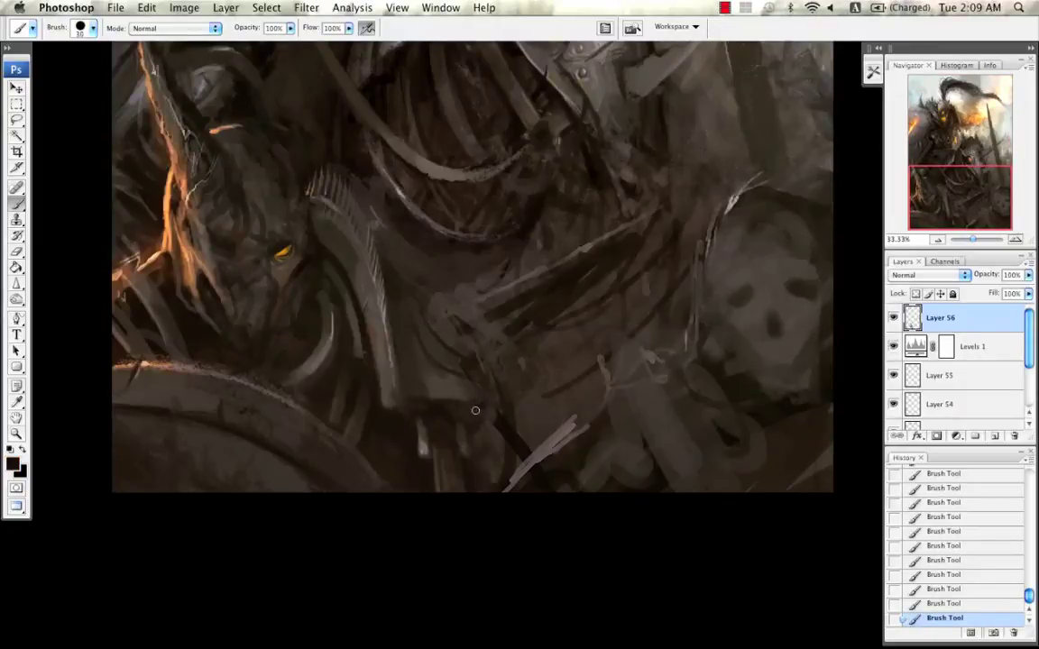
Step: On Layer 56, undo the last strokes, sample dark foreground tones and rework the area around the ribbed curved shape at about 15 px
key(ctrl+z)
key(ctrl+z)
key(bracketleft)
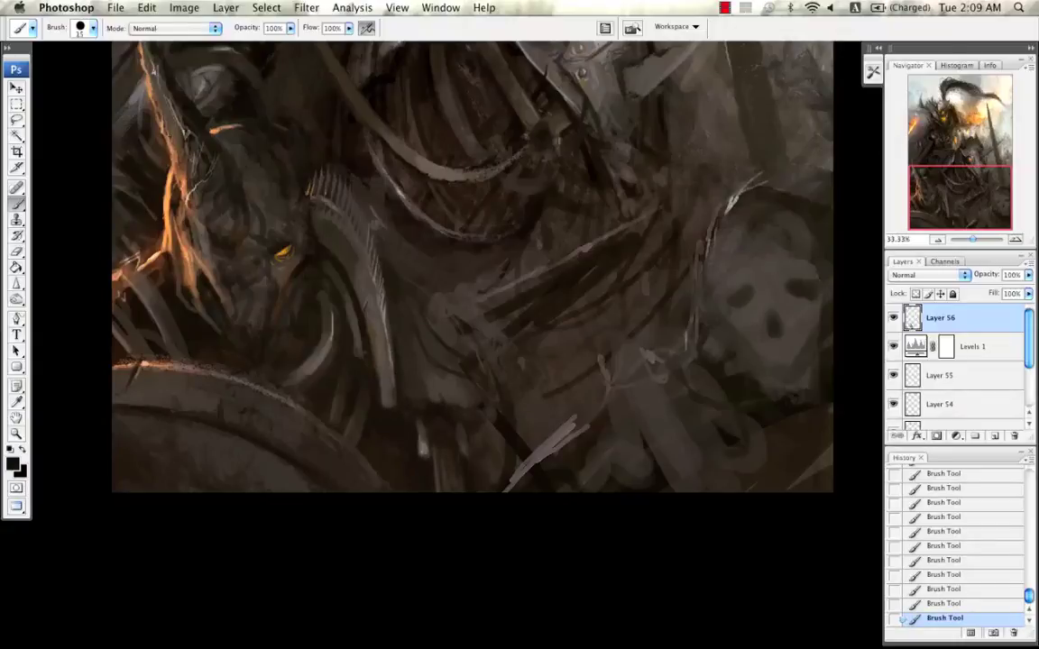
key(bracketleft)
alt+click(543, 450)
alt+click(506, 439)
alt+click(387, 322)
key(bracketleft)
drag(422, 321, 436, 303)
Step: Sample a dark grey and block in a small upright shape below the ribbed curved shape, enlarging the brush to 30 px
alt+click(441, 370)
key(bracketright)
key(bracketright)
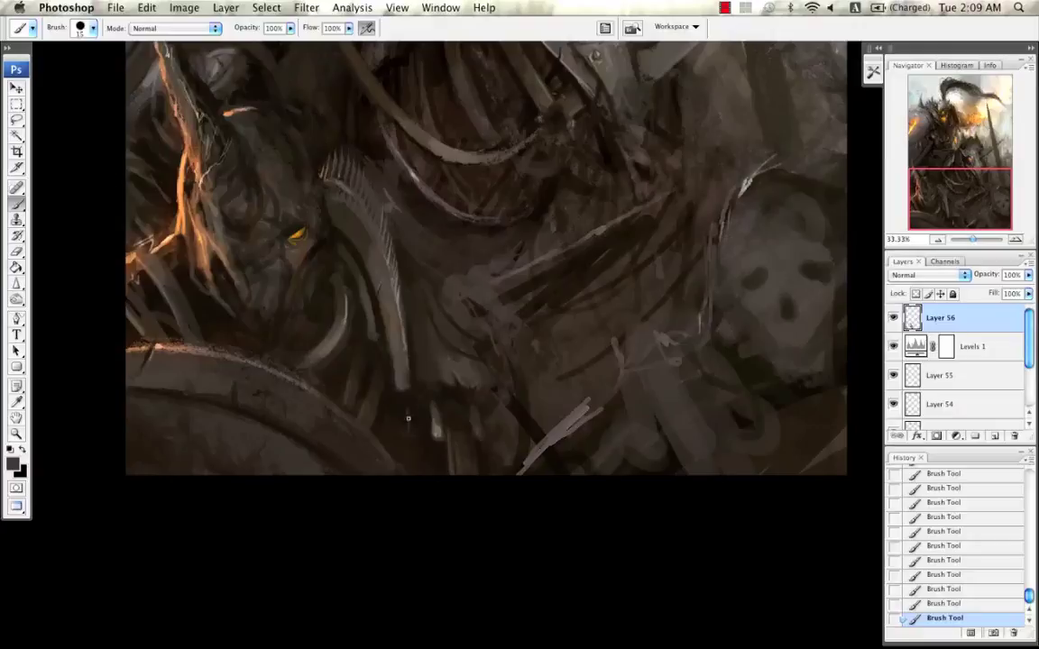
drag(412, 416, 420, 445)
key(bracketright)
key(bracketright)
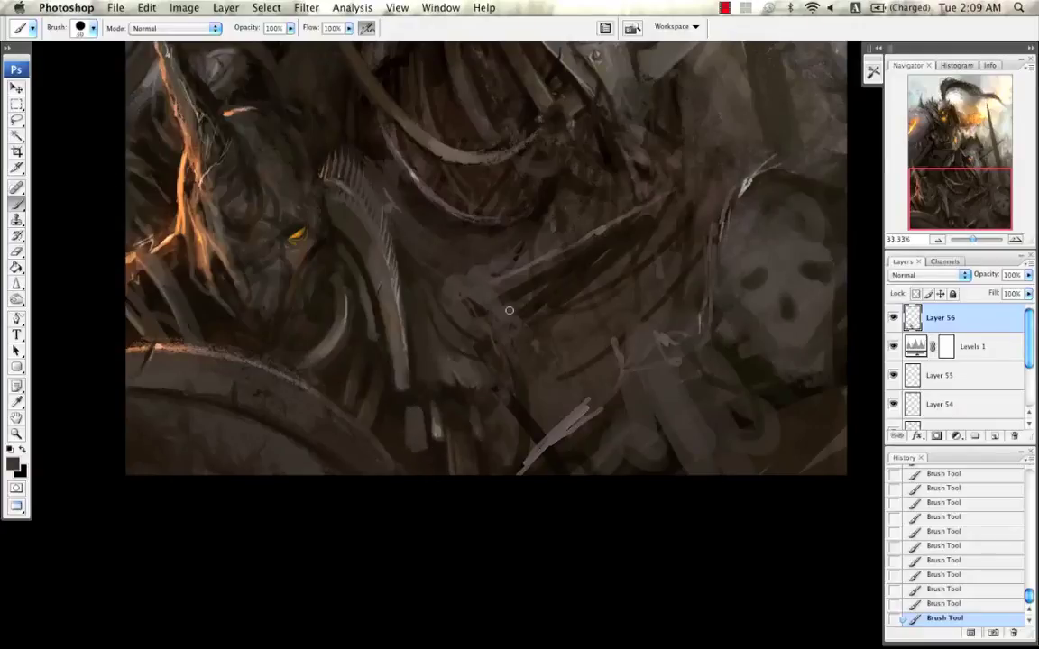
Step: Sample nearby greys and shade the small upright shape below the ribbed curve with a 30 px brush, redoing the last stroke
alt+click(439, 436)
key(bracketleft)
key(bracketleft)
key(bracketright)
key(bracketright)
key(bracketright)
alt+click(403, 379)
key(ctrl+z)
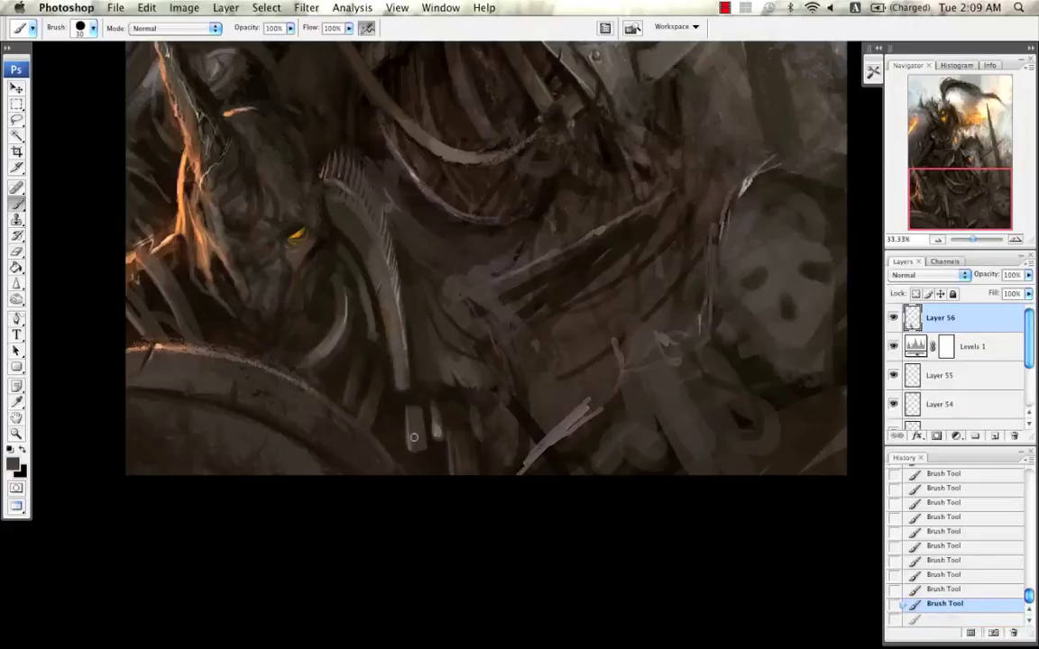
mouse_move(421, 444)
mouse_down()
mouse_move(417, 402)
mouse_move(416, 414)
mouse_up()
Step: Sample nearby dark tones and clean up the edges and lower end of the small upright shape with a brush of about 25 px
alt+click(429, 425)
key(bracketleft)
alt+click(420, 403)
key(bracketleft)
key(bracketleft)
alt+click(417, 401)
key(bracketright)
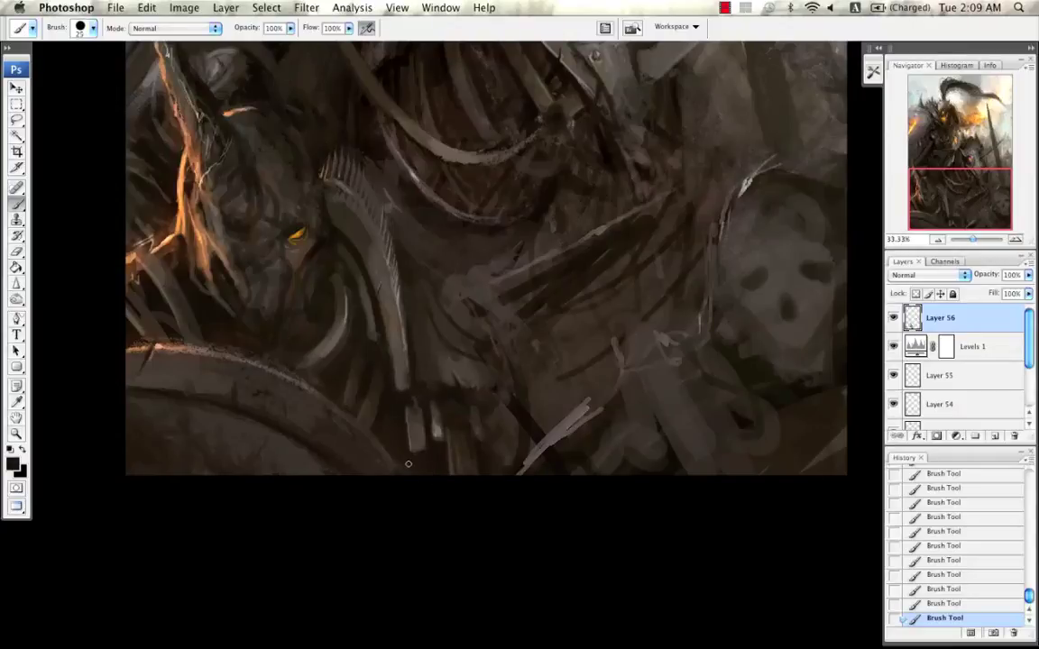
key(super+z)
drag(410, 457, 420, 467)
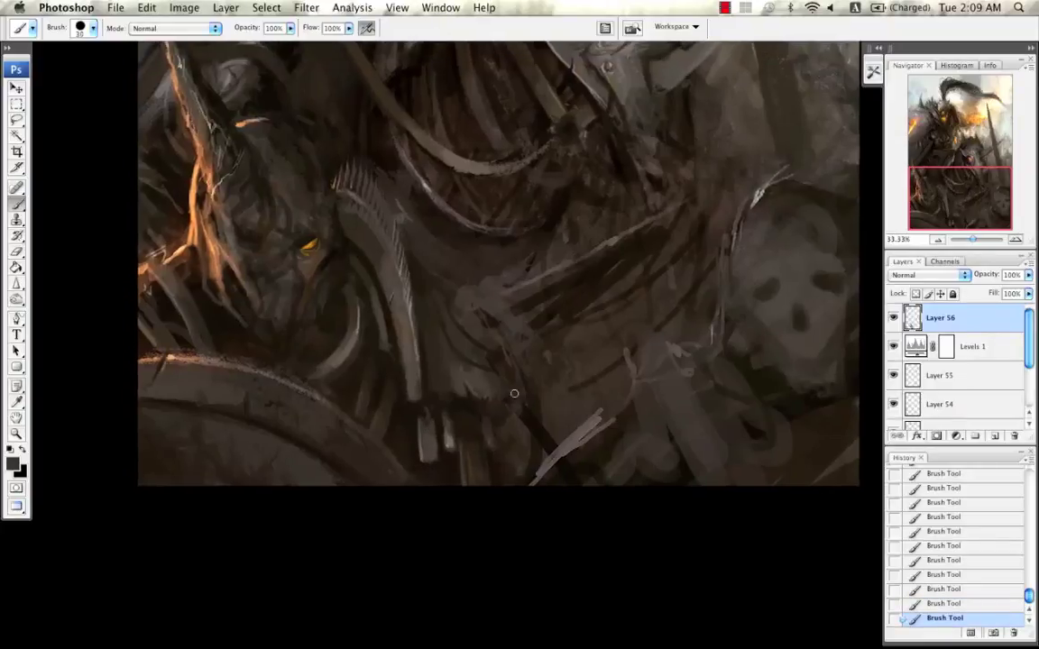
Step: Flip the canvas horizontally to check the whole composition and save the painting
click(938, 239)
click(939, 240)
key(super+shift+h)
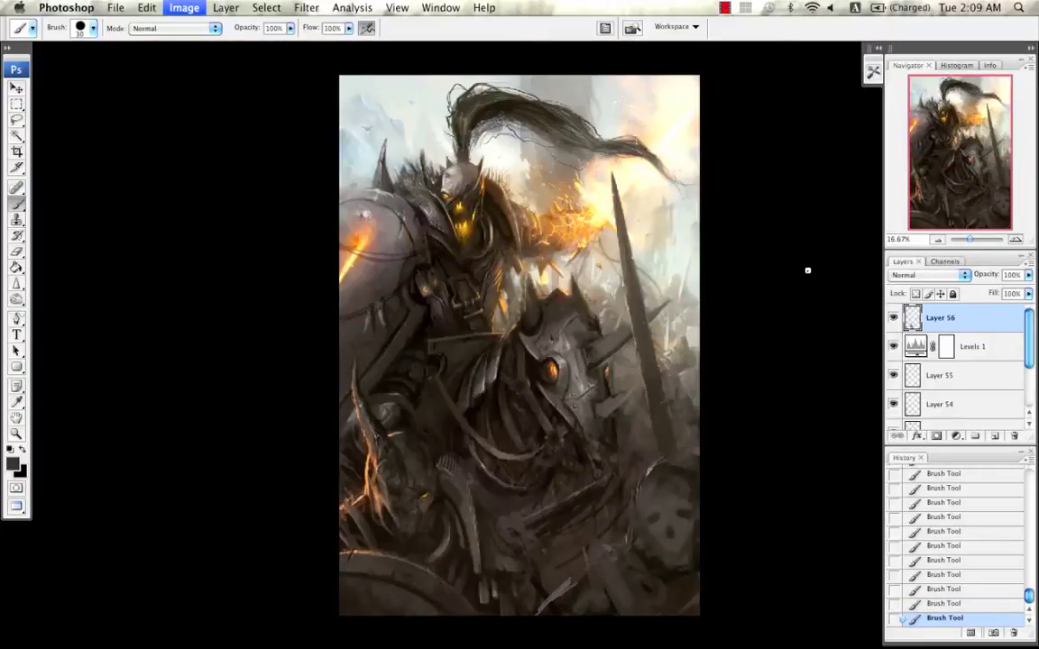
drag(764, 304, 730, 277)
key(super+s)
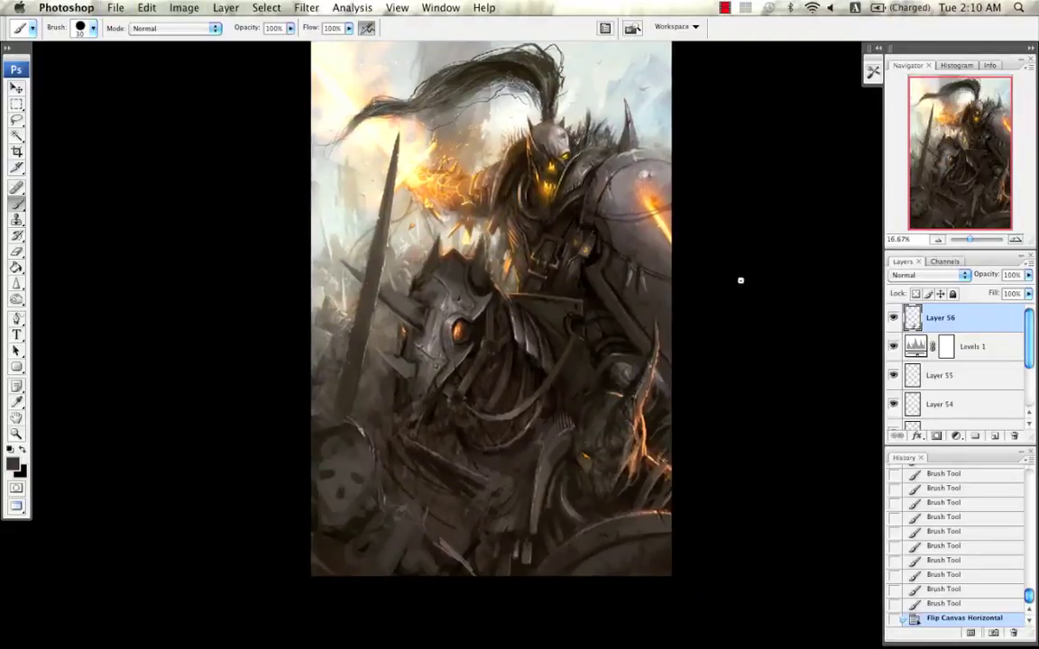
drag(743, 281, 689, 273)
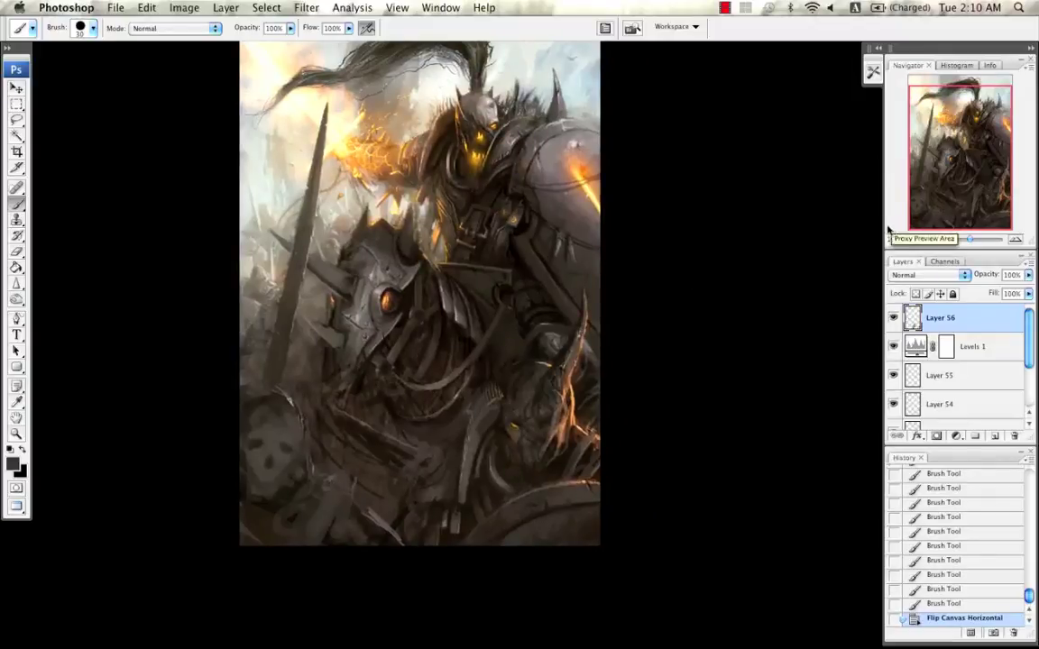
drag(793, 277, 786, 267)
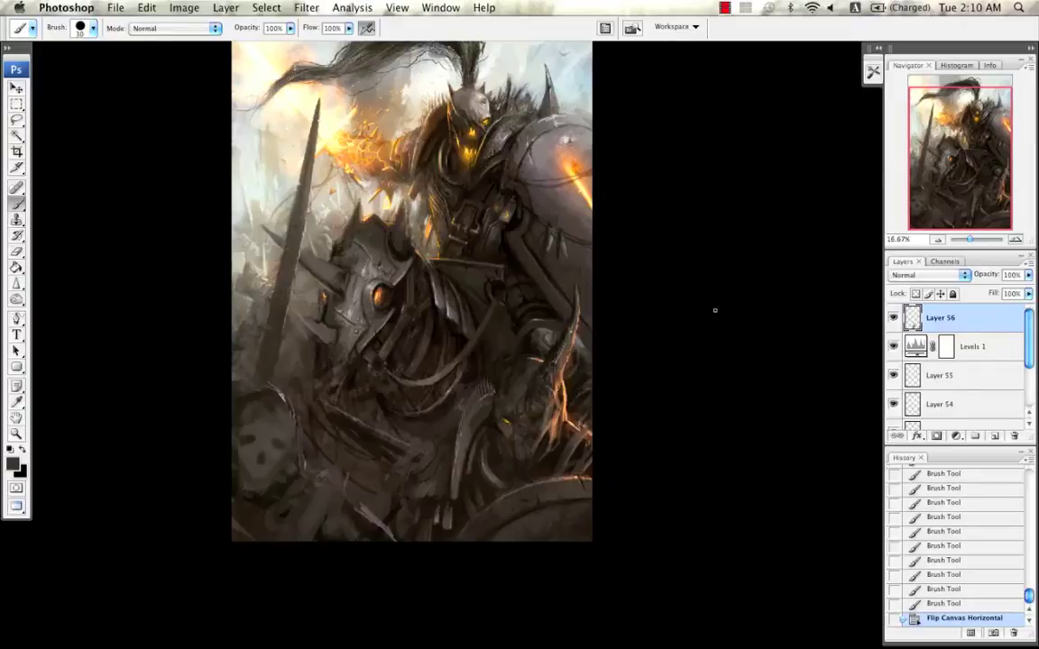
Step: Try to paint thin orange hairs along the creature's horn with a 10 px brush, sampling from the glowing streak and the lit horn
alt+click(573, 187)
drag(573, 365, 565, 390)
key(super+z)
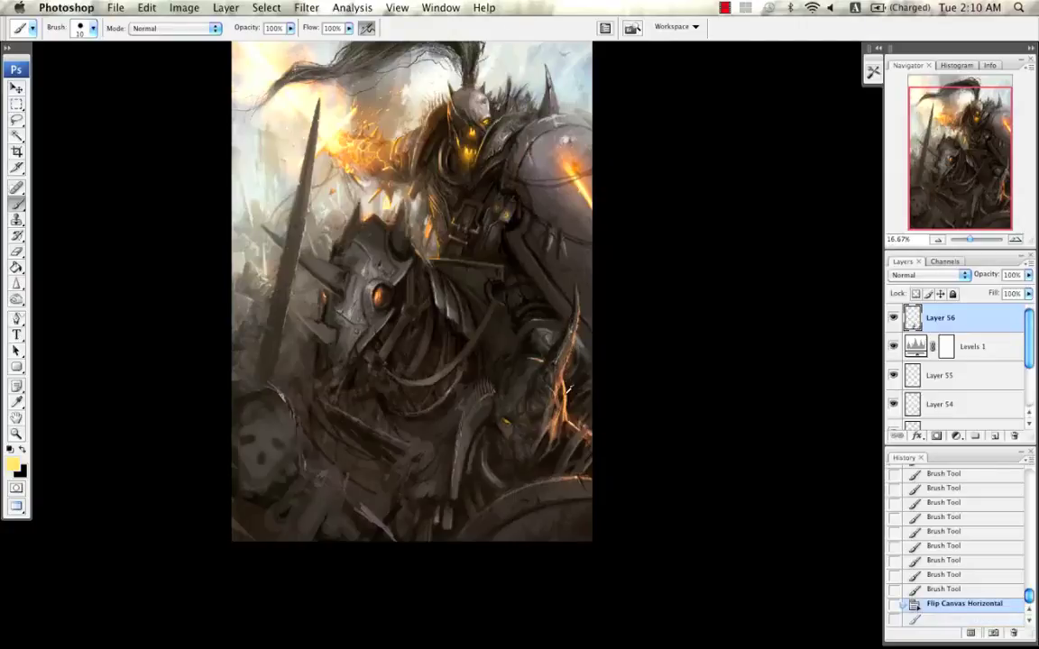
alt+click(566, 392)
drag(561, 372, 554, 351)
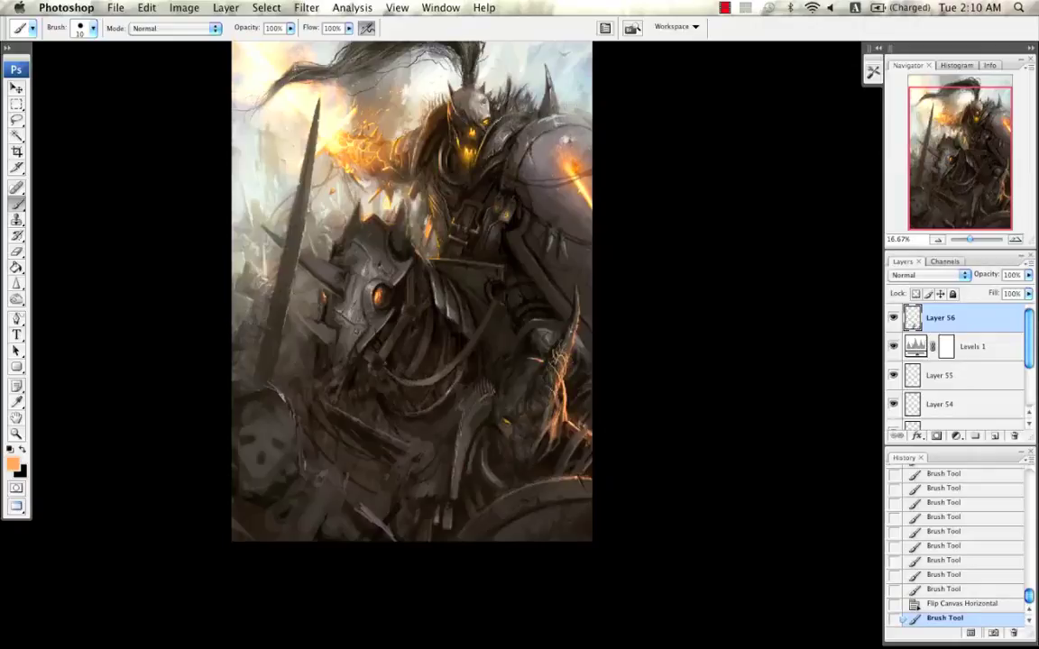
drag(557, 368, 548, 357)
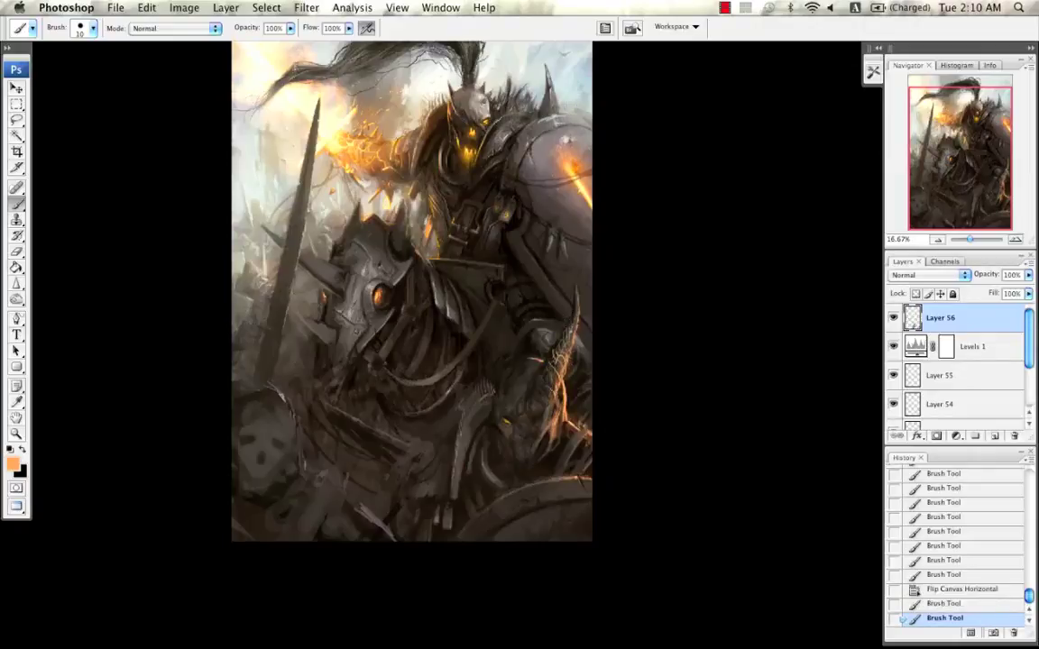
click(550, 348)
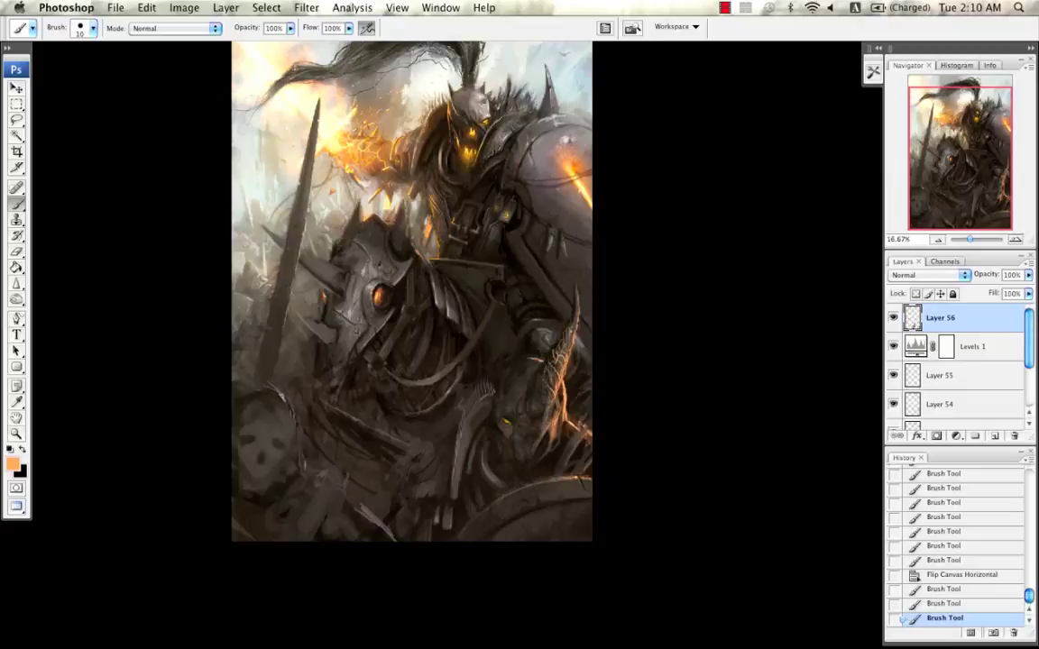
drag(546, 357, 538, 362)
Step: Check the orange hairs in a mirrored view, and undo that flip and the hair strokes on the horn
key(super+shift+h)
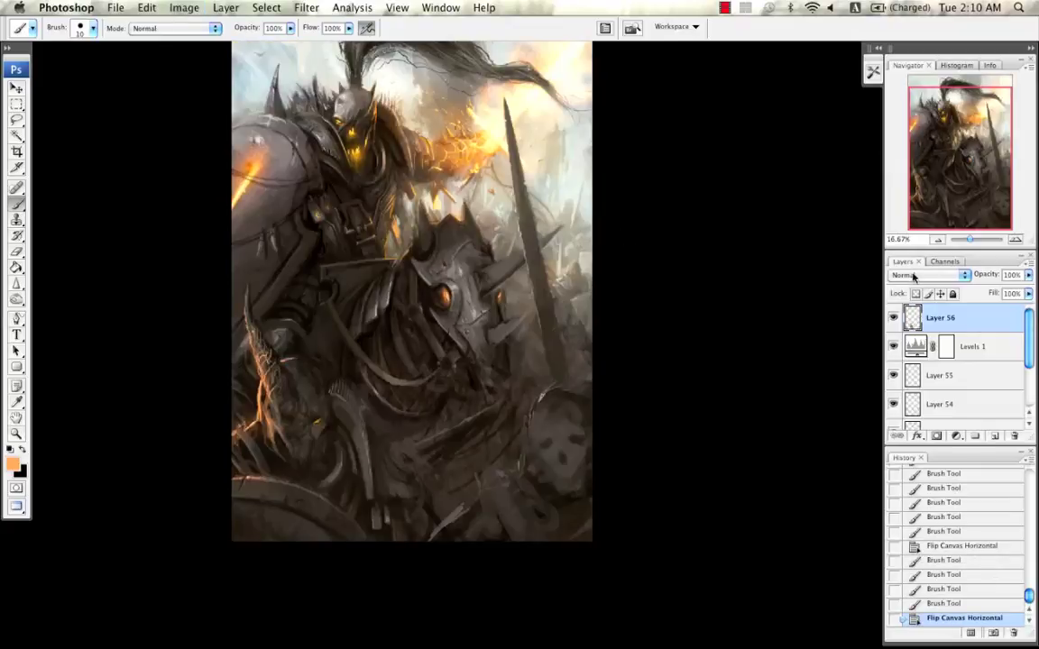
click(937, 239)
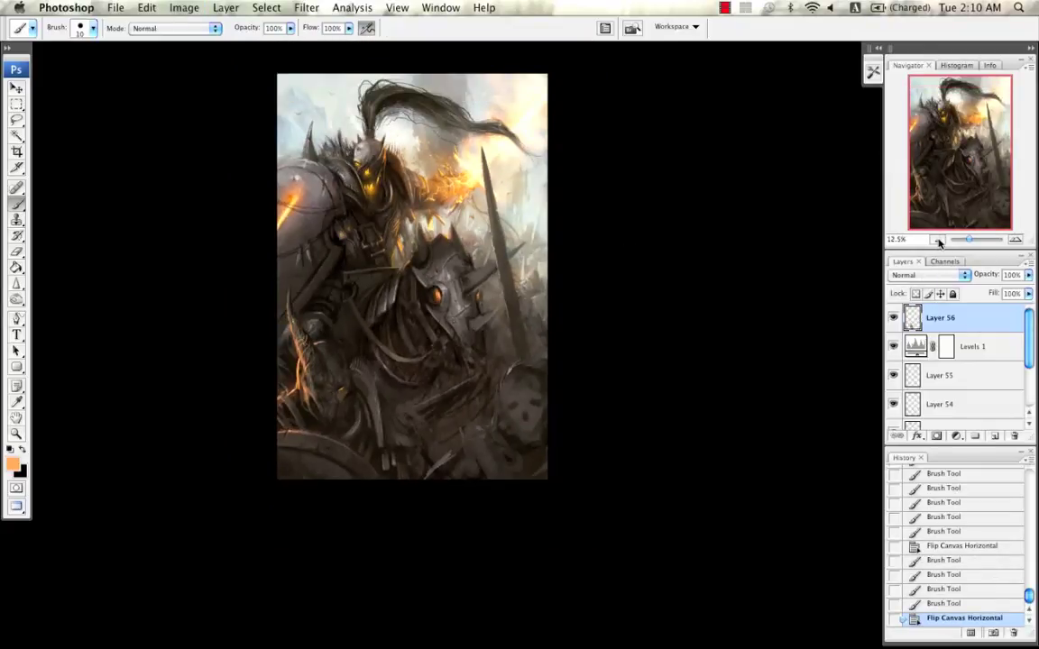
drag(967, 238, 989, 237)
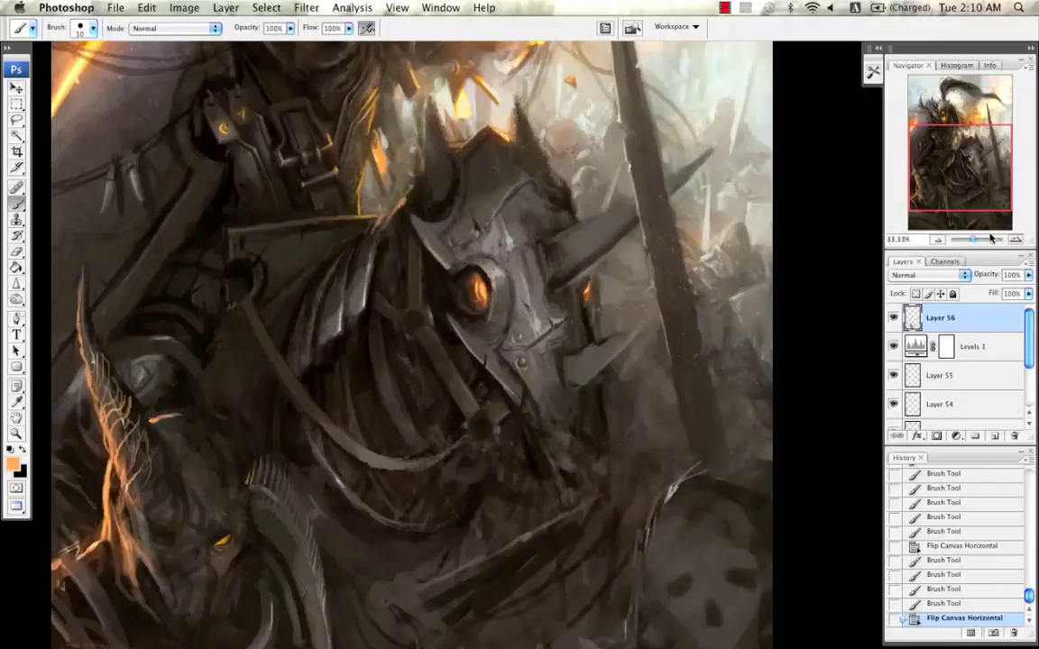
key(super+alt+z)
key(super+alt+z)
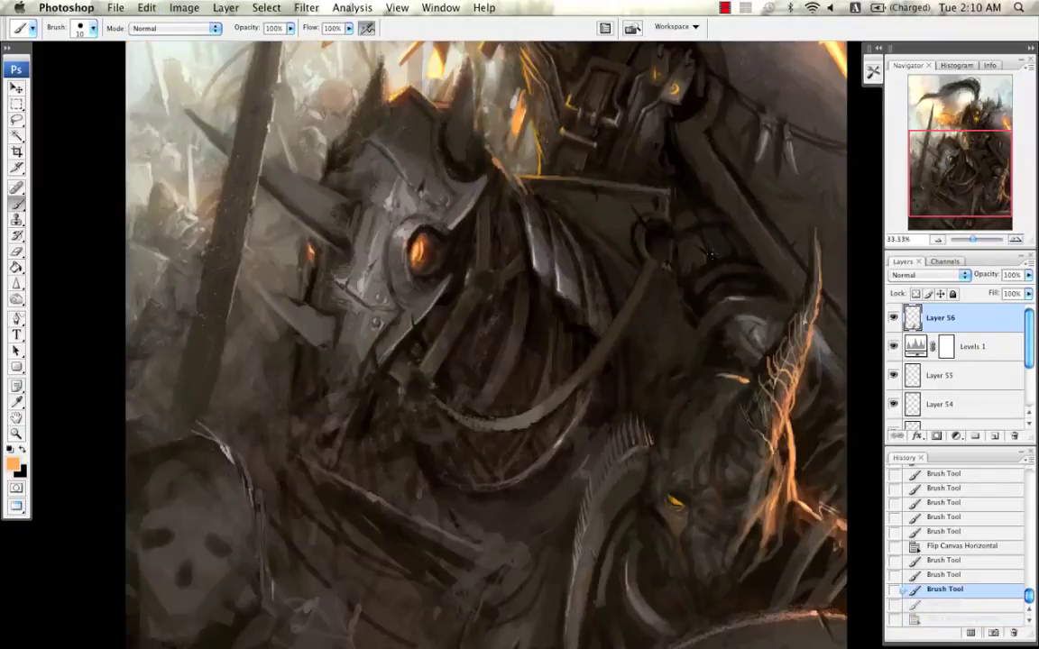
key(super+alt+z)
key(super+alt+z)
key(super+alt+z)
key(super+alt+z)
key(super+shift+z)
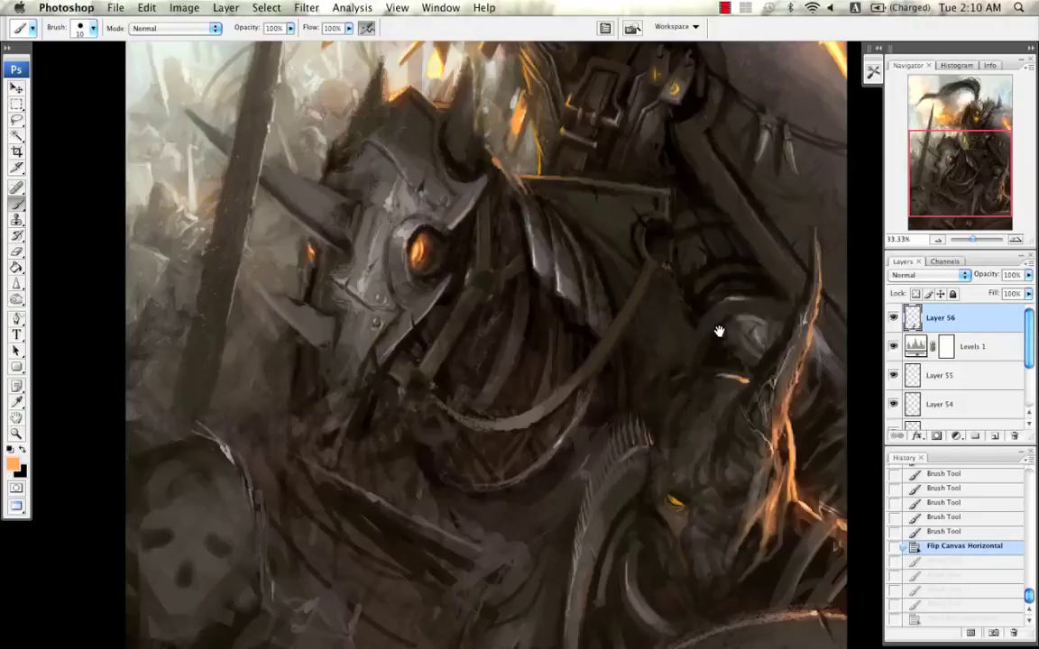
Step: Paint sampled near-black shadows over the horned creature's face beneath the large horn, enlarging the brush to 80 px
mouse_move(718, 331)
mouse_down()
mouse_move(695, 328)
mouse_move(672, 290)
mouse_move(656, 317)
mouse_move(649, 436)
mouse_move(639, 285)
mouse_up()
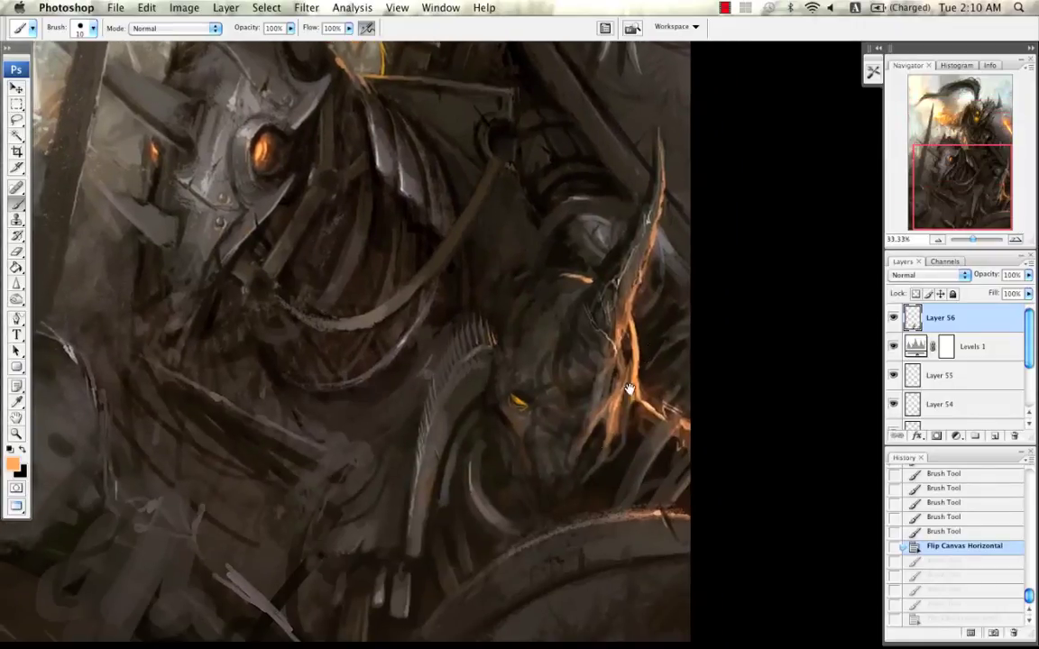
alt+click(605, 432)
key(])
mouse_move(523, 416)
mouse_down()
mouse_move(516, 411)
mouse_move(550, 430)
mouse_move(521, 422)
mouse_move(568, 482)
mouse_move(582, 446)
mouse_up()
key(])
key(])
key(])
key(])
key(])
drag(583, 445, 575, 482)
mouse_move(586, 422)
mouse_down()
mouse_move(572, 476)
mouse_move(546, 469)
mouse_up()
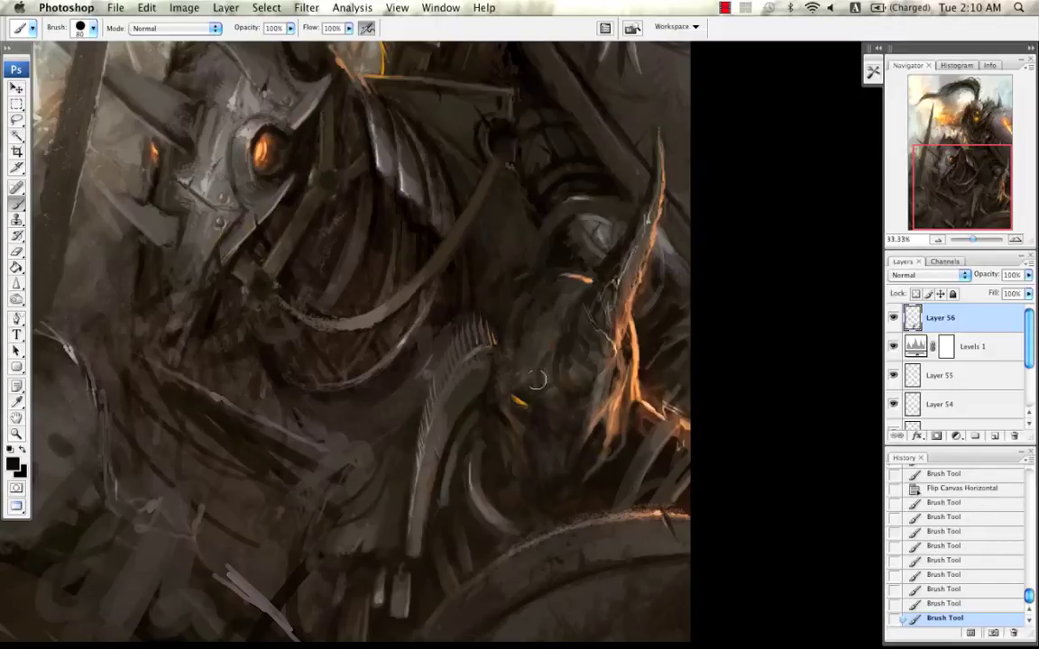
Step: Darken the area just above the creature's yellow eye with a 50 px brush
key([)
key([)
key([)
drag(512, 368, 546, 389)
Step: Sample grey from the rider's helmet and paint the creature's forehead with a soft lighter tone using a 125 px brush
drag(494, 160, 536, 510)
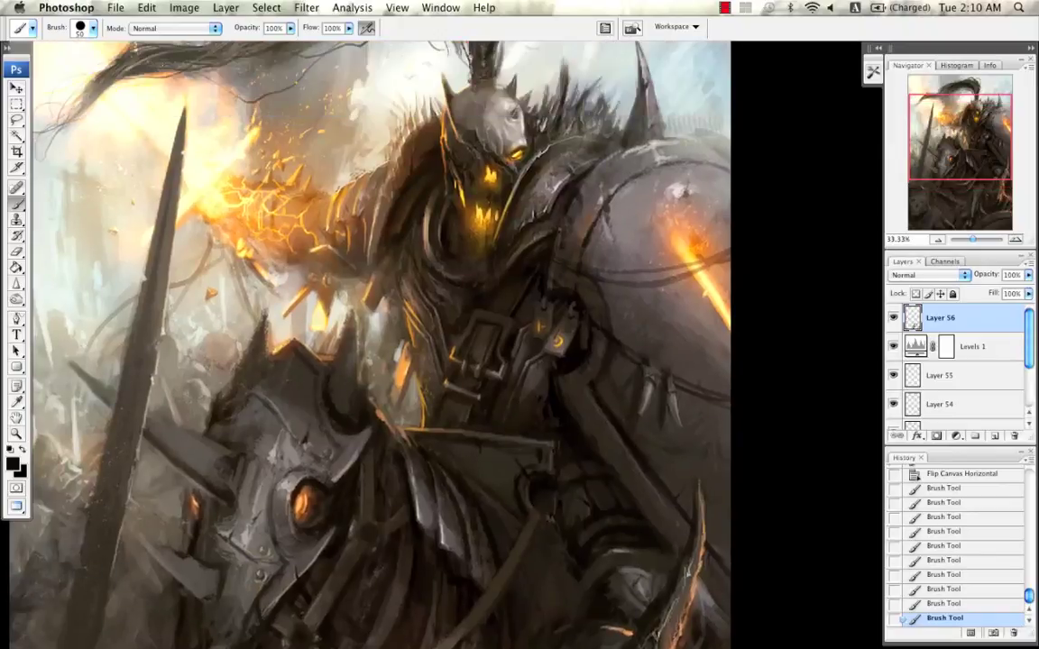
alt+click(478, 125)
alt+click(475, 119)
drag(538, 420, 458, 77)
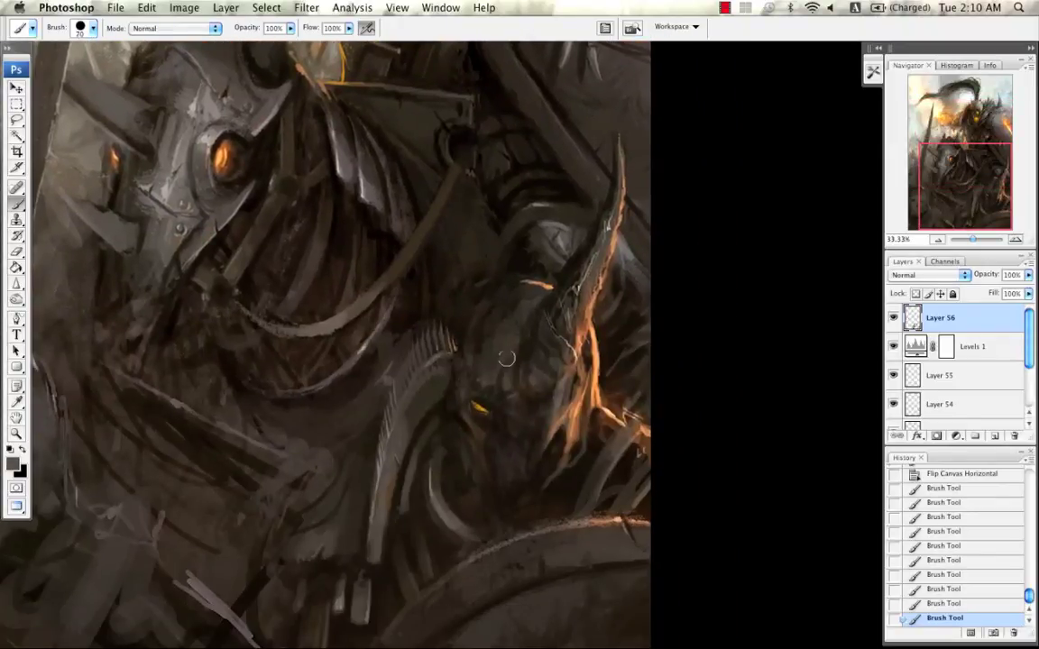
key(])
key(])
key(])
key(])
key(])
key(])
mouse_move(487, 357)
mouse_down()
mouse_move(508, 397)
mouse_move(503, 353)
mouse_move(481, 346)
mouse_move(514, 325)
mouse_move(511, 389)
mouse_up()
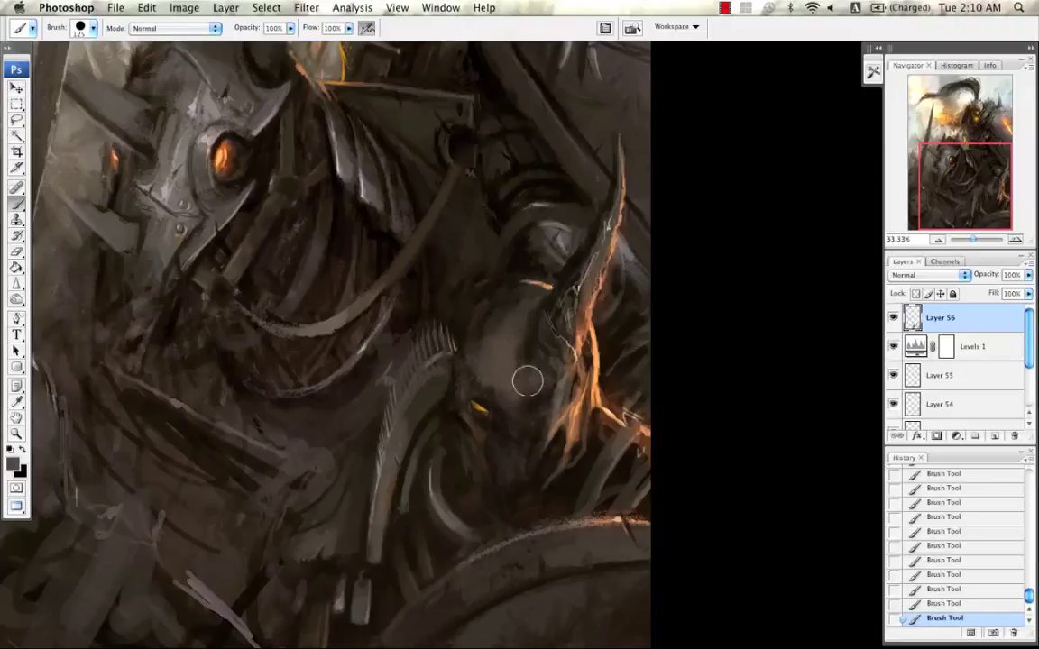
Step: Sample a lighter grey from the rider's helmet and paint highlights on the horn base and head crest with a 40 px brush
key(bracketleft)
key(bracketleft)
key(bracketleft)
key(bracketleft)
key(bracketleft)
key(bracketleft)
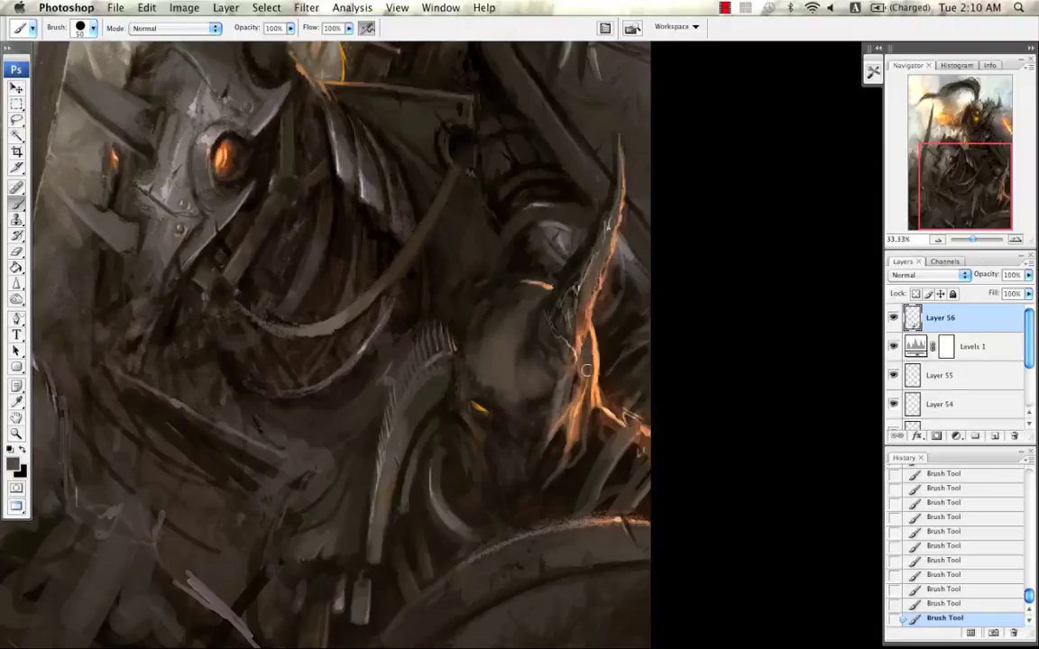
scroll(530, 320, up, 10)
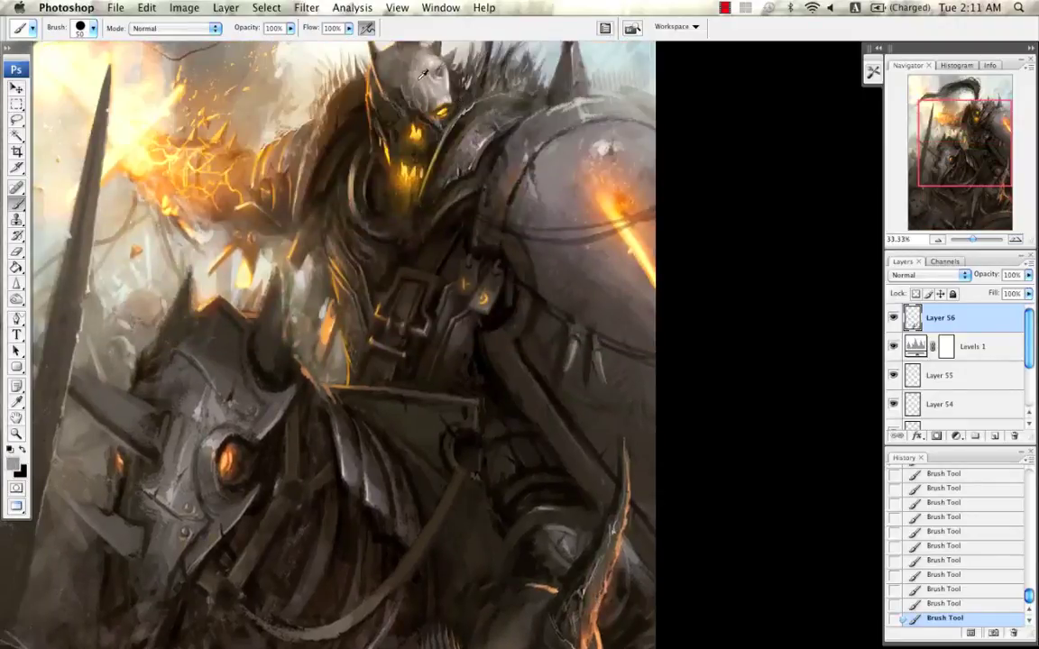
scroll(547, 408, down, 10)
key(bracketleft)
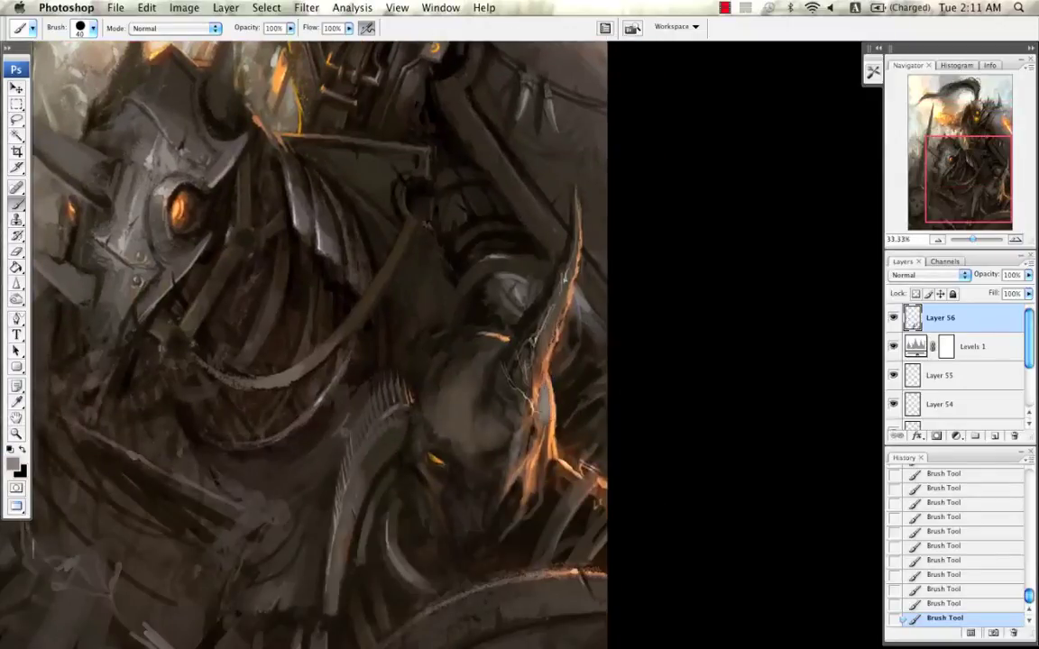
drag(545, 413, 525, 437)
drag(507, 343, 480, 334)
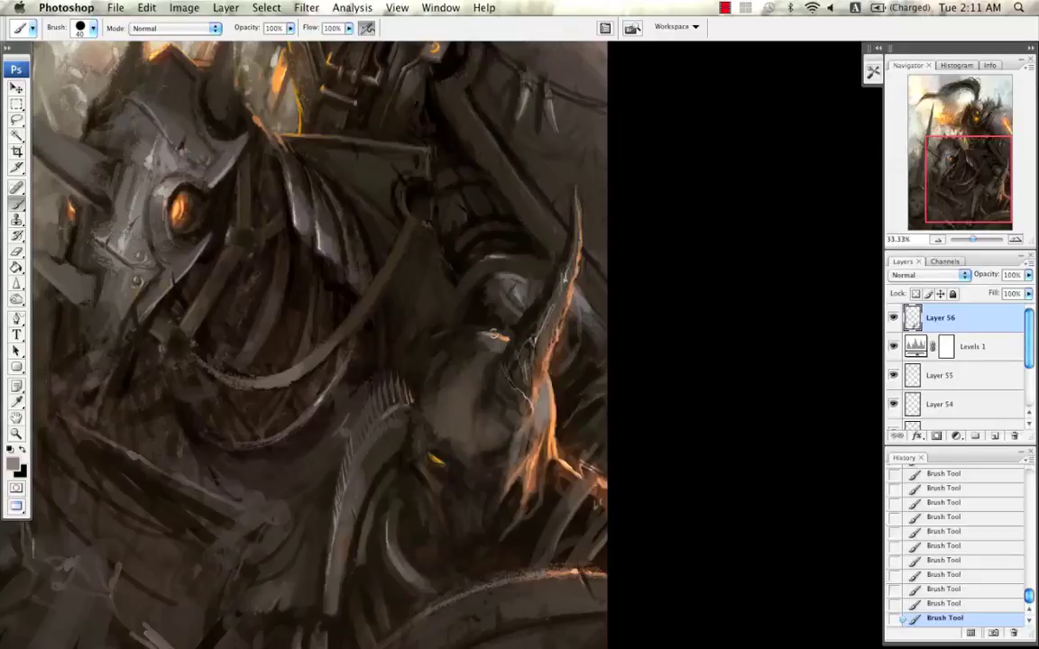
Step: Sample a dark tone beside the creature's head and flip the canvas horizontally
alt+click(426, 306)
click(937, 240)
click(937, 239)
click(937, 240)
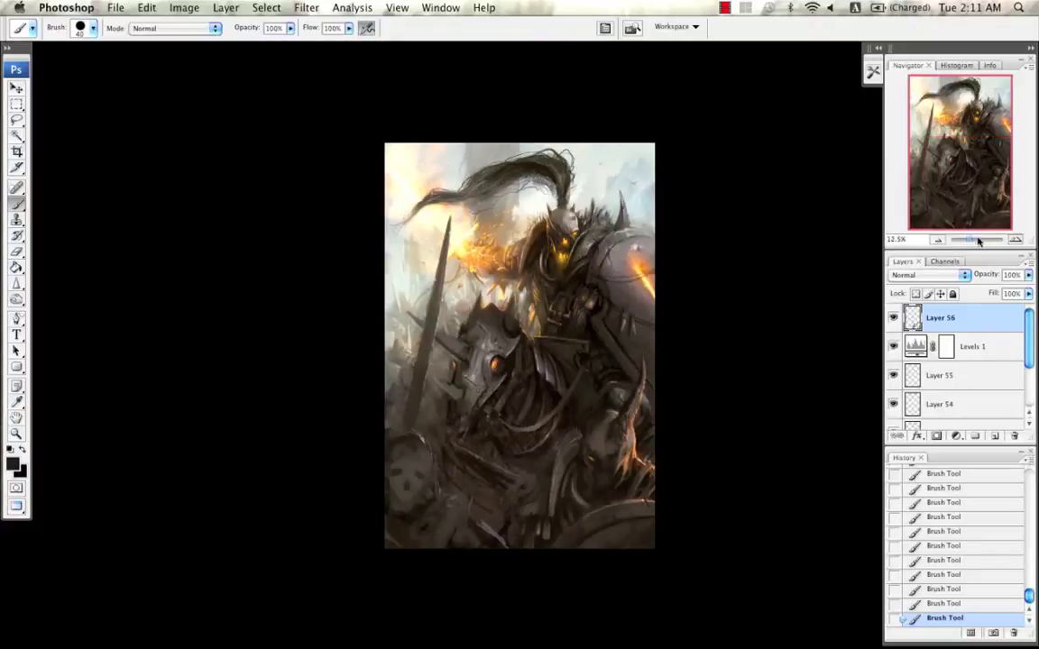
key(super+shift+h)
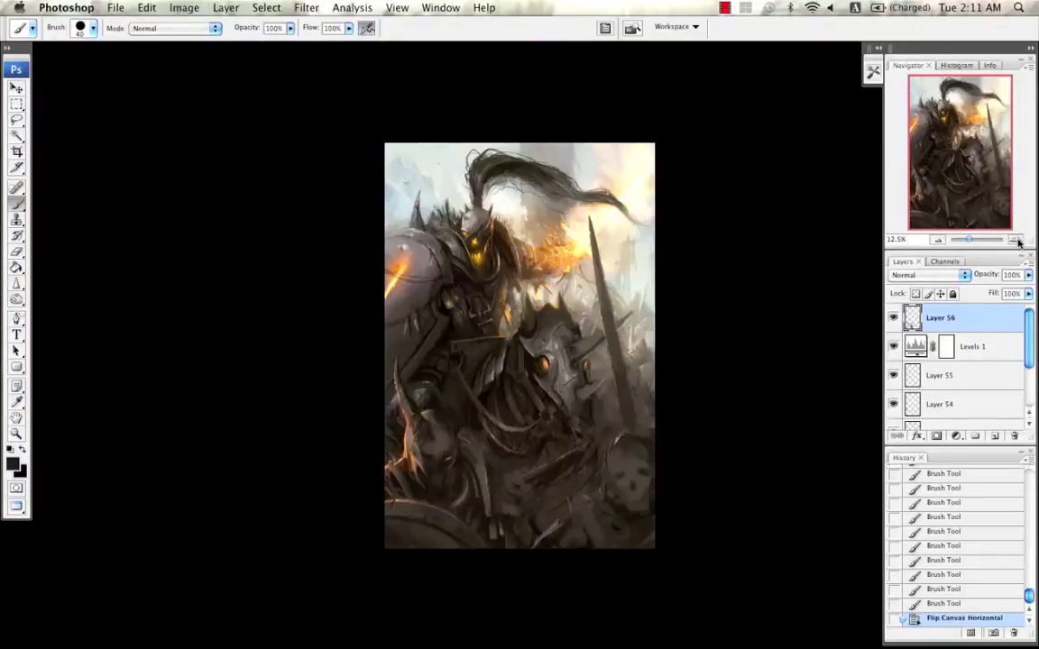
click(1019, 241)
click(1019, 240)
click(1019, 241)
click(1018, 241)
drag(348, 543, 568, 236)
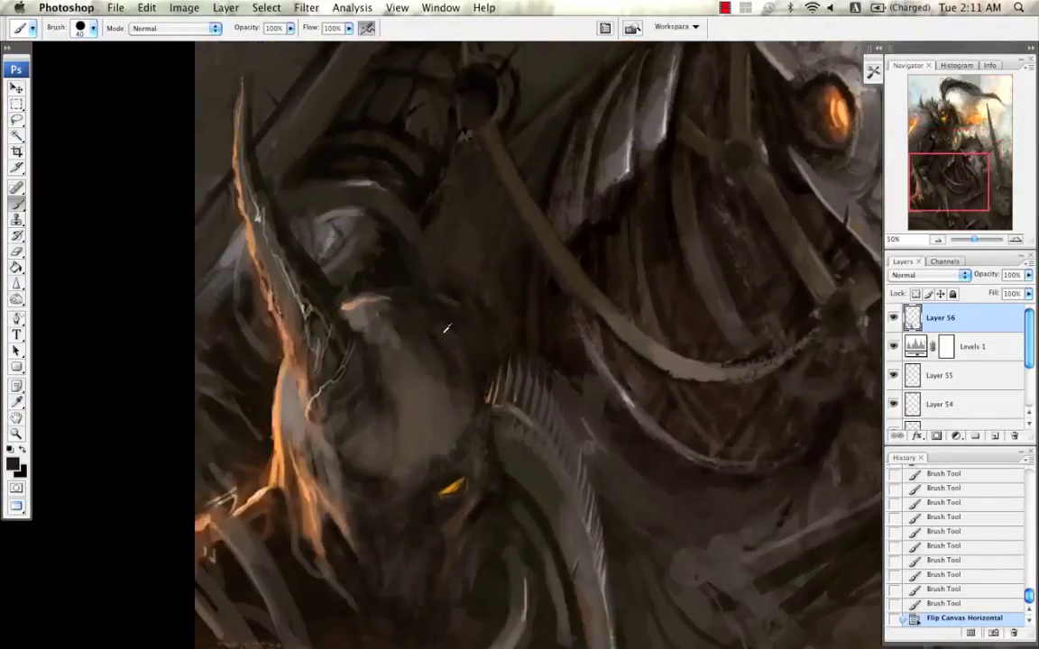
Step: Try to paint a long dark line down the creature's forehead to the yellow eye with a 25 px brush
key(bracketleft)
key(bracketleft)
drag(422, 341, 423, 374)
drag(422, 345, 427, 428)
drag(424, 361, 432, 451)
drag(427, 414, 434, 464)
key(bracketright)
drag(420, 333, 434, 451)
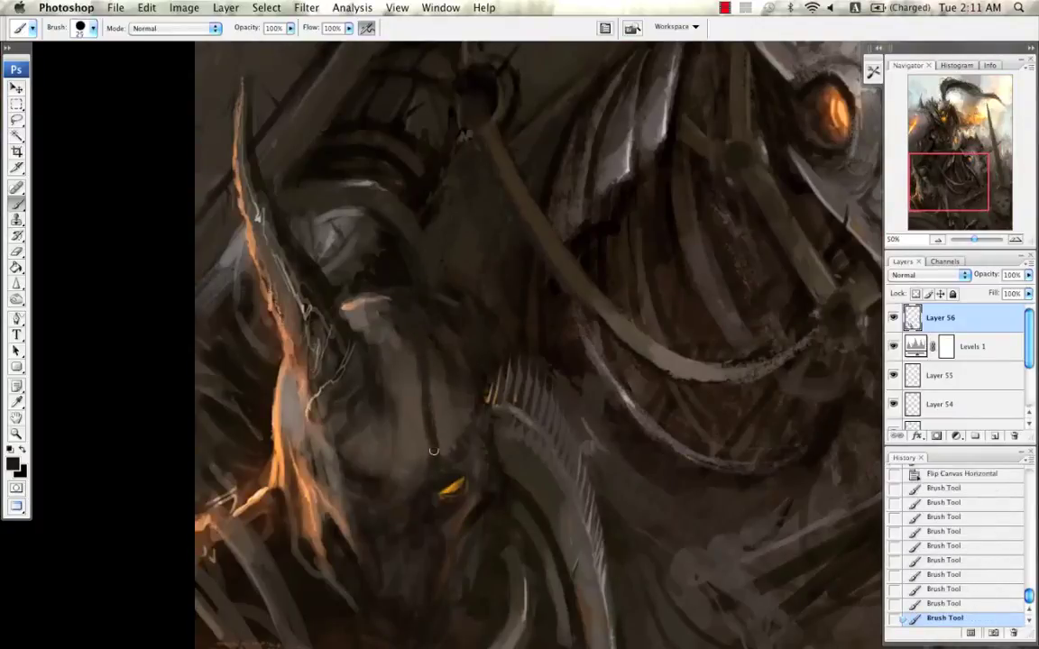
Step: Undo the recent dark strokes on the creature's forehead
key(super+alt+z)
key(super+alt+z)
key(super+alt+z)
key(super+alt+z)
key(super+alt+z)
key(super+alt+z)
key(super+alt+z)
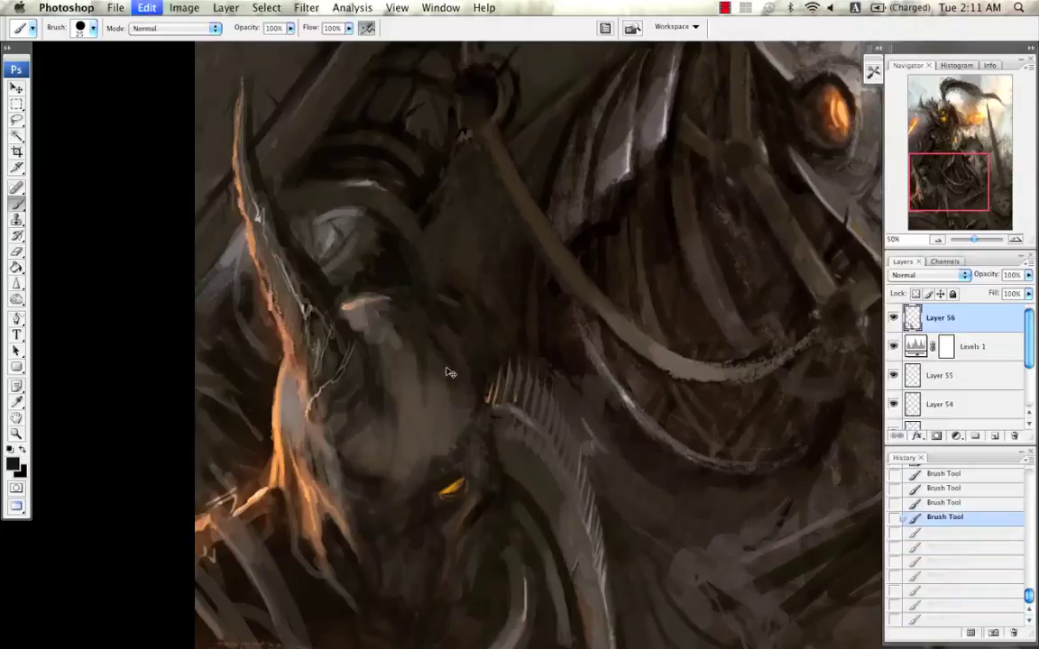
Step: Paint dark creases on the side of the forehead above the yellow eye with 30 and 20 px brushes, resampling nearby tones
key(super+shift+z)
key(super+shift+z)
key(super+shift+z)
key(super+shift+z)
key(super+shift+z)
key(super+shift+z)
key(super+shift+z)
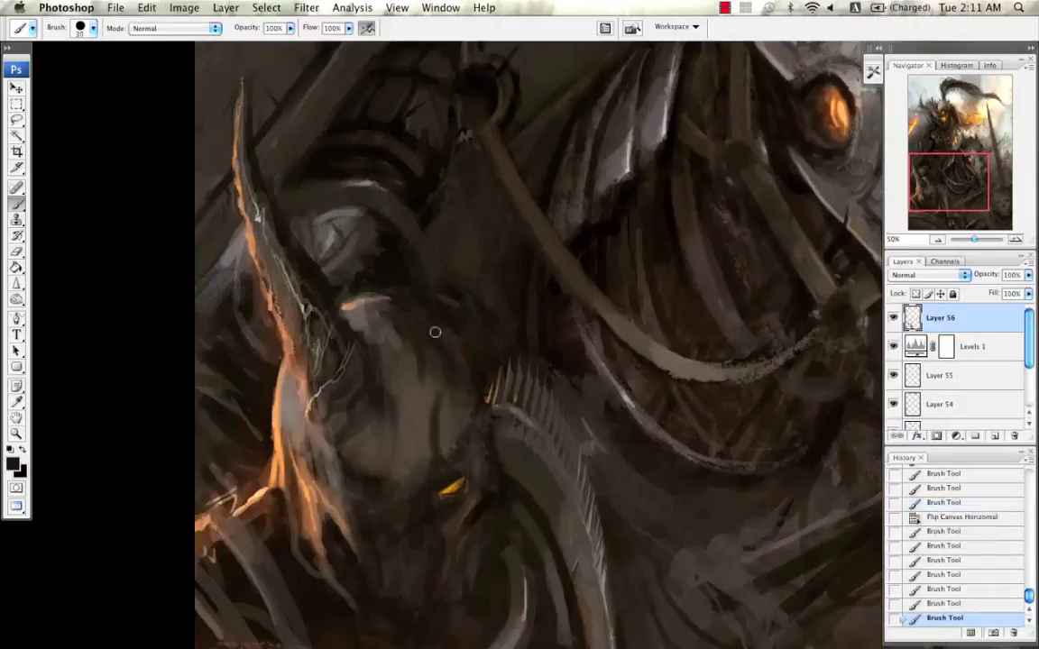
drag(442, 374, 442, 446)
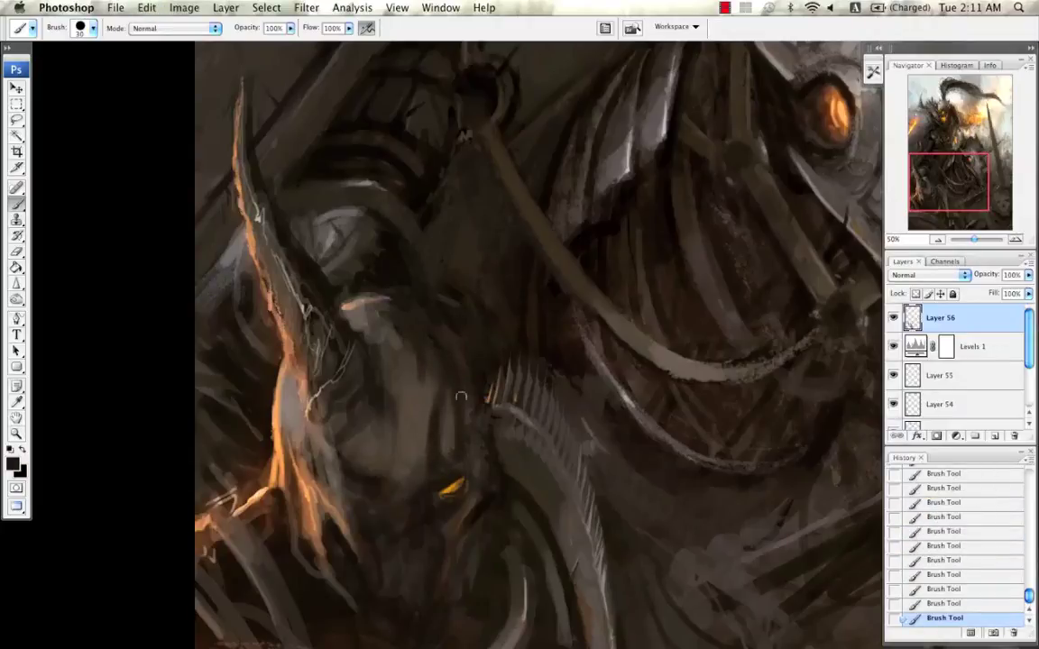
drag(460, 397, 471, 435)
alt+click(442, 449)
key([)
alt+click(442, 397)
drag(441, 363, 431, 473)
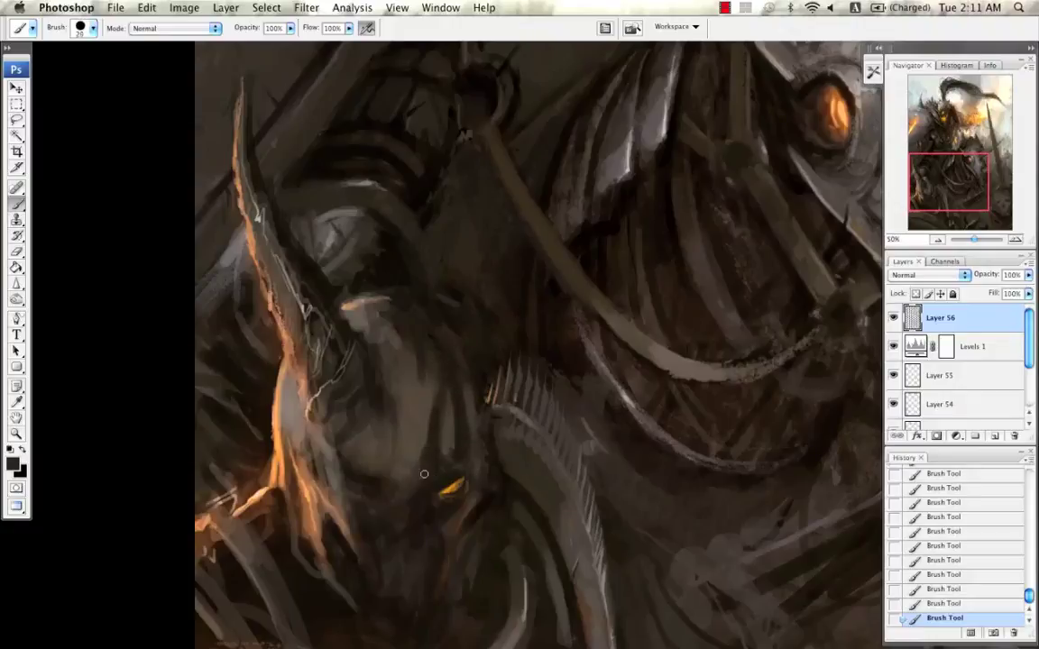
Step: Sample the forehead's mid-grey and add small strokes beside the horn base with a brush of about 20 px
key(bracketleft)
key(bracketleft)
alt+click(419, 390)
key(])
drag(386, 378, 398, 351)
key(bracketright)
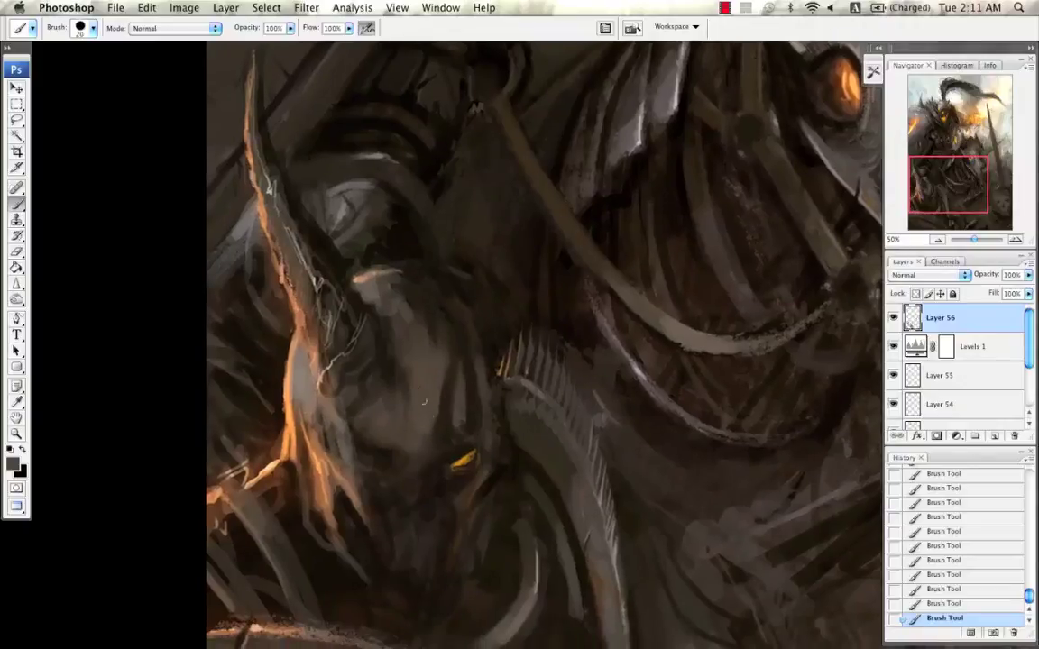
Step: Blend greys sampled from the face and the rider's helmet into the creature's lower forehead with a small brush
scroll(368, 336, up, 1)
scroll(368, 337, left, 1)
key(bracketleft)
alt+click(399, 450)
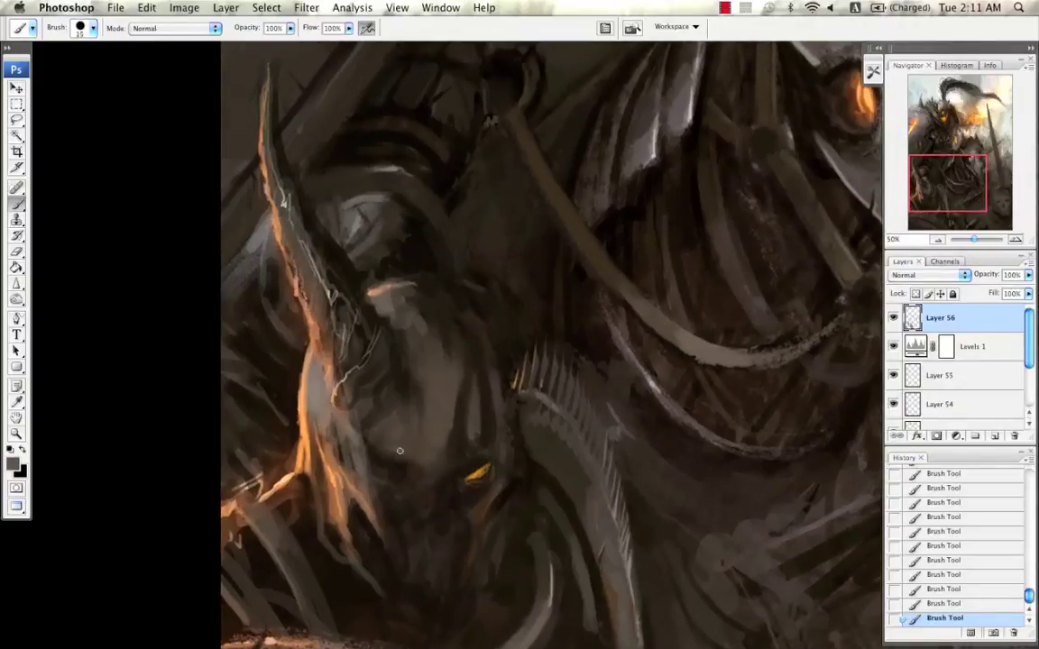
key(bracketright)
alt+click(442, 469)
scroll(475, 262, up, 10)
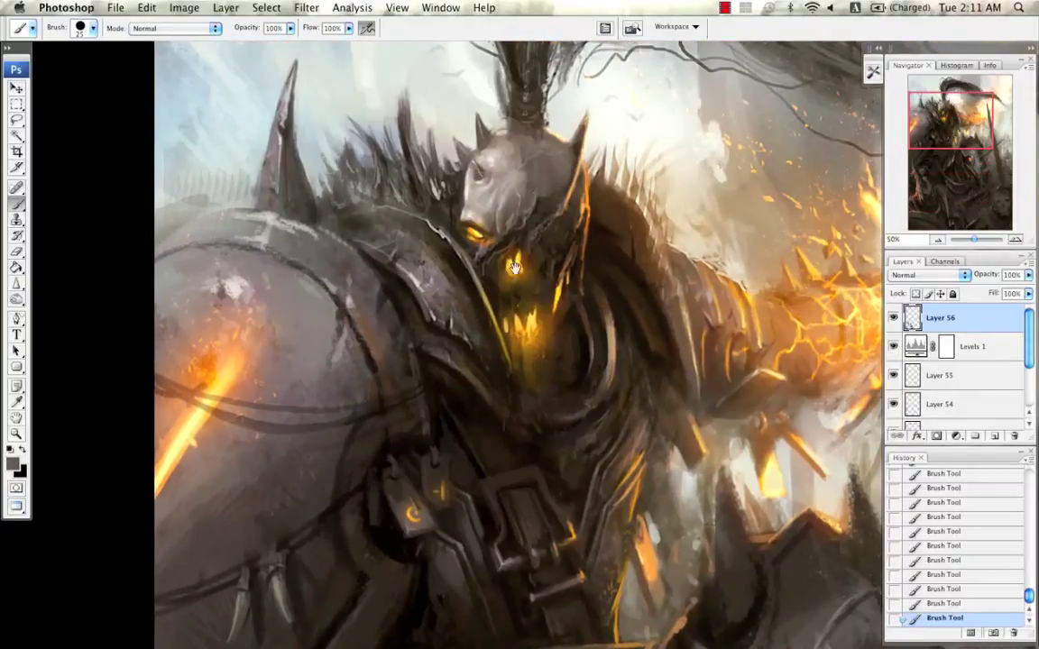
scroll(491, 248, down, 10)
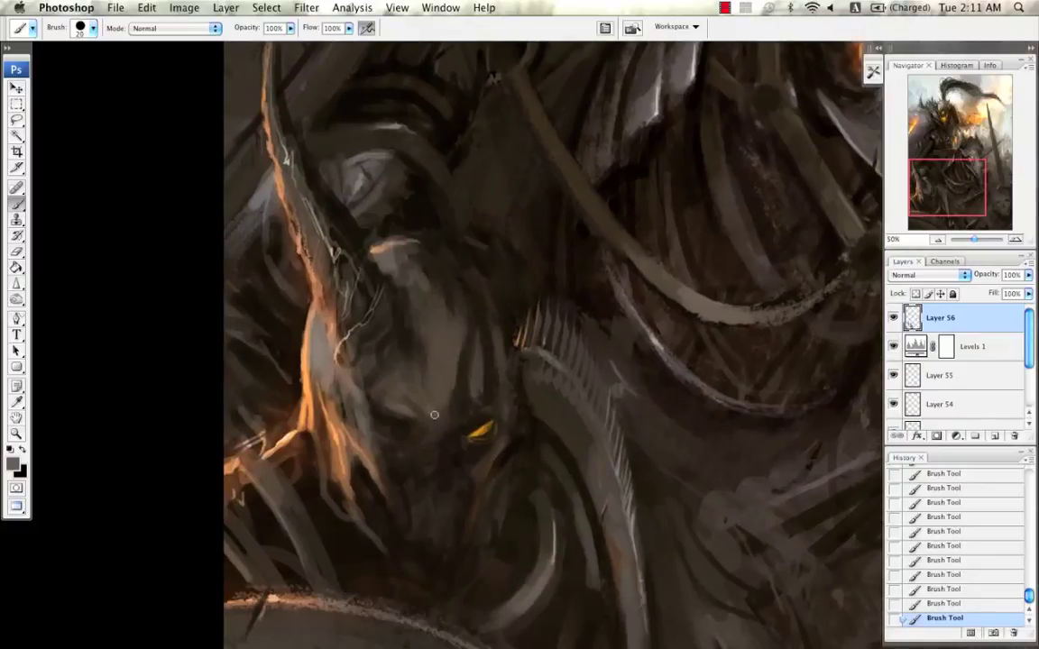
Step: Undo the last two strokes and repaint the patch beside the yellow eye with a resampled grey at 25 px
key(alt+super+z)
key(alt+super+z)
key(bracketright)
alt+click(437, 417)
drag(429, 415, 437, 412)
Step: Sample light grey from the rider's helmet and brush highlights onto the horned creature's head
scroll(436, 411, left, 3)
scroll(436, 411, up, 2)
scroll(369, 373, up, 15)
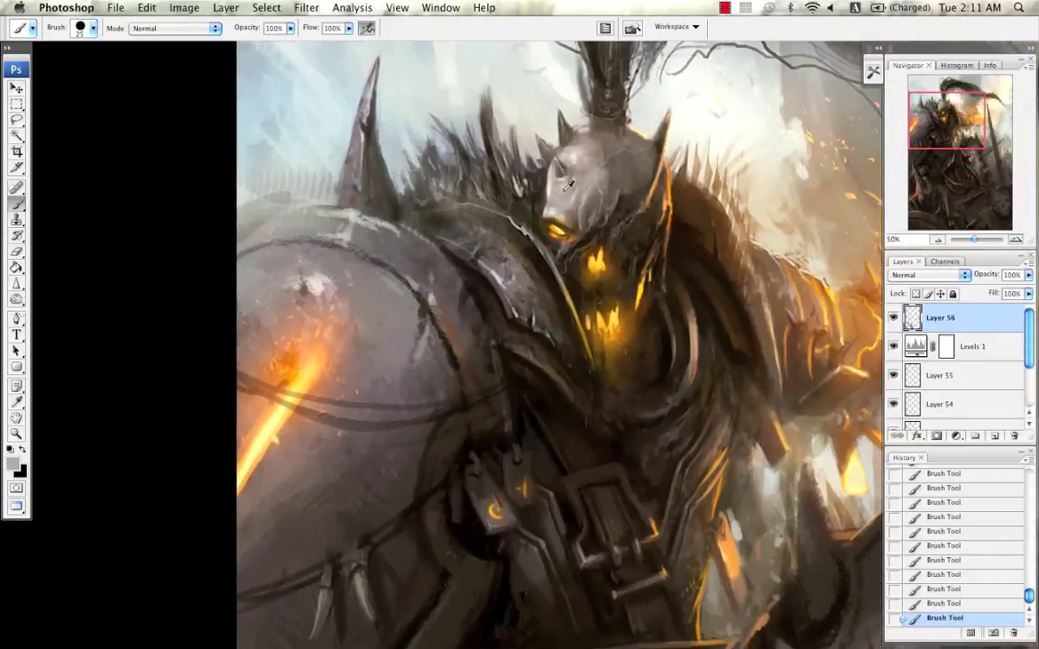
scroll(505, 204, down, 15)
scroll(505, 204, left, 3)
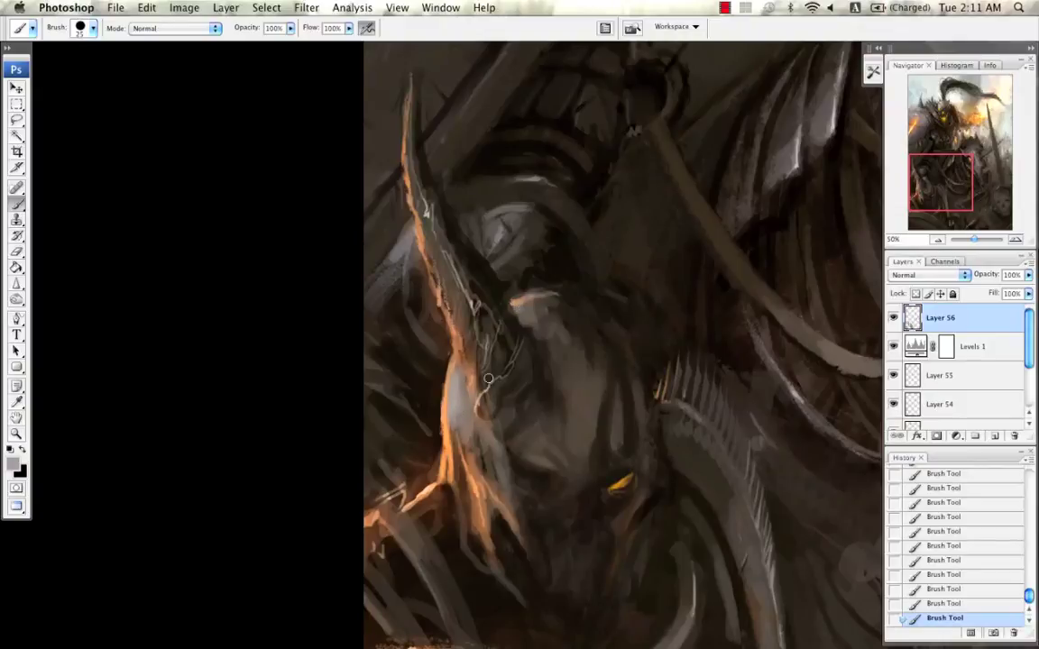
Step: Paint a brighter glowing edge along the horn base with yellow sampled from the rider's mouth and orange sampled from the edge
scroll(474, 297, up, 10)
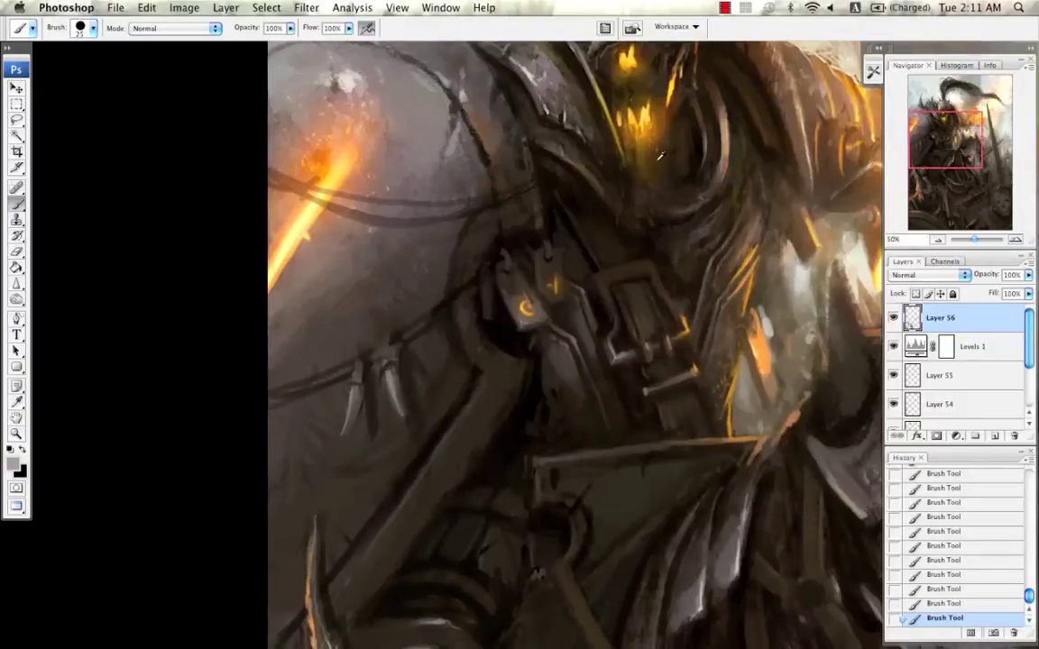
alt+click(646, 120)
mouse_move(519, 390)
mouse_down()
mouse_move(573, 186)
mouse_move(632, 60)
mouse_up()
drag(434, 410, 447, 281)
key([)
key([)
key([)
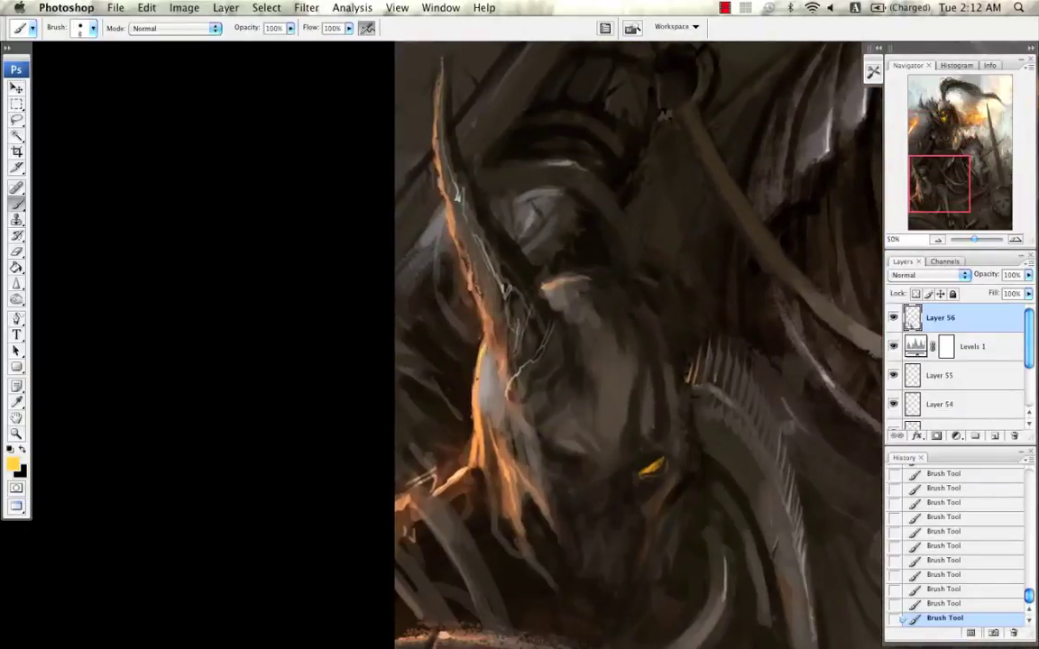
alt+click(484, 355)
alt+click(482, 352)
key(bracketright)
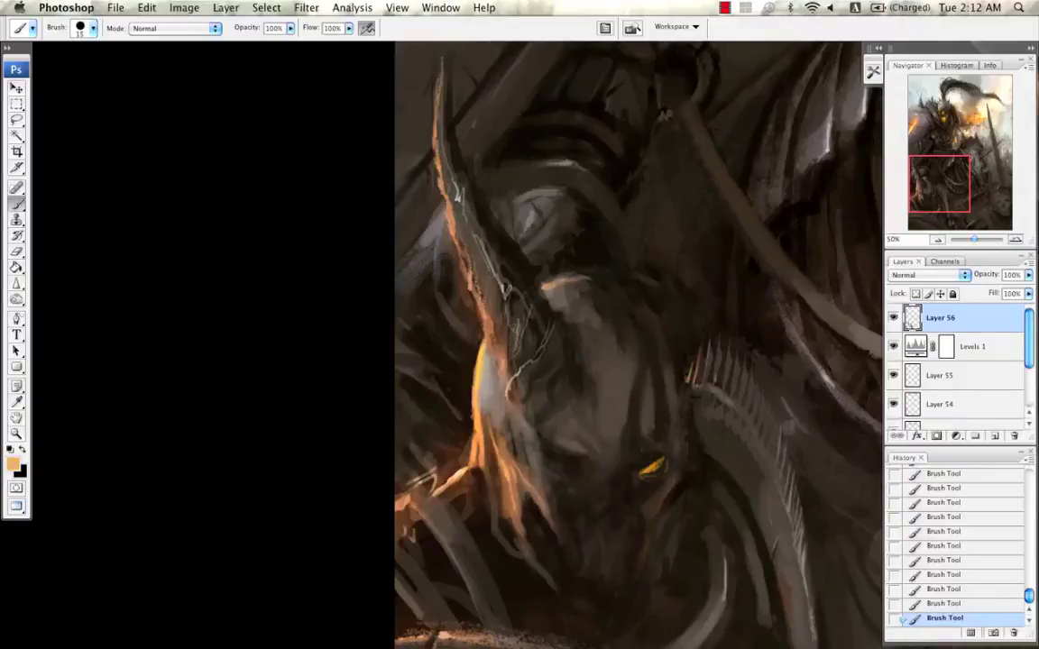
Step: Sample the pale grey inside the horn base and paint it onto the creature's upper head with a 20 px brush
alt+click(487, 375)
key(bracketright)
drag(621, 307, 578, 269)
Step: Flip the canvas horizontally to check the whole composition mirrored
click(949, 241)
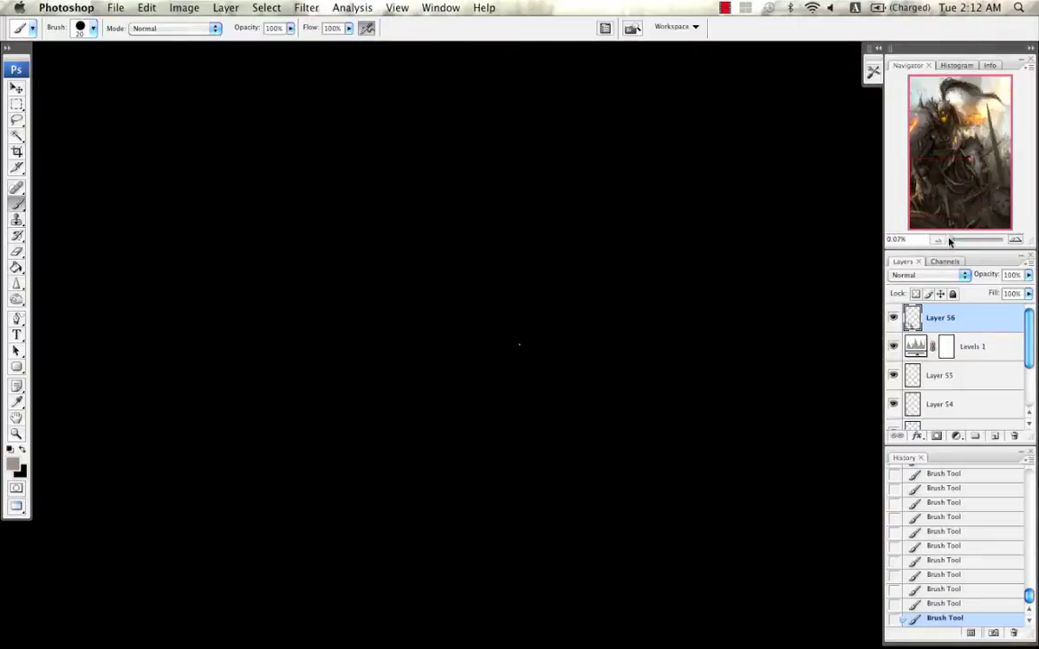
drag(949, 241, 971, 240)
key(super+shift+h)
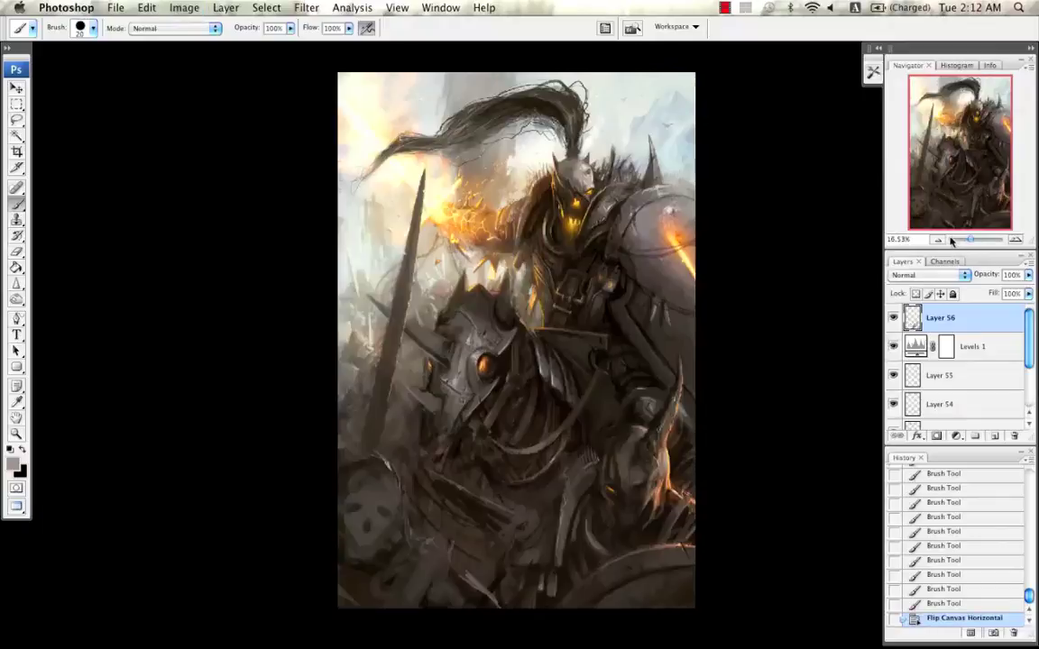
drag(846, 267, 772, 192)
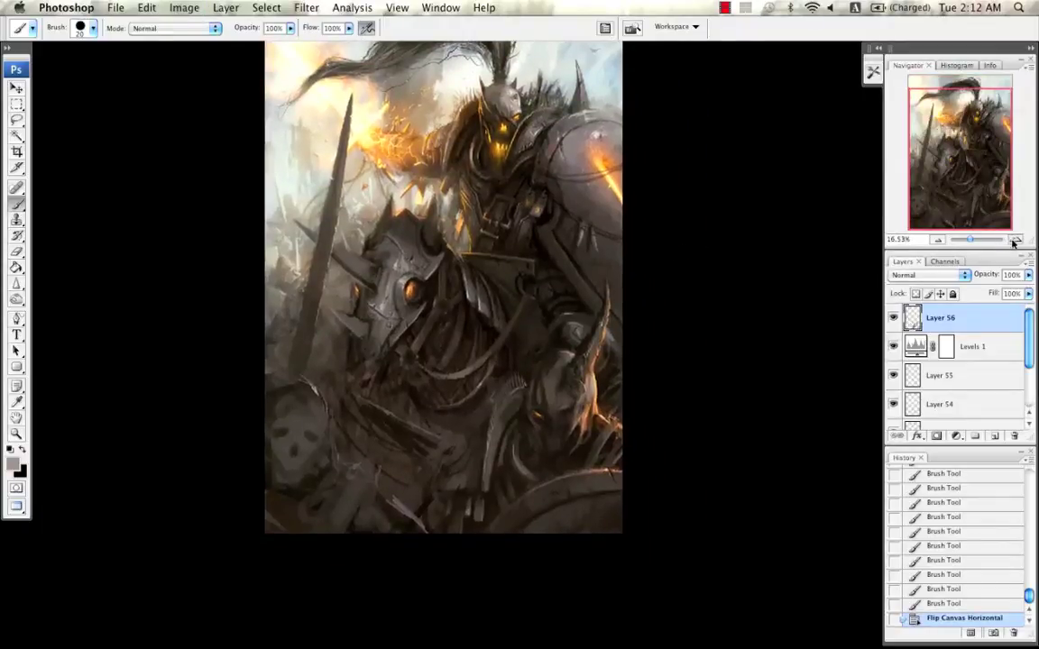
drag(971, 240, 976, 243)
Step: Paint dark sampled creases down the creature's forehead and brow with 25 and 20 px brushes, undoing the last stroke
mouse_move(642, 477)
mouse_down()
mouse_move(532, 383)
mouse_move(519, 397)
mouse_up()
alt+click(524, 381)
key(])
drag(519, 380, 521, 403)
mouse_move(467, 357)
mouse_down()
mouse_move(463, 326)
mouse_move(461, 343)
mouse_up()
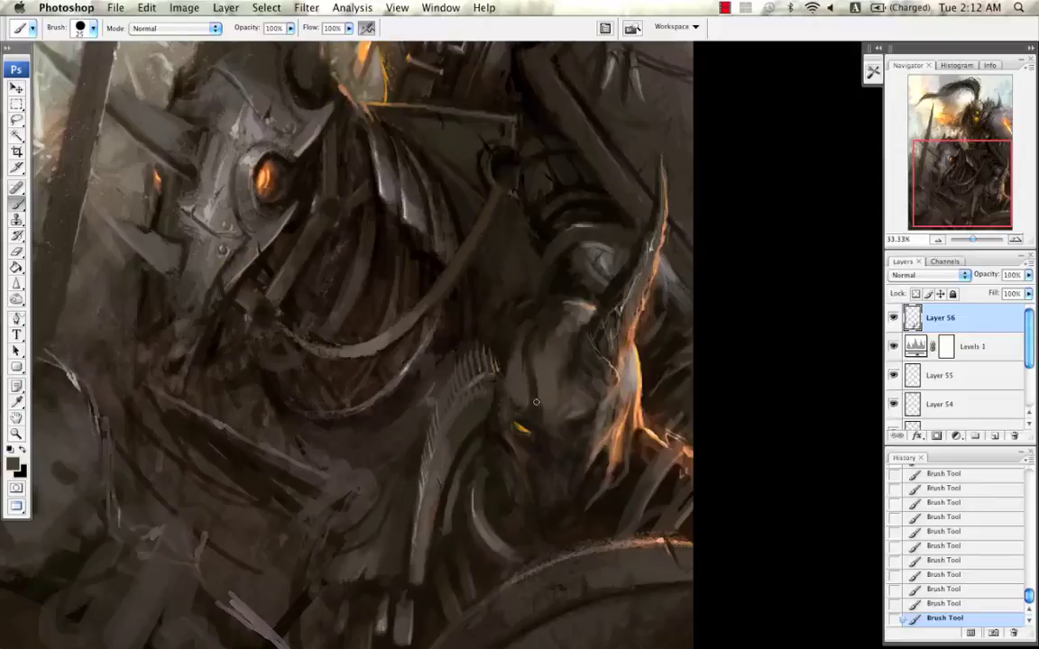
alt+click(525, 387)
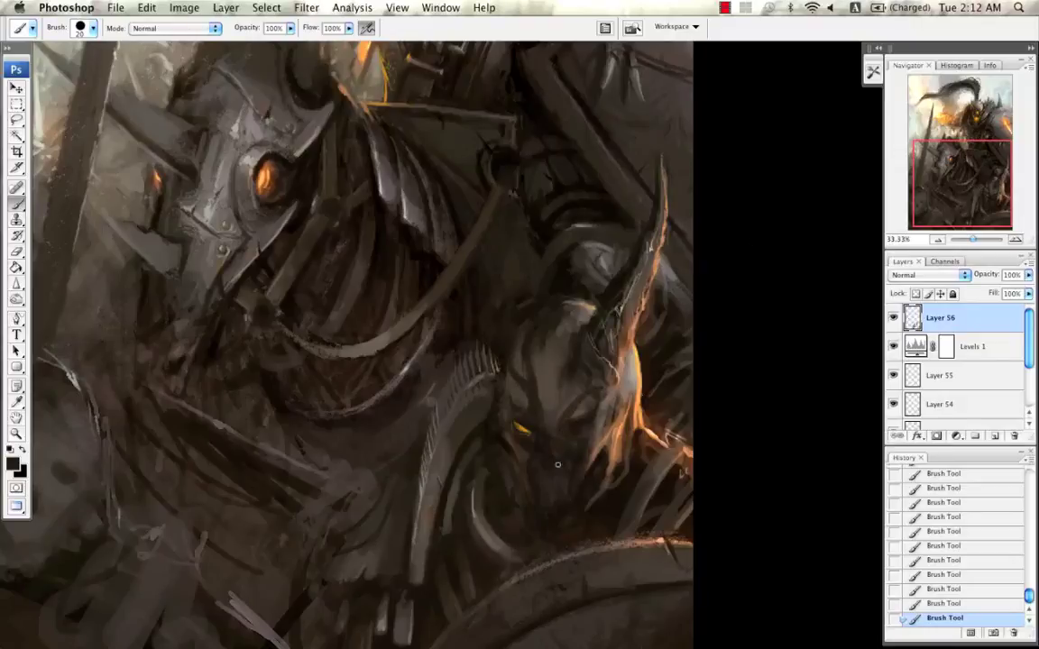
key(super+z)
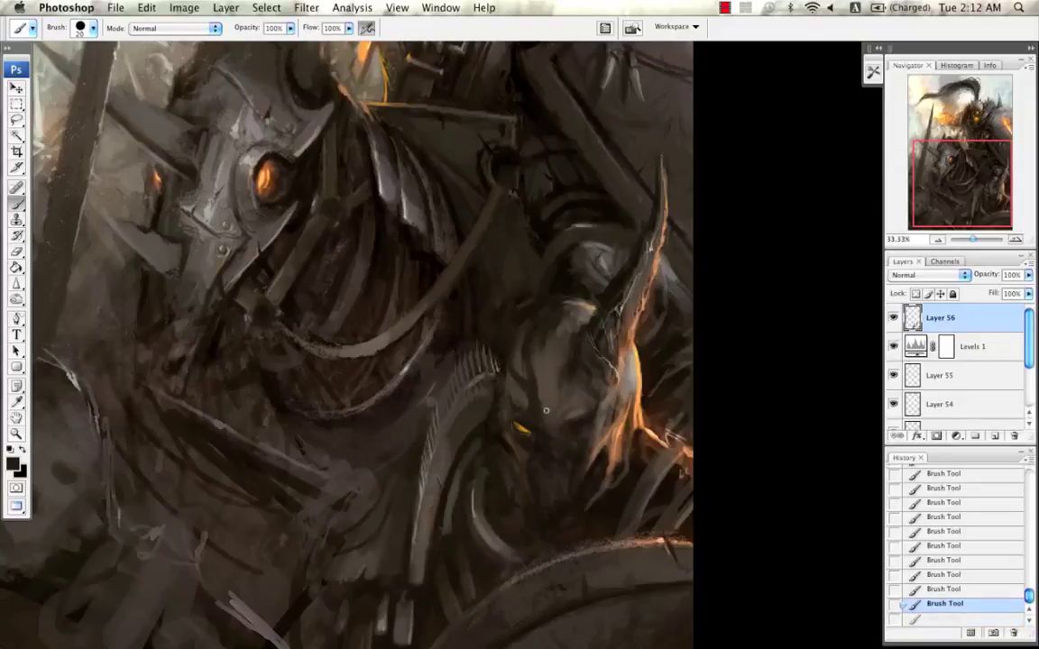
Step: Sample grey from the rider's helmet and paint a thin highlight beside the creature's yellow eye with 10 and 15 px brushes
drag(563, 391, 579, 498)
drag(548, 266, 548, 492)
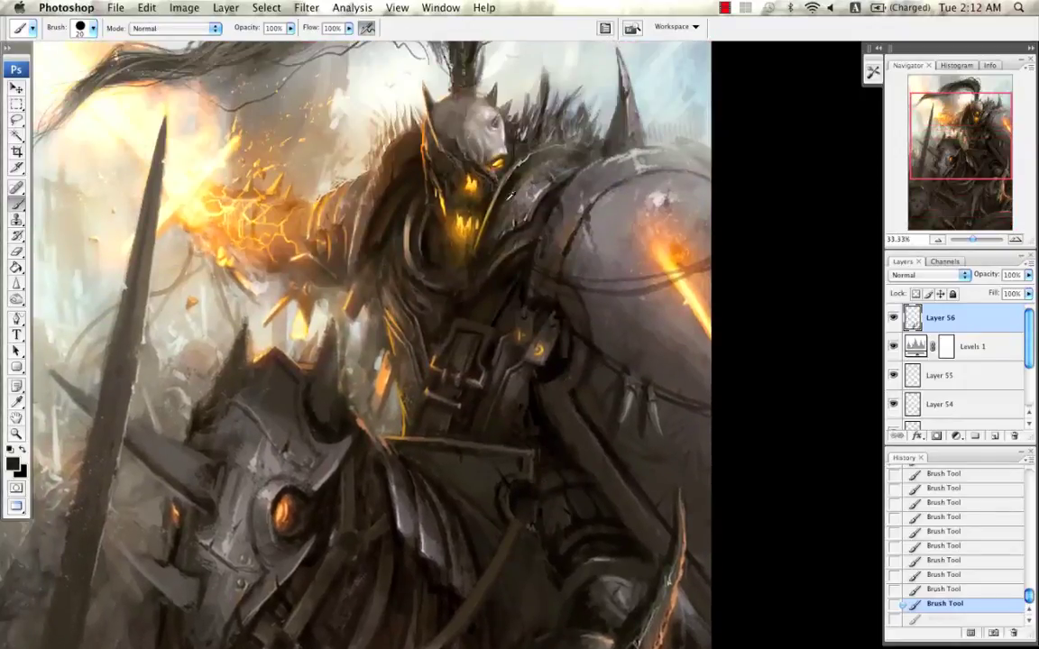
scroll(522, 313, down, 12)
drag(526, 264, 523, 258)
key([)
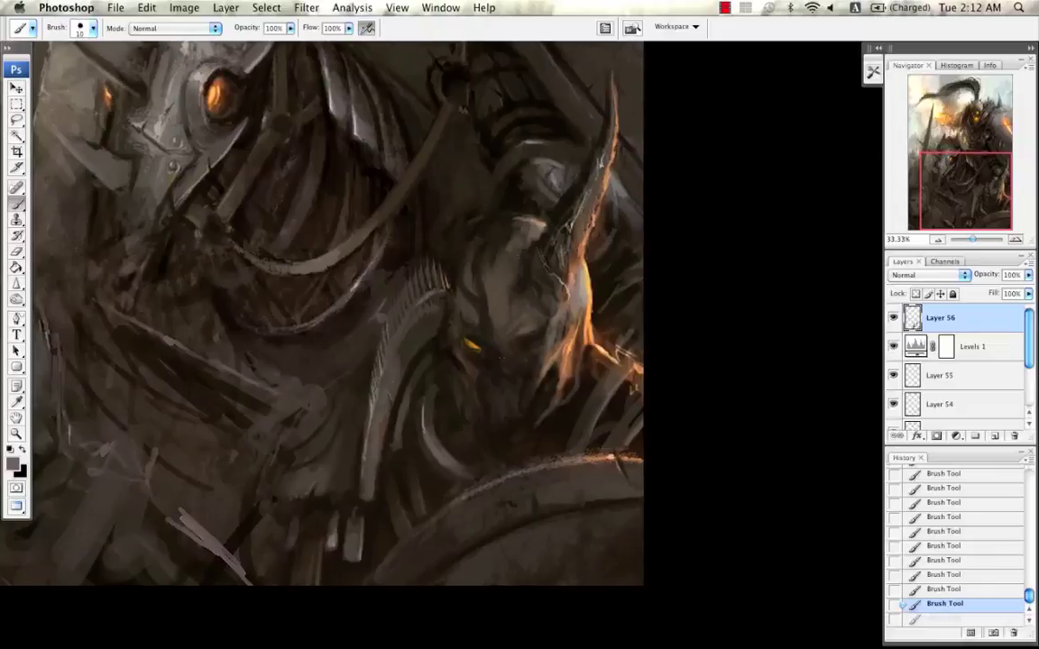
drag(488, 305, 489, 316)
key(bracketright)
key(bracketright)
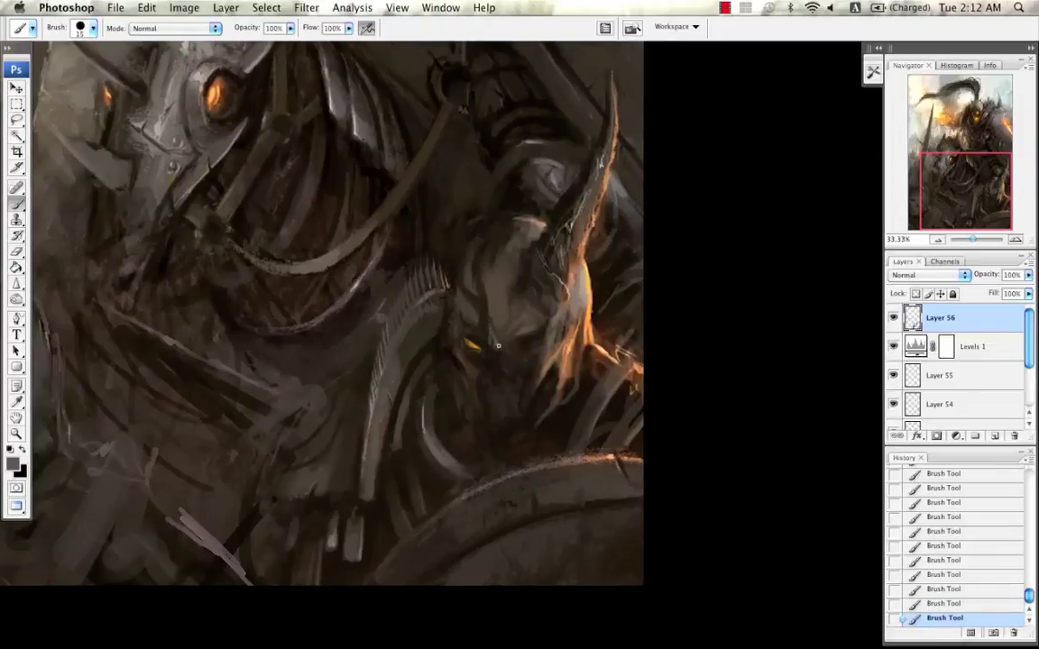
Step: Reduce the round brush to 9 px for fine detail on the horned creature's face
key(bracketleft)
key(bracketleft)
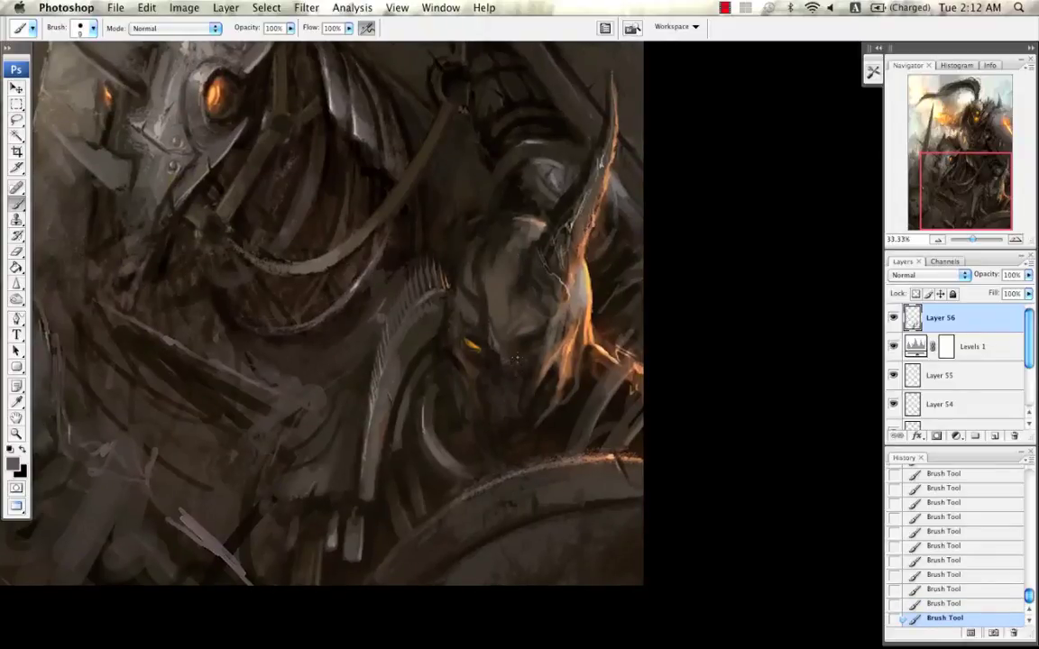
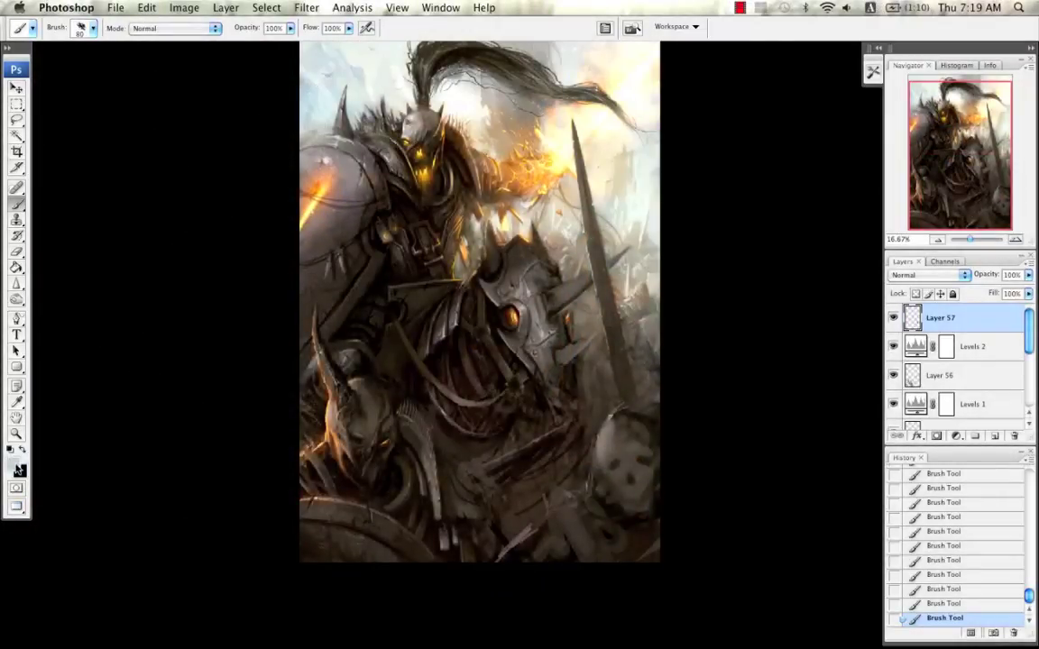
Step: Choose a grey foreground colour and paint worn grey texture onto the shield with the textured brush, sized between 45 and 125 px
click(16, 468)
drag(483, 403, 492, 410)
click(762, 329)
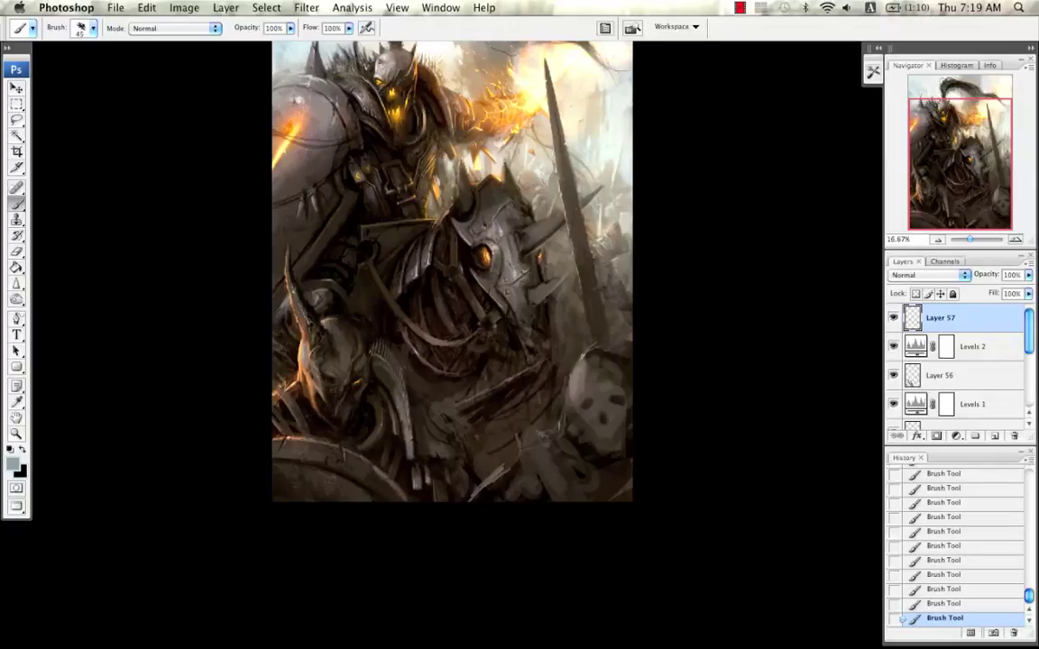
key(bracketright)
key(bracketright)
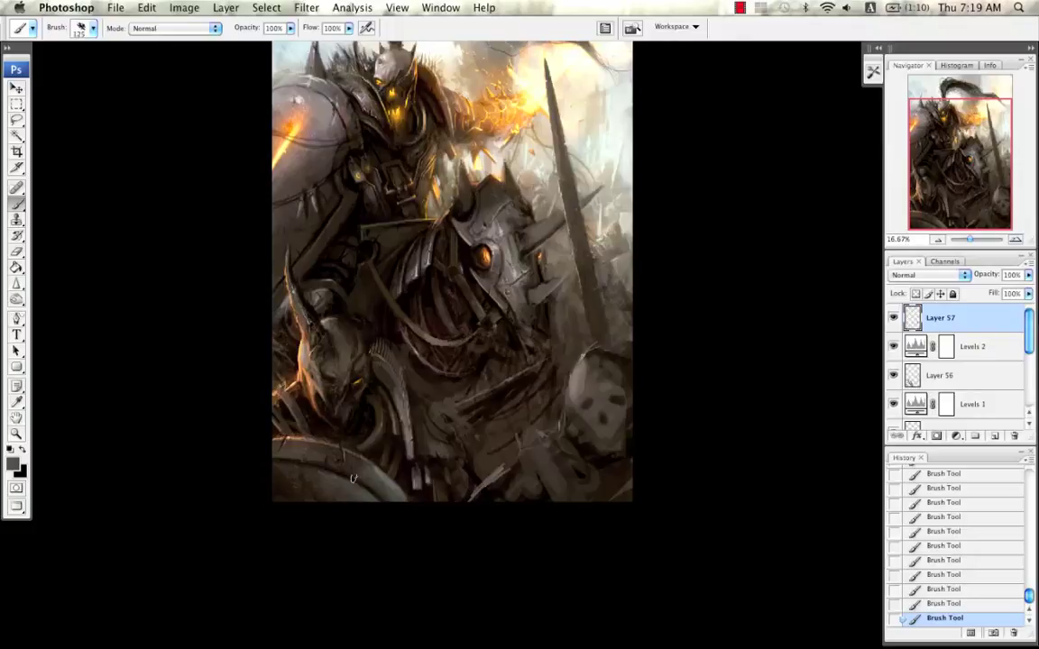
key(bracketright)
key(bracketright)
key(bracketleft)
key(bracketleft)
Step: Flip the canvas horizontally and paint short dark-grey strokes down the horned creature's snout below the eye with a 35 px textured brush
key(super+shift+h)
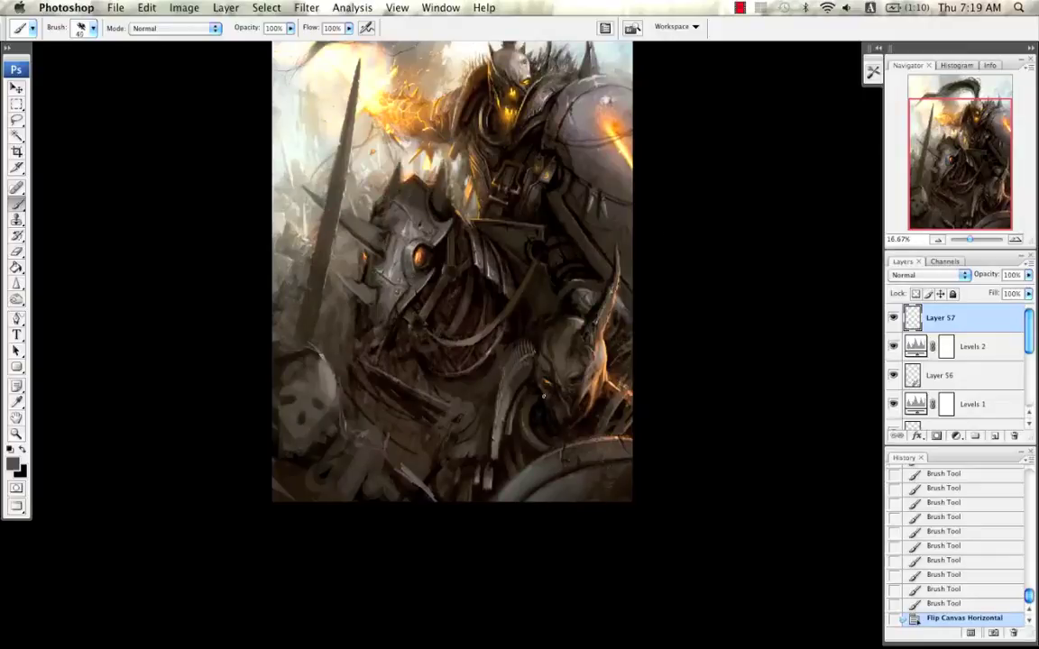
key(bracketleft)
drag(544, 396, 546, 400)
drag(545, 397, 550, 406)
drag(548, 402, 552, 408)
drag(548, 400, 556, 417)
drag(553, 413, 562, 424)
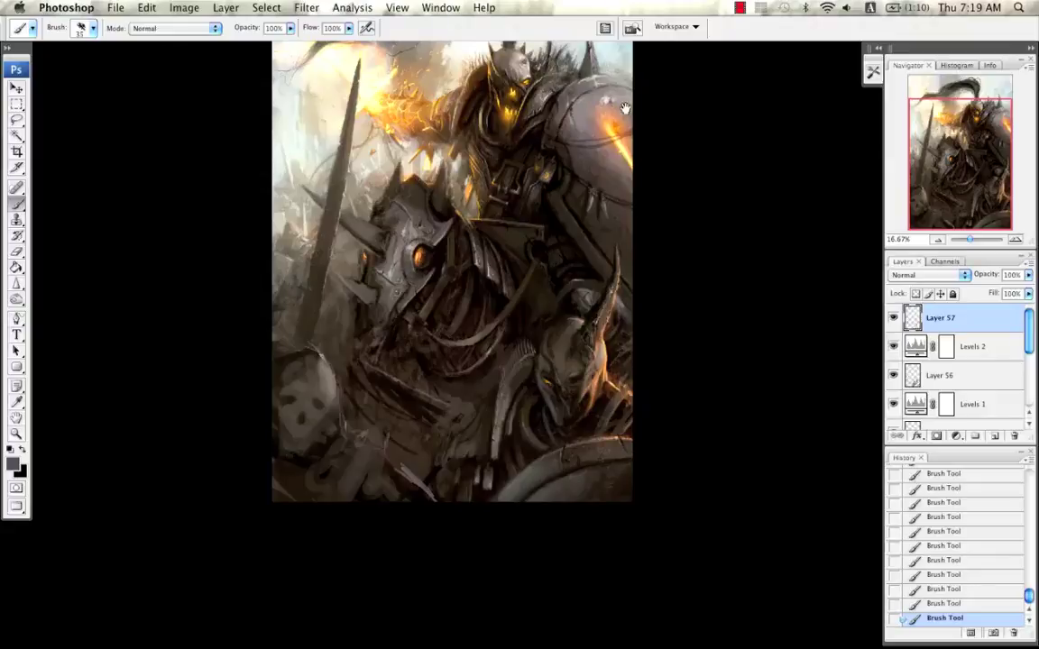
Step: Sample dark grey from the ground beside the ribbed arm and paint a vertical stroke there with the 60 px textured brush
drag(625, 108, 620, 73)
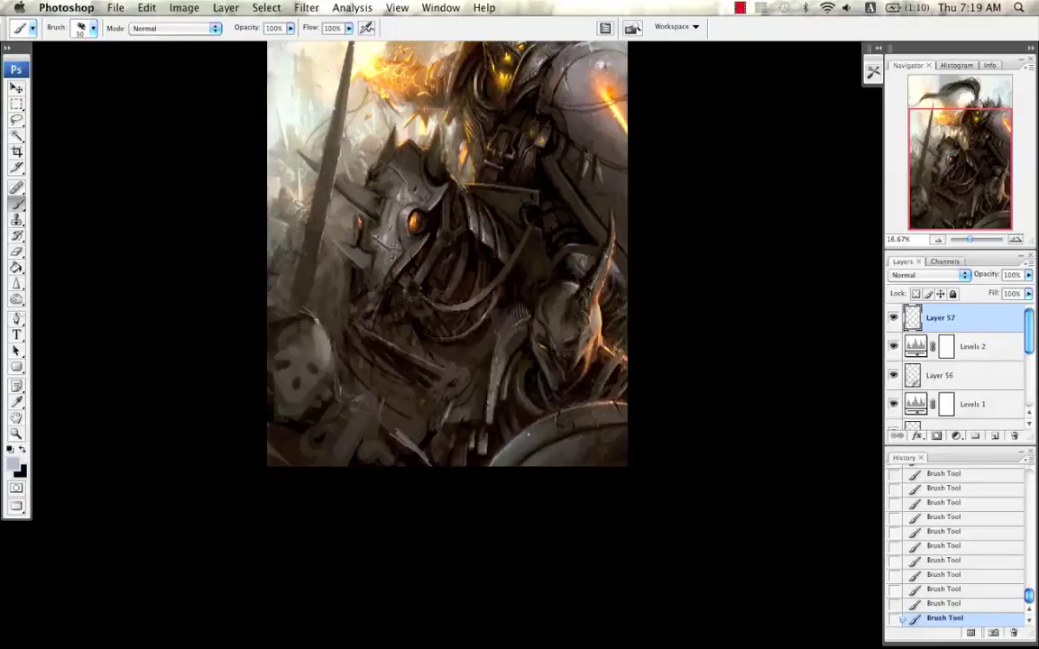
alt+click(450, 415)
drag(456, 402, 455, 430)
Step: Review the whole painting at a small scale and flip the canvas back horizontally
click(938, 239)
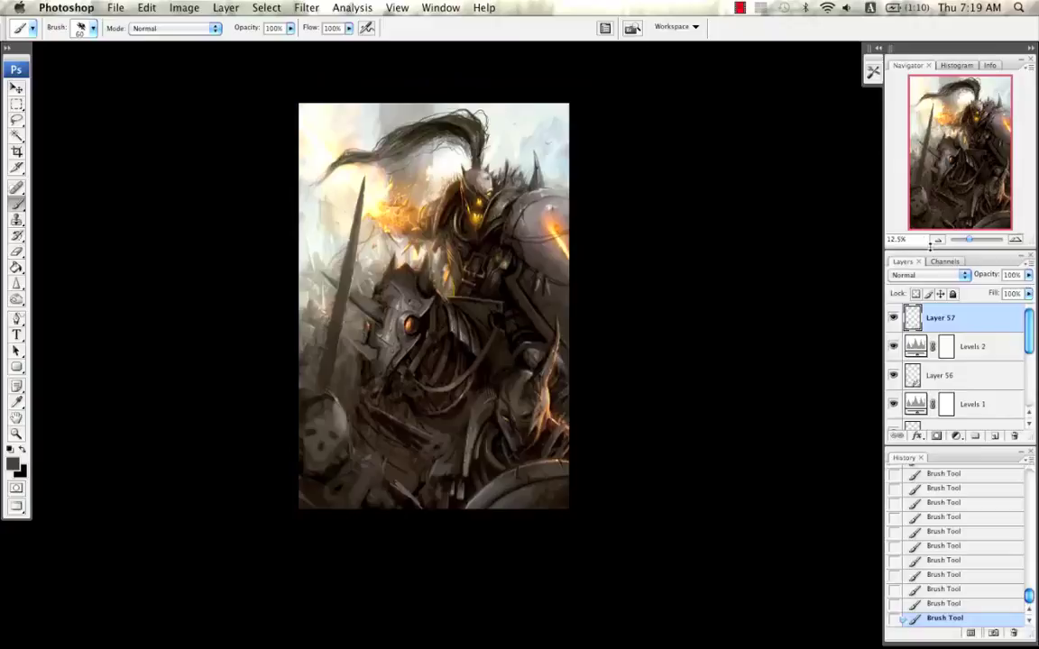
click(937, 239)
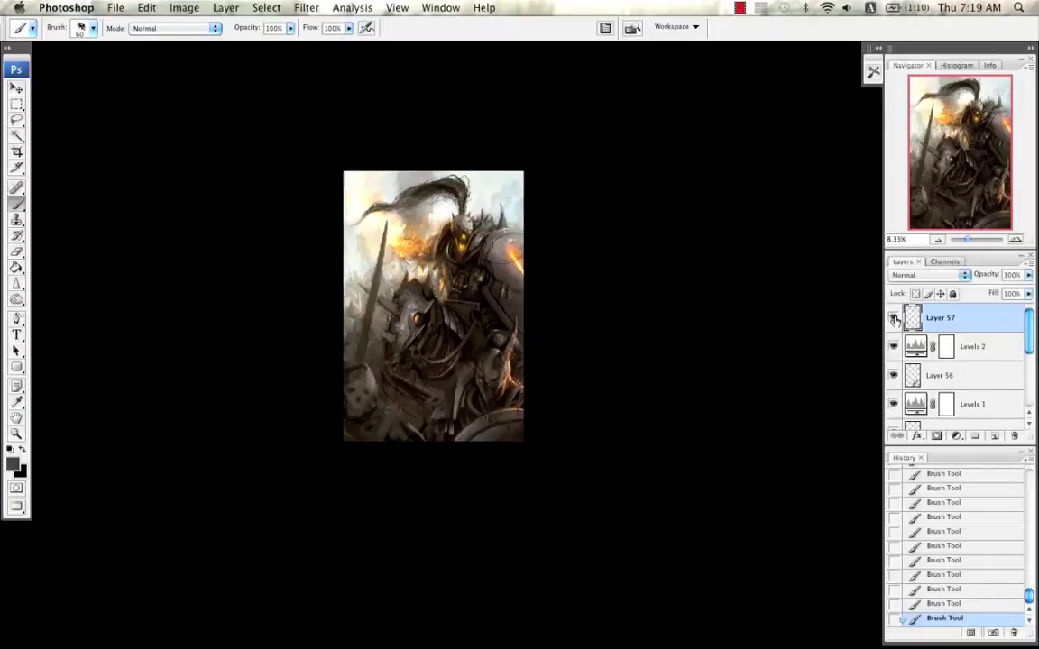
key(super+shift+h)
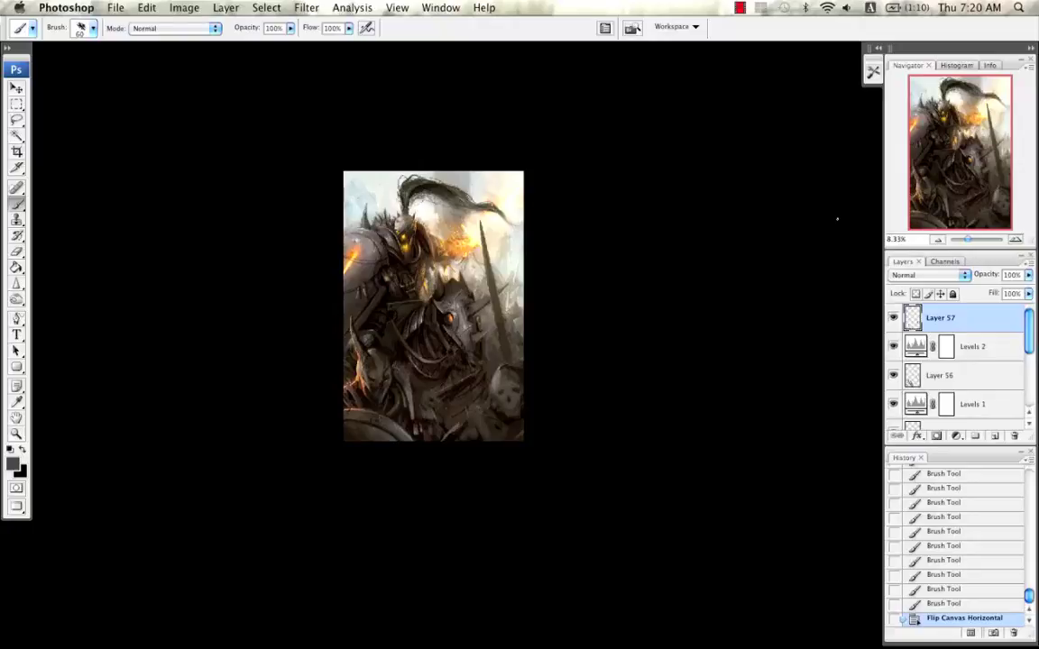
click(1015, 240)
click(1016, 240)
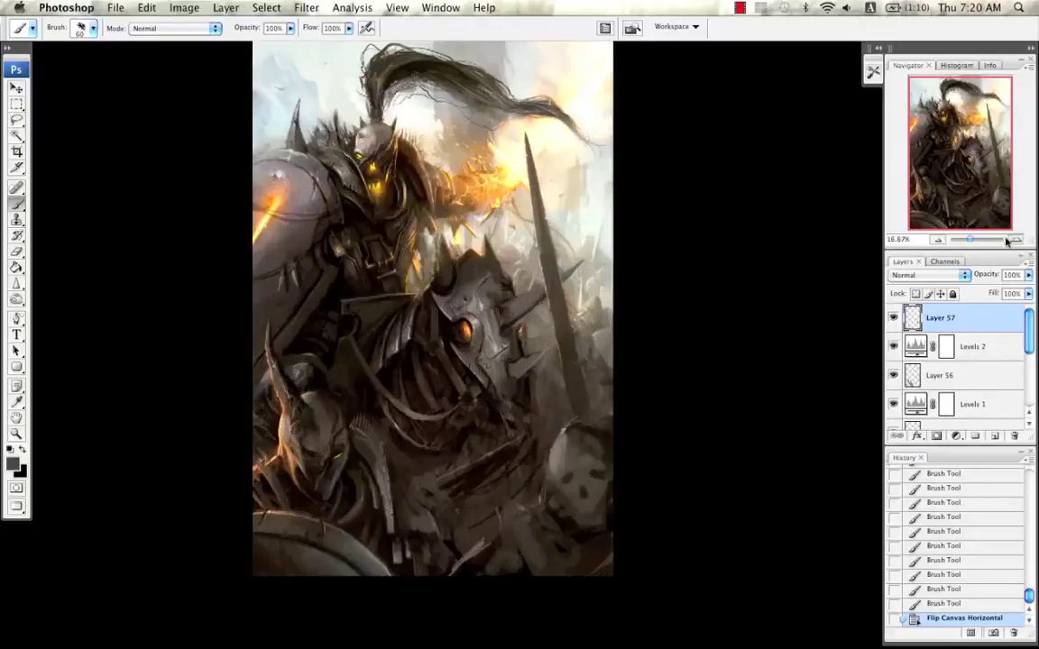
Step: Sample the pale highlight on the rider's shoulder armour and choose the 700 px speckle brush
drag(636, 285, 668, 251)
drag(531, 229, 555, 264)
alt+click(318, 130)
drag(453, 355, 438, 302)
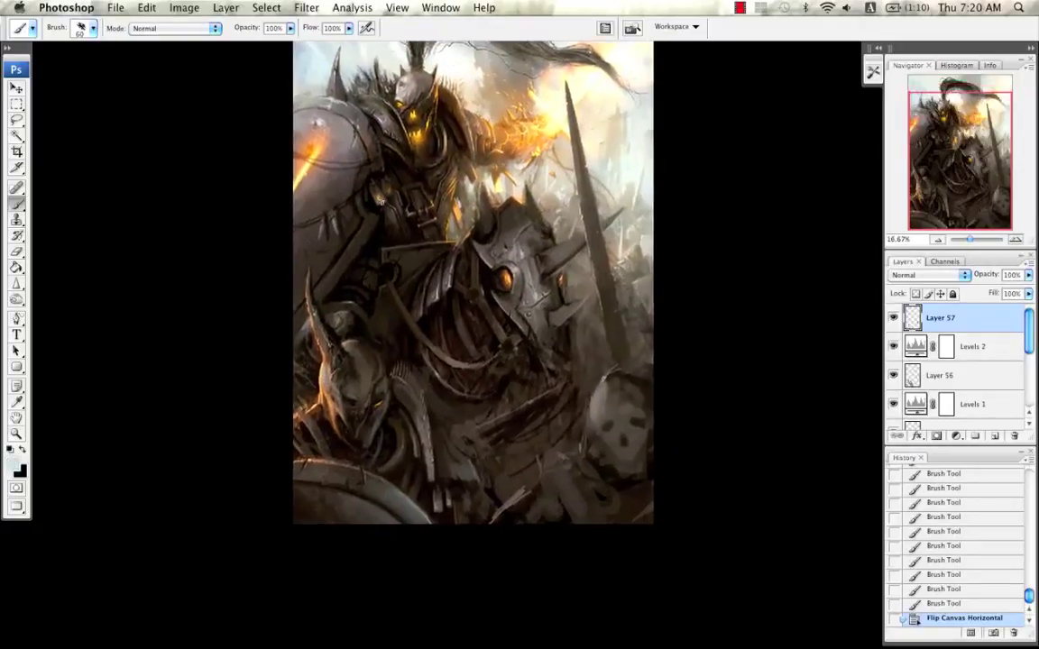
right_click(441, 305)
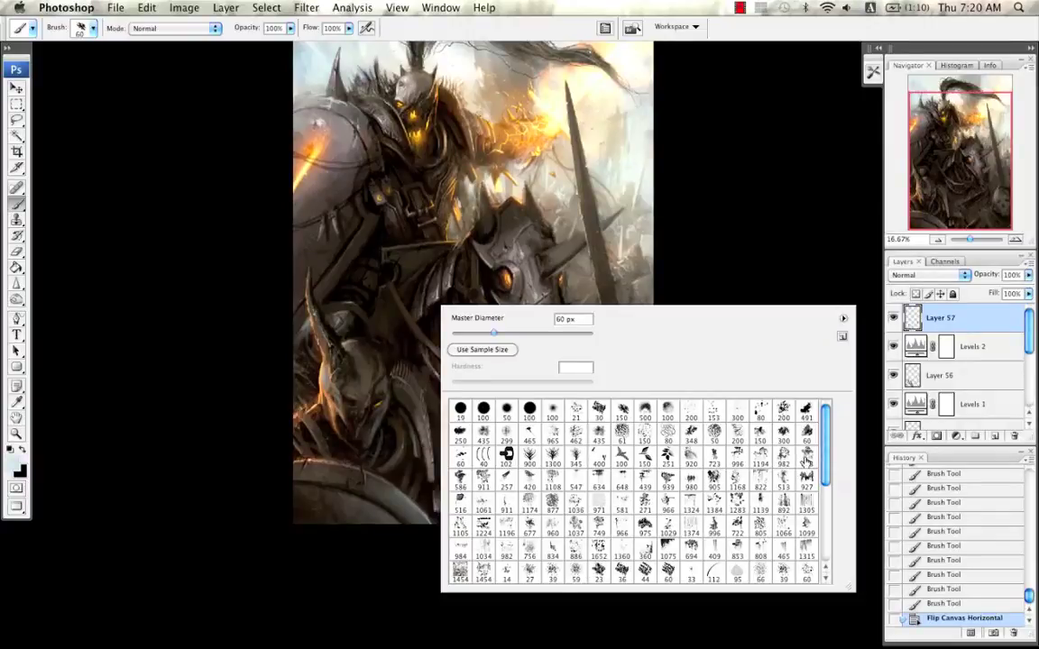
scroll(828, 460, down, 1)
drag(827, 460, 828, 466)
double_click(561, 560)
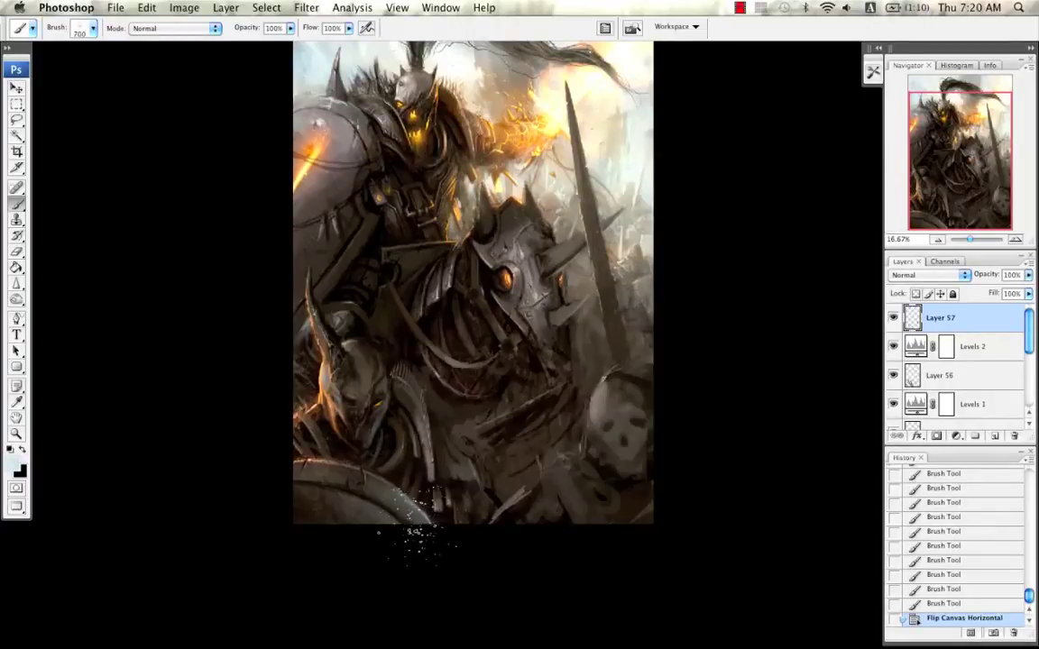
Step: Undo the first speckle stroke and scatter pale specks around the ribbed arm and foreground ground with the brush at 500 and 400 px
mouse_move(437, 487)
mouse_down()
mouse_move(365, 460)
mouse_move(451, 509)
mouse_move(424, 478)
mouse_up()
key(super+z)
key(bracketleft)
key(bracketleft)
drag(410, 455, 398, 428)
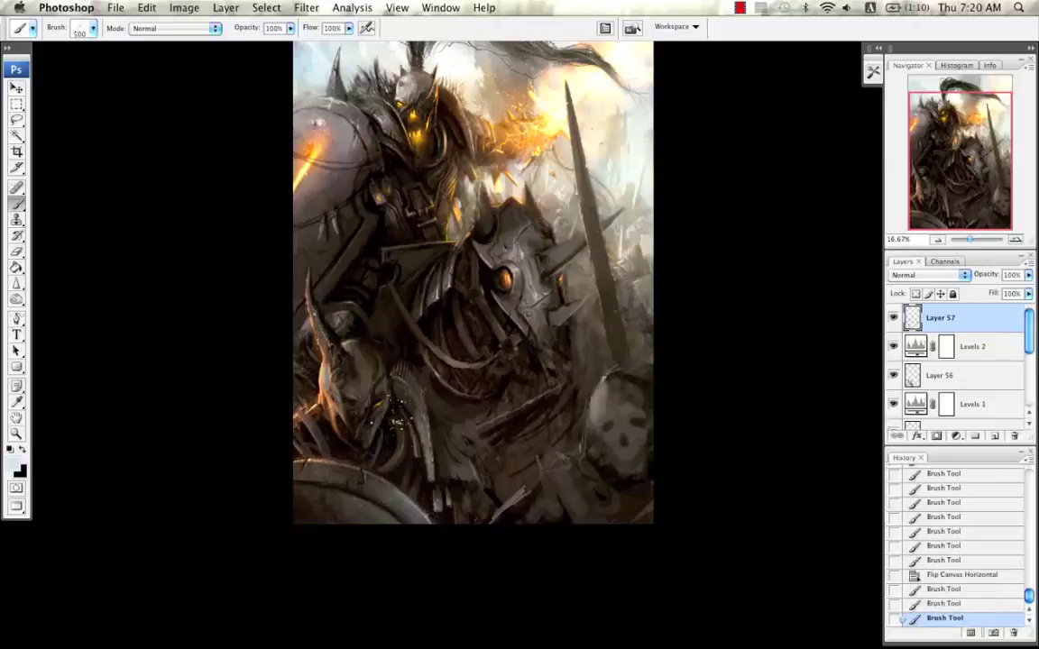
drag(458, 476, 478, 500)
drag(483, 505, 505, 561)
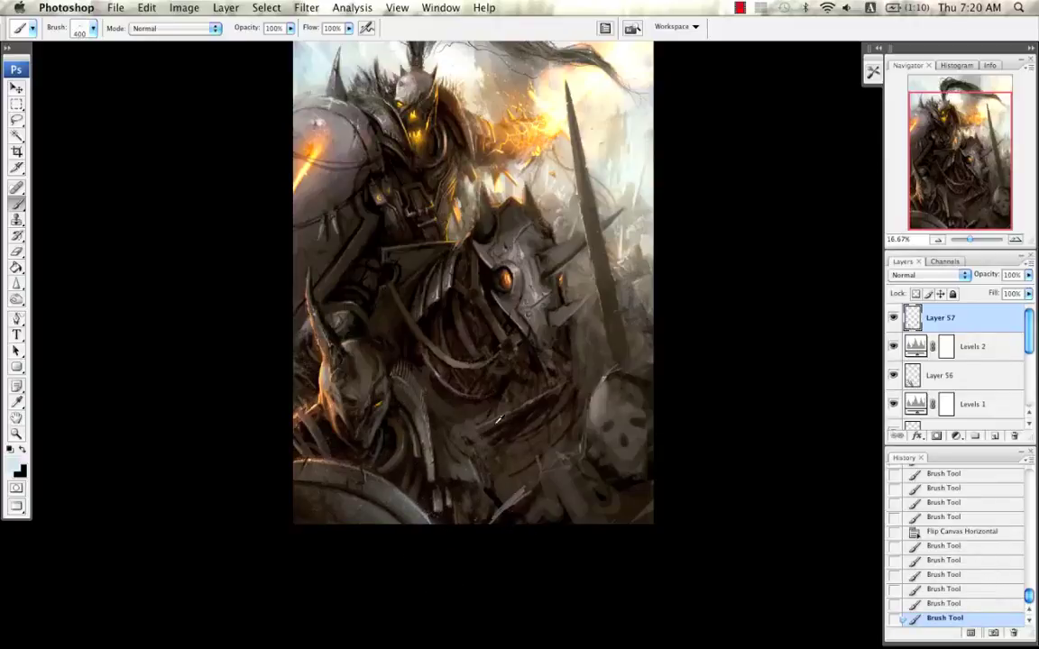
Step: Sample near-black from the battlefield and scatter dark specks over the lower foreground with the 400 px speckle brush
alt+click(497, 413)
drag(469, 450, 512, 527)
mouse_move(466, 482)
mouse_down()
mouse_move(432, 505)
mouse_move(431, 559)
mouse_up()
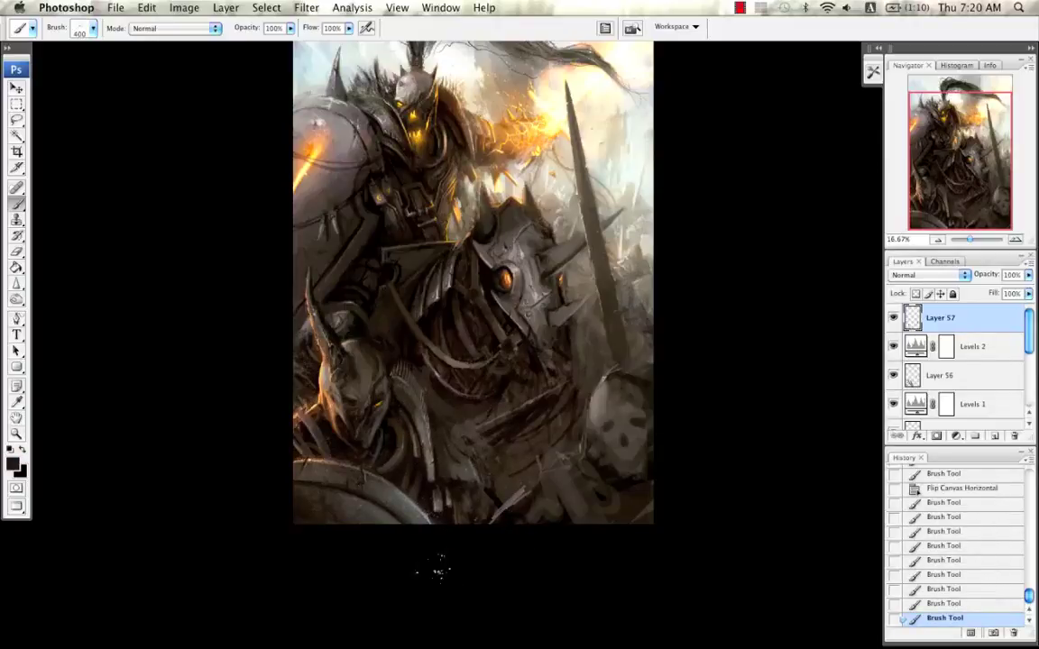
Step: Choose the 250 px textured brush, paint a dark patch in the central foreground and mirror the canvas horizontally
right_click(504, 352)
double_click(522, 455)
drag(516, 406, 521, 417)
key(super+shift+h)
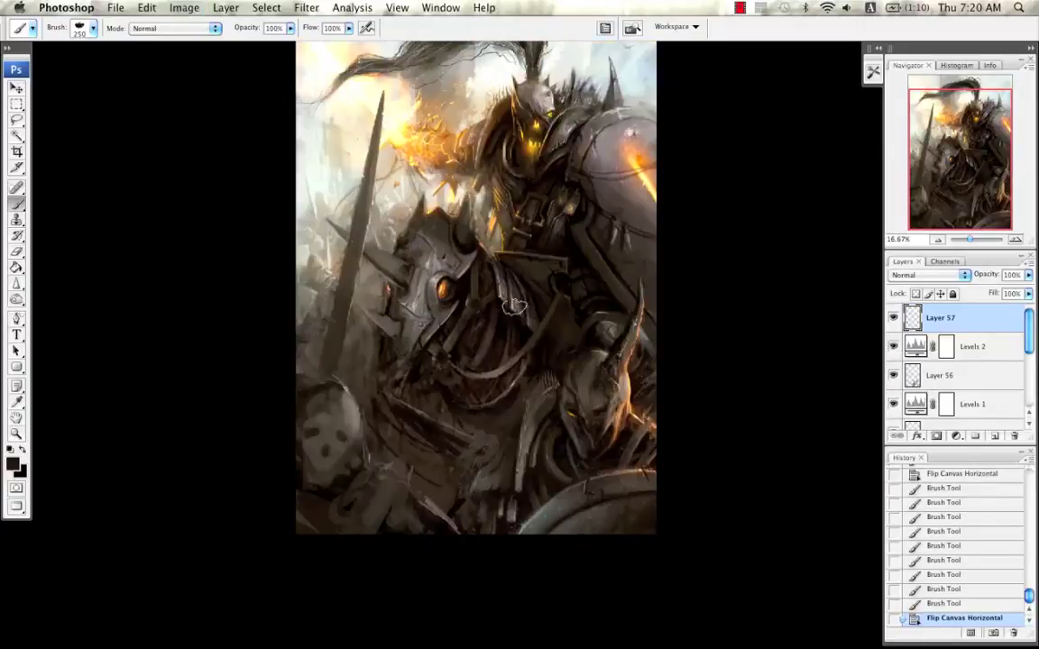
Step: Select the 19 px hard round brush, reduce it to 9 px and dab sampled grey marks onto the shield's rim
right_click(538, 365)
double_click(551, 456)
right_click(676, 392)
click(1000, 459)
double_click(639, 464)
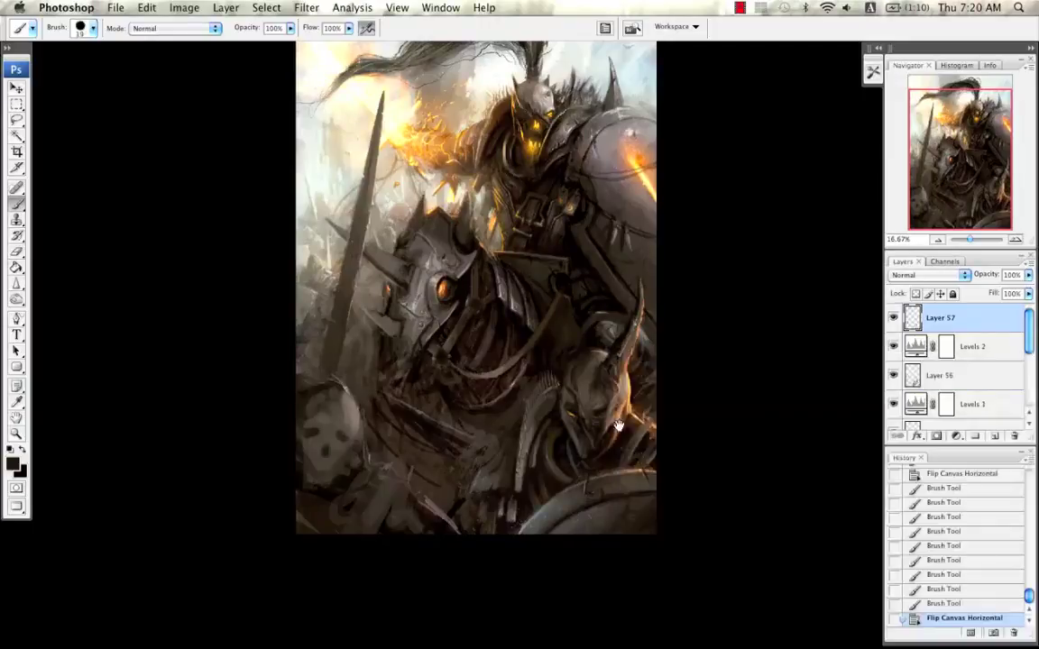
drag(602, 396, 546, 299)
key(bracketleft)
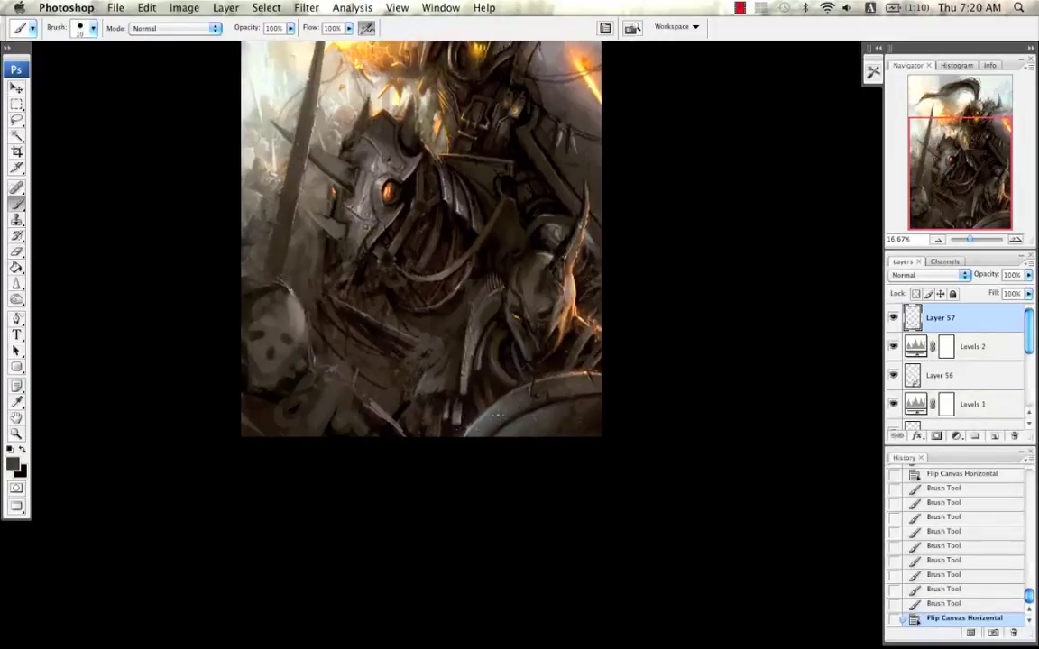
key(bracketleft)
click(493, 412)
click(495, 411)
alt+click(496, 409)
click(498, 411)
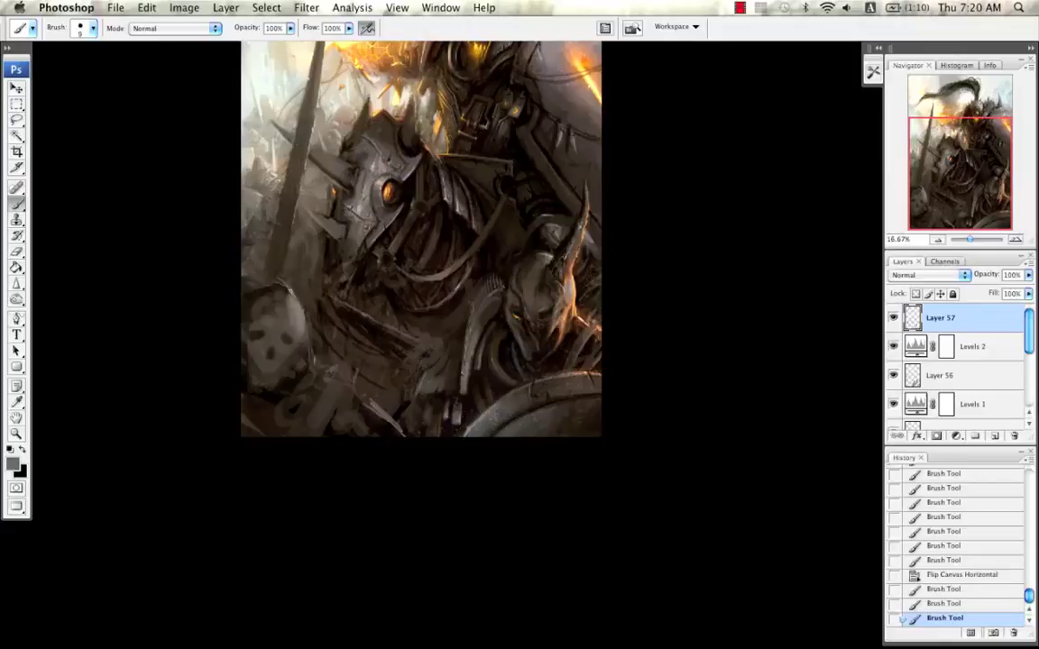
Step: Dab small grey and sampled dark marks across the shield's rim and add a dark stroke beside the creature's jaw with the 9 px brush
click(501, 413)
click(503, 415)
click(503, 416)
alt+click(501, 419)
click(502, 415)
click(505, 416)
click(504, 417)
click(502, 417)
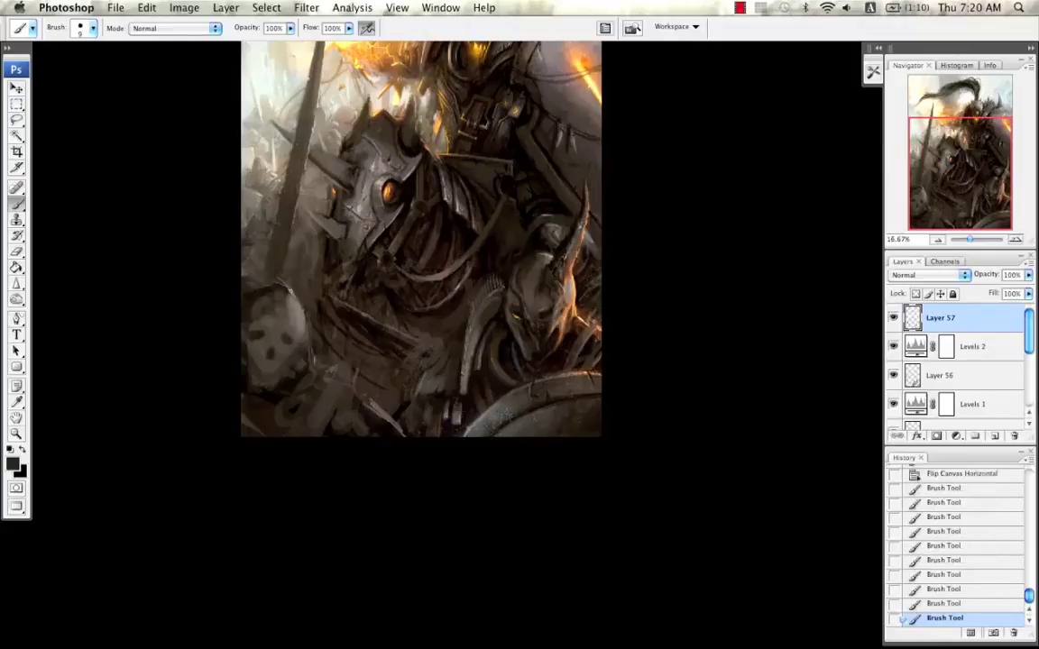
click(500, 417)
click(498, 418)
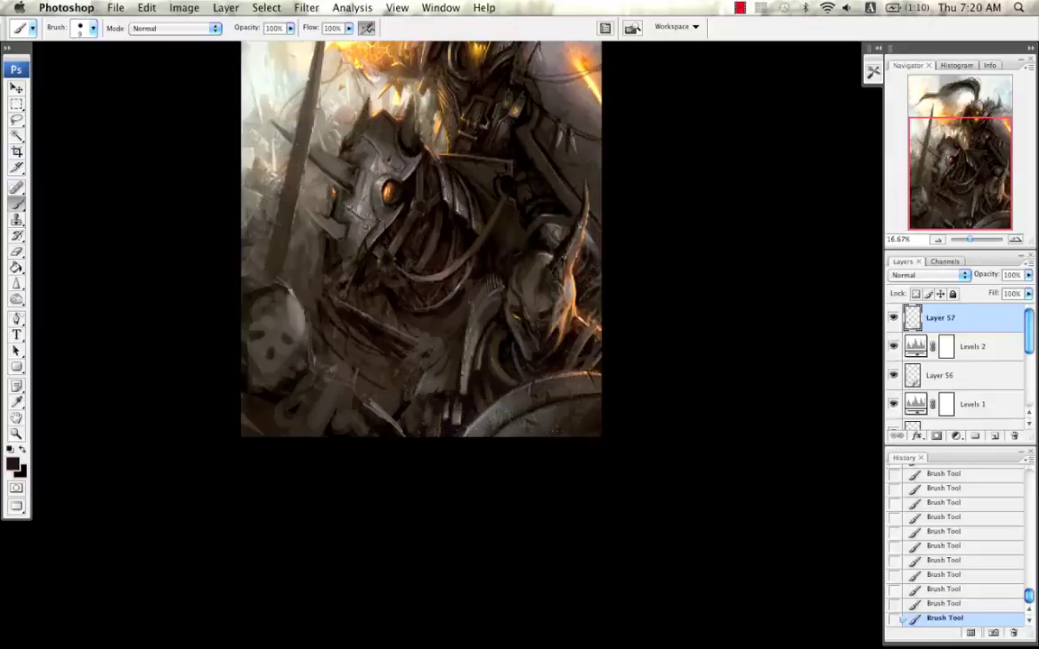
drag(504, 342, 512, 329)
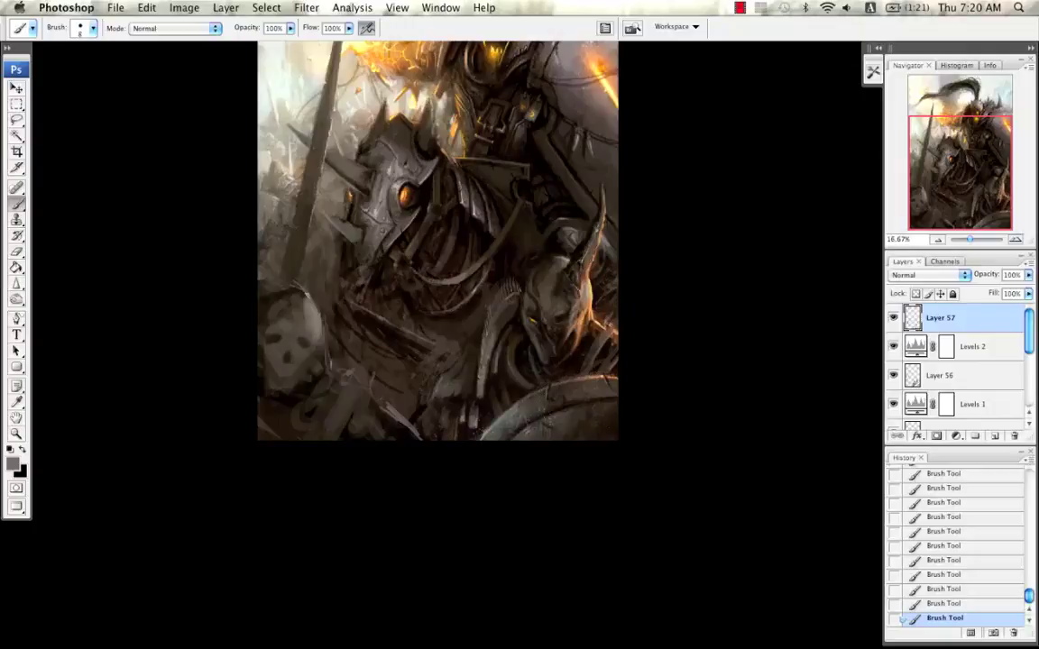
Step: Undo the last stroke, sample near-black from the shadows and paint a dark stroke beside the fingers near the shield
key(super+z)
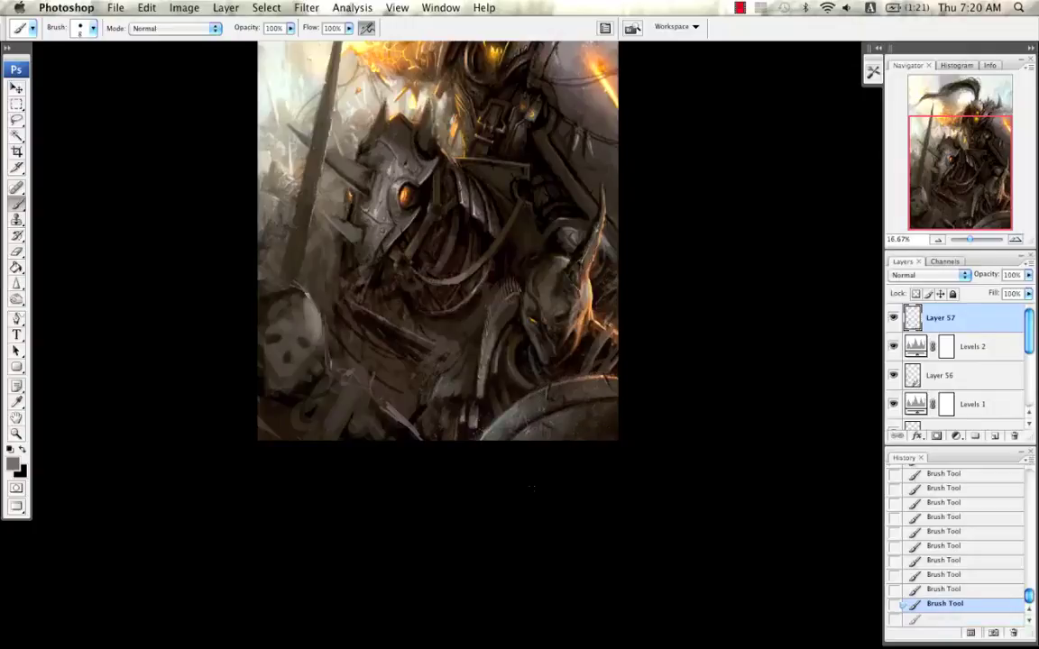
drag(546, 401, 604, 377)
alt+click(550, 395)
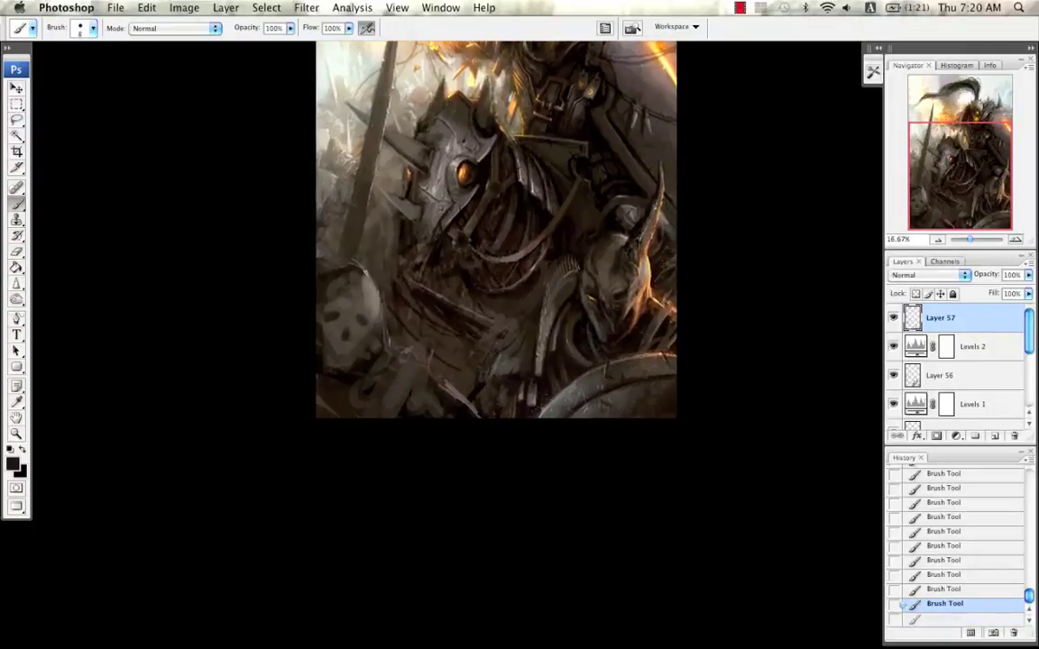
drag(539, 386, 533, 407)
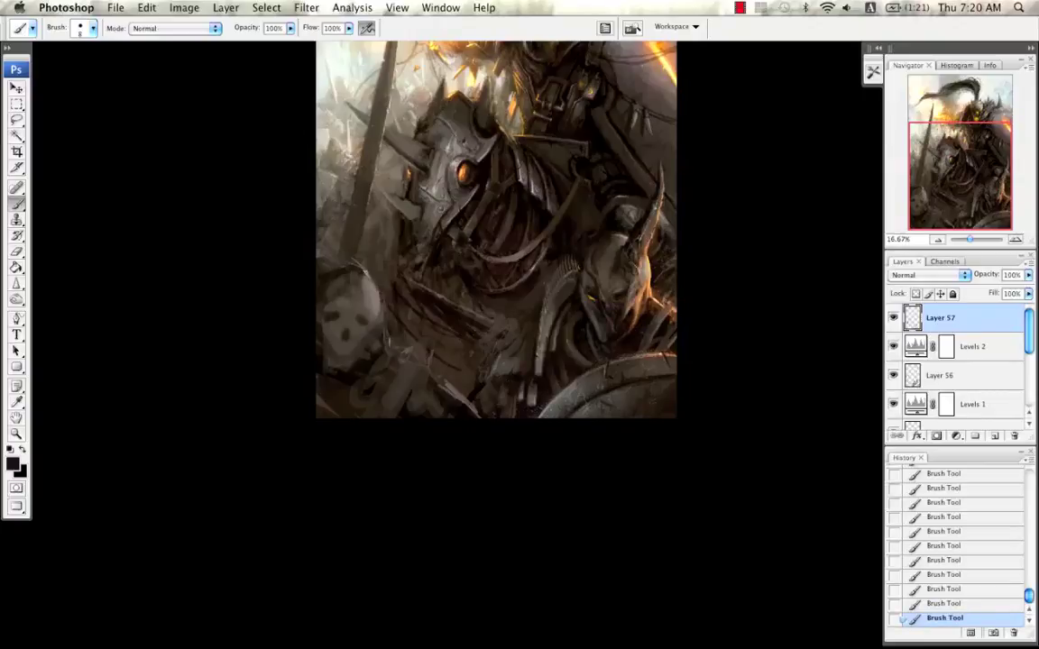
Step: Enlarge the brush to 30 px and undo the last four brush strokes
scroll(484, 351, right, 2)
key(bracketright)
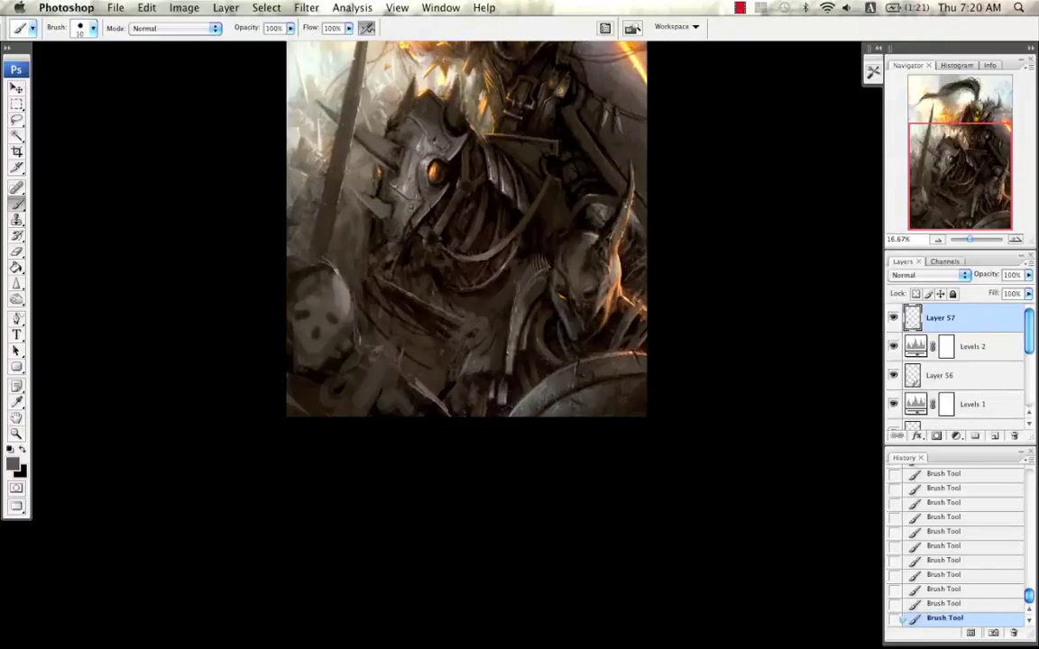
key(bracketright)
key(super+alt+z)
key(super+alt+z)
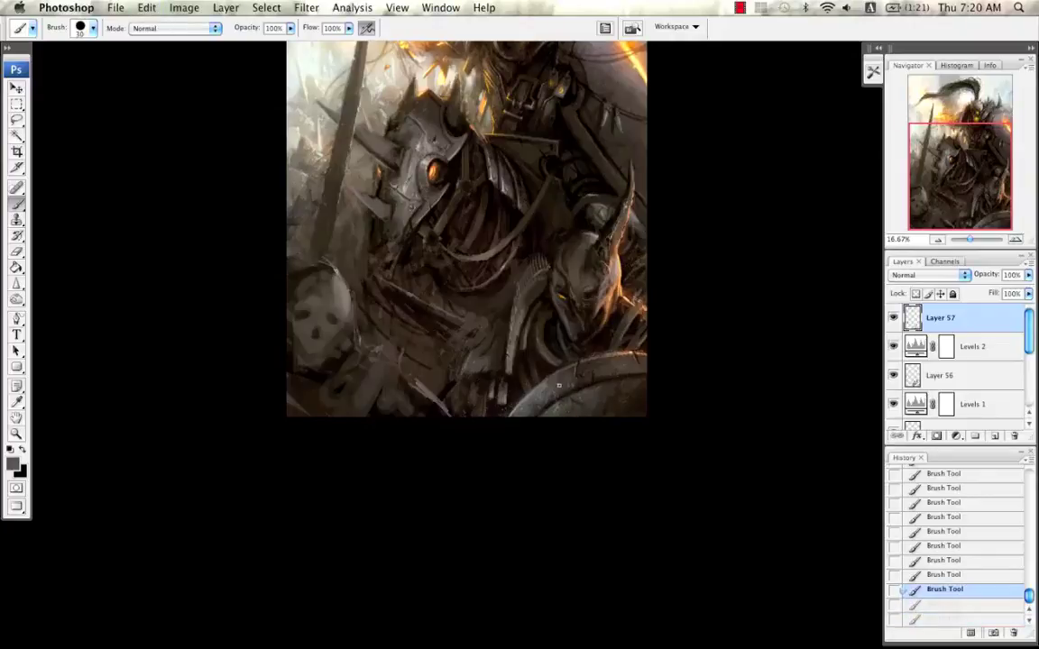
key(super+alt+z)
key(super+alt+z)
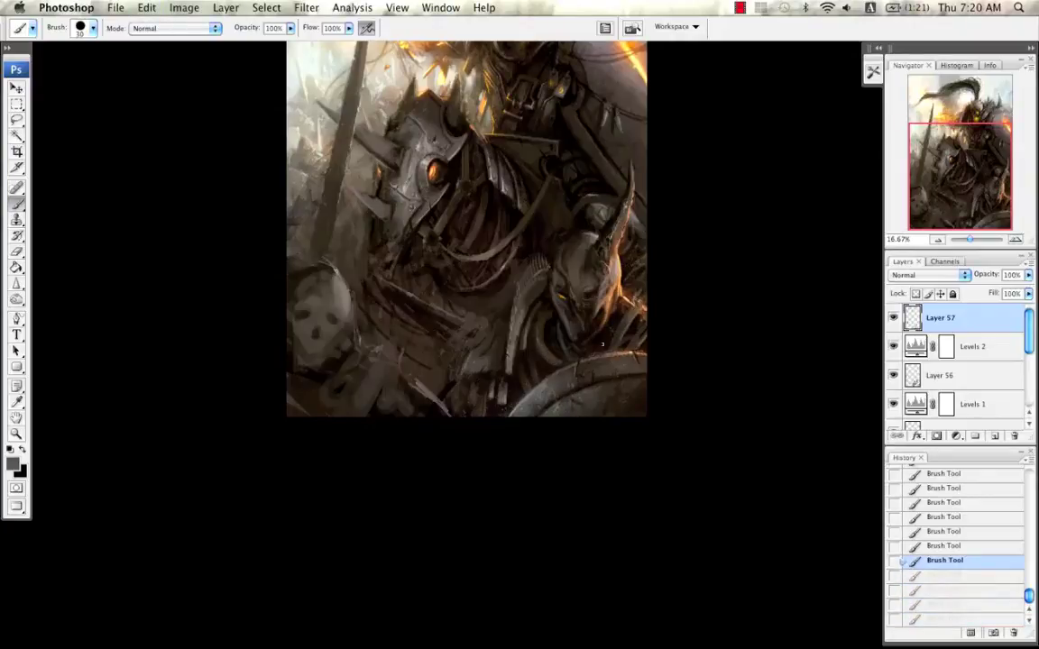
Step: Sample near-black beside the horned creature's yellow eye and paint along the eye's lower edge with a 25 px brush to sharpen it
drag(581, 357, 587, 372)
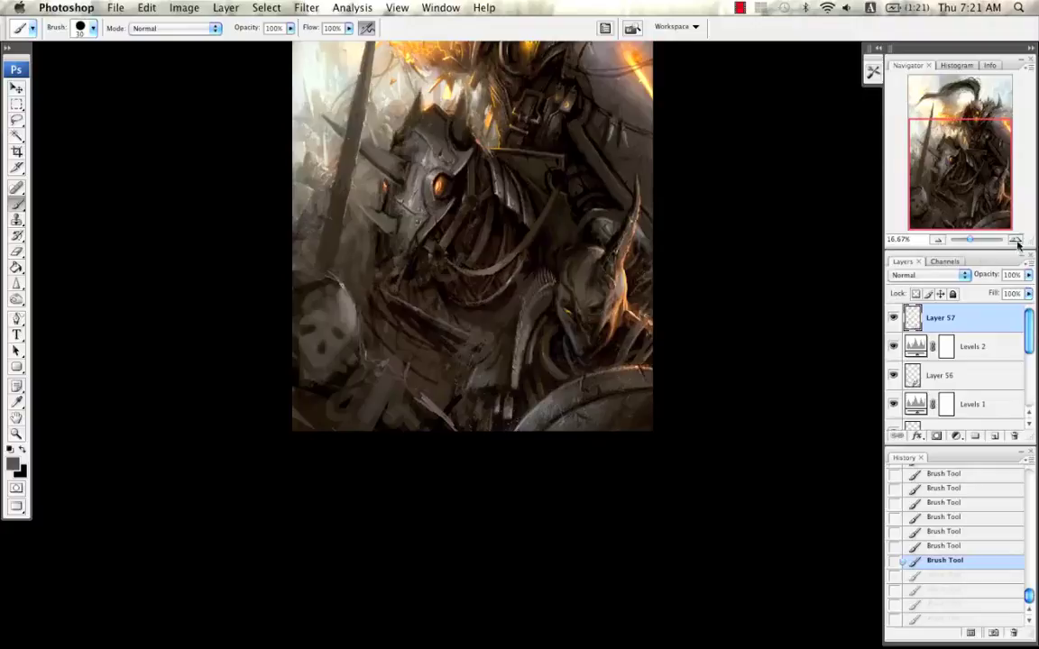
click(1015, 239)
click(1015, 240)
click(1015, 240)
drag(808, 311, 592, 224)
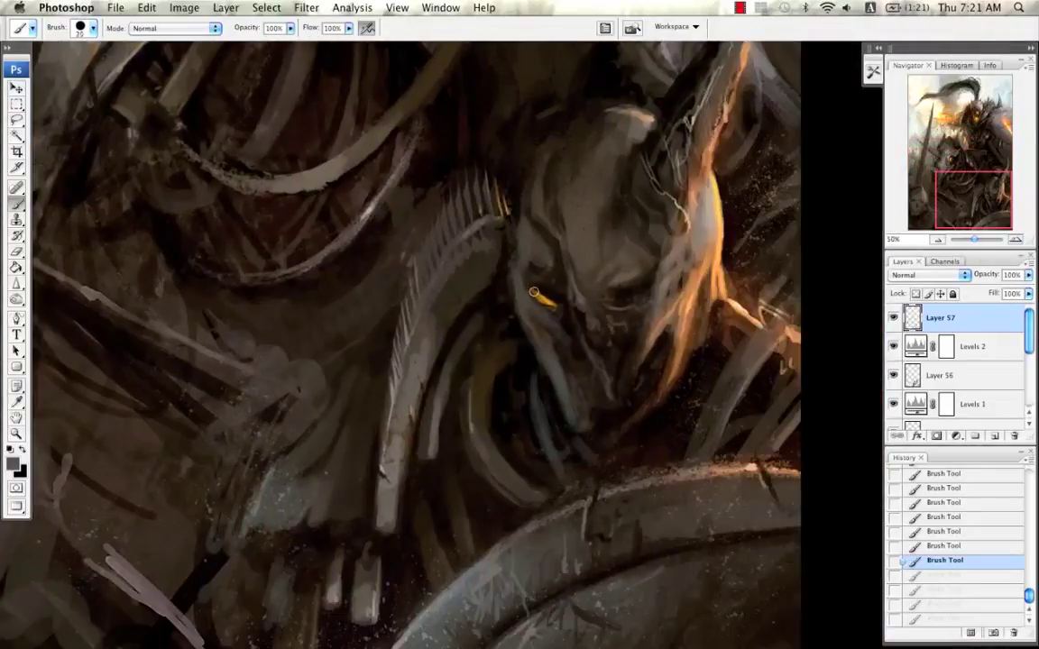
alt+click(561, 313)
drag(561, 312, 541, 309)
Step: Paint thin grey highlights down the outer edge of the creature's face and snout with 10 and 9 px brushes
key(bracketleft)
key(bracketleft)
key(bracketleft)
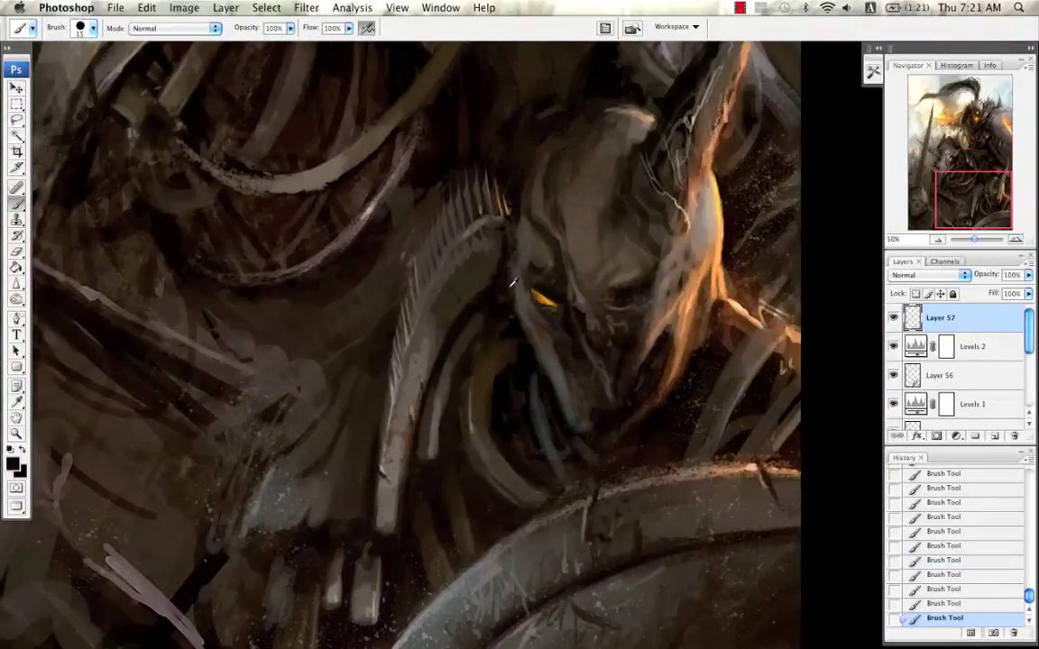
key(bracketleft)
scroll(532, 245, down, 5)
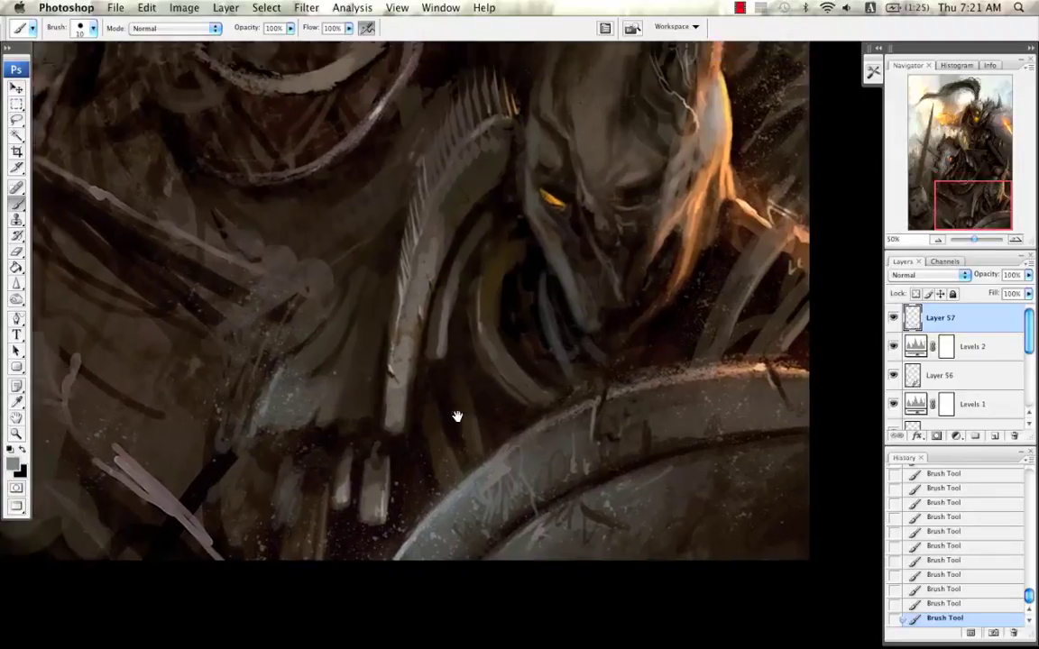
drag(457, 416, 448, 466)
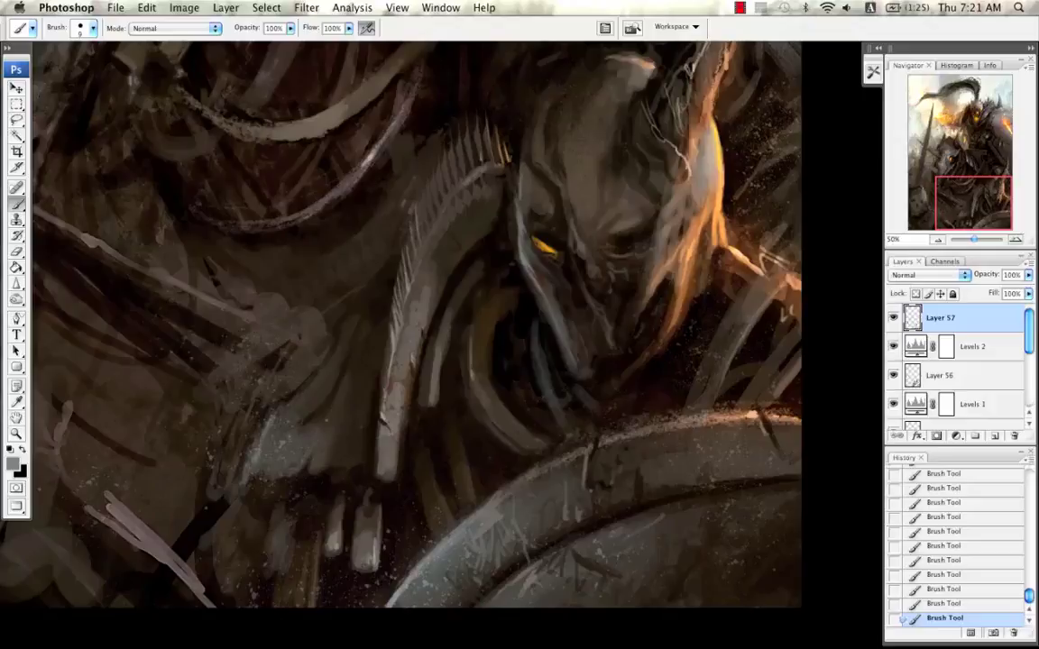
Step: Sample dark grey beside the creature's face and refine the wrinkles around its brow with a 10 px brush
scroll(521, 234, up, 3)
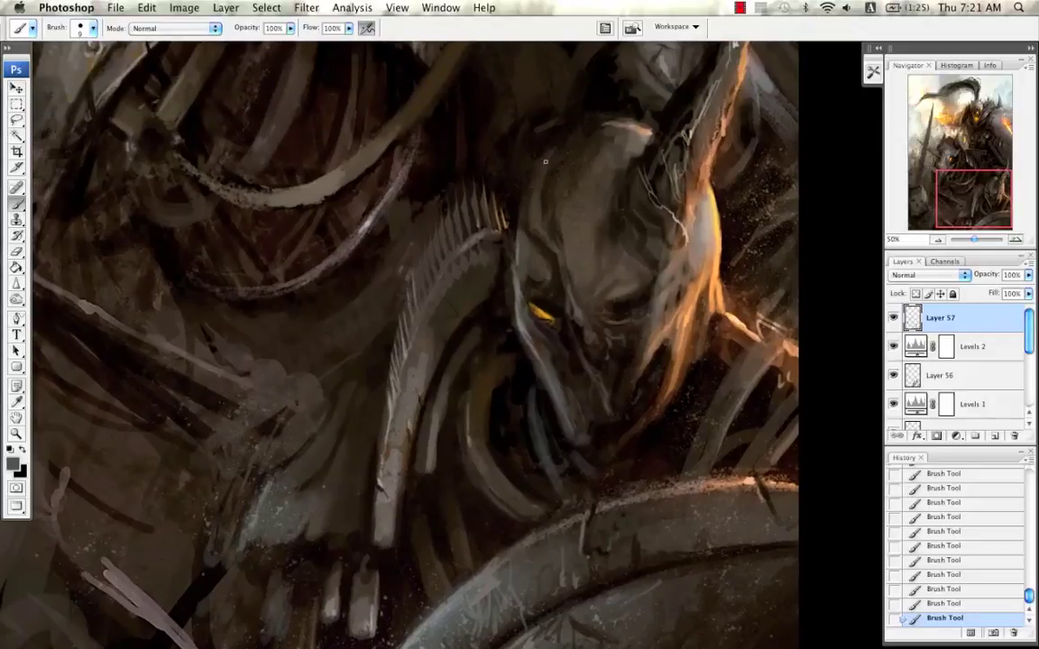
alt+click(508, 268)
scroll(591, 243, down, 2)
scroll(592, 243, right, 1)
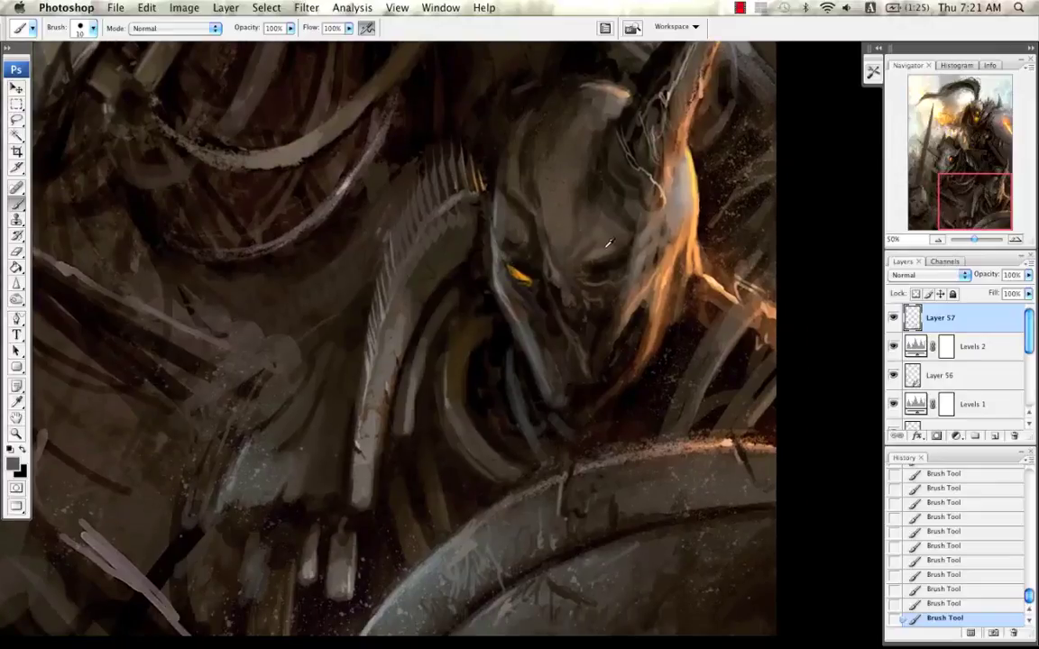
key(bracketright)
key(bracketleft)
mouse_move(639, 199)
mouse_down()
mouse_move(603, 281)
mouse_move(545, 312)
mouse_up()
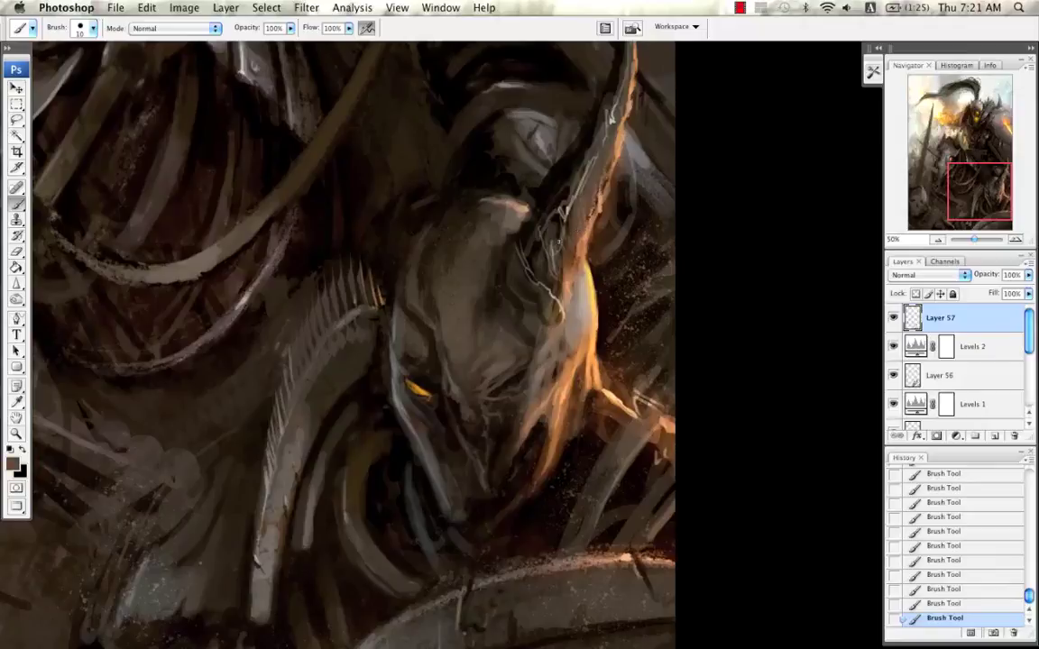
Step: Sample dark brown around the base of the creature's horn and shade there with a 15 px brush
key(bracketright)
alt+click(588, 210)
mouse_move(540, 247)
mouse_down()
mouse_move(562, 311)
mouse_move(551, 317)
mouse_move(534, 291)
mouse_move(543, 289)
mouse_move(523, 275)
mouse_move(546, 339)
mouse_up()
key(bracketright)
drag(588, 183, 533, 280)
alt+click(505, 291)
key(bracketleft)
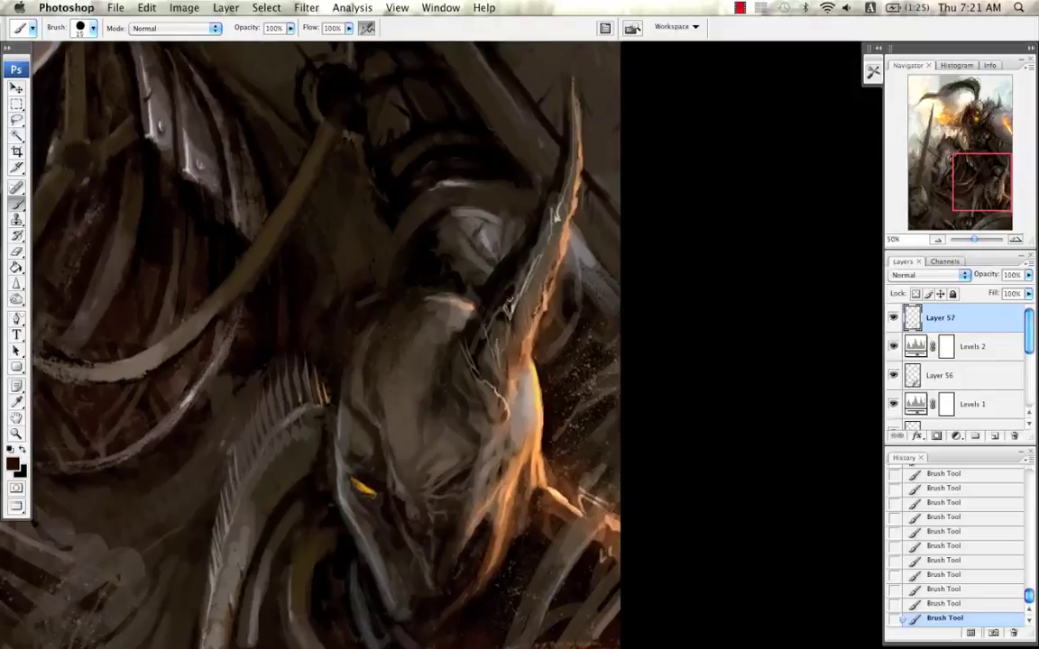
Step: Paint thin grey and grey-brown strands around the base of the horn with 9 and 7 px brushes
key(bracketleft)
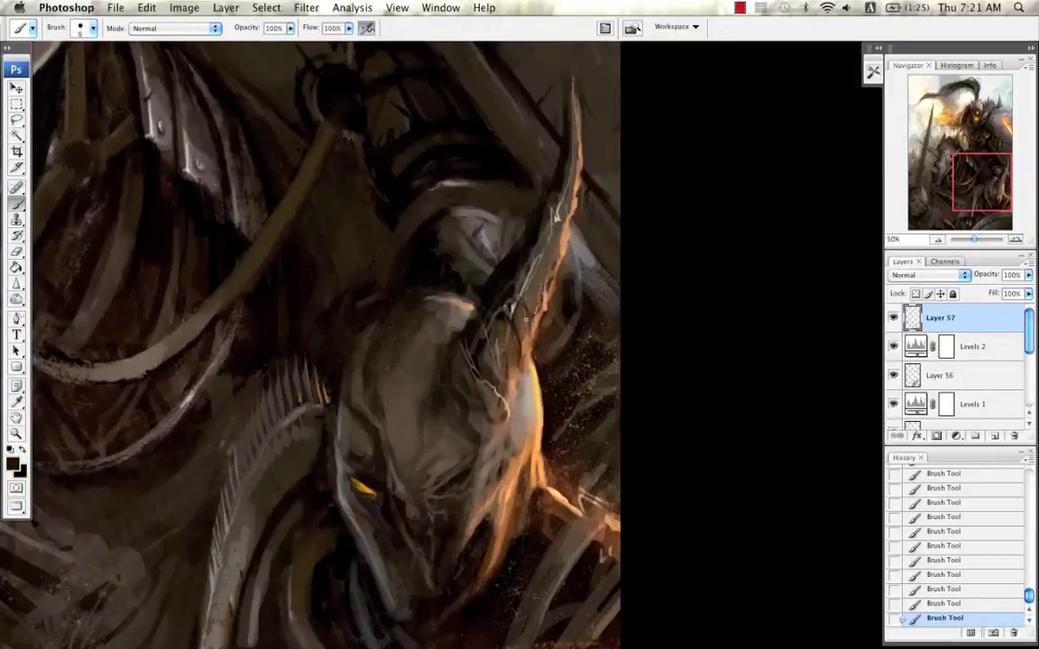
alt+click(467, 269)
drag(511, 305, 513, 318)
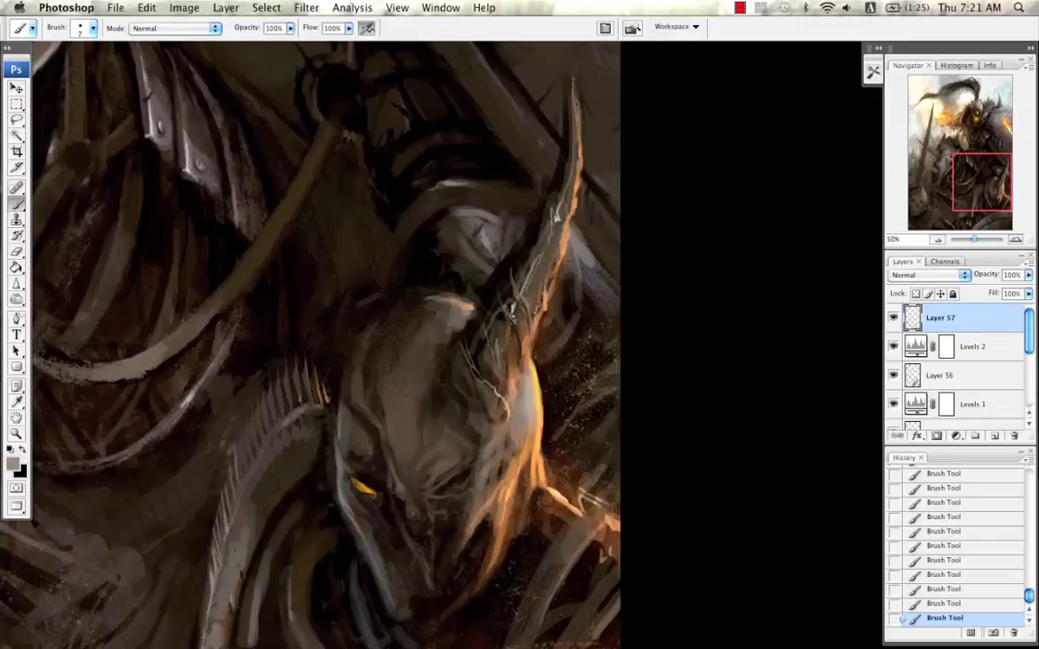
alt+click(537, 321)
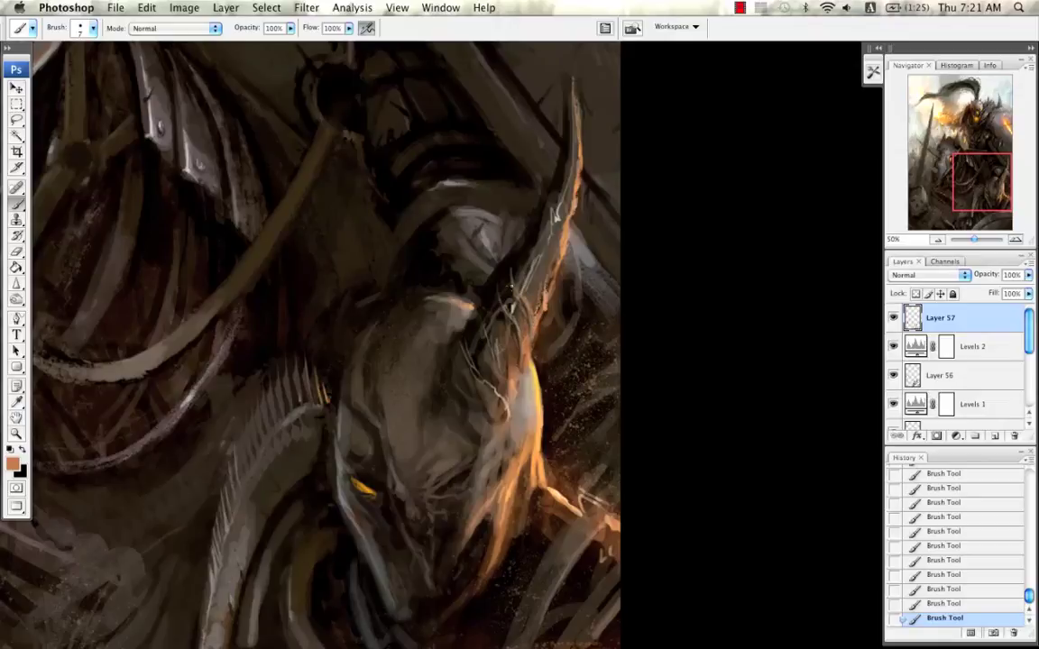
alt+click(466, 252)
drag(499, 273, 502, 305)
drag(516, 255, 496, 305)
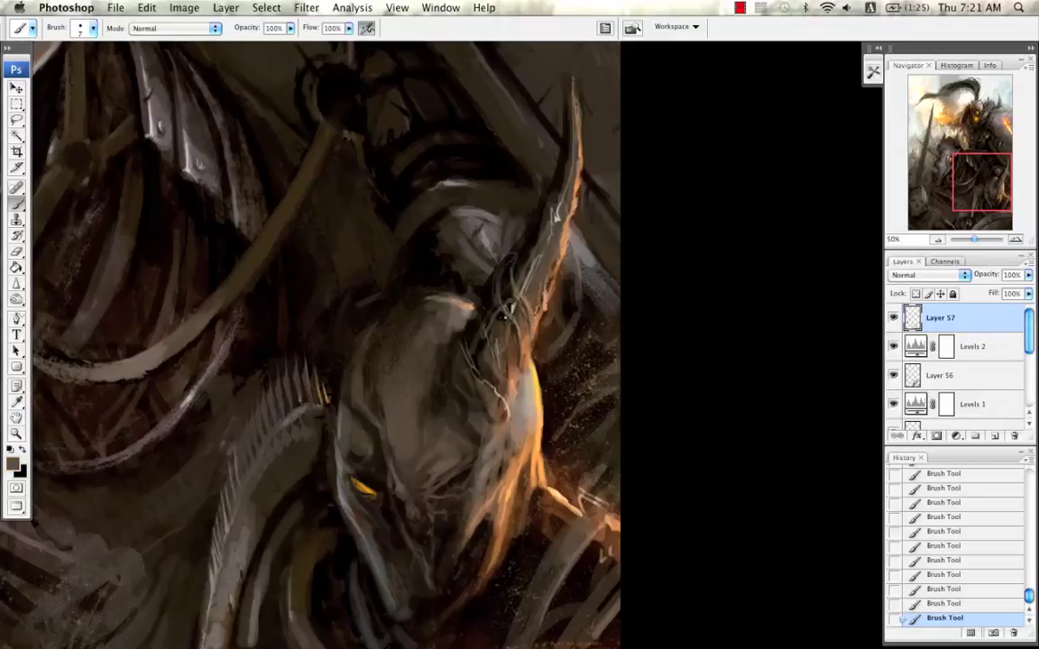
alt+click(508, 317)
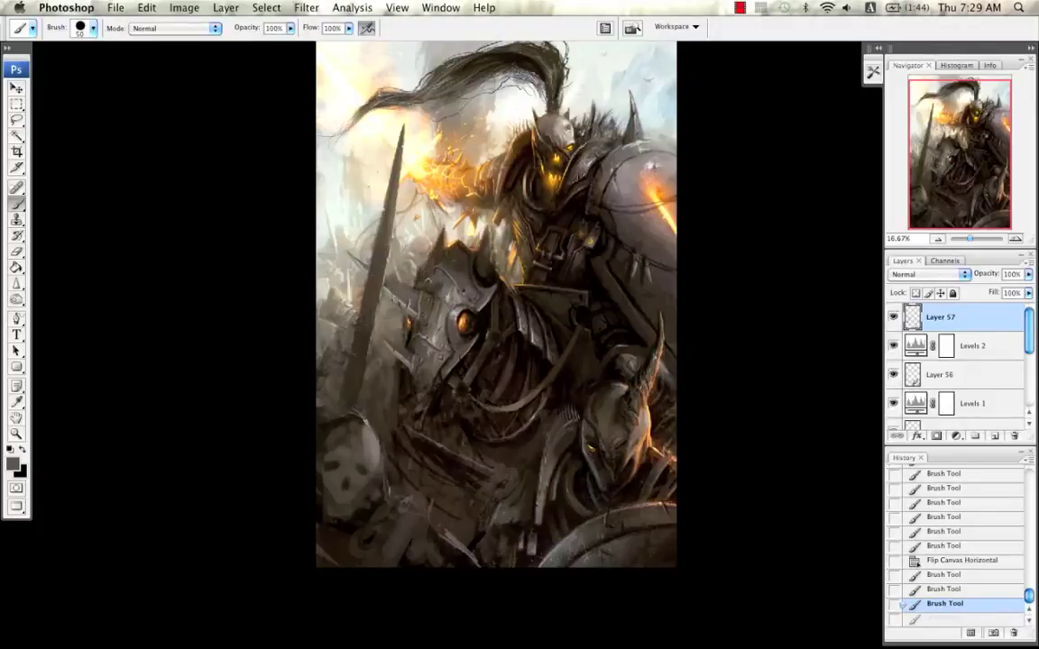
Step: Paint dark grey strokes along the outer side of the horse's armoured head and below its spikes with a 50 px brush
drag(428, 283, 419, 292)
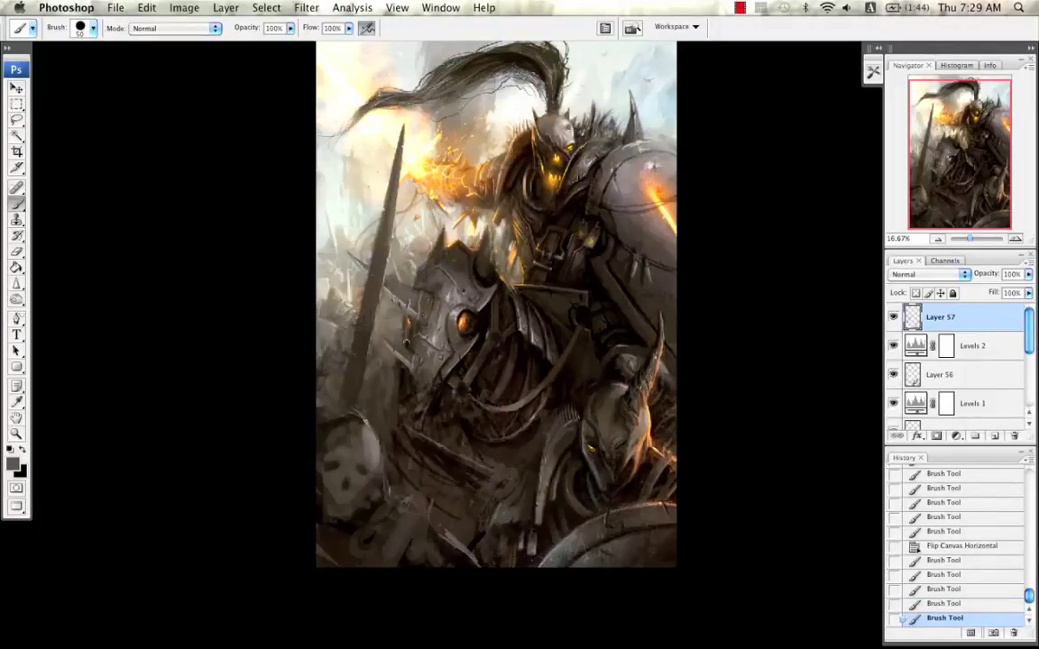
drag(405, 343, 408, 328)
drag(408, 323, 421, 365)
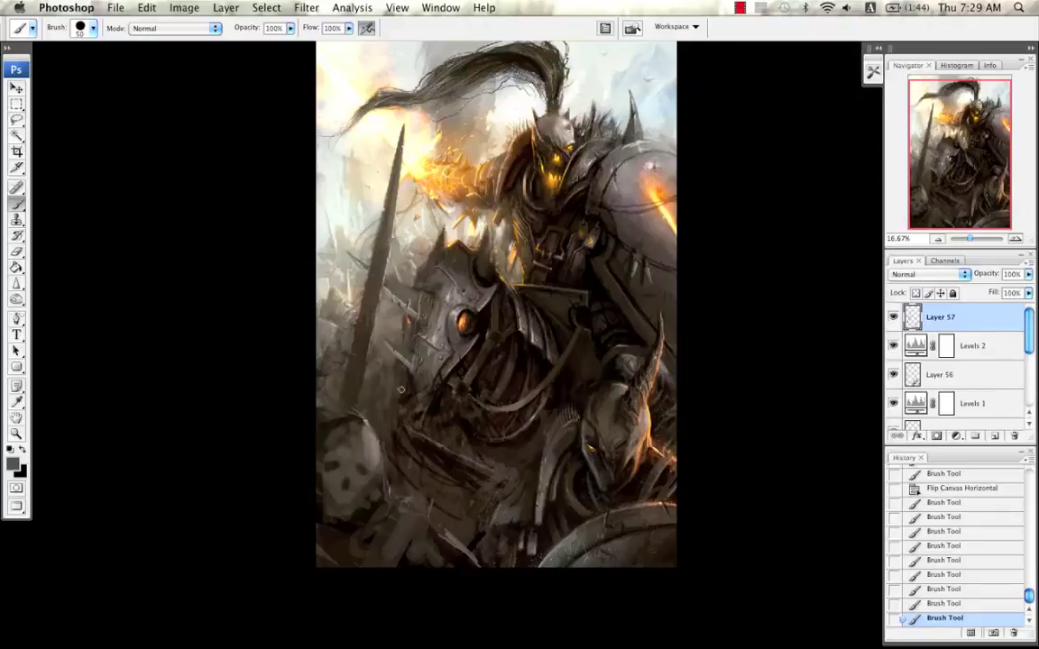
drag(408, 381, 408, 399)
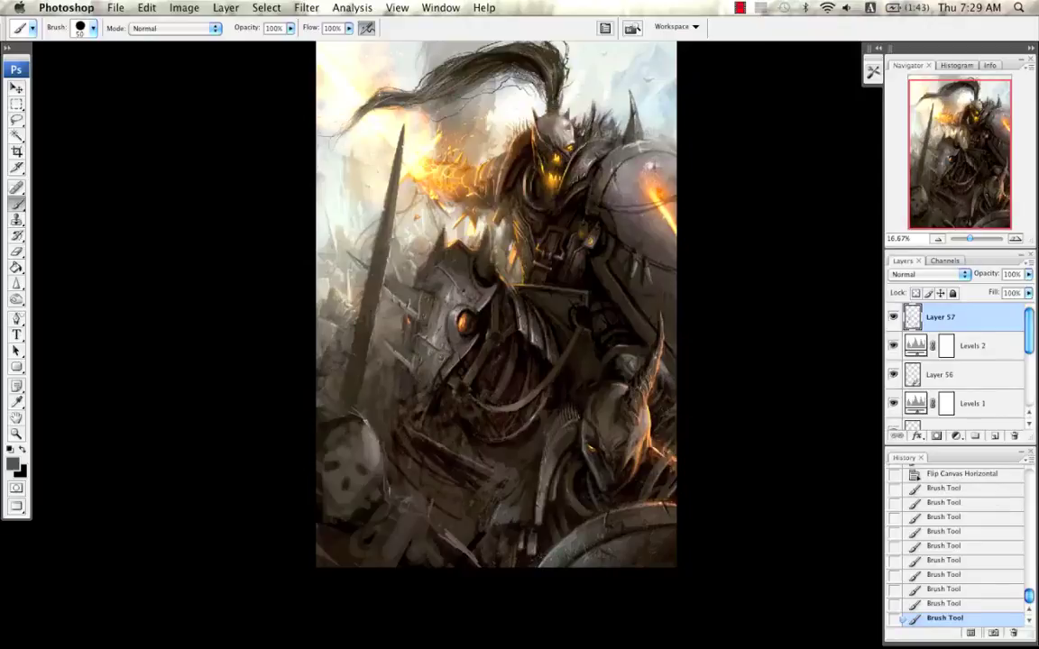
Step: Rework the upper outer edge of the horse's helmet with a 30 px brush, sampling pale background grey and dark armour grey
click(1017, 240)
drag(543, 258, 575, 273)
key(bracketleft)
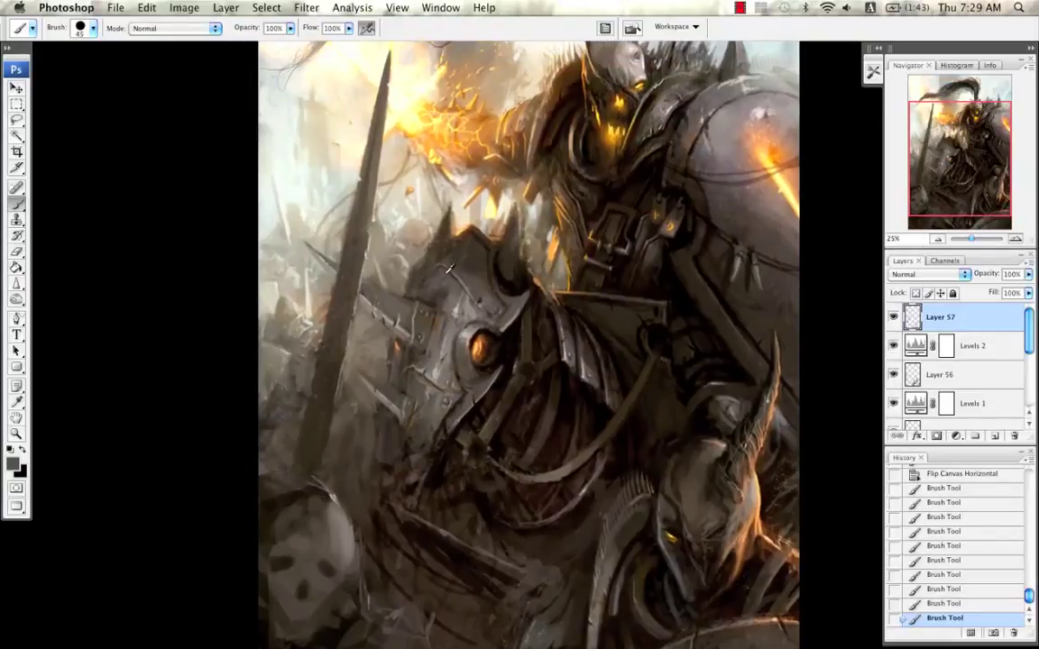
mouse_move(422, 267)
mouse_down()
mouse_move(424, 290)
mouse_move(410, 271)
mouse_up()
alt+click(415, 263)
key(bracketleft)
key(bracketleft)
key(bracketleft)
alt+click(408, 264)
alt+click(406, 264)
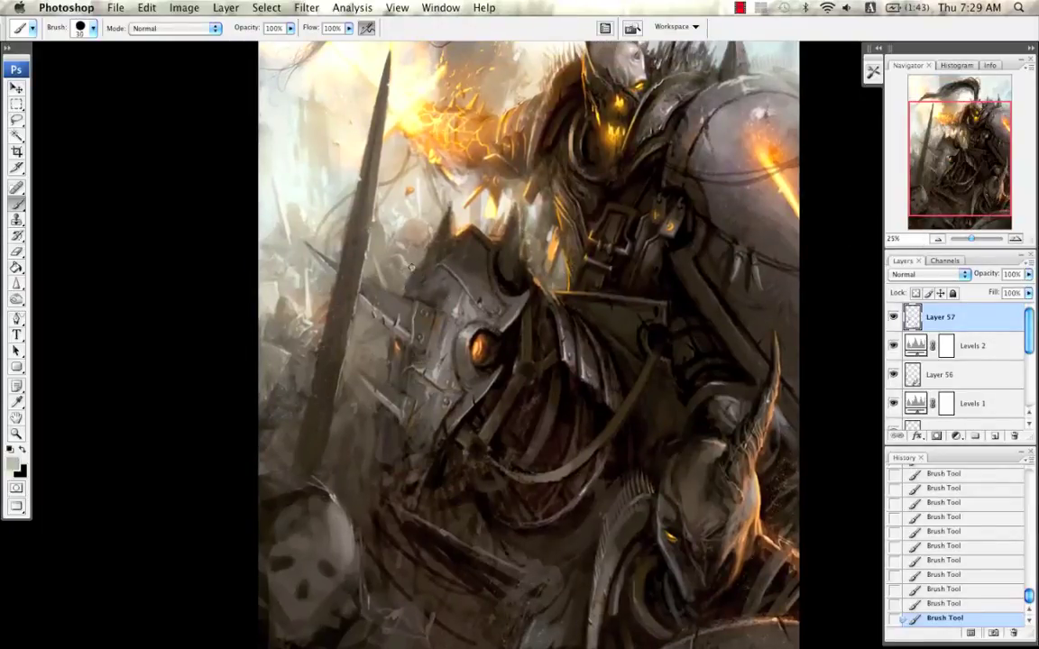
alt+click(417, 279)
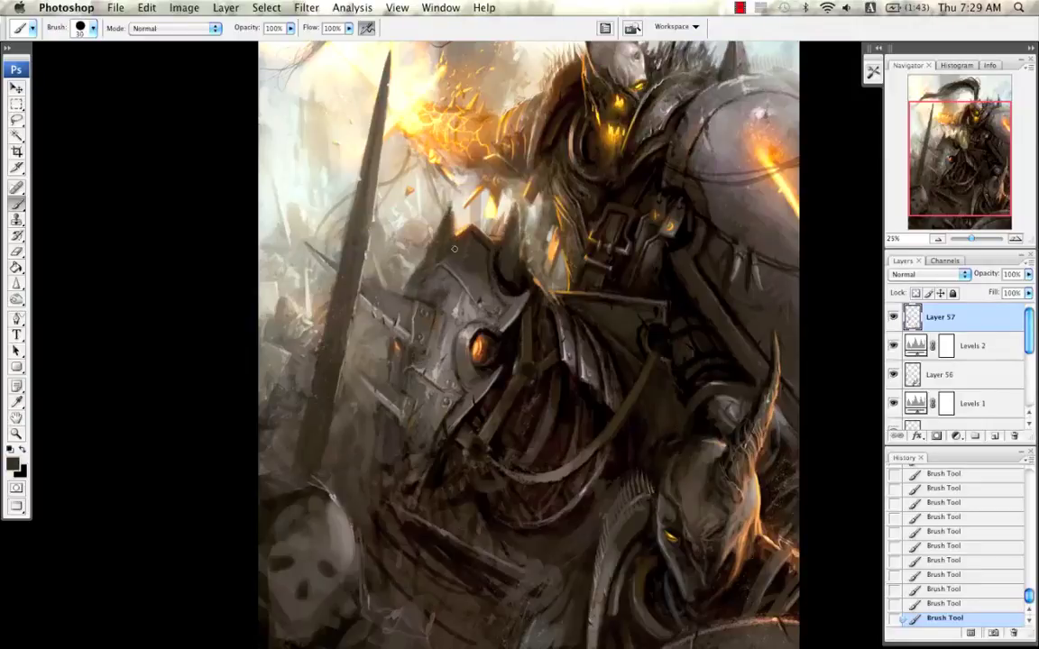
Step: Detail the crest and plates of the horse's helmet in sampled greys, reducing the brush to 15 and 10 px
alt+click(414, 205)
mouse_move(451, 206)
mouse_down()
mouse_move(455, 238)
mouse_move(487, 228)
mouse_up()
alt+click(448, 255)
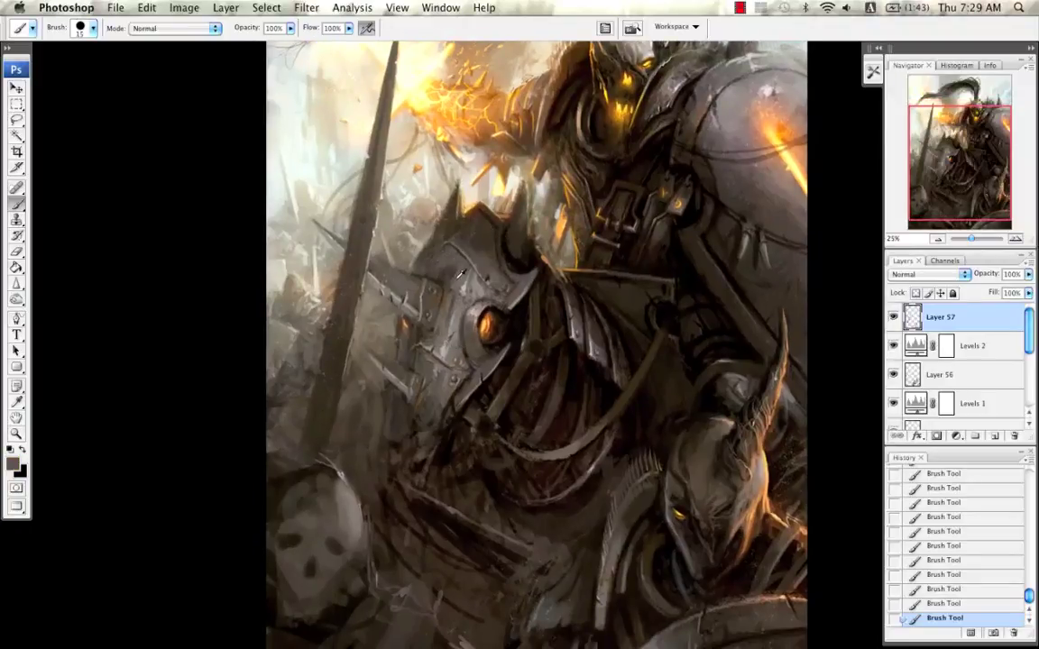
alt+click(433, 254)
key(bracketleft)
scroll(423, 242, down, 3)
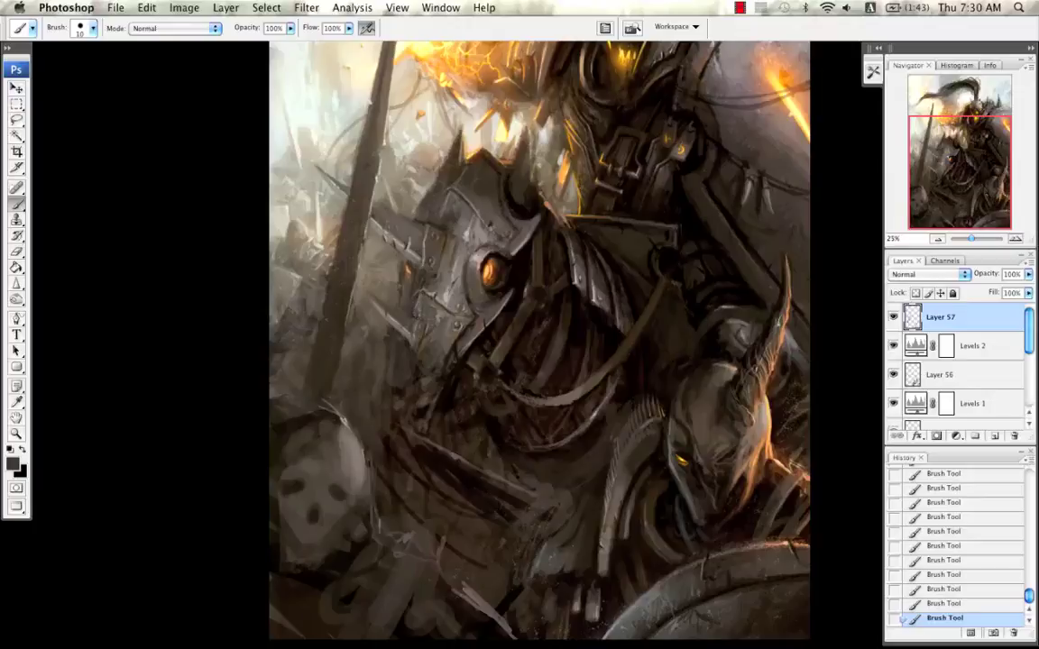
scroll(375, 270, down, 1)
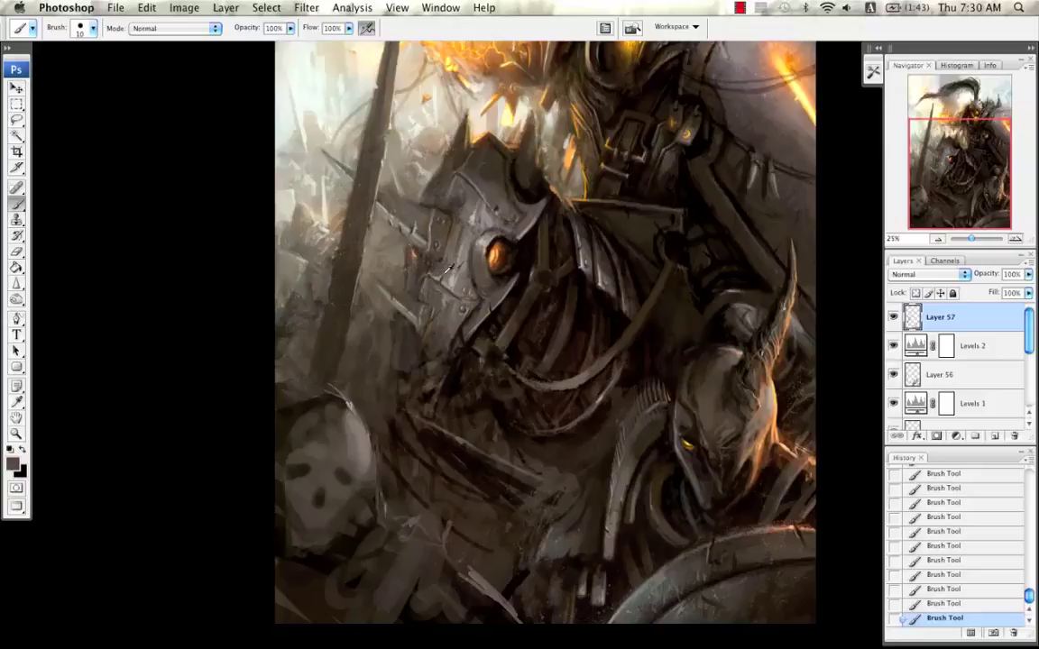
Step: Enlarge the brush to 15 px, sample grey beside the sword and undo the last four brush strokes
key(bracketright)
alt+click(364, 230)
key(super+alt+z)
key(super+alt+z)
key(super+alt+z)
key(super+alt+z)
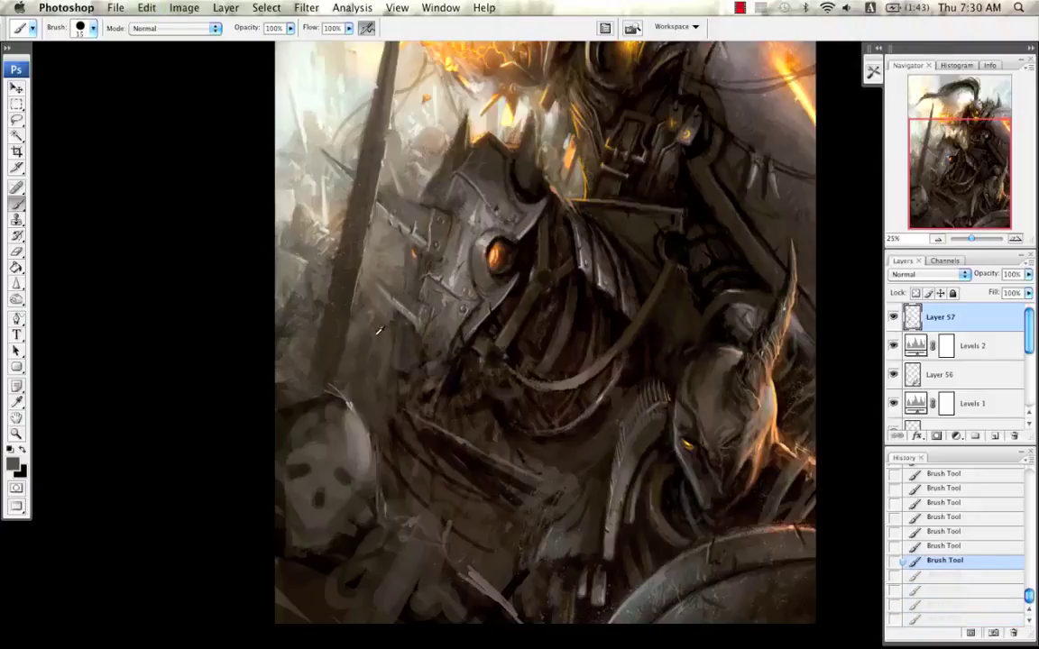
Step: Enlarge the brush to 45 px and undo the last five brush strokes around the horse's muzzle
key(bracketright)
key(bracketright)
key(bracketright)
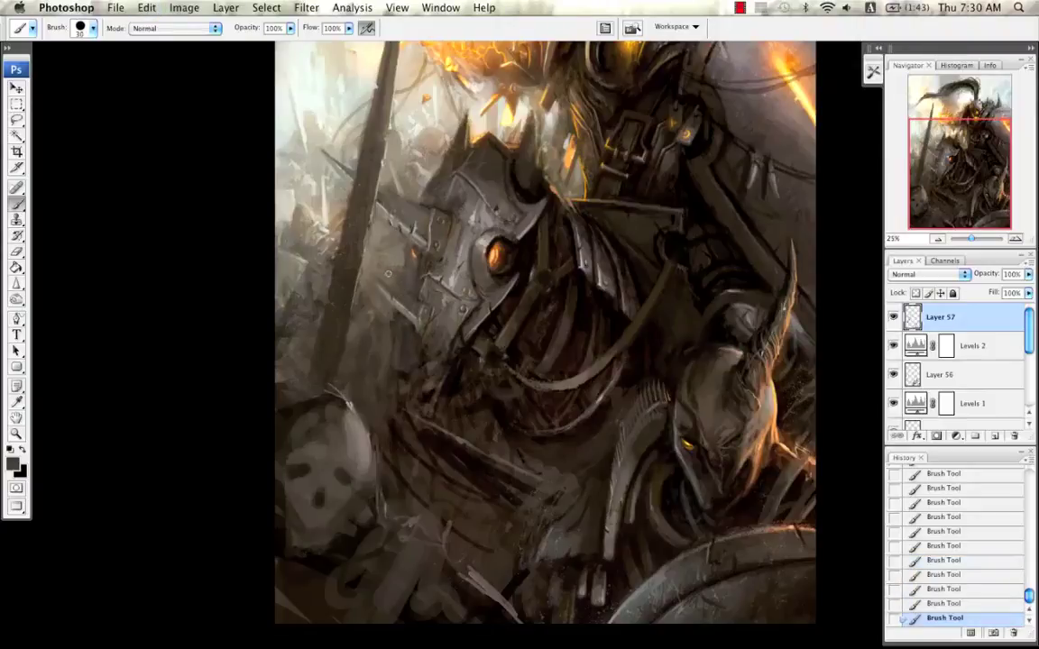
key(bracketright)
key(super+shift+z)
key(super+alt+z)
key(super+alt+z)
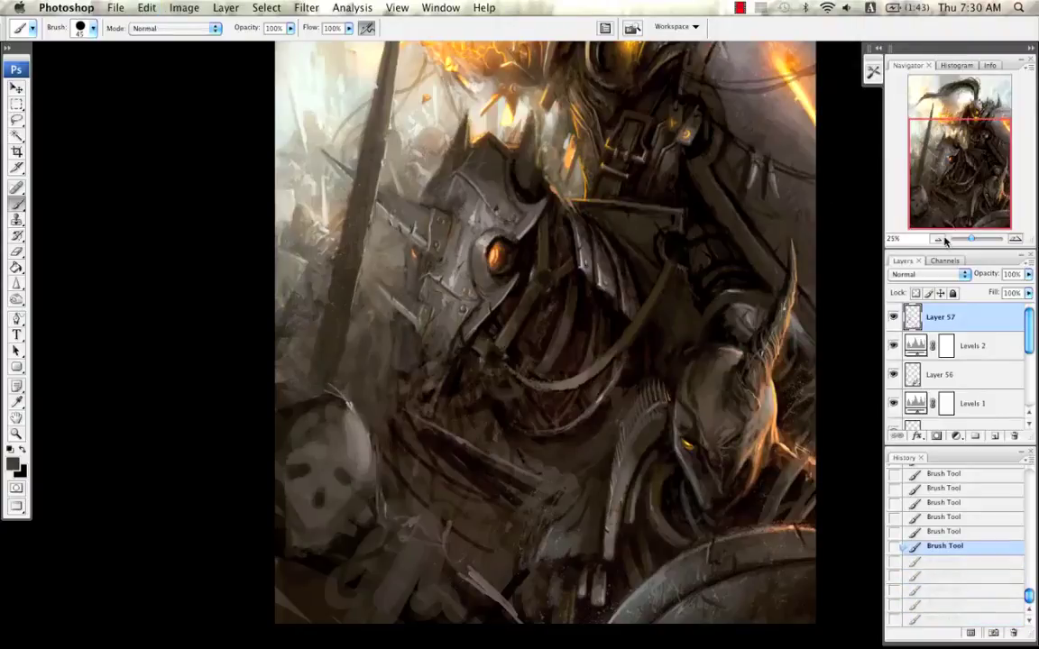
Step: Flip the canvas horizontally and check the whole painting at a small size
click(938, 240)
click(937, 240)
key(super+shift+h)
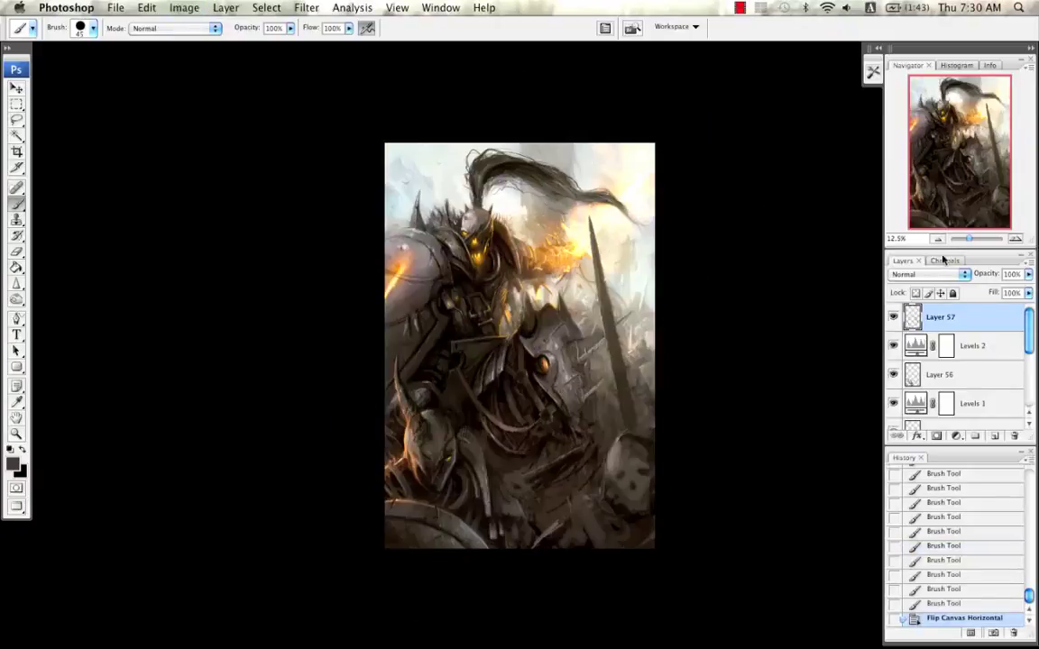
click(937, 238)
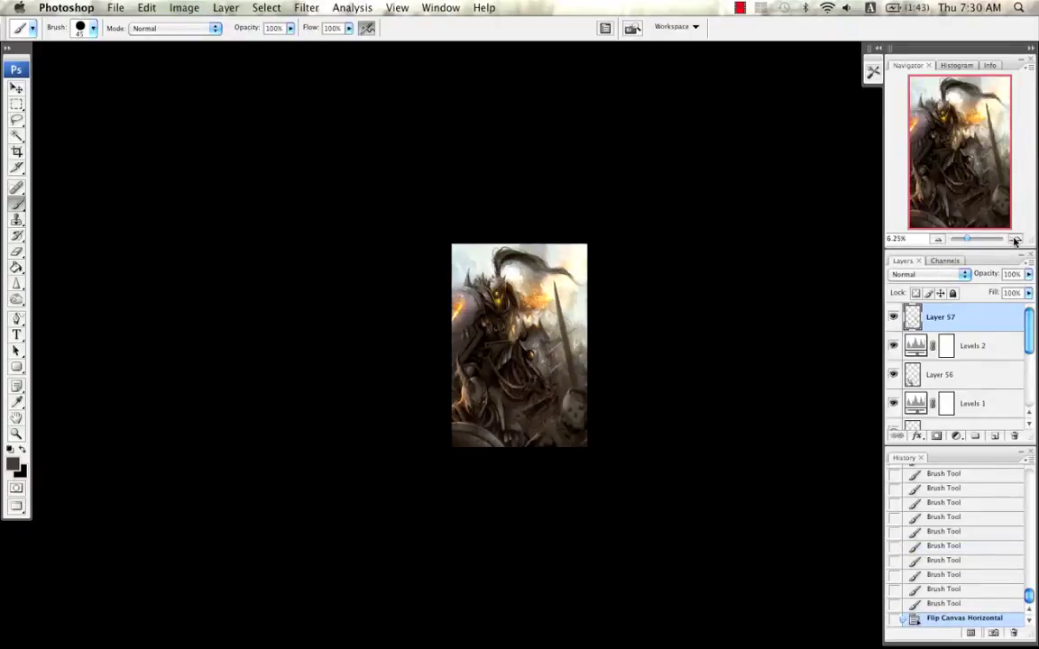
Step: Sample pale grey from the background and paint short highlights at the horse's far eye with a 9 px brush
click(1017, 240)
click(1017, 240)
drag(762, 354, 663, 265)
alt+click(613, 219)
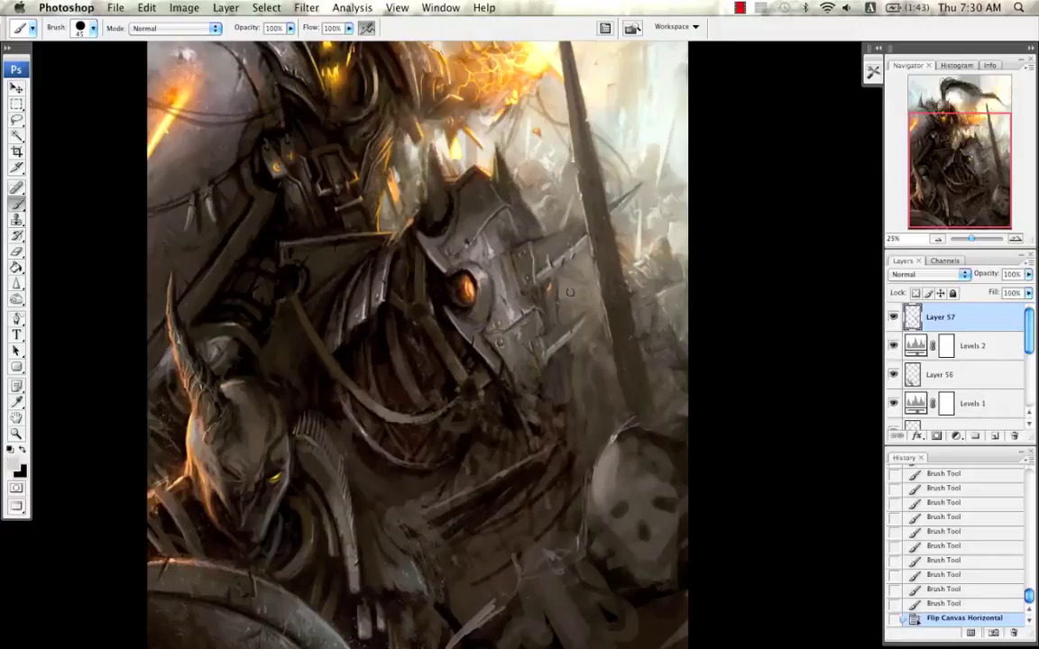
key(bracketleft)
key(bracketleft)
key(bracketleft)
drag(557, 280, 554, 284)
drag(556, 280, 552, 287)
drag(554, 281, 550, 286)
drag(554, 281, 549, 287)
drag(552, 282, 548, 287)
drag(552, 283, 548, 288)
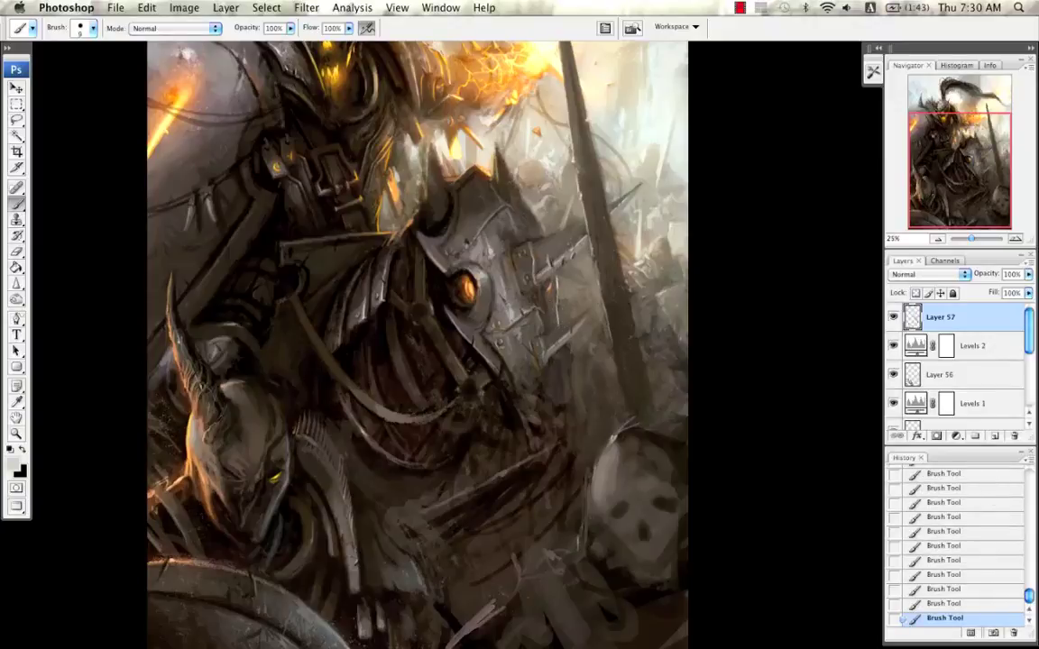
Step: Try fine pale grey strokes near the upper spike on the horse's helmet and undo them
alt+click(560, 229)
alt+click(562, 176)
key(super+z)
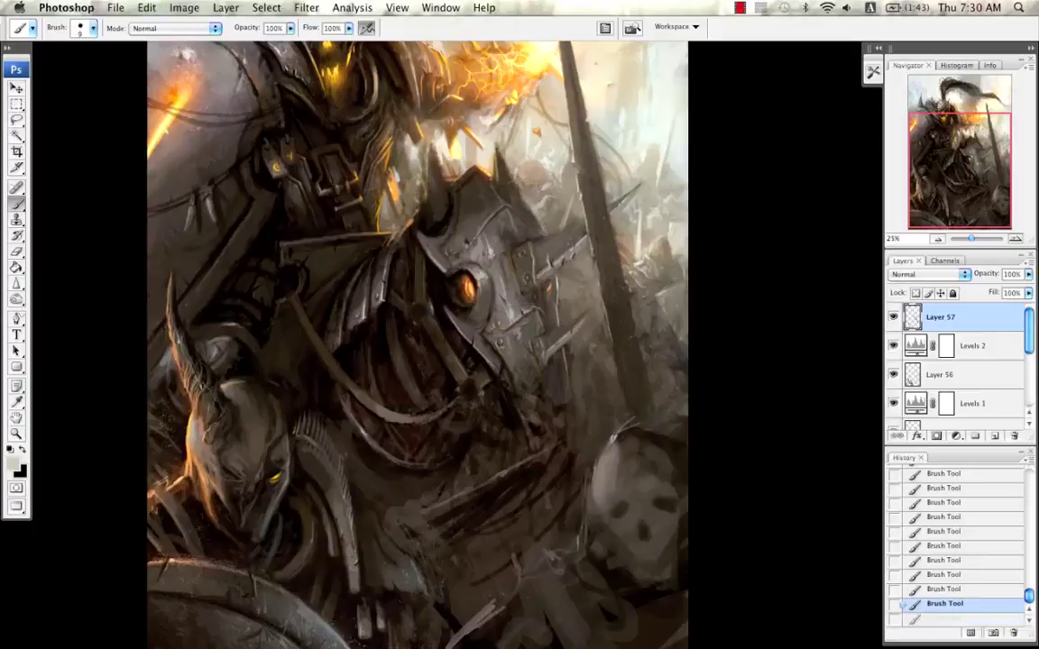
drag(556, 230, 546, 240)
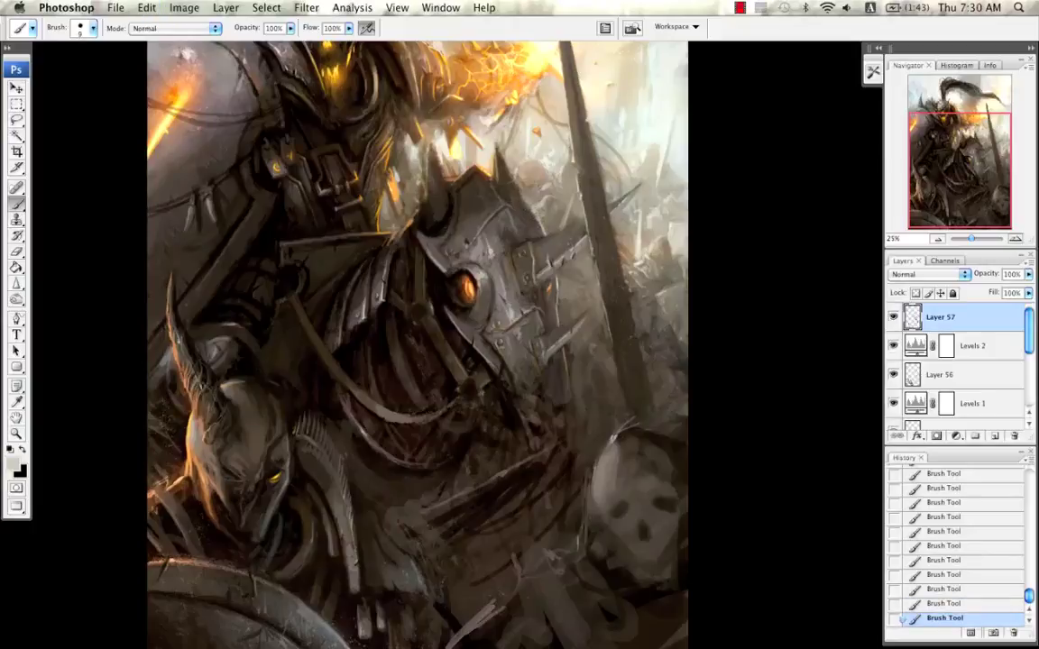
key(super+z)
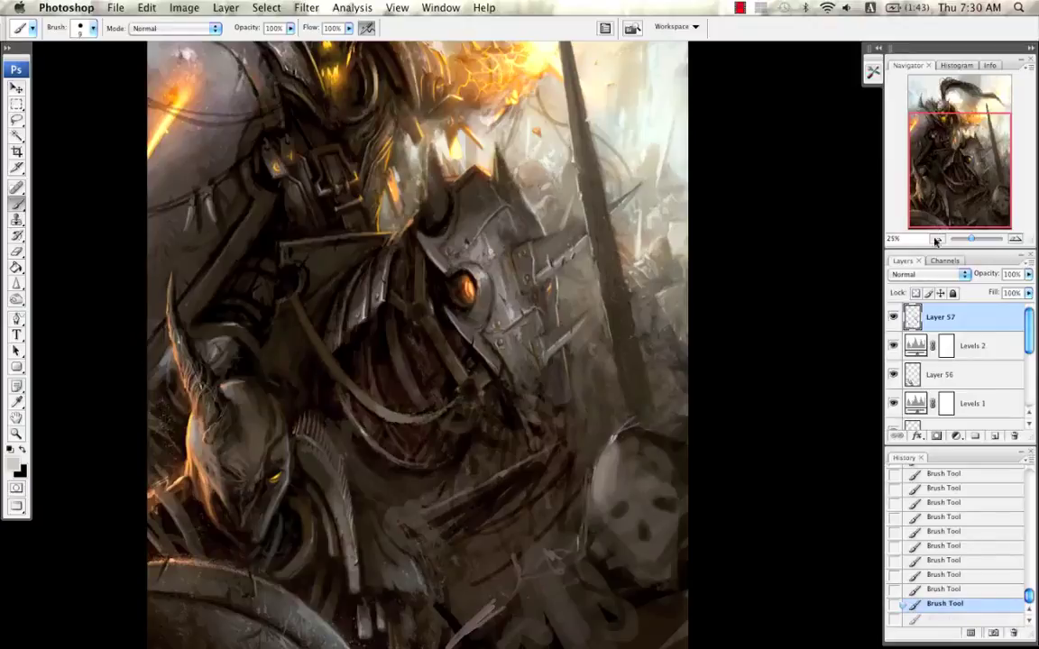
Step: Flip the canvas horizontally again and toggle Layer 57's visibility to compare the painting with and without it
key(super+minus)
key(super+minus)
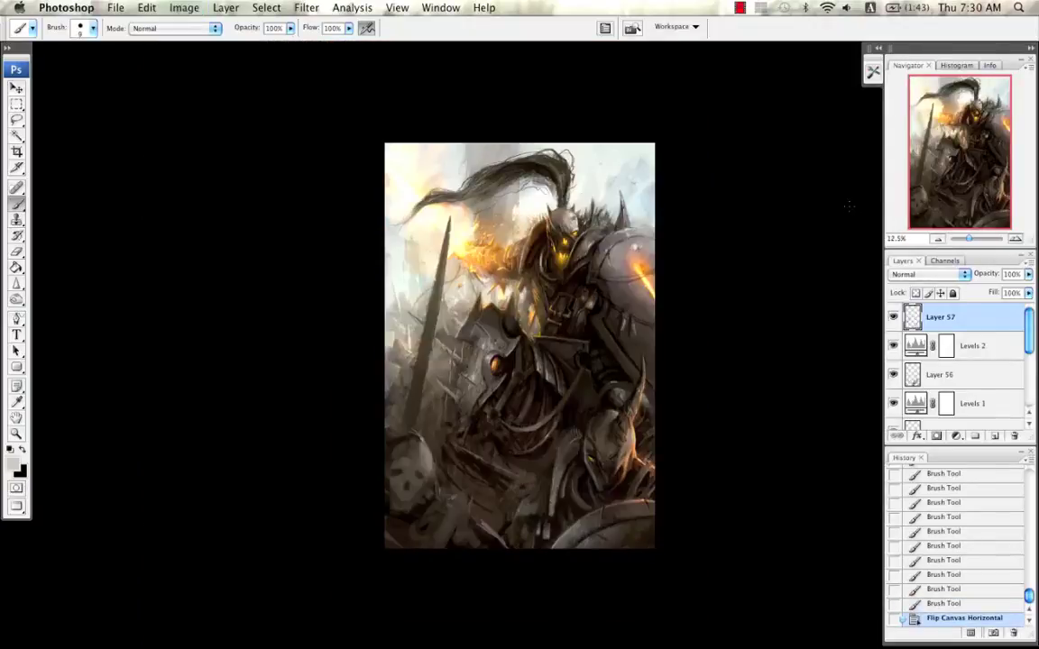
drag(765, 245, 732, 212)
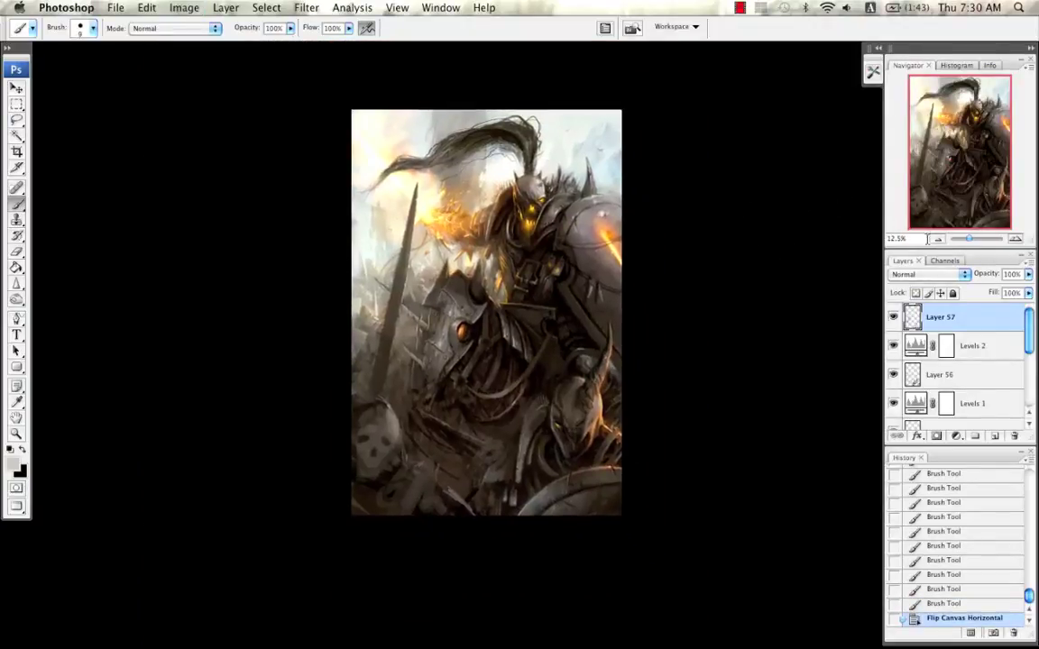
click(894, 318)
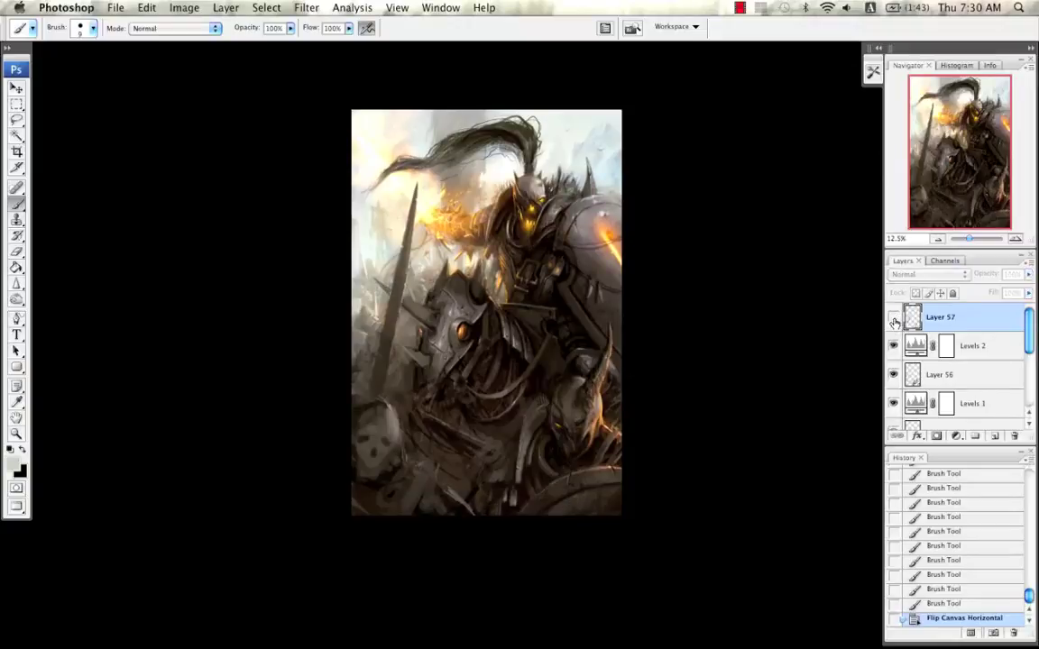
click(893, 318)
scroll(793, 295, right, 1)
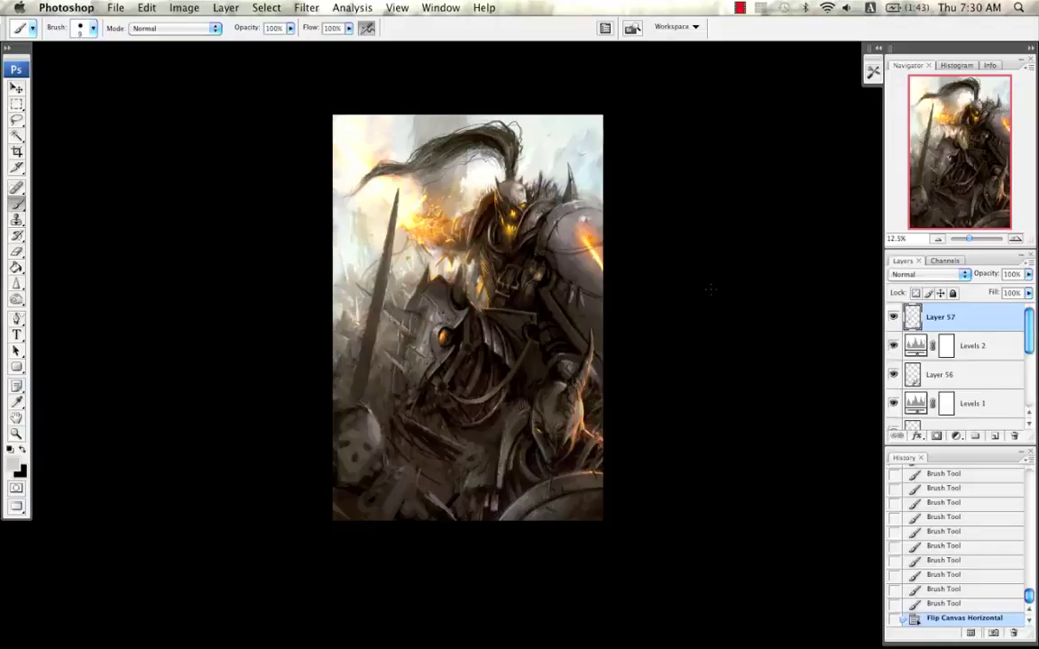
Step: Sample black and paint the dark lower edge of the horse helmet's muzzle plate with a 40 px brush
click(1015, 239)
click(1015, 239)
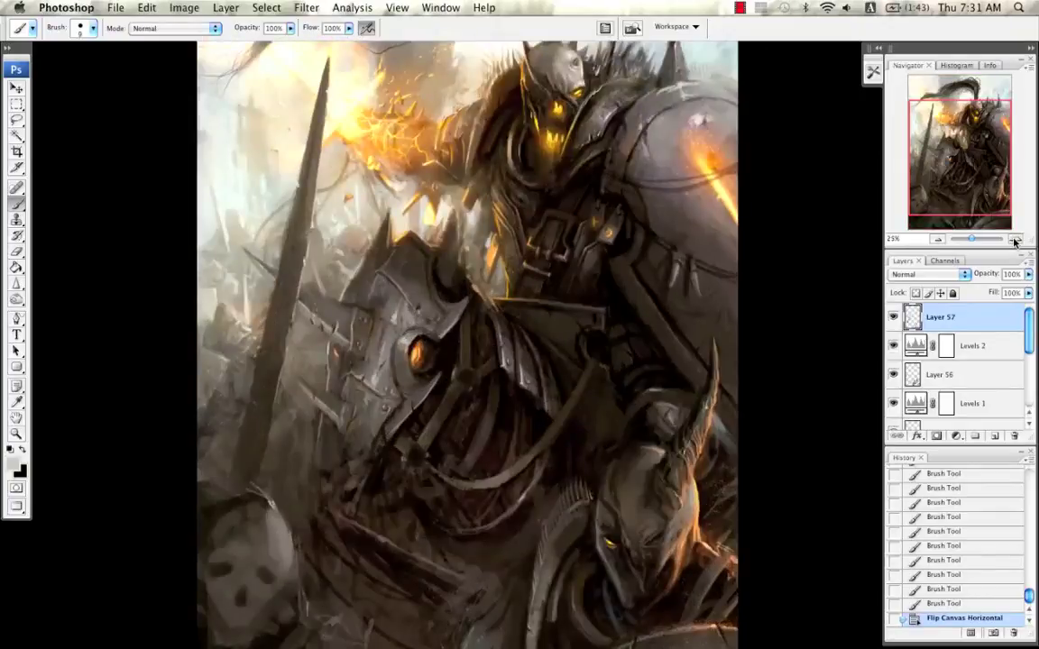
drag(961, 171, 966, 190)
drag(414, 270, 424, 246)
alt+click(444, 261)
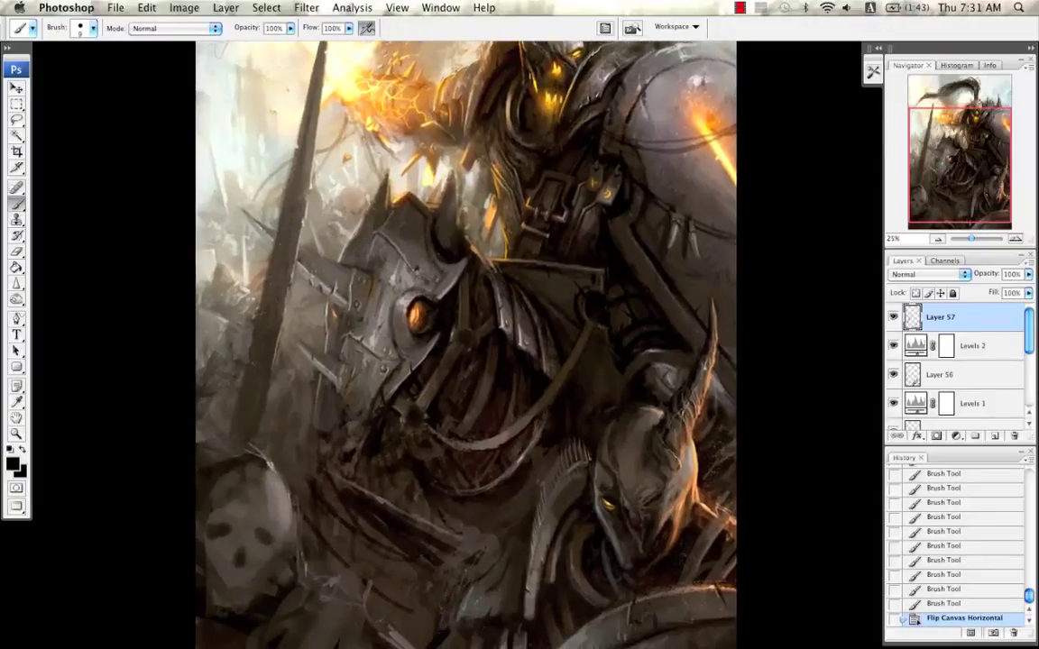
drag(428, 310, 417, 253)
key(bracketright)
key(bracketright)
key(bracketright)
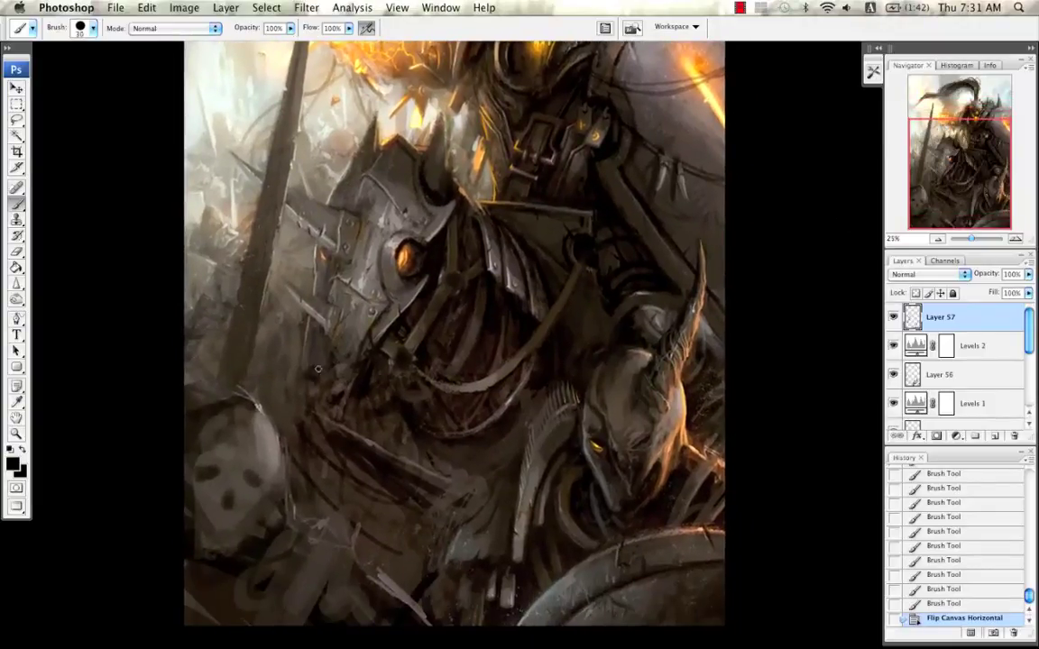
key(bracketright)
drag(315, 367, 336, 379)
drag(317, 369, 343, 383)
drag(319, 371, 348, 386)
mouse_move(323, 373)
mouse_down()
mouse_move(343, 383)
mouse_move(317, 375)
mouse_up()
drag(311, 373, 338, 382)
mouse_move(336, 379)
mouse_down()
mouse_move(362, 383)
mouse_move(348, 382)
mouse_up()
Step: Sample greys from the helmet and dark tones around the muzzle, and shape the lower rim of the muzzle plate
alt+click(369, 335)
key(bracketleft)
mouse_move(313, 365)
mouse_down()
mouse_move(352, 385)
mouse_move(355, 370)
mouse_move(306, 366)
mouse_move(331, 380)
mouse_up()
alt+click(321, 355)
key(bracketright)
alt+click(328, 376)
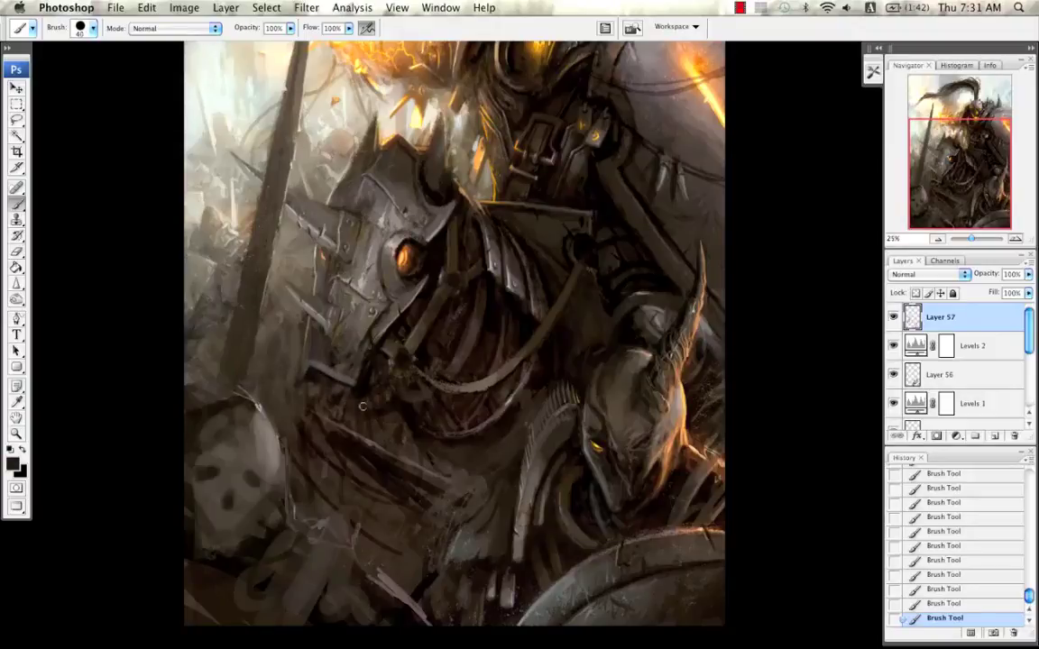
Step: Refine the muzzle plate's edges with sampled grey and a 9 px brush, comparing the last stroke by undoing and redoing it
alt+click(364, 277)
key(bracketleft)
key(bracketleft)
alt+click(327, 378)
key(bracketright)
key(bracketleft)
key(super+z)
key(bracketleft)
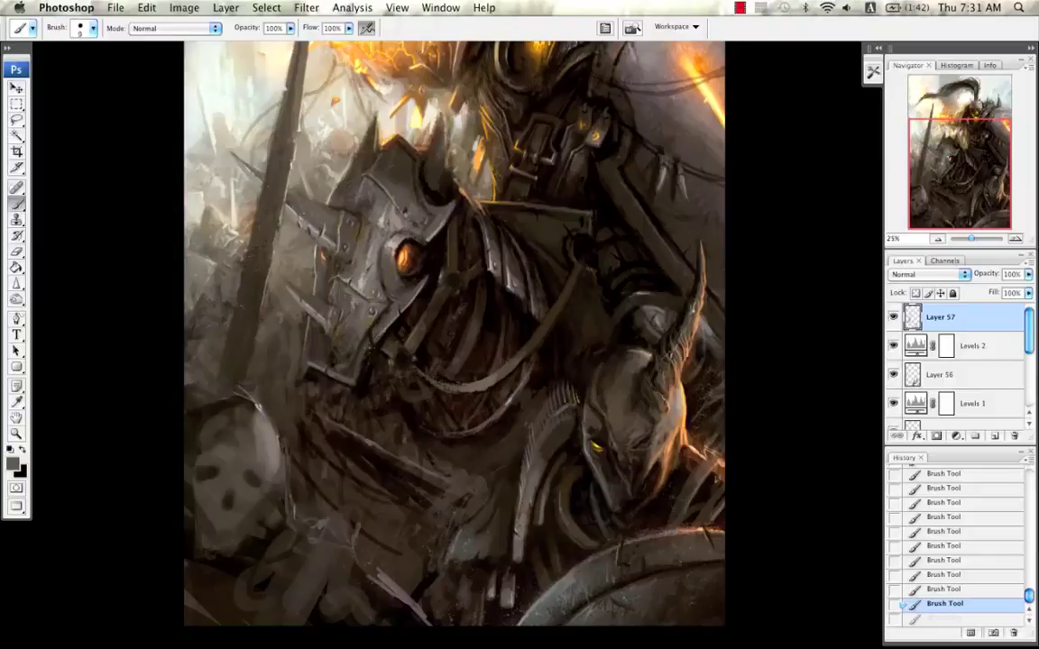
key(super+z)
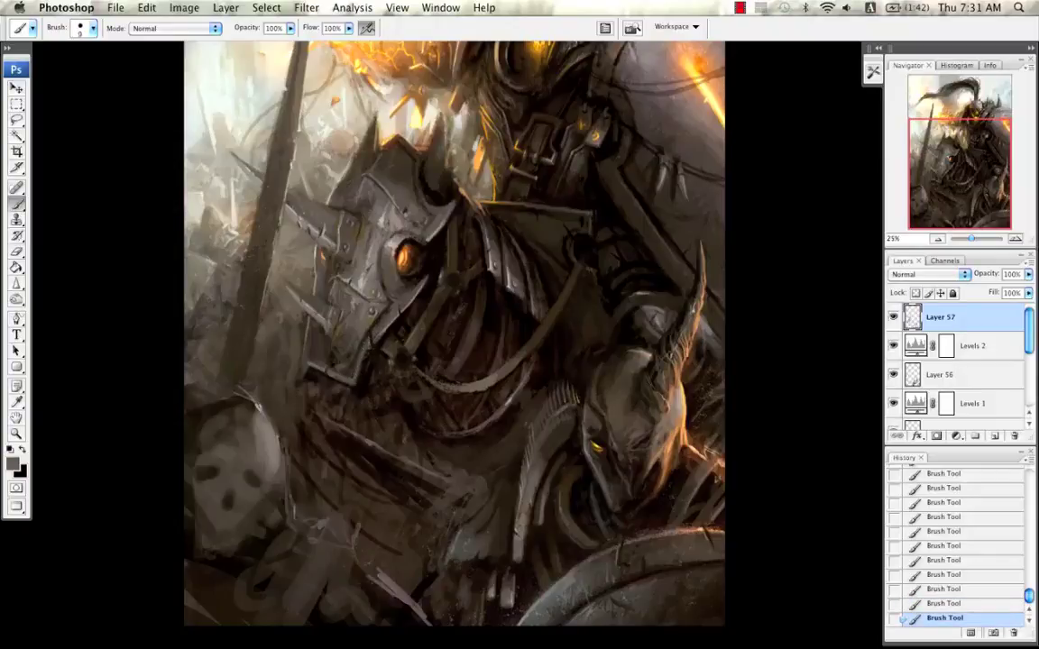
Step: Touch up the horse's muzzle edges with tones sampled from nearby areas, and flip the canvas horizontally
alt+click(375, 359)
key(bracketright)
alt+click(304, 263)
key(bracketleft)
key(super+shift+h)
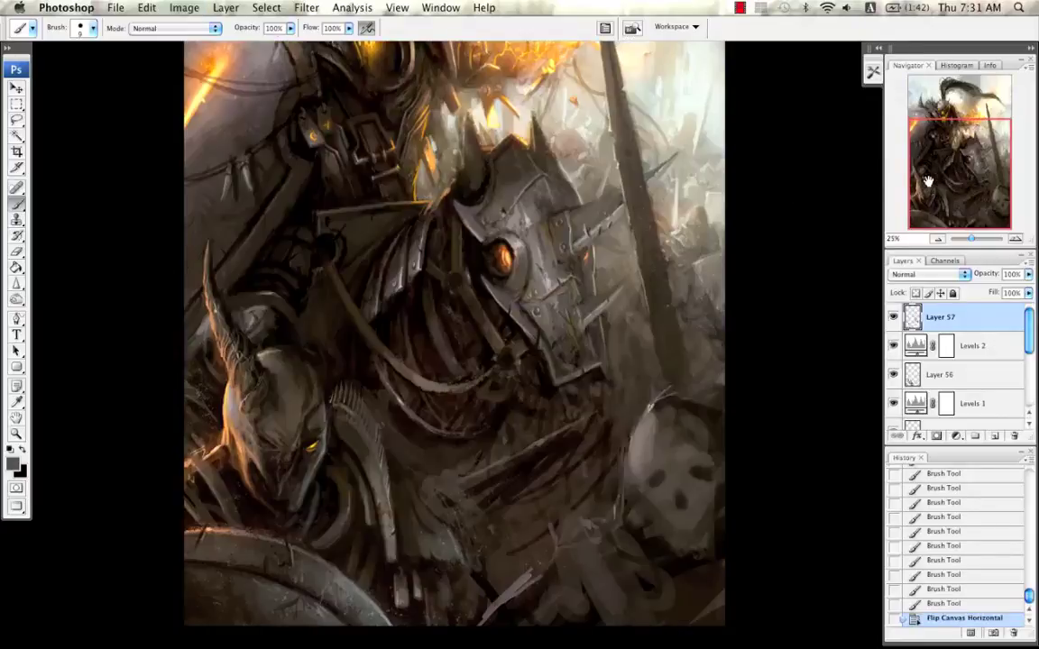
Step: Lasso the horse helmet's lower spike, copy it onto a new layer and nudge the copy to the right
click(16, 118)
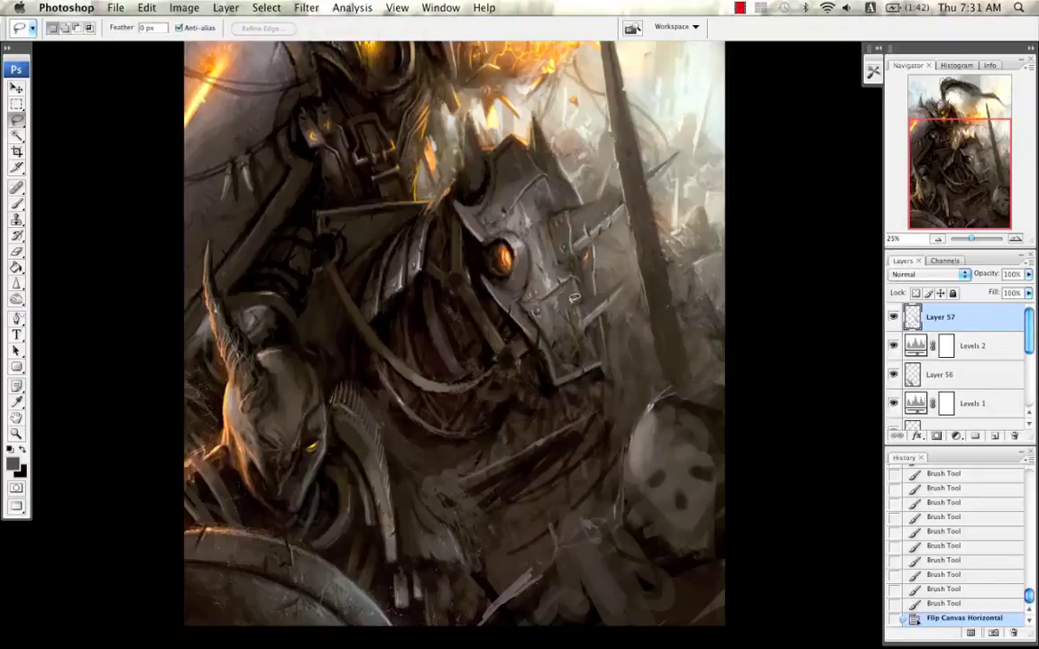
drag(577, 268, 569, 340)
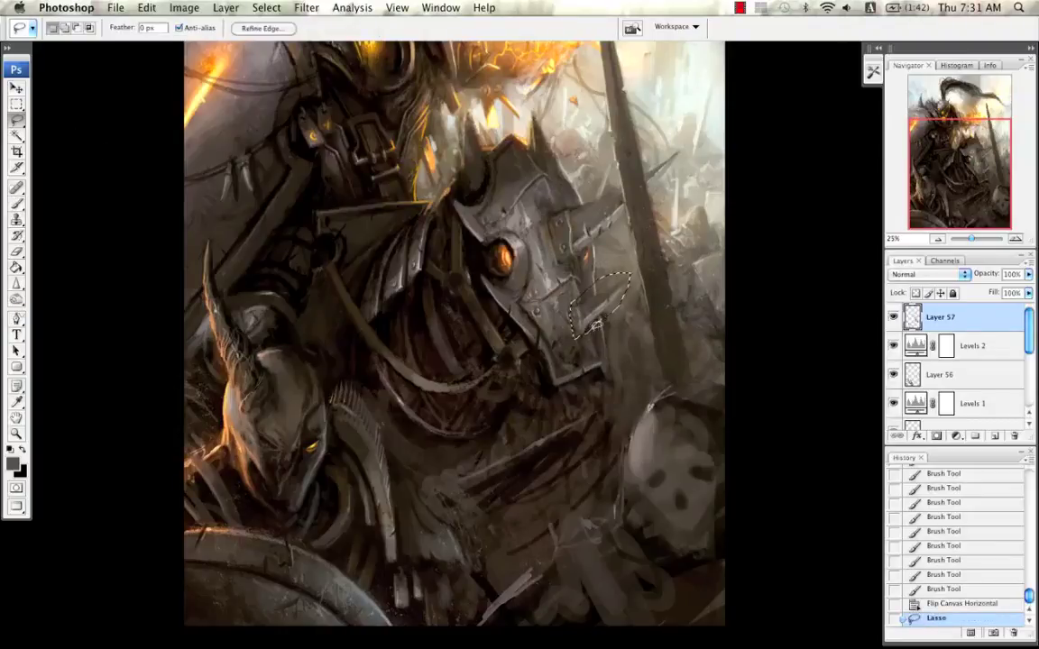
key(ctrl+c)
key(ctrl+v)
click(22, 86)
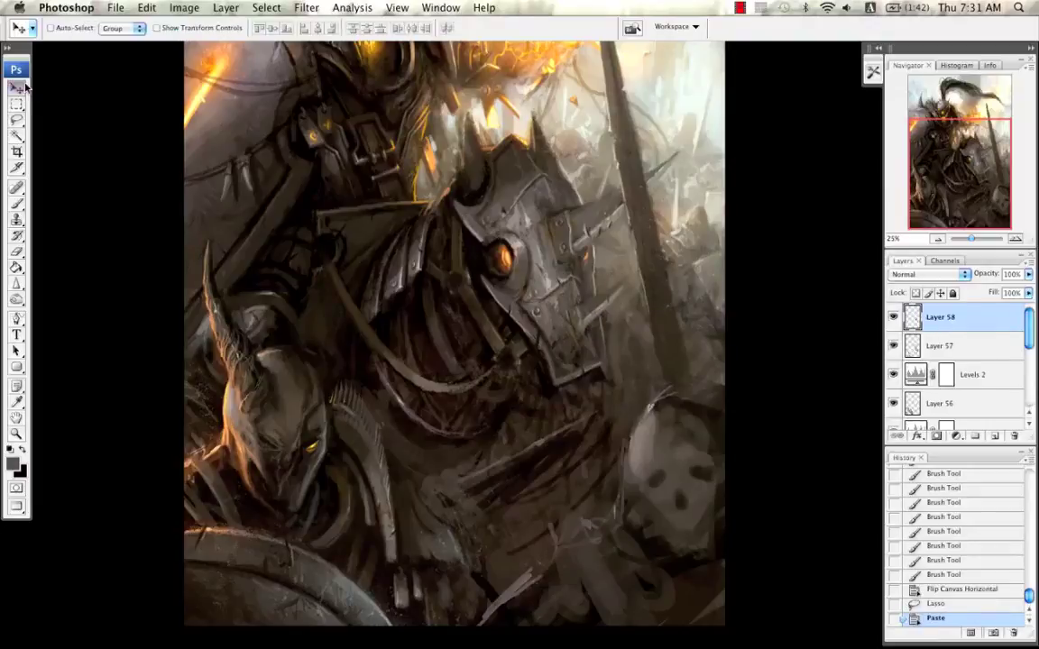
key(Right)
key(Right)
key(Right)
key(Right)
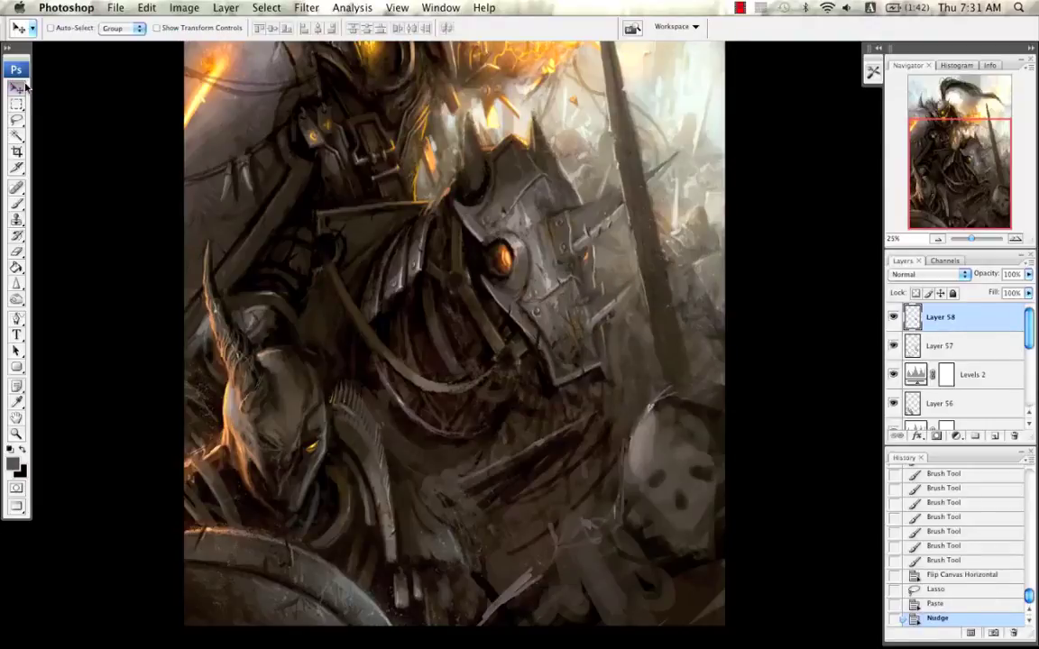
key(Right)
Step: Erase the excess around the copied spike with a 60 px eraser to blend it into the background
key(e)
drag(644, 274, 638, 289)
drag(640, 284, 625, 302)
mouse_move(635, 287)
mouse_down()
mouse_move(626, 300)
mouse_move(630, 287)
mouse_up()
drag(631, 271, 596, 296)
drag(599, 290, 592, 298)
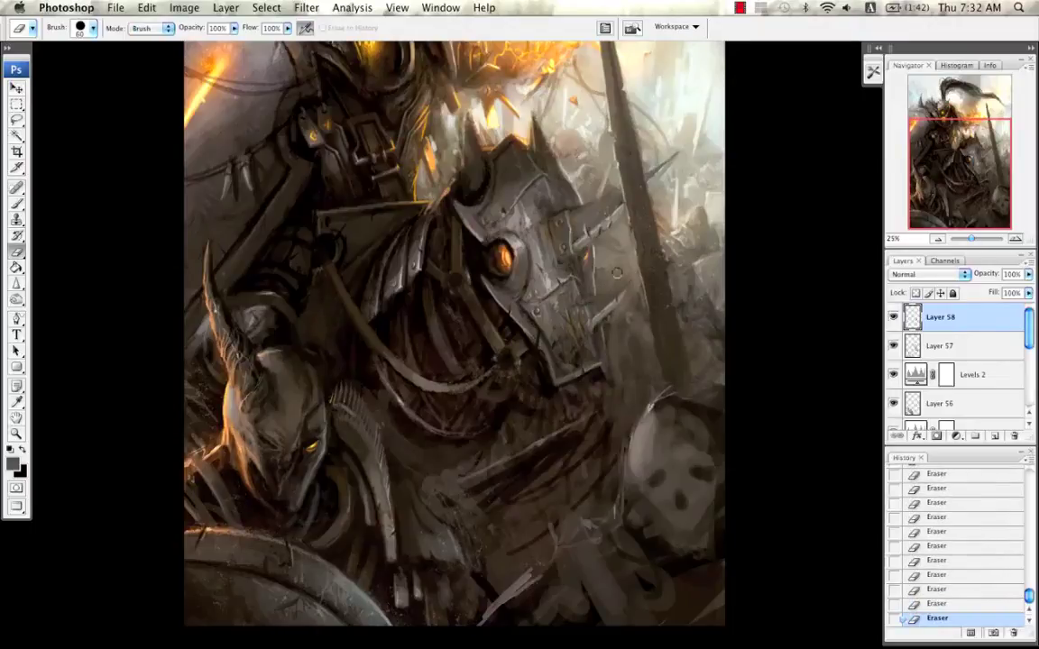
Step: Paint grey touch-ups where the lower spike meets the helmet, using a brush of 10 to 15 px
key(b)
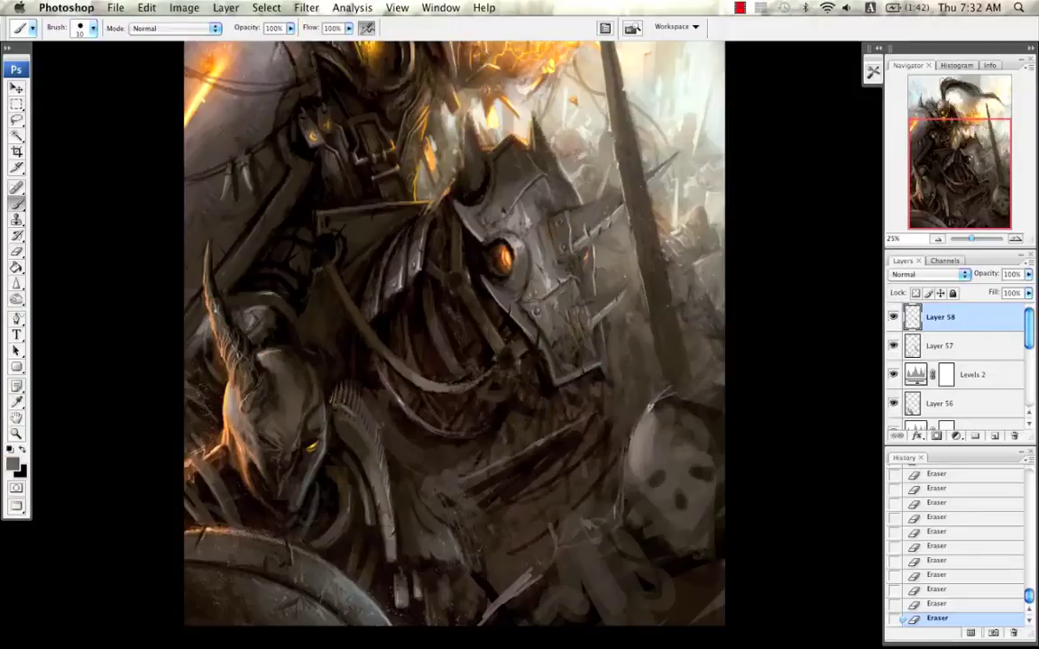
drag(581, 289, 575, 300)
alt+click(573, 302)
key(bracketright)
click(559, 315)
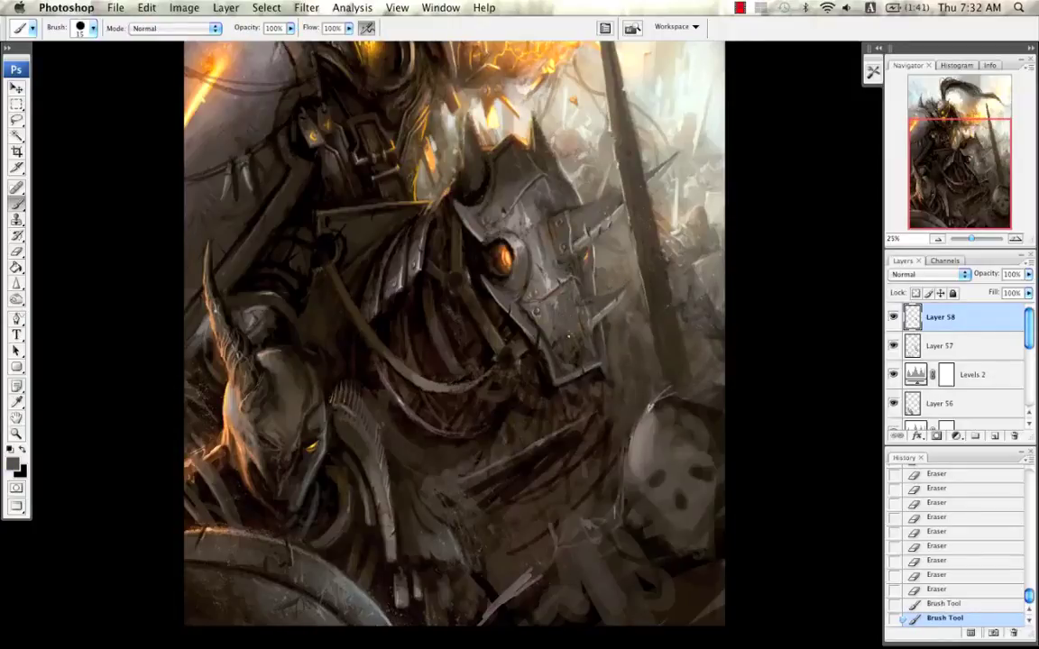
Step: Smooth the surface of the muzzle plate below the lower spike with sampled greys and short strokes
alt+click(574, 343)
key(bracketright)
mouse_move(569, 335)
mouse_down()
mouse_move(577, 351)
mouse_move(560, 341)
mouse_up()
alt+click(560, 296)
key(bracketleft)
drag(560, 339, 563, 346)
key(bracketleft)
key(bracketleft)
key(bracketleft)
drag(564, 335, 571, 338)
Step: Paint short strokes in sampled tones along the helmet's front edge between the spikes with a 9 px brush
alt+click(578, 268)
alt+click(577, 265)
drag(577, 265, 579, 274)
drag(578, 270, 580, 277)
alt+click(575, 262)
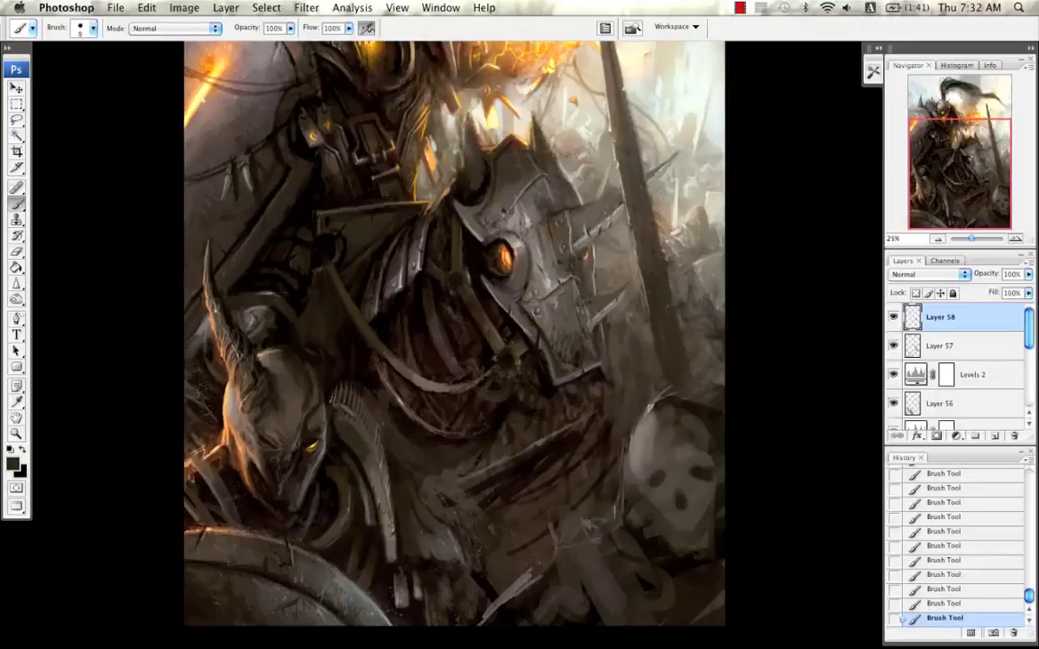
Step: Sample mid grey from the helmet, switch to a textured brush and add worn metal texture to the muzzle plate
drag(530, 293, 533, 266)
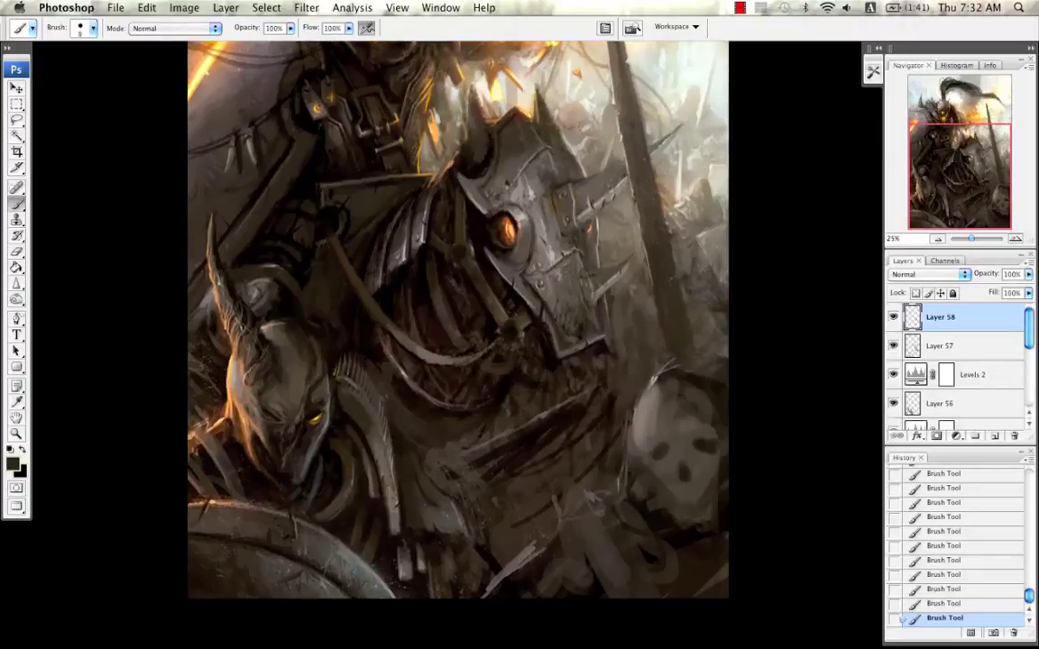
alt+click(509, 254)
key(bracketright)
key(bracketright)
key(bracketright)
key(bracketright)
key(bracketright)
right_click(567, 307)
double_click(737, 397)
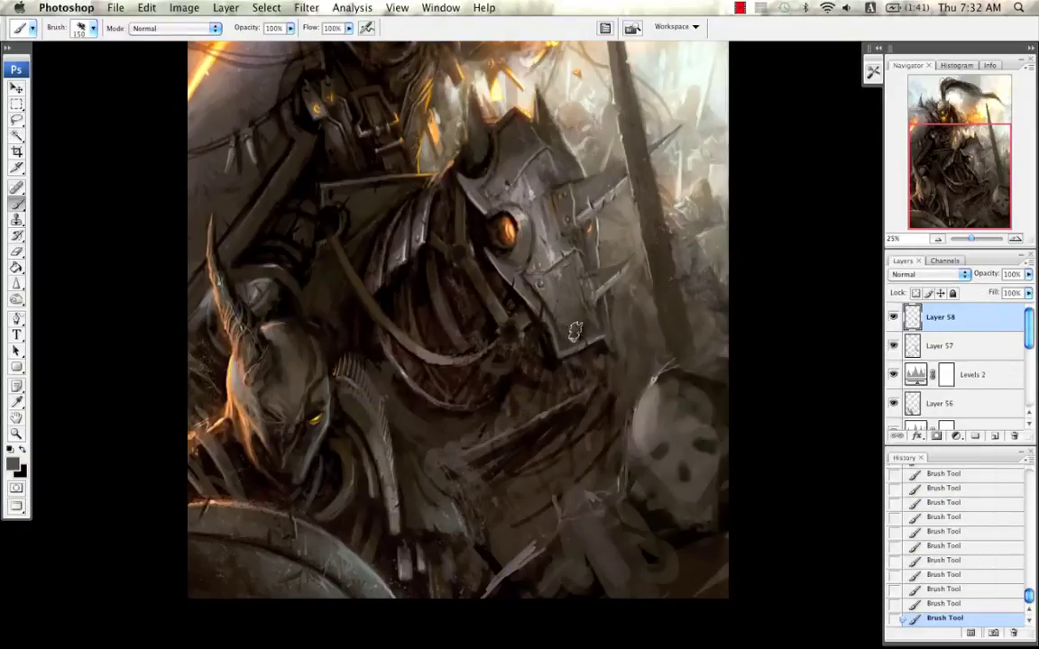
key(bracketleft)
key(bracketleft)
key(bracketleft)
key(bracketleft)
Step: Sample light grey near the horse's eye and add small scratches to the helmet plates with the reduced textured brush
alt+click(497, 229)
key(bracketleft)
key(bracketleft)
key(bracketleft)
key(bracketleft)
key(bracketleft)
key(bracketleft)
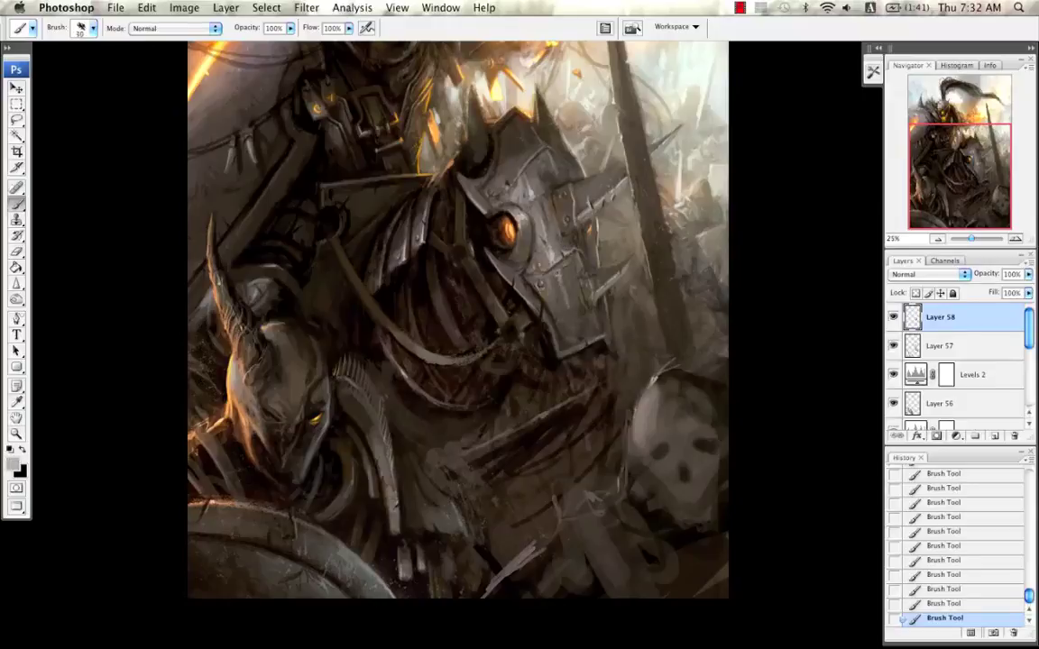
key(super+z)
drag(563, 291, 571, 314)
Step: Flip the canvas horizontally and check the whole painting at a small size
key(super+minus)
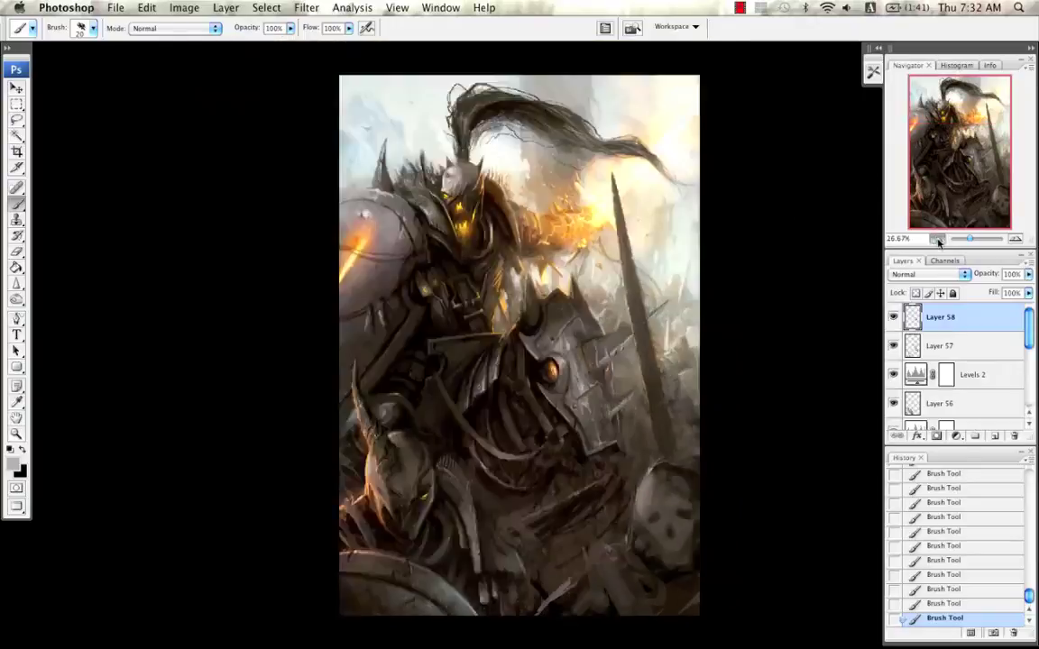
key(super+shift+h)
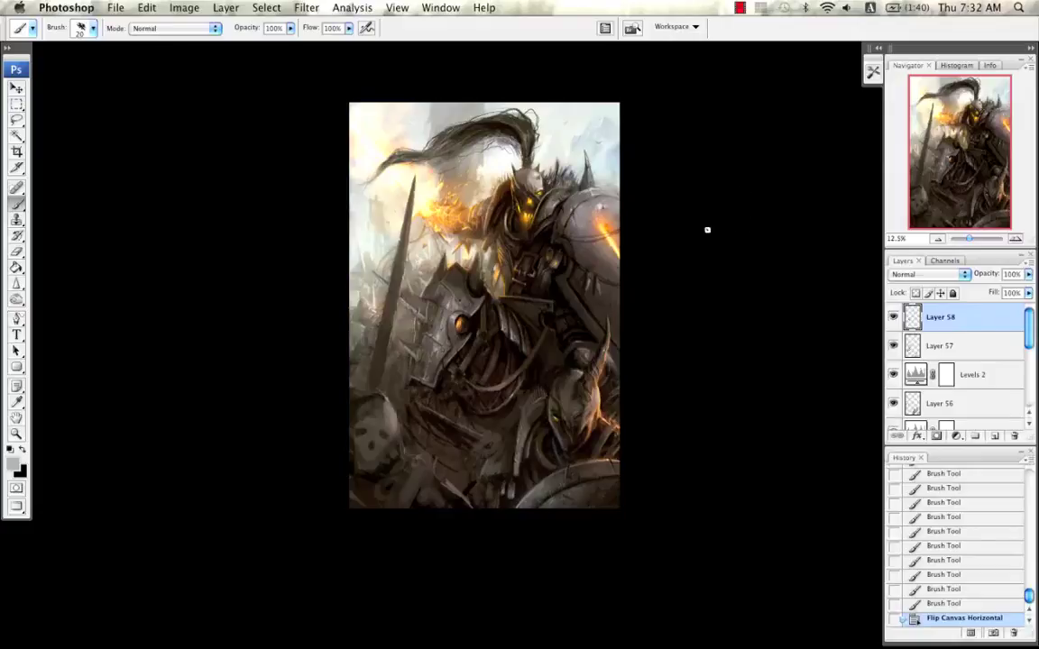
alt+click(415, 249)
mouse_move(457, 343)
mouse_down()
mouse_move(442, 360)
mouse_move(453, 348)
mouse_up()
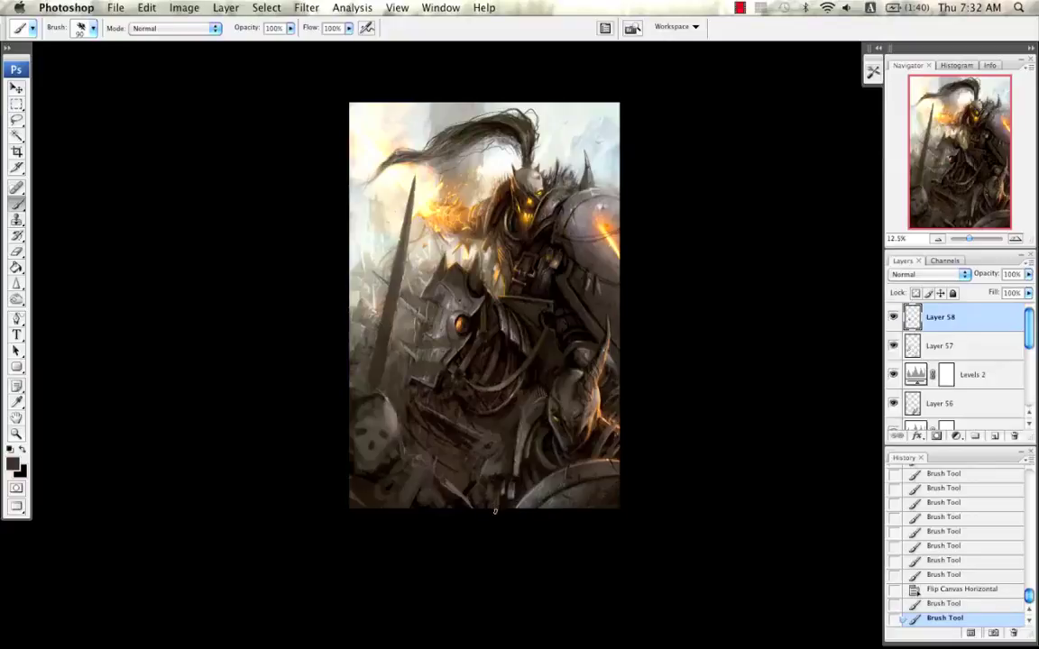
key(super+alt+z)
key(super+alt+z)
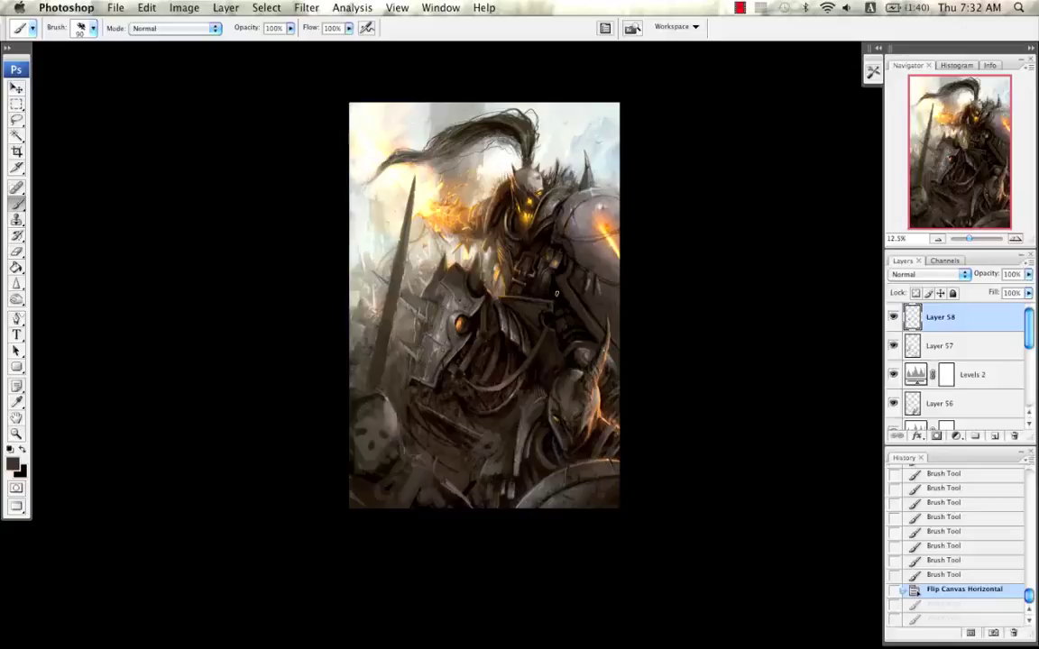
Step: Sample a dark tone and block in the area beside the horned creature's shoulder with broad textured strokes
click(1015, 239)
mouse_move(517, 476)
mouse_down()
mouse_move(496, 387)
mouse_move(469, 386)
mouse_up()
alt+click(482, 422)
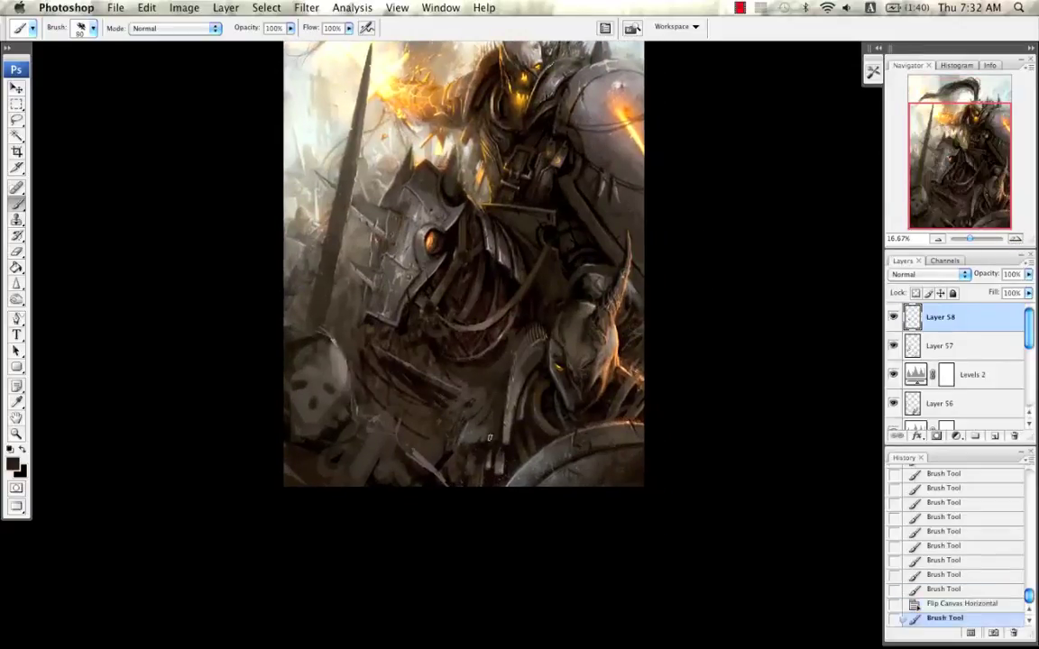
key(super+z)
alt+click(503, 439)
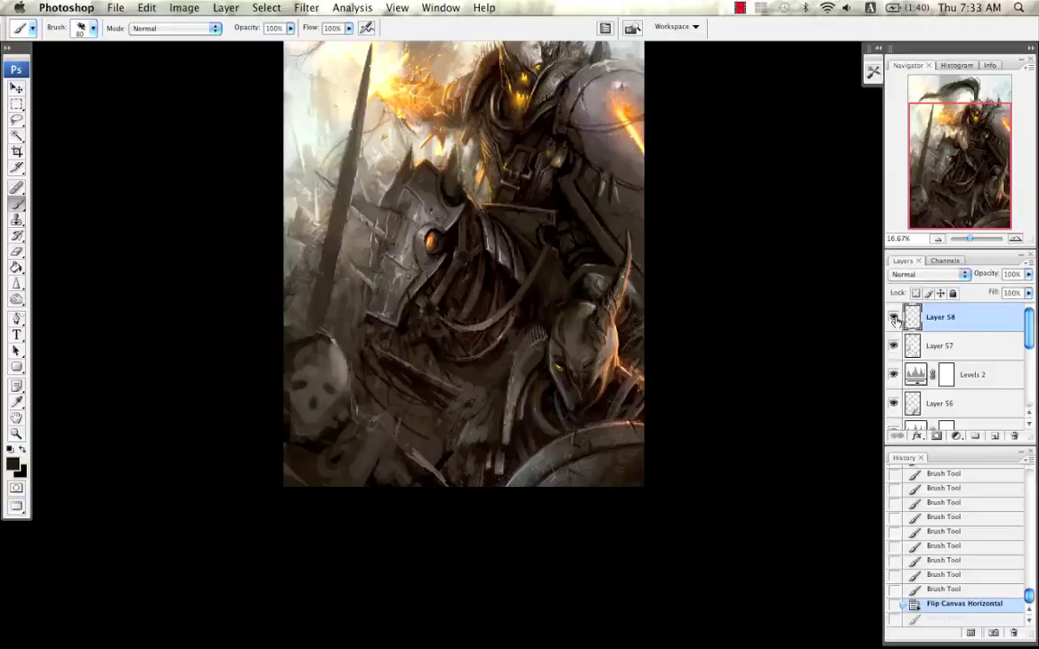
mouse_move(507, 378)
mouse_down()
mouse_move(468, 394)
mouse_move(461, 413)
mouse_move(491, 414)
mouse_move(488, 406)
mouse_move(478, 423)
mouse_up()
mouse_move(494, 390)
mouse_down()
mouse_move(482, 416)
mouse_move(464, 408)
mouse_up()
drag(486, 383, 470, 402)
Step: Sample grey and paint curved armour plates beside the horned creature's shoulder with a 40 px textured brush
alt+click(542, 301)
key(bracketleft)
key(bracketleft)
key(bracketleft)
drag(500, 347, 489, 382)
mouse_move(494, 375)
mouse_down()
mouse_move(479, 435)
mouse_move(471, 390)
mouse_move(456, 422)
mouse_up()
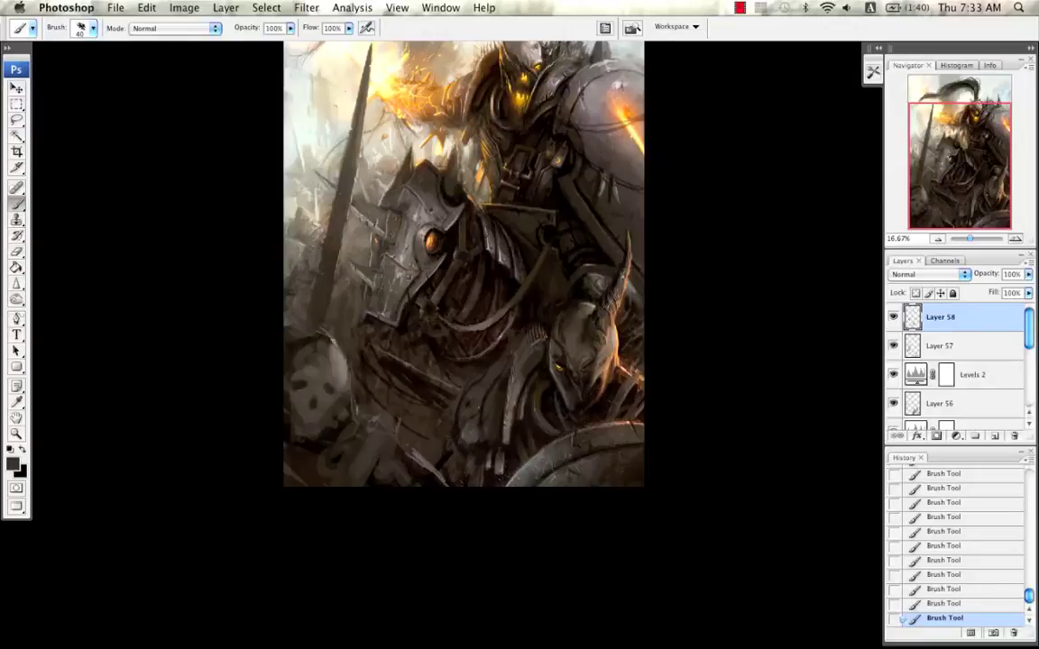
Step: Sample grey near the round shield and extend the outer contour of the new armour plates down towards the shield
alt+click(520, 479)
key(bracketleft)
mouse_move(491, 382)
mouse_down()
mouse_move(477, 429)
mouse_move(447, 446)
mouse_up()
key(bracketright)
key(bracketright)
key(bracketright)
key(bracketright)
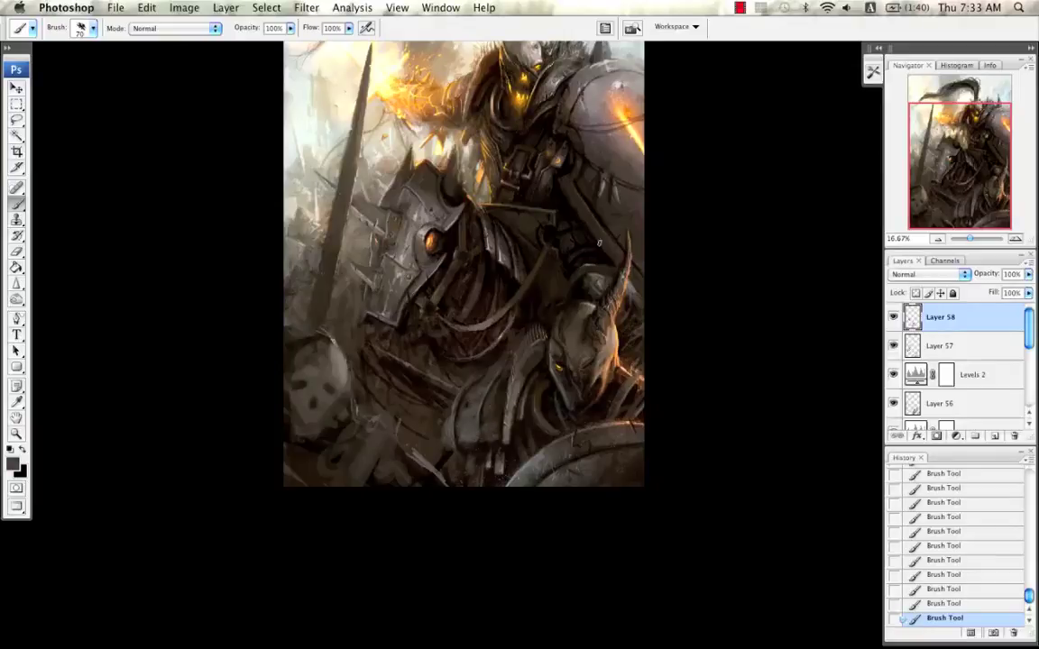
Step: Flip the canvas horizontally and reshape the upper edge and outer side of the new shoulder plates with sampled tones
key(super+shift+h)
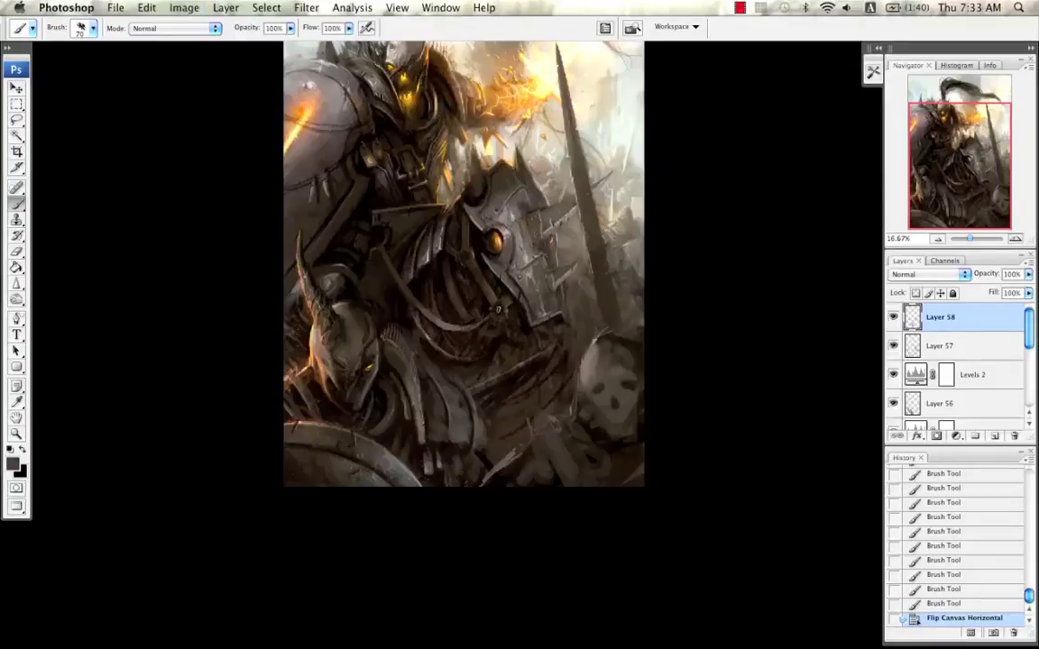
alt+click(462, 390)
key(bracketleft)
key(bracketleft)
drag(463, 387, 456, 379)
mouse_move(457, 384)
mouse_down()
mouse_move(450, 375)
mouse_move(480, 397)
mouse_move(447, 377)
mouse_up()
key(bracketleft)
alt+click(476, 417)
mouse_move(443, 370)
mouse_down()
mouse_move(461, 431)
mouse_move(465, 420)
mouse_up()
Step: Darken the creases and rim of the shoulder plates with sampled dark tones and a 25 px textured brush
key(bracketleft)
key(bracketleft)
alt+click(455, 416)
alt+click(459, 430)
mouse_move(456, 402)
mouse_down()
mouse_move(466, 416)
mouse_move(464, 407)
mouse_up()
mouse_move(452, 390)
mouse_down()
mouse_move(463, 402)
mouse_move(465, 388)
mouse_up()
alt+click(452, 382)
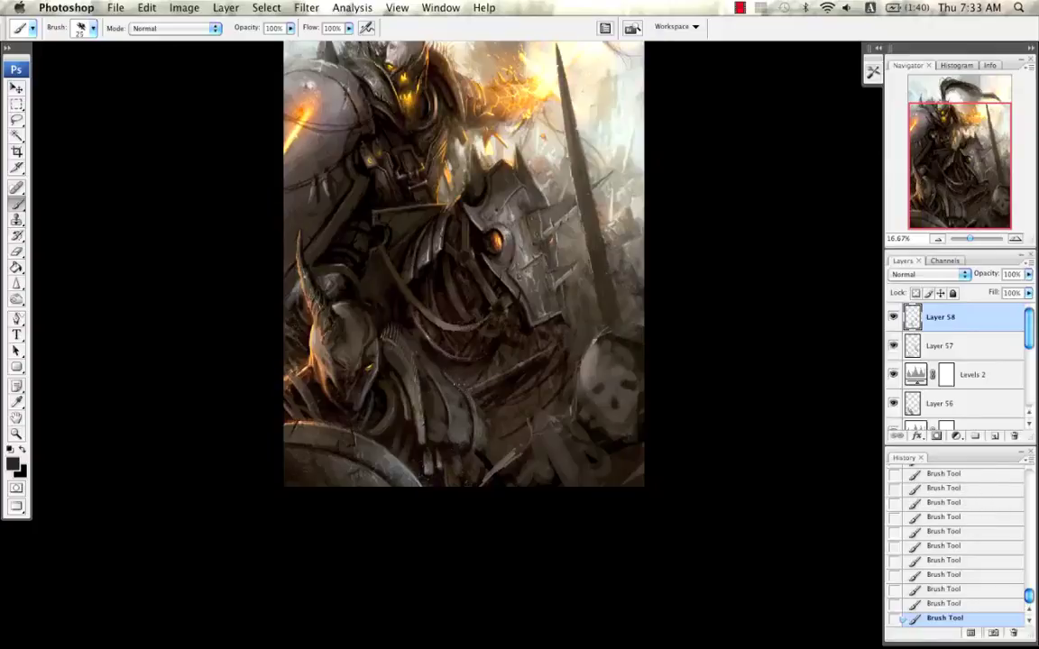
Step: Sample grey, switch to the 19 px hard round brush and reduce it to 8 px to paint fine plate edges
alt+click(429, 358)
key(bracketright)
right_click(502, 418)
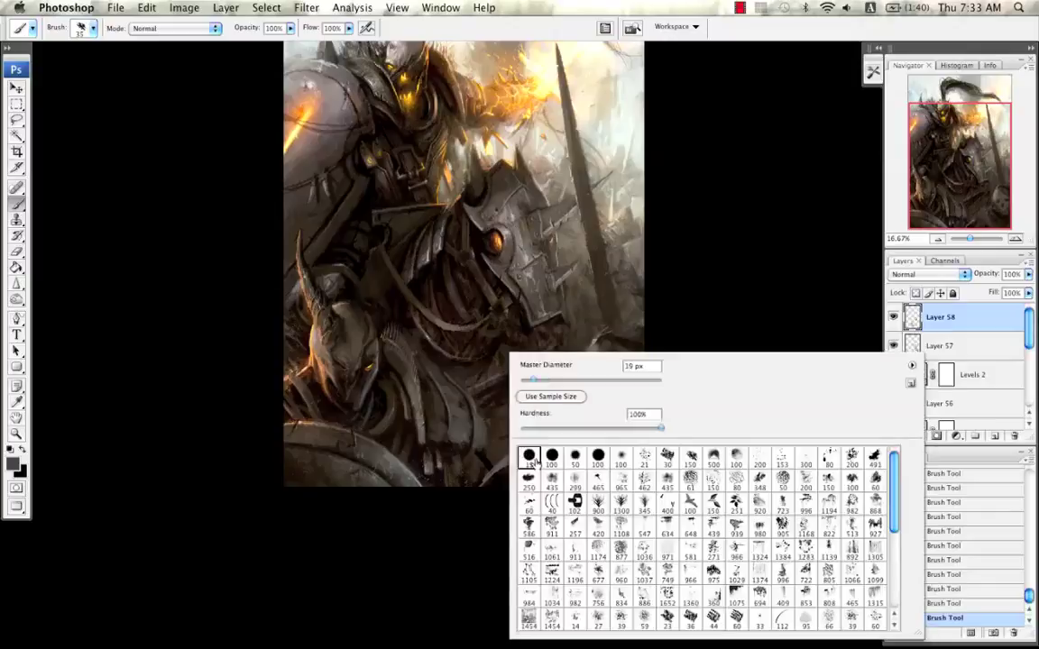
double_click(529, 456)
alt+click(416, 474)
key(bracketleft)
key(bracketleft)
key(bracketleft)
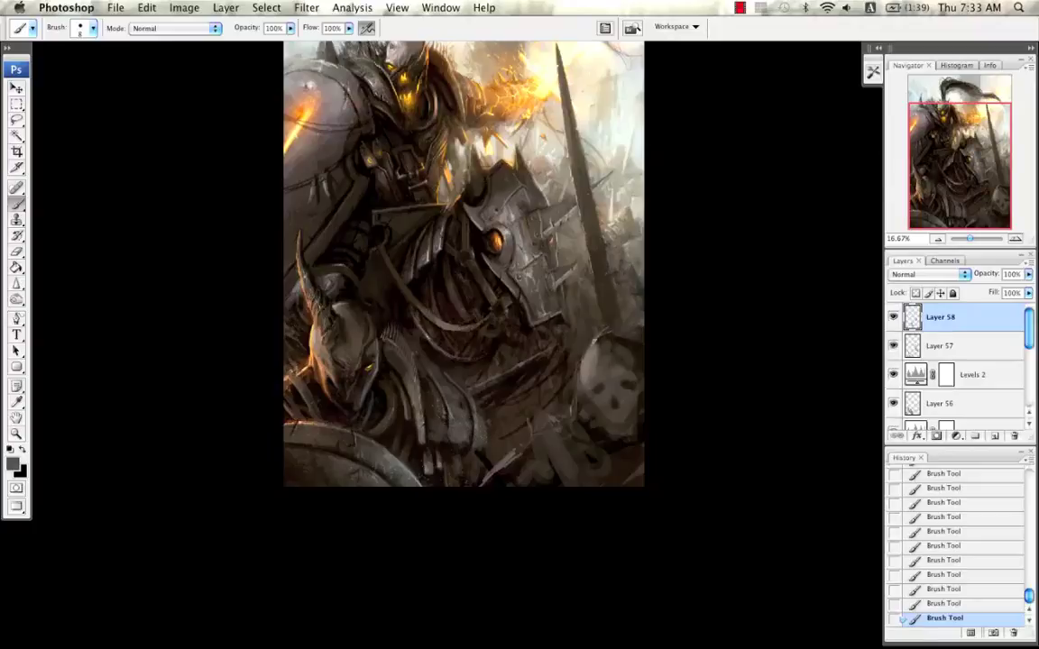
Step: Sample a dark tone, add shading to the shoulder plates with a 20 px brush, and flip the canvas horizontally
alt+click(406, 371)
key(bracketright)
key(bracketright)
key(super+shift+h)
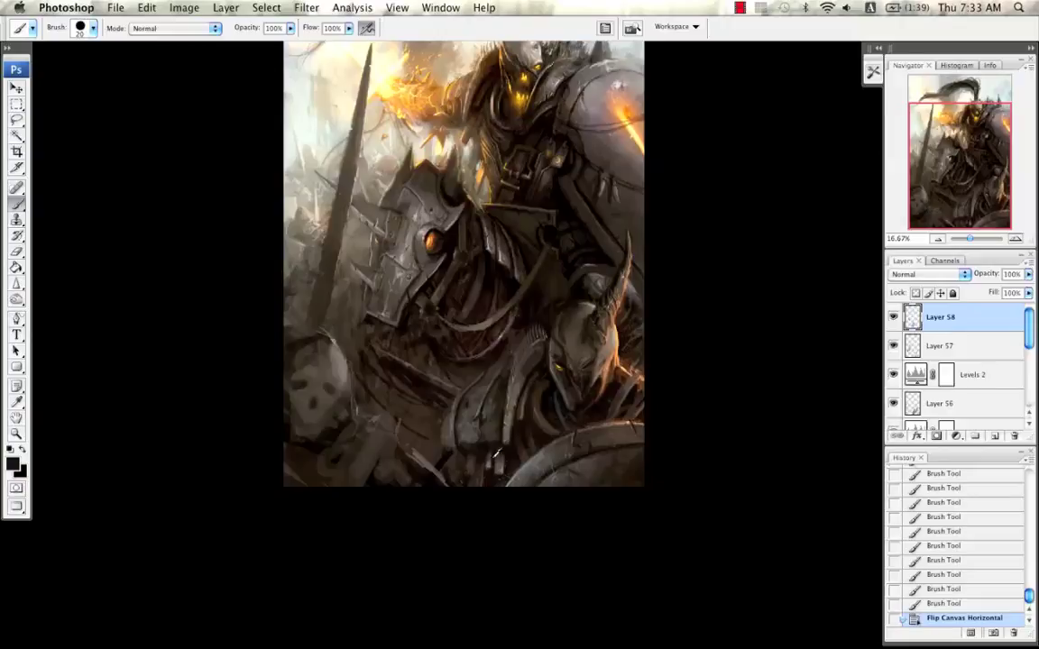
Step: Sample dark grey and paint short vertical strokes below the new armour plates at the canvas's lower edge
alt+click(446, 413)
key(bracketright)
drag(467, 472, 466, 486)
drag(467, 474, 467, 488)
drag(468, 472, 467, 487)
drag(469, 472, 469, 487)
drag(470, 472, 474, 492)
alt+click(506, 438)
key(bracketright)
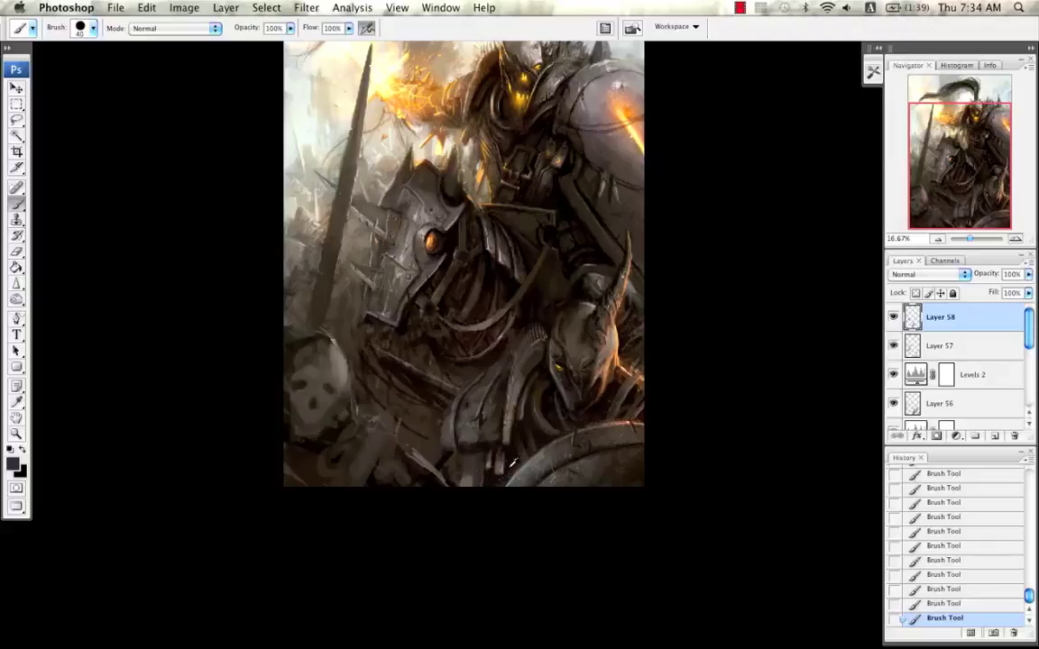
Step: Sample a dark grey from the strips below the armour plates and flip the canvas horizontally
alt+click(469, 478)
alt+click(468, 477)
key(super+l)
click(1015, 239)
click(1015, 239)
click(1015, 239)
drag(523, 604, 581, 239)
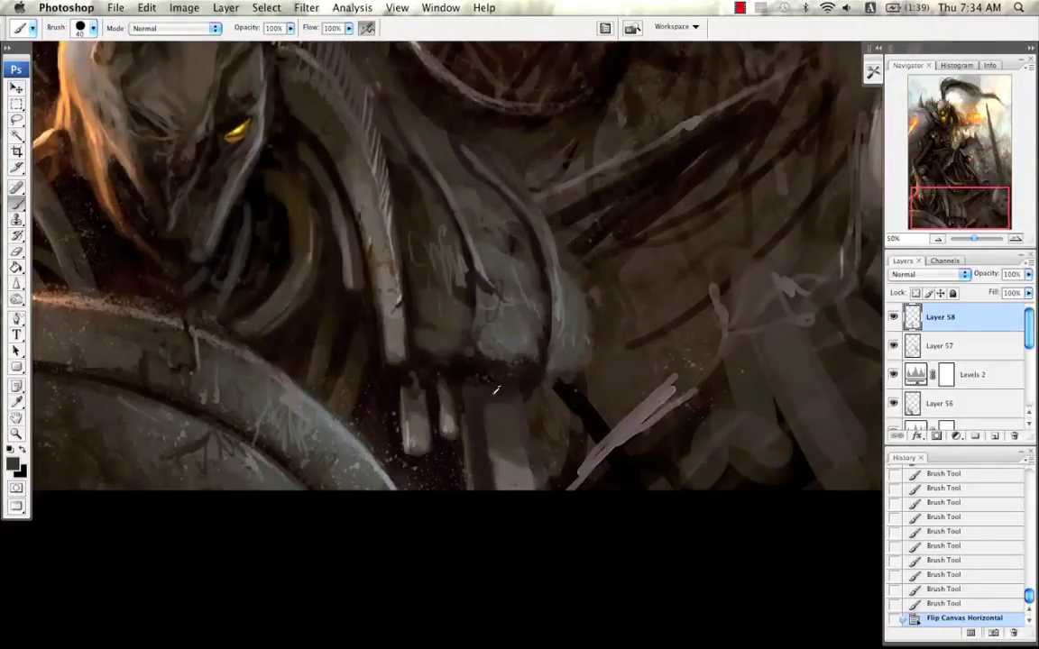
Step: Sample a near-black tone and darken the inner edge of the wide hanging strip below the shoulder plates with a 35 px brush
alt+click(476, 372)
key(bracketleft)
drag(464, 384, 480, 429)
drag(472, 388, 480, 450)
drag(478, 432, 478, 485)
drag(478, 451, 478, 487)
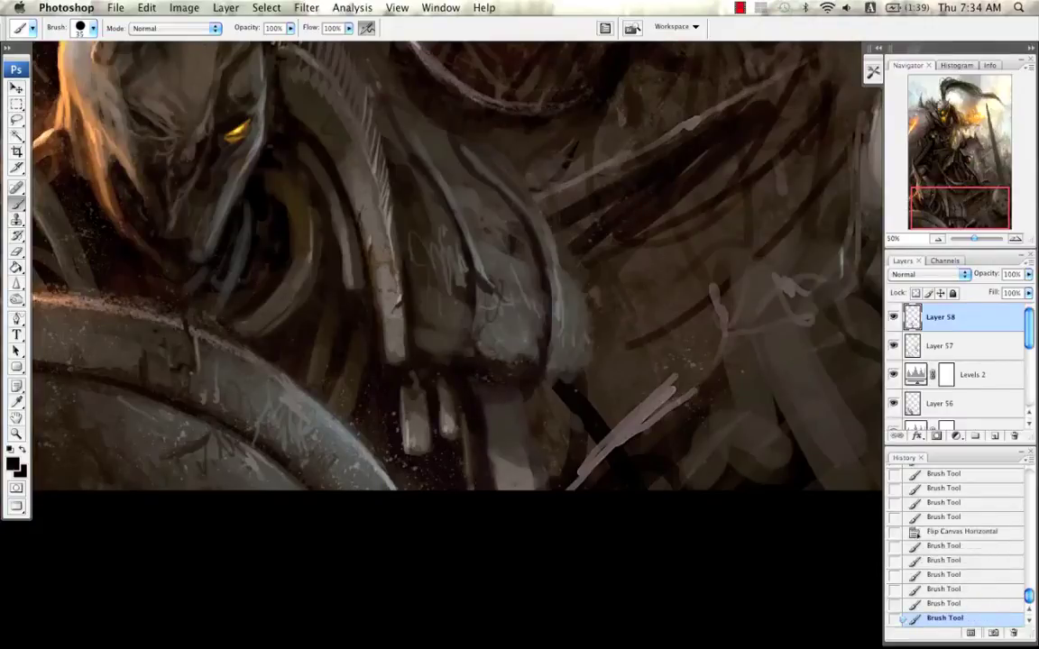
Step: Paint a small dark hook detail at the top of the wide hanging strip, reducing the brush from 35 to 8 px
mouse_move(496, 396)
mouse_down()
mouse_move(512, 347)
mouse_move(504, 416)
mouse_move(496, 390)
mouse_move(505, 422)
mouse_up()
key(bracketleft)
key(bracketleft)
key(bracketleft)
alt+click(515, 357)
alt+click(498, 391)
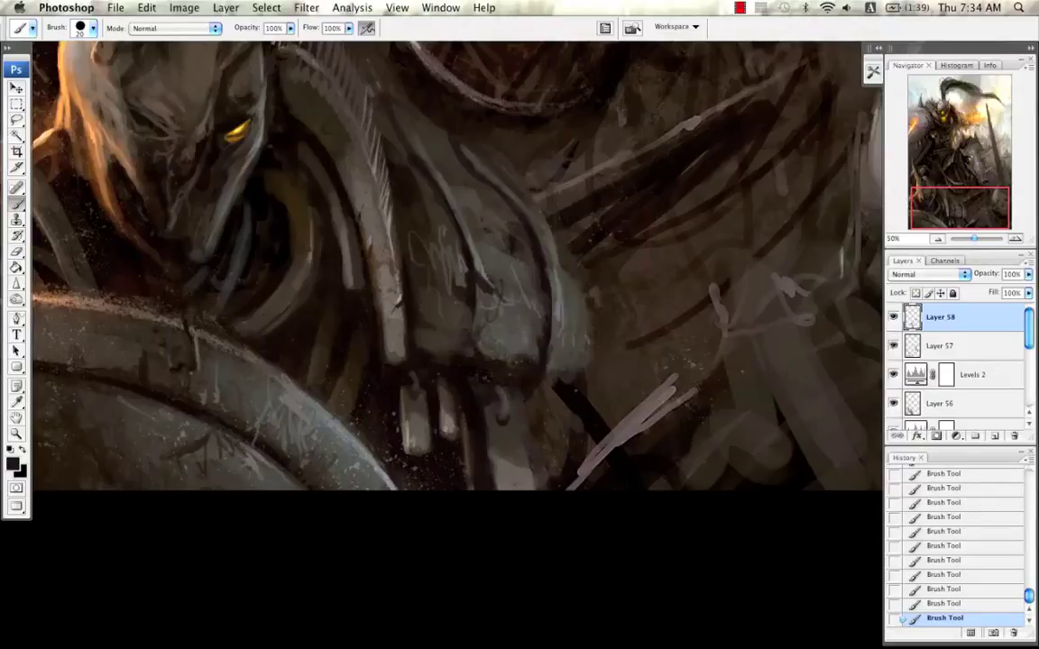
key(bracketleft)
key(bracketleft)
key(bracketleft)
key(bracketleft)
Step: Step back through the last four brush strokes and restore them to compare the hook detail
key(super+alt+z)
key(super+alt+z)
key(super+alt+z)
key(super+alt+z)
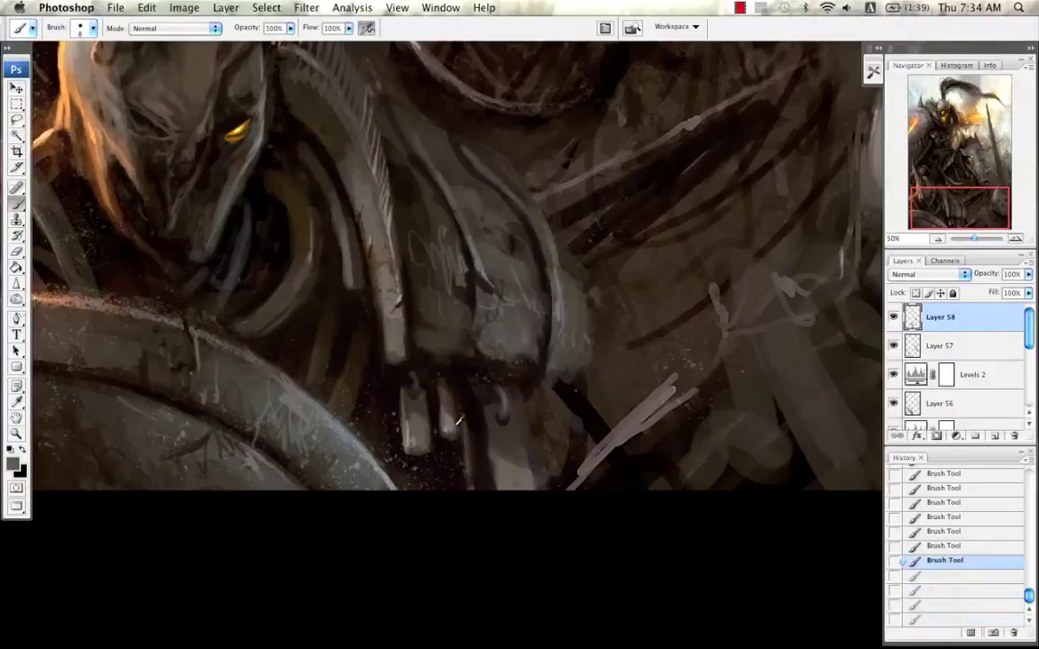
key(super+shift+z)
key(super+shift+z)
key(super+shift+z)
key(super+shift+z)
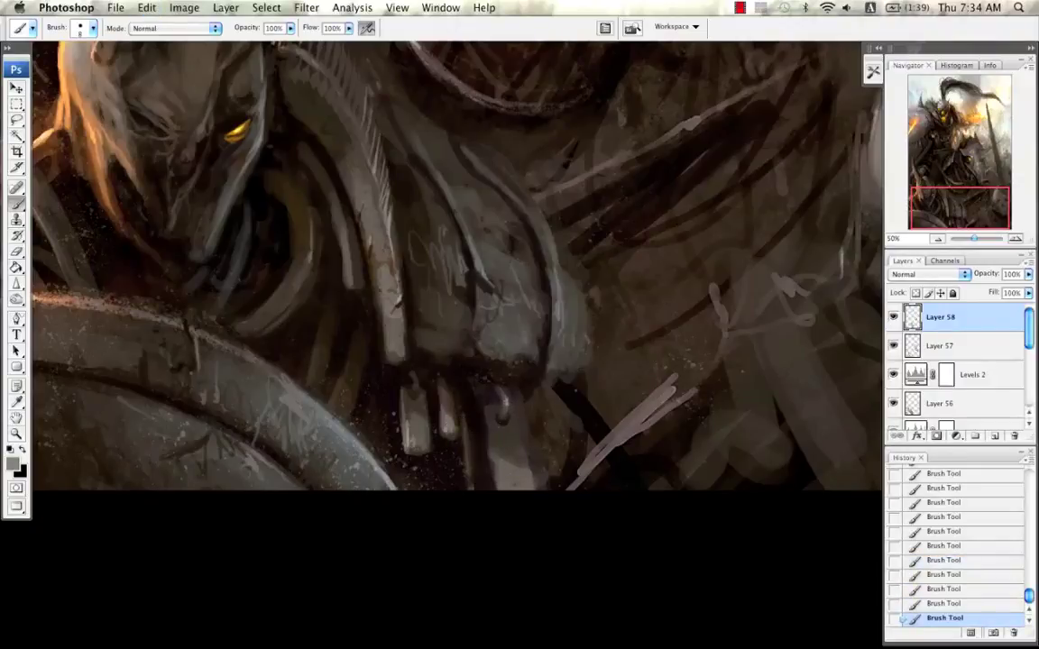
Step: Sample dark tones and refine the hanging strip and the gap below the plates with a 9 to 10 px brush
alt+click(485, 415)
key(bracketright)
key(bracketright)
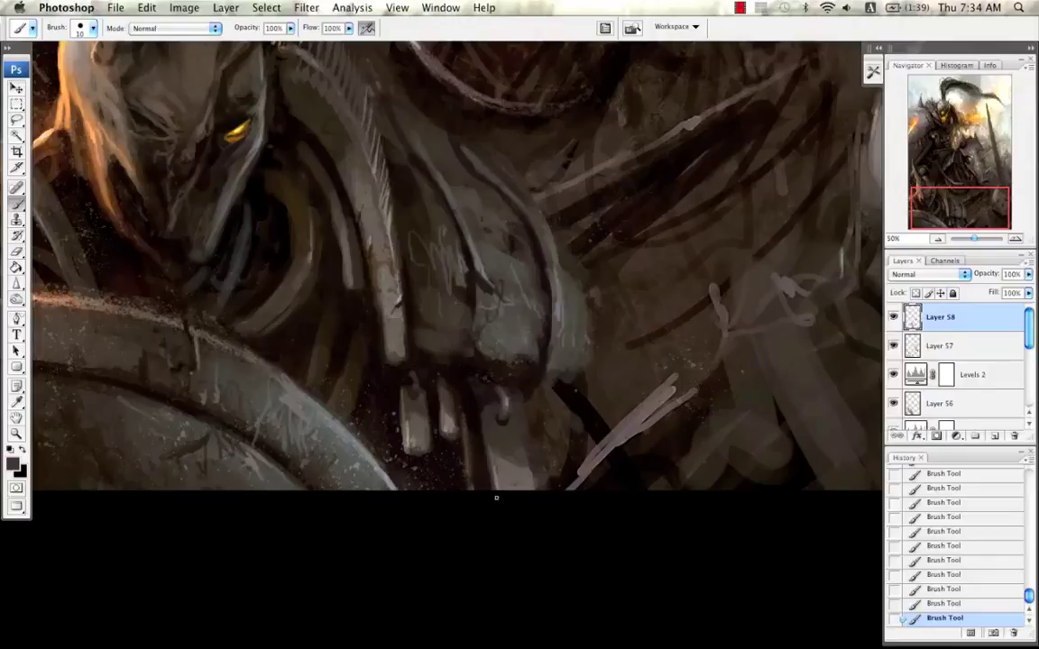
alt+click(436, 362)
scroll(494, 366, up, 1)
key(bracketleft)
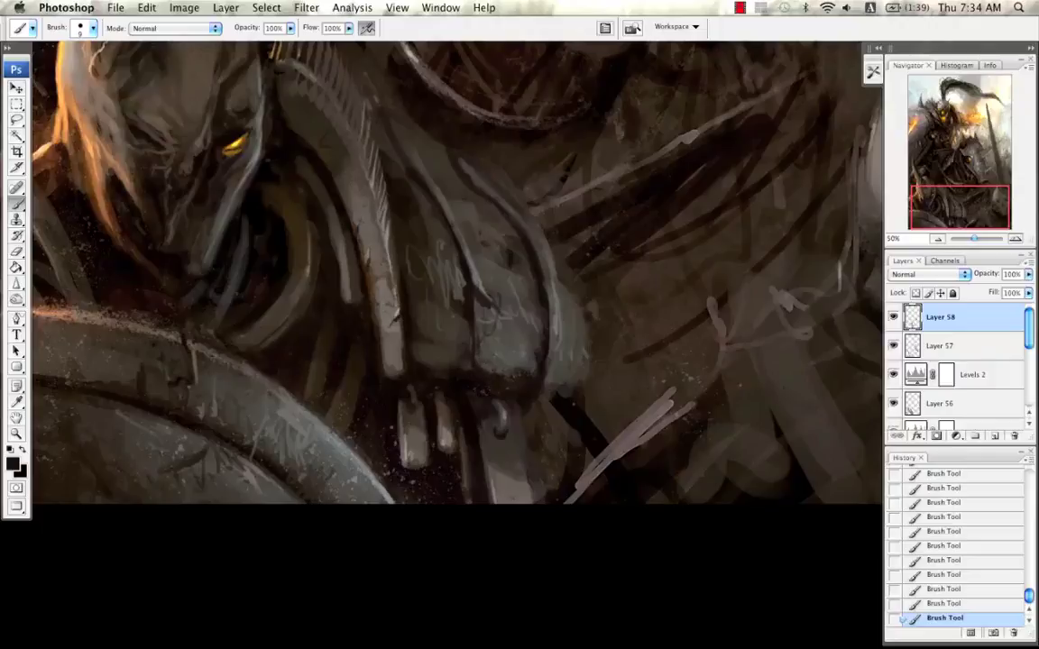
Step: Enlarge the brush to 50 px and paint a dark tone over the scribbled marks on the shoulder plate
key(bracketright)
key(bracketright)
key(bracketright)
key(bracketright)
mouse_move(478, 307)
mouse_down()
mouse_move(503, 307)
mouse_move(538, 334)
mouse_up()
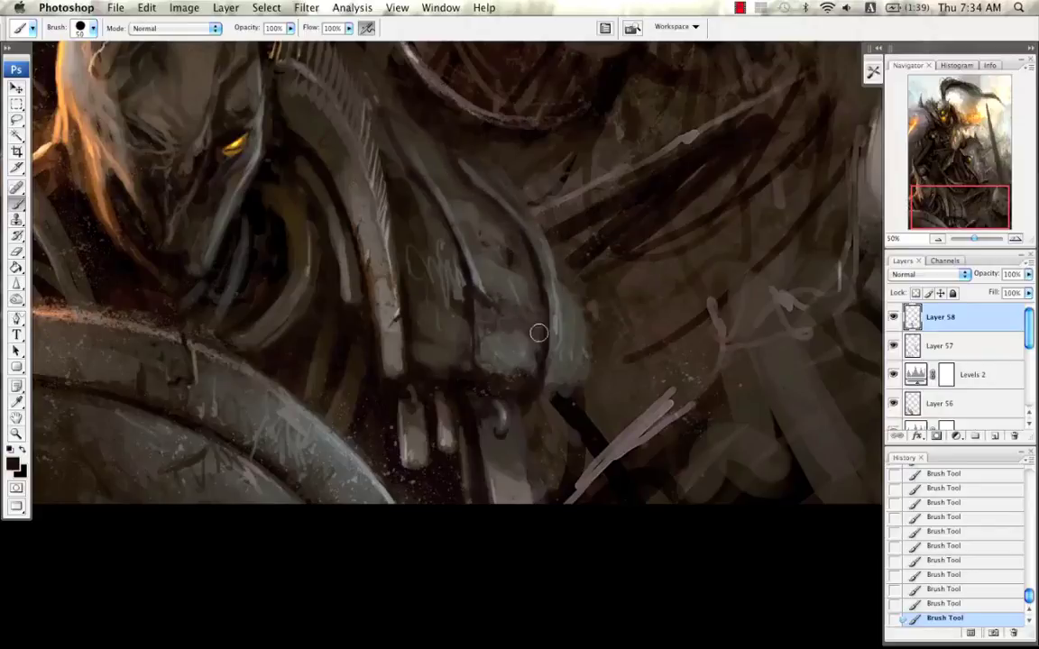
Step: Flip the canvas horizontally with the whole painting in view
click(939, 239)
click(939, 239)
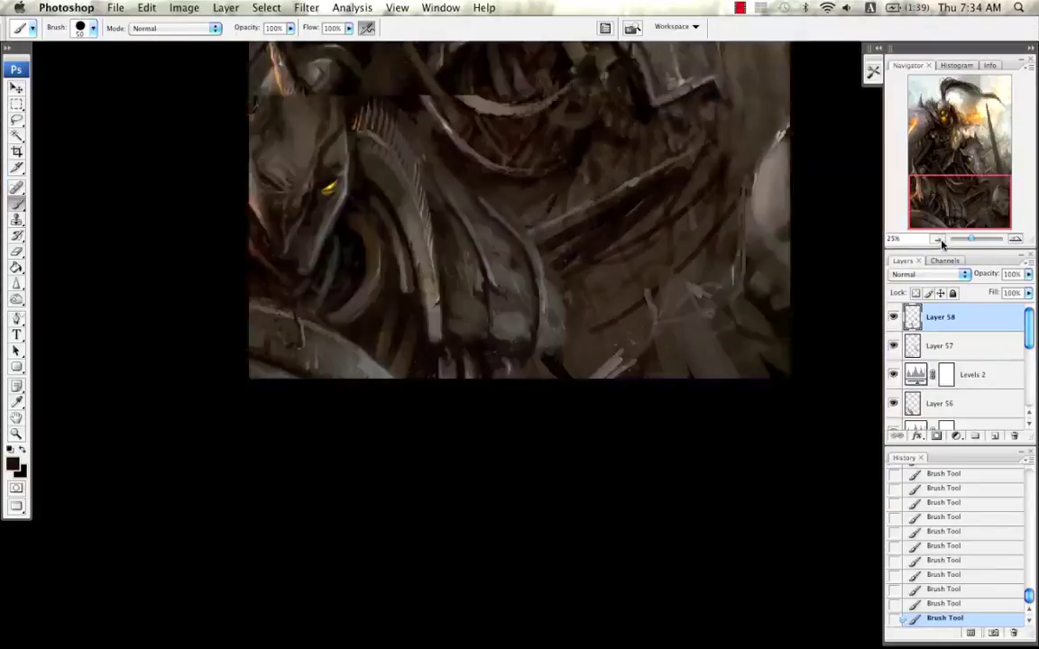
click(939, 238)
mouse_move(808, 266)
mouse_down()
mouse_move(791, 238)
mouse_move(742, 258)
mouse_up()
key(super+shift+h)
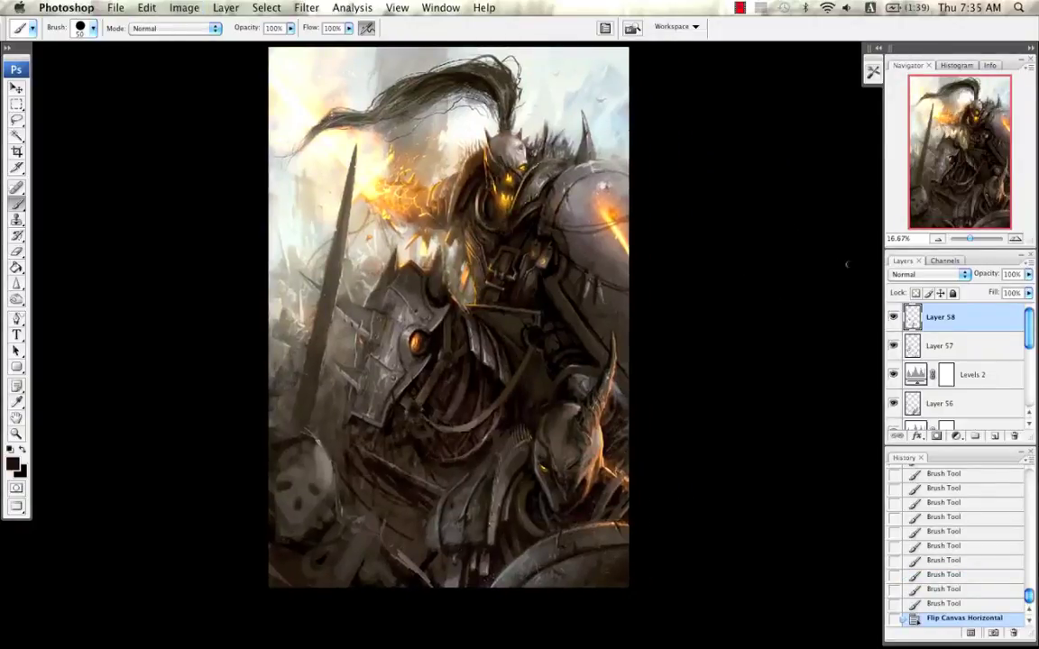
Step: Sample a bright orange from the lit edge of the horned creature's head
key(super+plus)
key(super+plus)
key(super+plus)
mouse_move(548, 287)
mouse_down()
mouse_move(575, 220)
mouse_move(395, 40)
mouse_up()
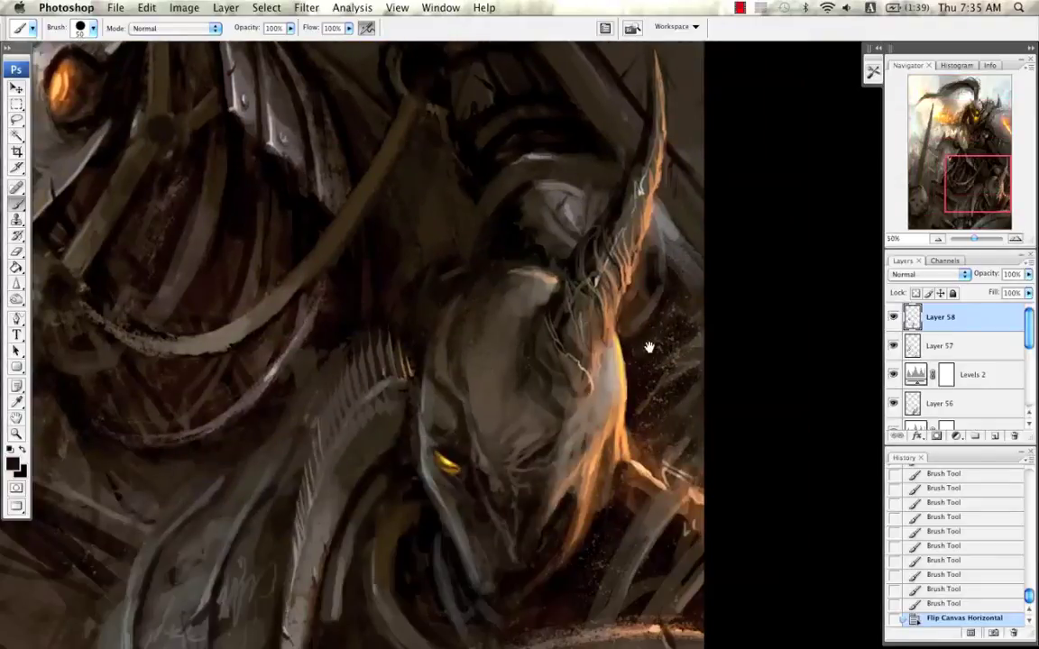
drag(649, 348, 643, 314)
alt+click(619, 307)
alt+click(622, 253)
alt+click(621, 249)
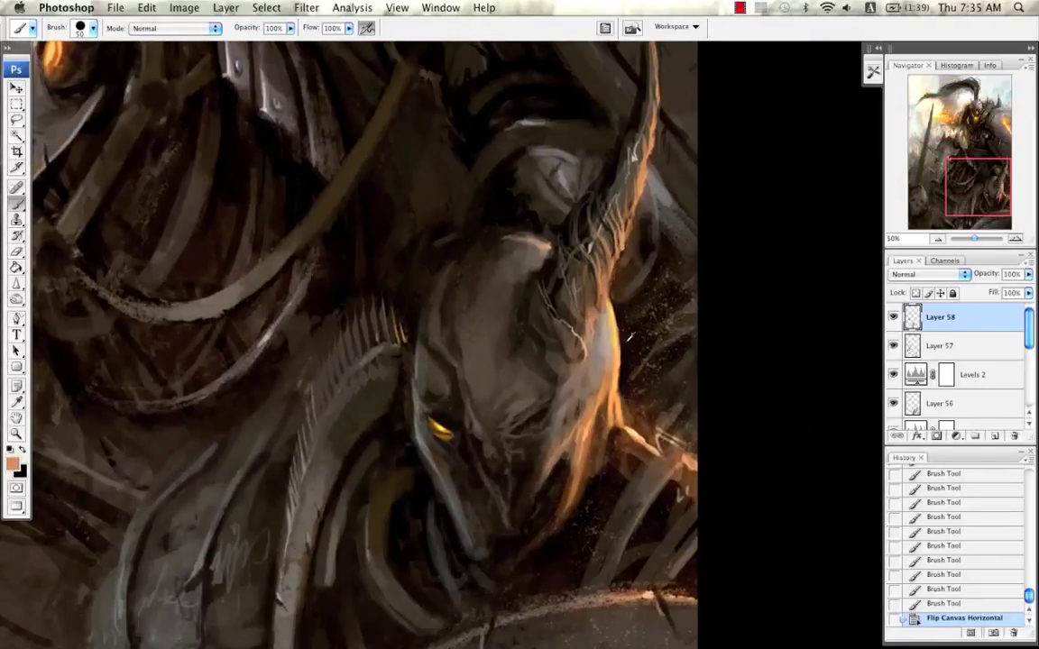
drag(590, 352, 617, 334)
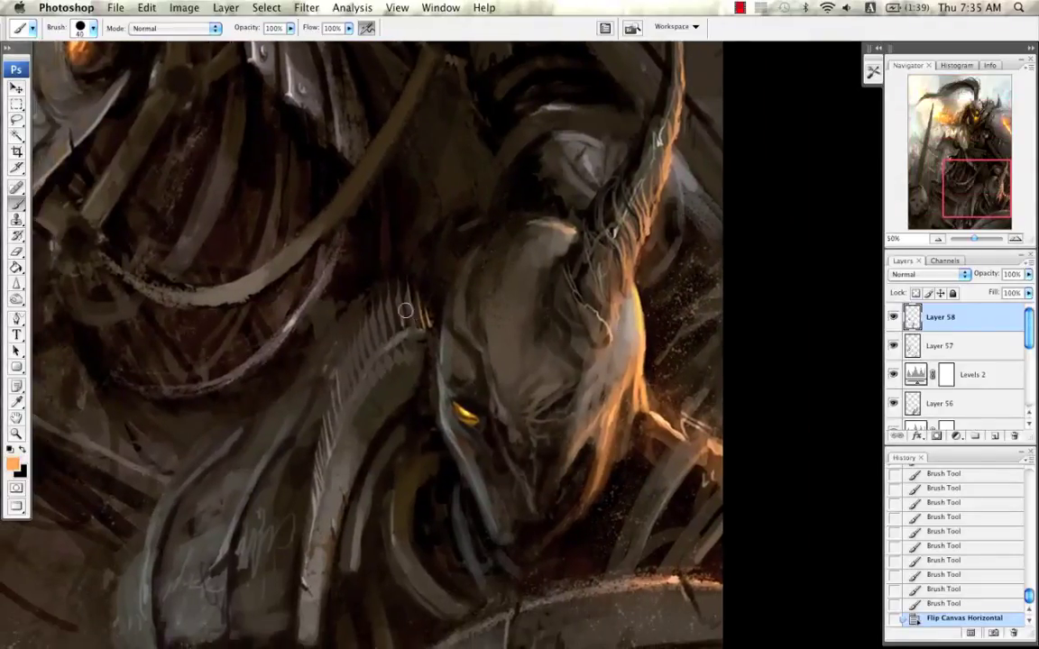
Step: Paint orange rim light along the collar's upper edge and its spikes beside the creature's head with a 9 px brush
key(bracketleft)
key(bracketleft)
key(bracketleft)
key(bracketleft)
key(bracketleft)
drag(391, 343, 425, 332)
drag(413, 334, 431, 332)
drag(414, 334, 438, 335)
mouse_move(422, 332)
mouse_down()
mouse_move(442, 337)
mouse_move(418, 333)
mouse_move(431, 325)
mouse_move(403, 295)
mouse_up()
key(super+z)
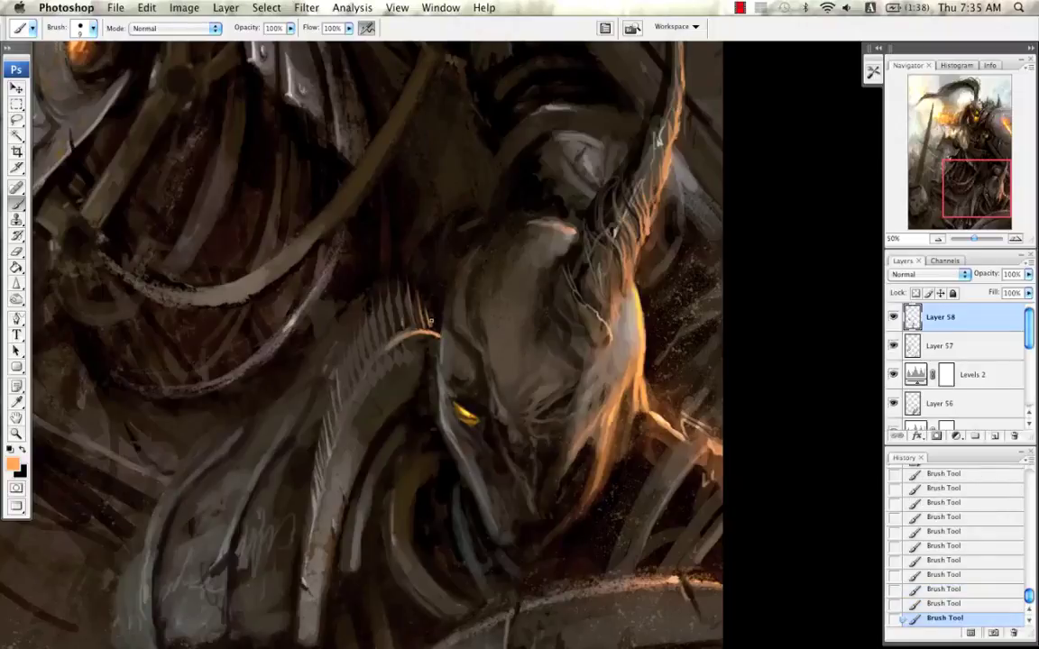
mouse_move(433, 329)
mouse_down()
mouse_move(427, 304)
mouse_move(442, 334)
mouse_up()
drag(408, 289, 420, 330)
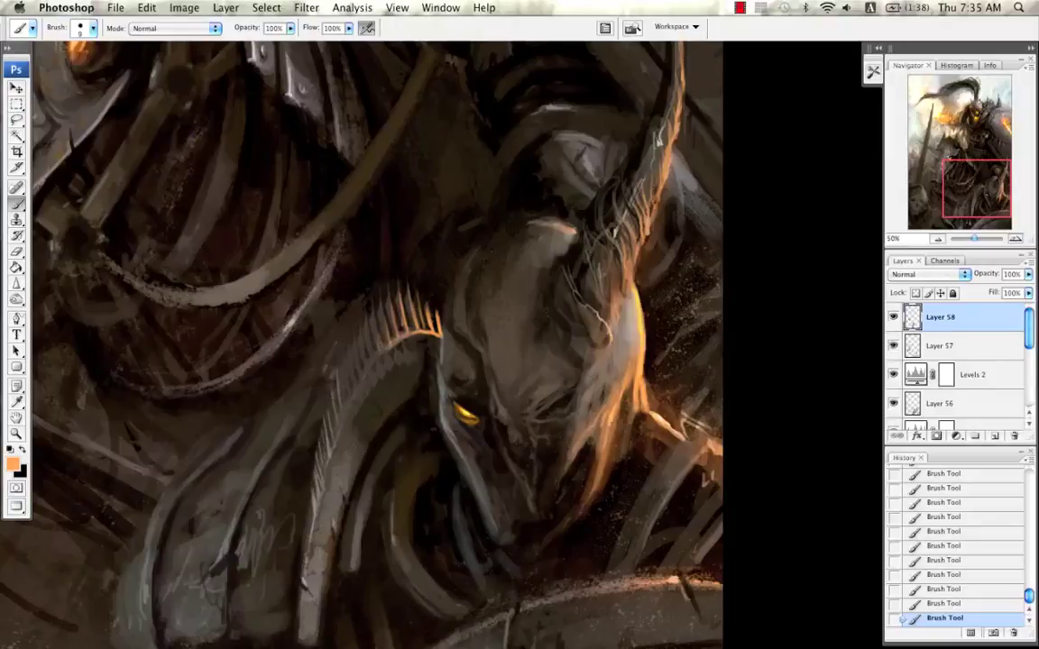
Step: Sample a dark brown and paint a warm glow beneath the spiked collar's rim with a brush enlarged to 35 px
alt+click(590, 378)
key(bracketright)
key(bracketright)
key(bracketright)
alt+click(420, 367)
mouse_move(429, 357)
mouse_down()
mouse_move(436, 341)
mouse_move(398, 358)
mouse_up()
key(bracketright)
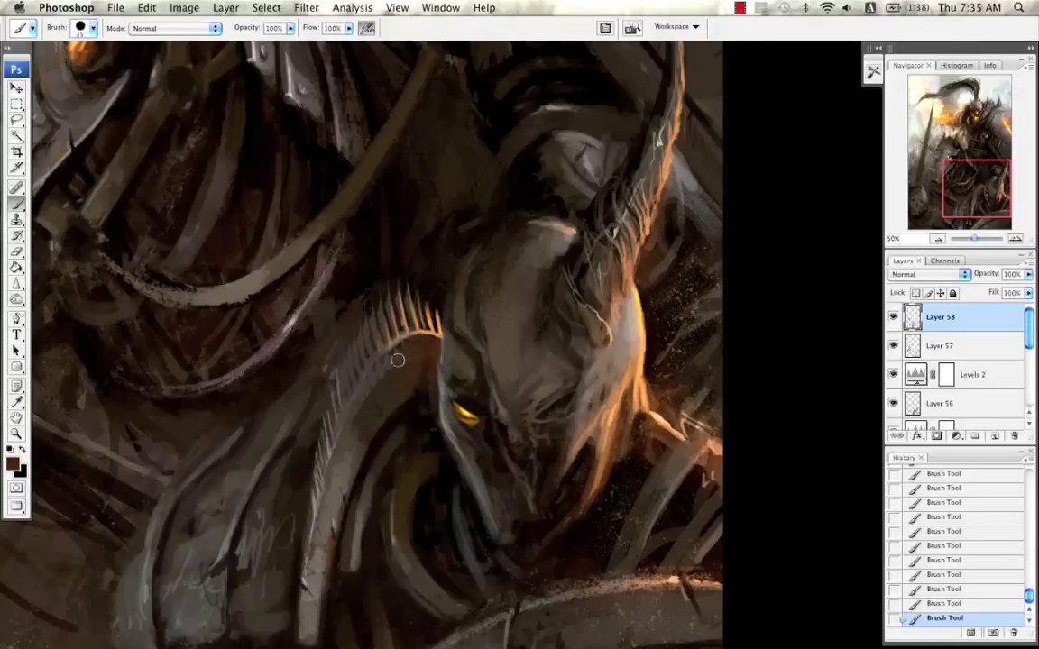
Step: Sample a lighter brown from the creature's head and refine the collar's warm edge with a brush of about 10 px
alt+click(427, 403)
key(bracketleft)
alt+click(591, 367)
key(bracketleft)
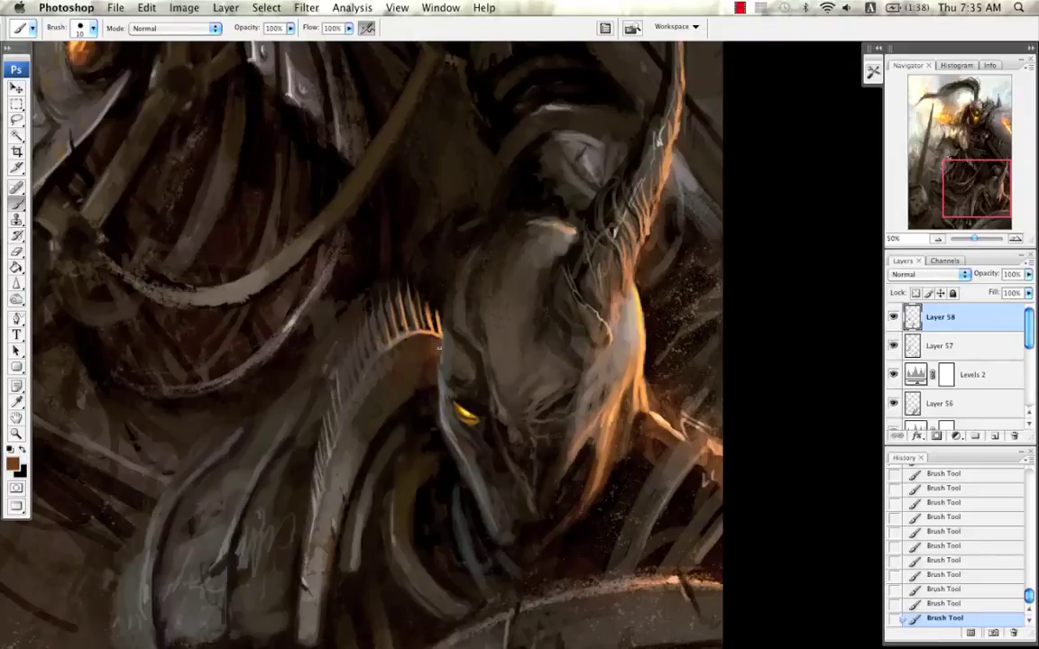
key(bracketright)
key(bracketleft)
key(bracketleft)
Step: Check the mirrored composition by flipping the canvas horizontally and undoing the flip
key(super+minus)
key(super+minus)
key(super+minus)
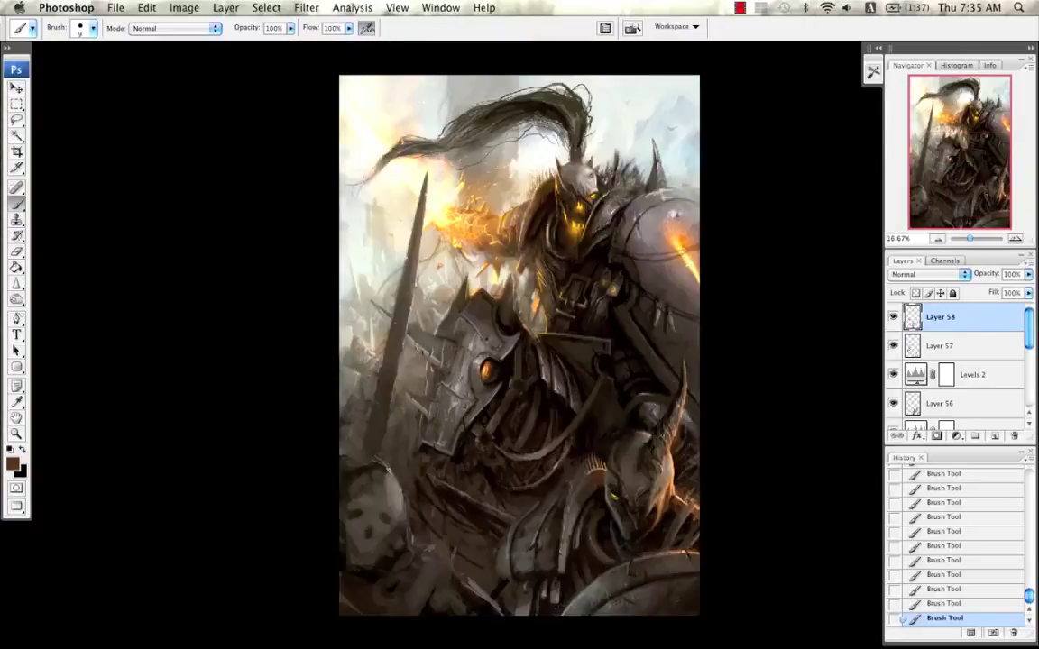
drag(753, 249, 714, 211)
key(super+shift+h)
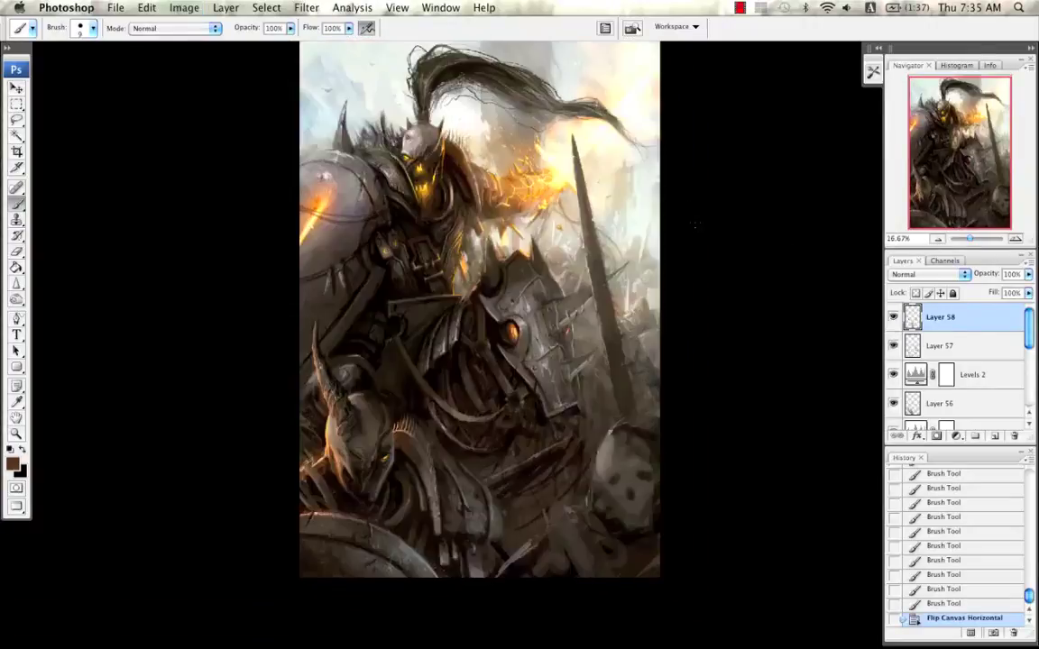
key(super+z)
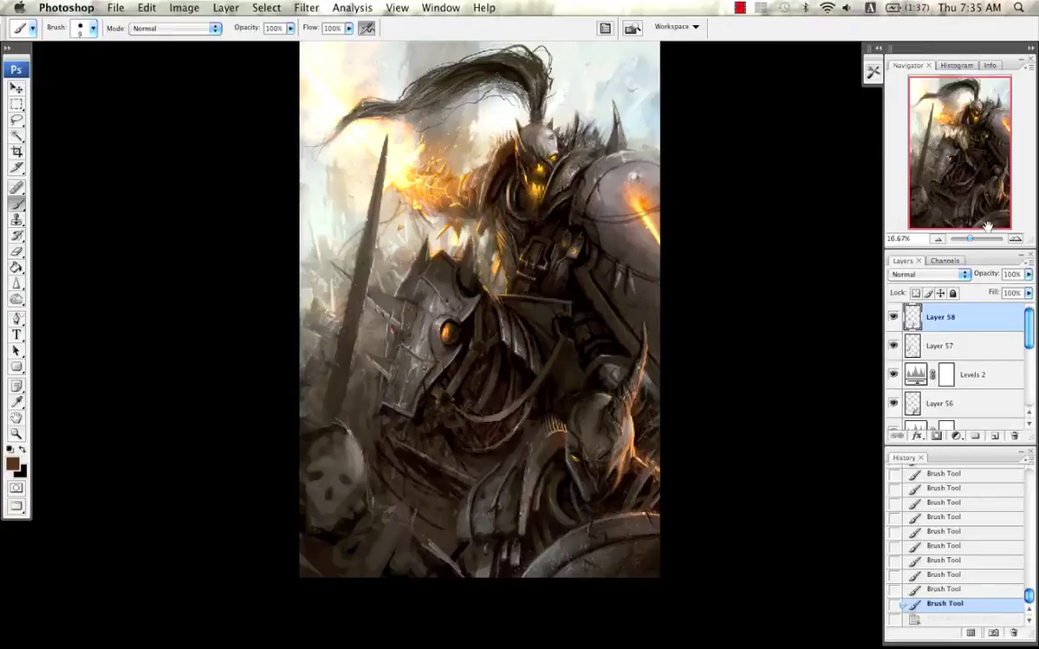
Step: Pick an orange-brown and paint a warm highlight on the tip of the creature's jaw with a brush of about 15 px
key(super+plus)
key(super+plus)
mouse_move(759, 406)
mouse_down()
mouse_move(572, 202)
mouse_move(562, 171)
mouse_up()
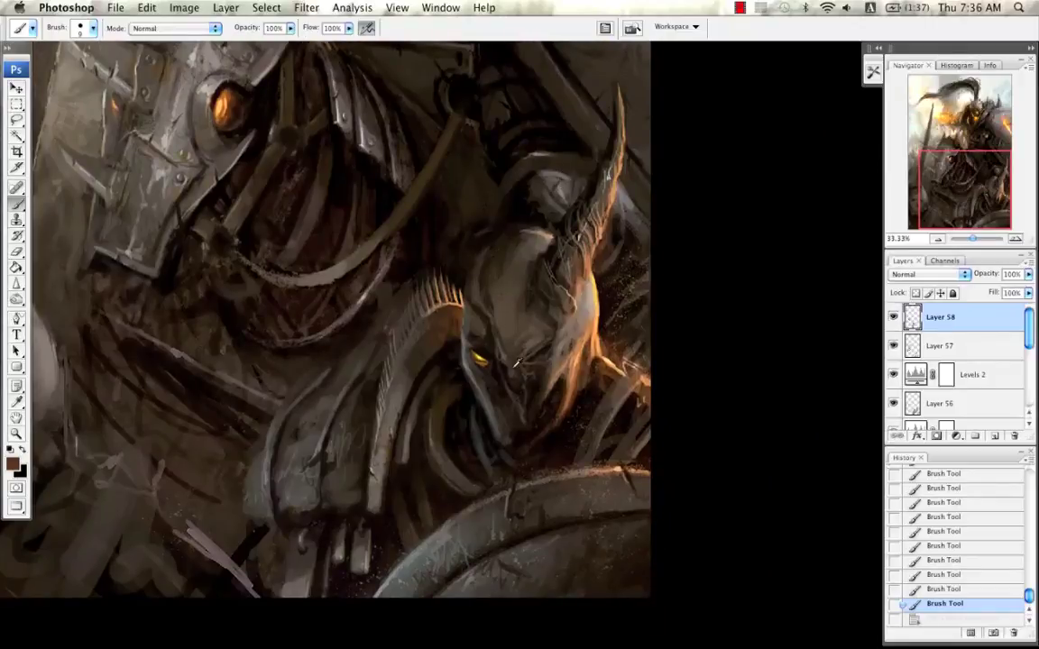
drag(590, 357, 571, 389)
drag(514, 315, 523, 295)
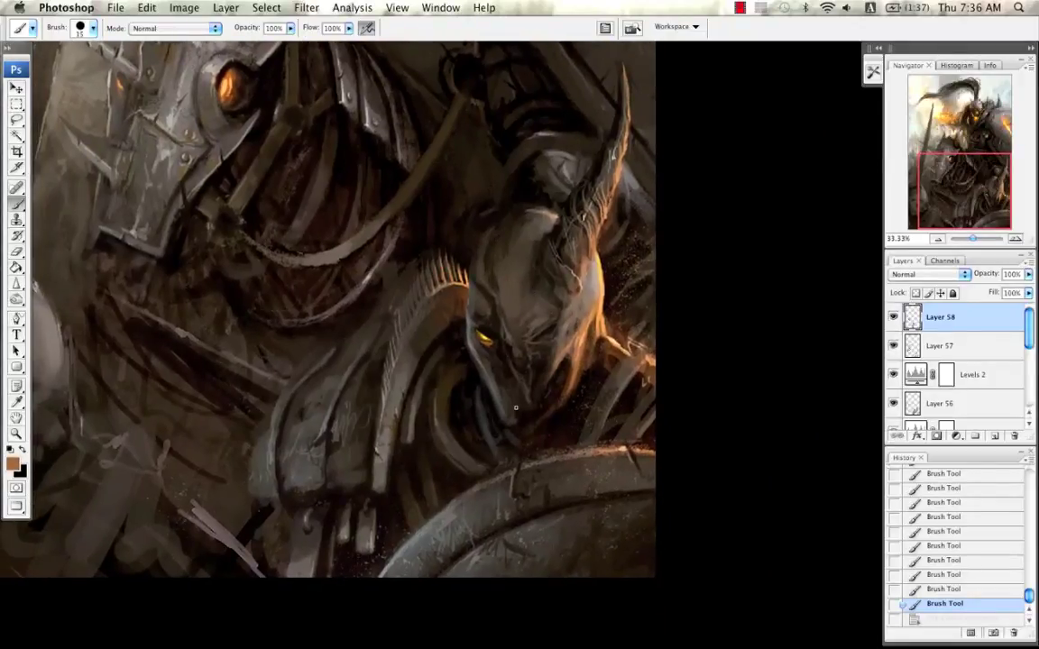
key(bracketleft)
key(bracketleft)
key(bracketleft)
key(bracketright)
drag(507, 396, 512, 408)
key(bracketright)
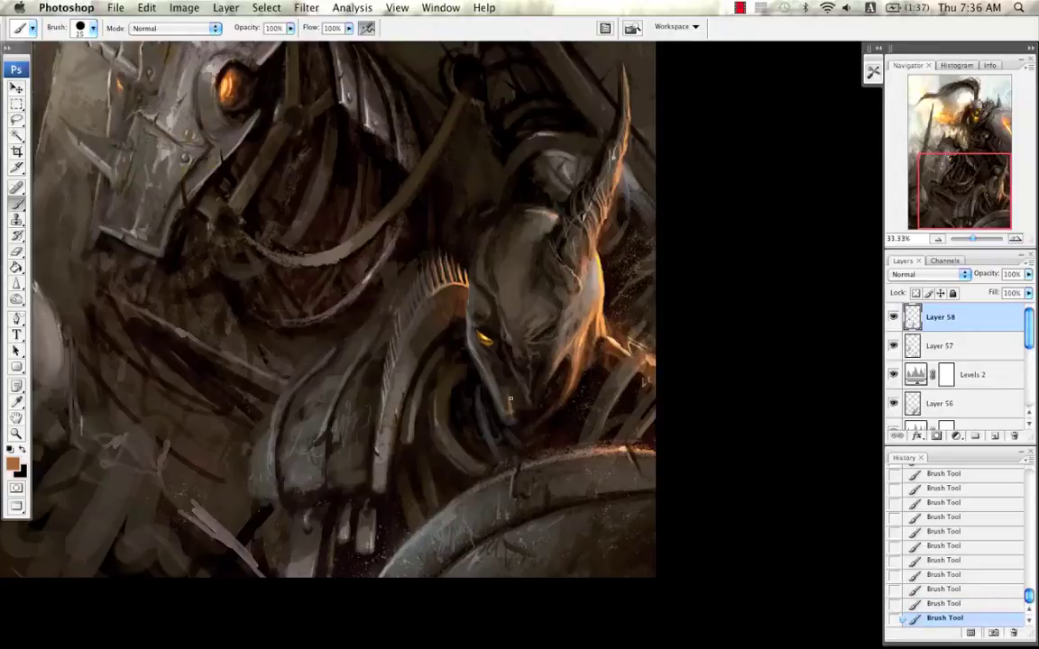
Step: Refine the creature's face with a 9 px brush and flip the canvas horizontally
key(bracketleft)
key(bracketleft)
drag(481, 371, 482, 348)
click(938, 239)
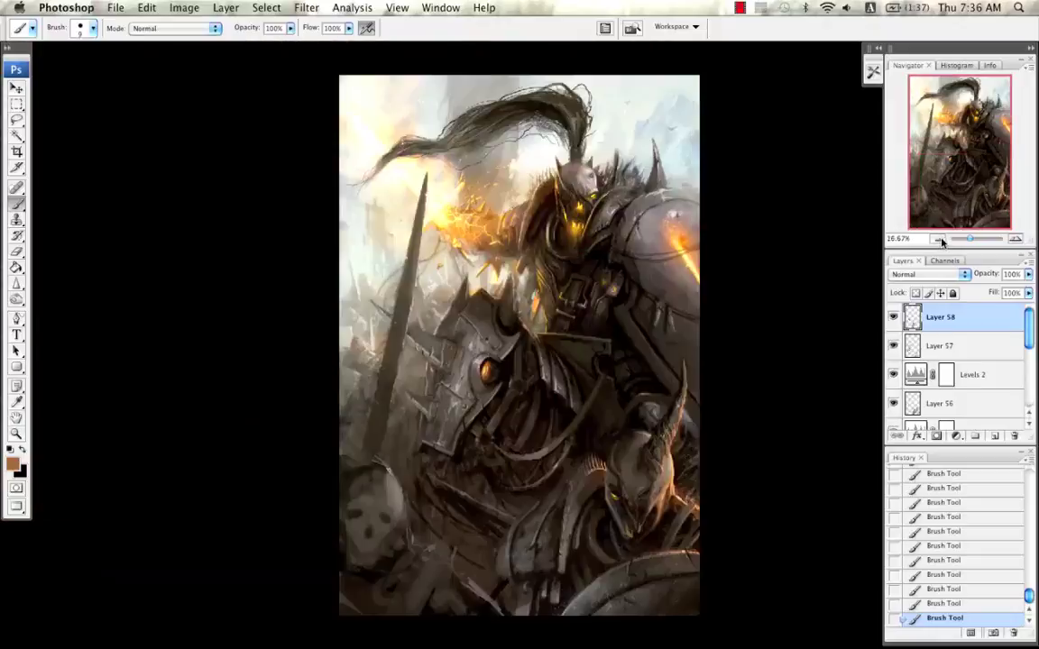
key(super+shift+h)
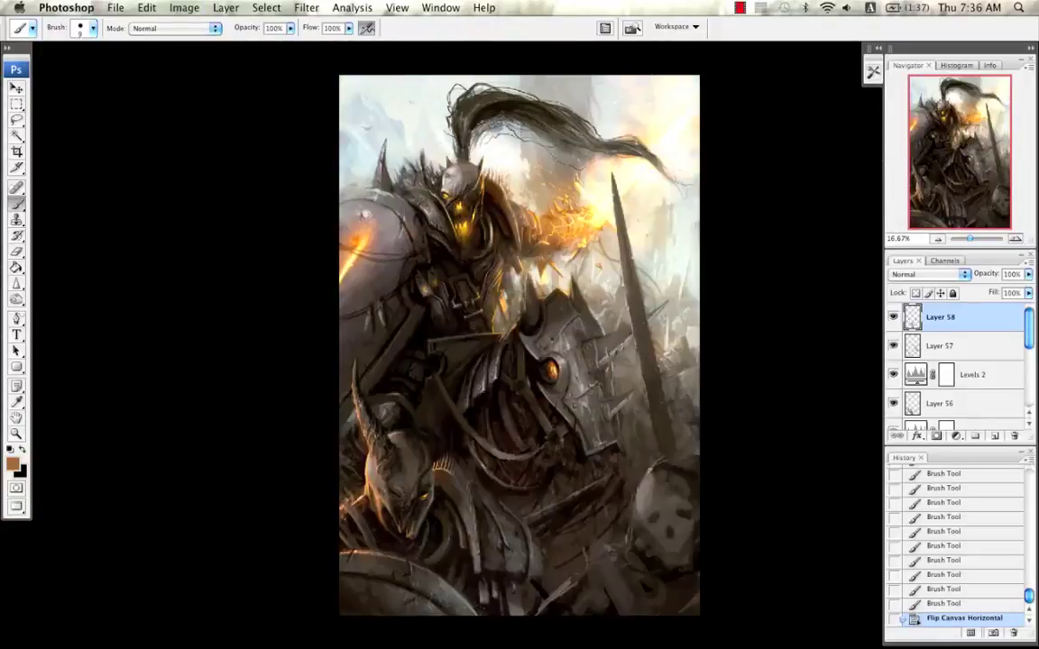
Step: Add an orange-brown stroke to the lit side of the creature's face with a 15 px brush
drag(700, 331, 698, 238)
click(1016, 239)
click(1015, 239)
drag(534, 299, 588, 260)
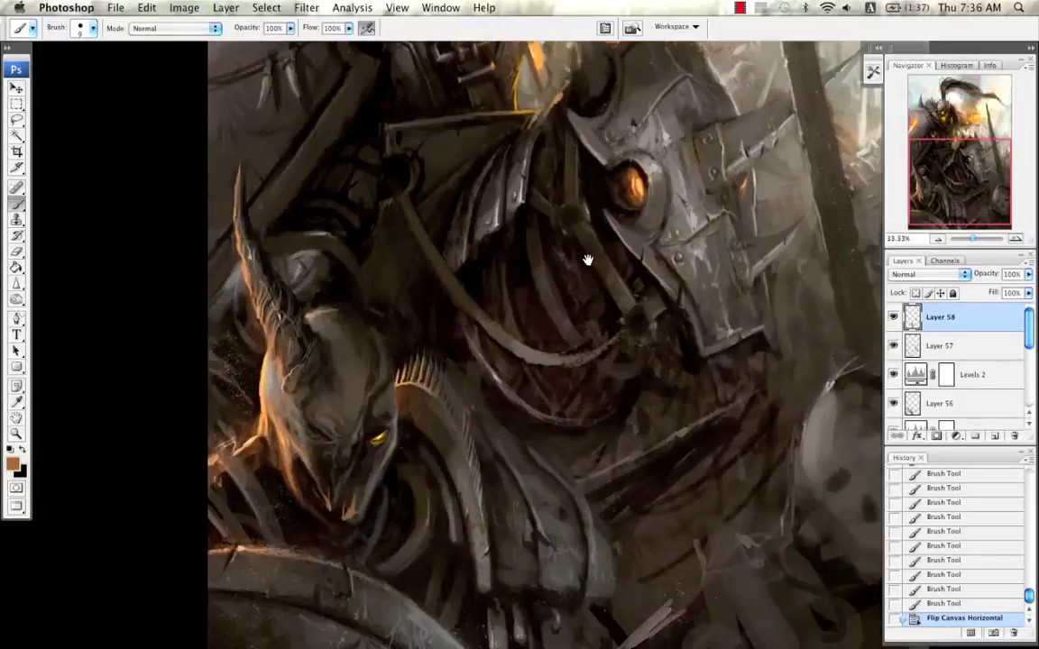
key(bracketright)
key(bracketright)
drag(283, 435, 292, 450)
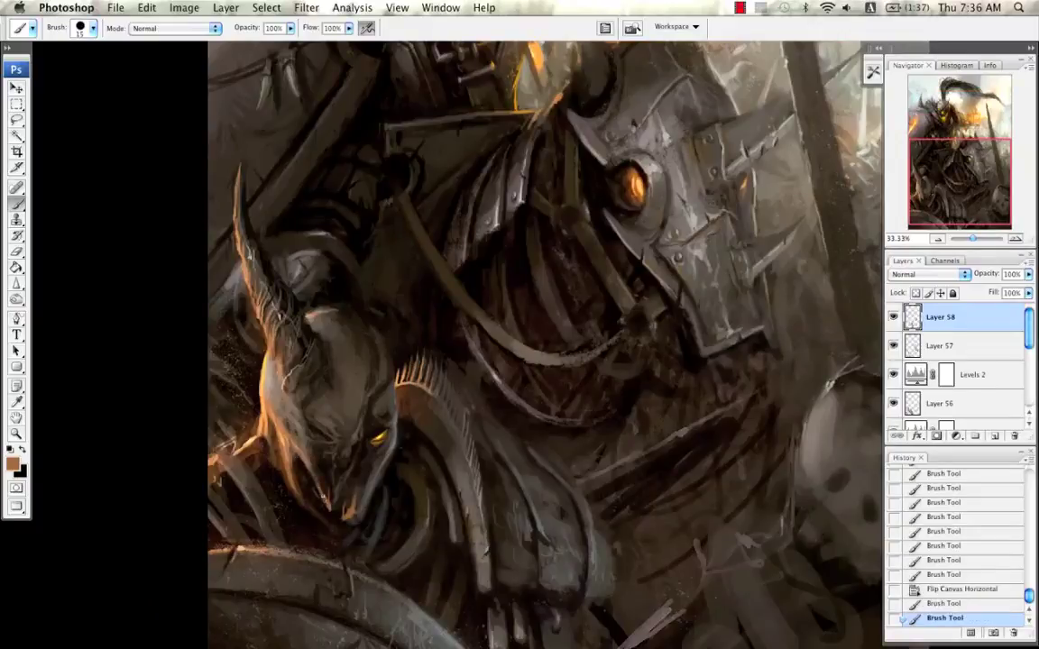
Step: Paint short orange-brown teeth along the creature's jaw and trim their lower edge with a sampled dark tone
drag(323, 495, 327, 503)
drag(324, 497, 327, 504)
drag(325, 498, 329, 507)
drag(826, 486, 823, 435)
drag(823, 296, 821, 275)
drag(339, 518, 342, 512)
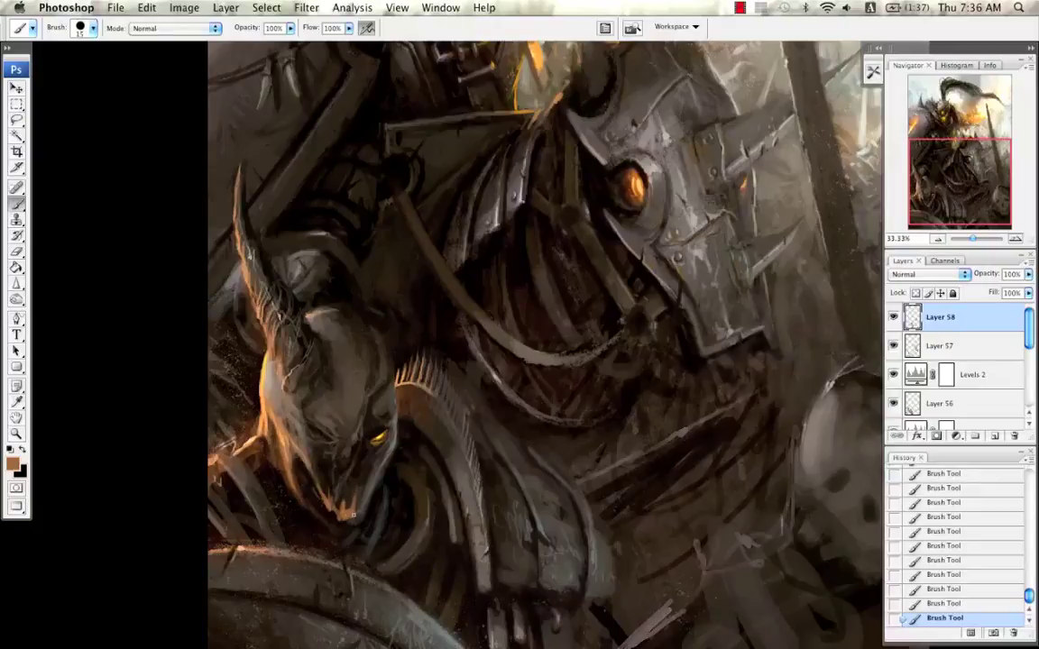
alt+click(341, 527)
key([)
drag(341, 522, 349, 516)
Step: Sample shadow and orange tones from the creature's face and touch up the area around its teeth
alt+click(319, 458)
key(bracketright)
alt+click(346, 483)
alt+click(295, 446)
key(bracketleft)
alt+click(287, 444)
Step: Sample yellow-orange from the rider's glowing face and brighten the creature's teeth with an 8 px brush
drag(452, 253, 415, 450)
alt+click(429, 103)
alt+click(427, 101)
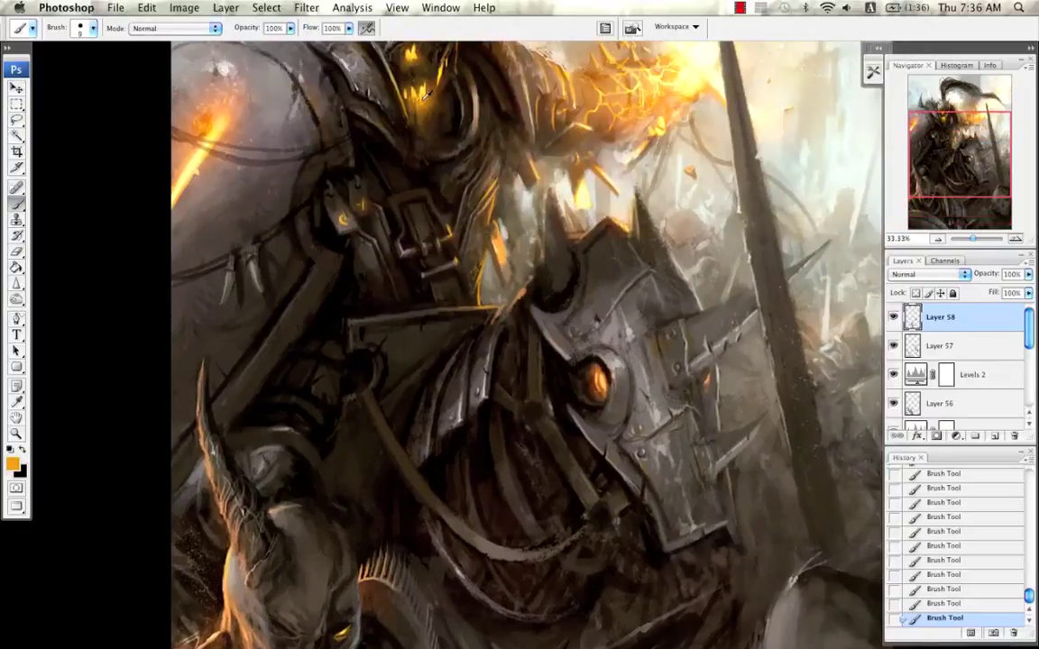
drag(399, 379, 462, 195)
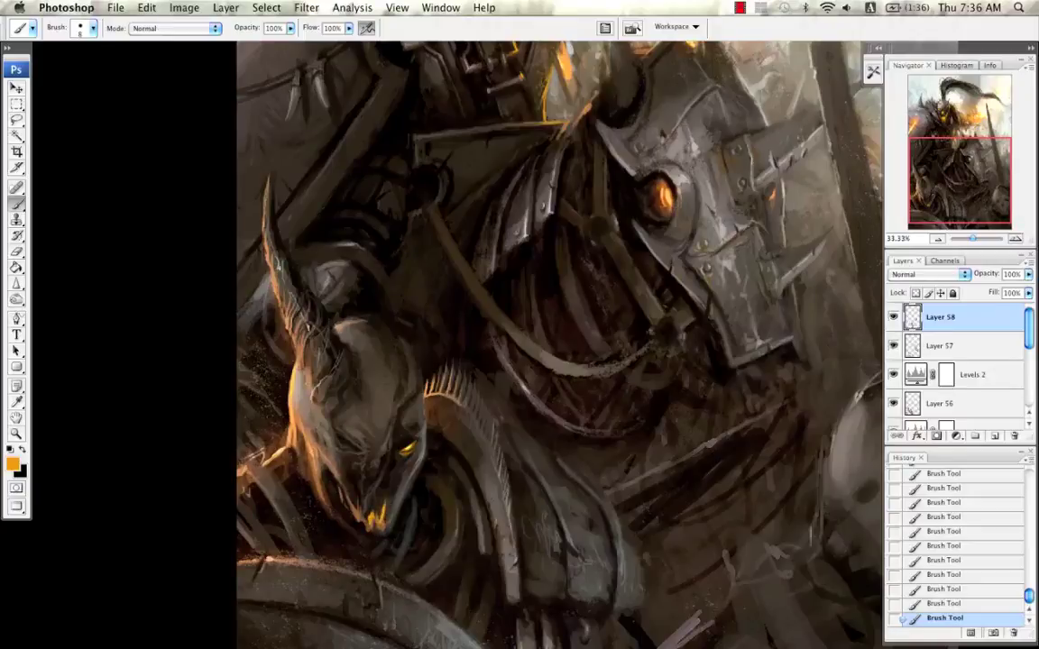
drag(358, 507, 363, 520)
Step: Flip the canvas horizontally to show the whole painting with the brightened teeth mirrored
click(939, 239)
click(939, 239)
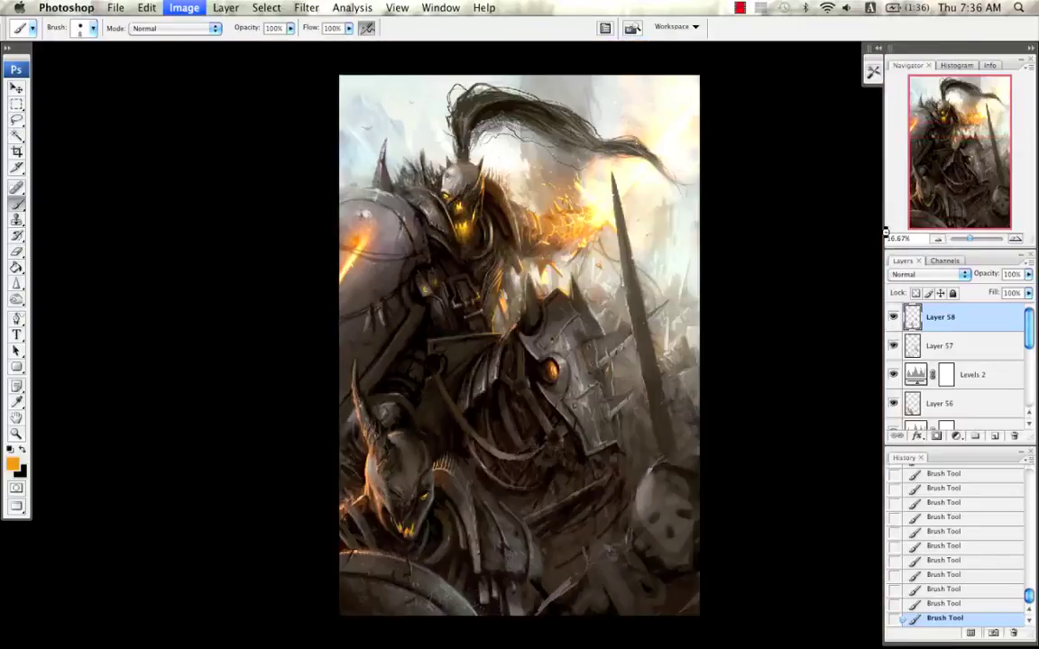
key(super+shift+h)
drag(858, 282, 821, 277)
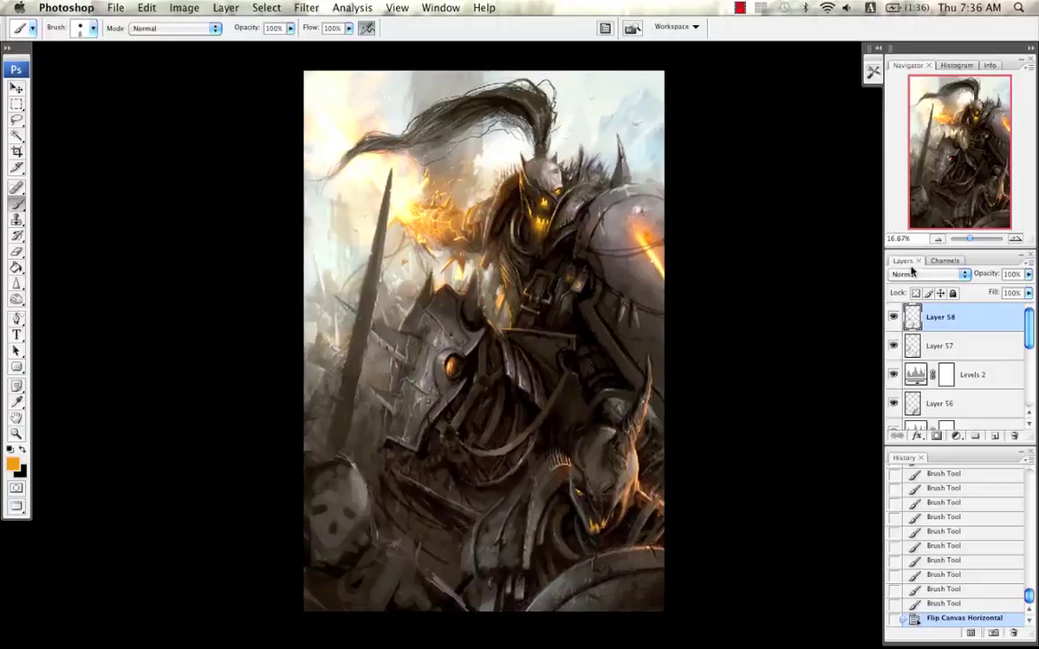
Step: Add a new layer in Soft Light mode and choose the 100 px soft round brush
click(937, 239)
click(937, 239)
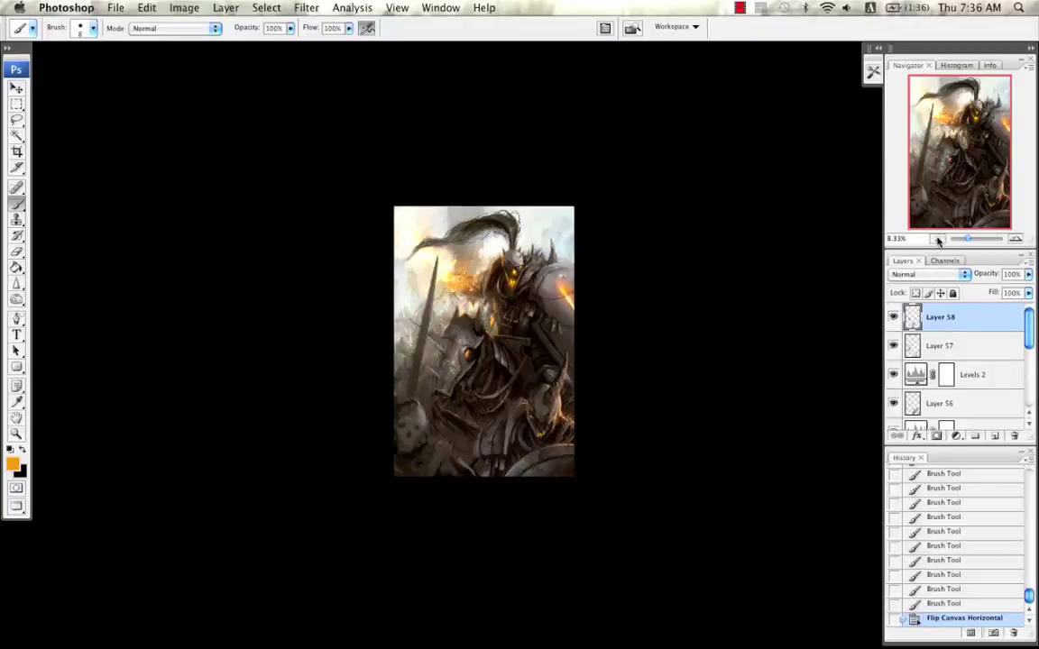
click(1014, 239)
click(1015, 239)
drag(849, 298, 827, 299)
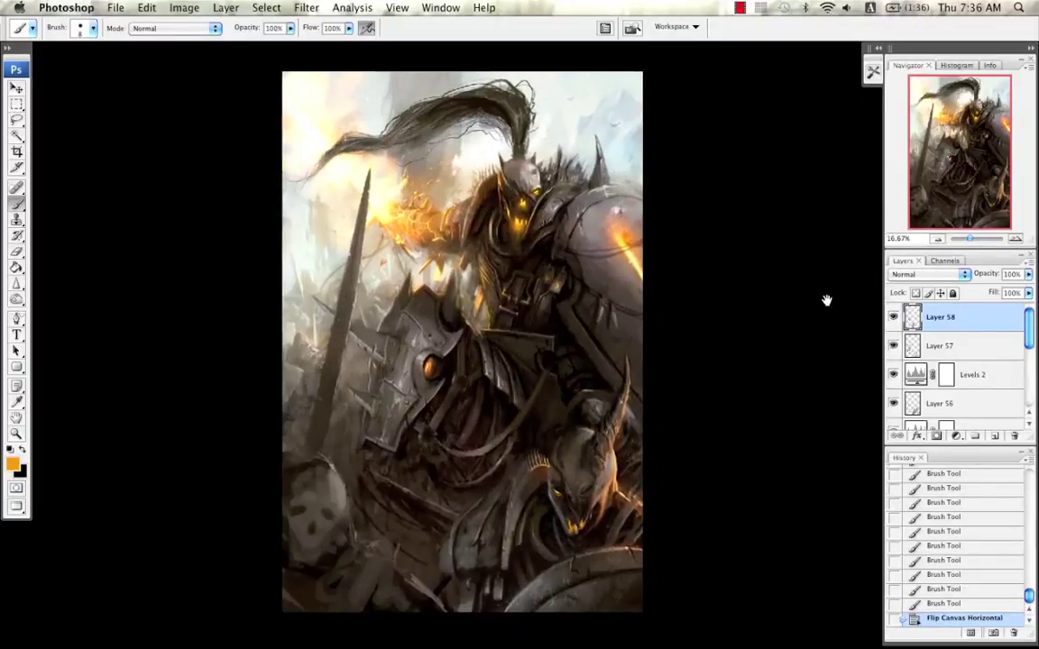
right_click(565, 352)
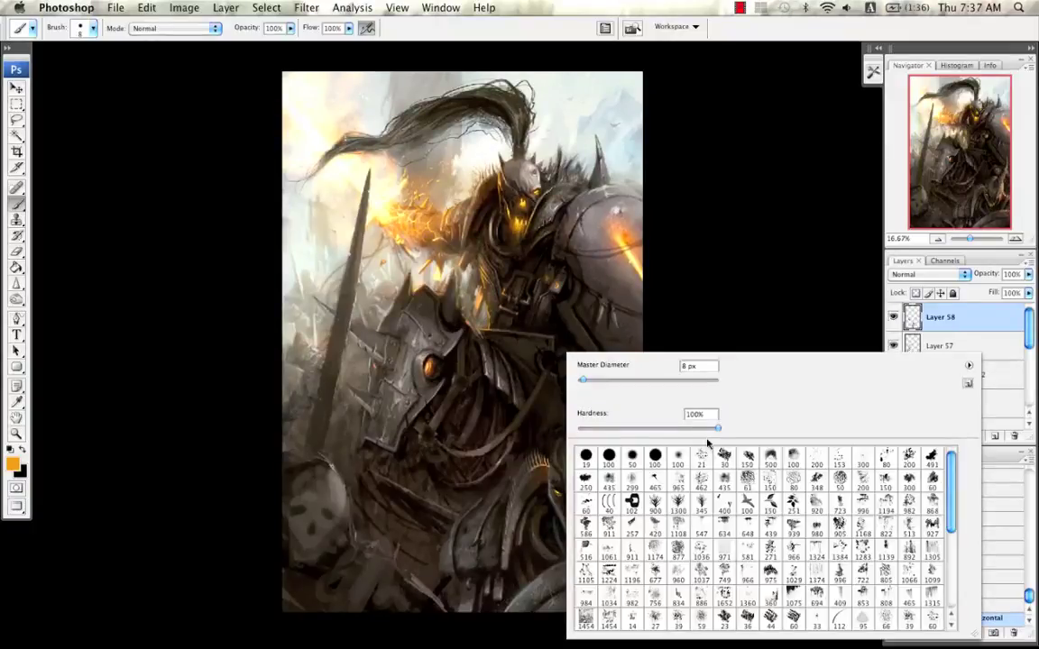
double_click(678, 458)
click(996, 436)
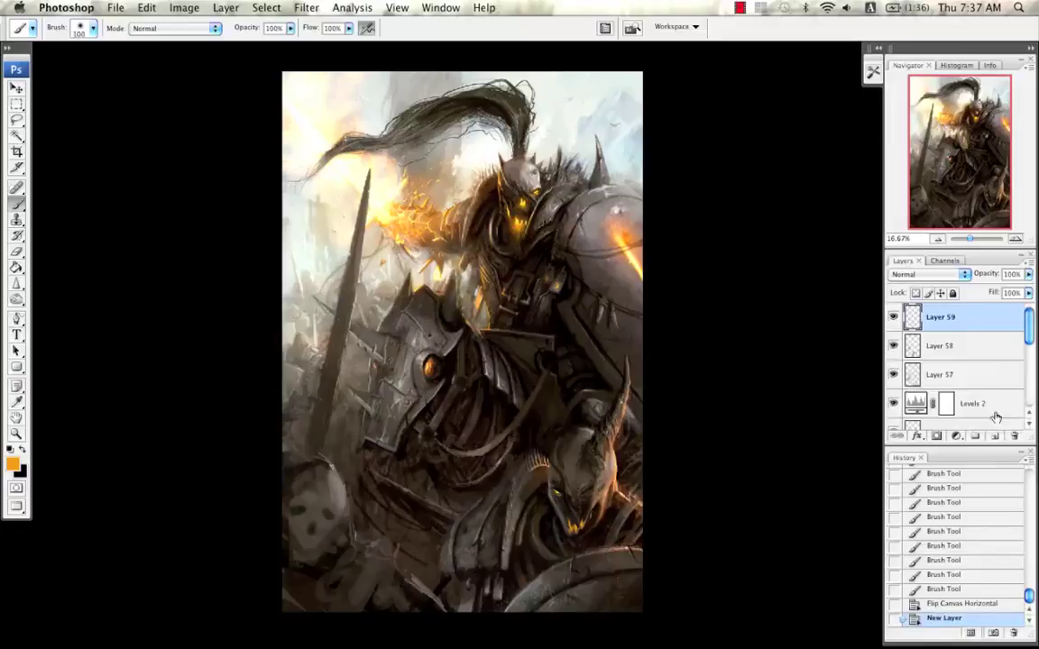
click(928, 274)
click(897, 422)
drag(637, 399, 629, 388)
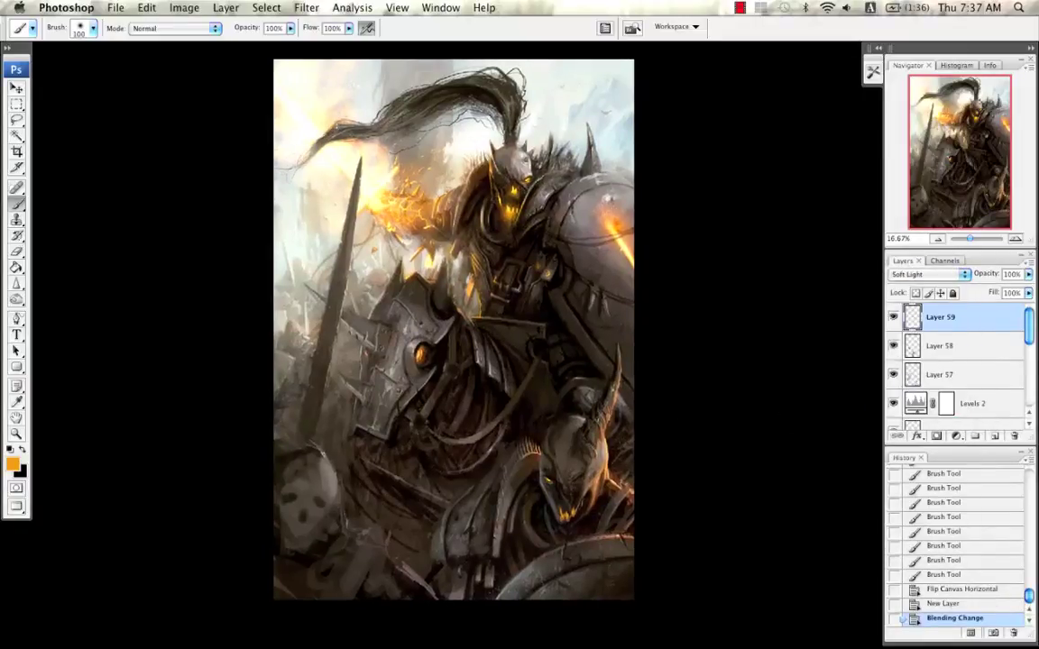
Step: Sample pale cream from the fiery glow and brush soft light over the creature's teeth, face and spiked collar at 250 px
alt+click(383, 164)
key(bracketright)
key(bracketright)
key(bracketright)
key(bracketright)
key(bracketright)
click(565, 516)
click(564, 515)
click(563, 517)
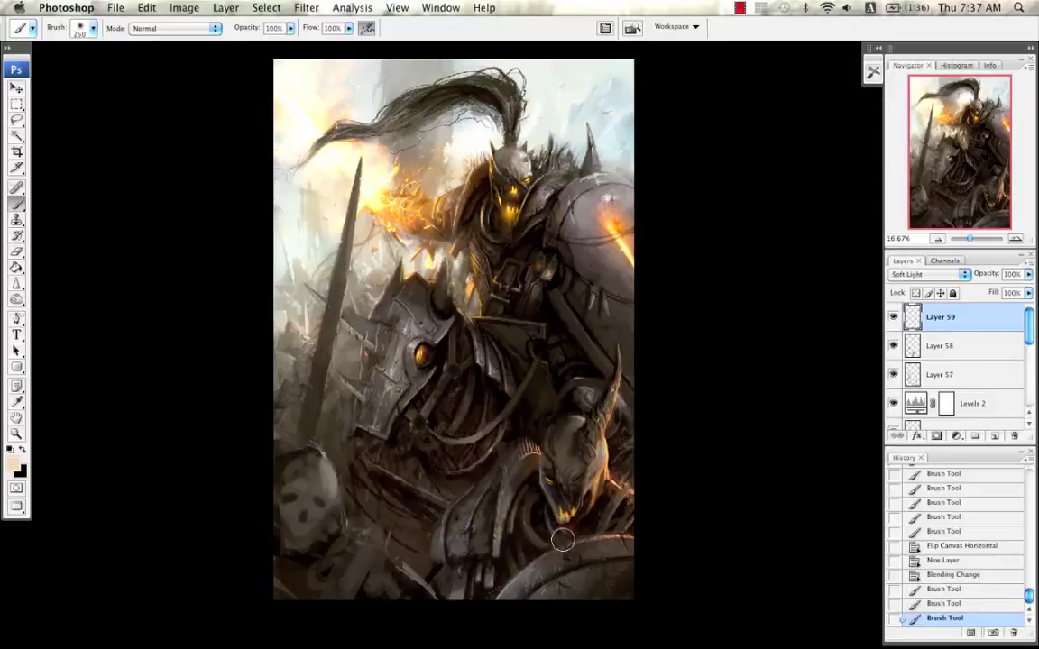
click(569, 531)
drag(568, 525, 600, 497)
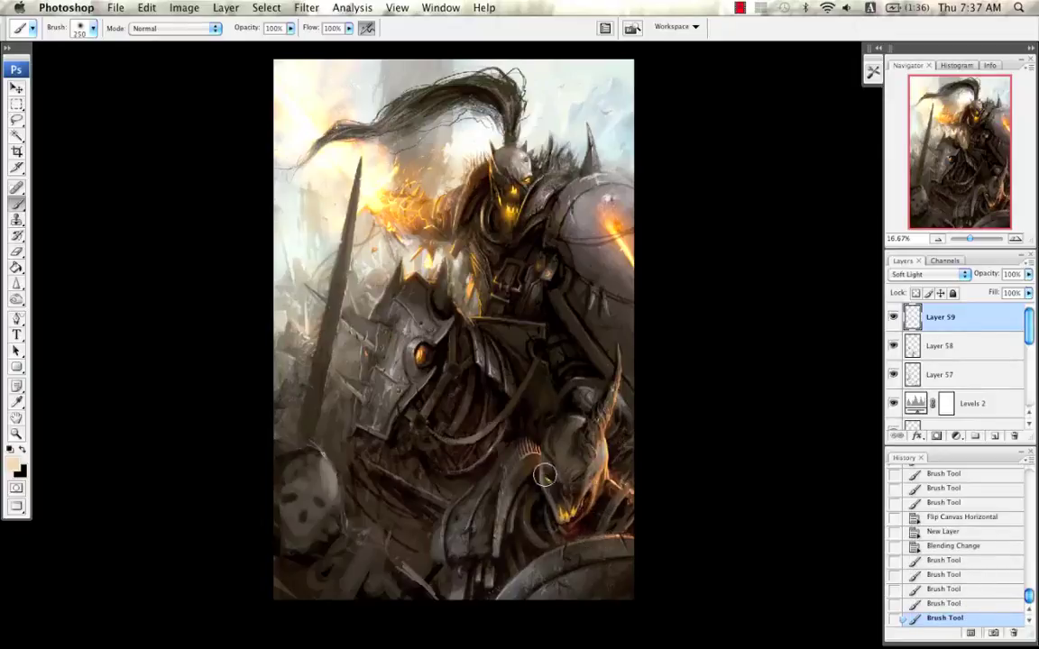
drag(544, 475, 500, 438)
drag(495, 424, 541, 475)
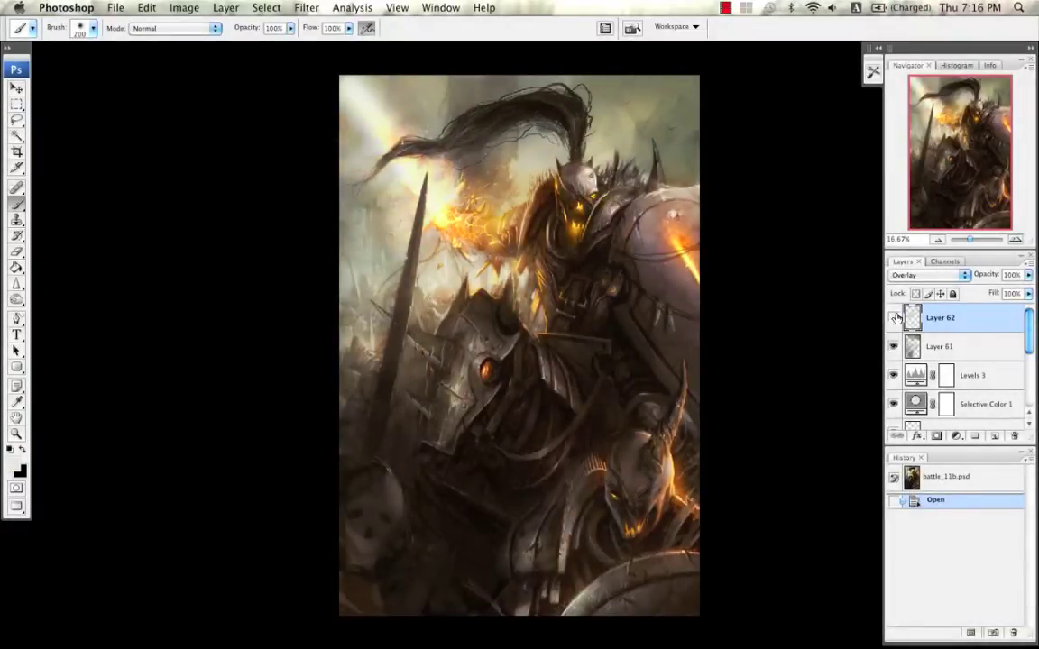
Step: Hide Layer 62, Layer 61, Levels 3 and Selective Color 1 to view the painting without them
click(892, 317)
click(892, 347)
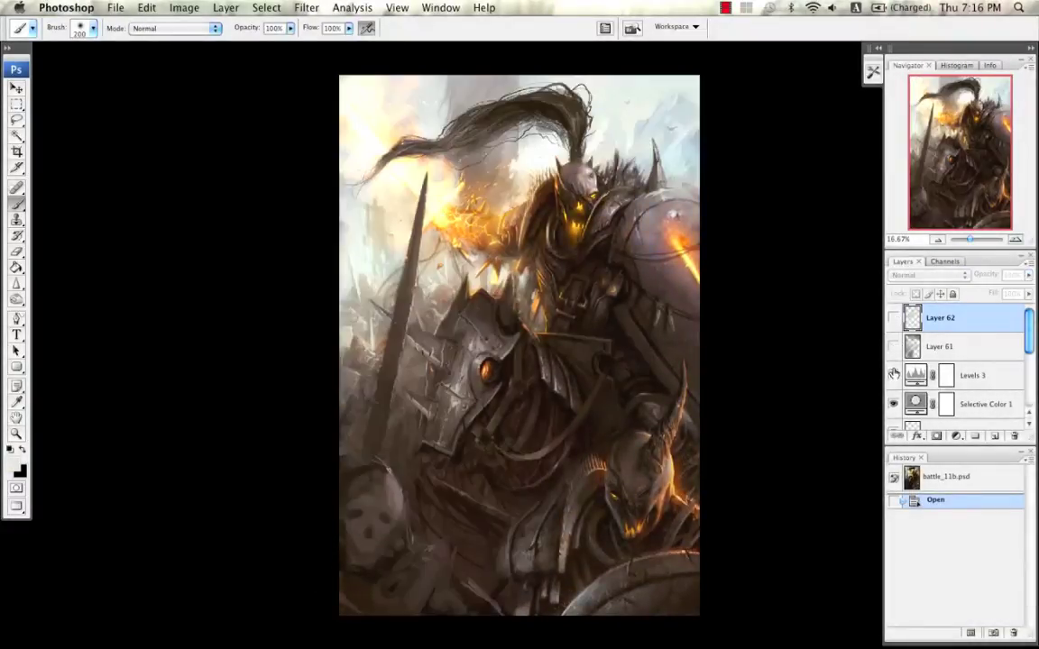
click(893, 375)
click(893, 404)
scroll(785, 261, down, 1)
scroll(785, 261, right, 1)
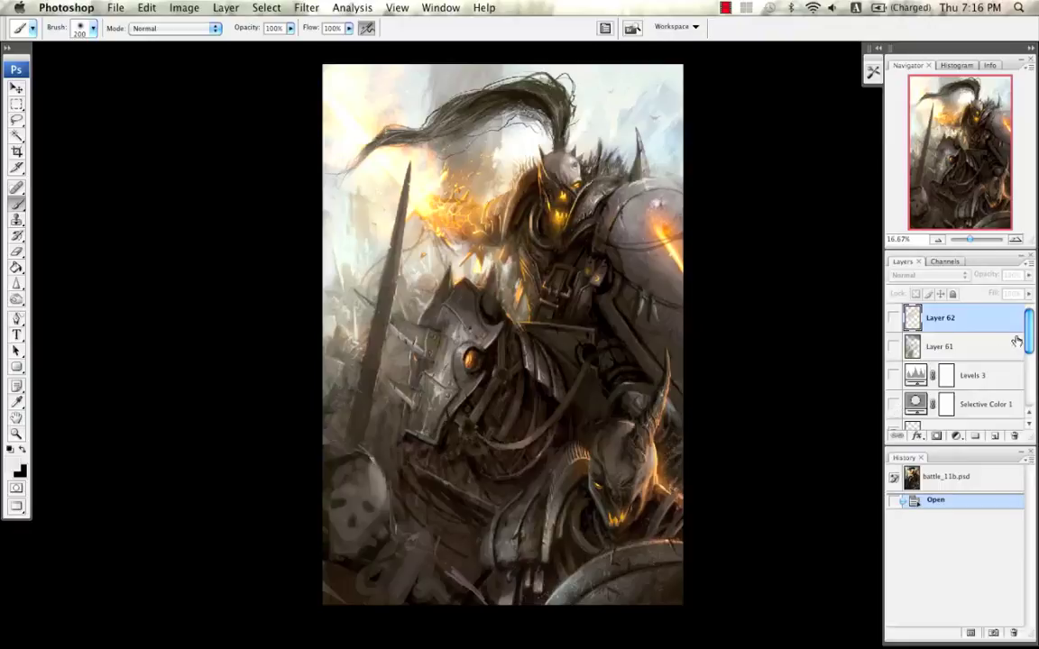
Step: Turn on Selective Color 1 and review its adjustment settings, including those for Blacks
click(892, 404)
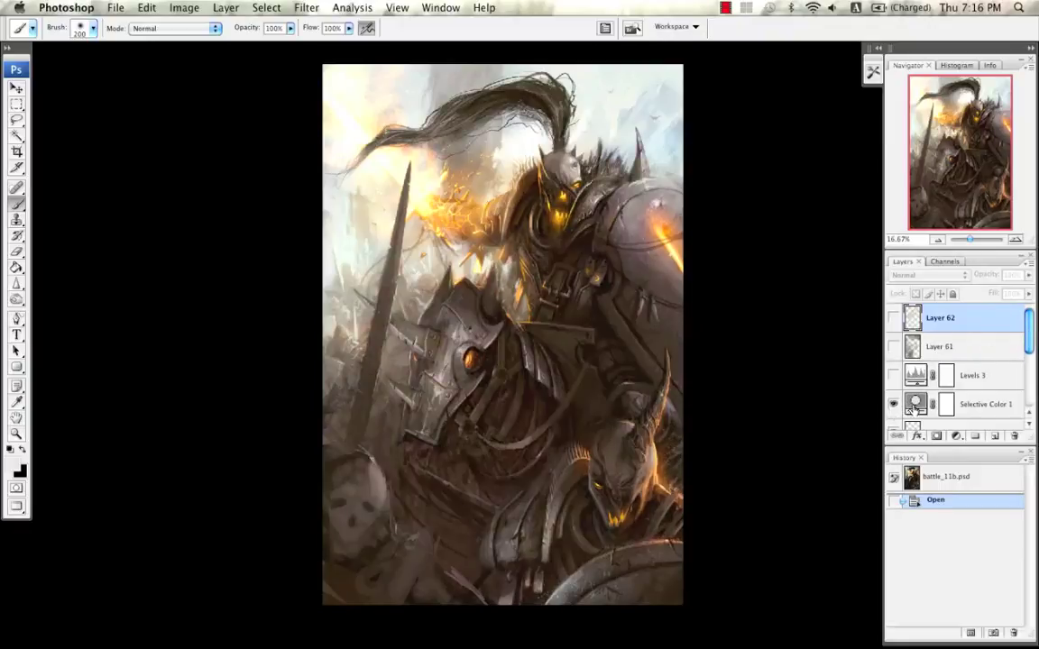
double_click(915, 404)
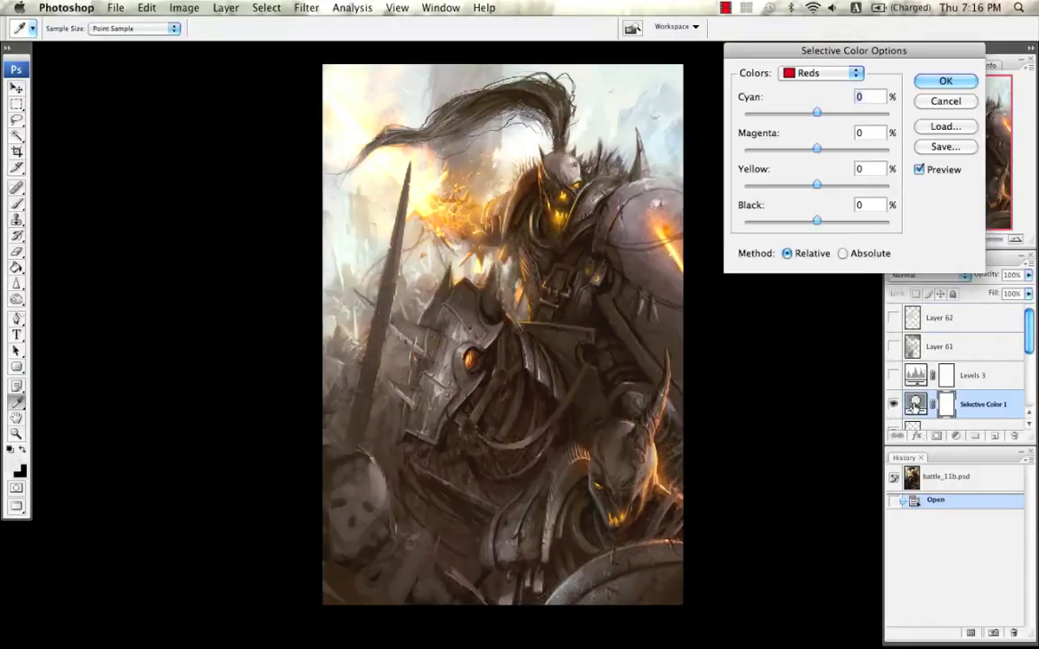
click(857, 73)
click(816, 176)
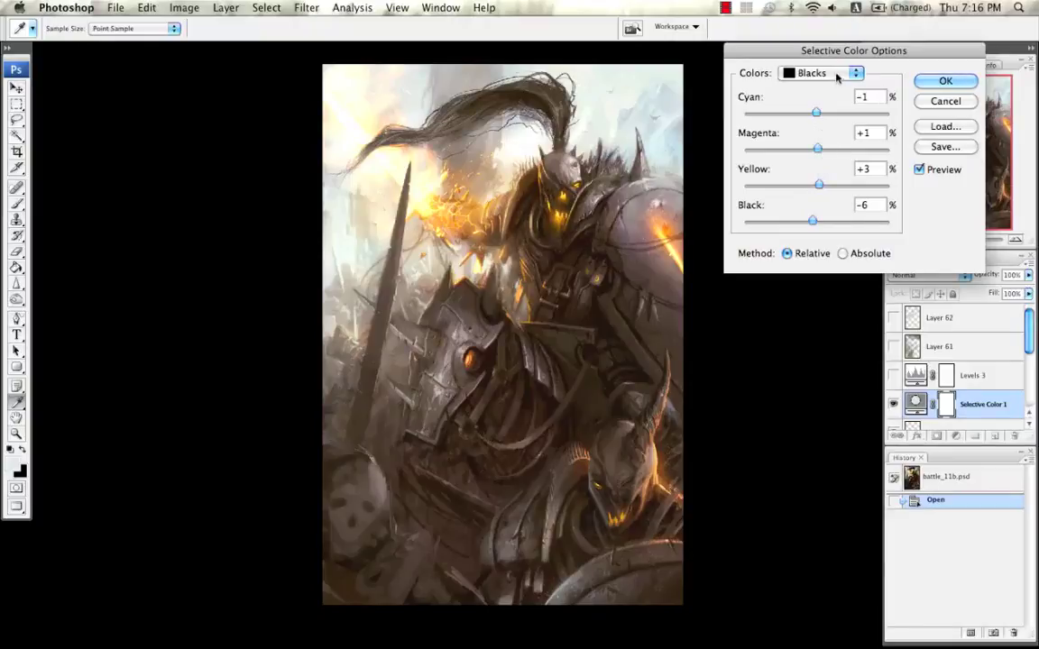
click(852, 73)
click(824, 60)
click(923, 83)
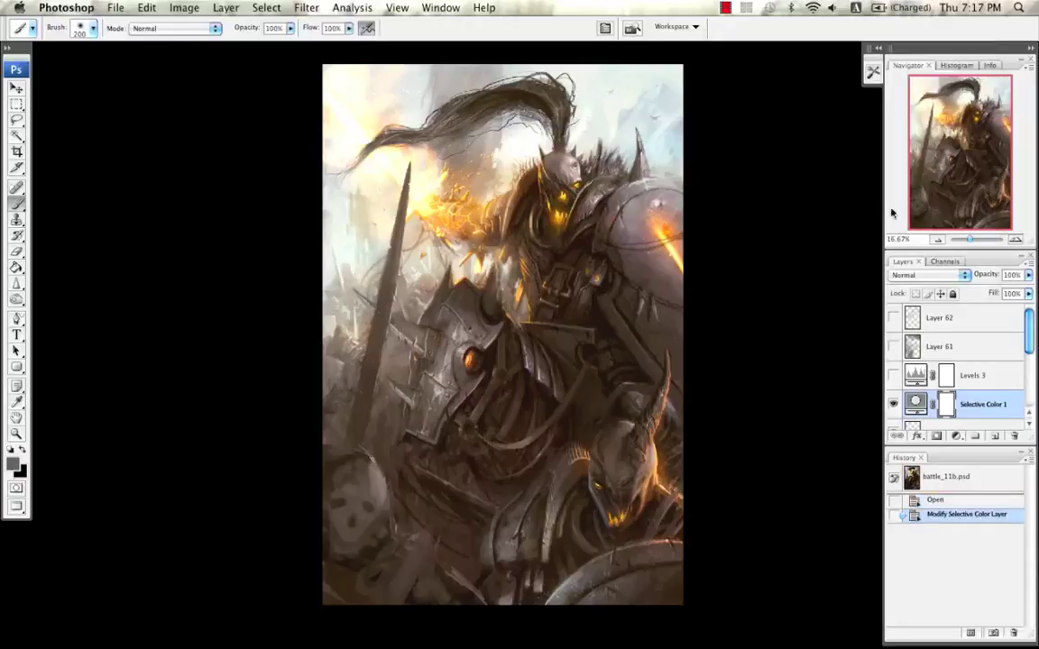
Step: Compare the painting with and without Selective Color 1, leaving the layer visible
click(894, 404)
click(894, 404)
click(893, 404)
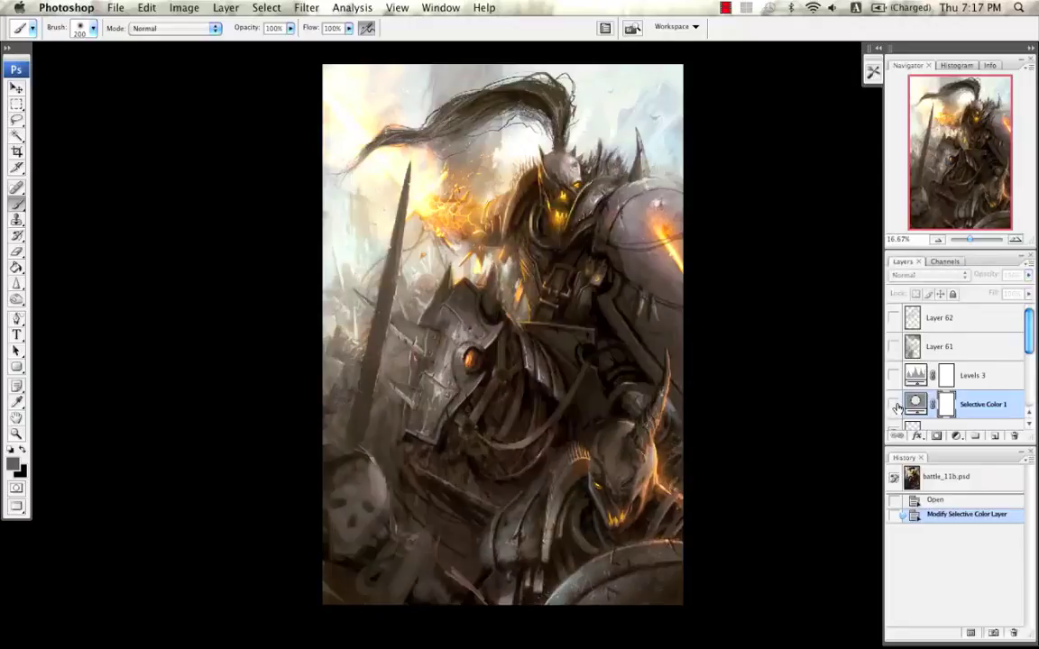
click(894, 405)
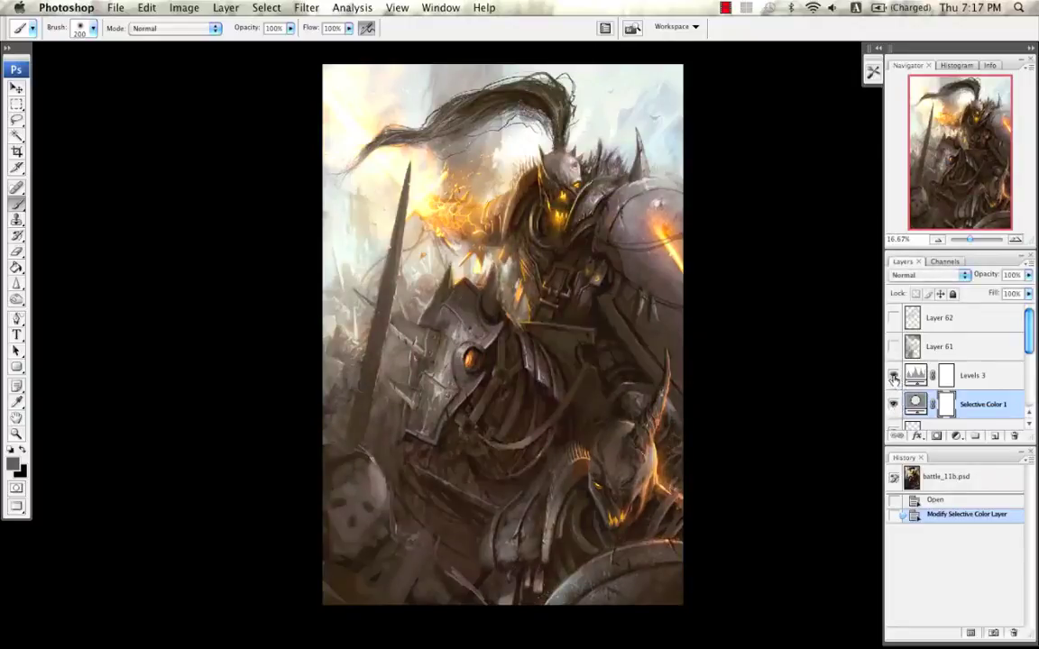
Step: Turn on Levels 3 and review its midtone input level
click(894, 377)
double_click(915, 375)
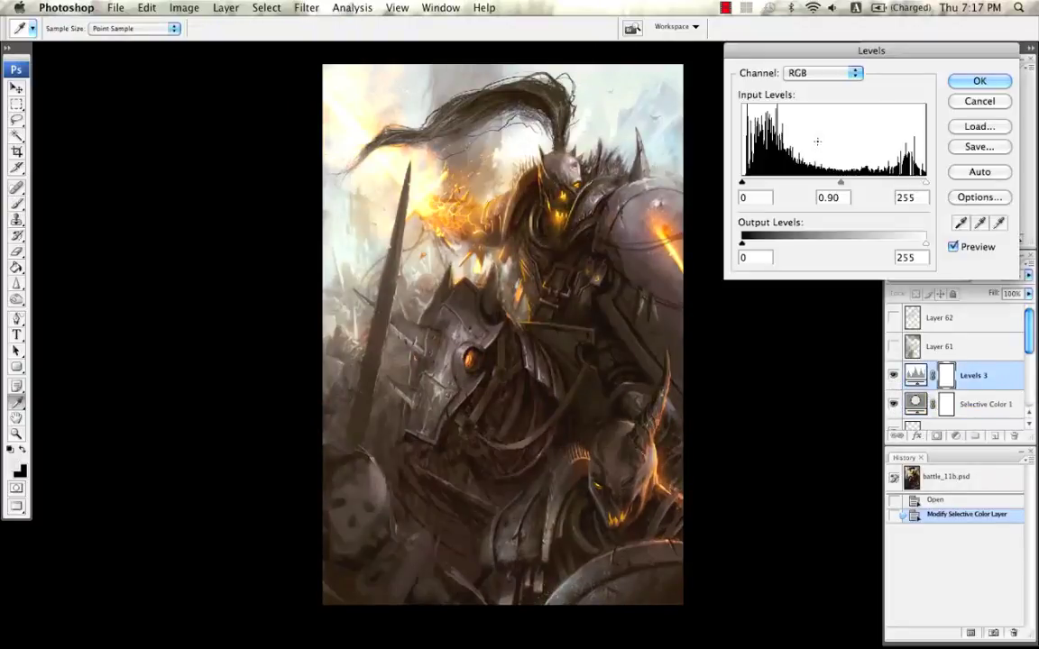
drag(840, 182, 840, 185)
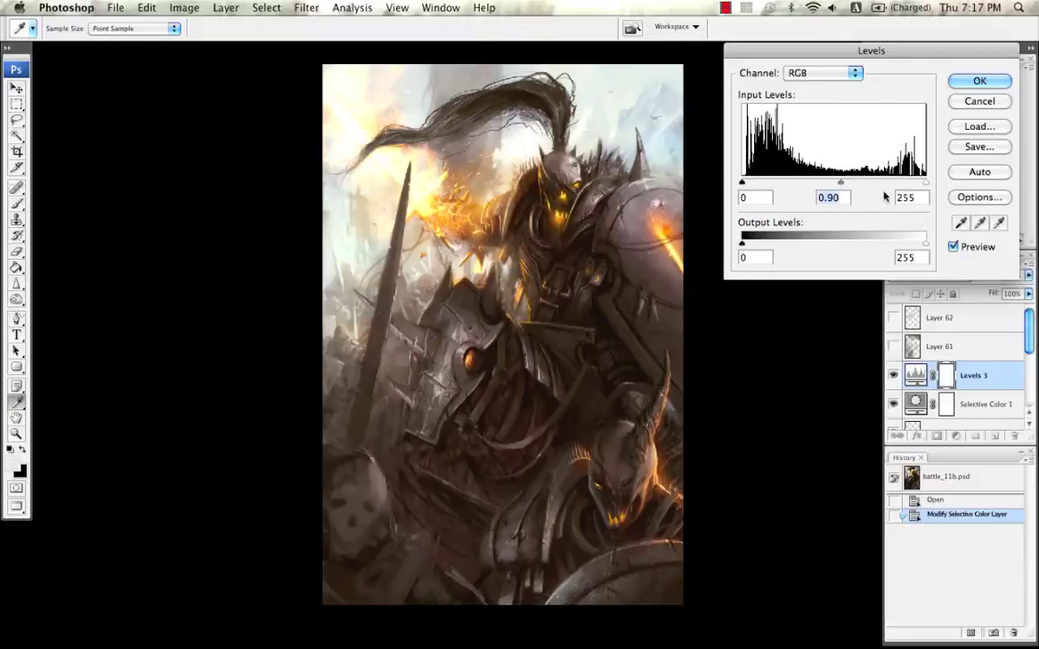
click(963, 83)
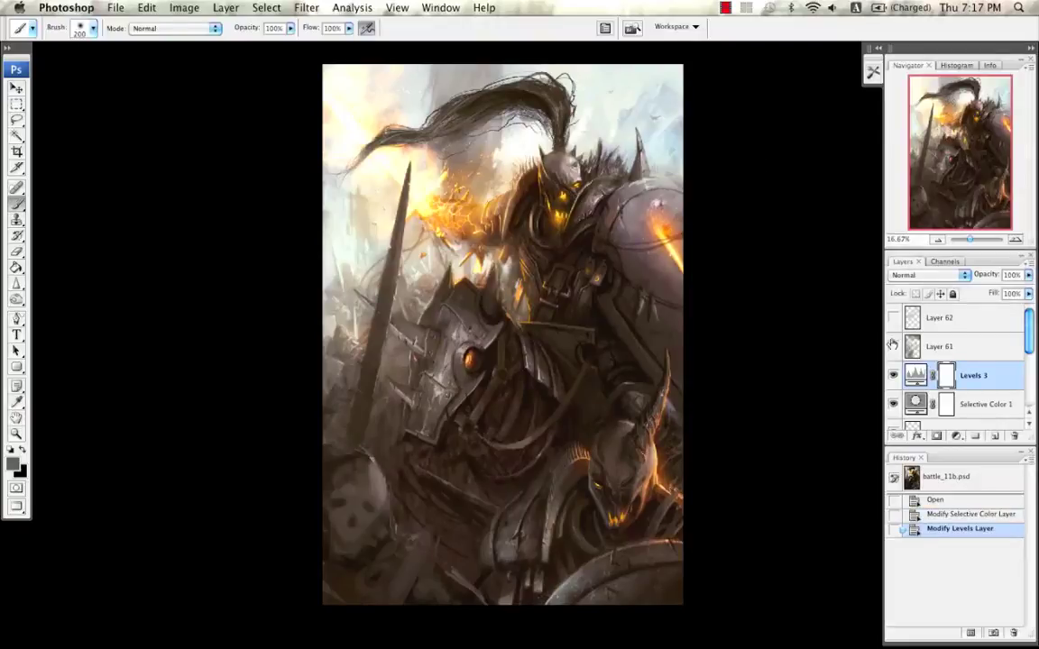
Step: Turn on Layer 61, check its blend mode and compare the painting with and without the layer
click(937, 346)
click(893, 348)
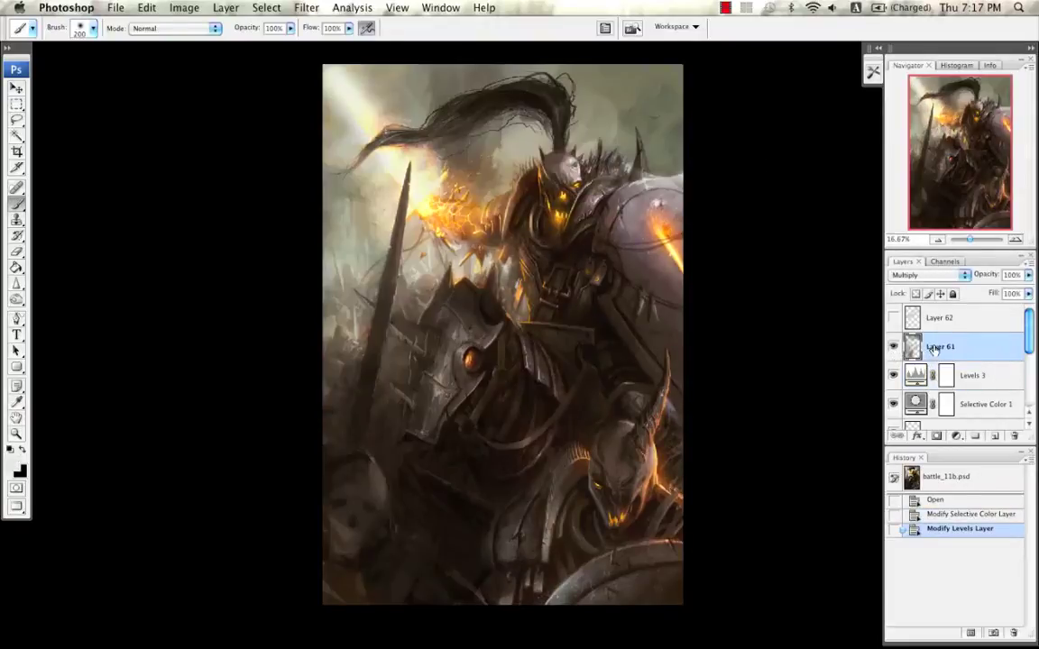
click(920, 276)
click(919, 277)
click(892, 348)
click(893, 348)
Step: Turn on Layer 62 and compare the painting with and without its overlay glow
click(893, 317)
click(913, 323)
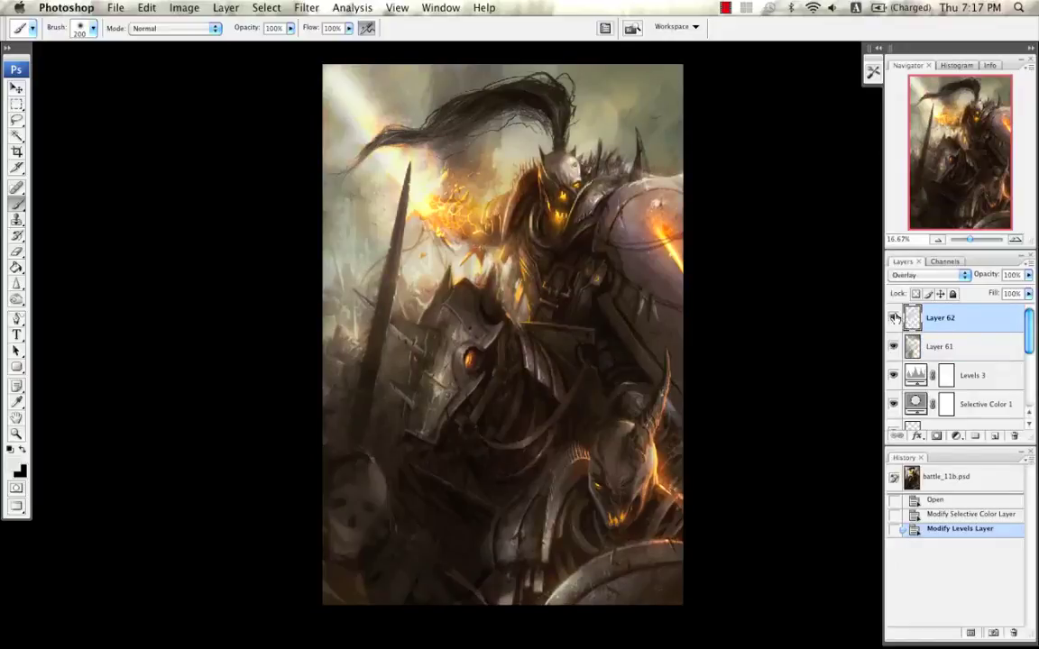
click(894, 318)
click(893, 318)
Step: Add a new layer above Layer 62 and sample pale green from the sky
click(995, 436)
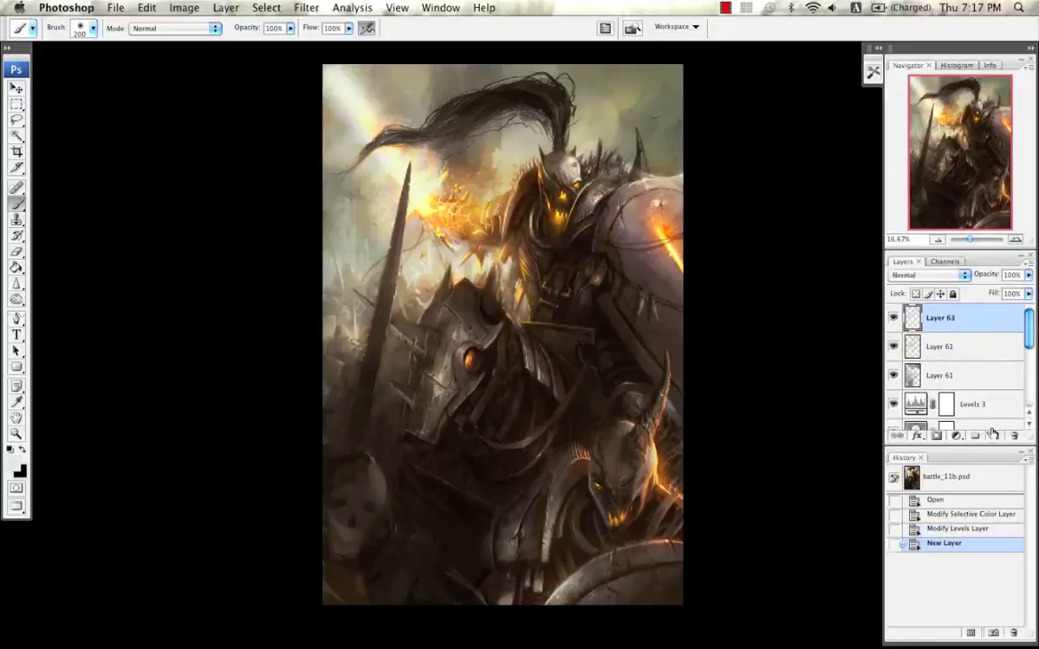
drag(613, 177, 568, 189)
alt+click(560, 126)
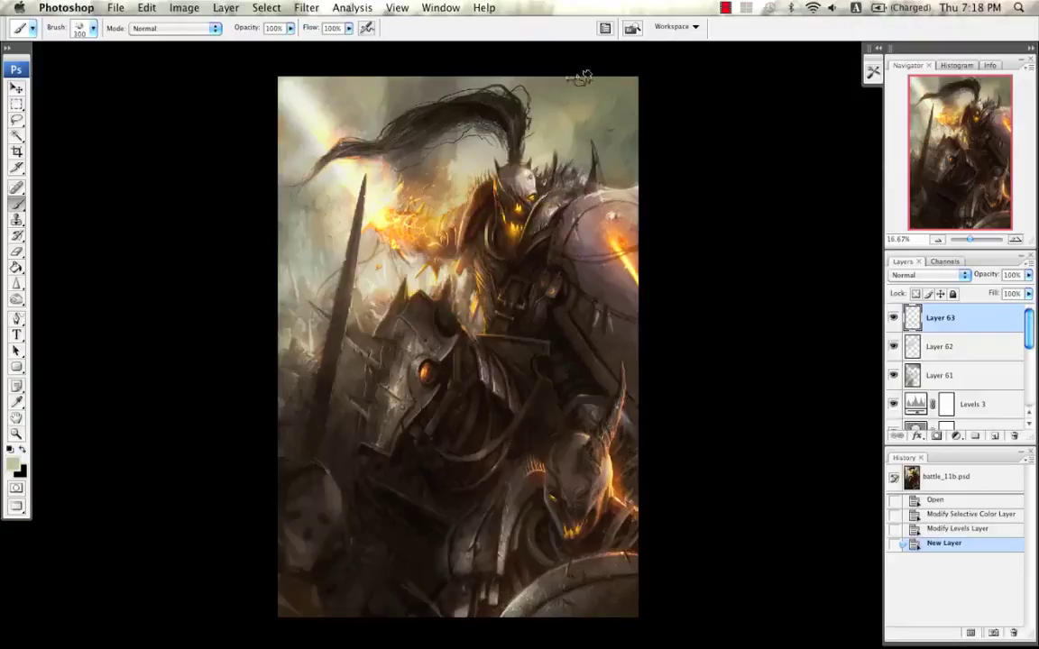
Step: Try pale green cloud strokes on the sky beside the plume with a textured brush enlarged to 600 px
drag(584, 79, 549, 109)
key(super+z)
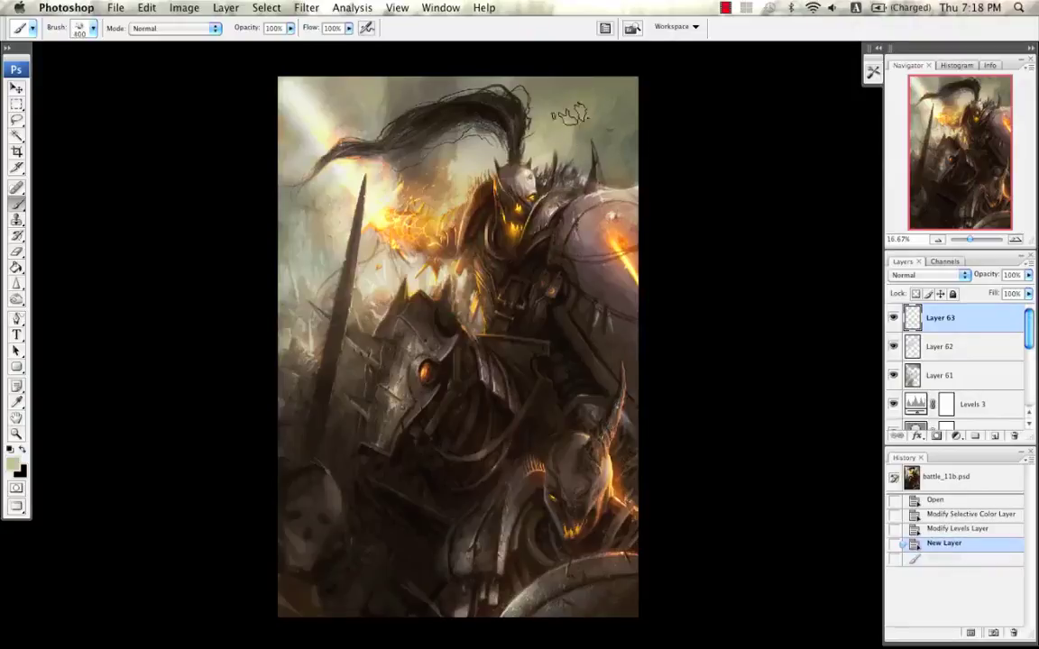
key(bracketright)
key(bracketright)
key(bracketright)
mouse_move(599, 78)
mouse_down()
mouse_move(584, 108)
mouse_move(591, 138)
mouse_up()
key(super+z)
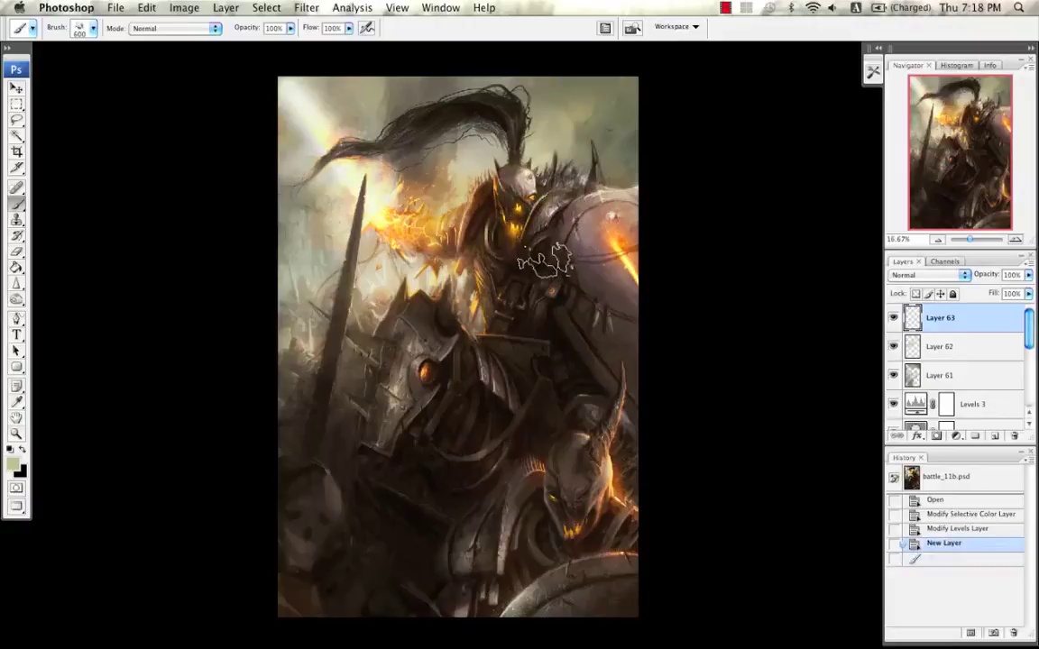
key(super+alt+z)
key(super+shift+z)
Step: Pick the 400 px textured brush preset and try a stroke on the sky at 500 px
right_click(542, 245)
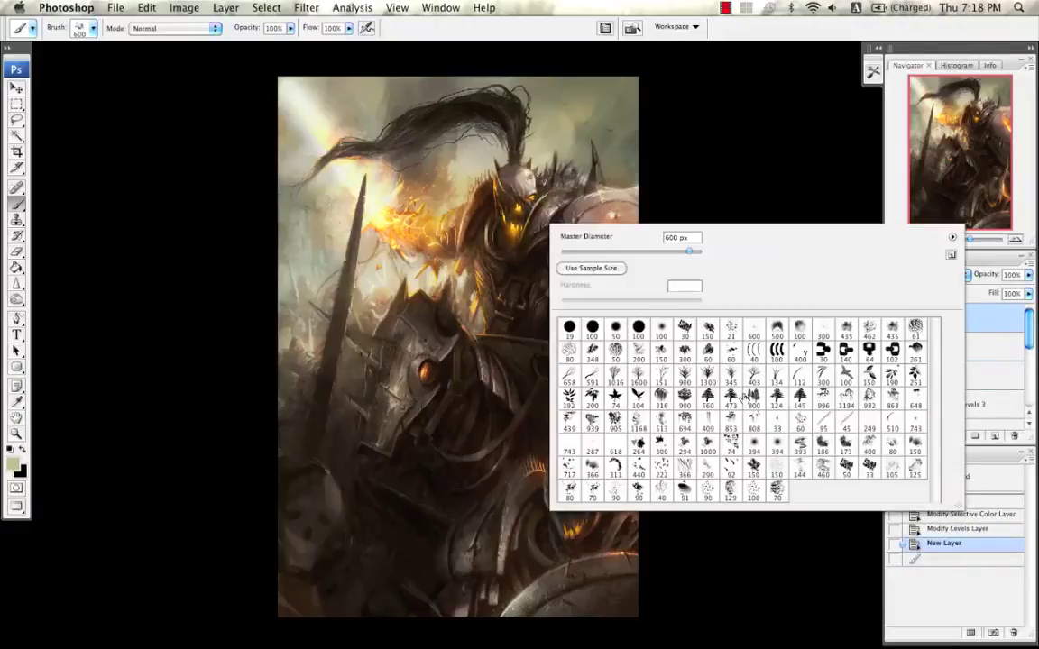
double_click(865, 440)
mouse_move(586, 87)
mouse_down()
mouse_move(545, 91)
mouse_move(556, 117)
mouse_move(546, 147)
mouse_up()
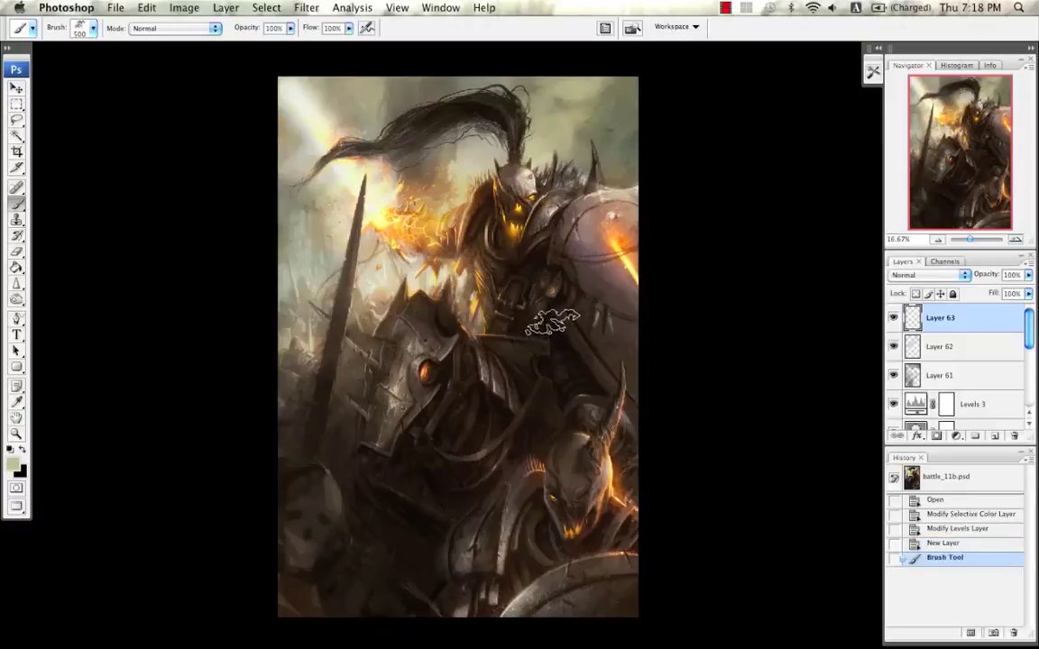
key(super+z)
Step: Flip the canvas horizontally and dab pale green texture on the sky above the rider's shoulder with a 200 px brush
key(super+f)
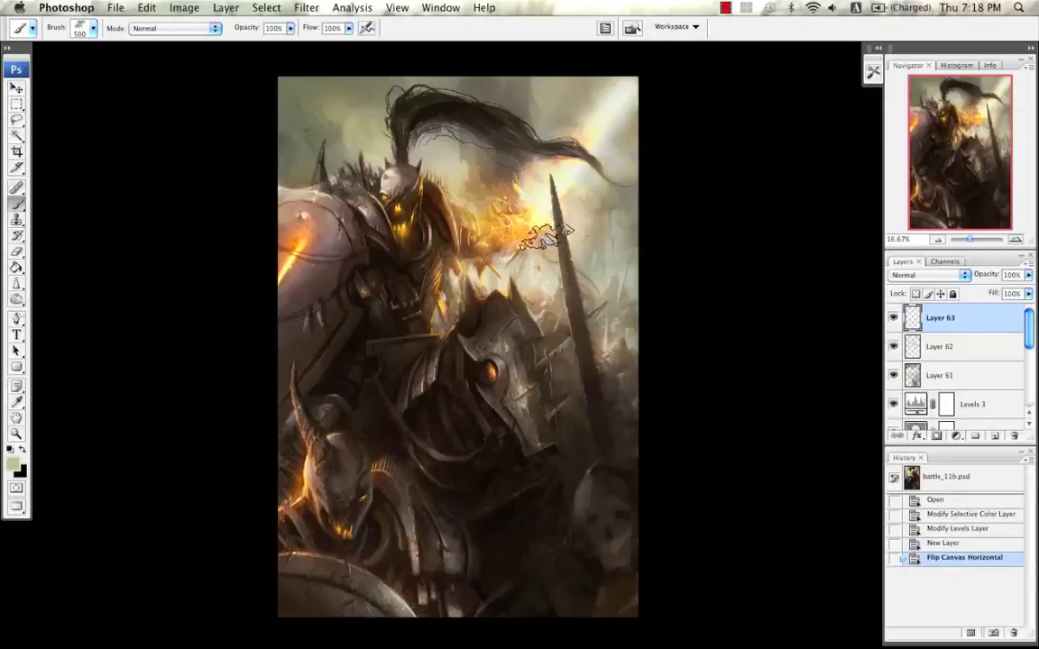
key([)
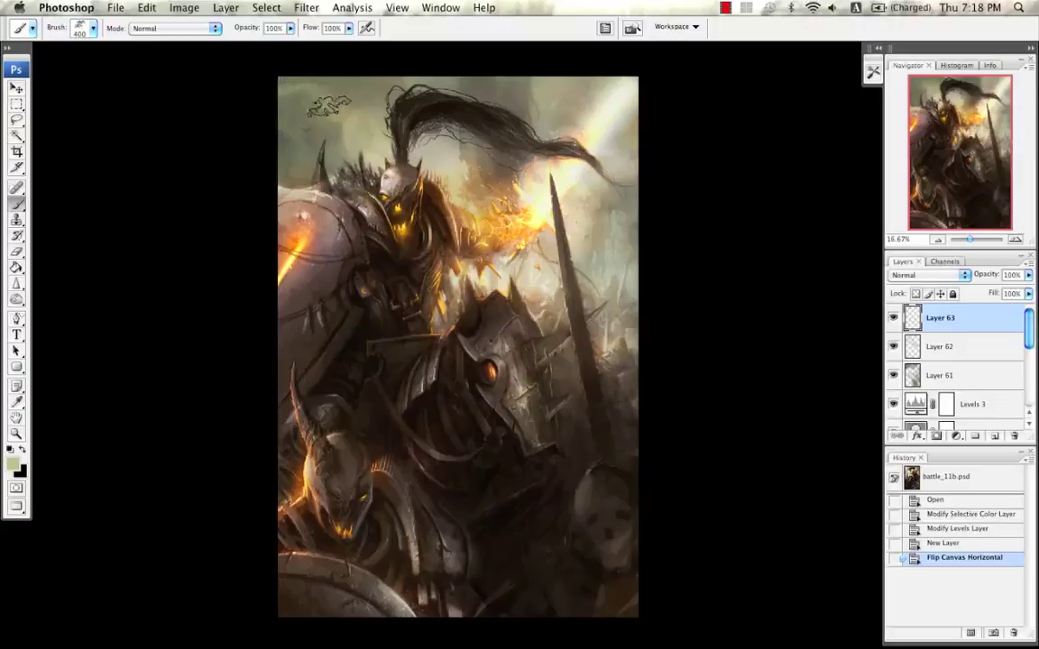
click(311, 100)
key(super+z)
key([)
key([)
key([)
click(342, 121)
click(342, 122)
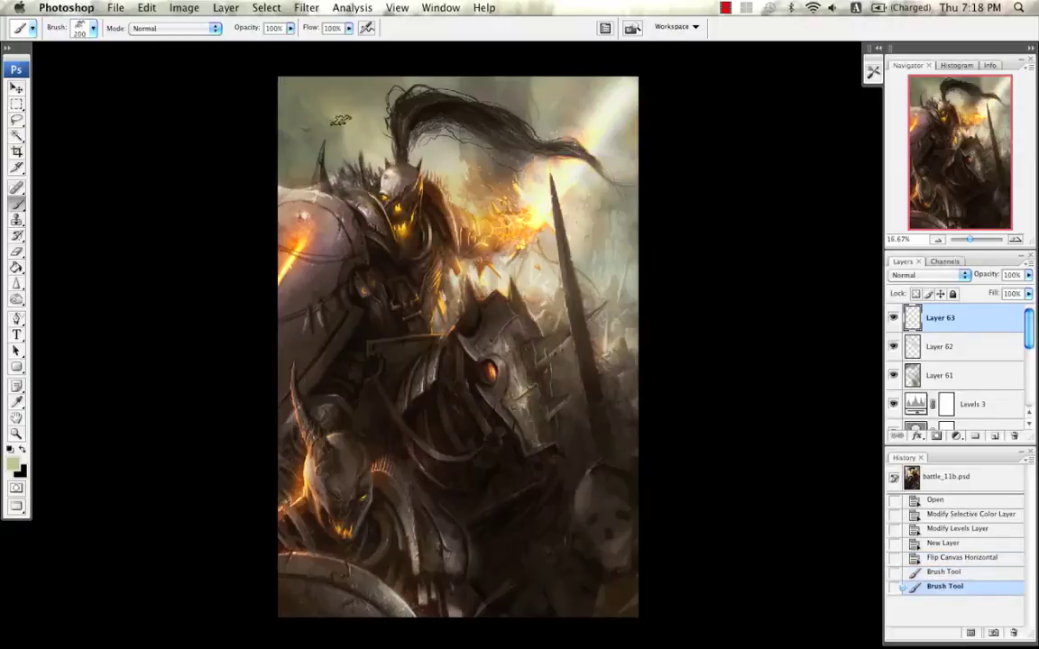
click(353, 95)
Step: Try broader pale green dabs on the sky beside the rider's plume with a 400 px brush
key(])
key(])
key(])
click(358, 94)
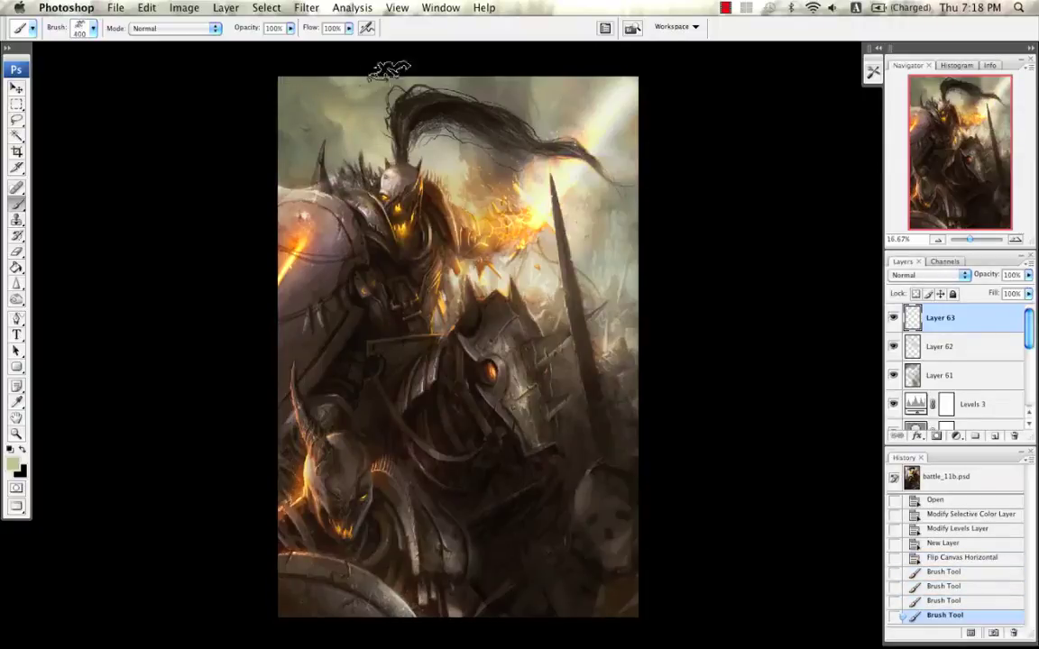
click(389, 72)
click(331, 88)
Step: Try 500 px dabs of a sampled darker olive on the sky and undo the last five strokes
alt+click(358, 101)
key(])
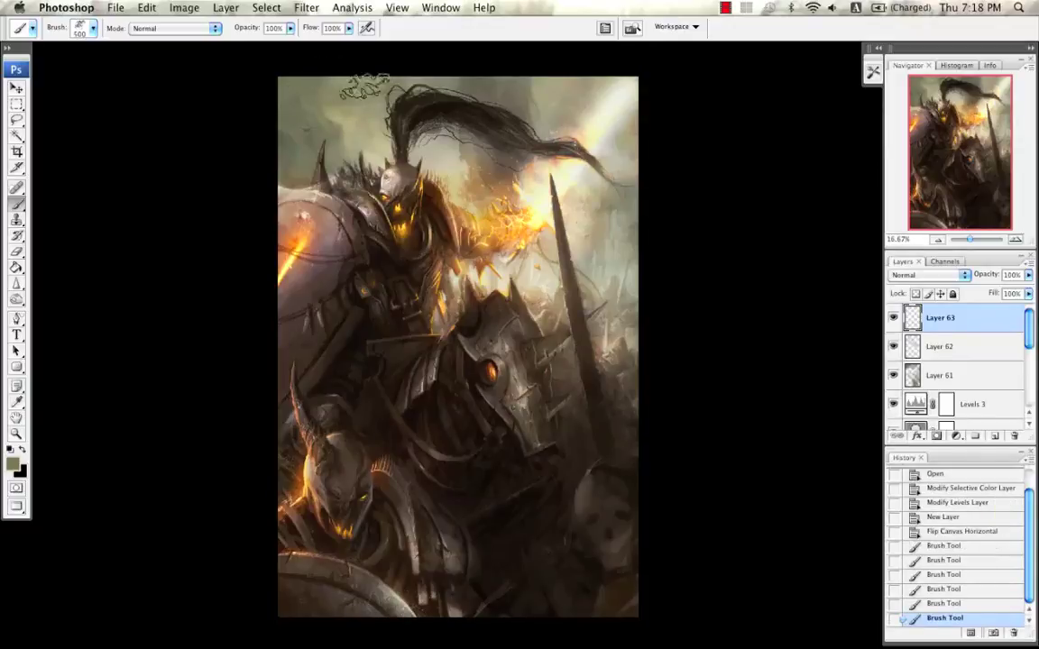
click(366, 85)
click(368, 92)
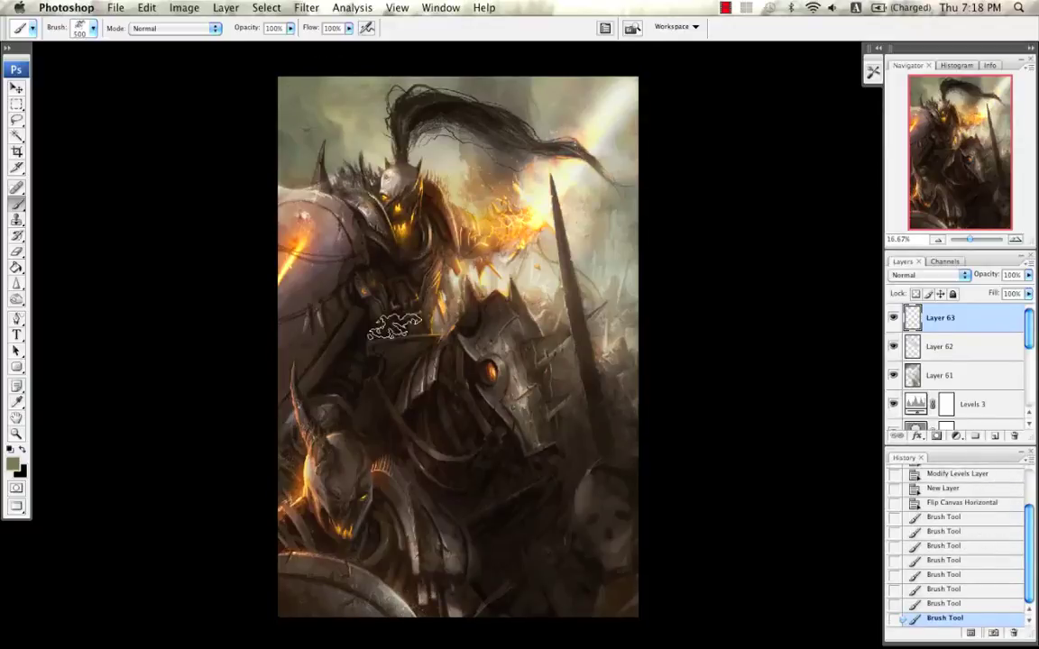
key(ctrl+alt+z)
key(ctrl+alt+z)
key(ctrl+alt+z)
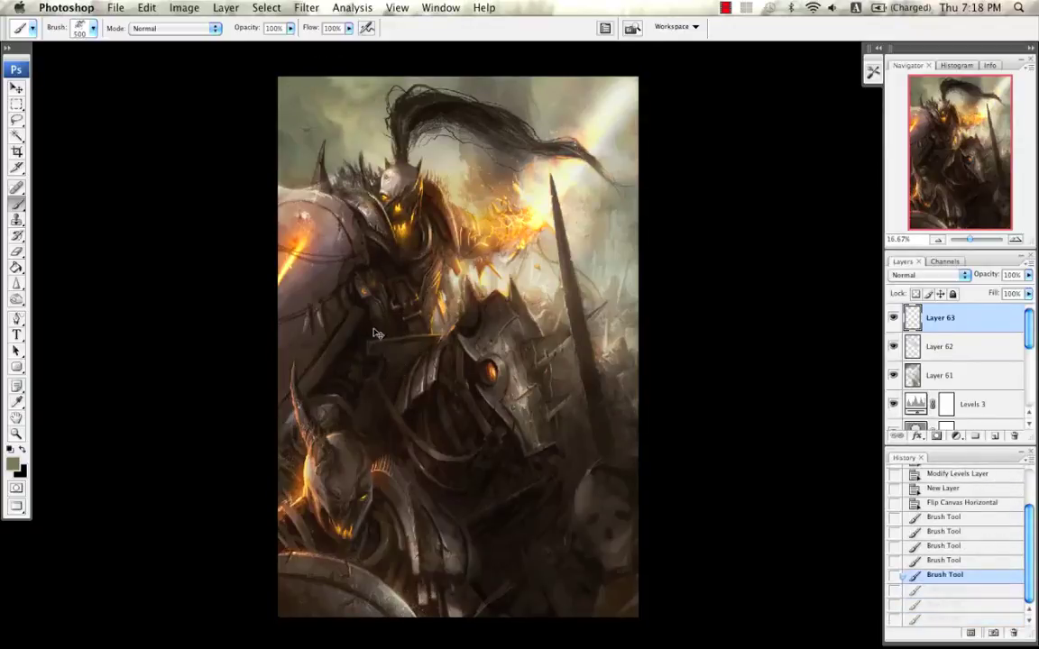
key(ctrl+alt+z)
key(ctrl+alt+z)
Step: Try a 250 px textured brush on the sky, then switch to the 150 px textured brush preset
right_click(326, 228)
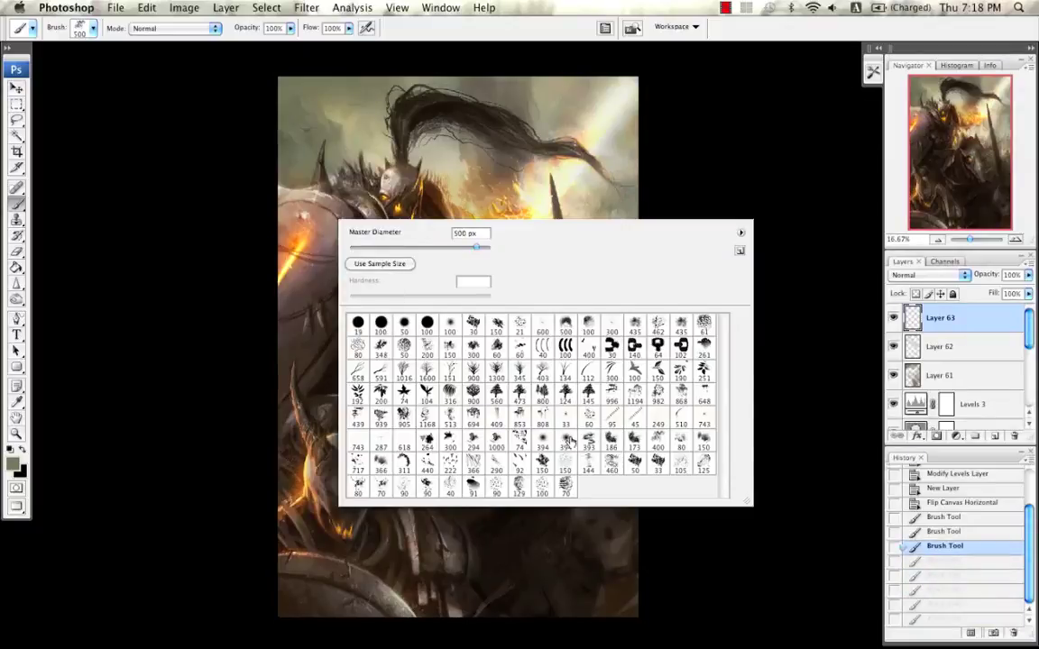
double_click(547, 463)
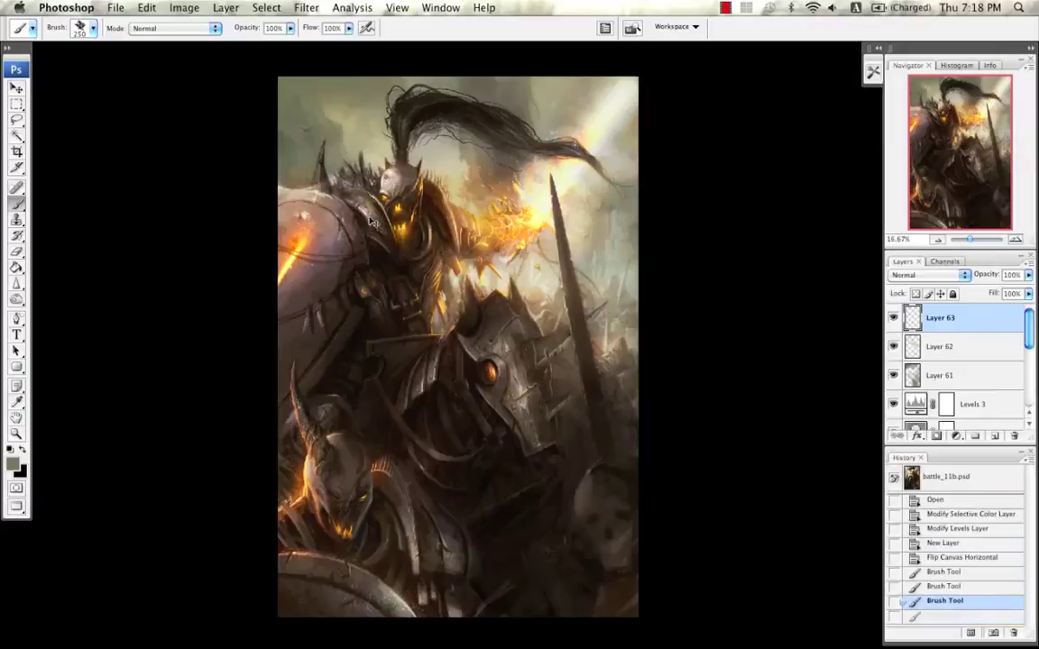
right_click(372, 224)
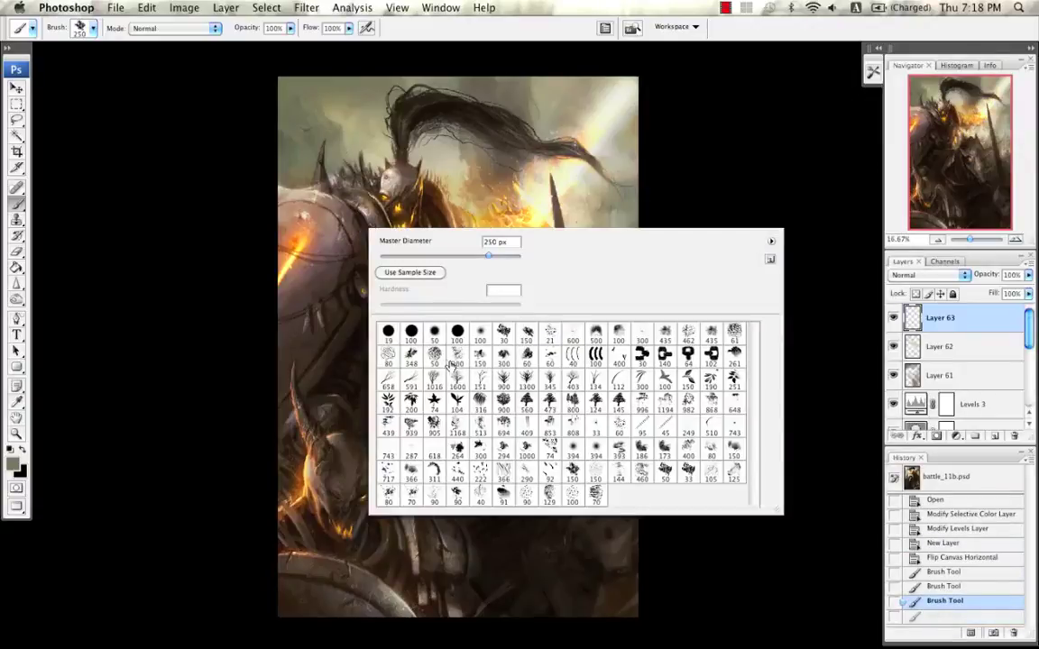
double_click(530, 340)
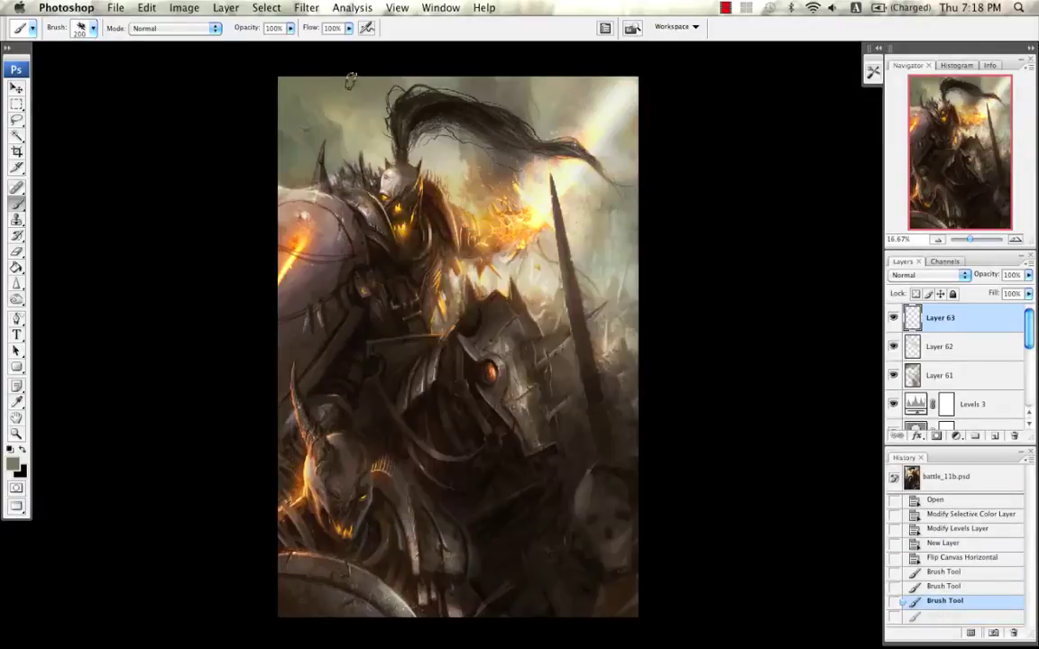
Step: Paint sampled sky tones along the canvas's upper edge beside the plume with the textured brush, starting at 200 px
alt+click(358, 127)
mouse_move(357, 88)
mouse_down()
mouse_move(332, 71)
mouse_move(350, 115)
mouse_move(362, 69)
mouse_move(385, 88)
mouse_up()
mouse_move(323, 72)
mouse_down()
mouse_move(368, 105)
mouse_move(288, 83)
mouse_up()
alt+click(310, 81)
alt+click(309, 82)
key(bracketleft)
mouse_move(290, 72)
mouse_down()
mouse_move(322, 76)
mouse_move(326, 88)
mouse_up()
mouse_move(325, 83)
mouse_down()
mouse_move(360, 84)
mouse_move(323, 94)
mouse_up()
Step: Refine the sky around the plume with sampled tones, reducing the textured brush to 100 px and 70 px
alt+click(358, 88)
key(bracketleft)
key(bracketleft)
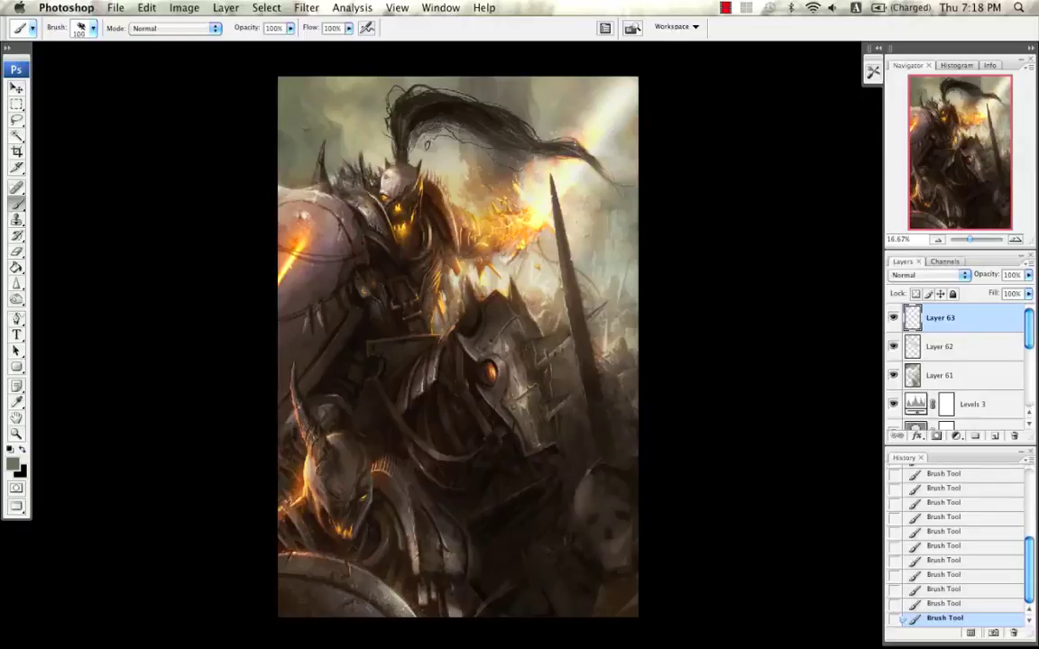
key(bracketleft)
key(bracketleft)
key(bracketleft)
alt+click(403, 146)
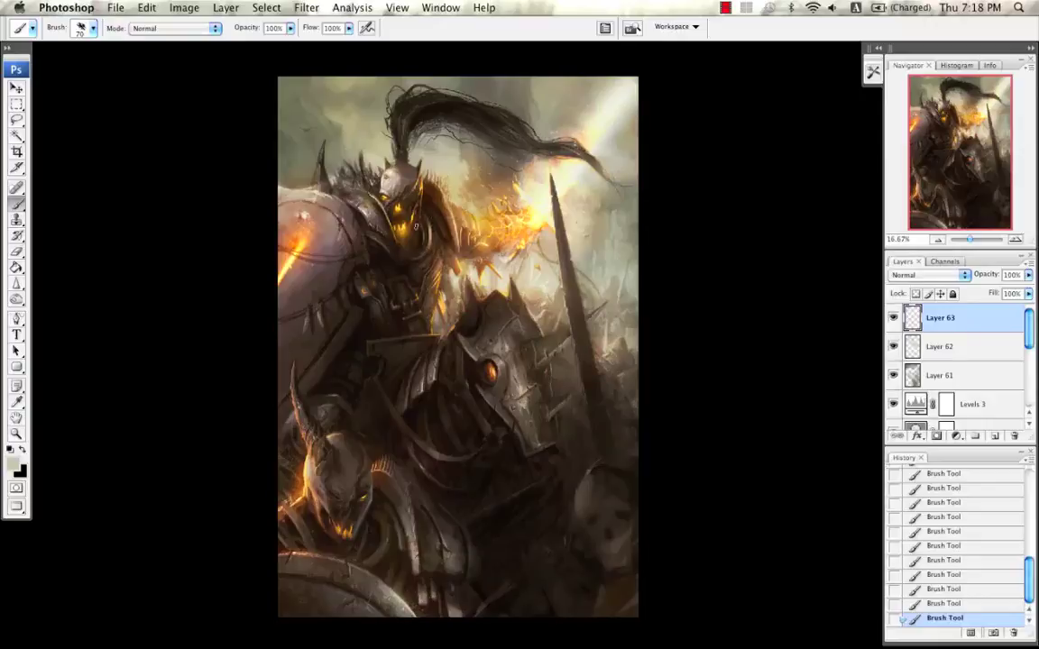
Step: Undo the last stroke and dab tiny dark specks into the sky above the rider's shoulder with a 9 px brush
alt+click(313, 122)
key(super+z)
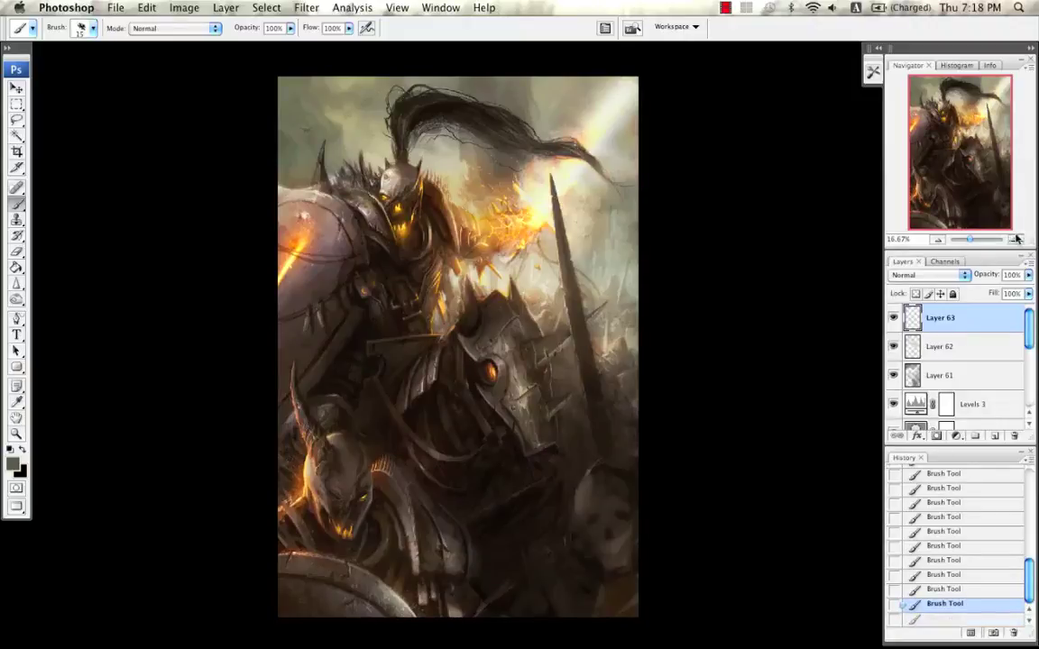
click(1015, 238)
click(1015, 239)
drag(449, 155, 584, 424)
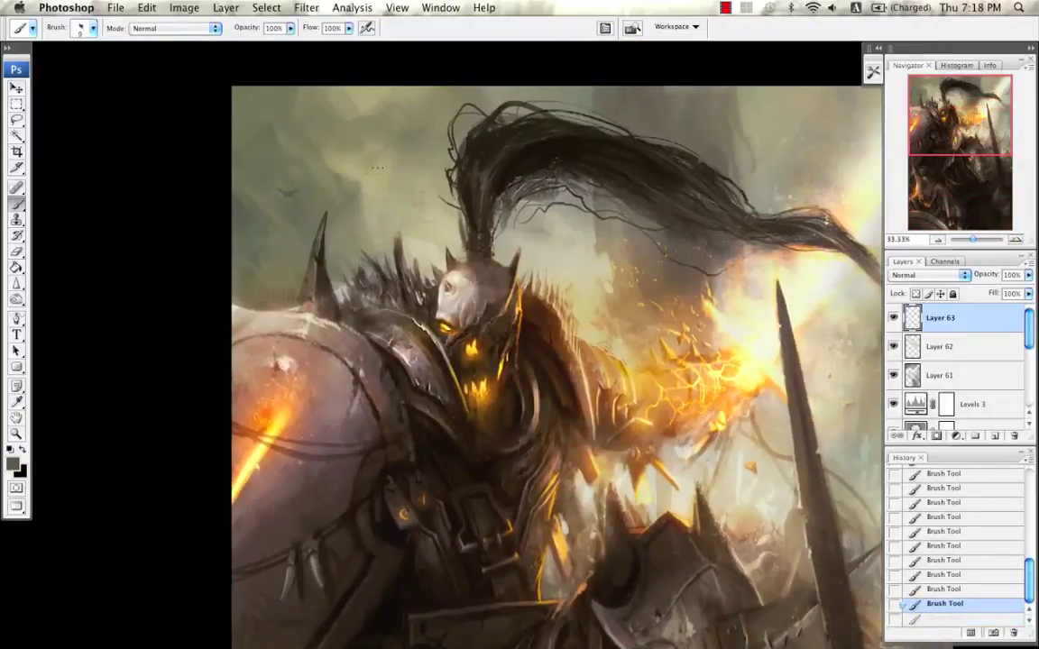
drag(371, 164, 369, 158)
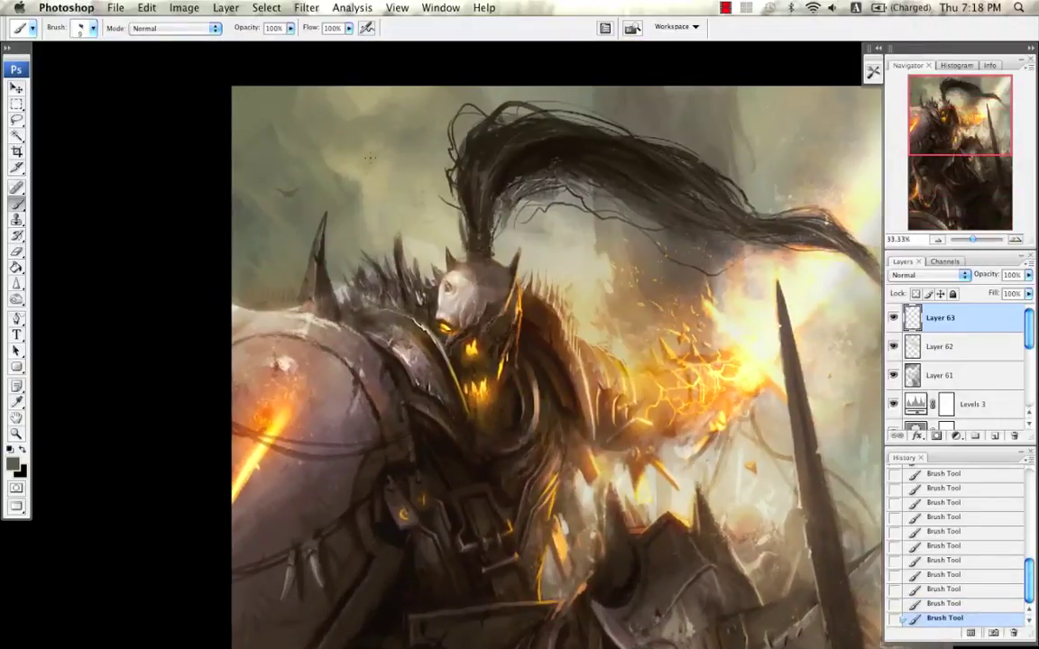
Step: Paint sampled sky tones on Layer 63 beside the shoulder spike, enlarging the textured brush to 70 px
click(924, 367)
click(926, 321)
alt+click(341, 213)
key(bracketright)
key(bracketright)
mouse_move(342, 233)
mouse_down()
mouse_move(339, 252)
mouse_move(345, 229)
mouse_up()
mouse_move(345, 228)
mouse_down()
mouse_move(339, 247)
mouse_move(346, 200)
mouse_up()
alt+click(379, 204)
key(bracketright)
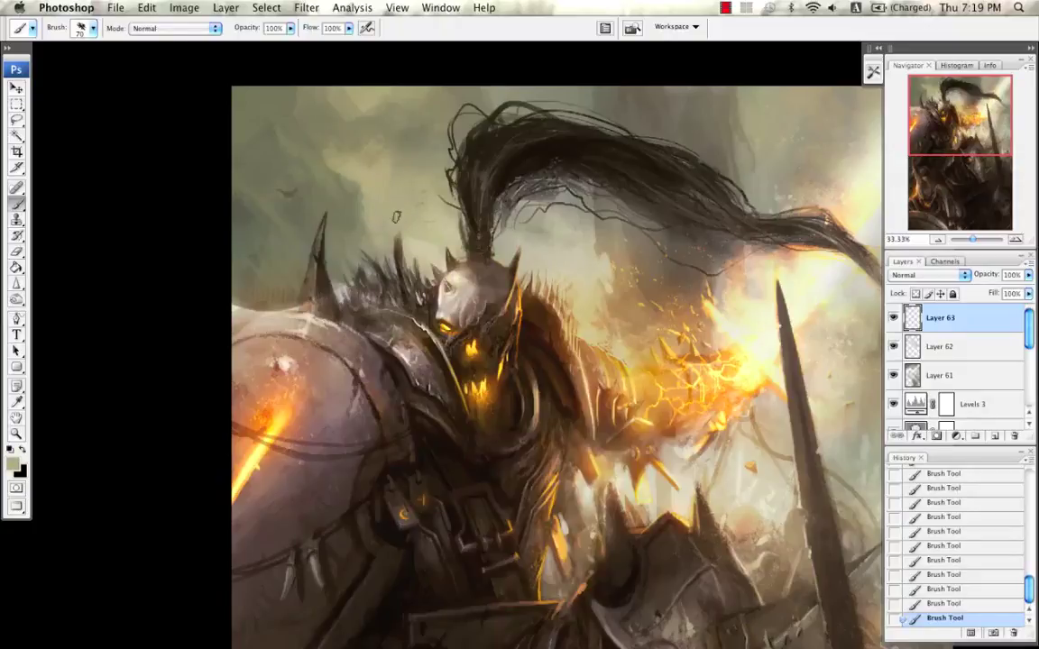
Step: Add small dark bird specks to the sky beside the plume with a sampled dark tone and an 8 px round brush
alt+click(290, 197)
right_click(334, 229)
double_click(407, 341)
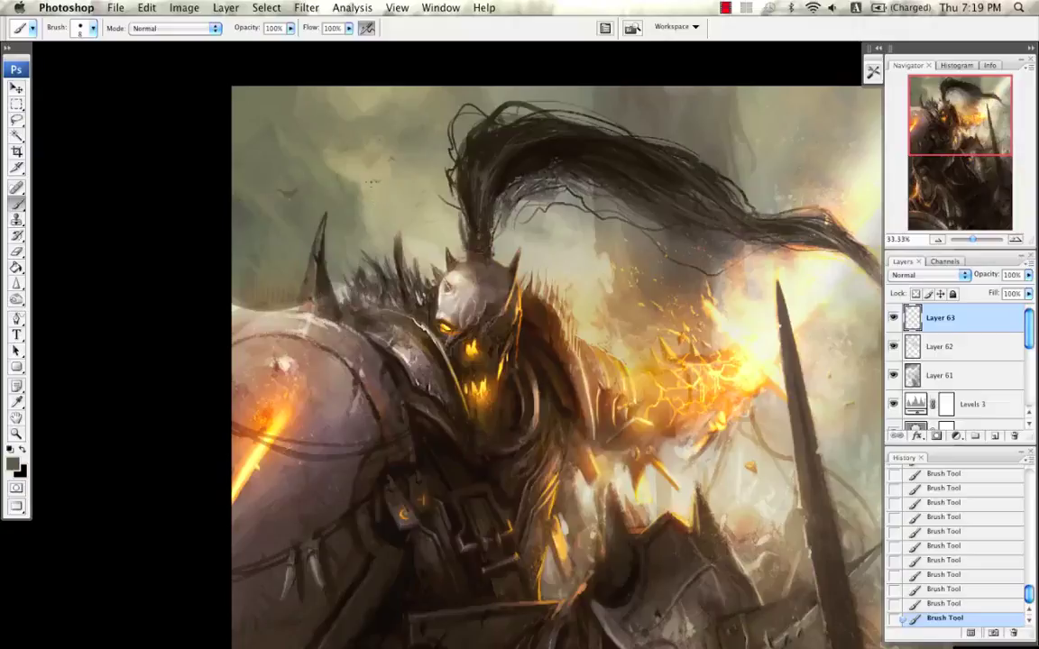
Step: Paint over the sky beside the plume with sampled pale tones and a 90 px streak brush, undoing the last three strokes
alt+click(329, 161)
right_click(382, 110)
double_click(608, 298)
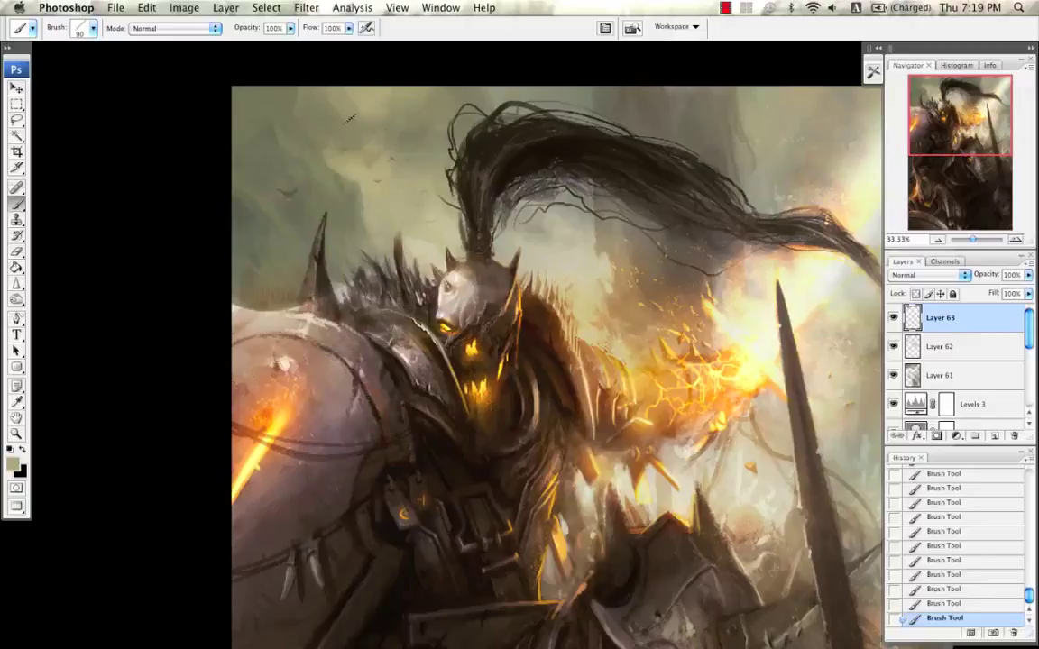
alt+click(321, 90)
alt+click(430, 255)
key(ctrl+alt+z)
key(ctrl+alt+z)
key(ctrl+alt+z)
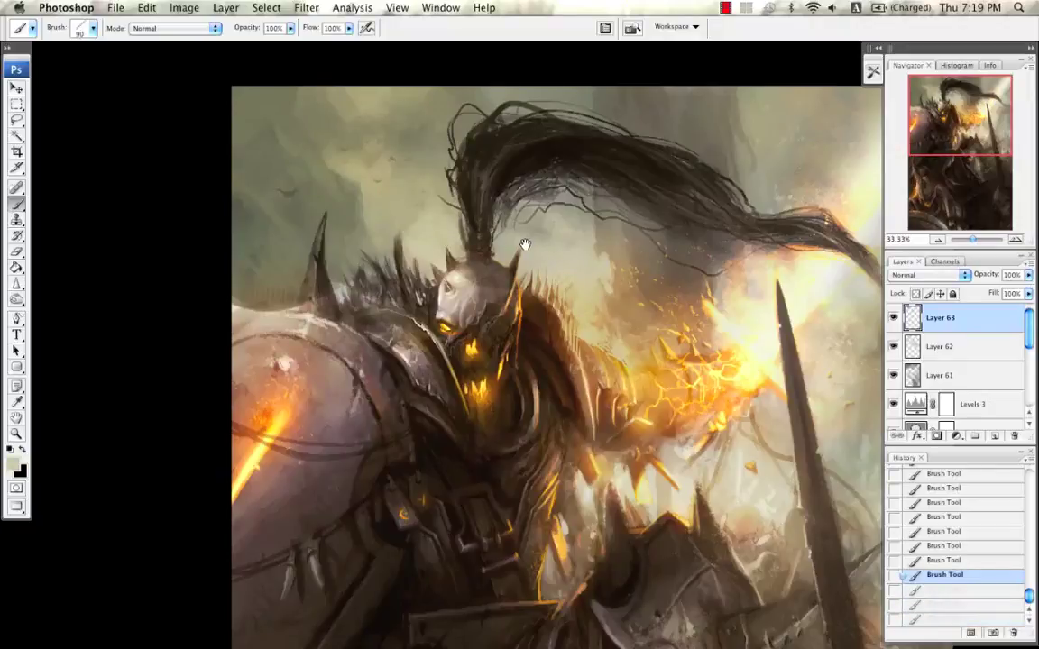
Step: Pick the 19 px hard round brush preset and make Layer 61 active
drag(525, 244, 549, 227)
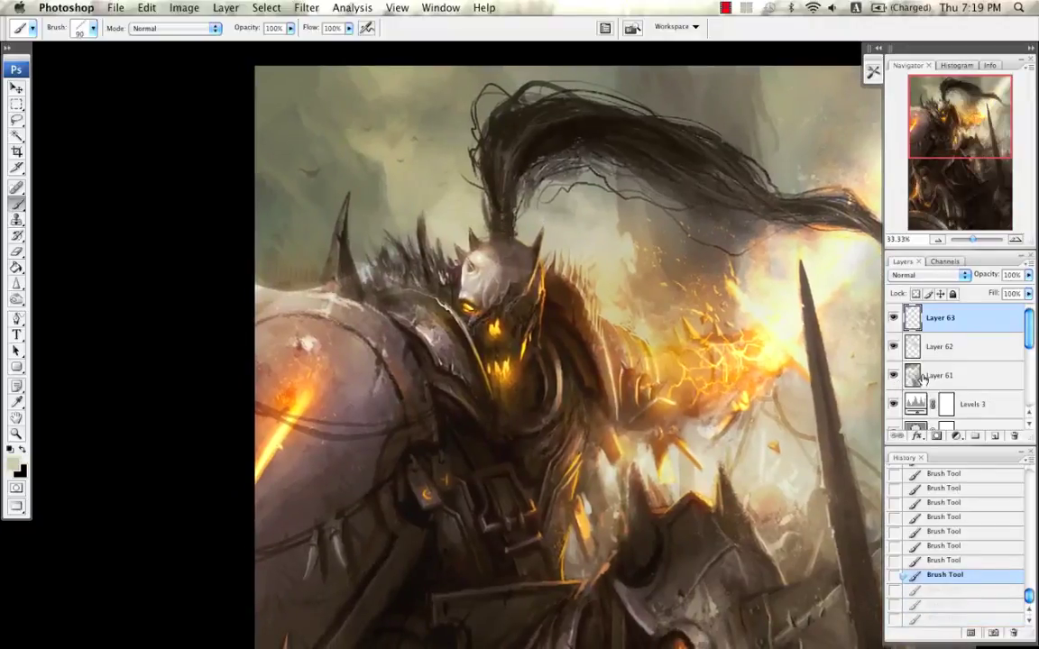
click(938, 375)
click(940, 317)
right_click(437, 335)
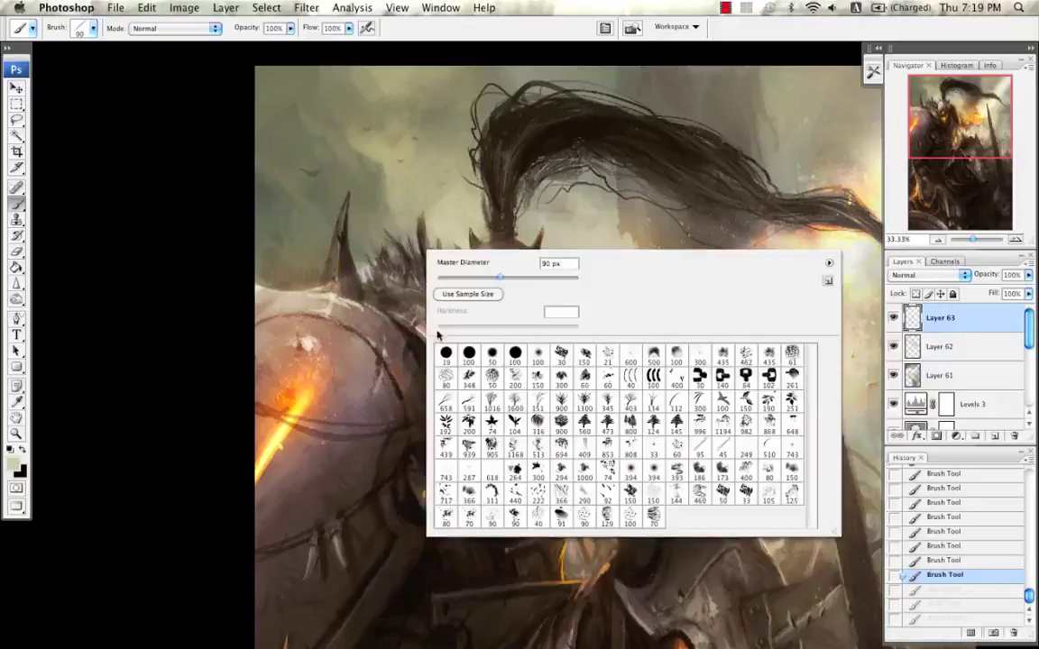
double_click(446, 352)
click(937, 365)
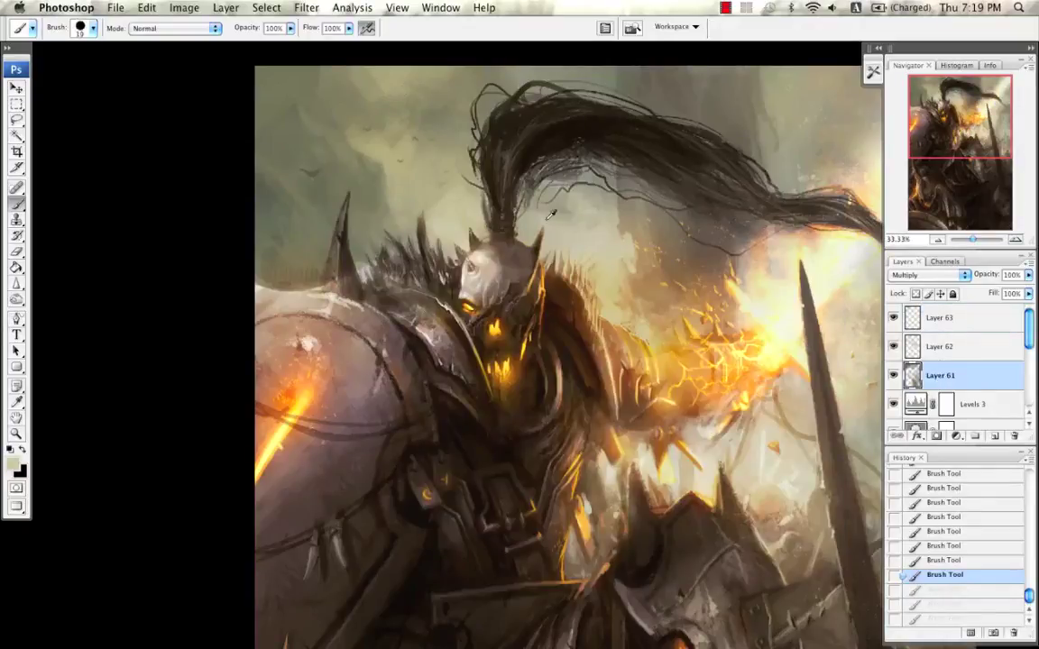
Step: Darken the area around the shoulder spike on Layer 61 with a sampled olive, enlarging the round brush to 60 px
alt+click(442, 152)
drag(362, 269, 369, 274)
key(])
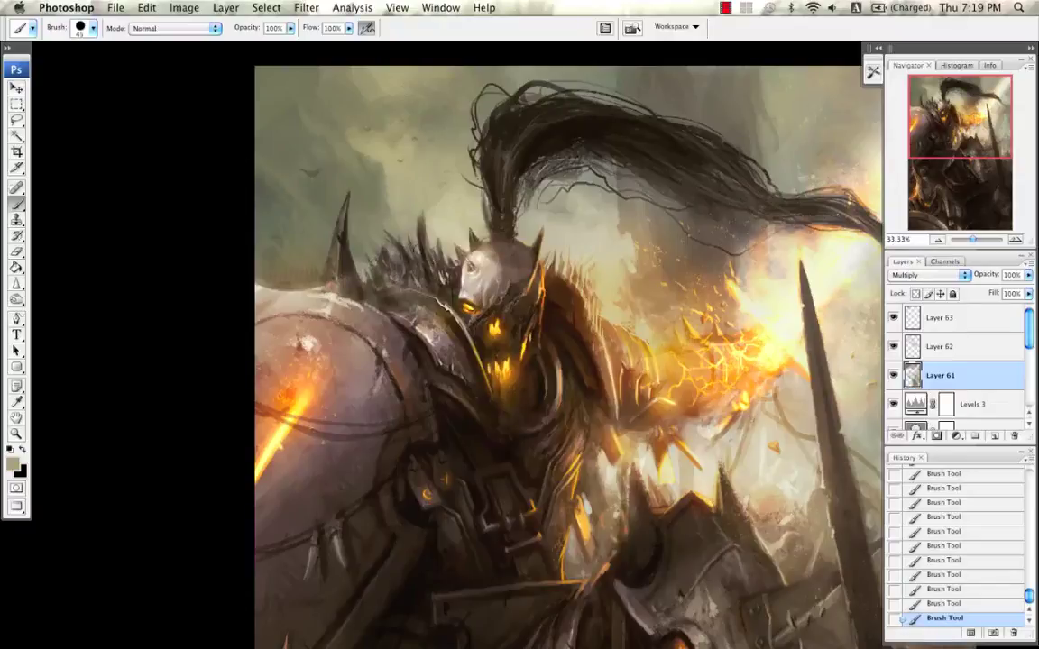
key(])
key(])
Step: Retouch the sky along the shoulder armour's upper edge on Layer 63 with sampled tones, reducing the brush from 70 to 10 px
click(935, 317)
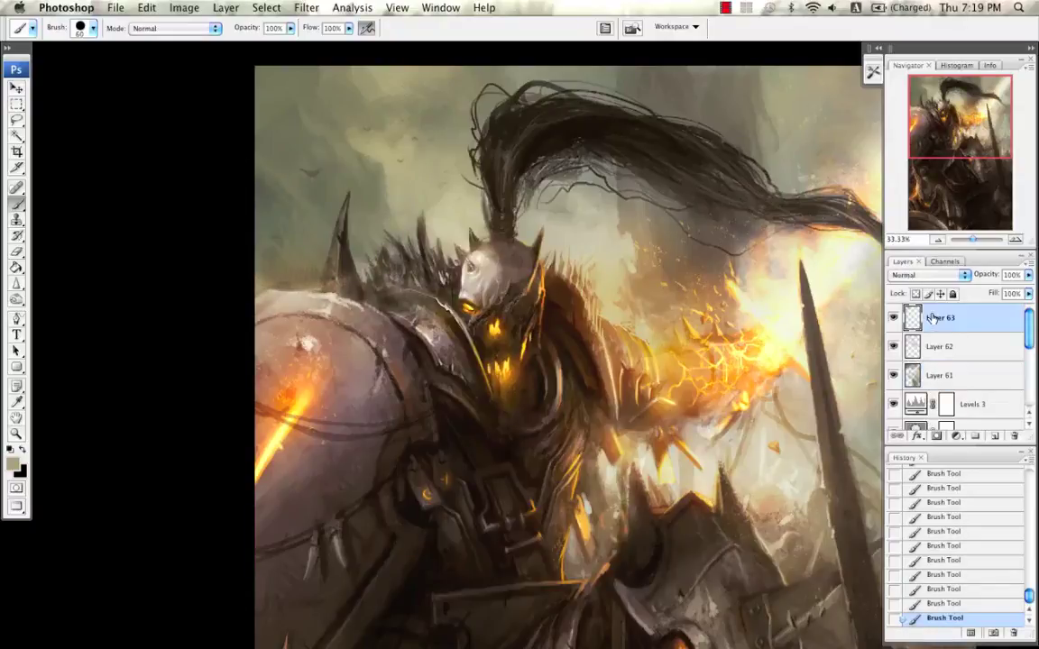
alt+click(263, 268)
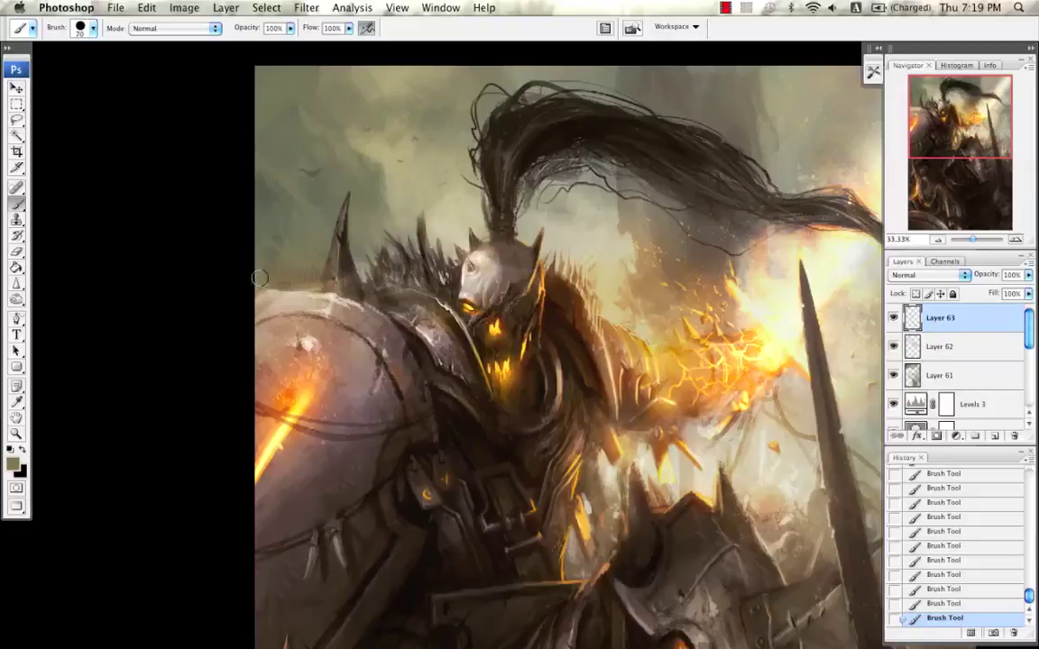
alt+click(305, 297)
key(bracketleft)
key(bracketleft)
key(bracketleft)
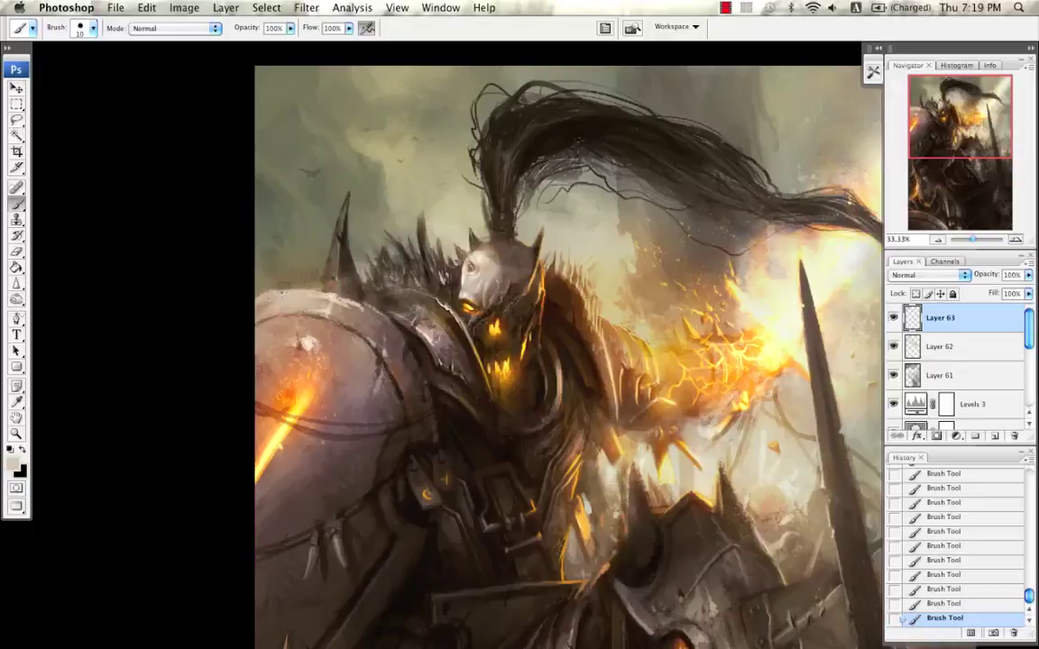
Step: Touch up the base of the shoulder spike with sampled tones and a 15 px round brush
alt+click(244, 263)
alt+click(354, 268)
key(alt+shift+bracketleft)
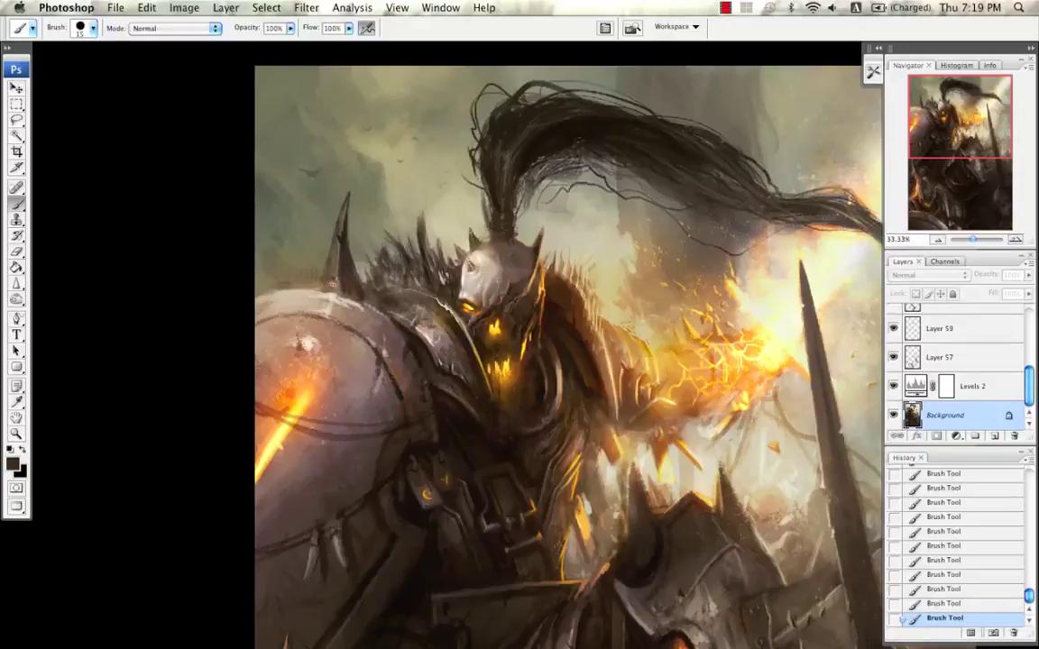
Step: Undo the last two brush strokes and make Layer 63 active again
alt+click(303, 253)
key(alt+super+z)
key(alt+super+z)
drag(1029, 380, 1029, 322)
click(953, 330)
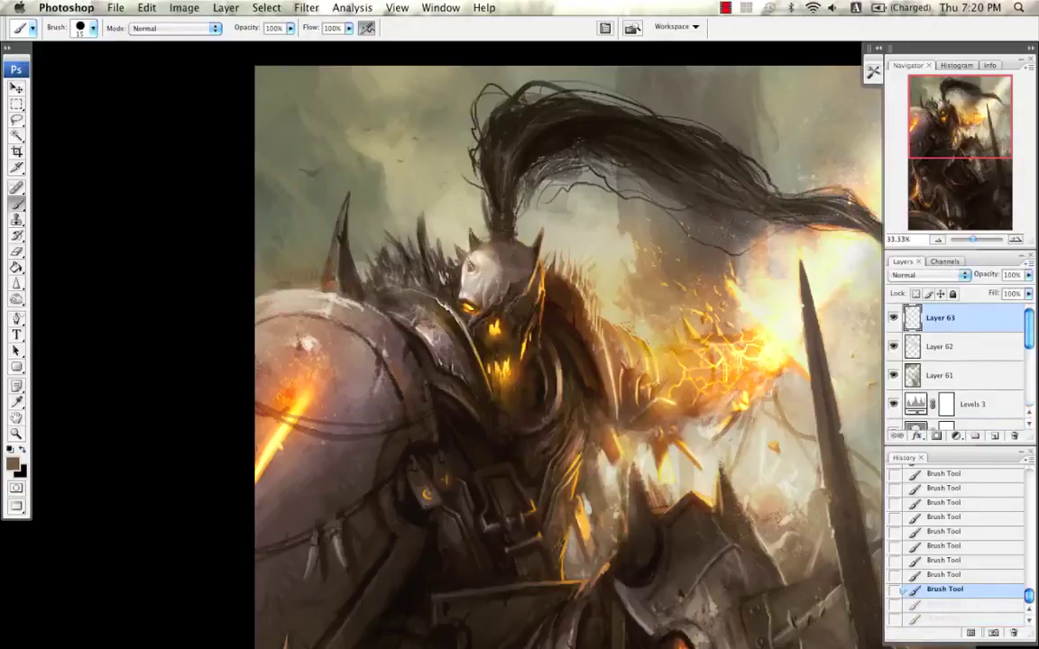
Step: Repaint the shoulder spike and its edges with sampled sky and dark brown tones, using 15 px and 10 px brush sizes
key(ctrl+shift+z)
key(ctrl+shift+z)
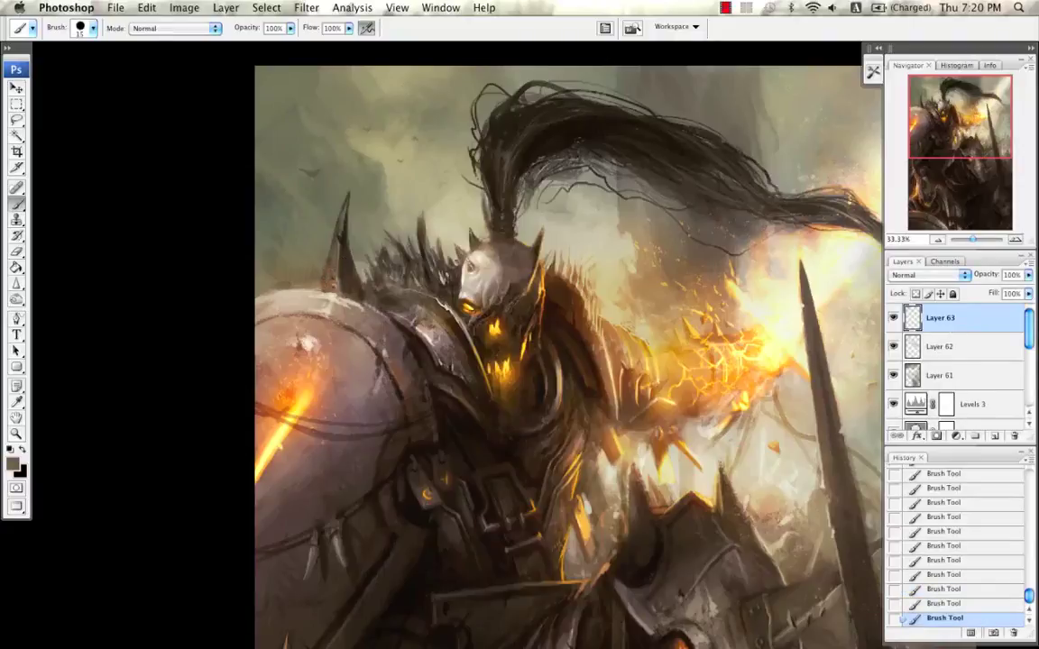
key(bracketright)
alt+click(323, 236)
alt+click(329, 249)
key(bracketleft)
Step: Toggle Layer 61's visibility to compare the upper part of the painting with and without its darkening
scroll(505, 228, right, 10)
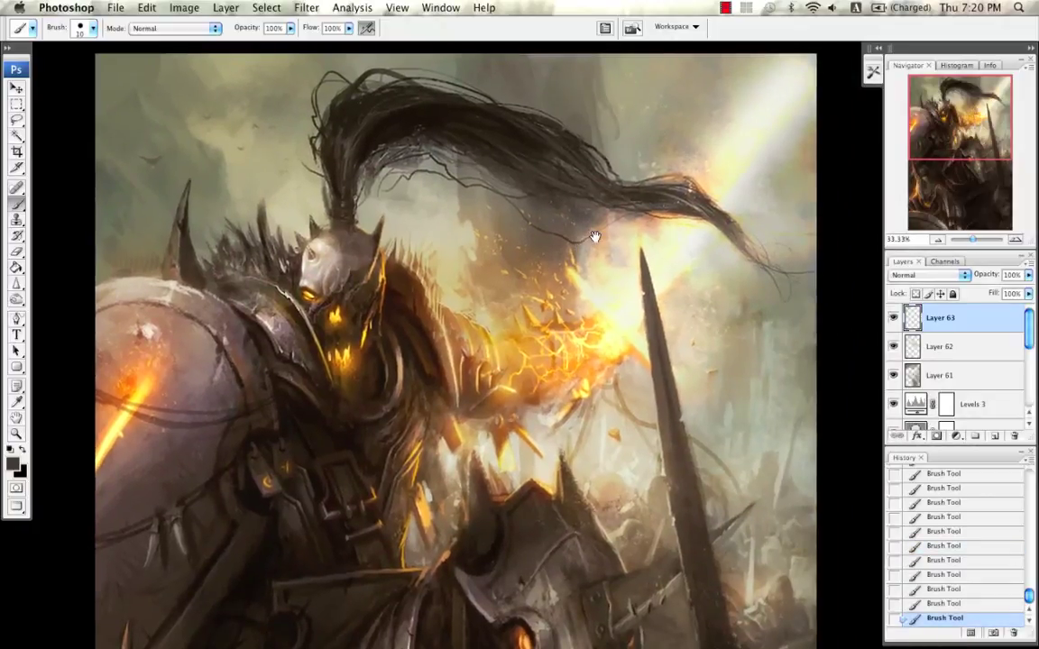
drag(594, 236, 590, 225)
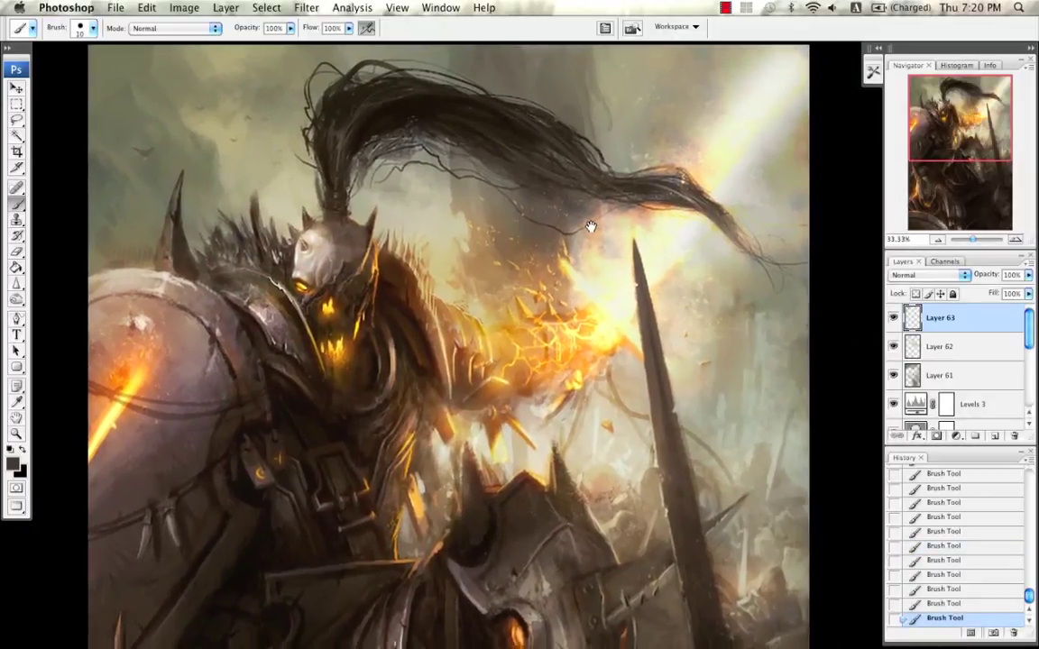
click(910, 375)
click(893, 375)
click(893, 375)
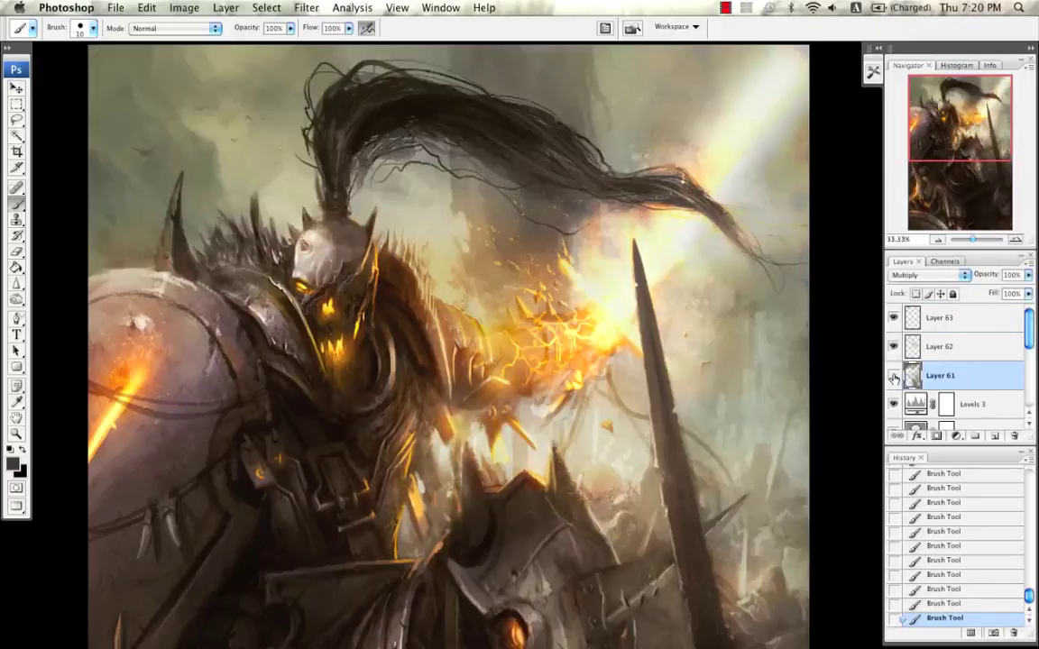
click(893, 375)
click(893, 375)
Step: Pick the 100 px soft round brush preset and enlarge it beyond 150 px
drag(773, 333, 688, 357)
right_click(688, 363)
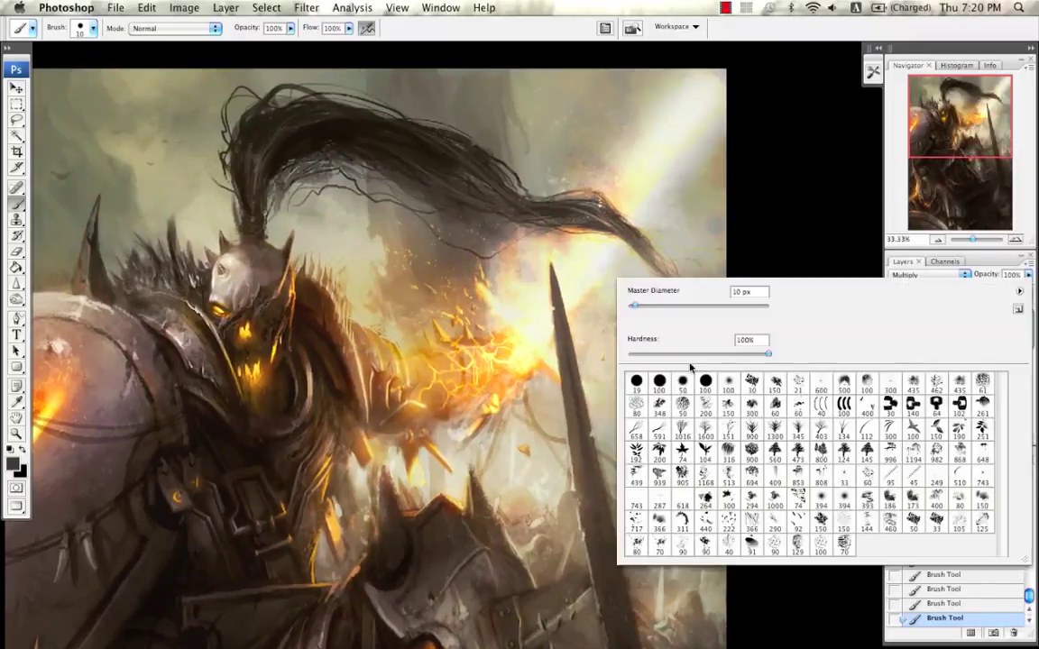
double_click(731, 386)
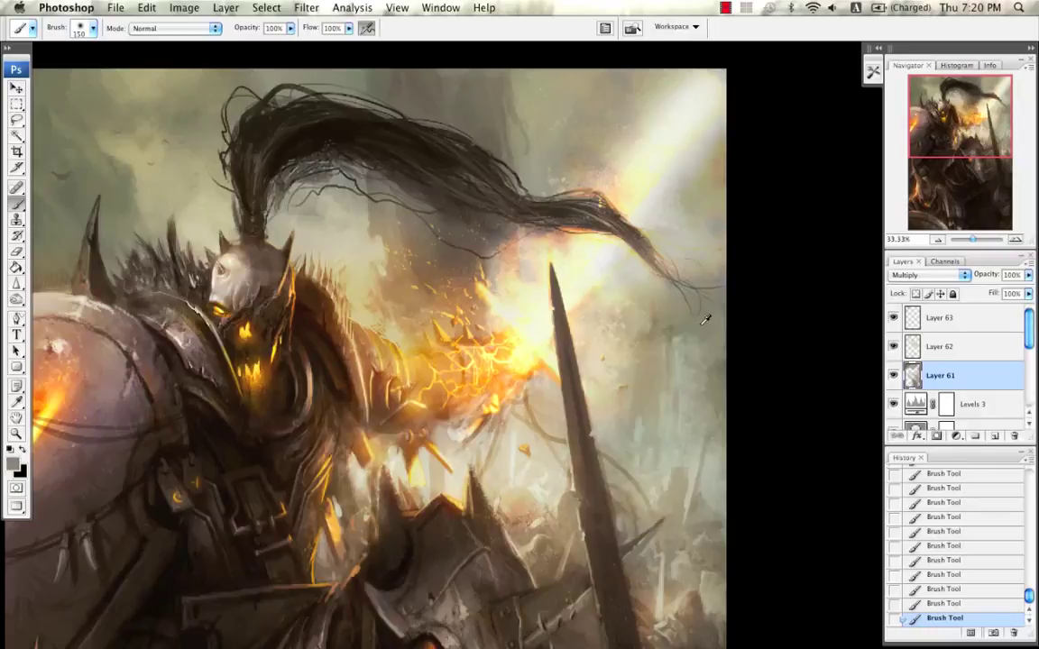
key(bracketright)
key(bracketright)
key(bracketright)
key(bracketright)
key(bracketright)
Step: Try toning down the light beam with grey-green soft strokes on Layers 61 and 63 at up to 500 px, and undo five strokes
mouse_move(687, 162)
mouse_down()
mouse_move(632, 237)
mouse_move(641, 279)
mouse_move(710, 310)
mouse_move(725, 285)
mouse_move(679, 267)
mouse_move(691, 205)
mouse_move(803, 273)
mouse_move(699, 235)
mouse_move(696, 174)
mouse_move(719, 127)
mouse_move(679, 201)
mouse_up()
key(alt+bracketright)
key(alt+bracketright)
key(bracketright)
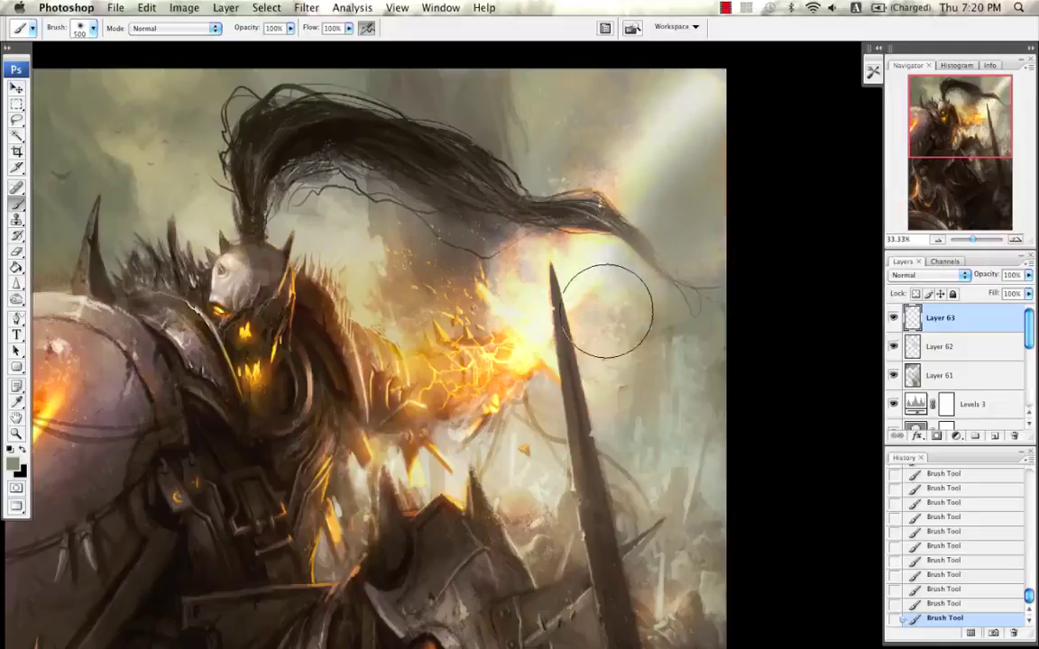
key(ctrl+alt+z)
key(ctrl+alt+z)
key(ctrl+alt+z)
key(ctrl+alt+z)
key(ctrl+alt+z)
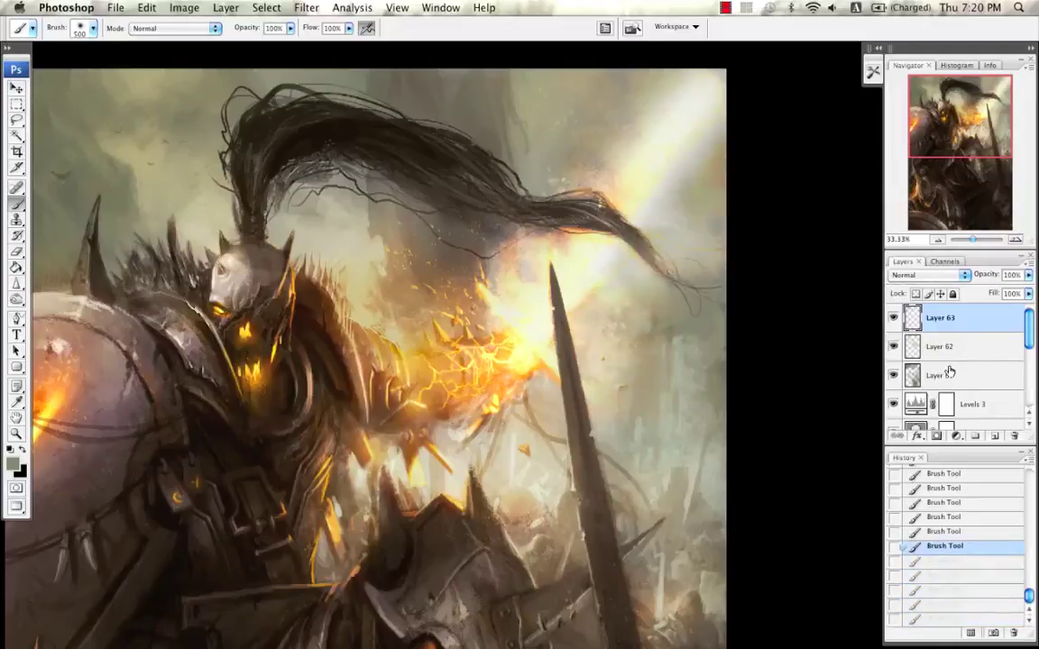
Step: Try a 500 px soft grey-green stroke over the light beam on the Overlay Layer 62 and undo it
click(948, 348)
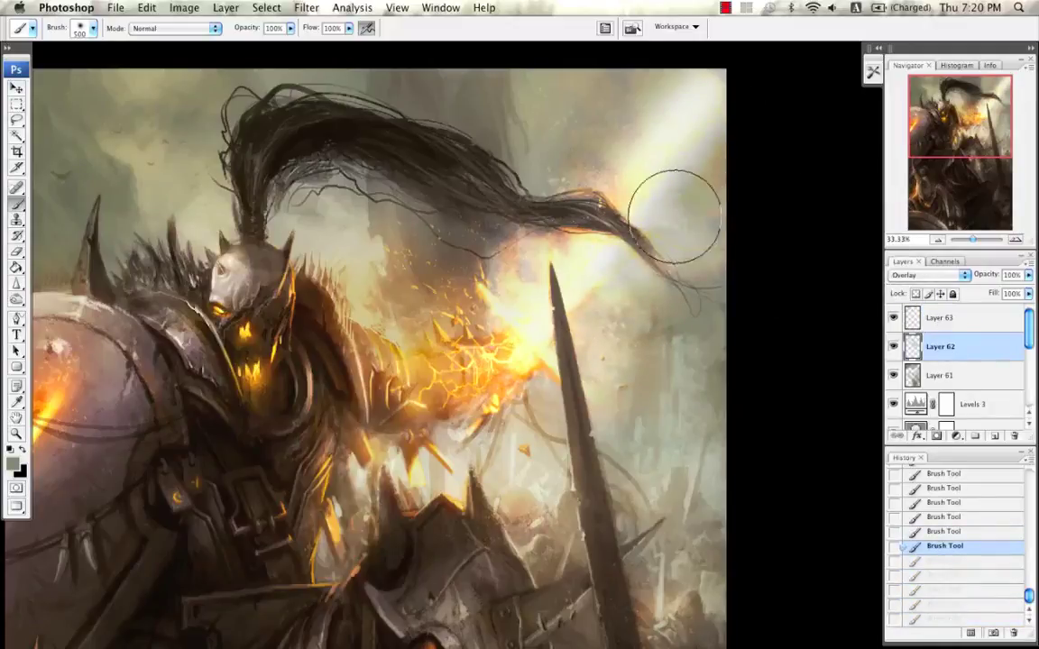
mouse_move(674, 219)
mouse_down()
mouse_move(690, 139)
mouse_move(703, 172)
mouse_move(680, 187)
mouse_move(684, 221)
mouse_up()
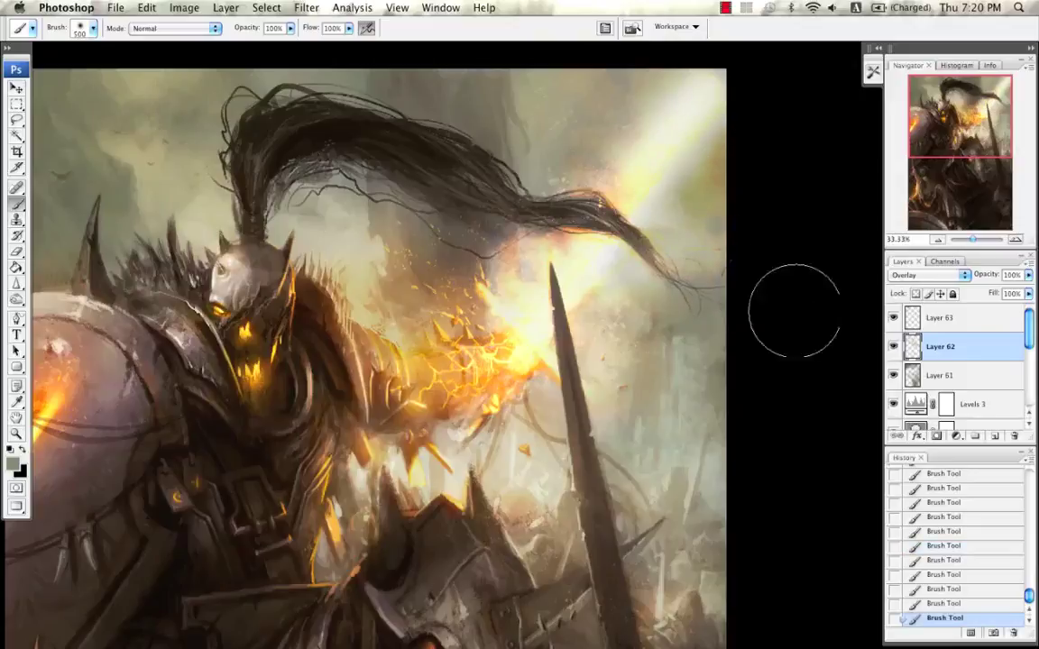
key(super+z)
Step: Darken the glow beside the blade and the upper light beam on Layer 61, reducing the soft brush from 500 to 300 px
click(944, 373)
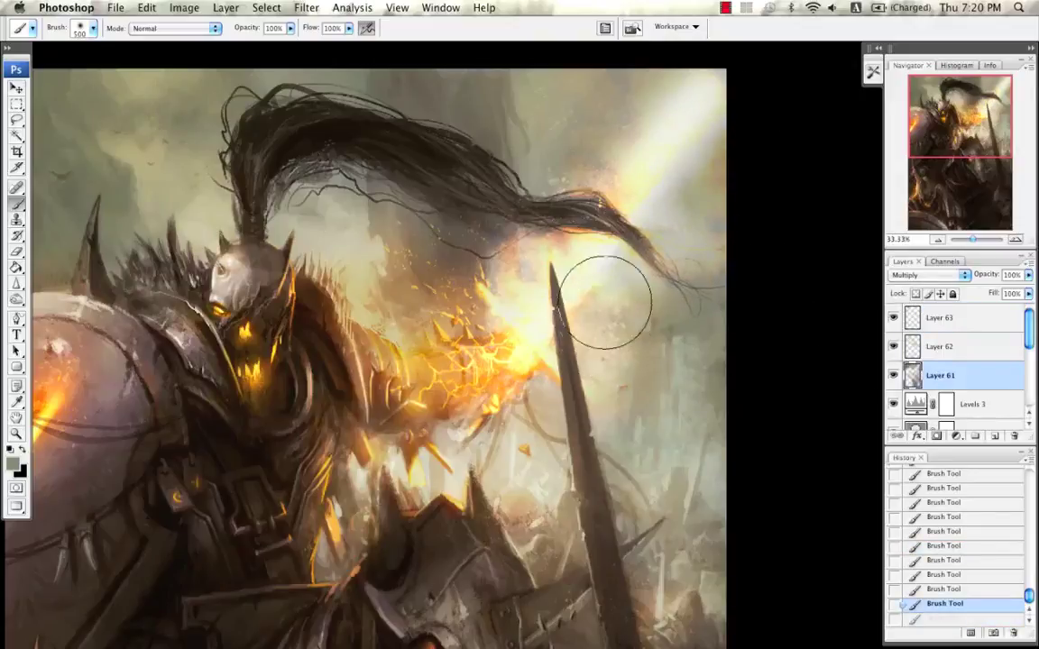
click(609, 299)
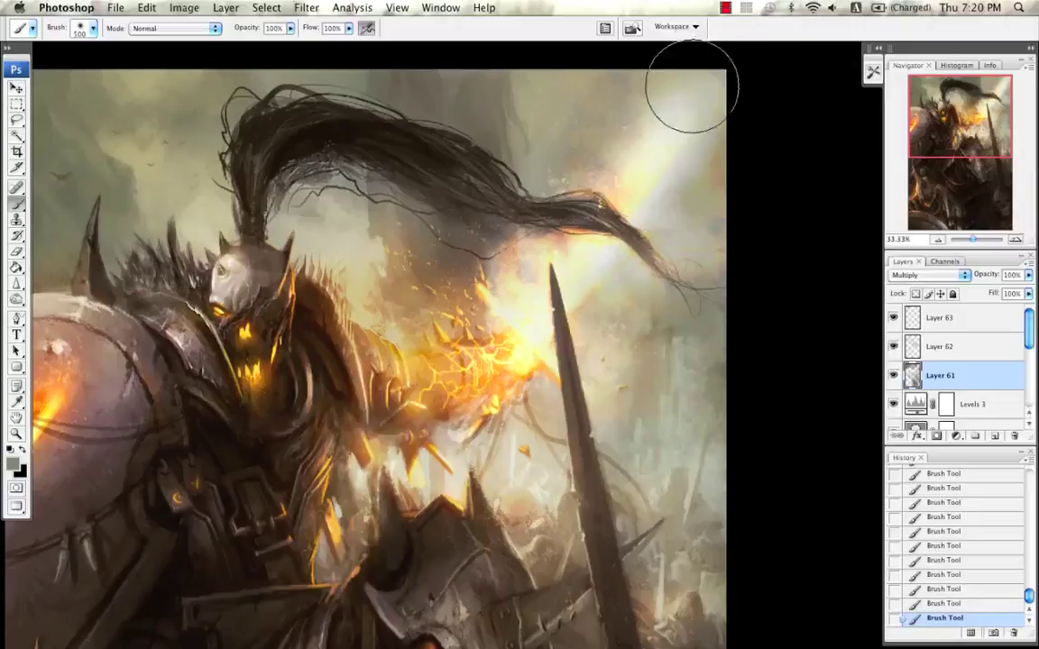
key(bracketleft)
key(bracketleft)
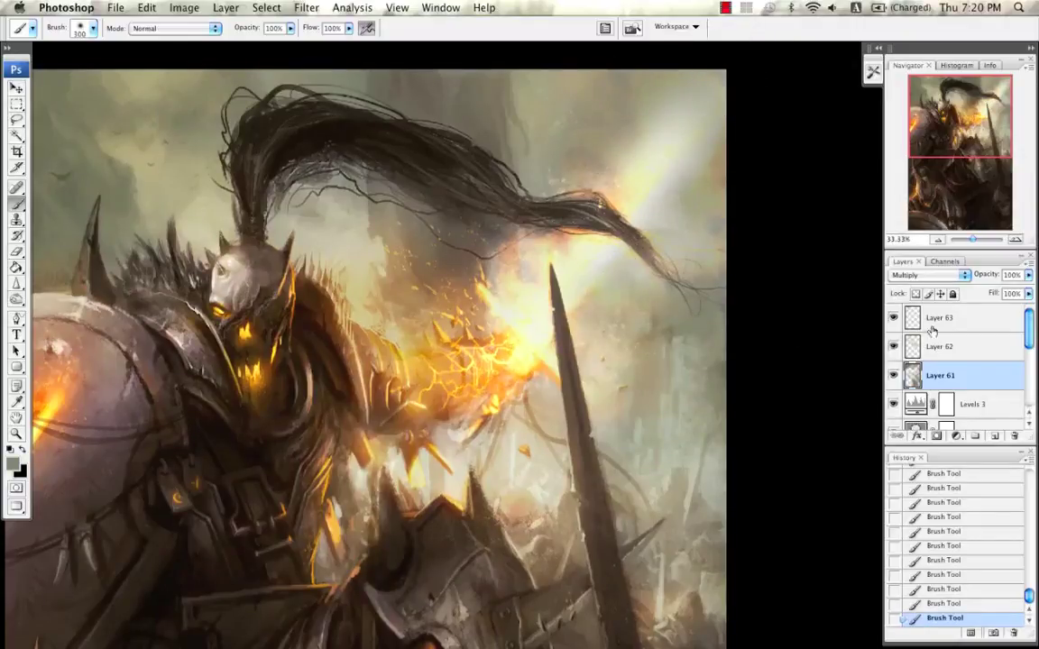
Step: Create a group above Layer 63, set its blending mode to Screen and add two new layers inside it
click(992, 323)
click(978, 437)
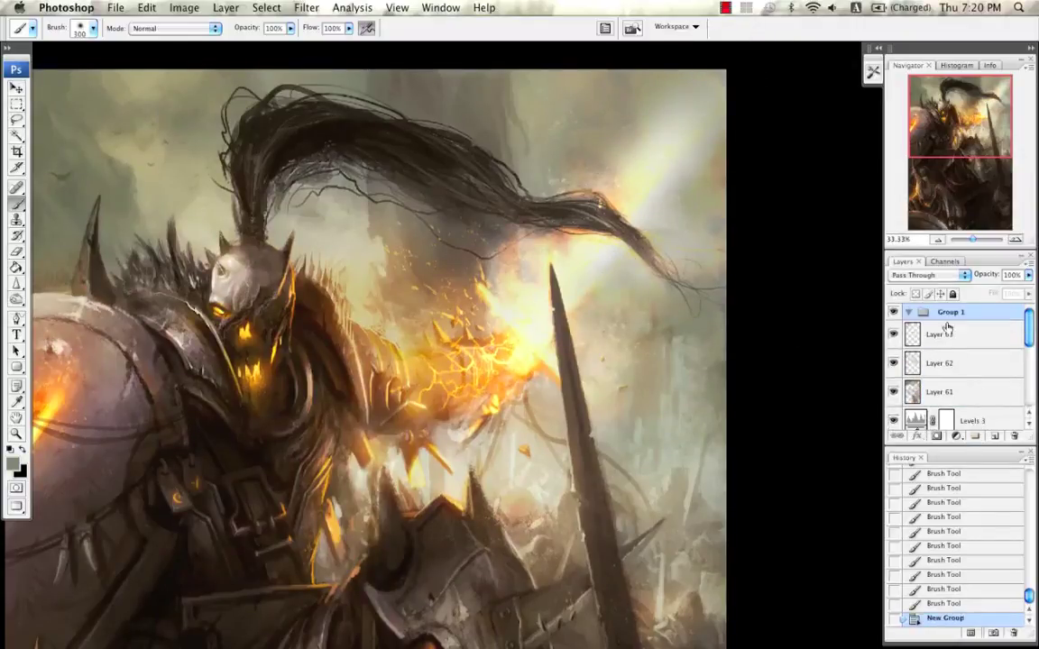
click(928, 274)
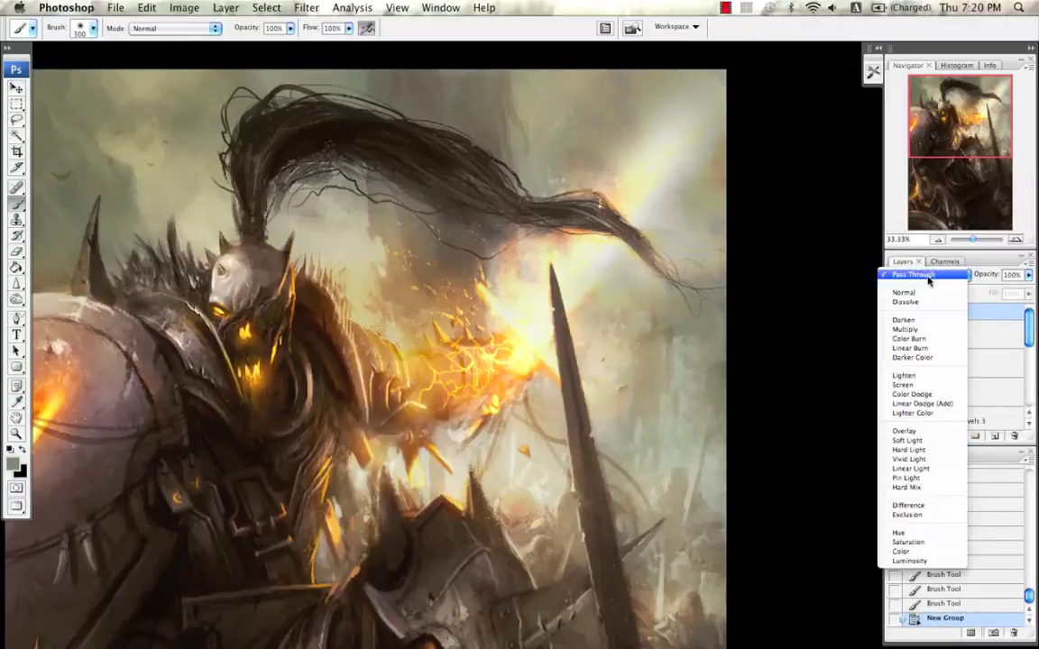
click(909, 385)
click(997, 439)
click(996, 438)
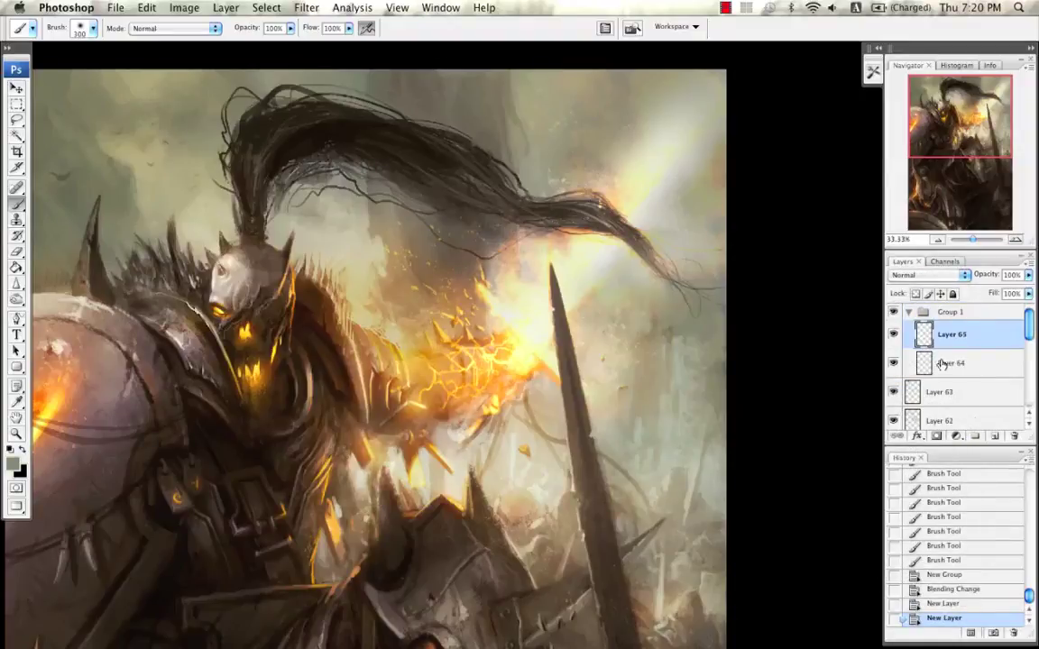
Step: Fill the lower layer of the new group, Layer 64, with black
click(951, 363)
click(12, 450)
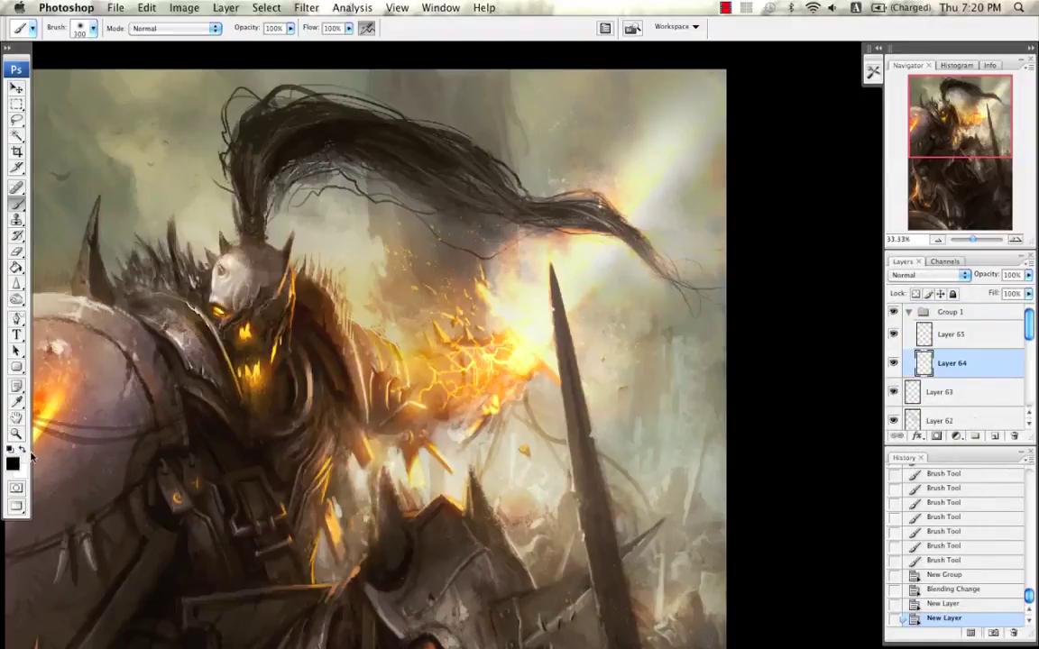
key(alt+BackSpace)
Step: Add a Gradient Map adjustment above Layer 65 using the black-to-orange-to-yellow gradient preset
click(946, 330)
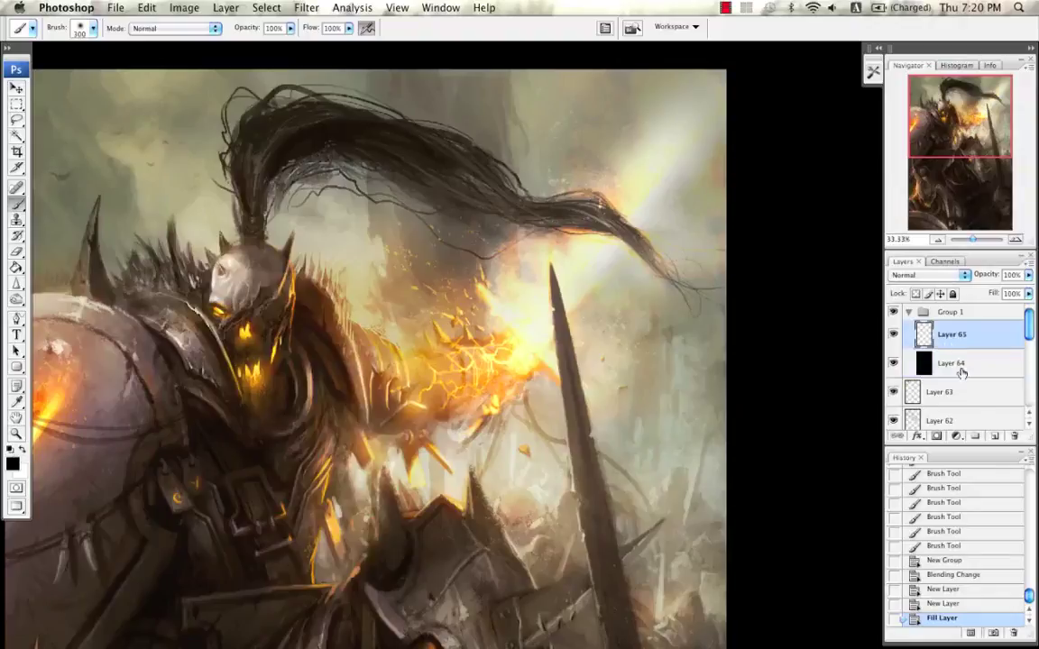
click(956, 436)
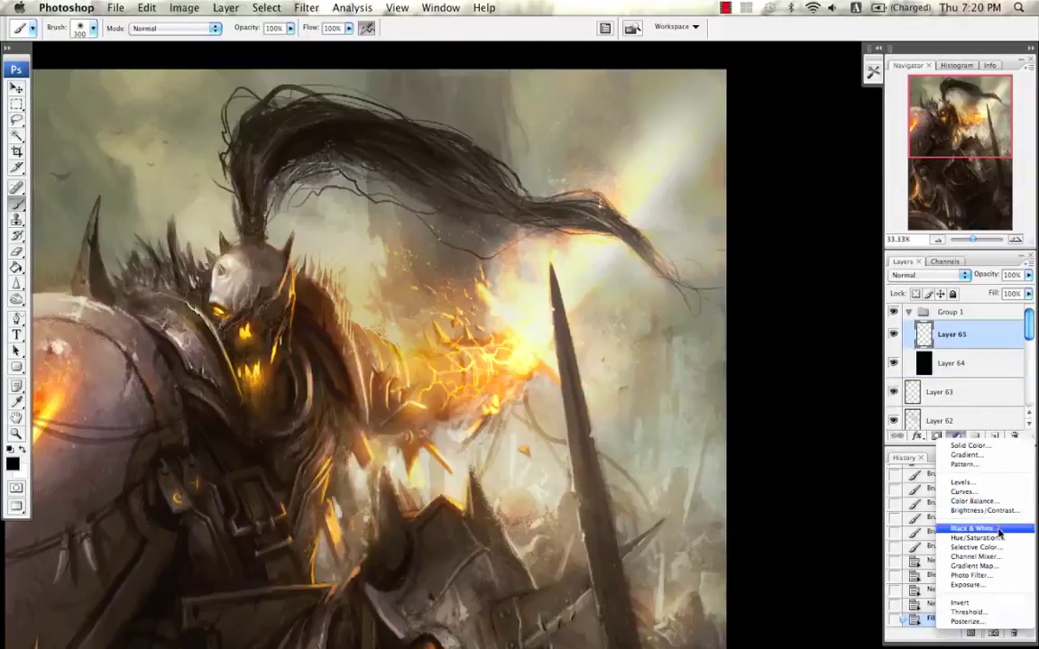
click(999, 565)
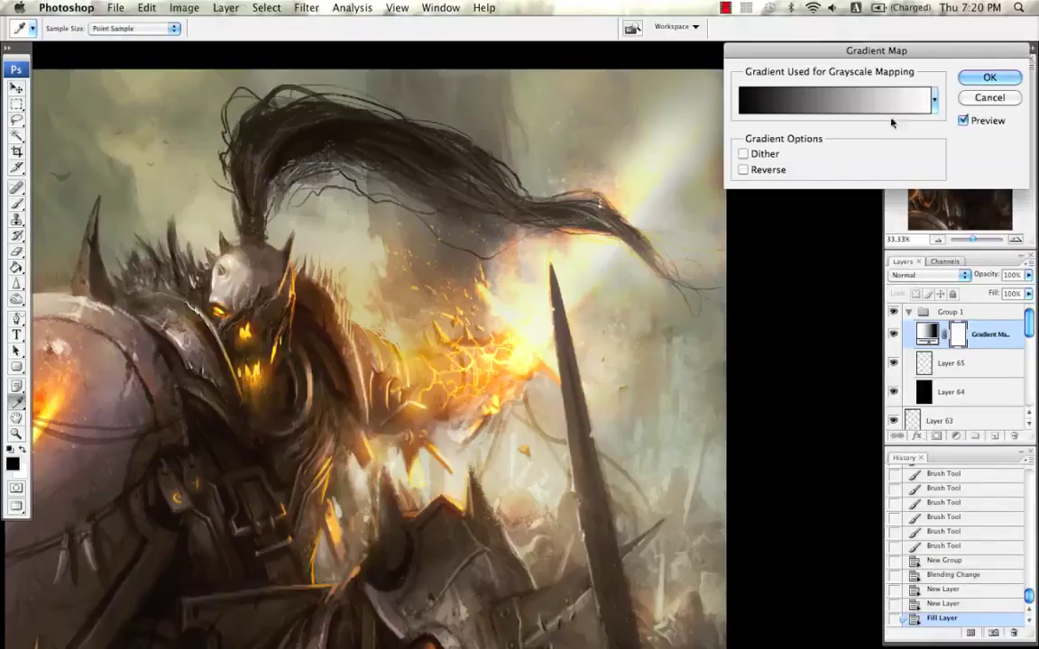
click(838, 182)
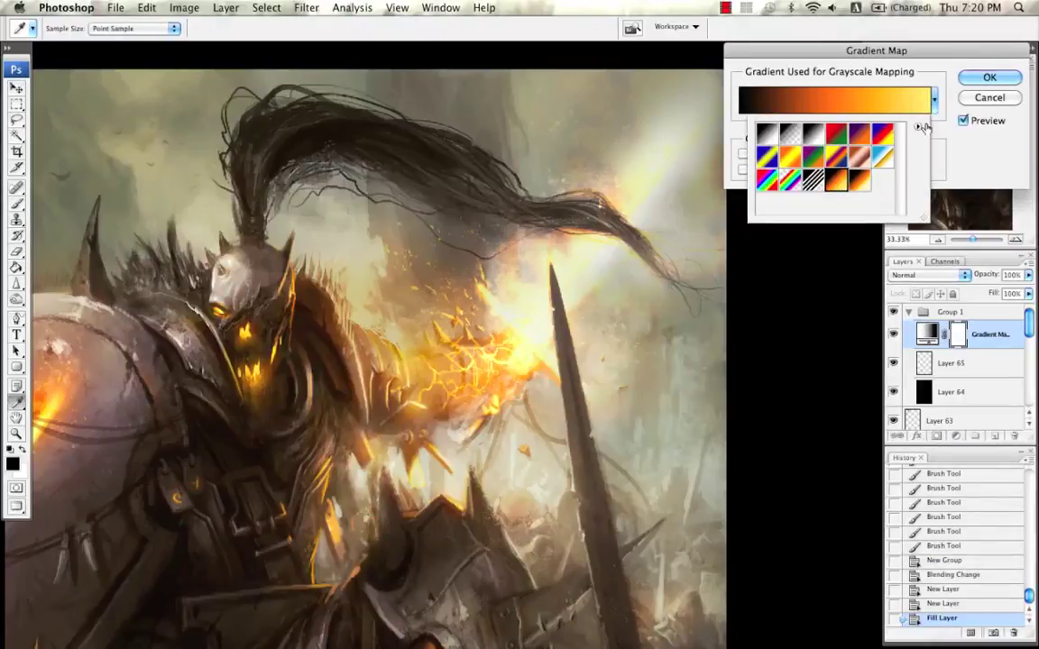
click(986, 82)
Step: Make Layer 65 active with white as the painting colour and choose a ragged textured brush at 300 px
click(948, 368)
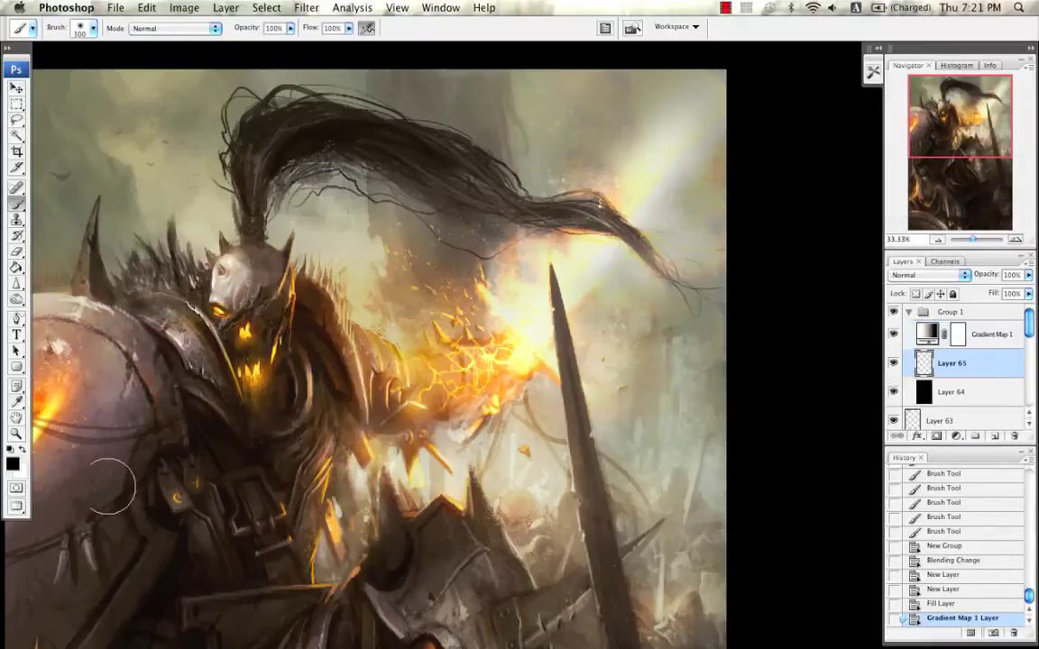
click(21, 452)
right_click(477, 304)
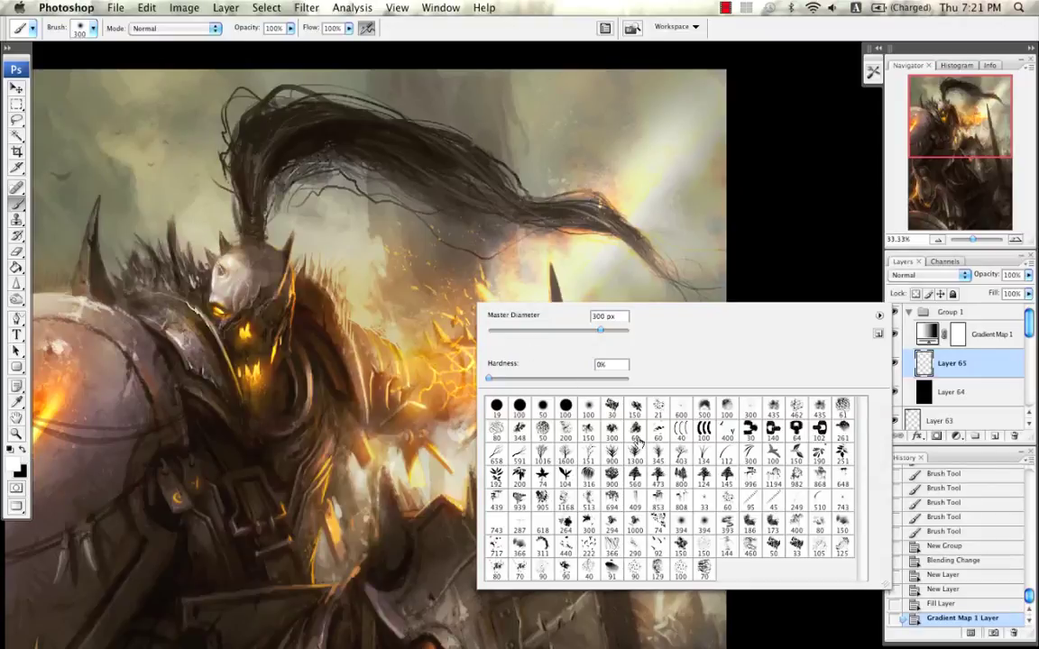
double_click(817, 411)
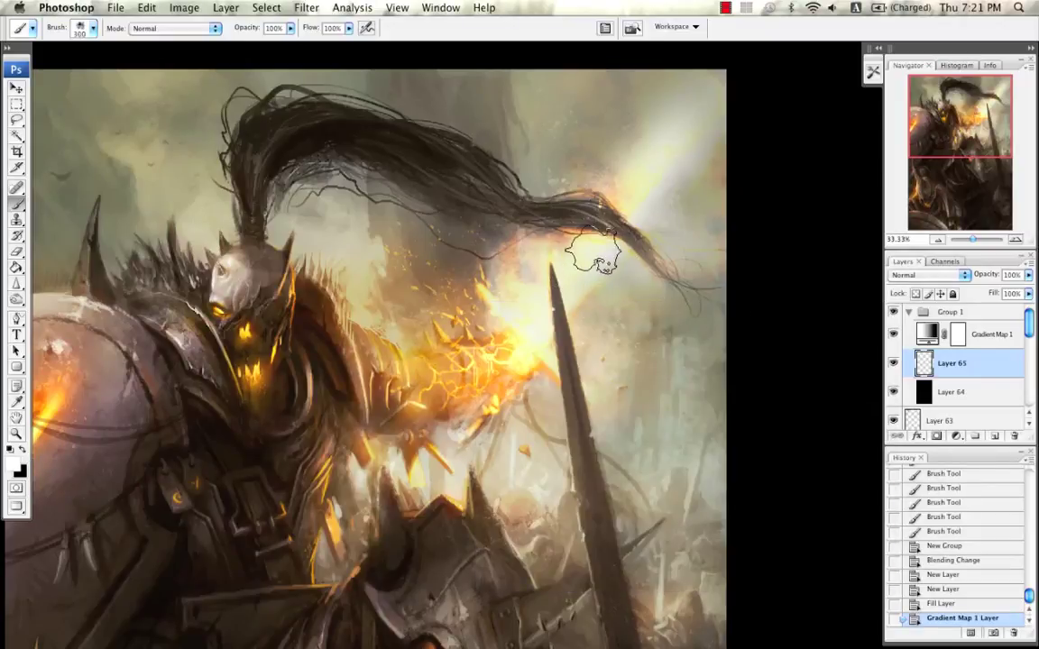
Step: Paint fiery texture along the light beam, plume tip and sky by the blade with the textured brush, undoing the last stroke above the beam
click(602, 246)
mouse_move(634, 191)
mouse_down()
mouse_move(691, 108)
mouse_move(726, 81)
mouse_move(626, 184)
mouse_move(634, 248)
mouse_move(679, 188)
mouse_move(709, 76)
mouse_up()
key(bracketright)
key(bracketright)
mouse_move(660, 174)
mouse_down()
mouse_move(635, 201)
mouse_move(654, 215)
mouse_move(634, 218)
mouse_move(614, 180)
mouse_move(587, 200)
mouse_move(588, 265)
mouse_move(536, 299)
mouse_up()
key(bracketleft)
mouse_move(550, 295)
mouse_down()
mouse_move(626, 283)
mouse_move(613, 274)
mouse_up()
drag(652, 341, 694, 324)
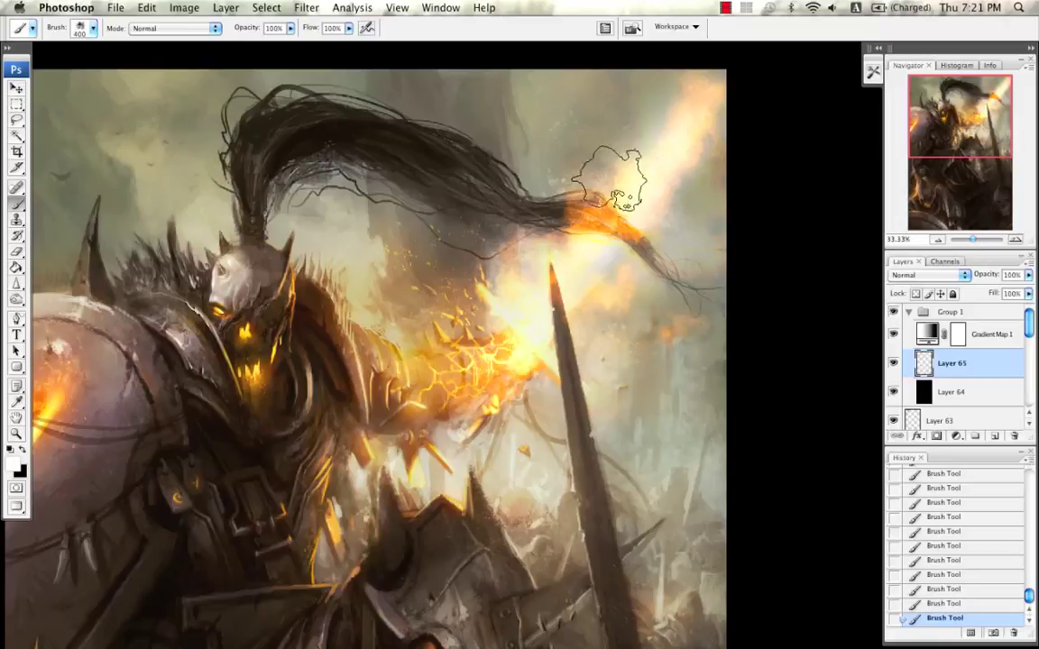
drag(622, 90, 637, 100)
key(super+z)
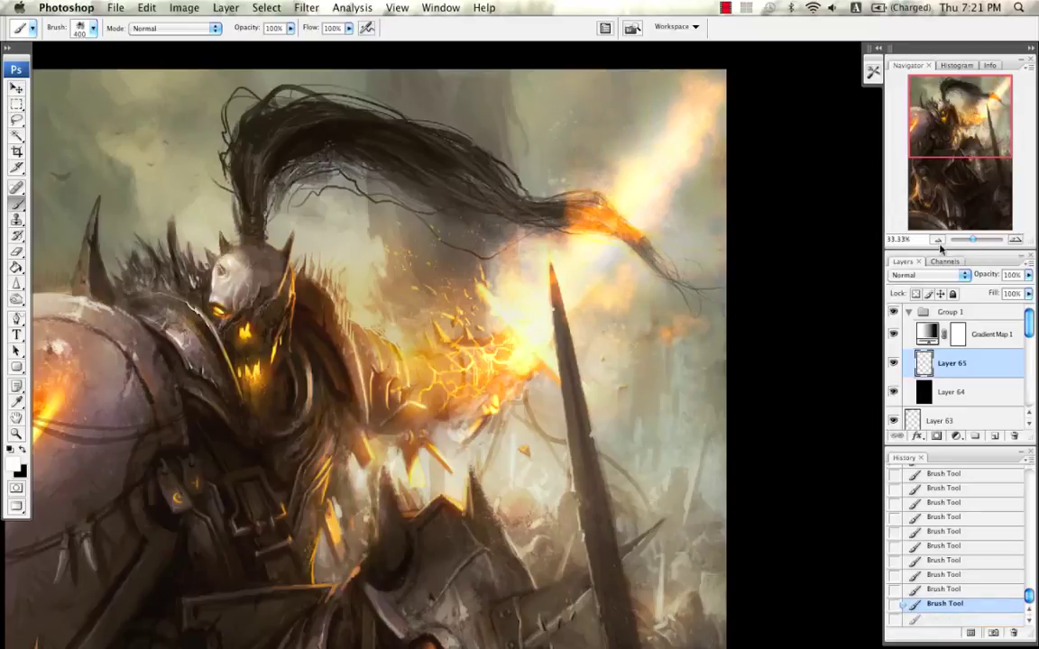
Step: Flip the whole canvas horizontally and reduce the textured brush to 300 px
click(938, 240)
click(938, 240)
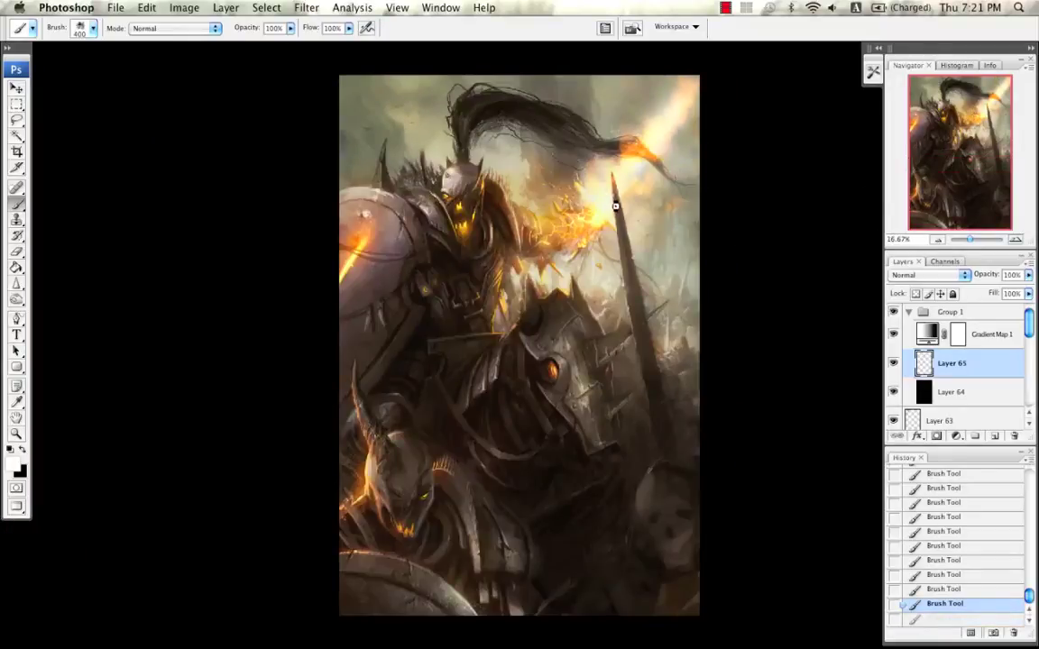
key(super+shift+h)
drag(584, 229, 597, 253)
key([)
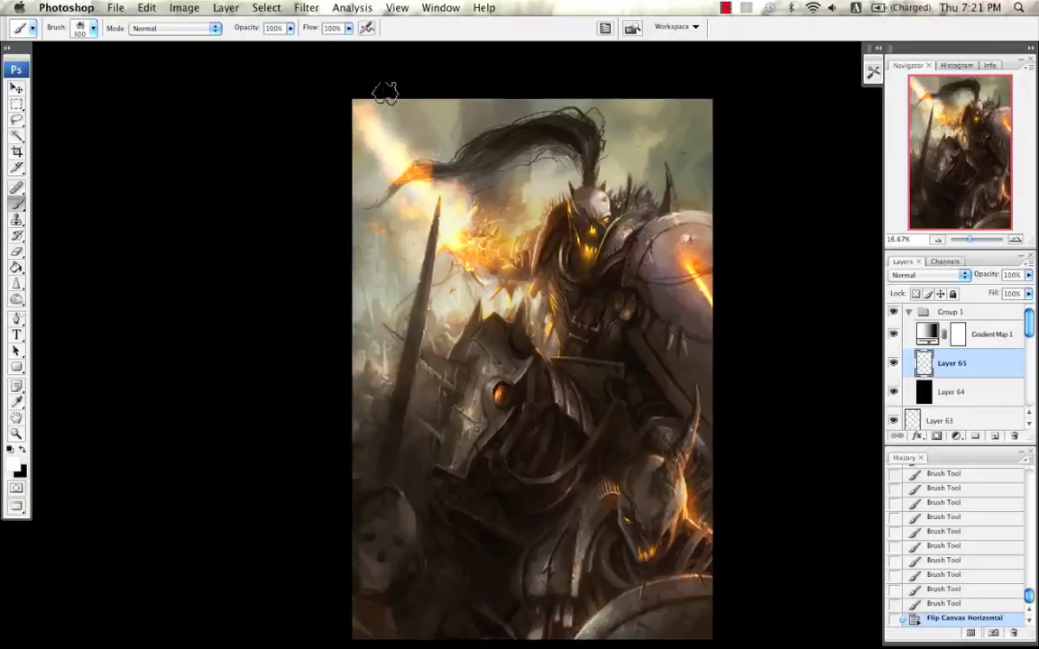
Step: Paint glowing orange clouds around the mirrored light beam with the textured brush, undoing the first stroke
mouse_move(393, 137)
mouse_down()
mouse_move(402, 158)
mouse_move(360, 110)
mouse_move(348, 119)
mouse_move(370, 140)
mouse_move(413, 132)
mouse_move(424, 146)
mouse_up()
key(super+z)
key(])
key(])
key(])
key([)
key([)
mouse_move(426, 148)
mouse_down()
mouse_move(437, 189)
mouse_move(419, 213)
mouse_move(422, 248)
mouse_up()
Step: Work further on the fiery clouds between the light beam and the plume at up to 400 px, undoing unwanted strokes
key([)
key([)
drag(473, 102, 434, 160)
key(ctrl+z)
key(bracketright)
key(bracketright)
key(ctrl+z)
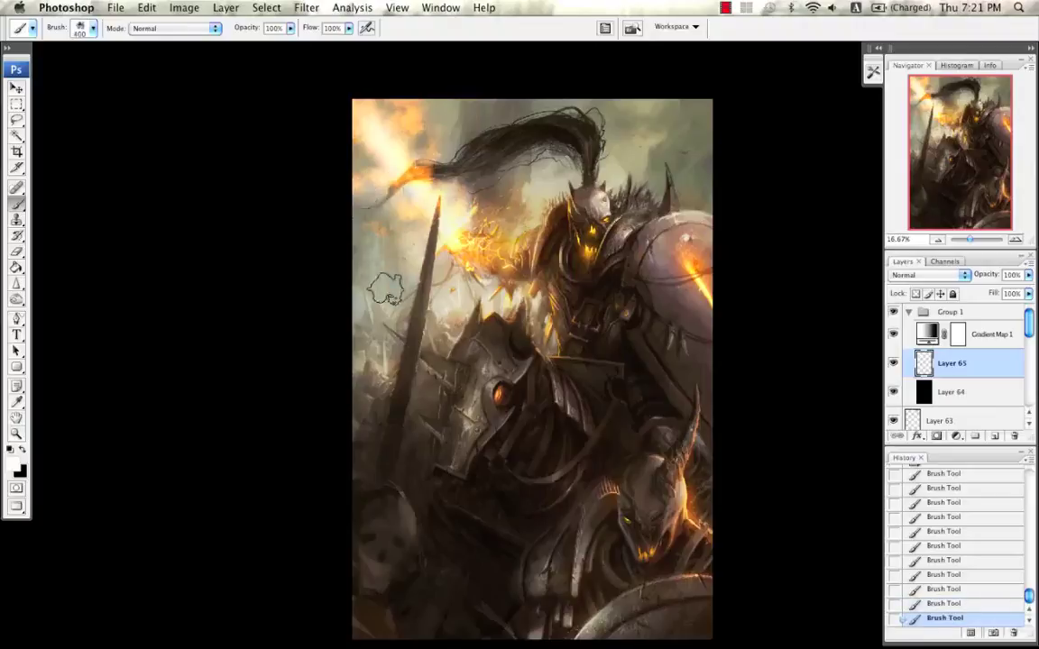
key(ctrl+z)
drag(366, 162, 385, 186)
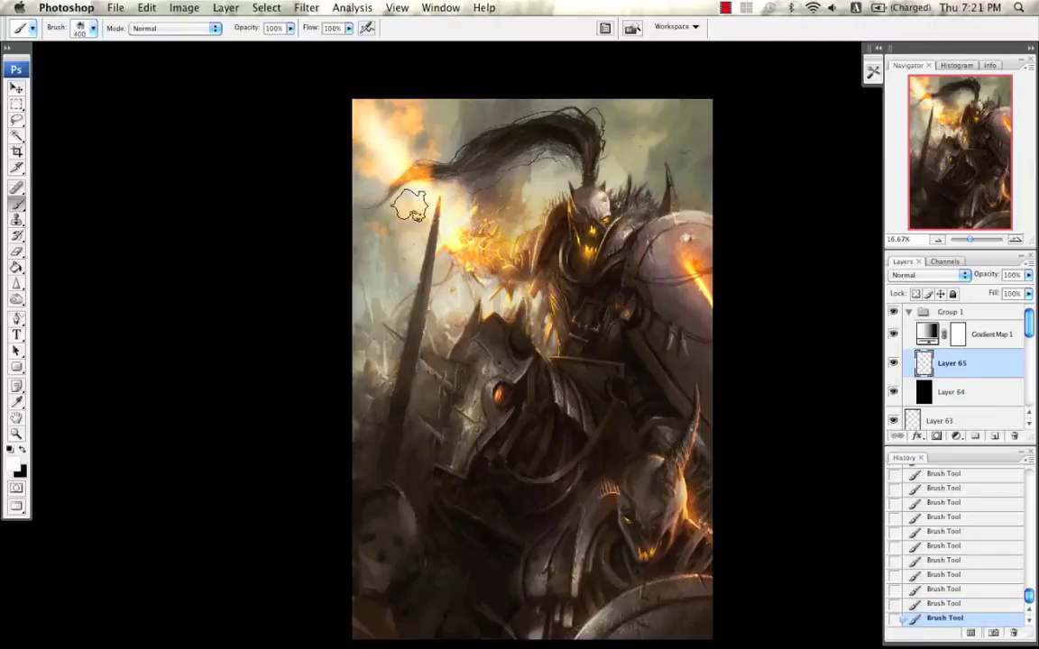
Step: Try another textured brush preset reduced to 60 px on the light beam and step back two brush strokes
right_click(370, 135)
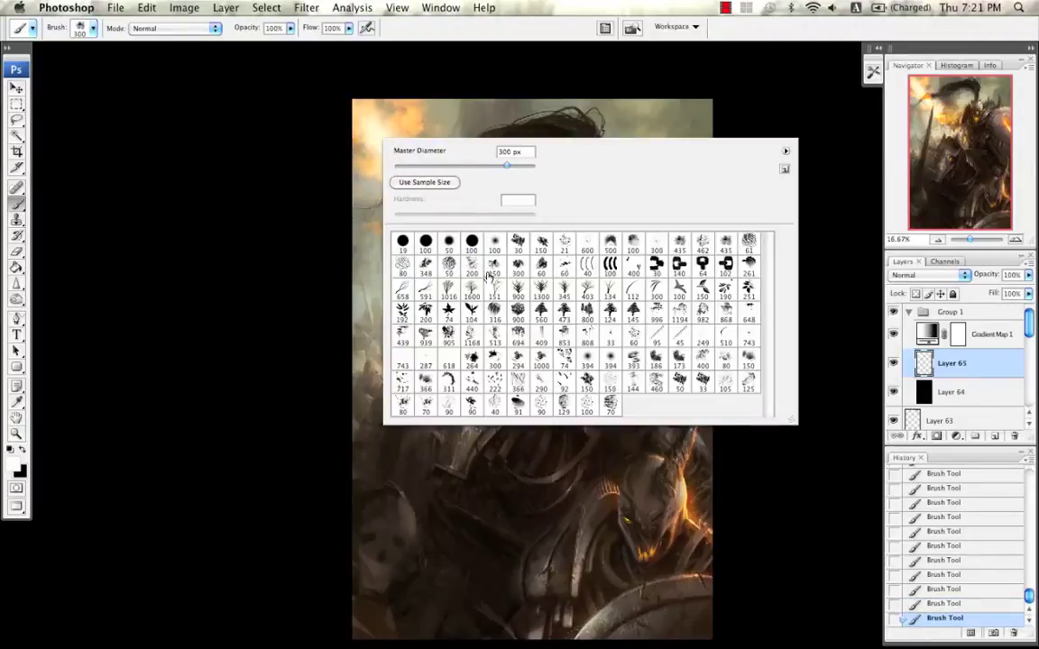
double_click(431, 268)
key(bracketleft)
key(bracketleft)
key(bracketleft)
key(bracketleft)
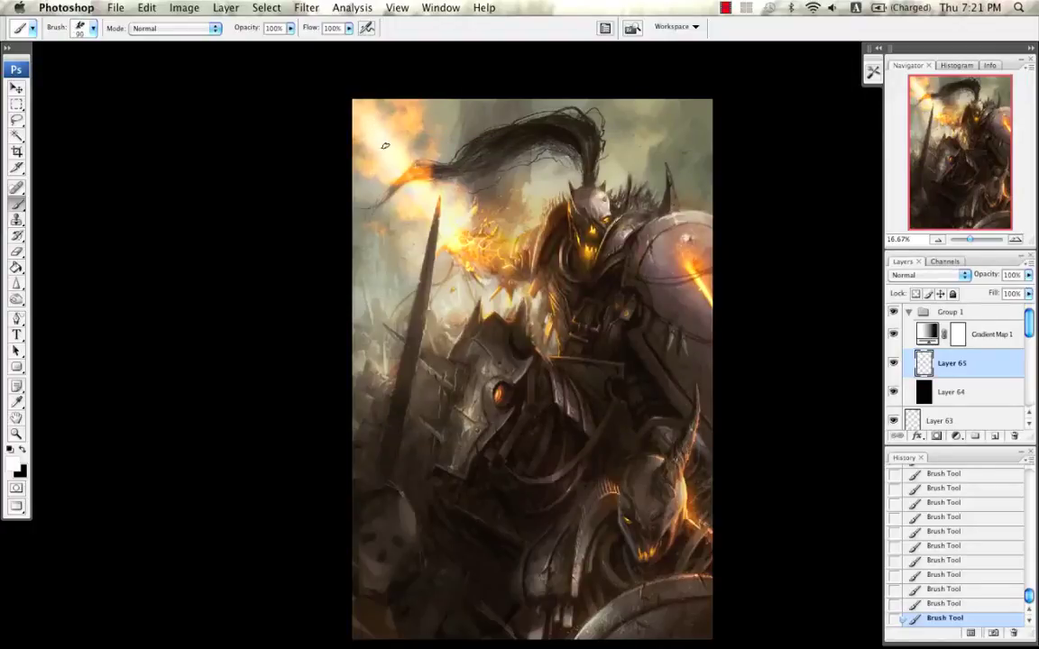
key(alt+super+z)
key(alt+super+z)
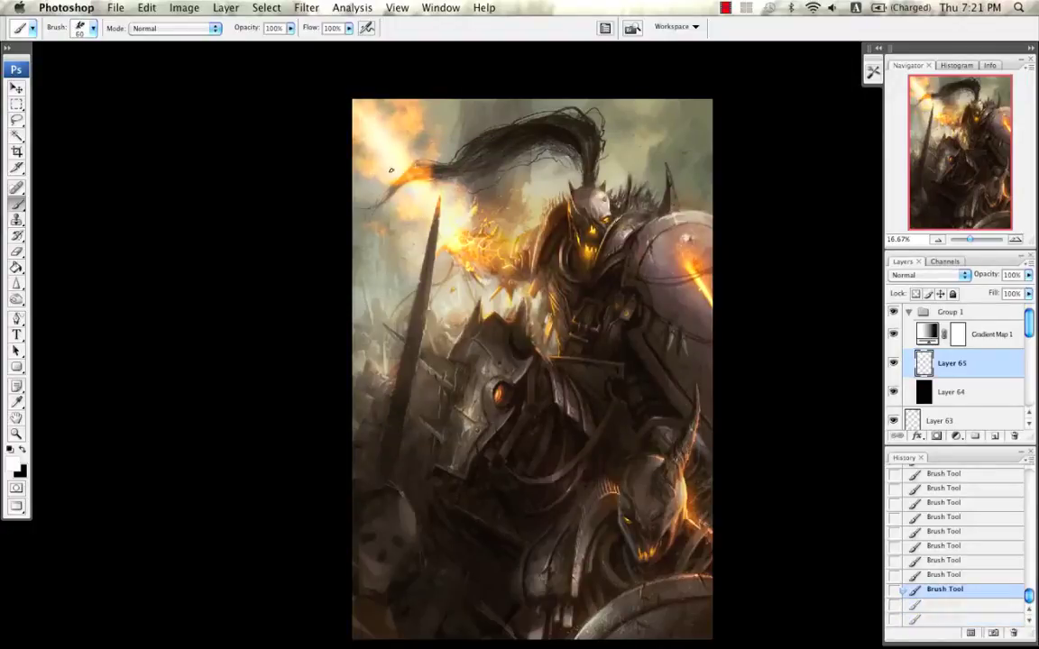
Step: Switch to a hard round brush at 60 px and strengthen the bright core of the light beam
right_click(394, 168)
double_click(425, 270)
key(ctrl+shift+z)
key(ctrl+shift+z)
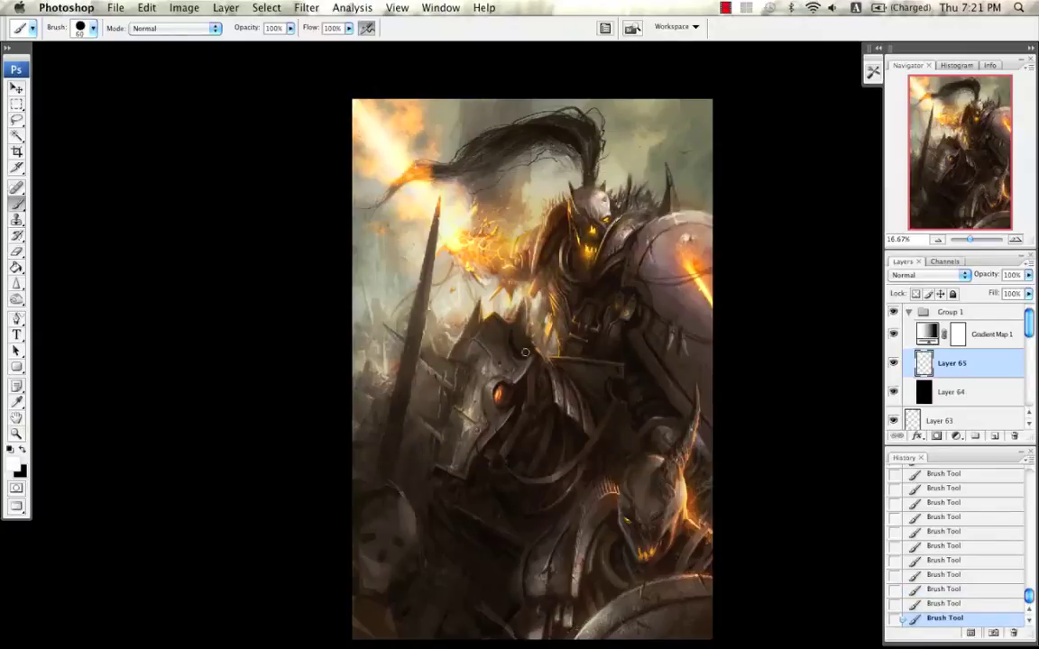
Step: Stamp sparks beside the fiery clouds above the plume with a scattered spark brush at 200 to 250 px, undoing unwanted stamps
click(1010, 240)
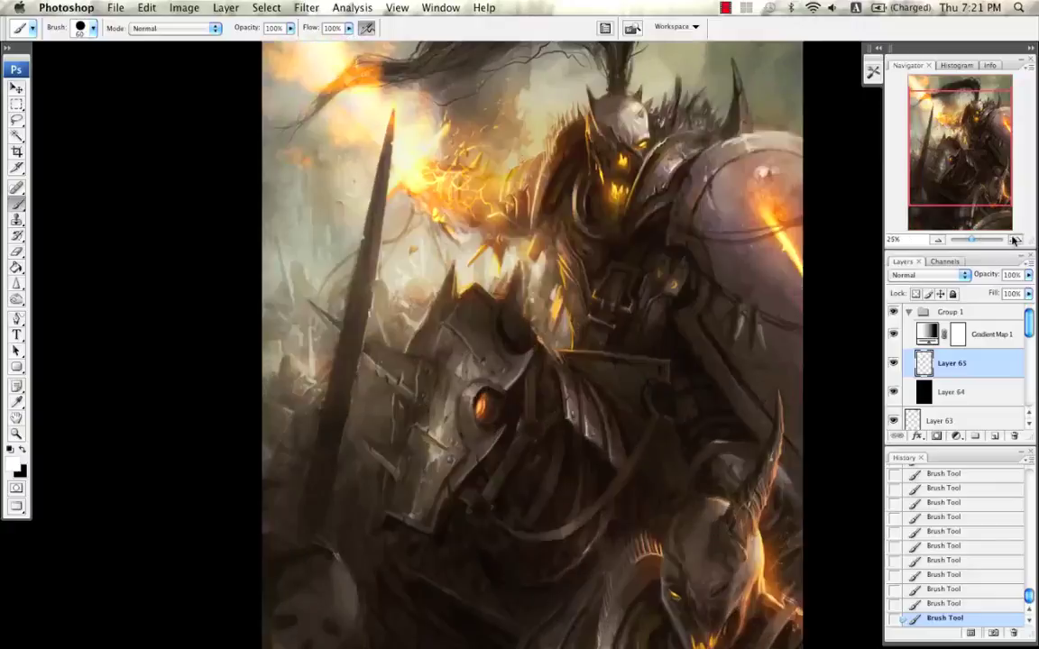
drag(599, 223, 629, 415)
right_click(461, 239)
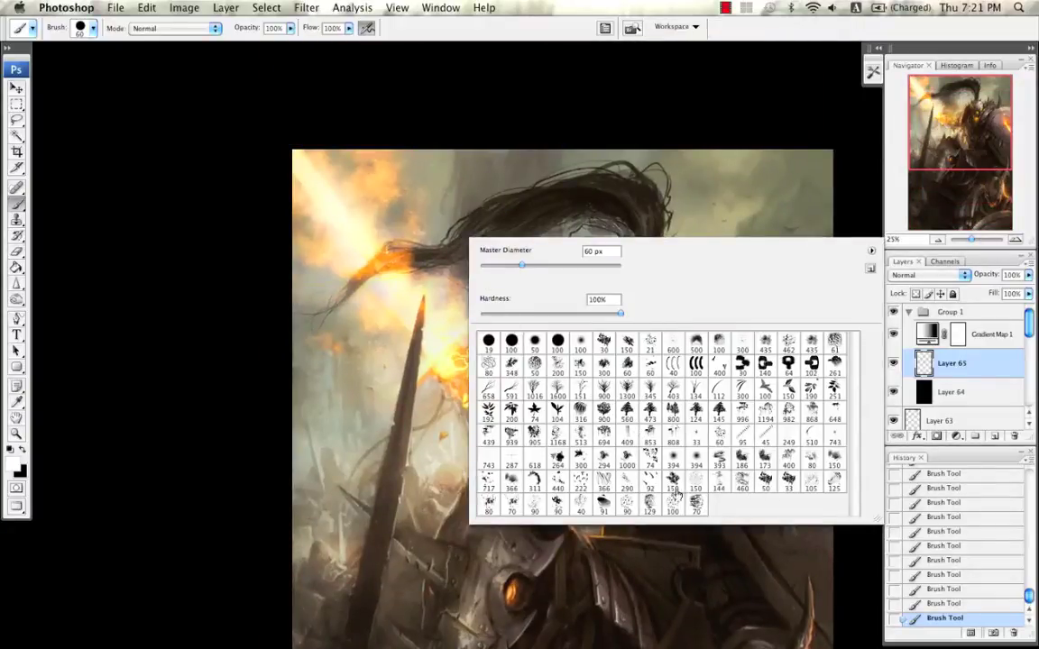
click(607, 442)
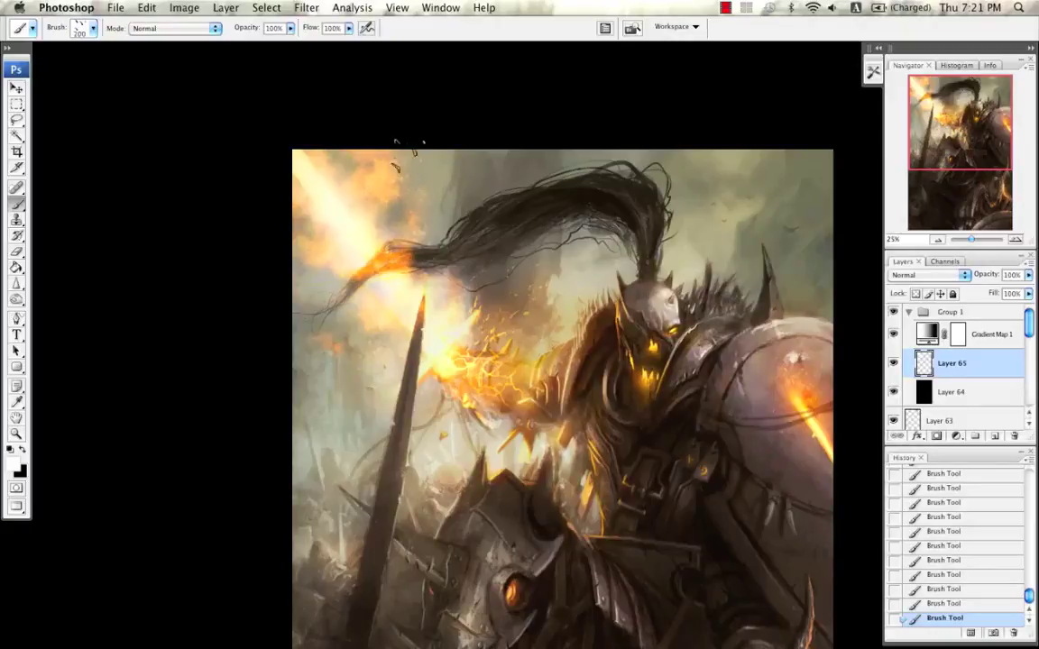
key(ctrl+z)
key(])
click(383, 213)
key(super+z)
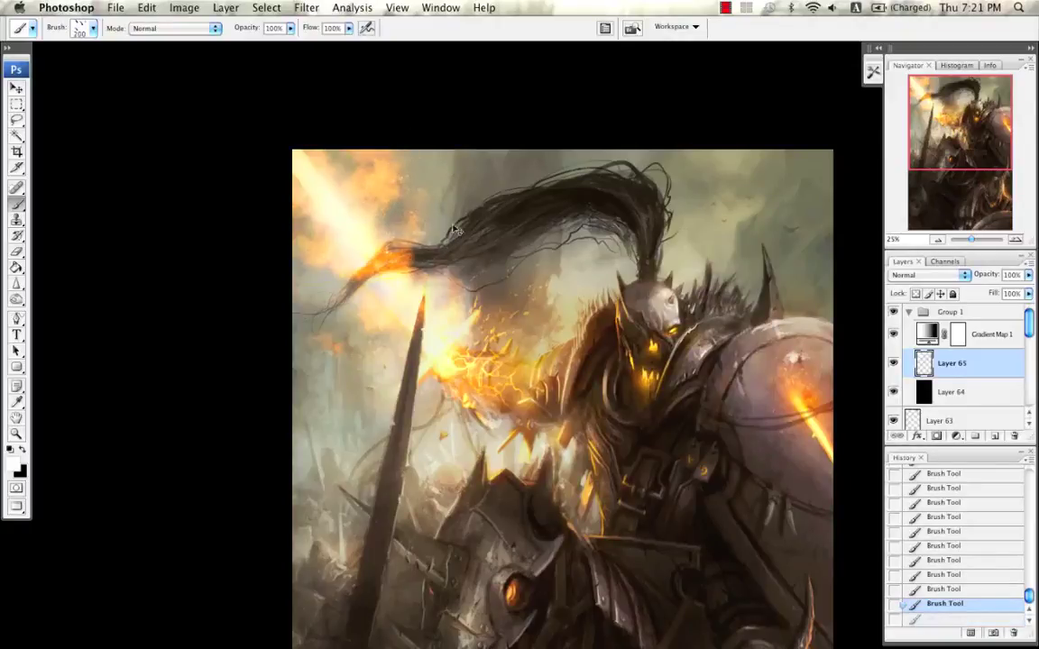
click(449, 174)
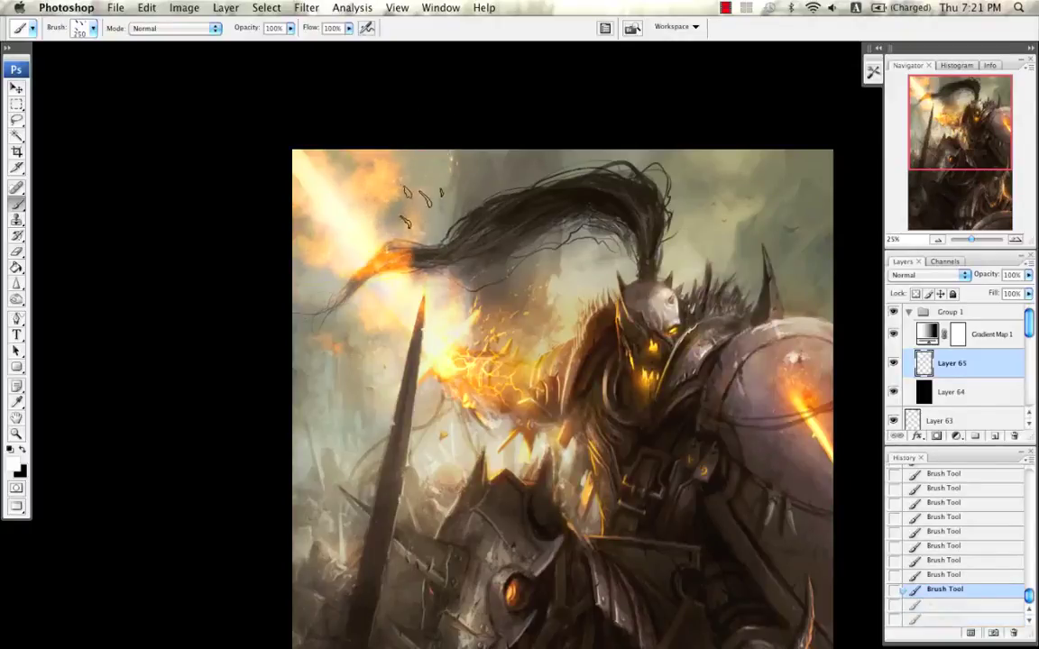
Step: Enlarge the spark brush to 300 px and enable Other Dynamics in its brush settings
key(bracketright)
click(631, 28)
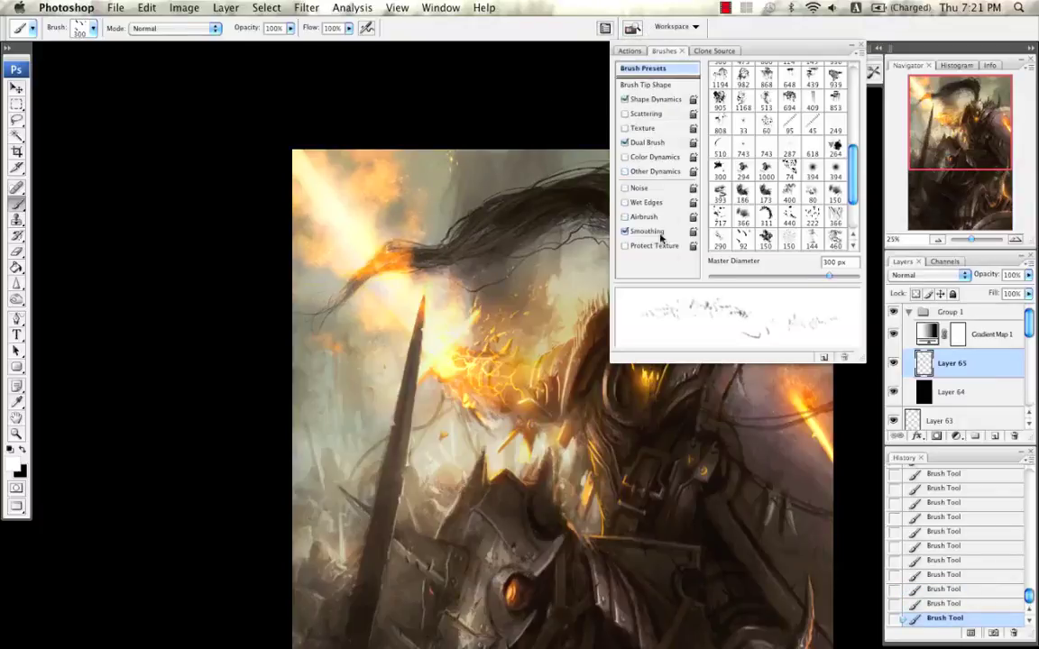
click(624, 171)
click(858, 51)
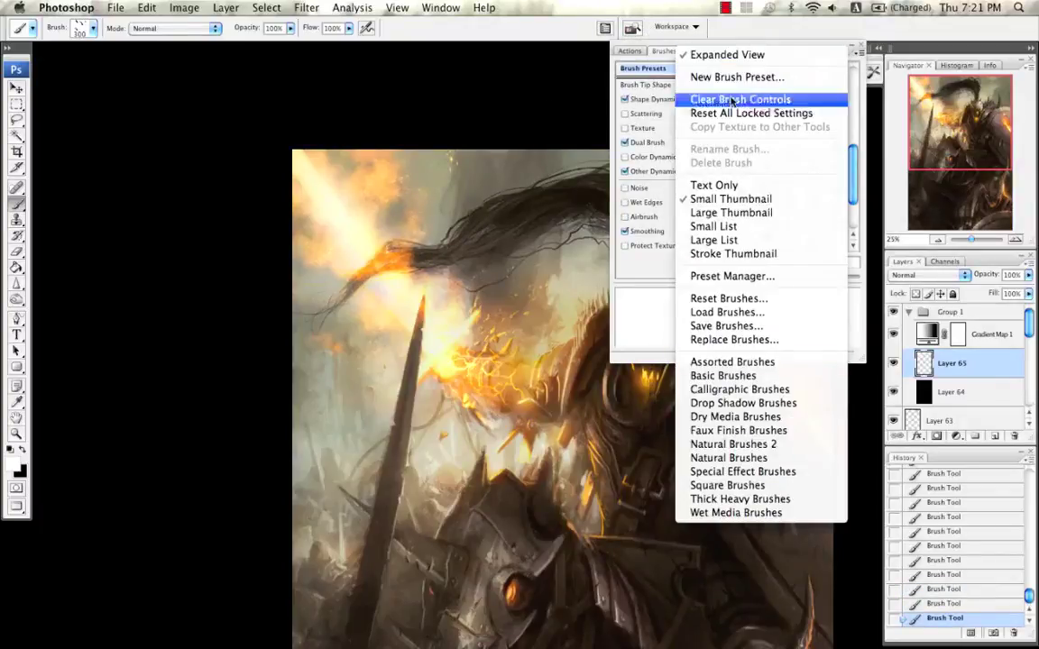
click(602, 153)
click(860, 45)
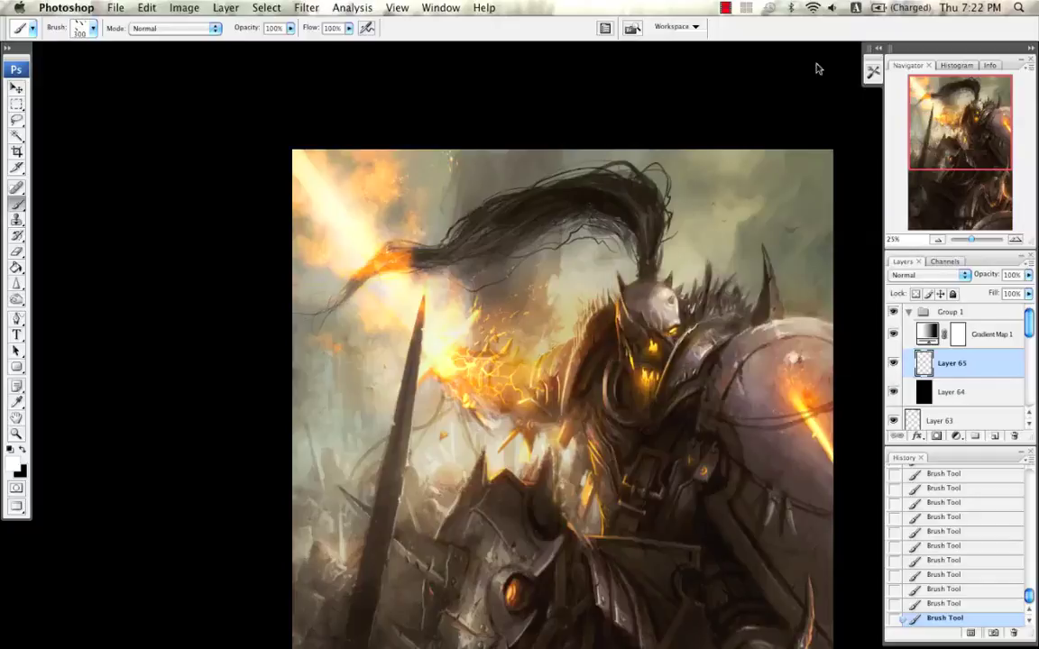
Step: Try more spark stamps at 250 px around the light beam and undo them
key(super+z)
drag(374, 290, 380, 208)
key(super+z)
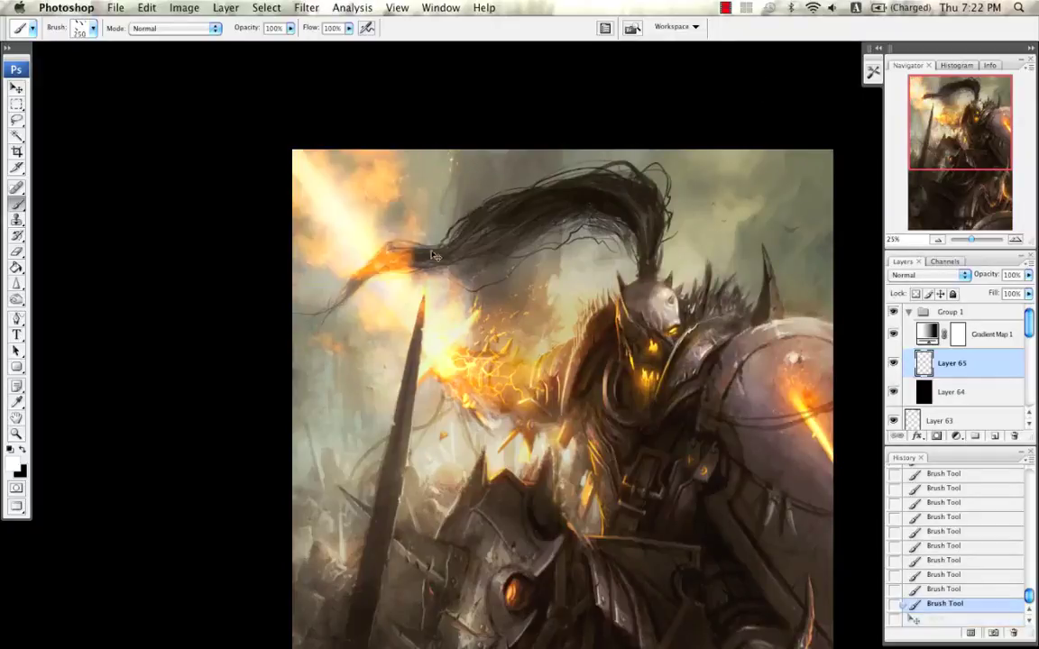
key([)
key(])
click(386, 204)
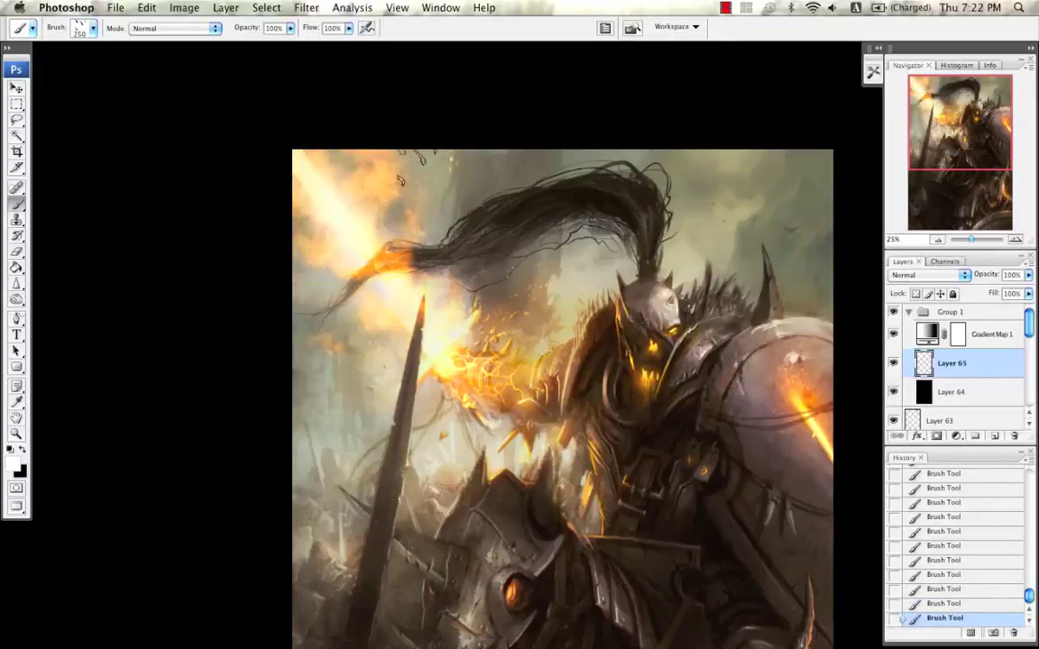
key([)
key([)
key(super+z)
Step: Choose a fine speckle brush, undo a 600 px stamp over the beam, and stamp embers around the fiery glow at 300 px
right_click(547, 358)
double_click(669, 335)
key([)
click(359, 214)
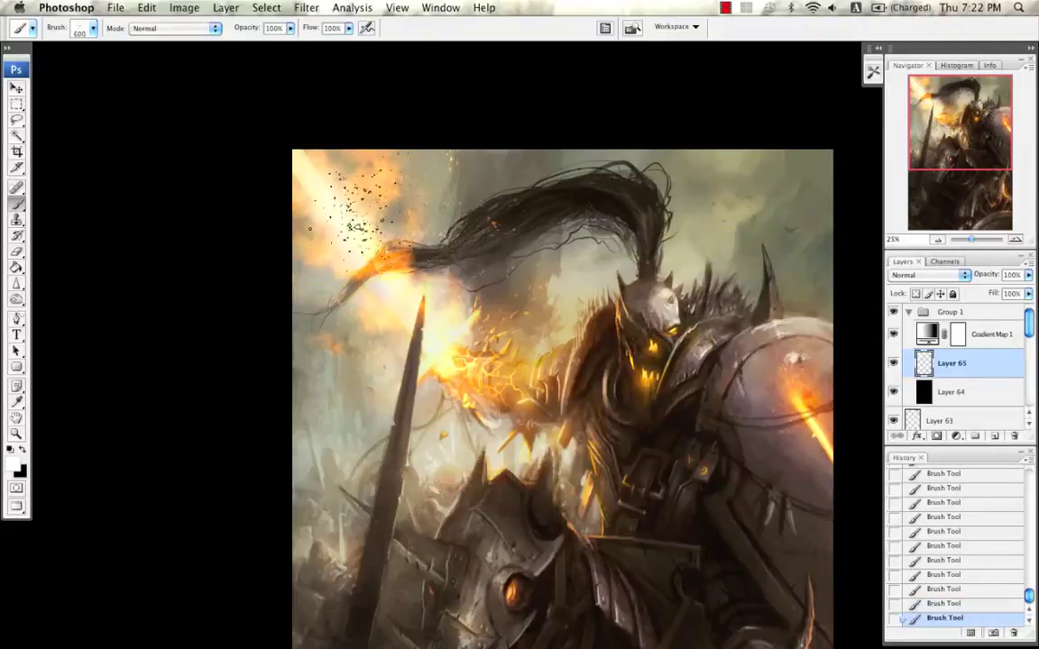
key(super+z)
key([)
click(410, 279)
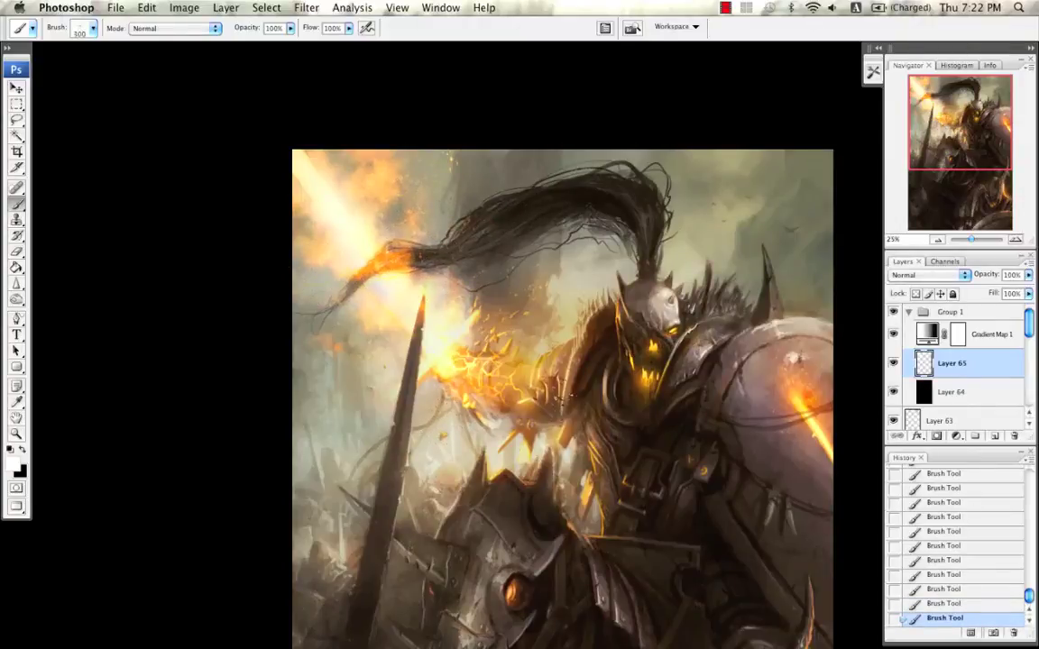
Step: Switch to the 19 px hard round brush preset and view the whole painting
right_click(520, 274)
double_click(536, 368)
drag(609, 263, 604, 240)
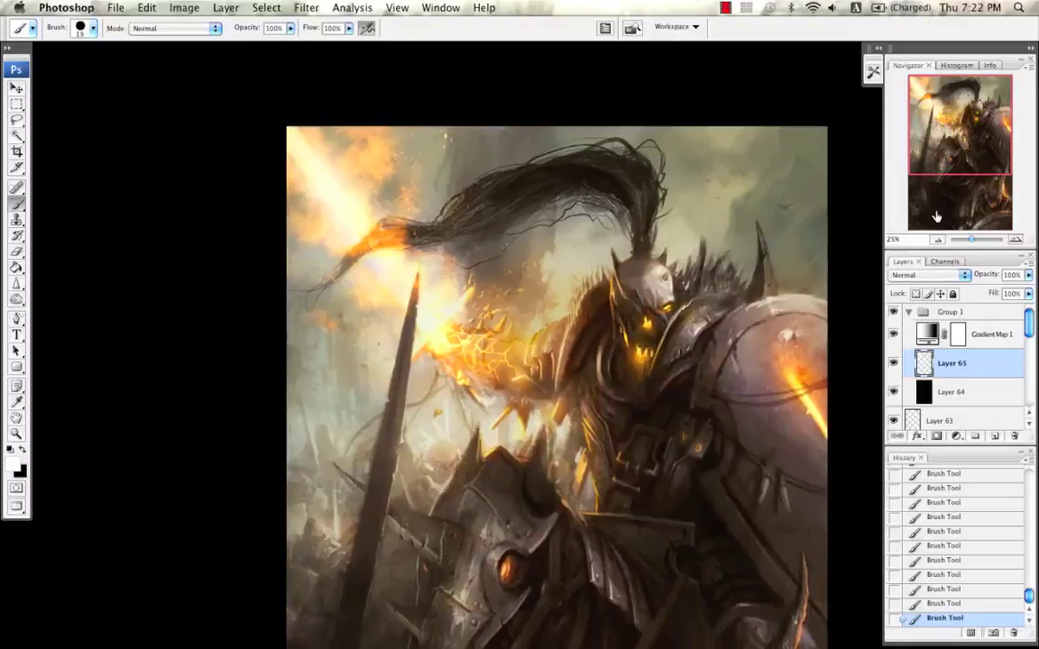
click(936, 241)
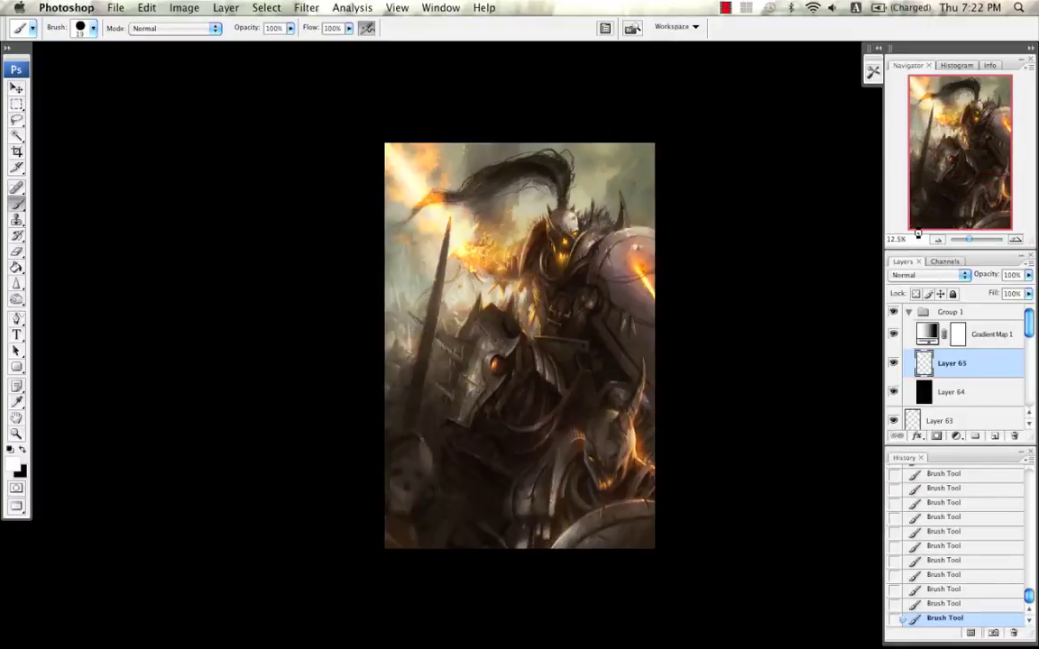
Step: Flip the canvas horizontally to check the composition and bring the fiery plume tip into close view
key(super+shift+h)
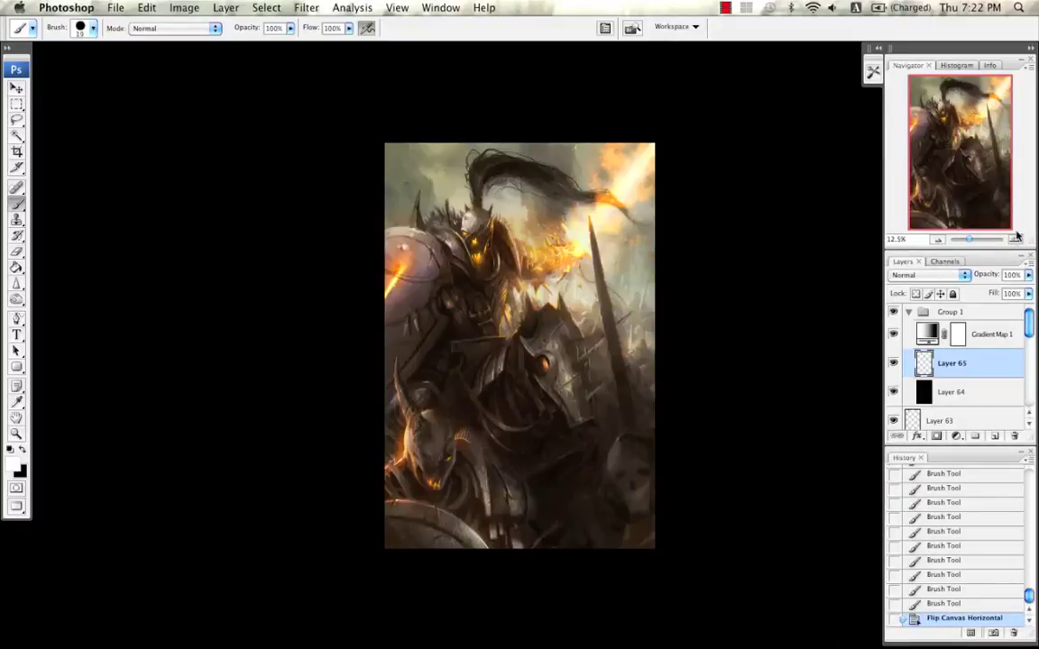
click(1016, 240)
drag(763, 220, 509, 439)
Step: Try erasing the fiery glow over the plume's tip on Layer 65 with a 35 px eraser and undo all the strokes
key(e)
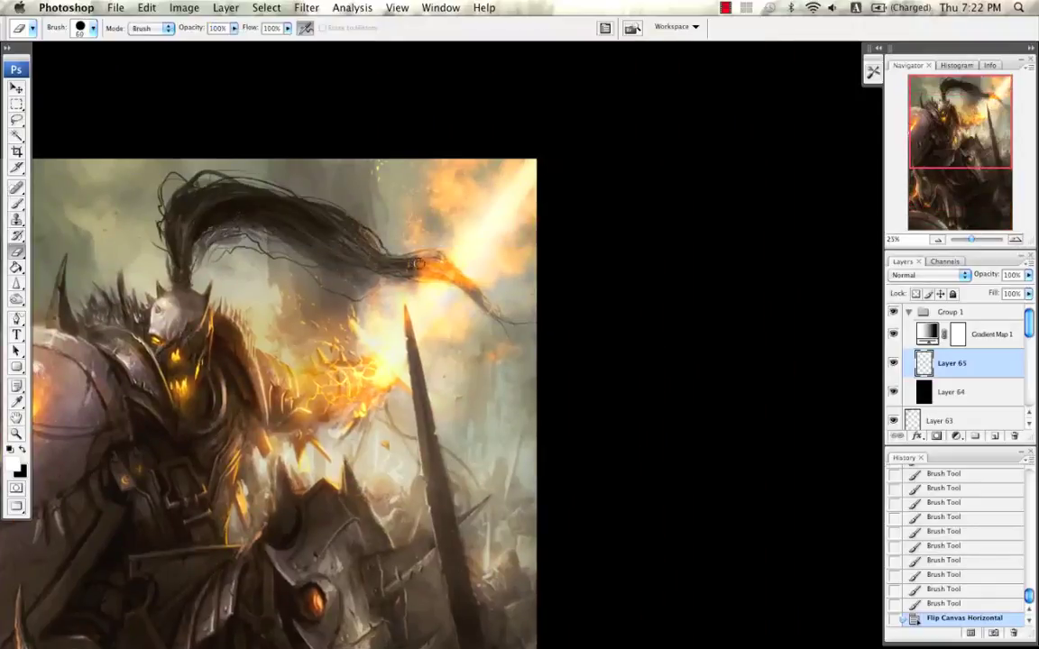
drag(418, 263, 438, 263)
key(bracketleft)
key(bracketleft)
drag(424, 267, 437, 270)
drag(420, 270, 442, 271)
drag(430, 267, 443, 270)
drag(436, 267, 464, 283)
key(super+alt+z)
key(super+alt+z)
key(super+alt+z)
key(super+alt+z)
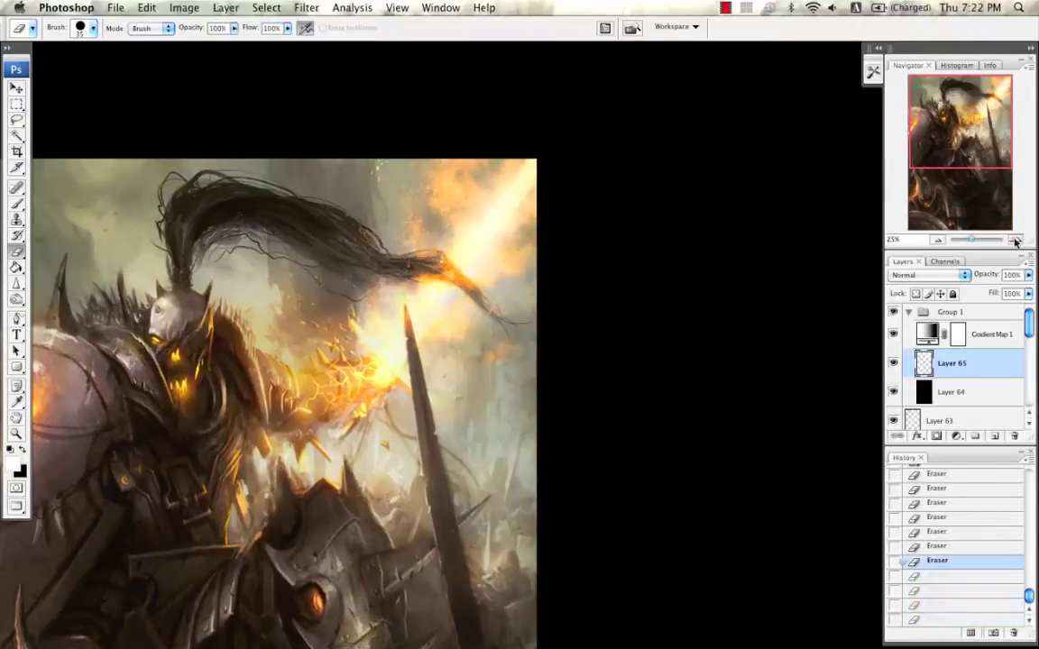
click(1017, 239)
click(1017, 240)
key(ctrl+alt+z)
key(ctrl+alt+z)
key(ctrl+alt+z)
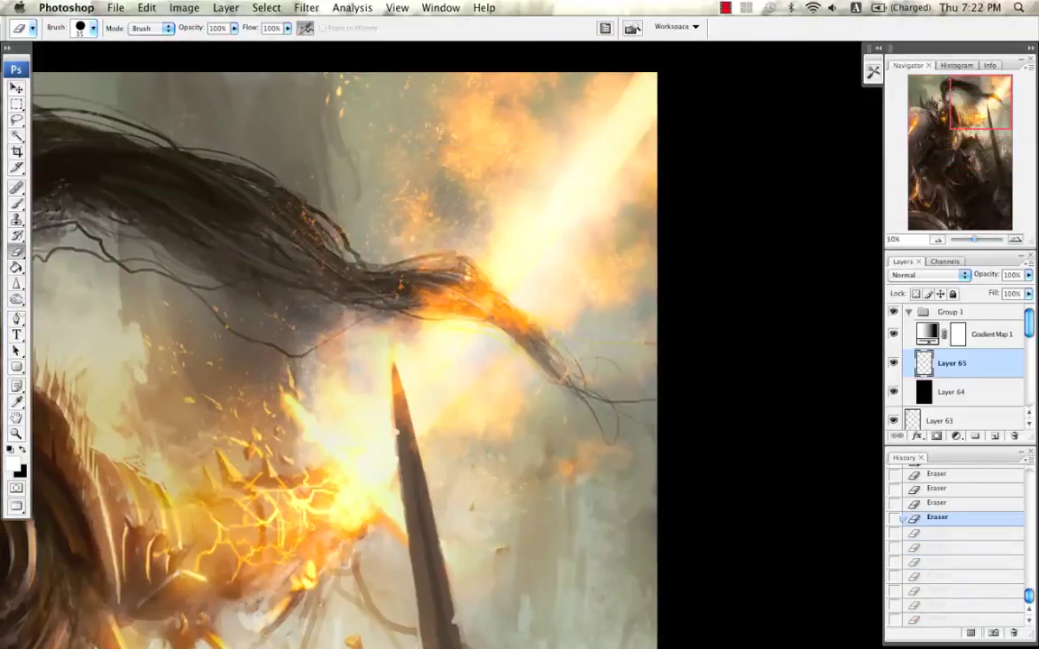
key(ctrl+alt+z)
key(ctrl+alt+z)
key(ctrl+alt+z)
key(ctrl+alt+z)
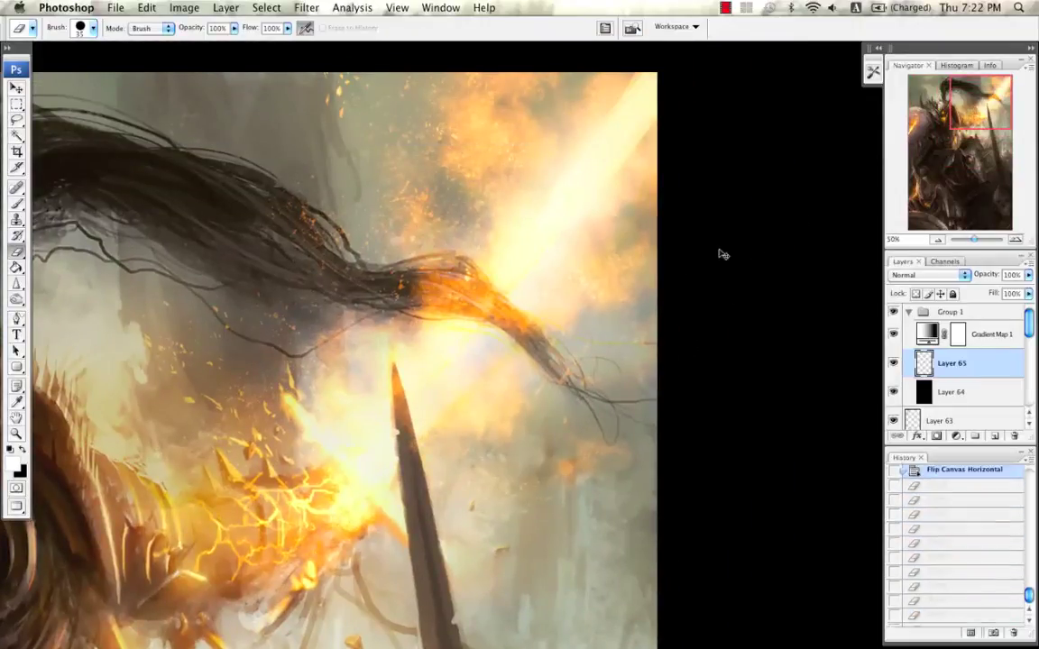
key(ctrl+alt+z)
key(ctrl+shift+z)
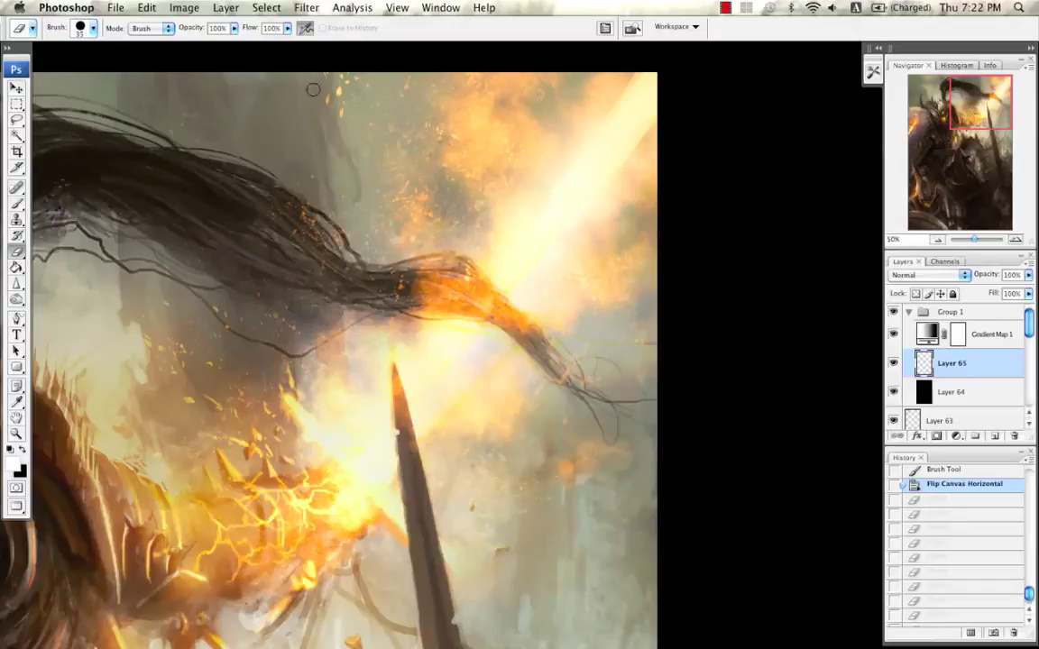
Step: Add a Reveal All layer mask to Layer 65 and make black the foreground colour
click(225, 7)
mouse_move(311, 189)
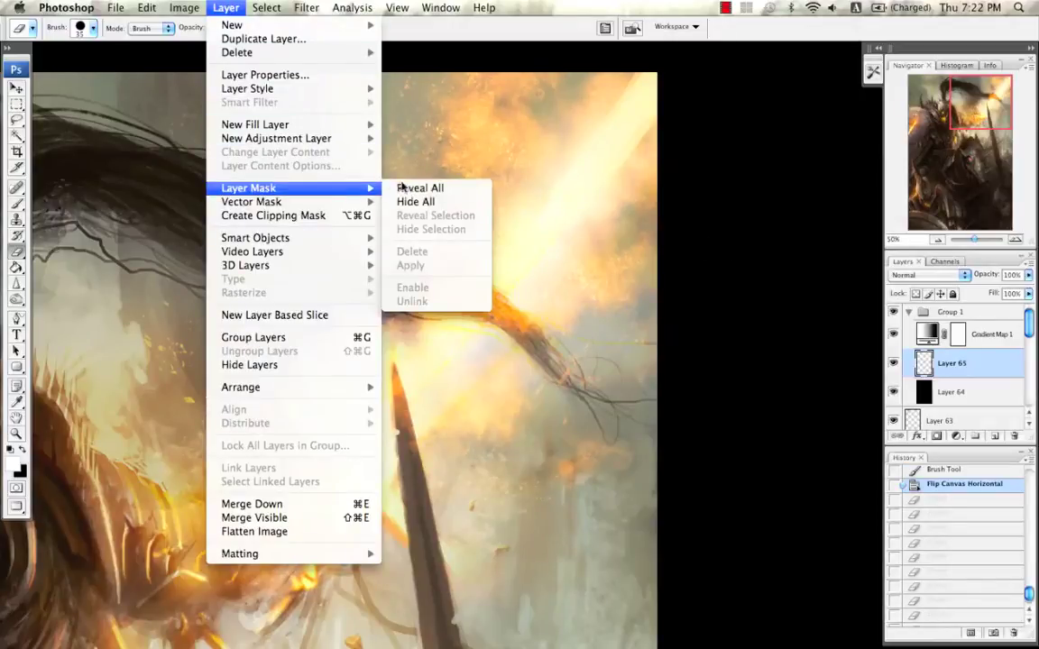
click(402, 188)
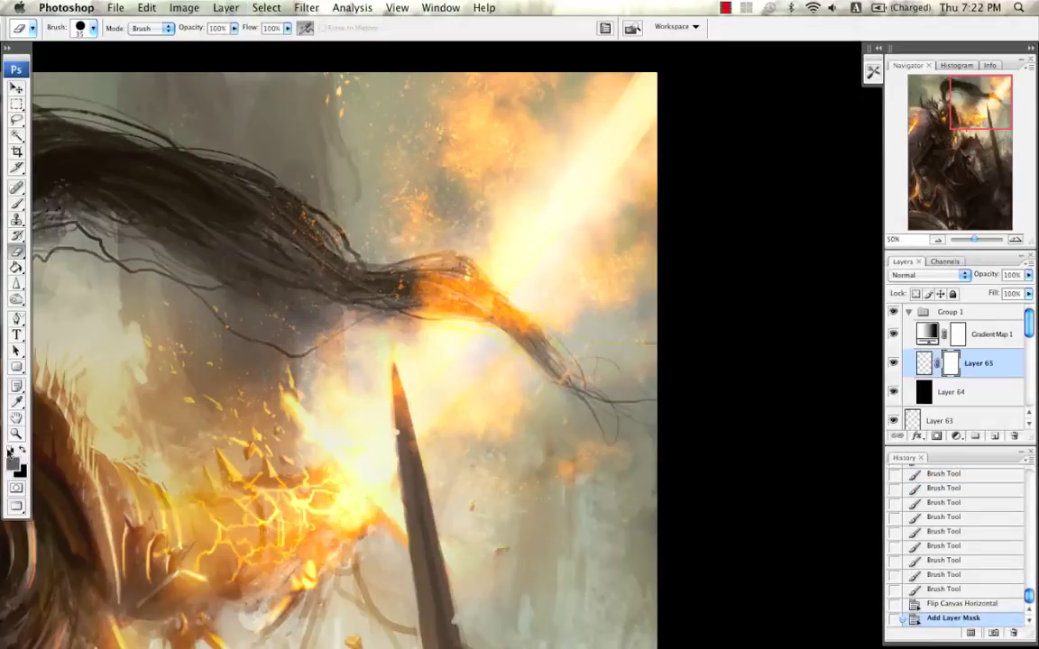
click(23, 450)
Step: Try eraser strokes over the plume's glowing tip on Layer 65's mask
mouse_move(469, 306)
mouse_down()
mouse_move(431, 289)
mouse_move(470, 308)
mouse_up()
drag(471, 307, 459, 304)
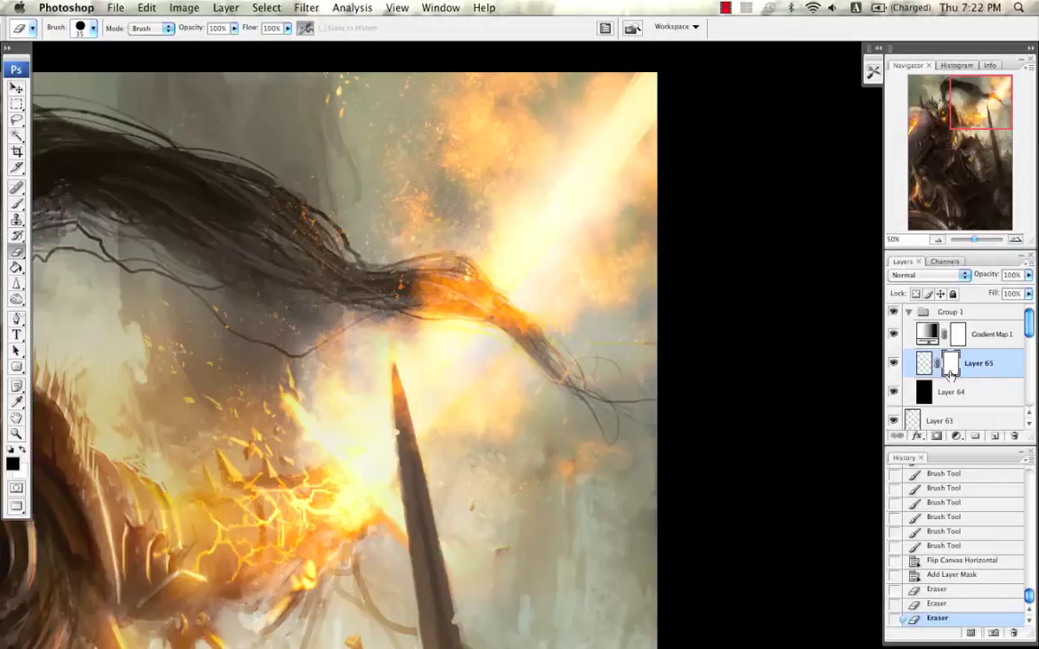
key(])
mouse_move(387, 265)
mouse_down()
mouse_move(417, 288)
mouse_move(385, 258)
mouse_move(417, 255)
mouse_move(417, 274)
mouse_up()
Step: Paint black brush strokes on Layer 65's mask to hide the glow along the plume's narrow end, reducing the brush to about 10 px
click(21, 204)
drag(377, 269, 416, 276)
drag(393, 270, 430, 280)
drag(411, 274, 459, 298)
key([)
drag(379, 260, 496, 301)
drag(448, 269, 486, 310)
drag(456, 275, 486, 308)
drag(424, 254, 449, 271)
drag(428, 256, 455, 282)
key([)
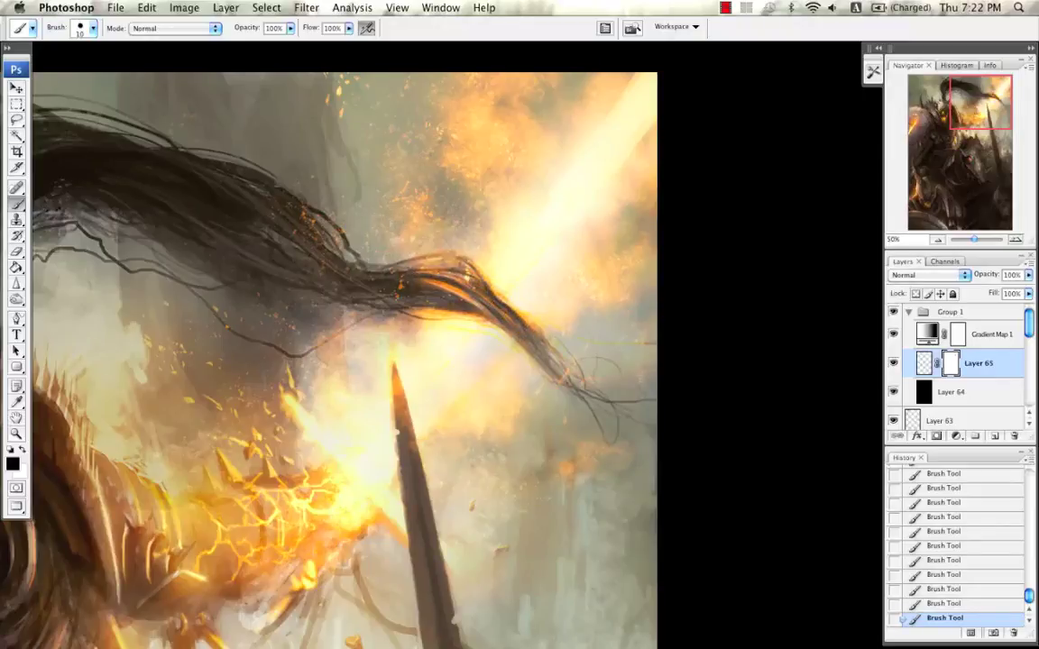
drag(429, 272, 474, 300)
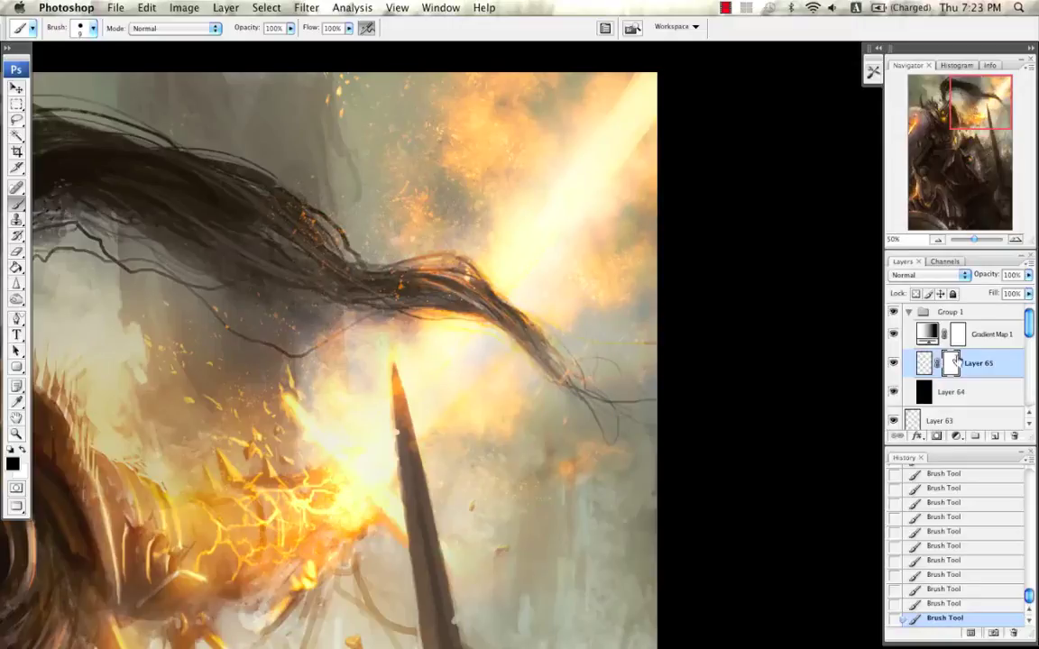
Step: Try an eraser stroke on the mask near the plume's tip, undo it and shrink the eraser
key(e)
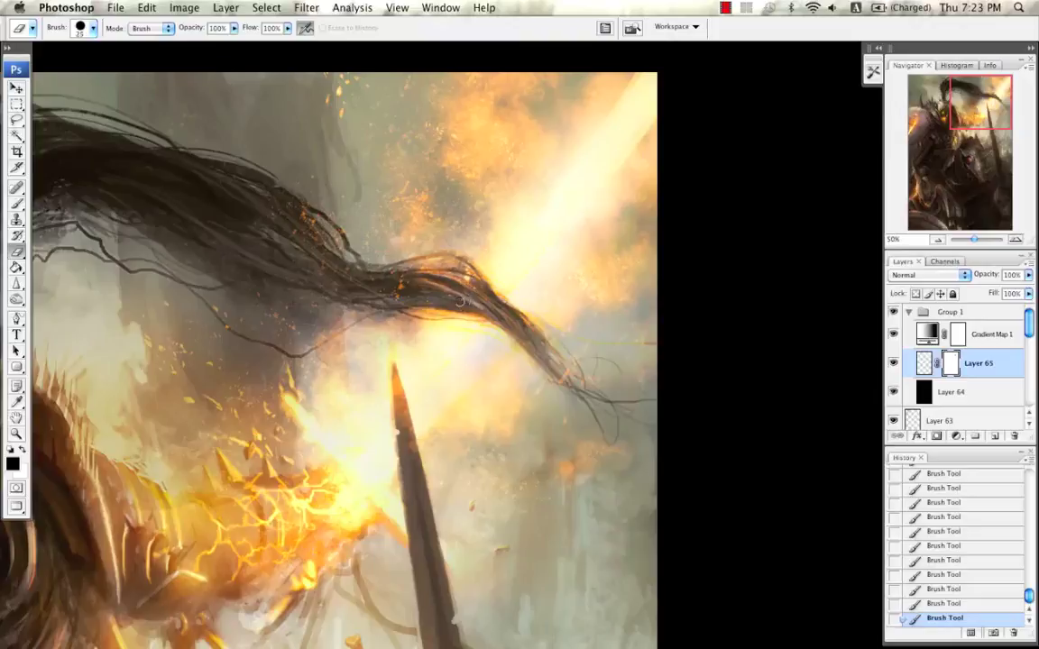
drag(460, 301, 487, 314)
key(super+z)
key(bracketleft)
key(bracketleft)
key(bracketleft)
Step: Mask out the remaining glow and sparks over the plume's dark strands with a black brush at 30 to 35 px
key(b)
drag(458, 296, 487, 316)
mouse_move(405, 274)
mouse_down()
mouse_move(450, 291)
mouse_move(411, 277)
mouse_up()
drag(393, 279, 399, 285)
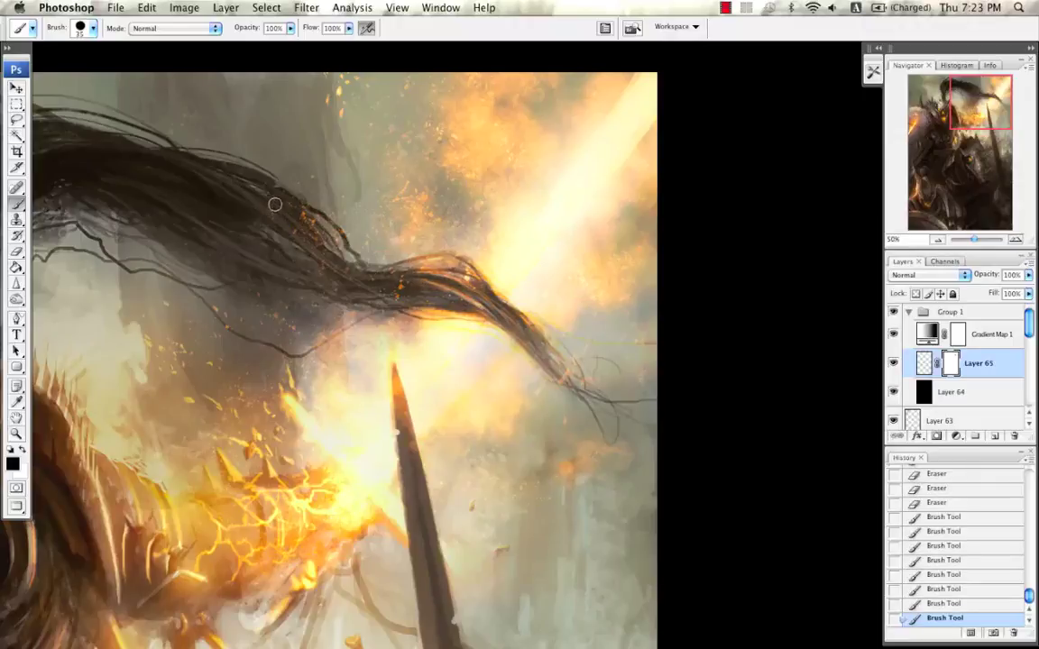
key(bracketright)
drag(300, 215, 314, 233)
drag(308, 224, 321, 242)
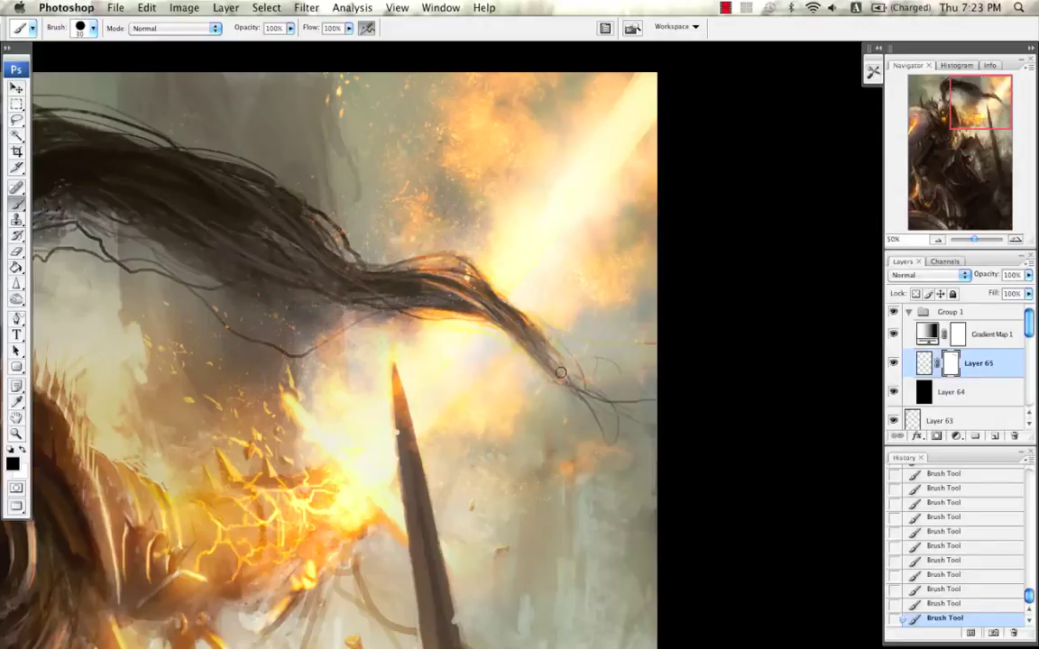
Step: Flip the canvas back horizontally with the whole painting in view and save the file
scroll(637, 269, left, 5)
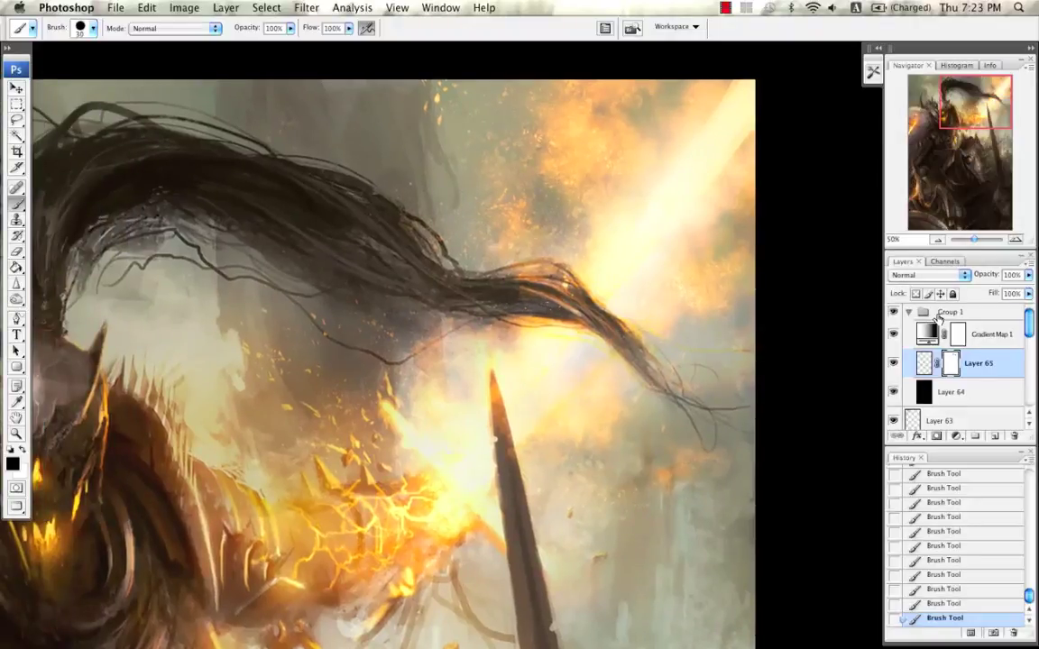
click(938, 239)
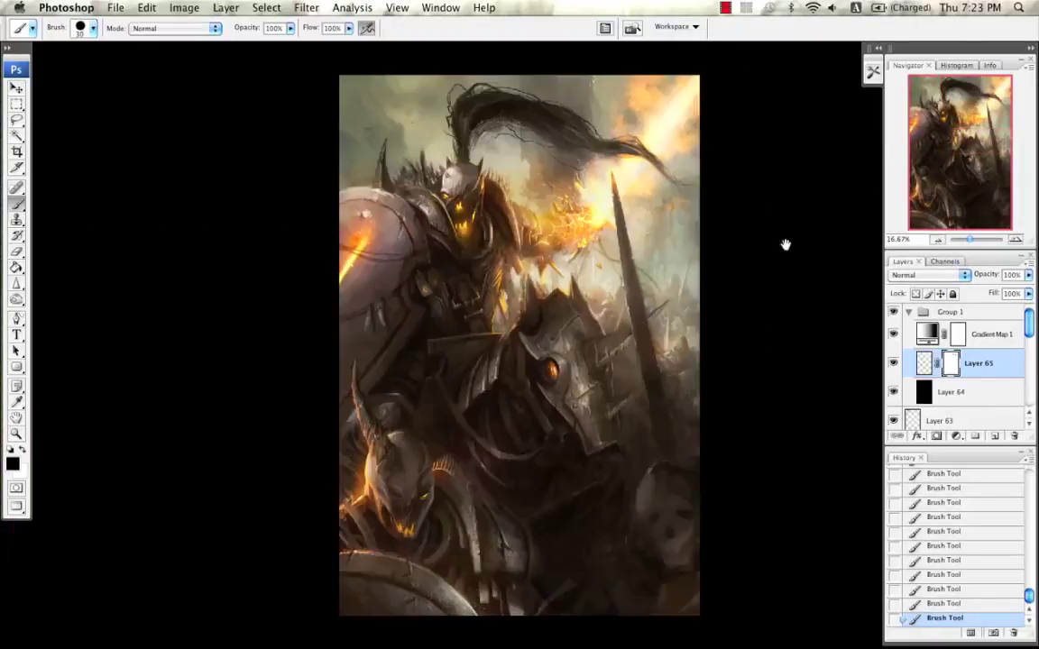
drag(785, 245, 731, 244)
drag(688, 189, 698, 184)
key(super+l)
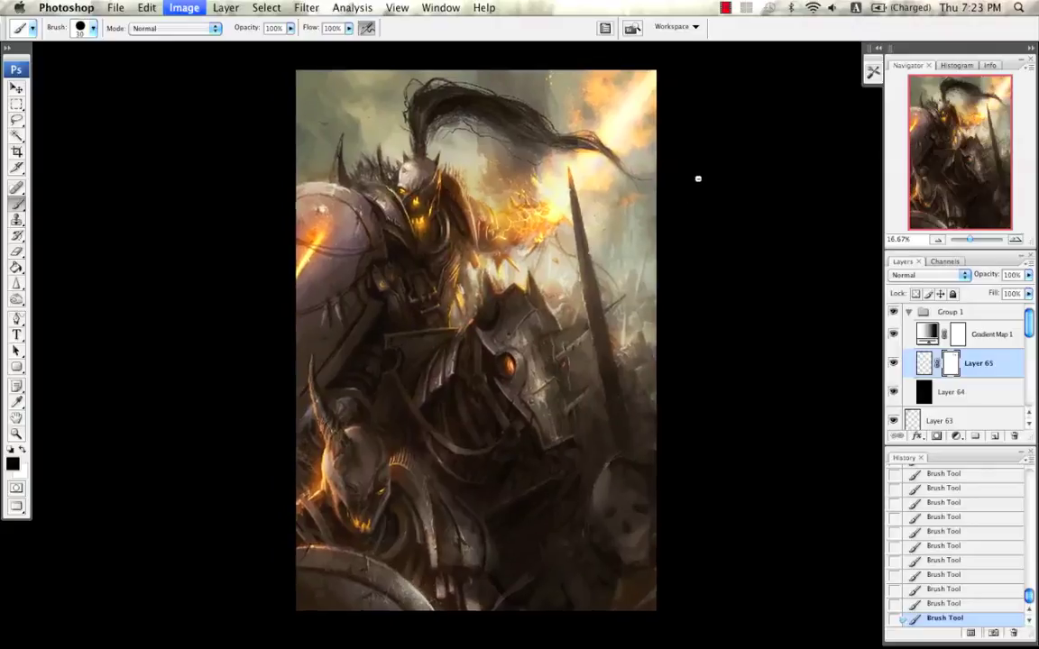
key(super+s)
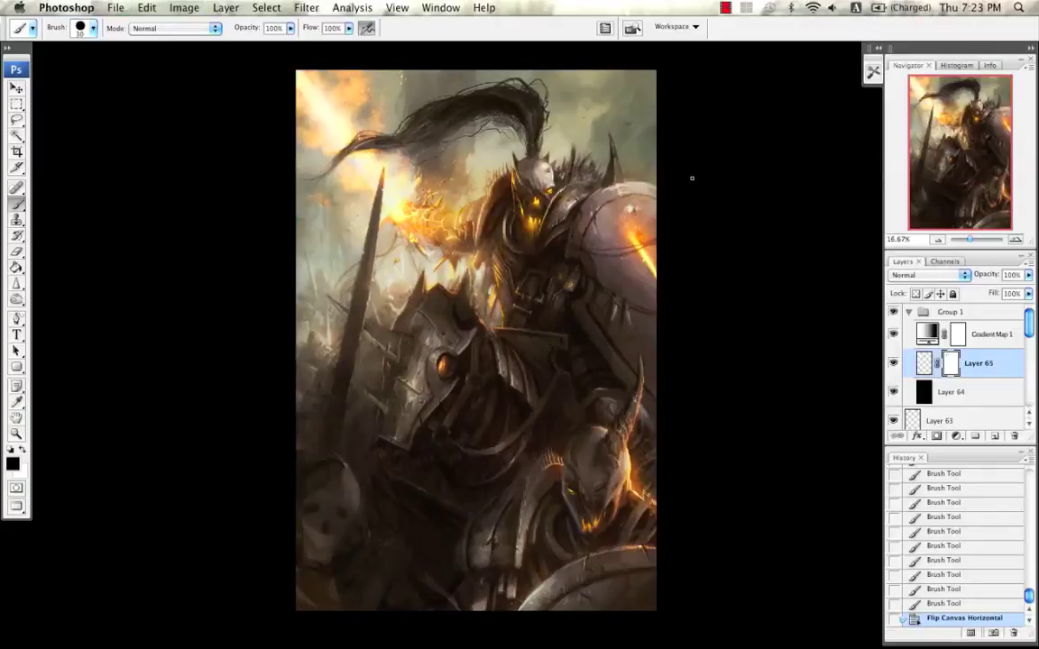
Step: Switch the foreground colour to white, collapse Group 1 and select Layer 63
key(x)
click(909, 312)
click(970, 343)
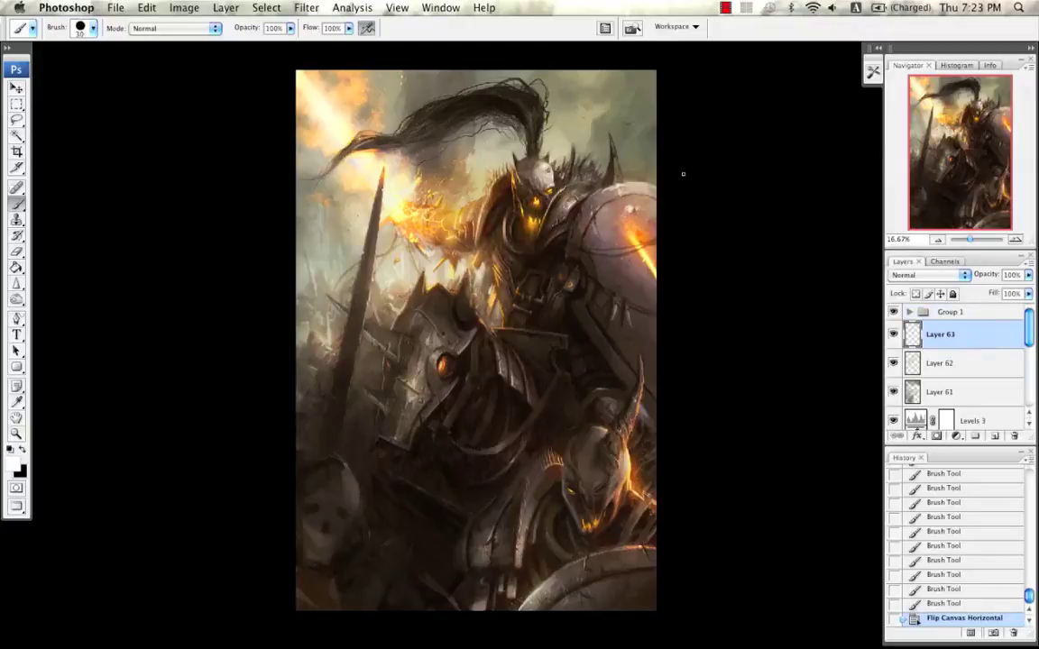
Step: Try brush strokes in a sampled sky colour at 70 px near the sky's upper corner behind the rider and undo them
drag(652, 96, 665, 101)
key(super+z)
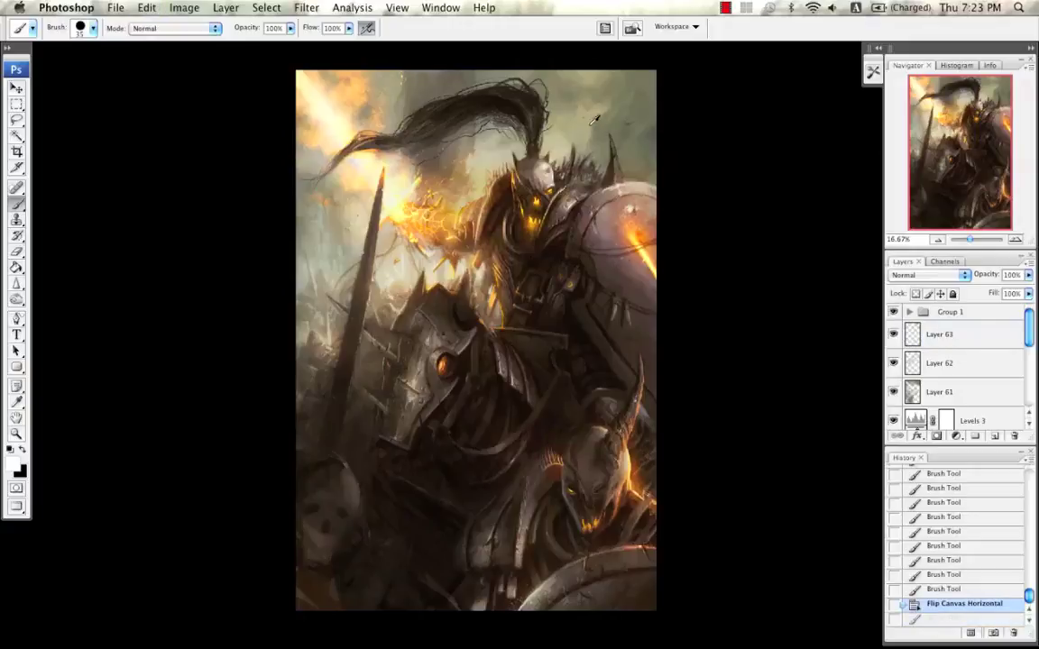
alt+click(587, 125)
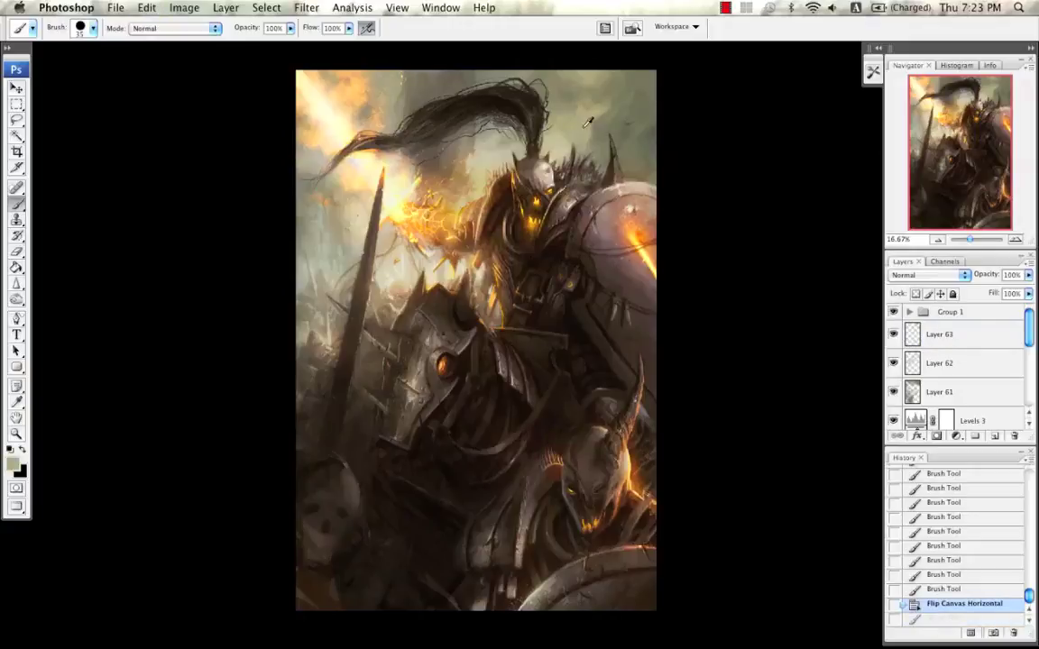
click(991, 340)
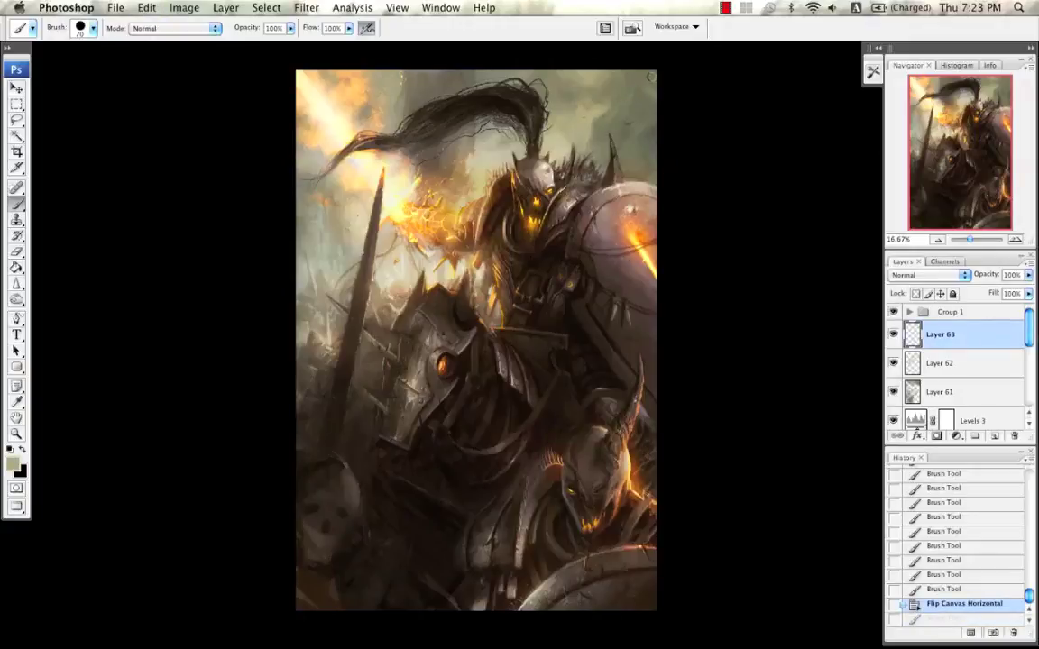
drag(641, 81, 583, 69)
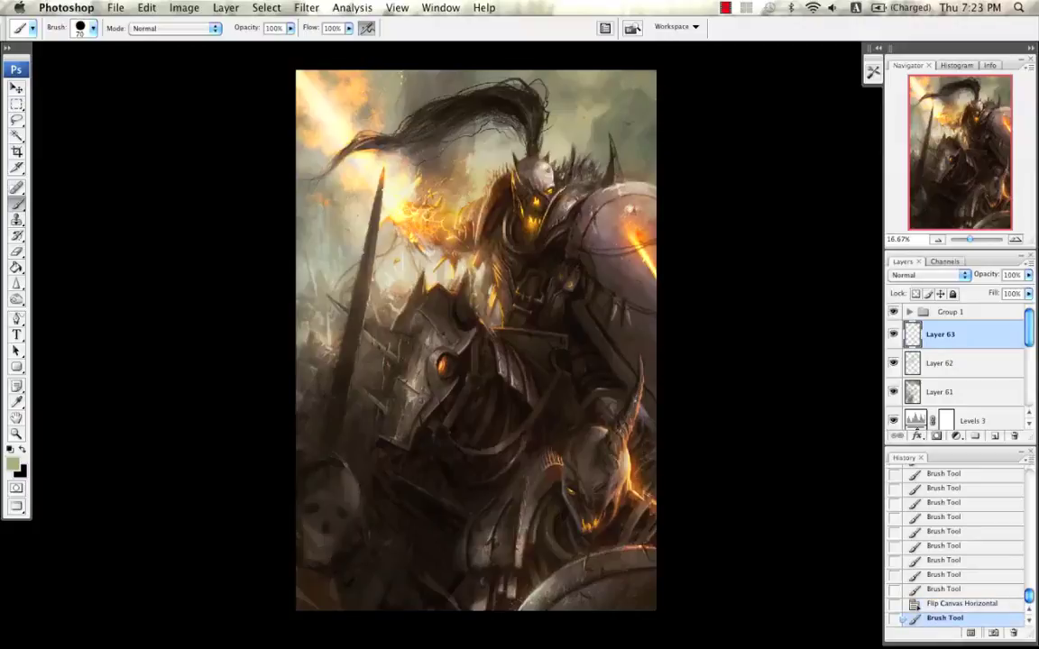
scroll(633, 178, up, 2)
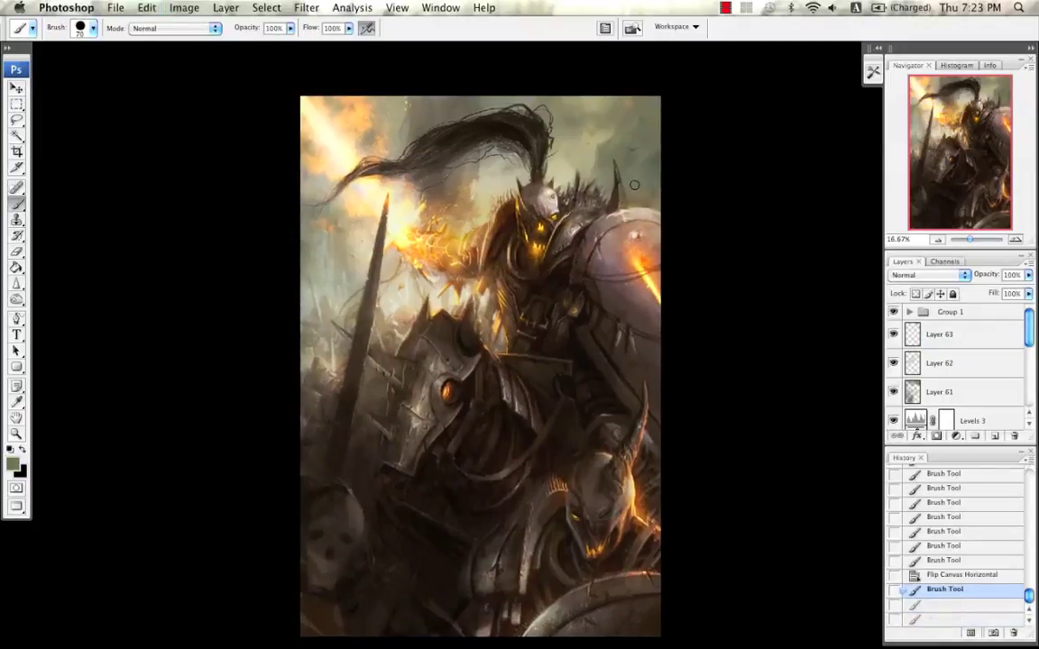
key(ctrl+z)
Step: Sample a sky colour and paint short 70 px strokes on Layer 63 in the sky behind the rider's helmet
click(996, 335)
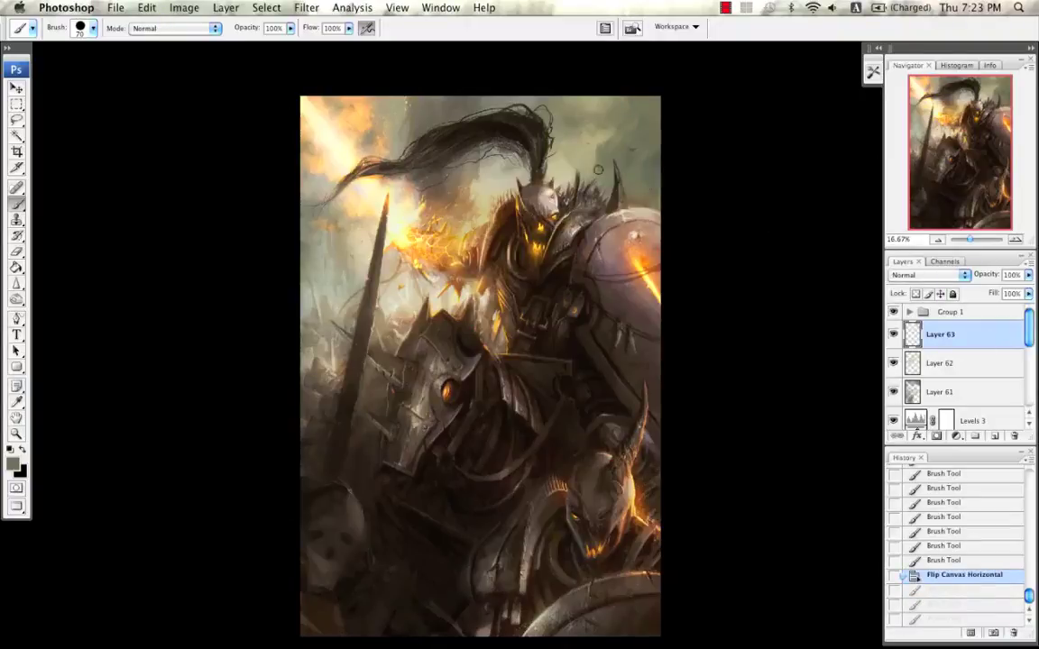
alt+click(587, 148)
drag(589, 140, 584, 146)
drag(591, 137, 585, 145)
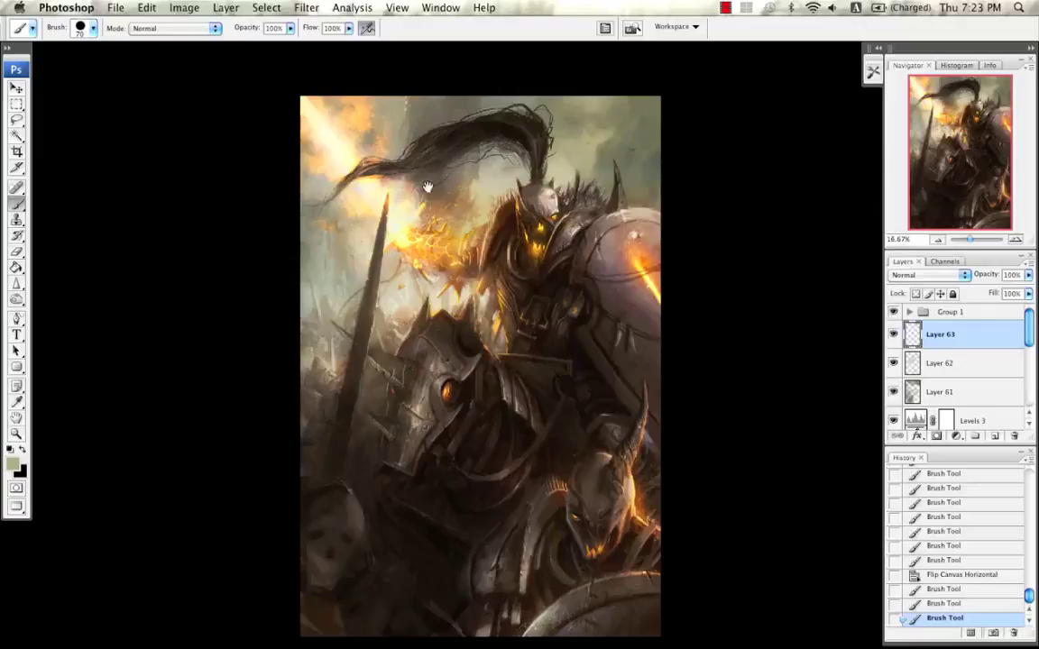
drag(427, 187, 437, 181)
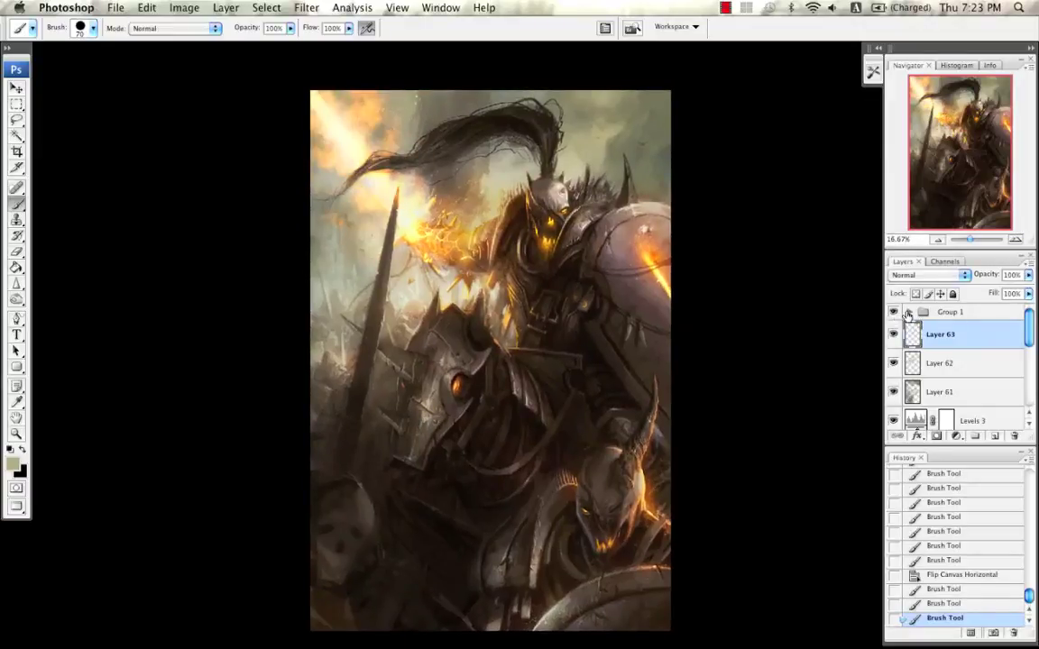
Step: Expand Group 1, target Layer 65's mask and set up a black 90 px brush
click(906, 312)
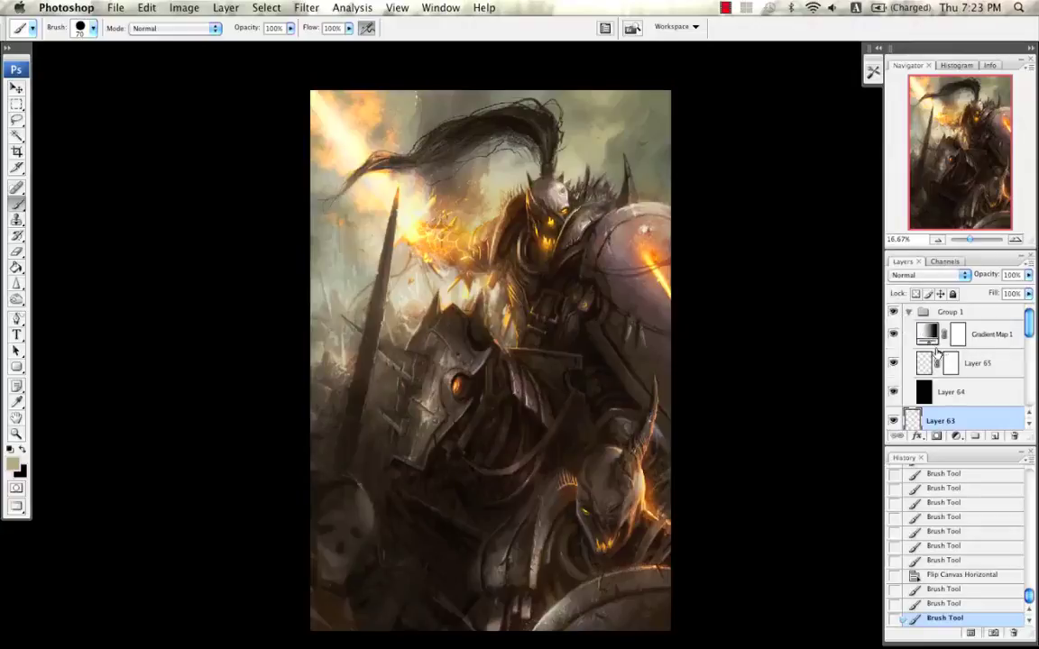
click(901, 370)
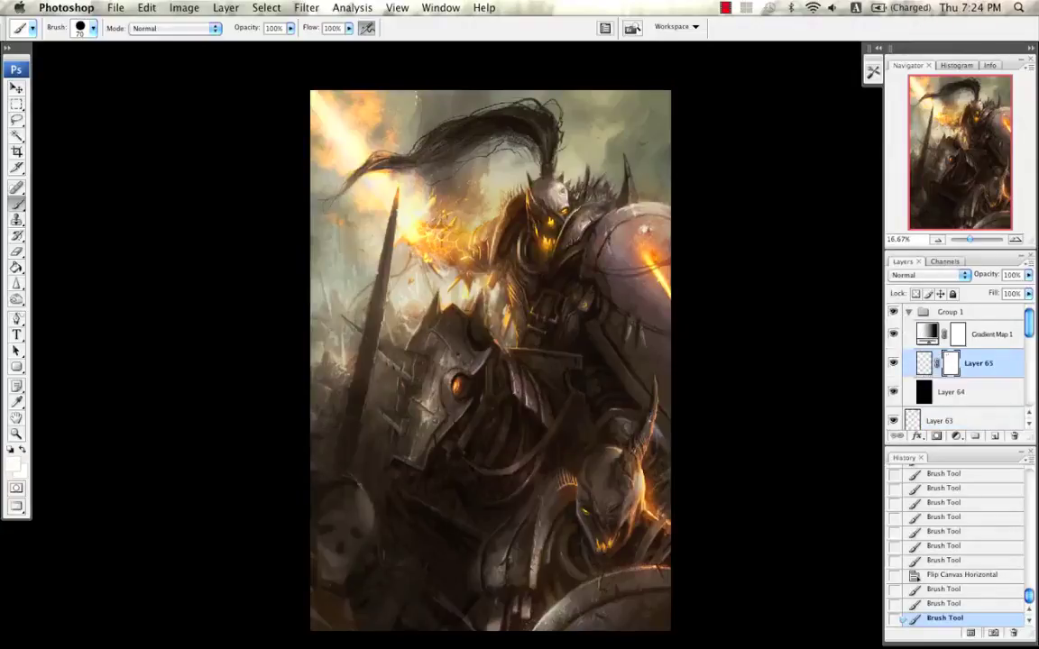
key(bracketright)
key(bracketright)
click(9, 449)
click(22, 449)
Step: Mask out the stray embers beside the sword below the plume's tip, undoing the last stroke, and save the painting
drag(342, 217, 335, 225)
mouse_move(338, 220)
mouse_down()
mouse_move(332, 232)
mouse_move(341, 219)
mouse_up()
drag(343, 220, 350, 222)
drag(351, 220, 348, 223)
drag(346, 222, 339, 226)
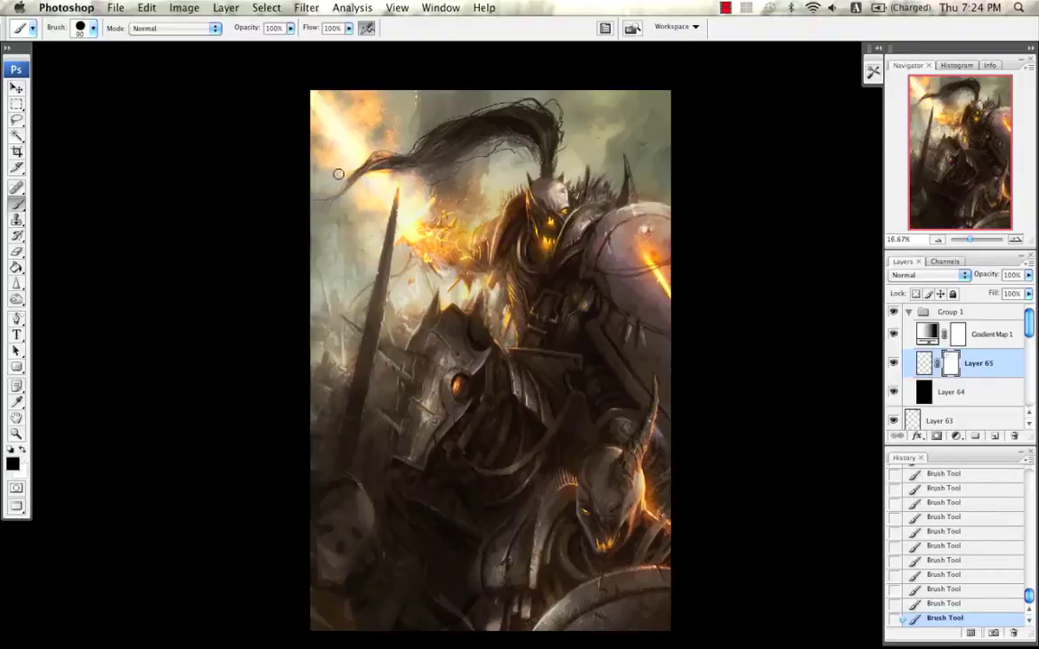
key(super+z)
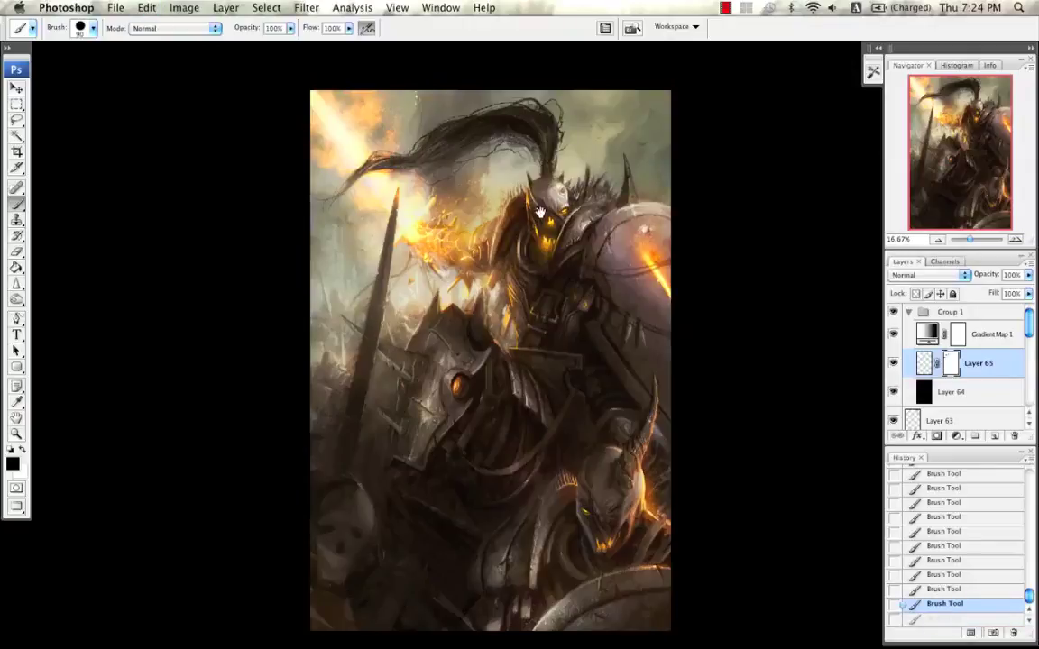
drag(547, 212, 532, 206)
key(super+s)
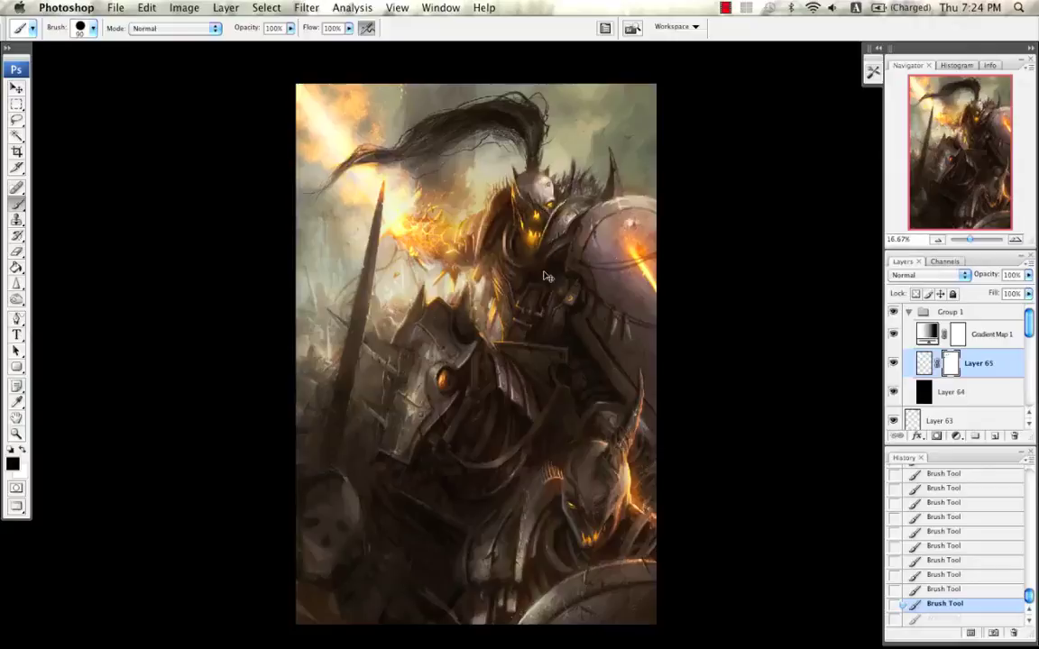
Step: Target Layer 65's own pixels instead of its mask and set up a white 20 px brush
click(925, 365)
click(10, 450)
click(22, 450)
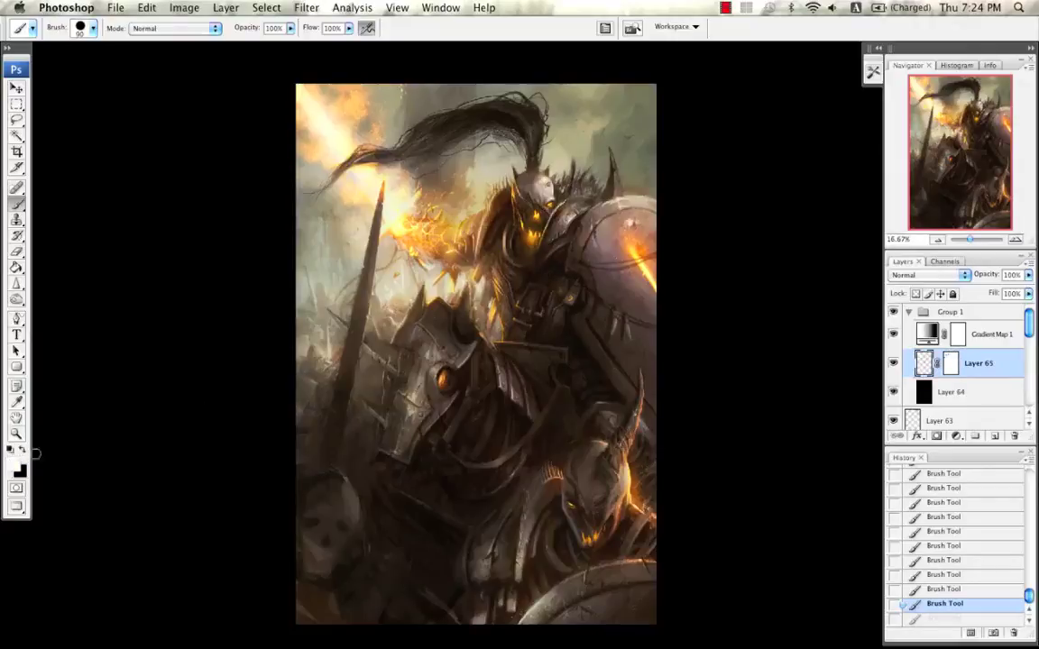
key(bracketleft)
key(bracketleft)
key(bracketleft)
key(bracketleft)
key(bracketleft)
key(bracketleft)
key(bracketleft)
Step: Paint a glowing rim between the ears of the horse's armour and undo the latest stroke
drag(424, 283, 427, 316)
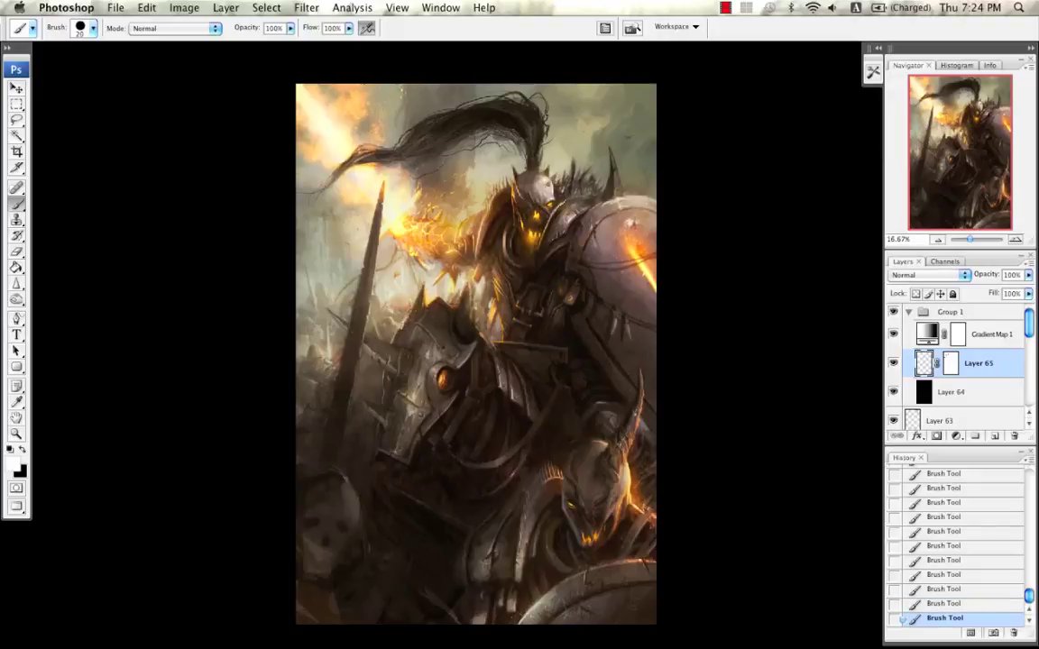
key(super+z)
key(super+z)
key(super+z)
key(super+z)
key(alt+super+z)
key(alt+super+z)
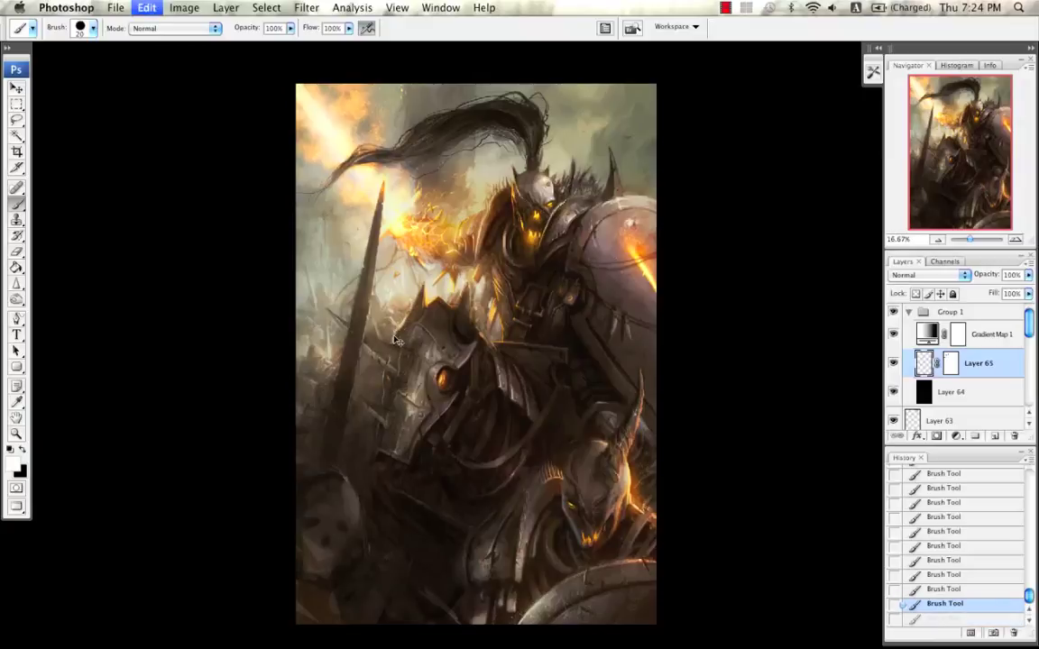
Step: Toggle the latest rim-light stroke on the horse's armour to compare the painting with and without it
key(shift+super+z)
key(shift+super+z)
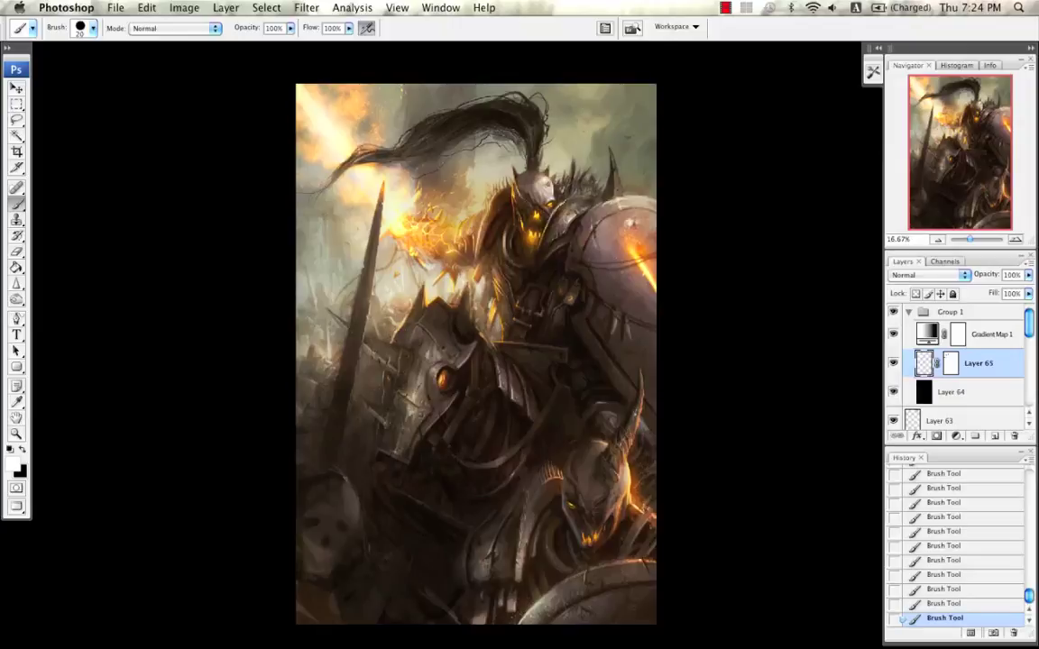
key(super+z)
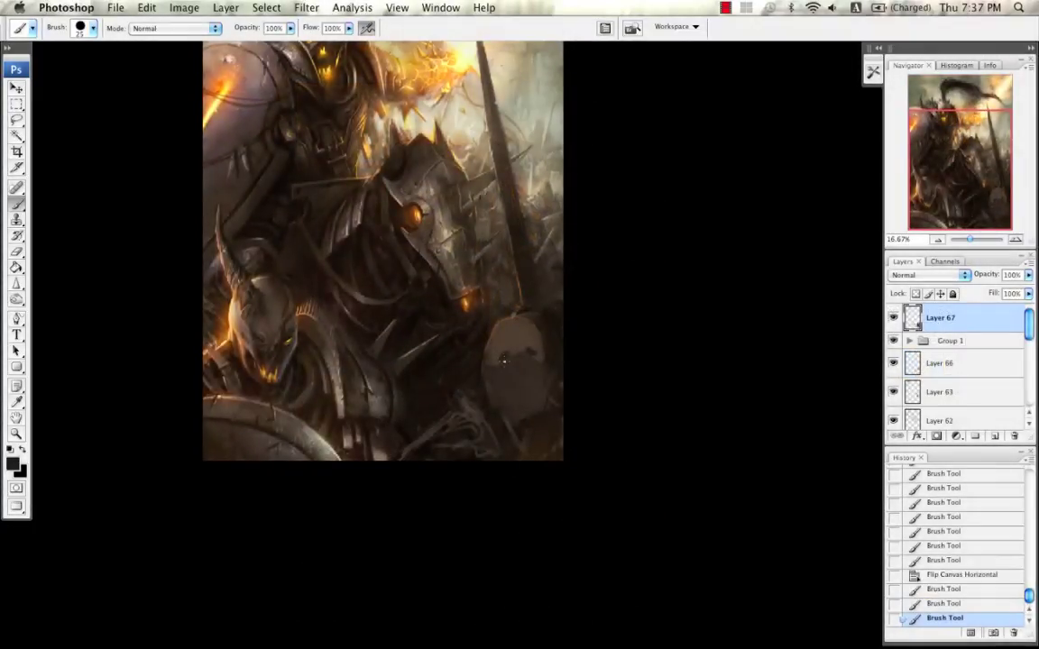
Step: Rough in dark eye sockets on the pale head-shaped form on Layer 67 with a 25 to 30 px brush, undoing the vertical centre strokes
drag(504, 360, 536, 353)
mouse_move(504, 359)
mouse_down()
mouse_move(534, 356)
mouse_move(528, 394)
mouse_up()
key(])
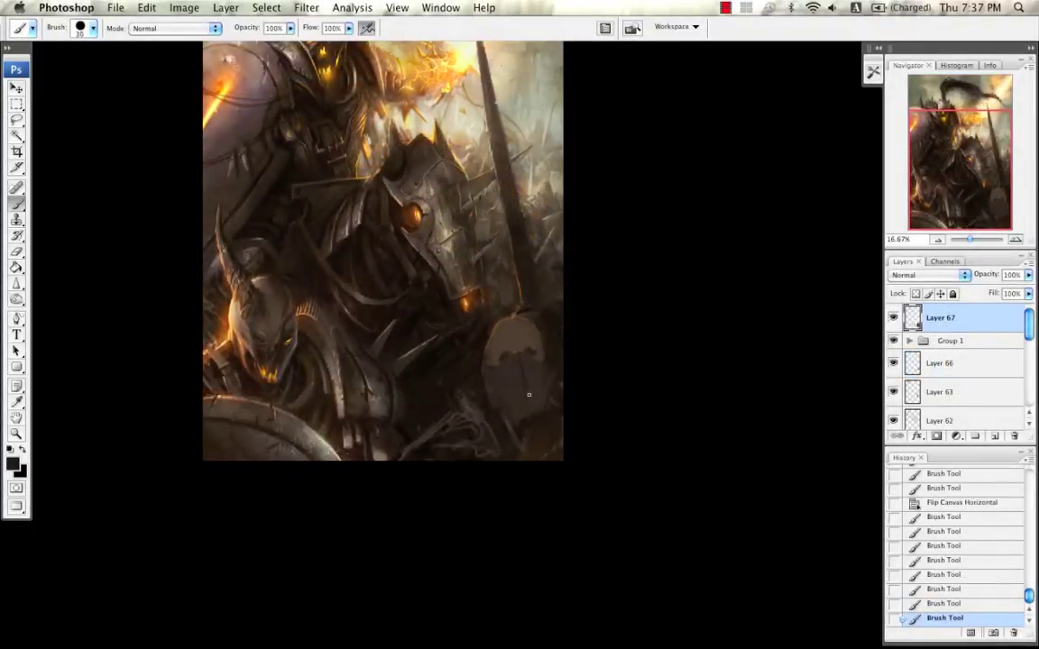
key(alt+super+z)
key(alt+super+z)
key(alt+super+z)
key(alt+super+z)
key(alt+super+z)
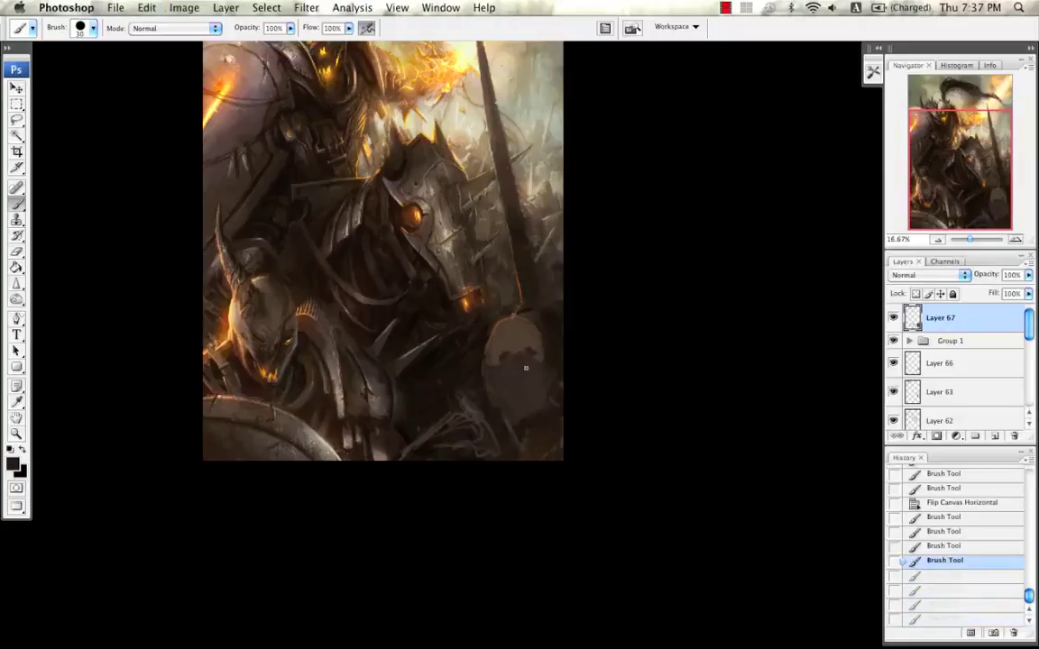
mouse_move(528, 361)
mouse_down()
mouse_move(498, 344)
mouse_move(492, 357)
mouse_up()
mouse_move(491, 361)
mouse_down()
mouse_move(505, 360)
mouse_move(517, 334)
mouse_up()
Step: Step back through the recent brush strokes on Layer 67 and restore them to compare the head shape's earlier state
key(super+alt+z)
key(super+alt+z)
key(super+alt+z)
key(super+alt+z)
key(super+alt+z)
key(super+alt+z)
key(super+alt+z)
key(super+alt+z)
key(super+alt+z)
key(super+alt+z)
key(super+alt+z)
key(super+alt+z)
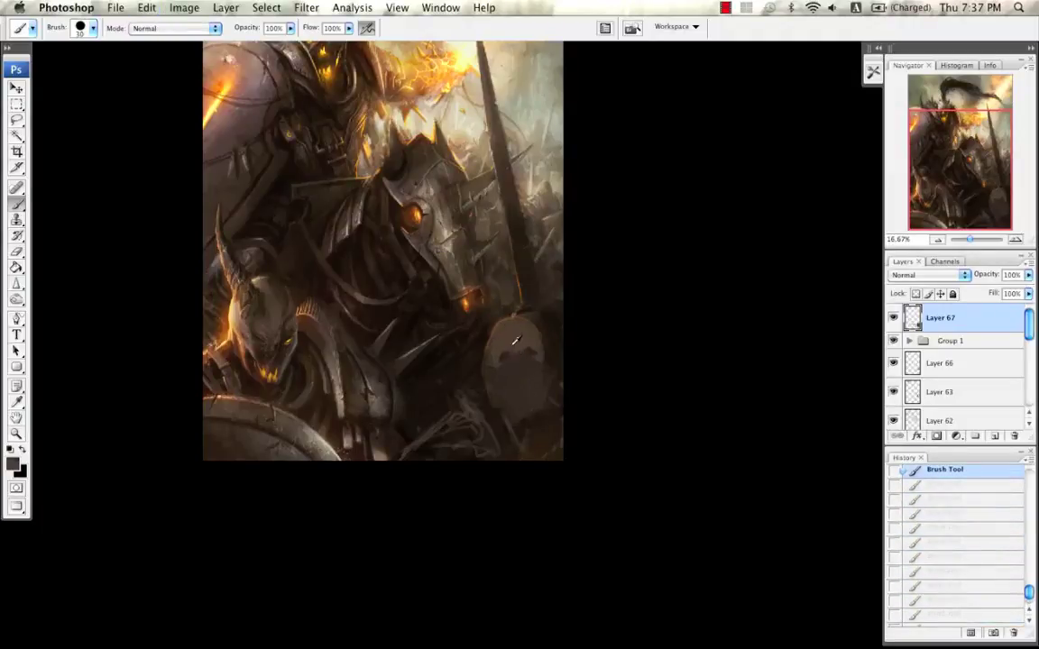
key(super+shift+z)
key(super+shift+z)
key(super+shift+z)
key(super+shift+z)
key(super+shift+z)
key(super+shift+z)
key(super+shift+z)
key(super+shift+z)
key(super+shift+z)
key(super+shift+z)
key(super+shift+z)
key(super+shift+z)
Step: Darken the brow and eye area of the head shape on Layer 67 with a 40 to 45 px brush
key(bracketright)
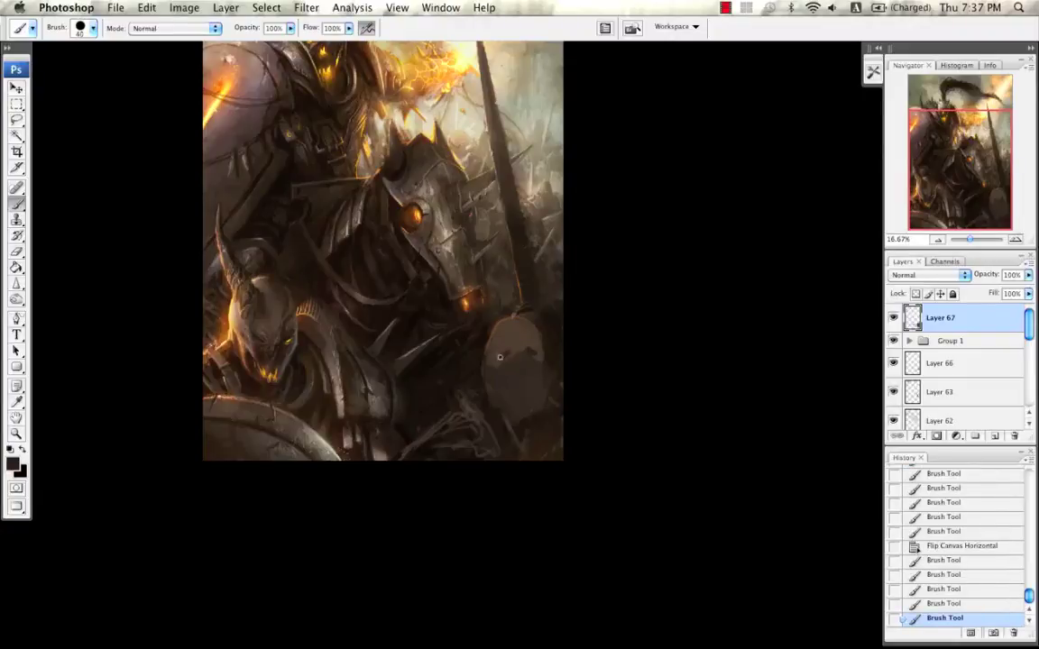
drag(495, 356, 506, 358)
drag(498, 357, 516, 355)
key(bracketright)
drag(510, 355, 504, 358)
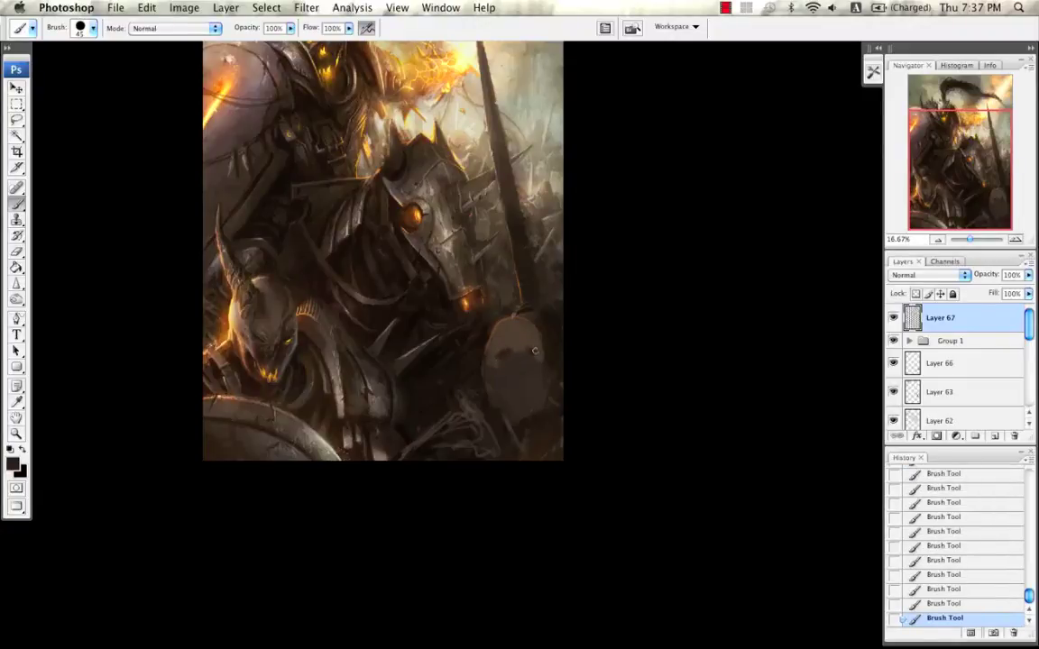
Step: Sample the head shape's forehead colour and blend it down over the face with a 100 px brush
key(bracketright)
key(bracketright)
key(bracketright)
key(bracketright)
key(bracketright)
key(bracketright)
alt+click(517, 339)
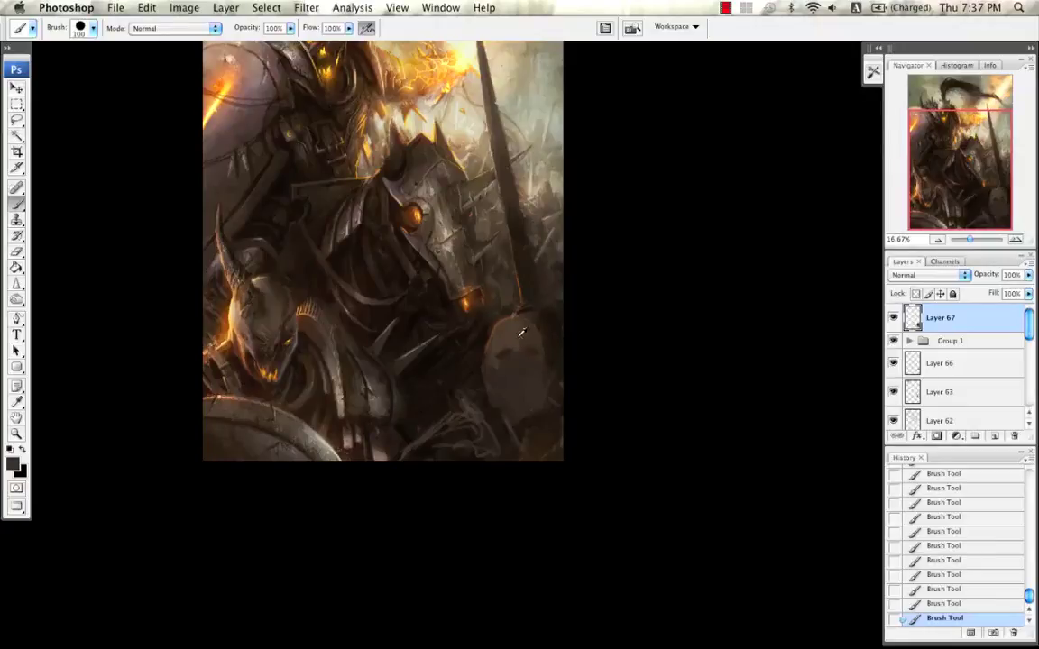
drag(514, 341, 533, 370)
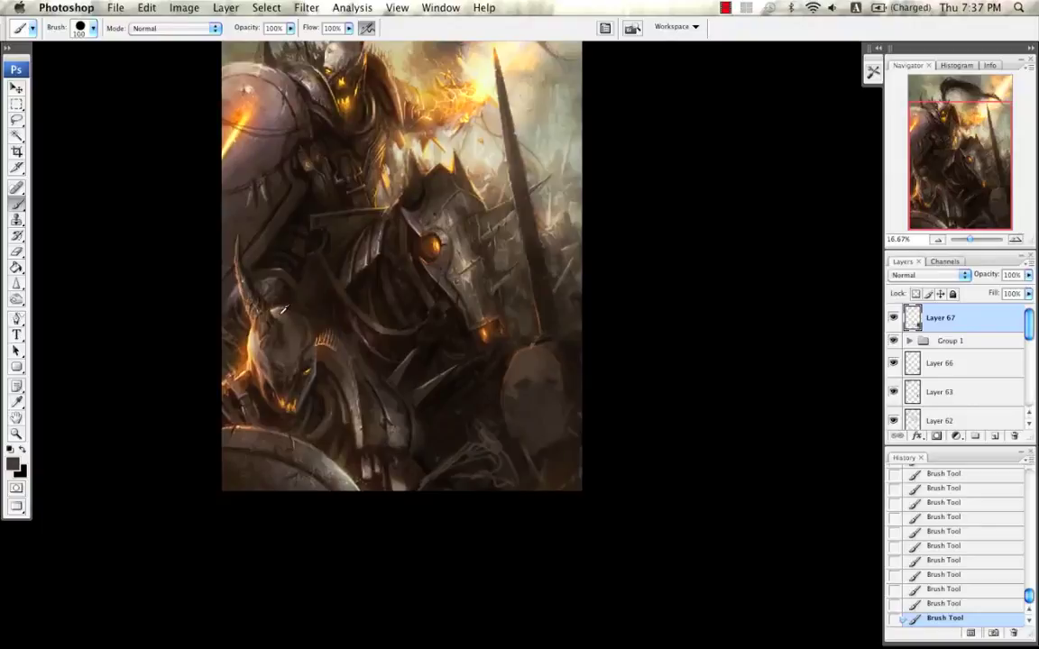
Step: Open the brush presets for choosing a different brush tip
right_click(541, 350)
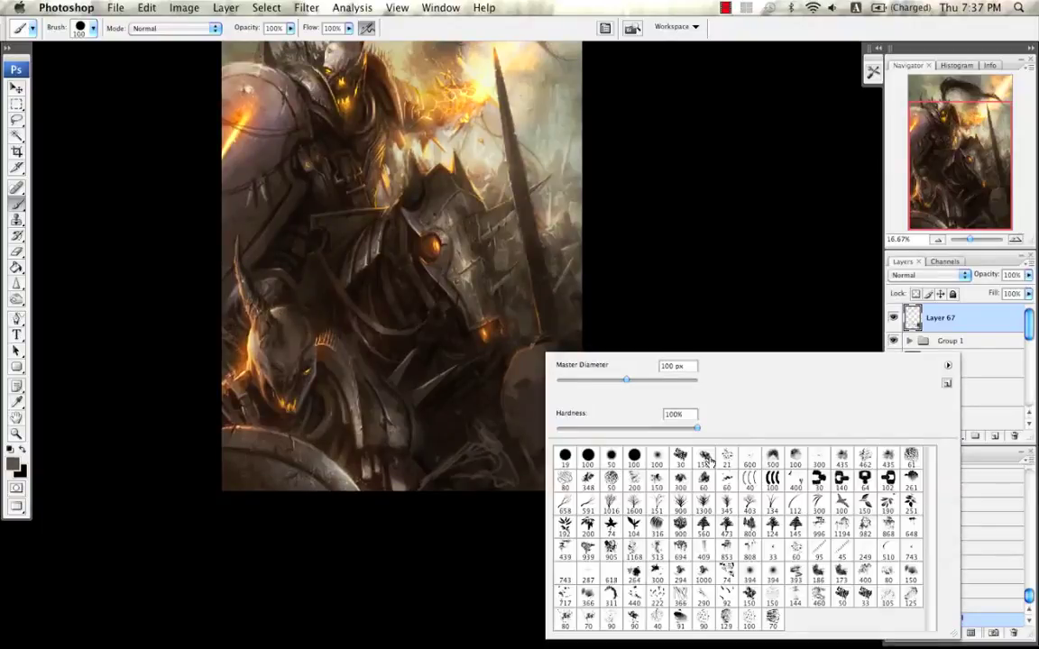
Step: Block in the dark eye sockets and face planes of the head in the foreground corner using textured and hard round brushes
double_click(700, 452)
key(bracketleft)
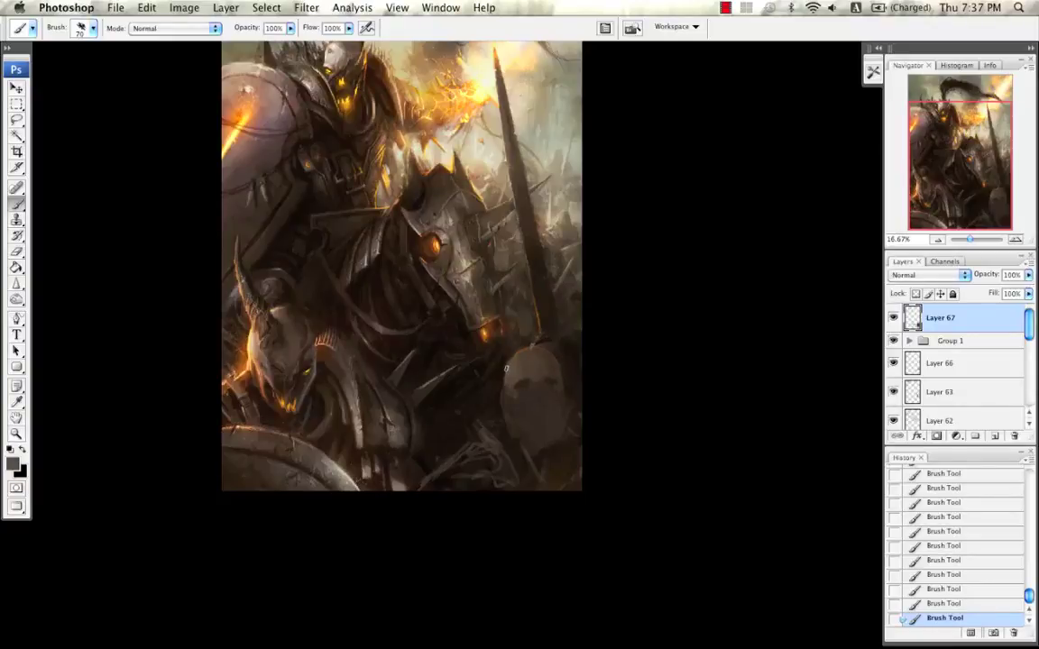
alt+click(523, 378)
right_click(552, 426)
double_click(570, 459)
drag(516, 409, 518, 389)
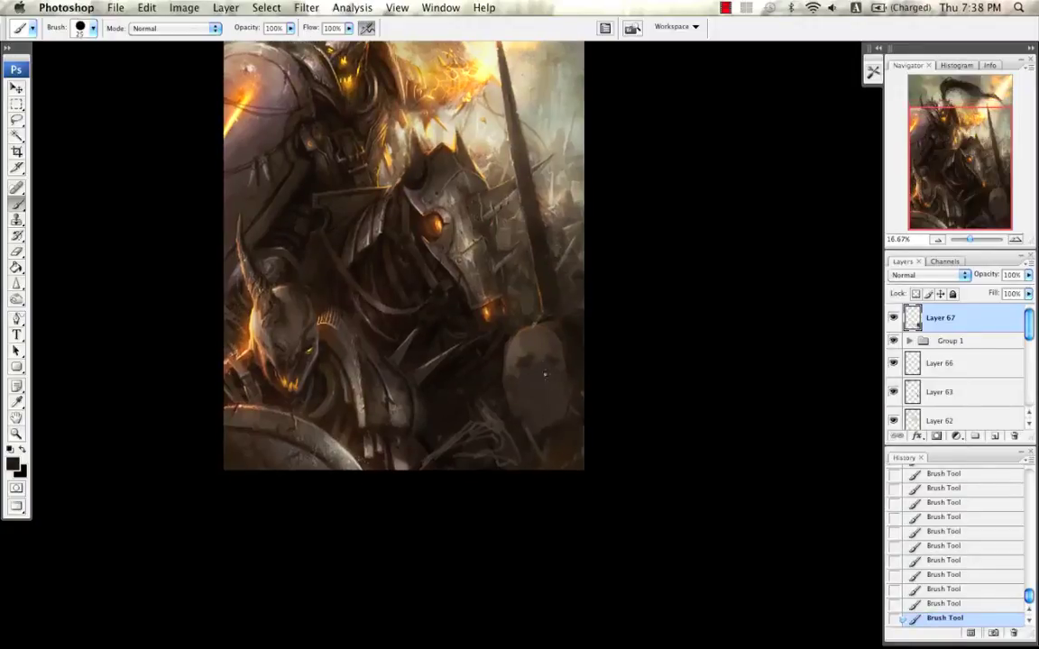
Step: Compare the head without the last two strokes, restore them, and paint dark nose and mouth lines with a 40–45 px hard round brush
key(alt+super+z)
key(alt+super+z)
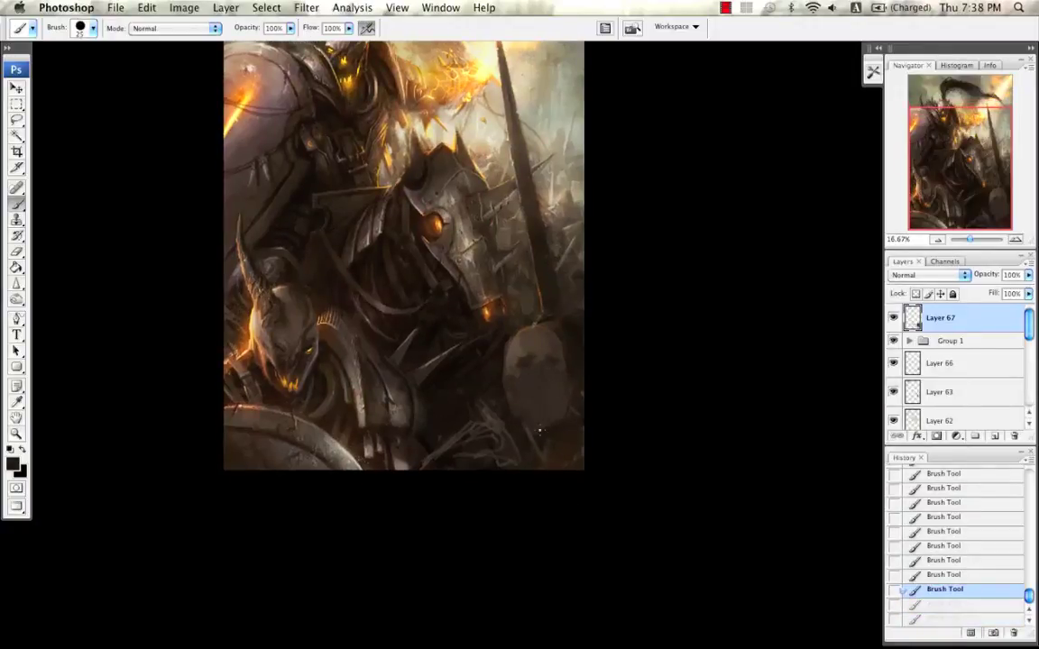
key(shift+super+z)
key(shift+super+z)
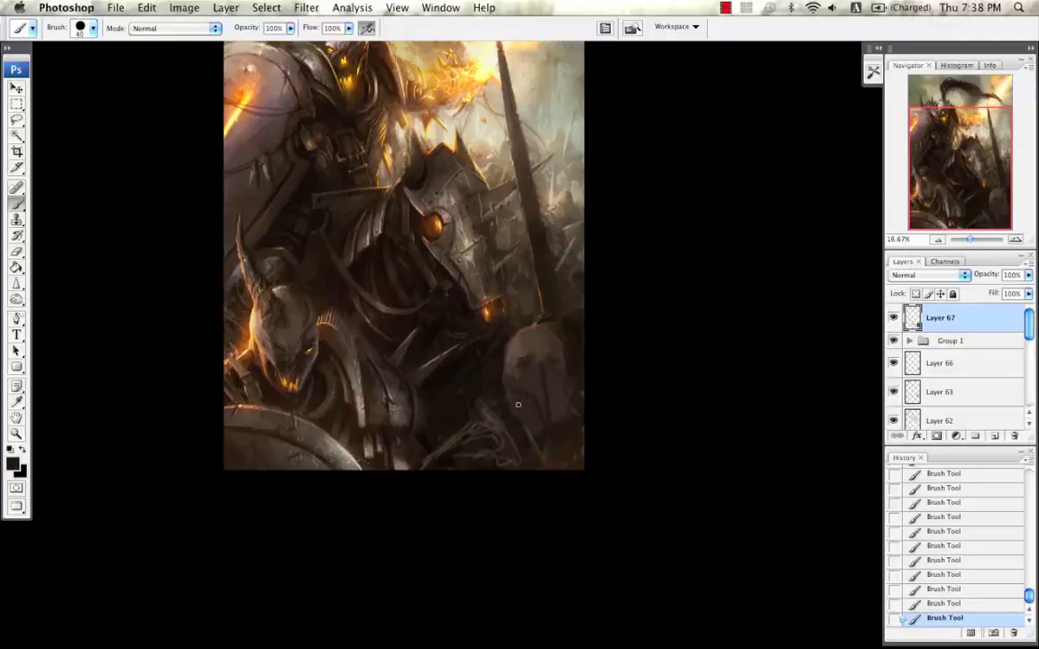
drag(555, 423, 557, 448)
key(bracketright)
drag(624, 273, 654, 360)
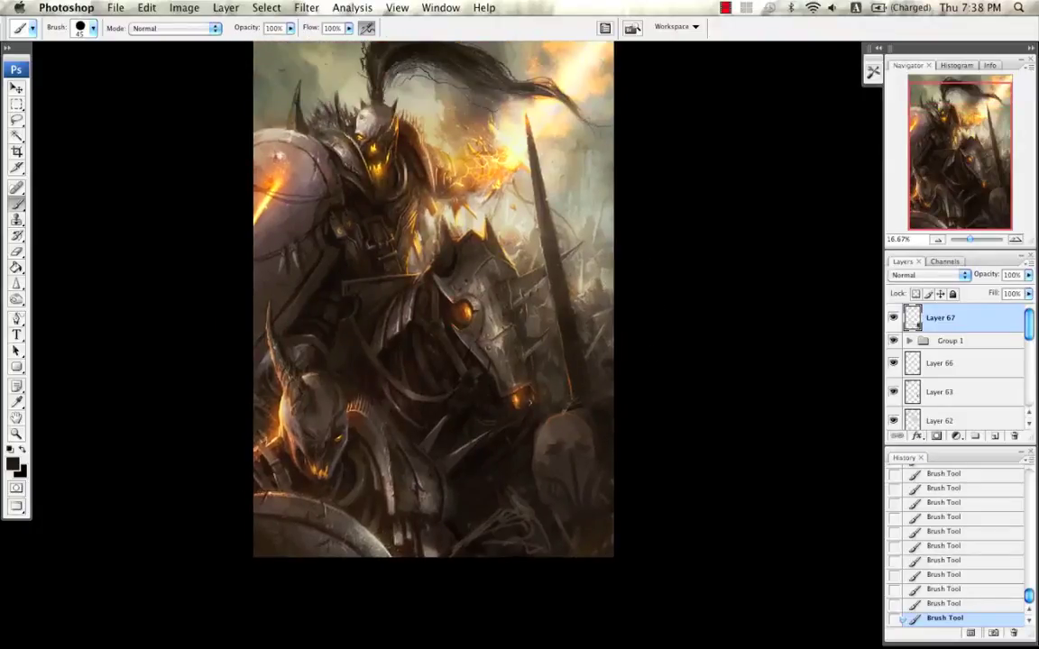
Step: Paint glowing orange eyes on the head with a small round brush, using the colour sampled from the horse's eye
alt+click(470, 305)
key(bracketleft)
key(bracketleft)
key(bracketleft)
click(1016, 239)
click(1016, 239)
click(1016, 240)
drag(801, 573, 573, 254)
key(bracketleft)
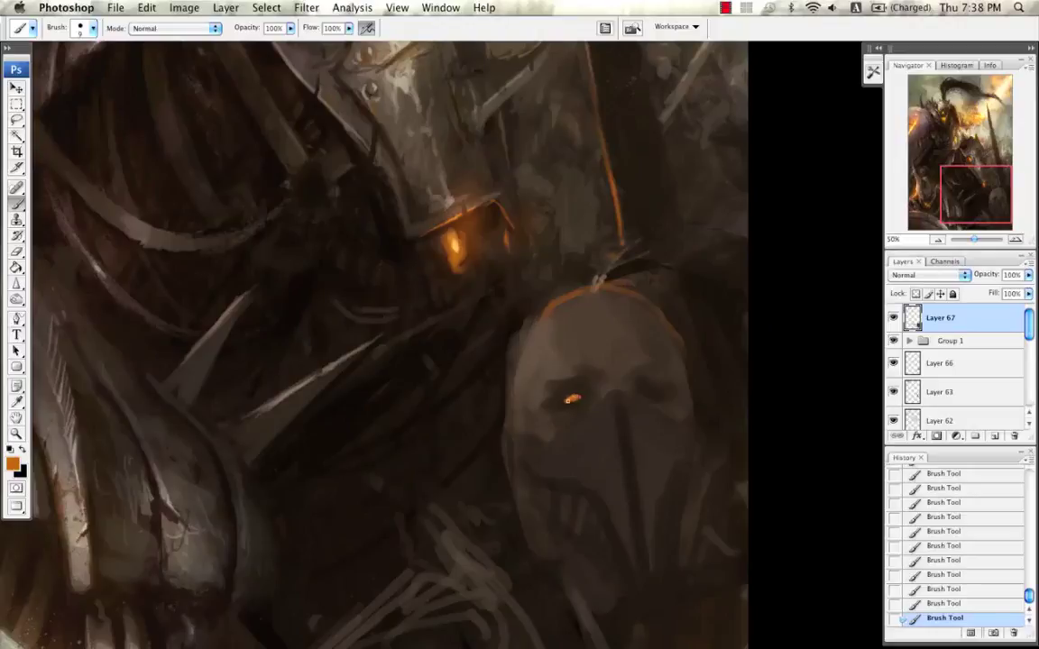
alt+click(575, 400)
alt+click(566, 400)
drag(566, 394, 565, 395)
key(super+0)
Step: Undo the recent strokes on the head's second eye and flip the canvas horizontally
key(super+z)
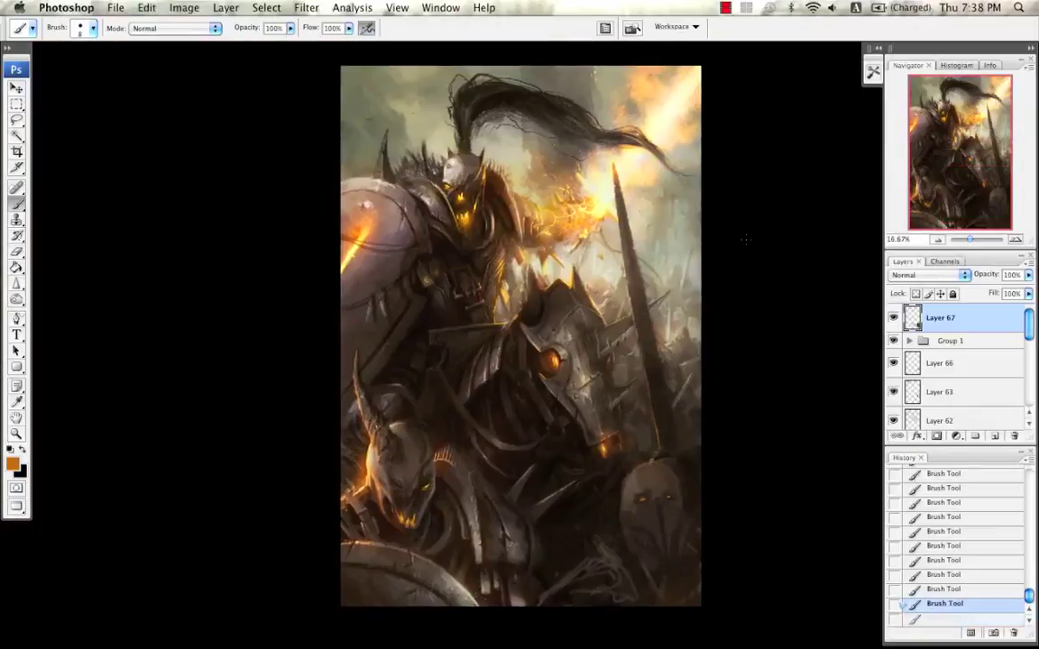
key(super+alt+z)
key(super+alt+z)
key(super+alt+z)
key(super+alt+z)
key(super+alt+z)
key(super+alt+z)
key(super+alt+z)
key(super+alt+z)
key(super+alt+z)
key(super+alt+z)
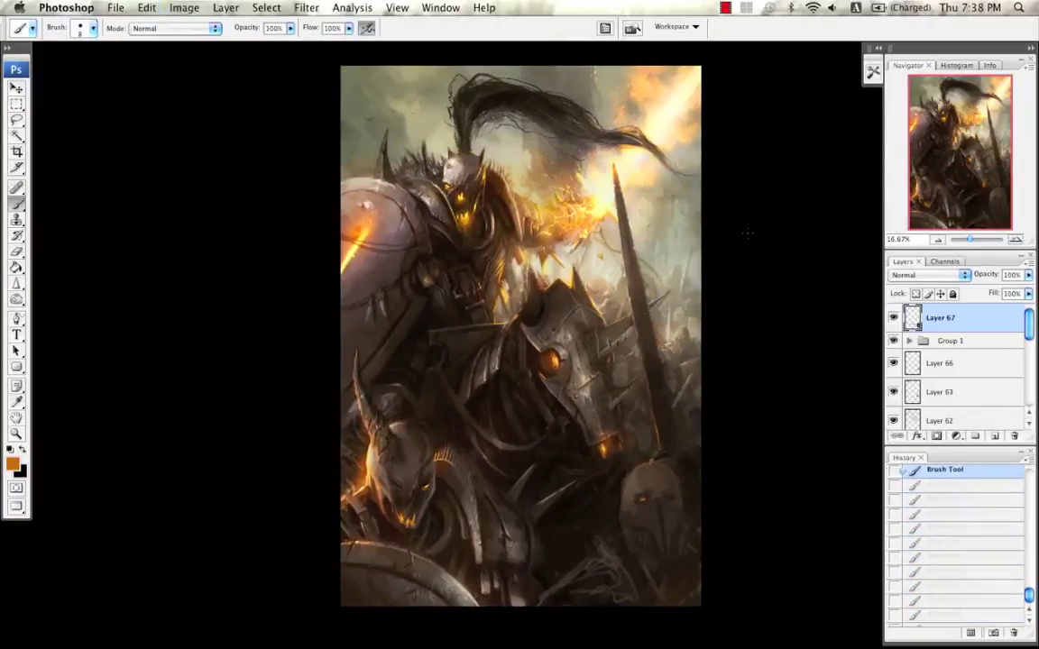
key(super+shift+h)
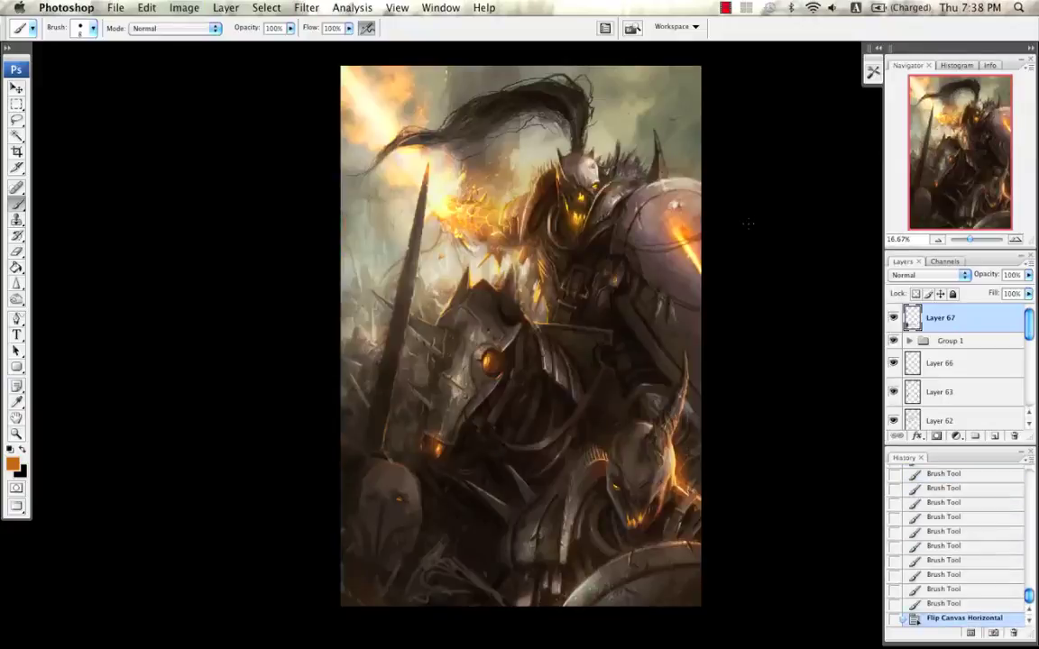
mouse_move(757, 261)
mouse_down()
mouse_move(756, 237)
mouse_move(697, 215)
mouse_up()
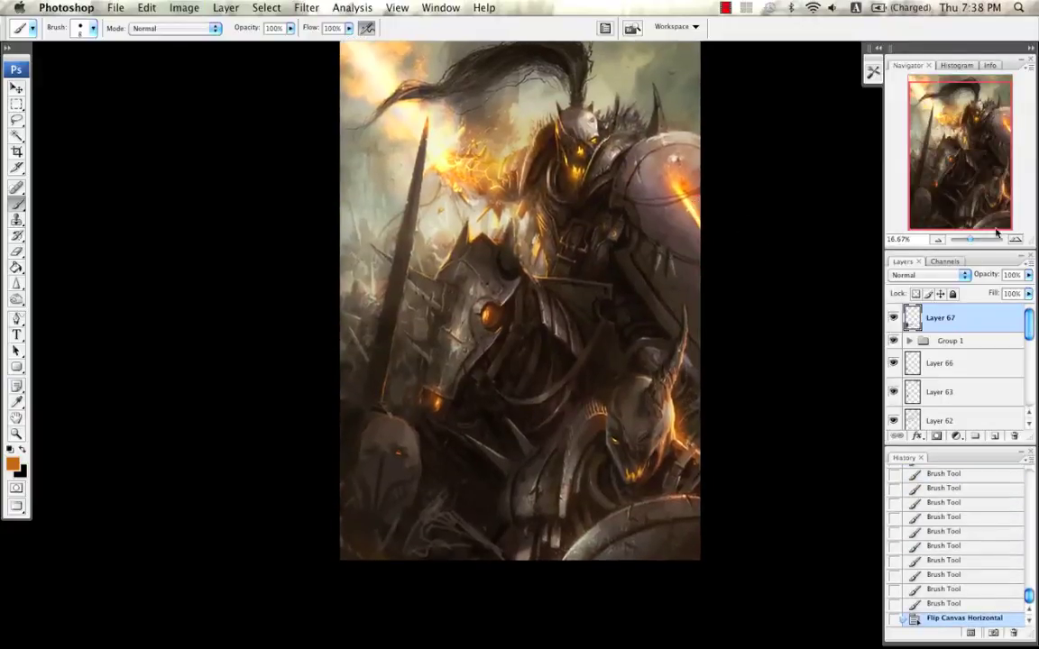
Step: Paint the brow and cheek planes around the glowing eye with grey-brown tones sampled from the head, using a 30–40 px brush
click(1015, 239)
mouse_move(696, 260)
mouse_down()
mouse_move(694, 217)
mouse_move(712, 356)
mouse_up()
alt+click(604, 138)
drag(565, 272, 602, 127)
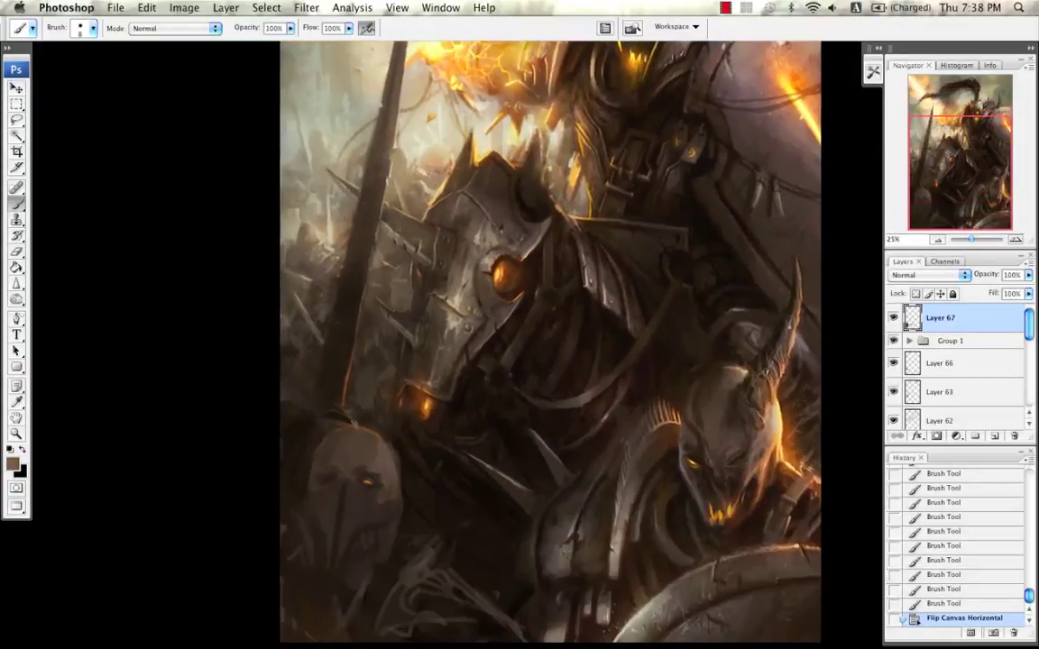
key(bracketright)
key(bracketright)
key(bracketright)
alt+click(388, 487)
drag(377, 475, 389, 488)
drag(382, 476, 387, 483)
mouse_move(378, 473)
mouse_down()
mouse_move(385, 480)
mouse_move(381, 469)
mouse_up()
drag(376, 464, 383, 472)
drag(377, 466, 383, 475)
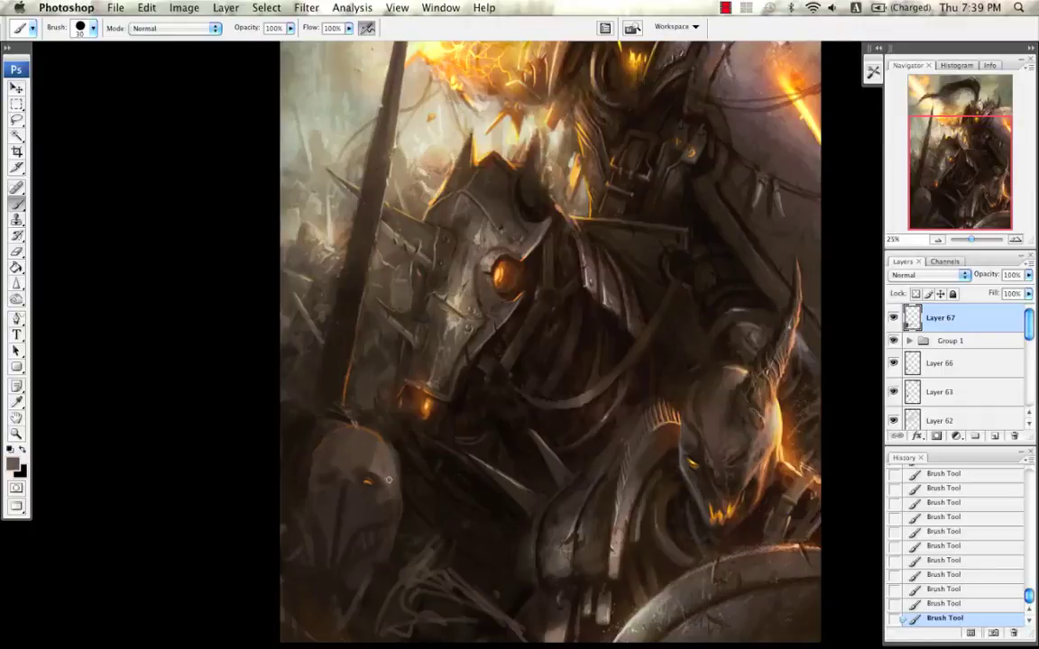
key(bracketright)
alt+click(390, 514)
alt+click(383, 464)
Step: Add highlights beside the head's glowing eye with a 10 px brush, using the pale tone sampled from the rider's helmet
drag(625, 179, 618, 249)
alt+click(633, 86)
alt+click(638, 73)
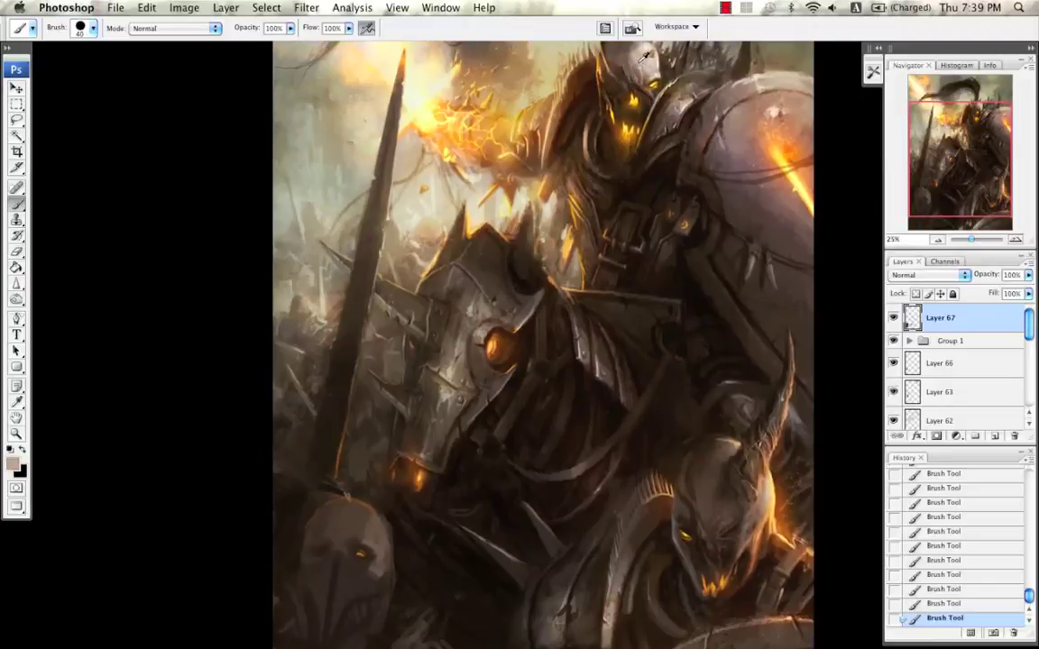
drag(642, 117, 663, 52)
key([)
key(bracketleft)
key(bracketleft)
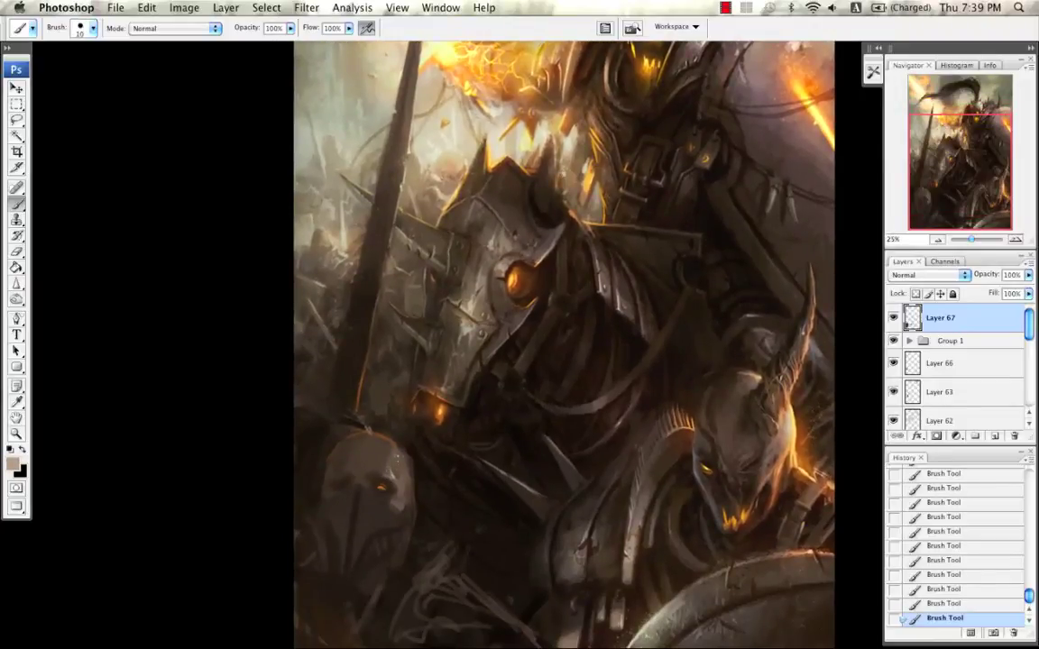
Step: Refine the brow and eye socket highlights on the head with small brush strokes in tones sampled around the eye
alt+click(394, 459)
key(bracketright)
alt+click(398, 371)
key(bracketleft)
alt+click(392, 434)
alt+click(401, 462)
drag(416, 441, 458, 345)
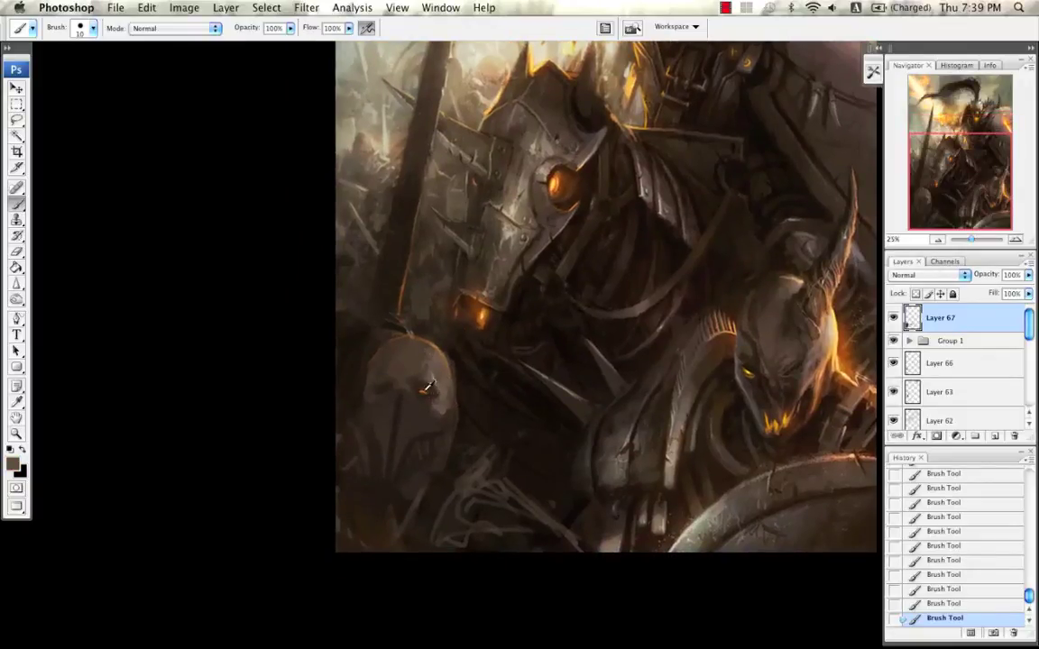
Step: Rework the head's glowing eye with sampled orange and darken its surroundings with a 15 px brush
alt+click(387, 346)
key(super+z)
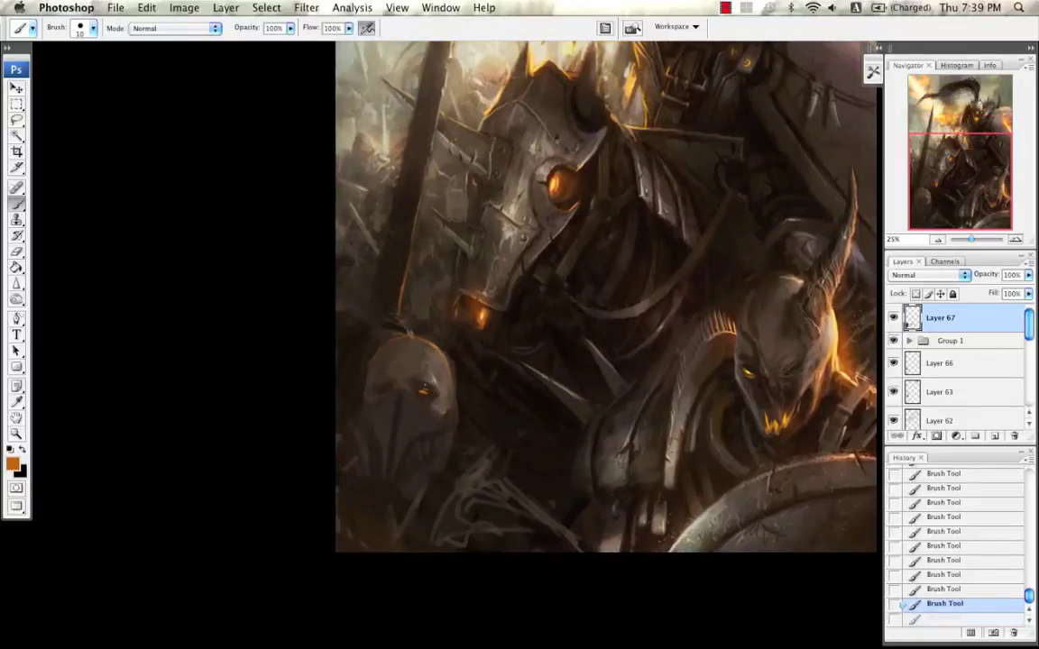
alt+click(433, 382)
key(])
drag(434, 385, 379, 383)
key(super+z)
key(super+z)
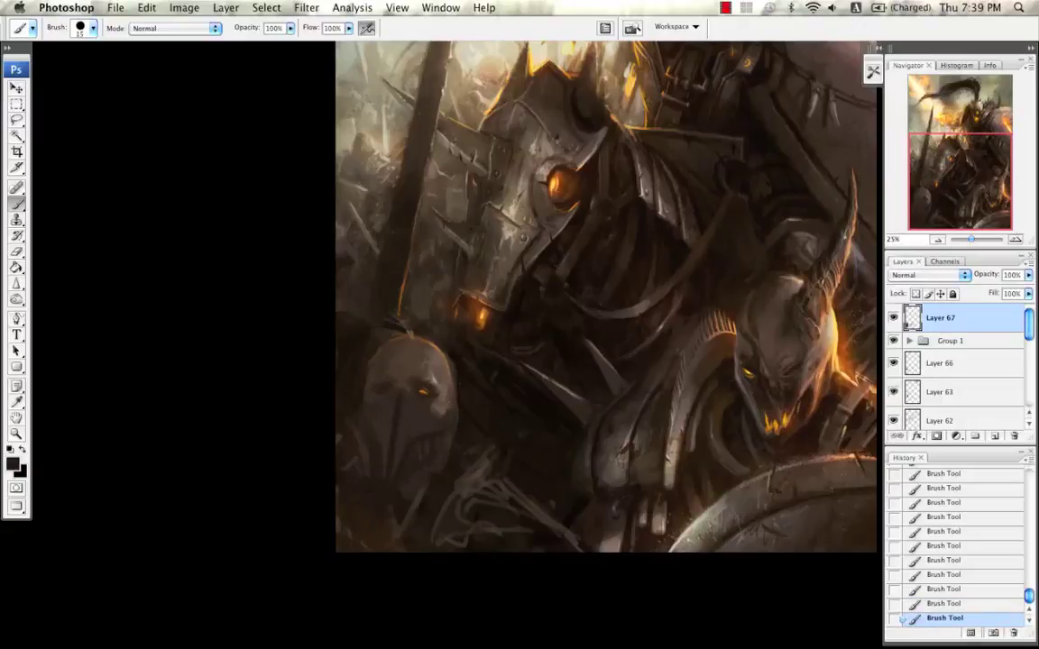
Step: Shade the head's forehead in grey sampled from its surface, using a 45 px round brush
key(])
key(])
key(])
key(])
key(])
key(])
key(])
alt+click(402, 362)
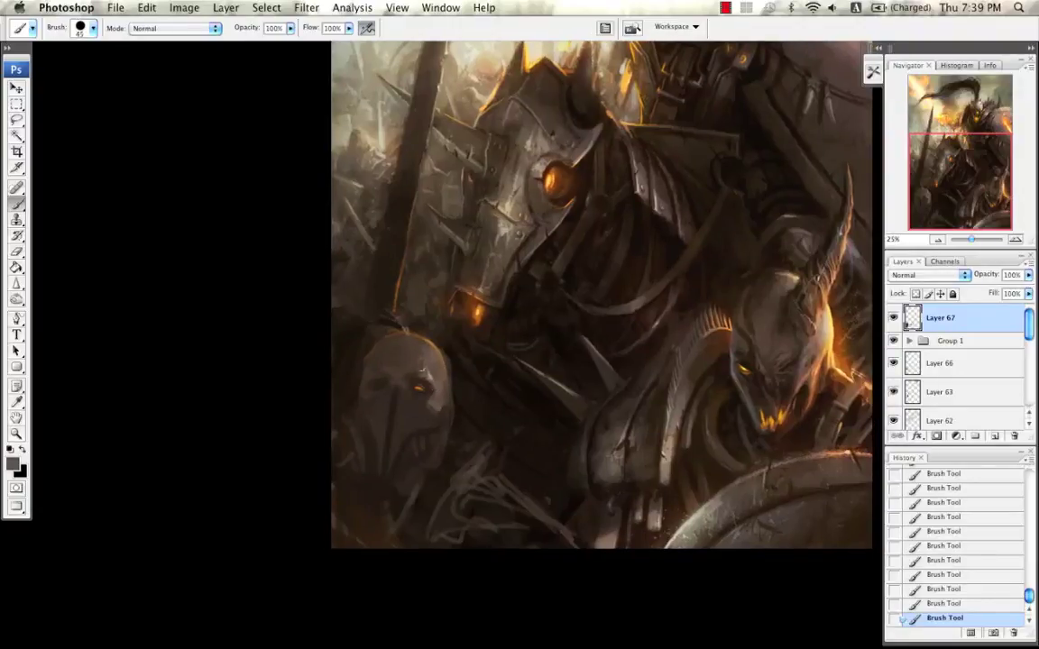
Step: Refine the details around the head's eye and cheek with brushes of 9 to 15 px
key(bracketleft)
key(bracketleft)
key(bracketleft)
key(bracketleft)
key(bracketleft)
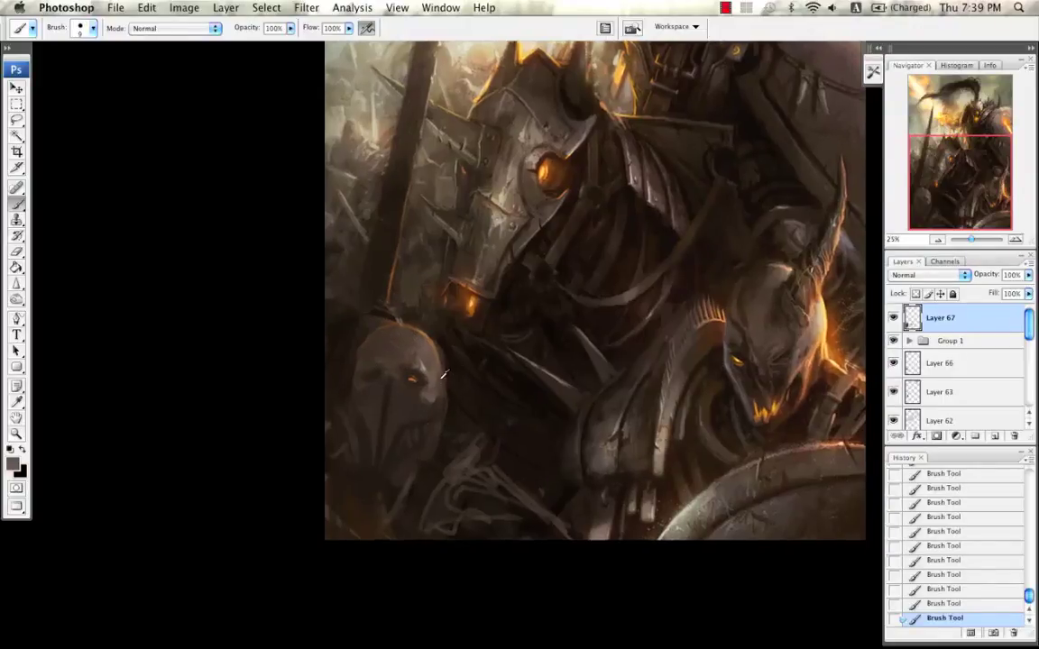
alt+click(425, 364)
key(bracketright)
key(bracketright)
Step: Undo the last three strokes on the head and restore them to compare both versions
key(ctrl+alt+z)
key(ctrl+alt+z)
key(ctrl+alt+z)
mouse_move(422, 353)
mouse_down()
mouse_move(498, 456)
mouse_move(484, 403)
mouse_up()
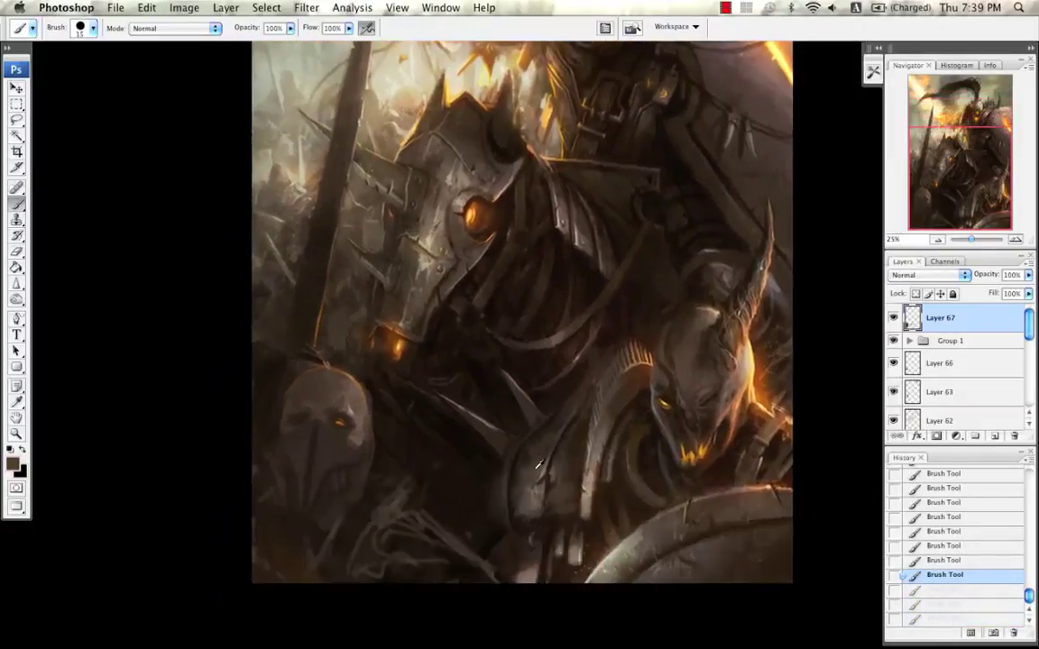
scroll(505, 413, down, 2)
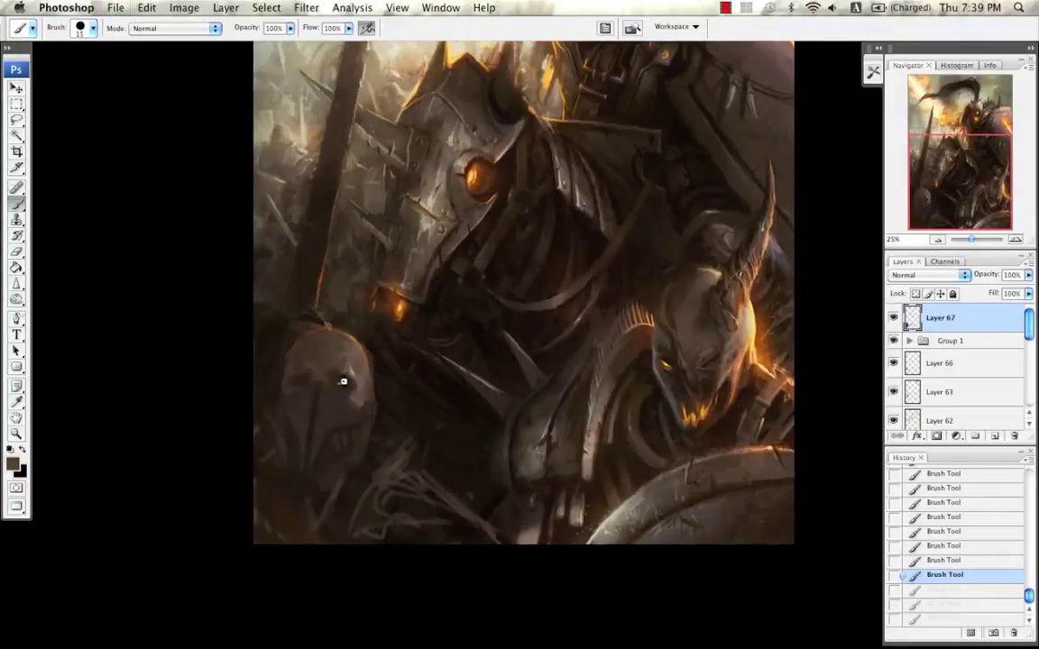
key(bracketleft)
key(super+shift+z)
key(super+shift+z)
key(super+shift+z)
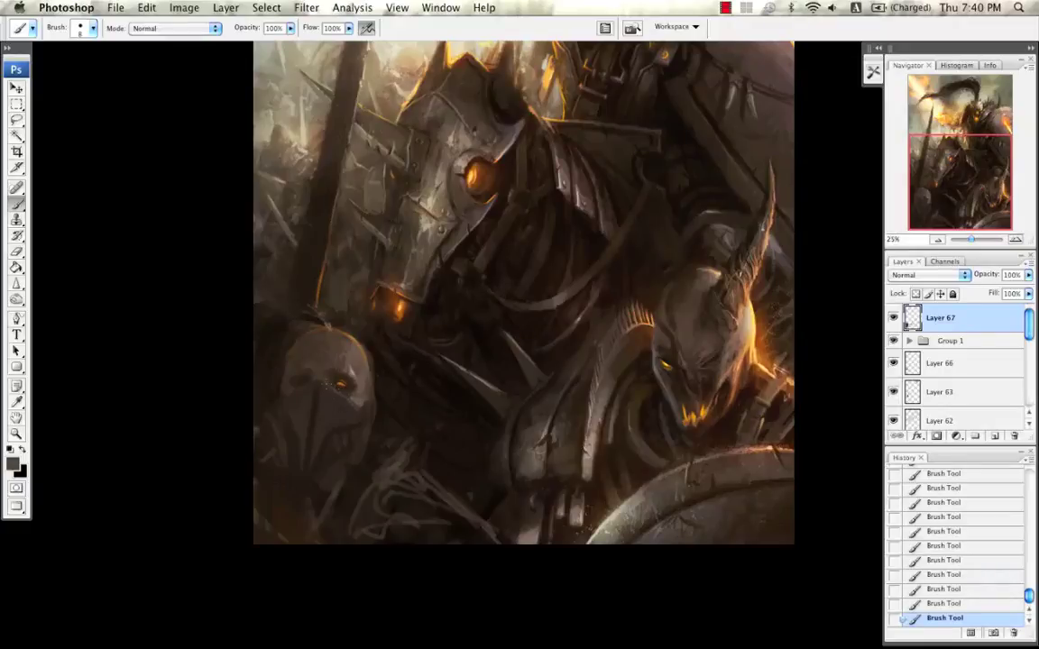
Step: Paint a thin light edge along the head's nose ridge and texture the cheek with a speckled brush, using tones sampled from the horse's armour
drag(377, 387, 389, 360)
alt+click(441, 218)
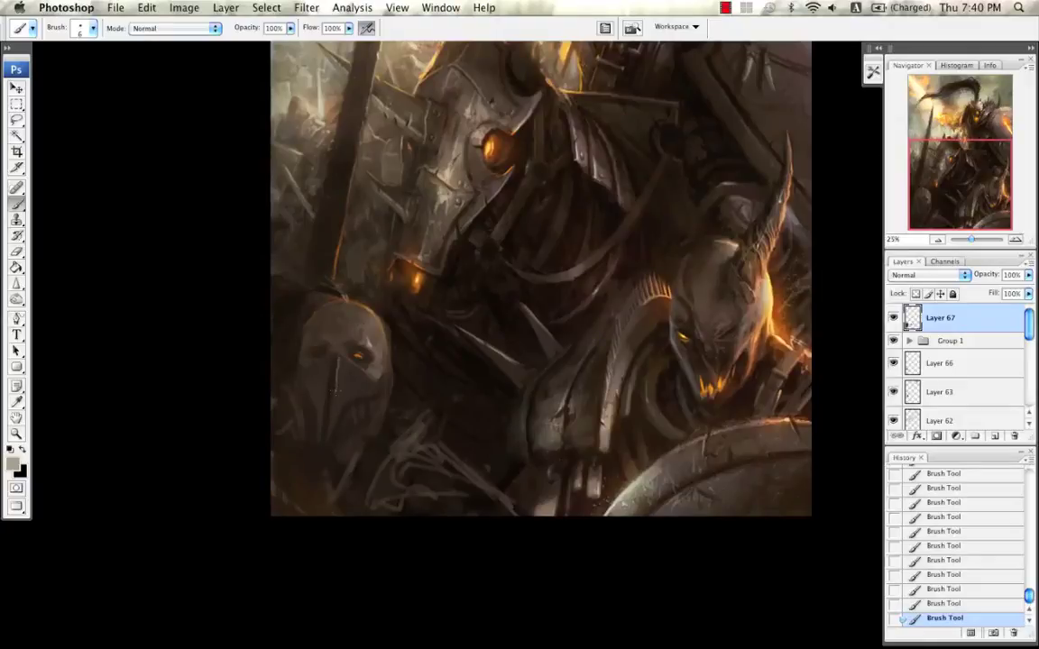
right_click(364, 398)
double_click(535, 465)
key(bracketright)
key(bracketright)
key(bracketright)
key(bracketright)
key(bracketright)
key(bracketright)
key(bracketright)
mouse_move(343, 359)
mouse_down()
mouse_move(376, 386)
mouse_move(448, 236)
mouse_move(370, 386)
mouse_up()
alt+click(447, 226)
key(bracketright)
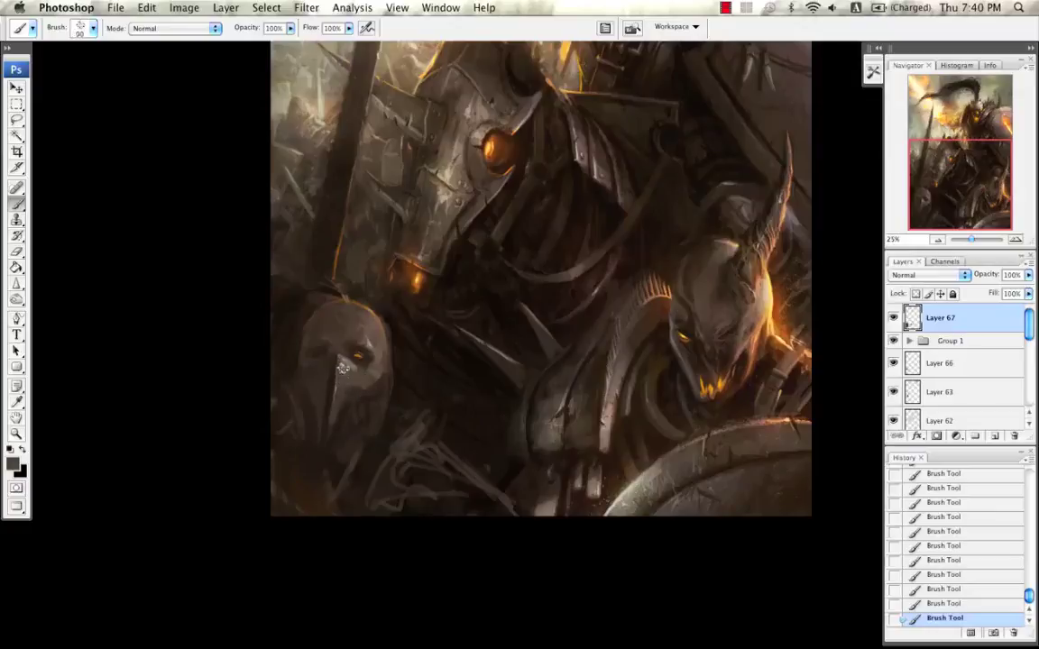
Step: Paint the beak-like nose ridge and cheek highlights with a 25 px speckled brush in sampled tones, and undo the last stroke
key(bracketleft)
key(bracketleft)
key(bracketleft)
key(bracketleft)
alt+click(408, 158)
alt+click(408, 444)
alt+click(368, 388)
alt+click(307, 342)
drag(332, 357, 329, 394)
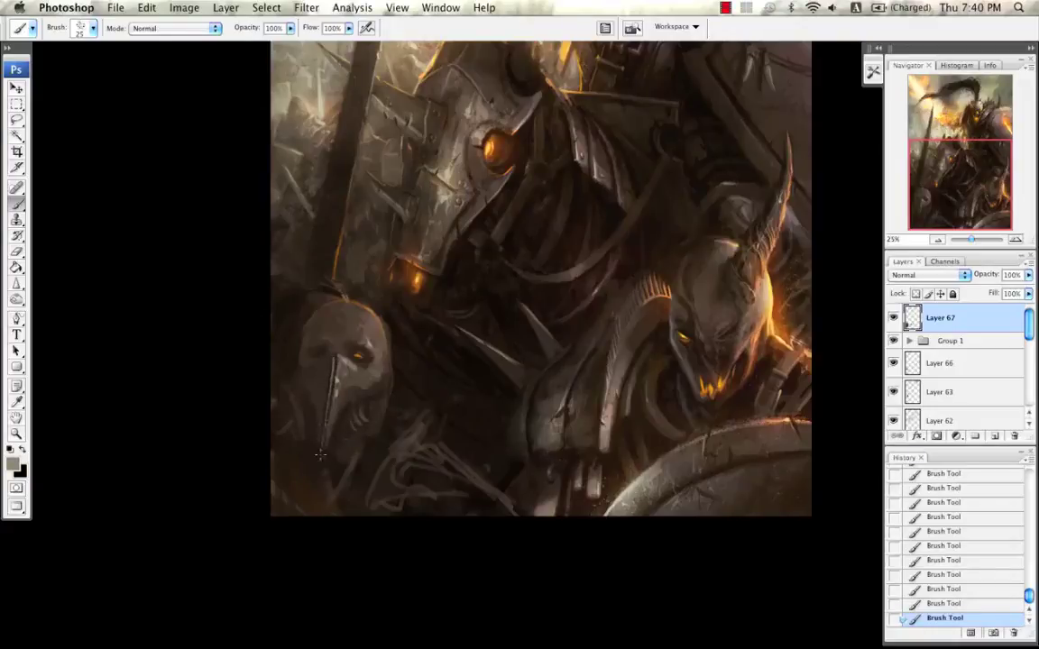
key(super+z)
Step: Flip the canvas horizontally to check the whole composition, and undo the flip
click(941, 241)
click(940, 241)
drag(735, 272, 653, 213)
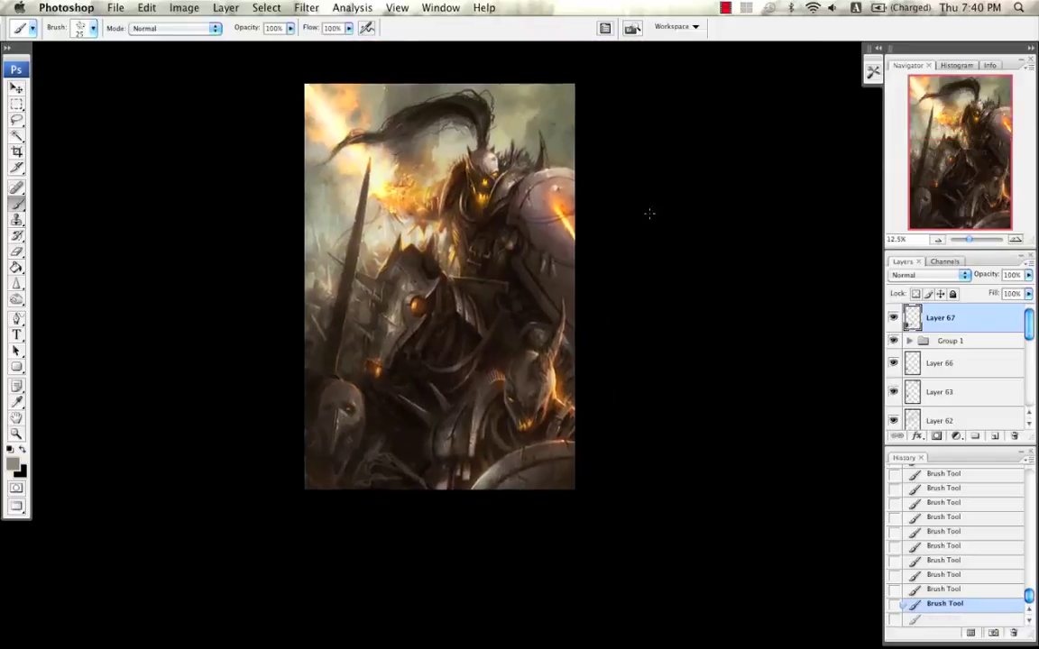
key(super+shift+h)
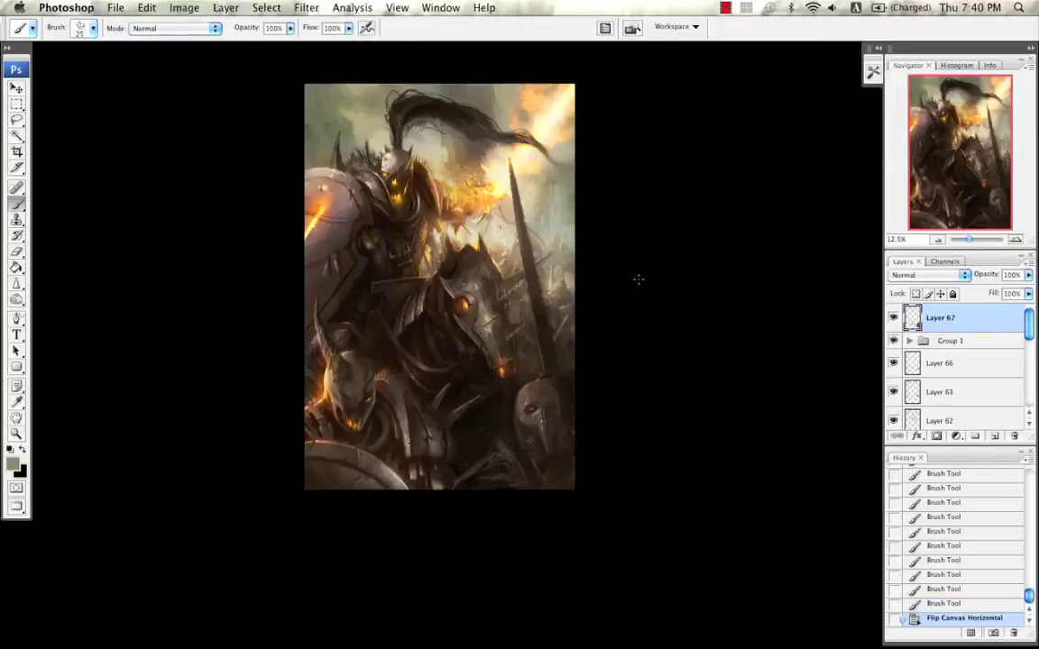
drag(616, 274, 621, 273)
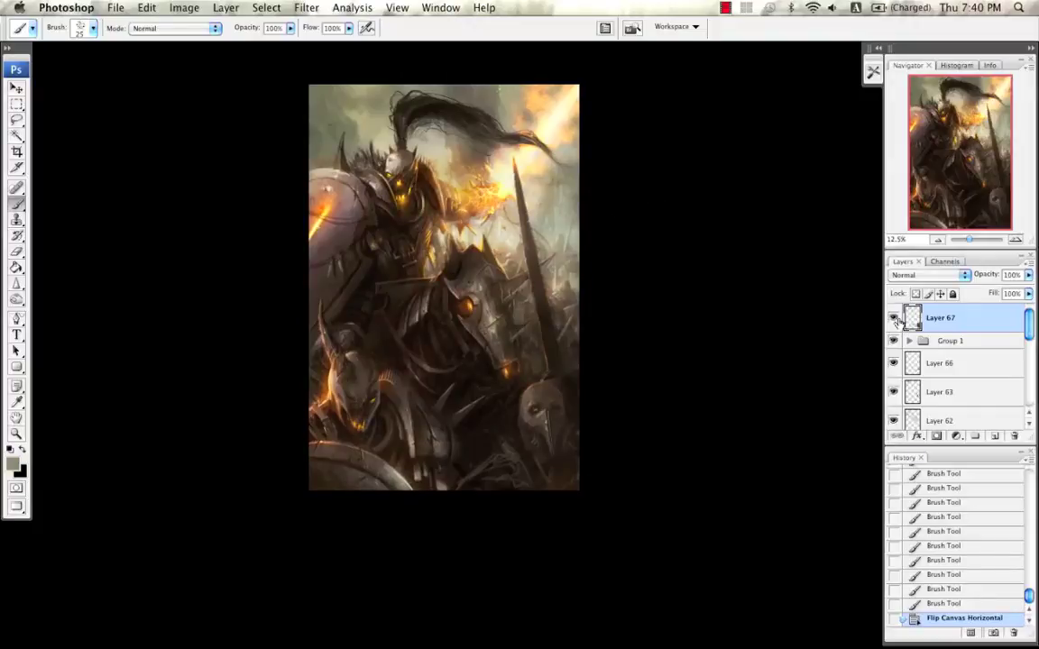
key(super+z)
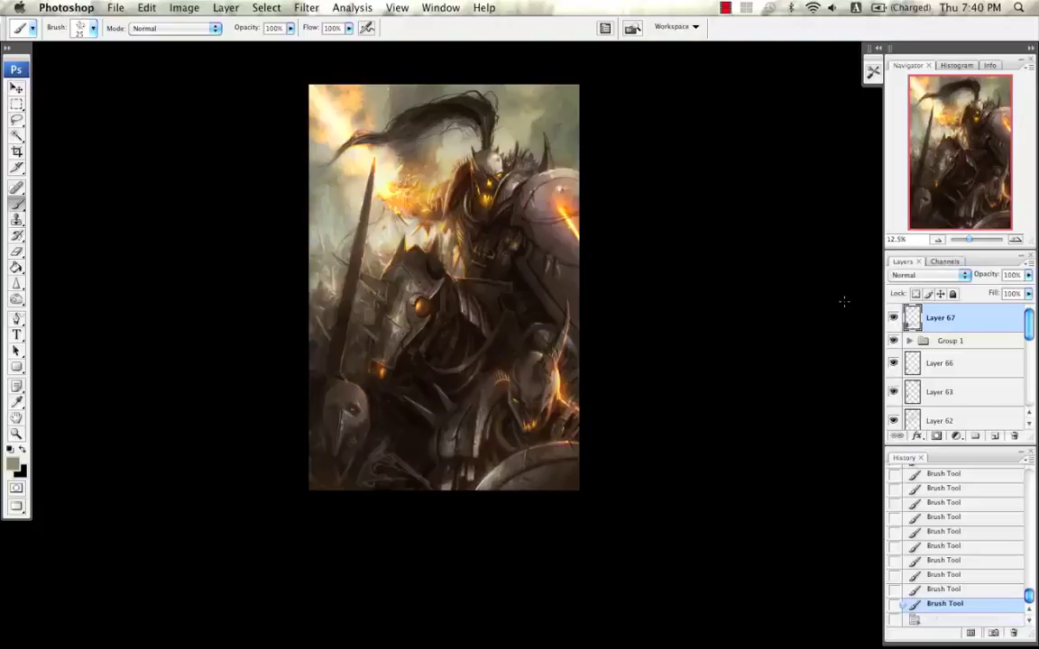
key(super+z)
key(super+z)
Step: Paint the jaw and tooth details beside the head's beak with a speckled brush in sampled grey, and undo the last stroke
click(1015, 239)
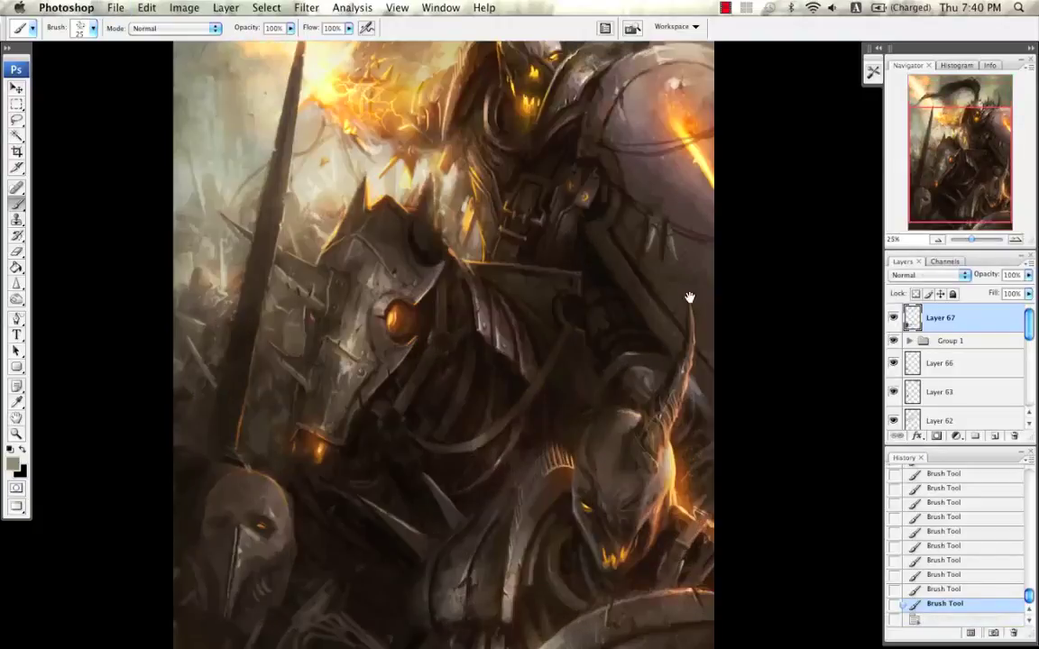
drag(688, 297, 739, 184)
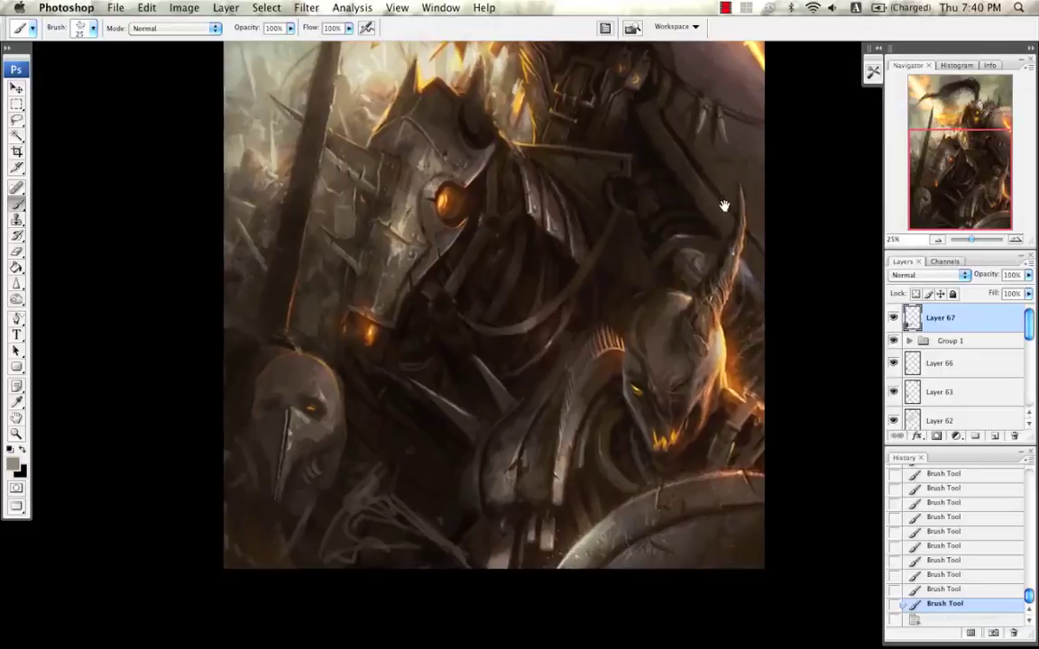
alt+click(294, 438)
key([)
drag(324, 462, 317, 466)
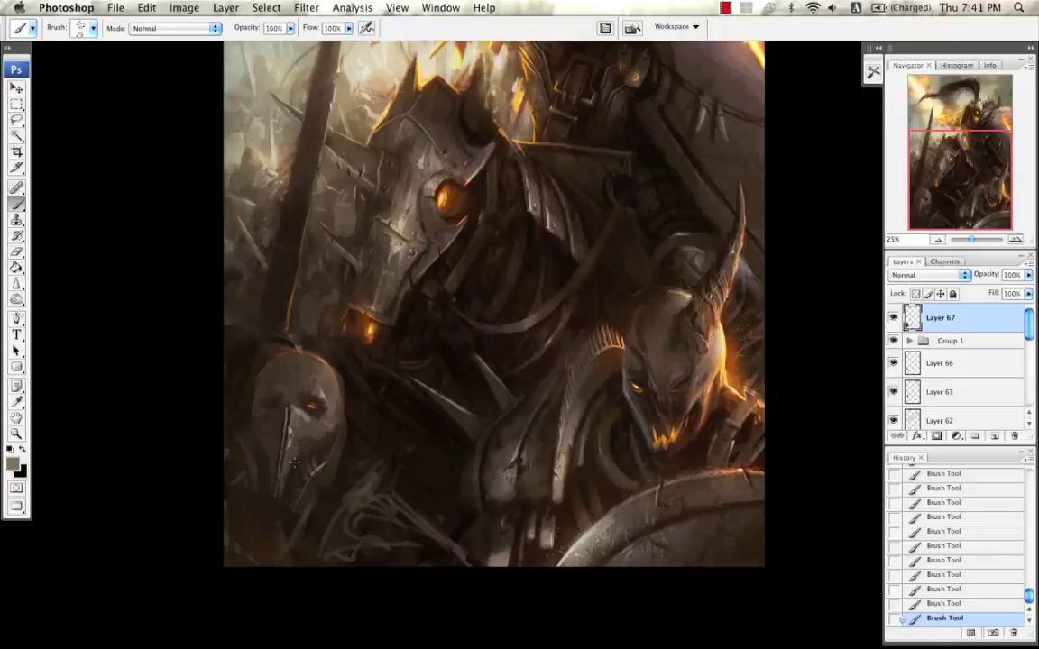
drag(294, 462, 286, 474)
key(super+z)
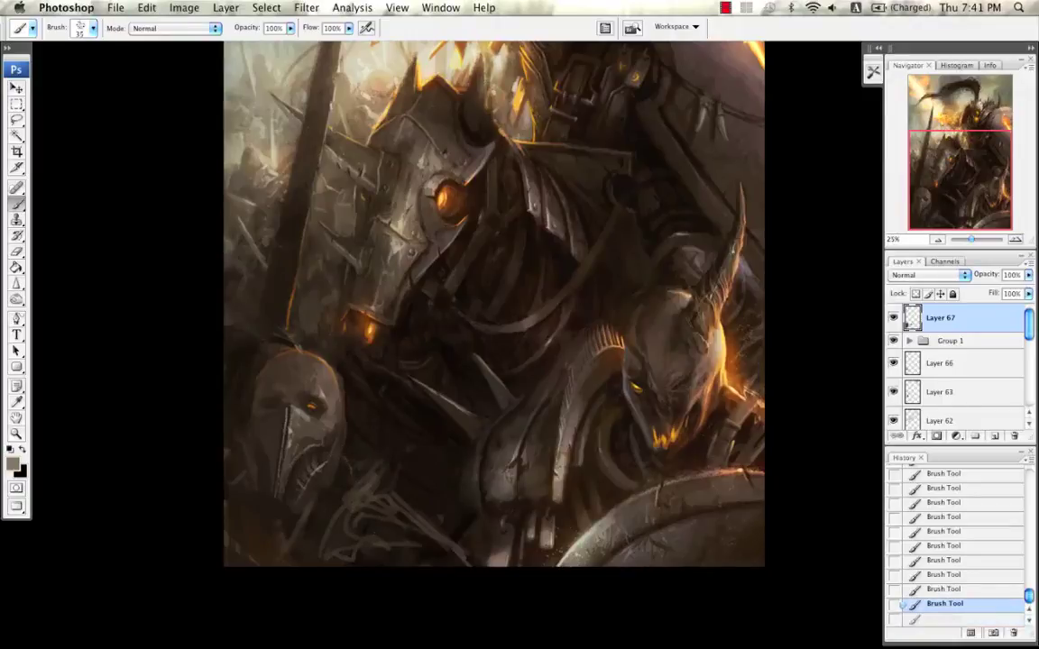
Step: Darken the outer edge of the head and its background with a 35 px speckled brush in sampled tones, and review the whole painting
alt+click(241, 327)
drag(244, 350, 249, 371)
alt+click(253, 377)
alt+click(258, 389)
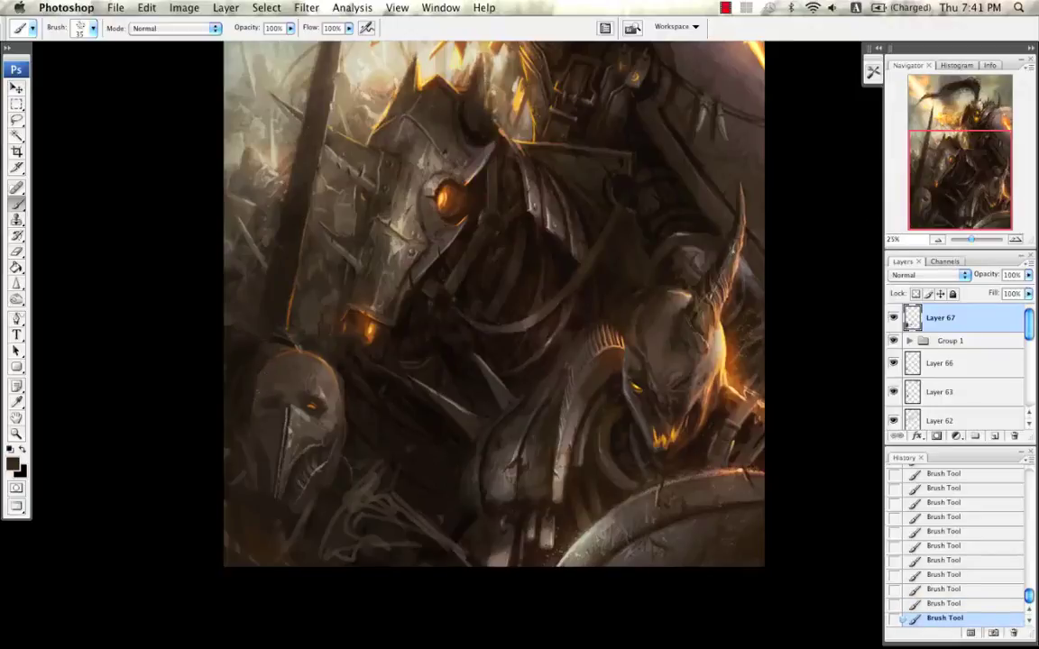
click(937, 241)
click(937, 240)
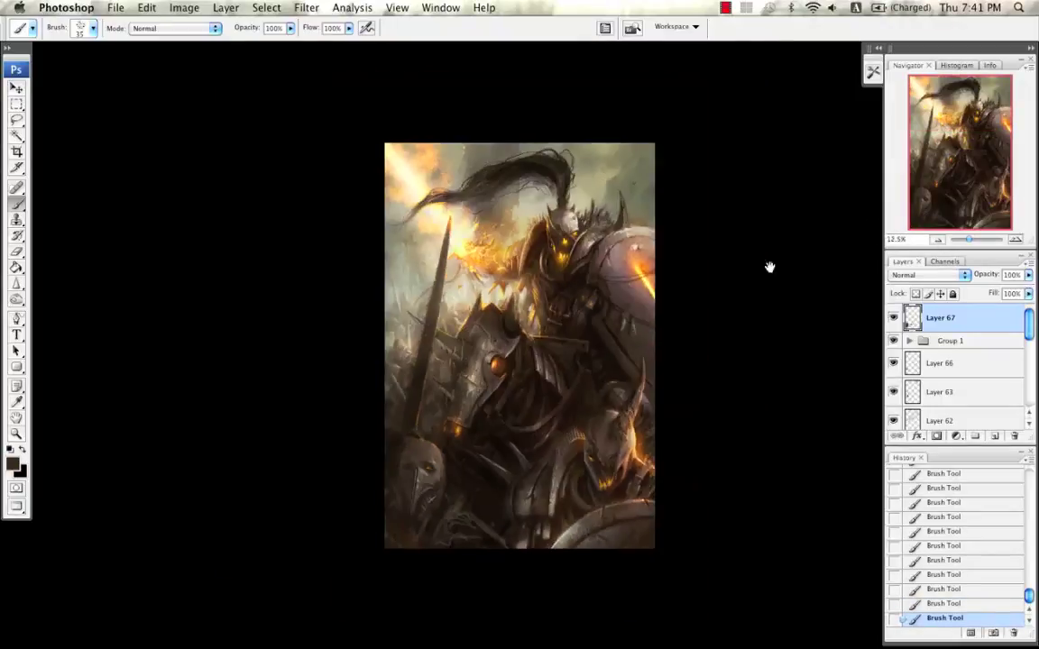
Step: Save the illustration
drag(770, 267, 725, 254)
key(super+s)
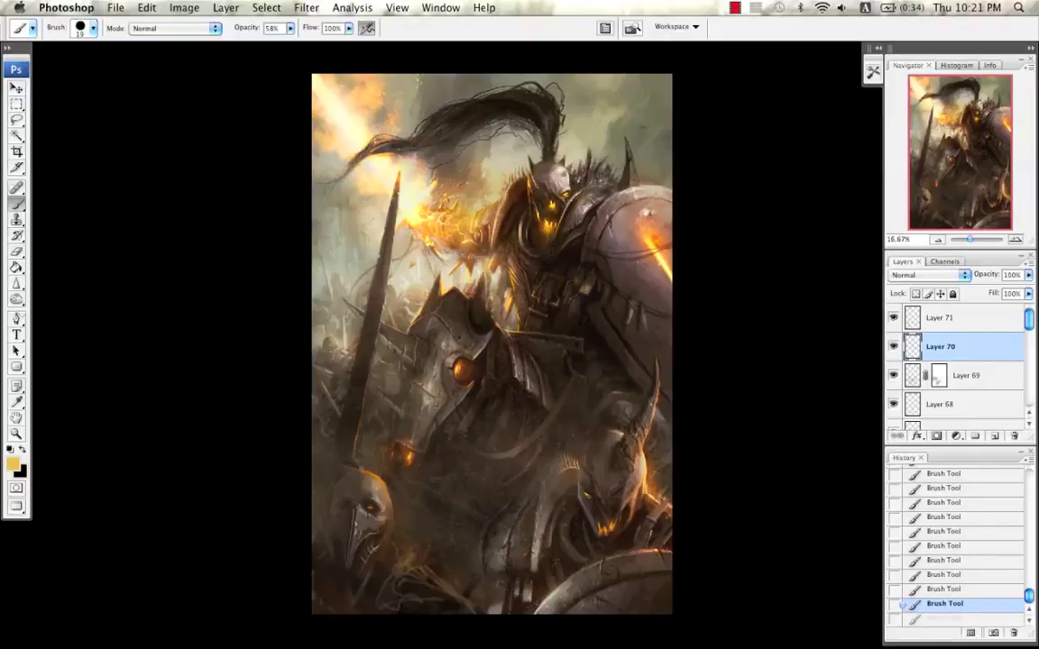
Step: Toggle the visibility of Layer 69 on and off to compare its smoky haze over the lower half of the painting
drag(446, 186, 502, 202)
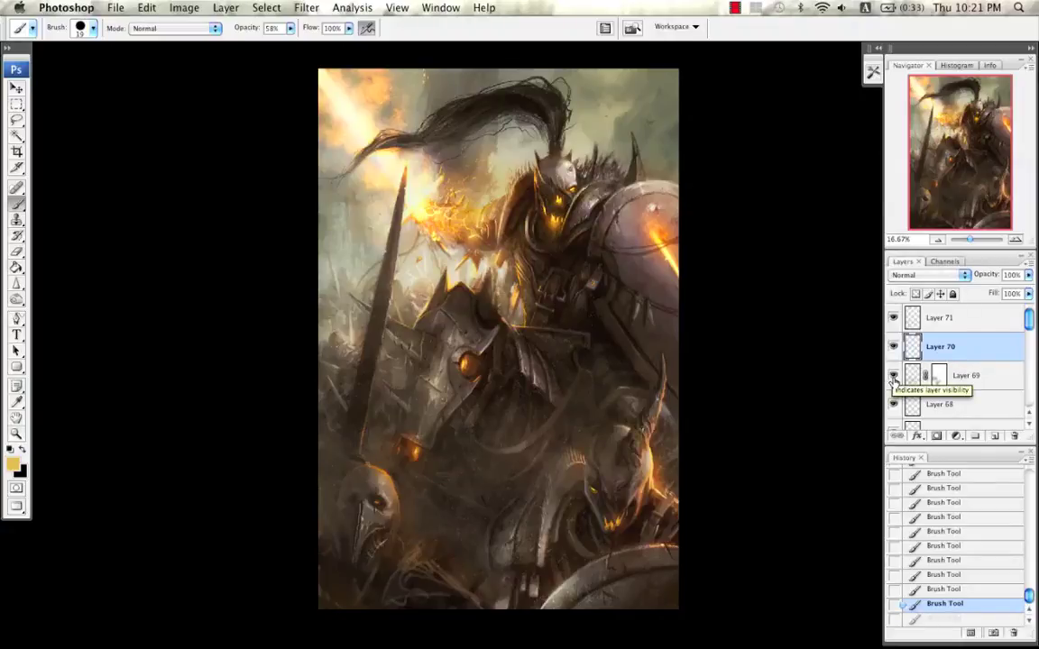
click(892, 377)
click(892, 376)
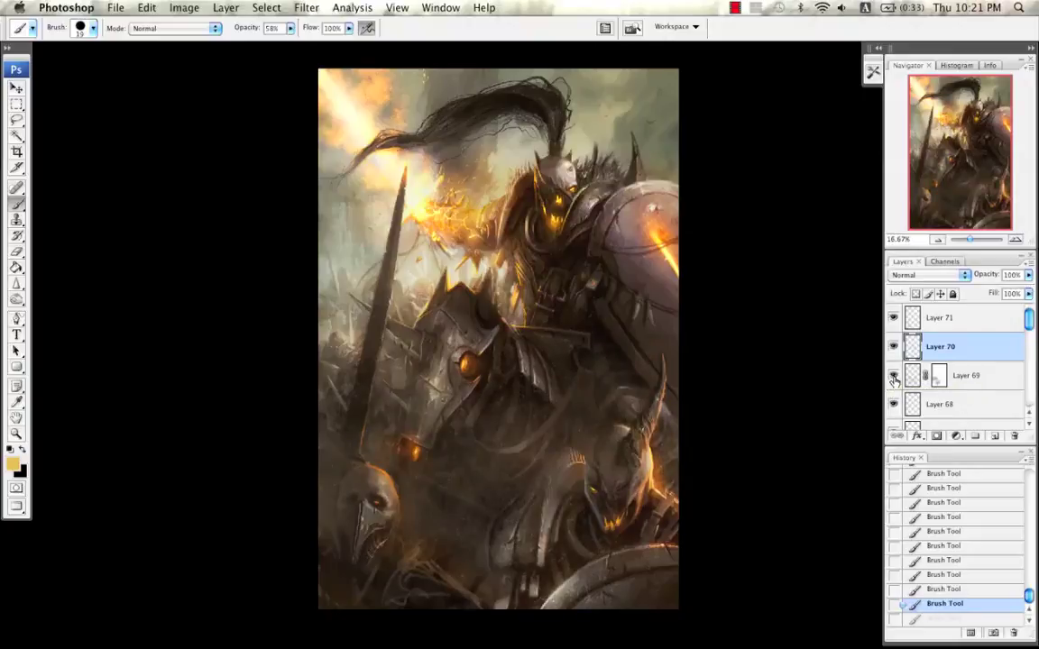
click(892, 377)
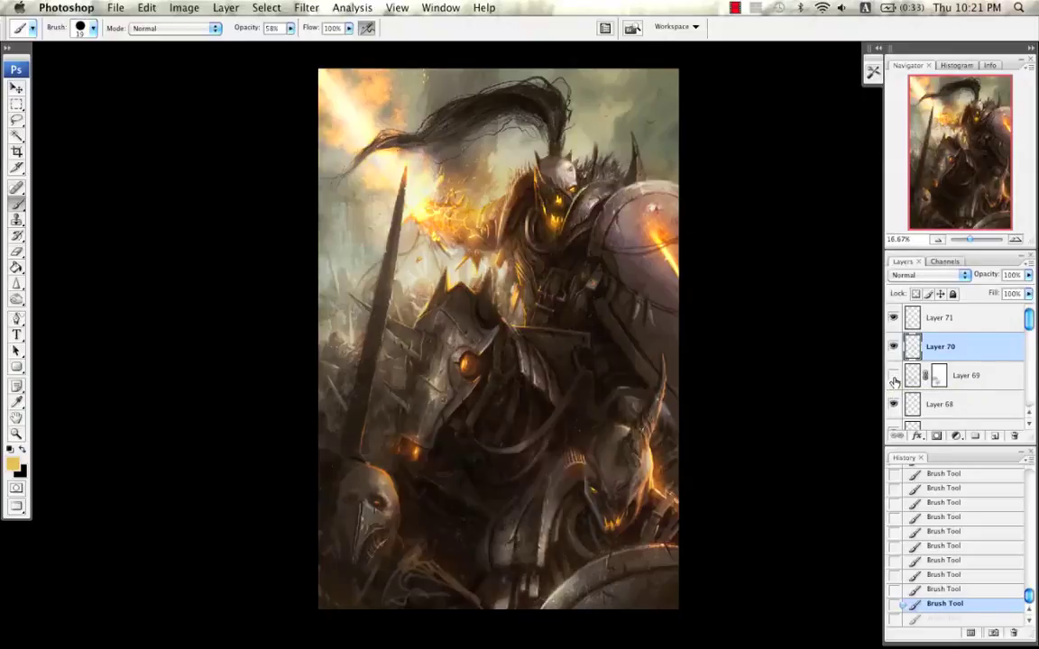
click(892, 377)
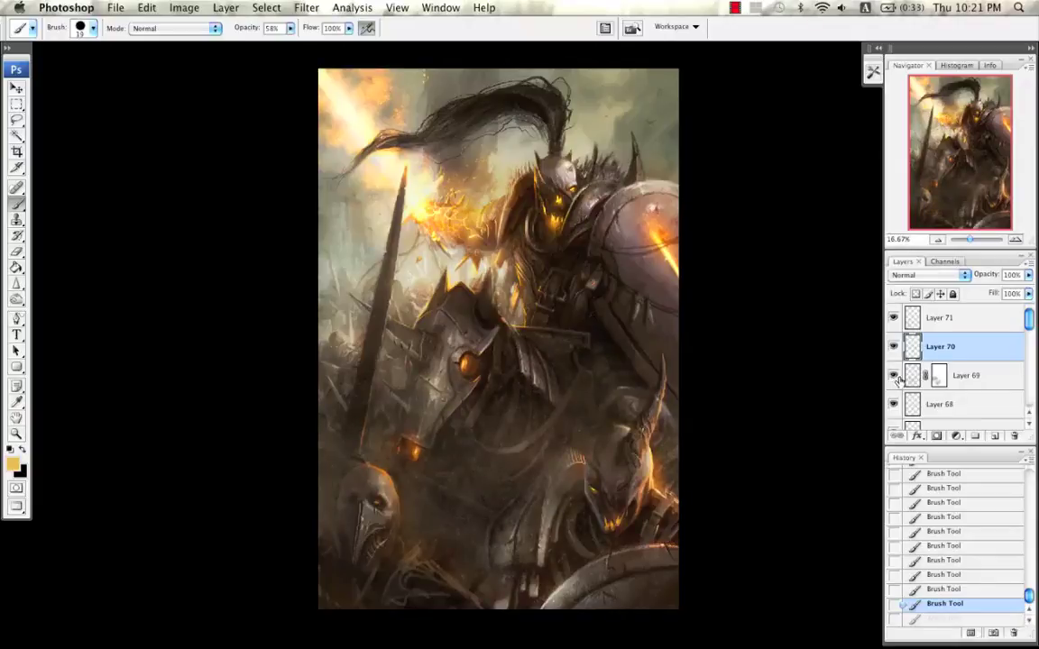
click(899, 383)
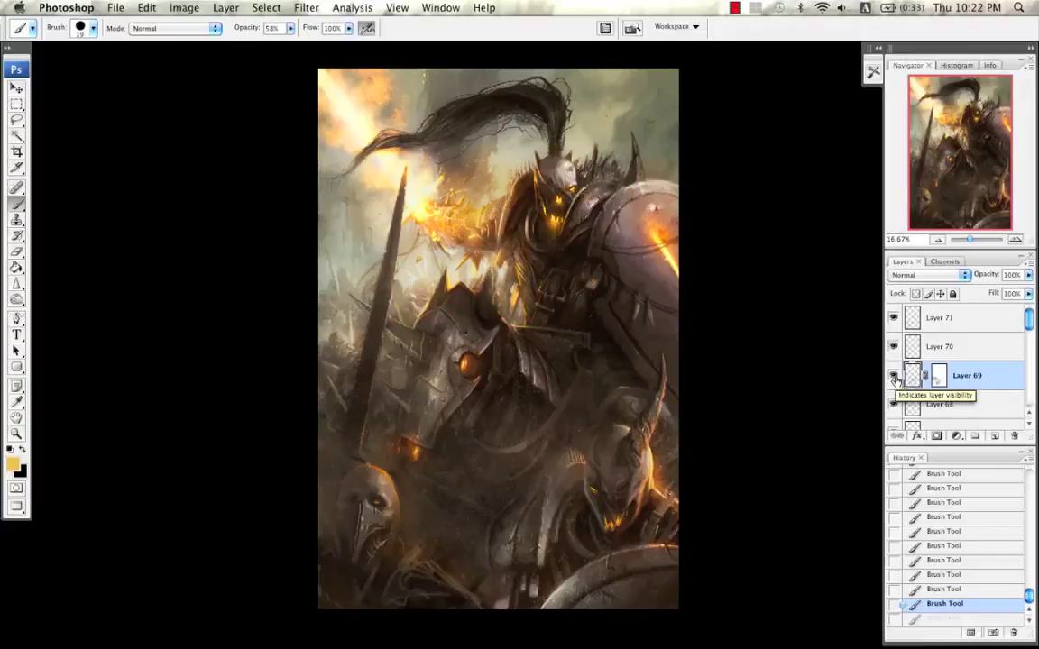
click(894, 378)
click(895, 379)
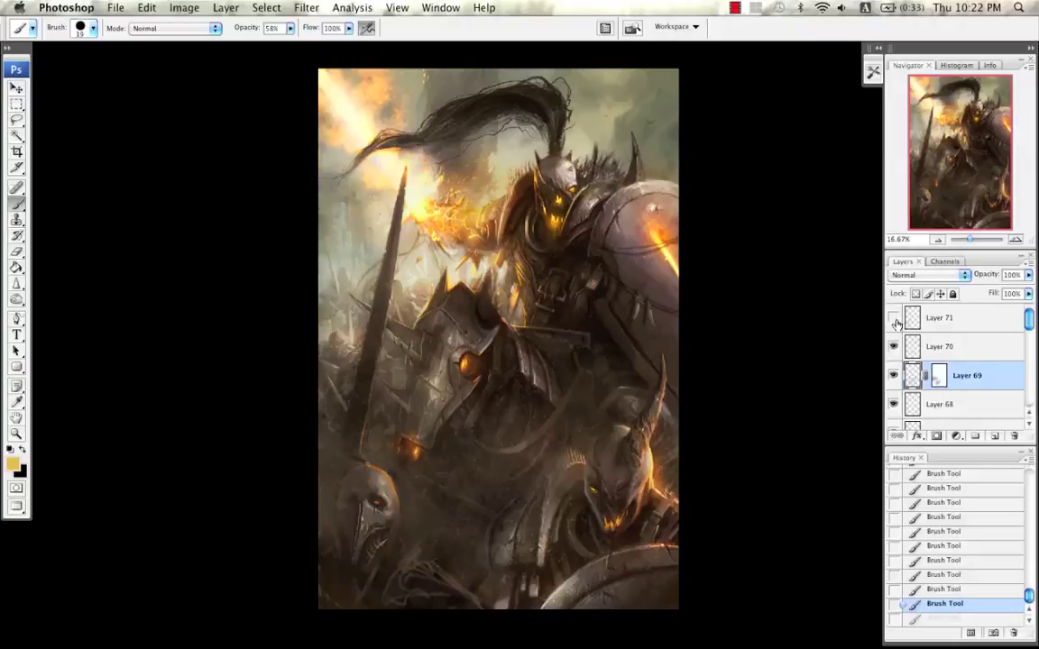
Step: On Layer 71, stroke the lower corner beside the masked head with a 35 px round brush in a sampled pale tone, and undo the stroke
click(920, 330)
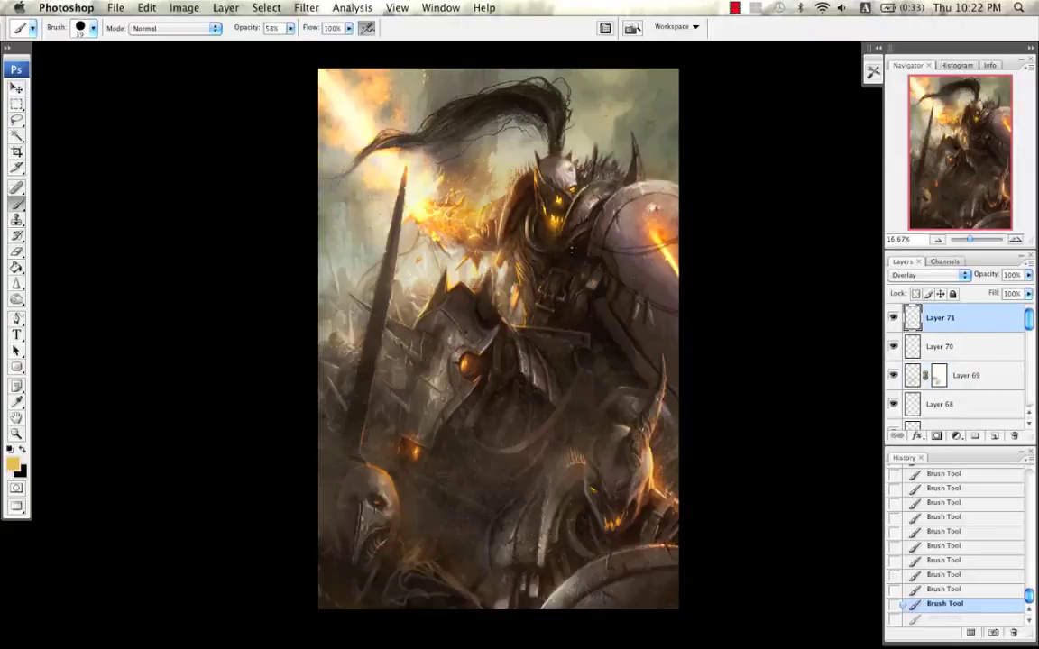
alt+click(535, 117)
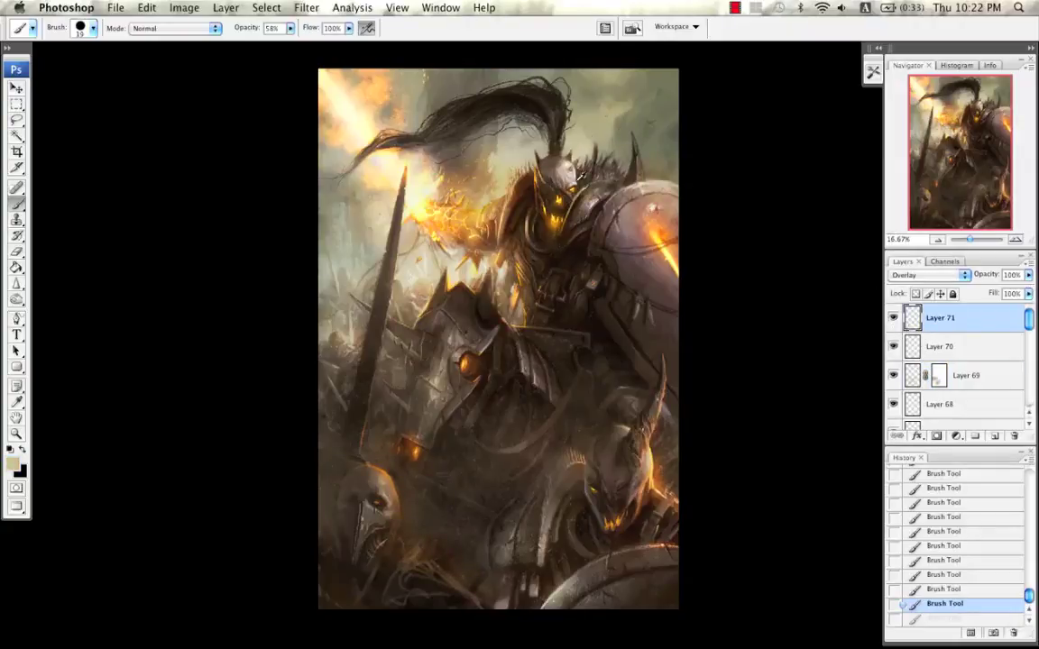
alt+click(577, 180)
right_click(511, 307)
double_click(527, 413)
drag(339, 509, 327, 612)
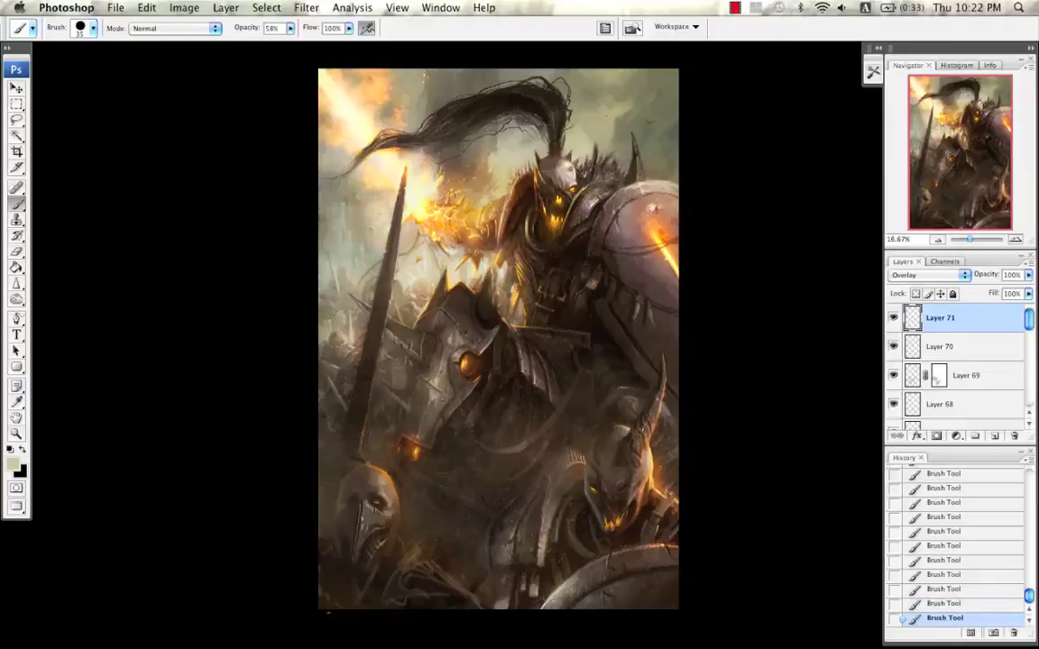
key(super+z)
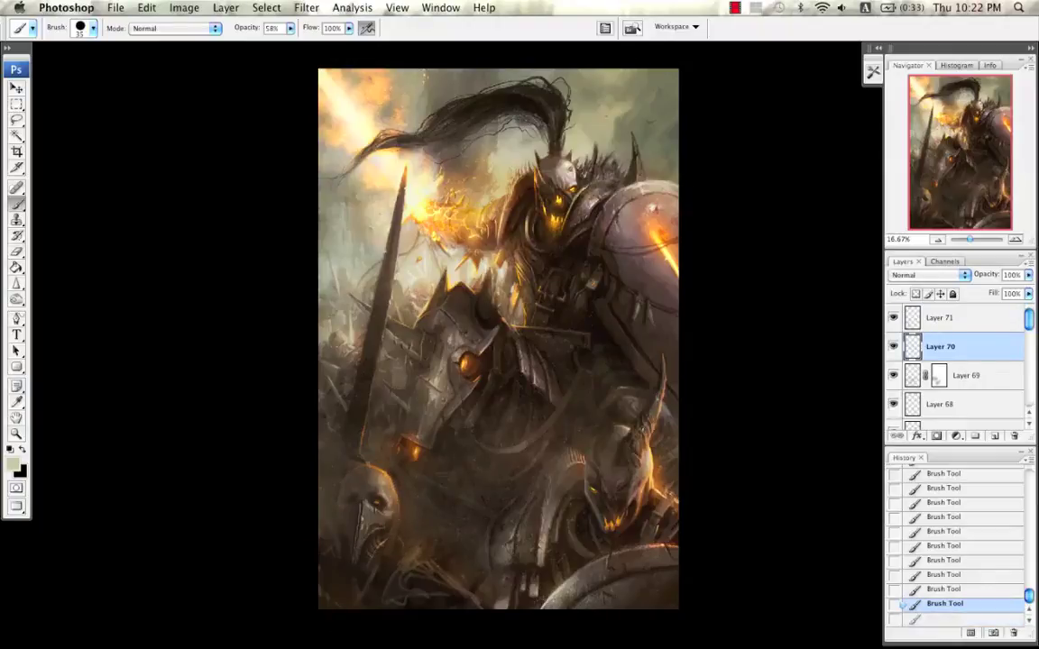
Step: Lighten the area around the masked head on Layer 71 with a round brush resized to 50 px, undoing unwanted strokes
click(938, 317)
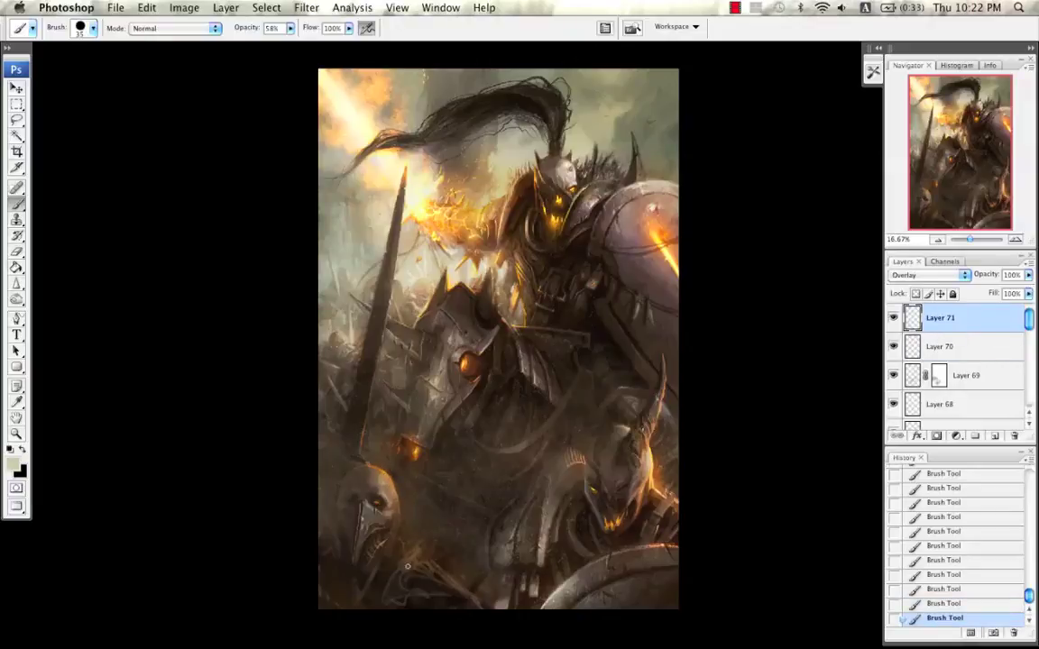
key(alt+bracketleft)
key(super+z)
key(bracketright)
key(bracketright)
key(bracketright)
key(bracketright)
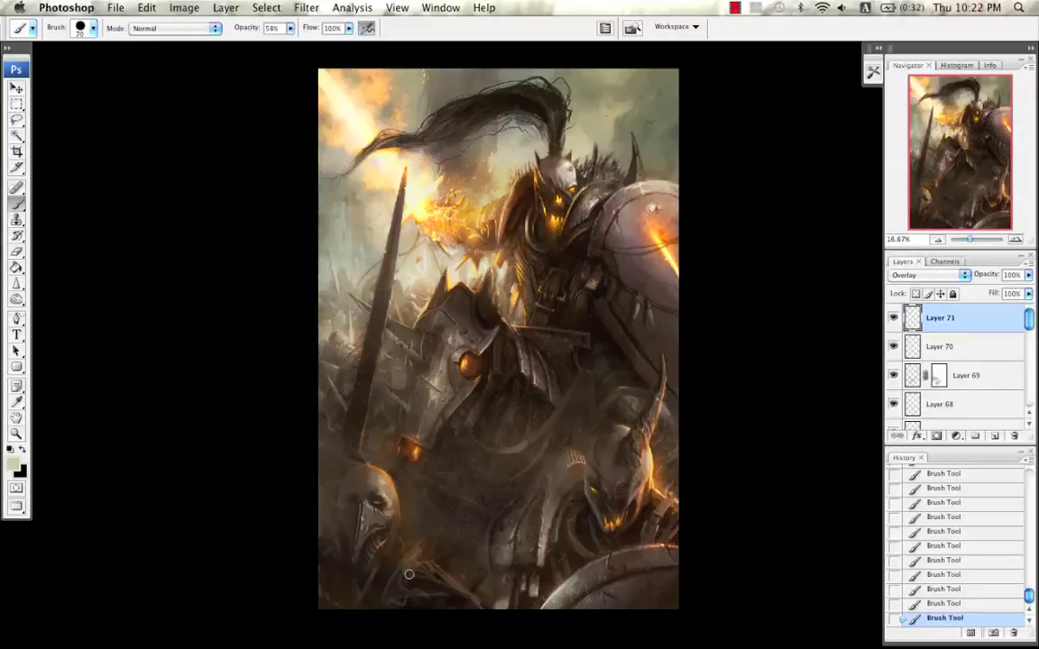
key(super+z)
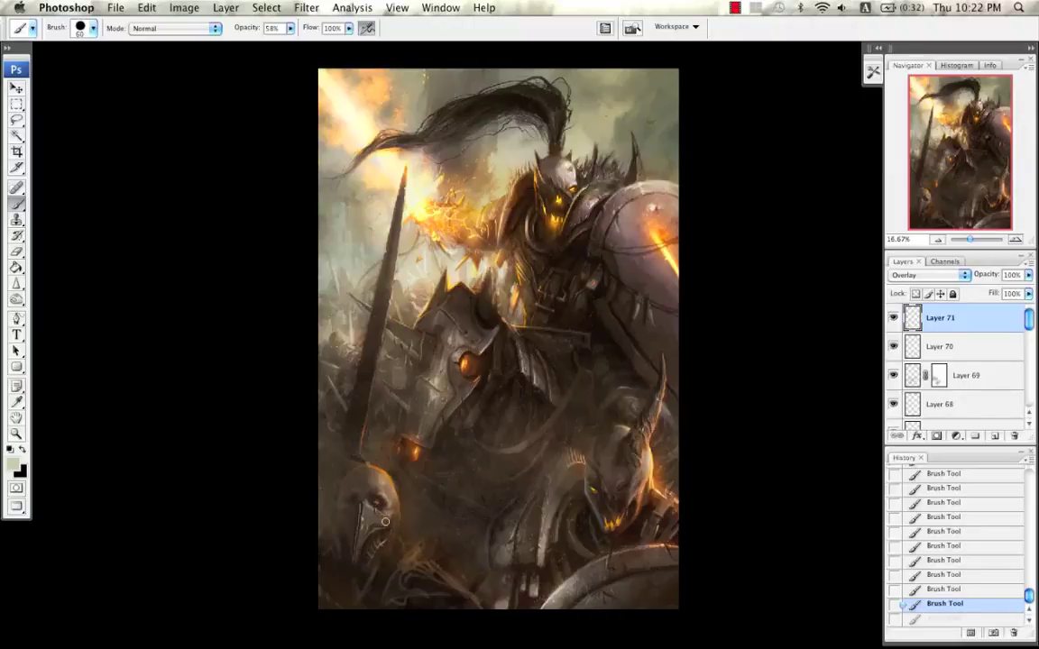
drag(337, 452, 343, 456)
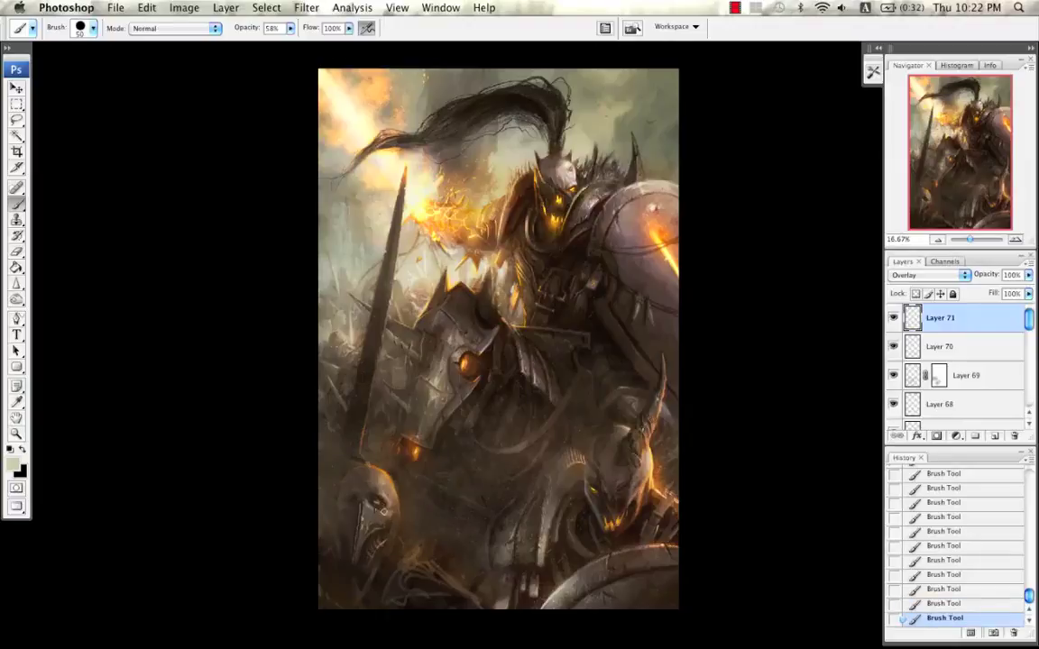
Step: Refine the masked head's skull on Layer 70 with a smaller round brush in a tone sampled from the forehead
click(1015, 240)
click(1015, 240)
drag(985, 184, 978, 214)
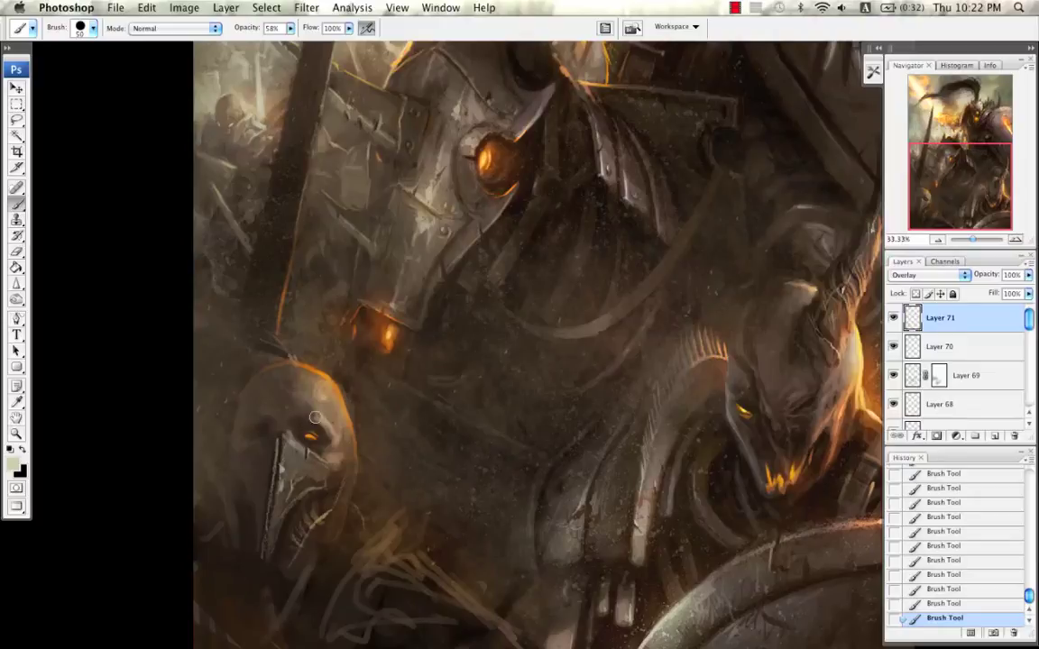
click(958, 351)
key(bracketleft)
key(bracketleft)
key(bracketleft)
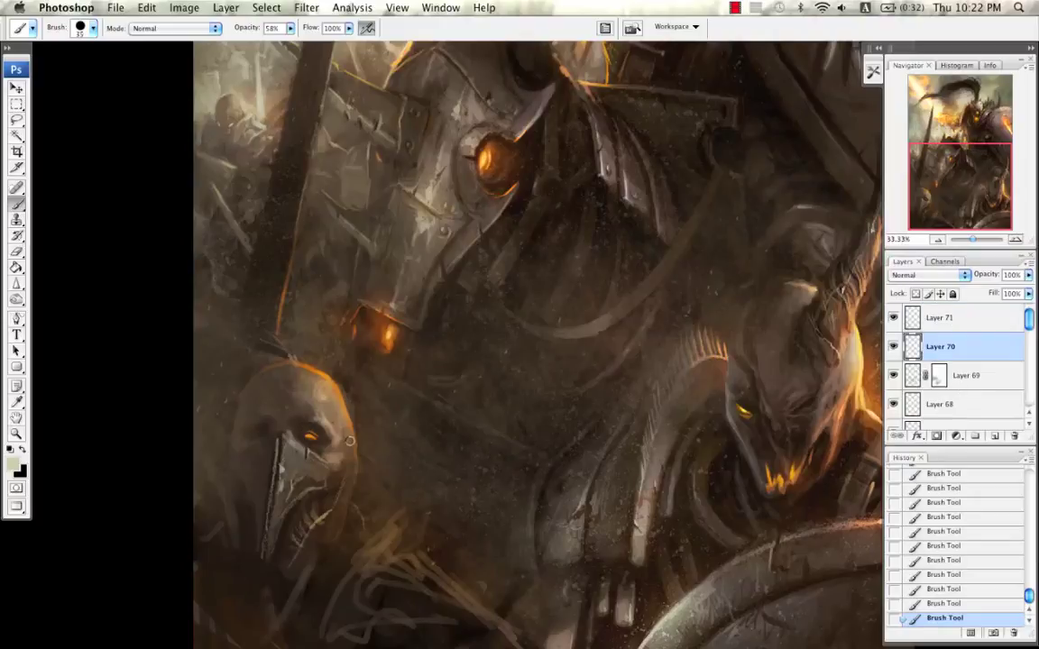
alt+click(261, 386)
key(bracketleft)
key(bracketleft)
key(bracketleft)
key(bracketright)
key(bracketright)
Step: Detail the masked head's eye socket on Layer 70 with an 8 px round brush in sampled dark tones
alt+click(294, 443)
key(bracketleft)
key(bracketleft)
key(bracketleft)
alt+click(296, 430)
key(space)
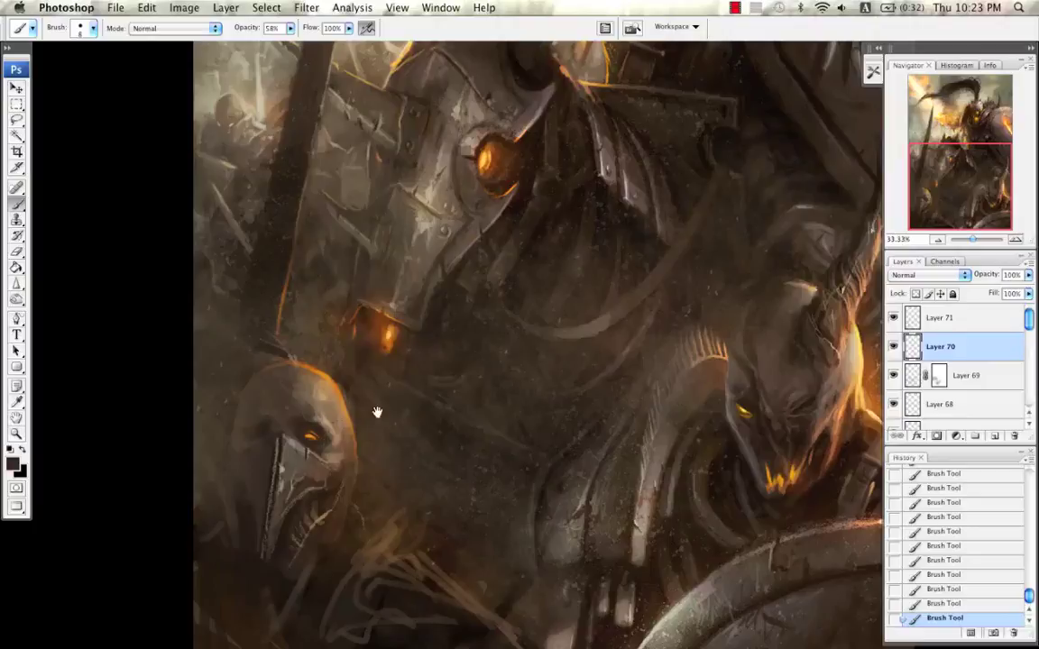
Step: Review the whole composition and flip the canvas horizontally
mouse_move(377, 412)
mouse_down()
mouse_move(378, 364)
mouse_move(389, 379)
mouse_up()
click(940, 240)
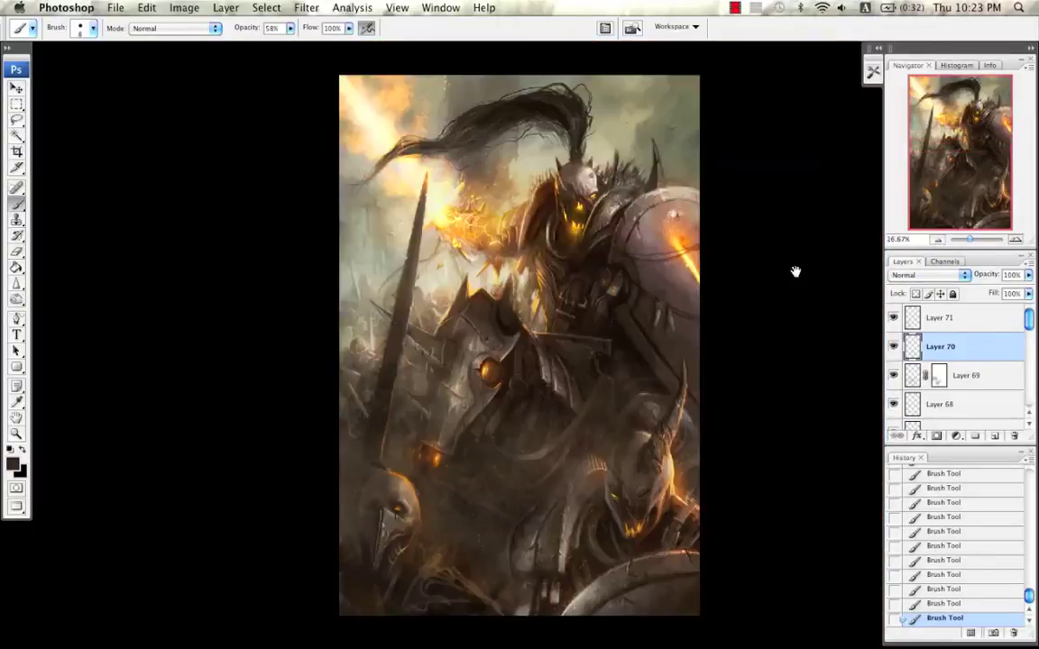
drag(795, 272, 774, 275)
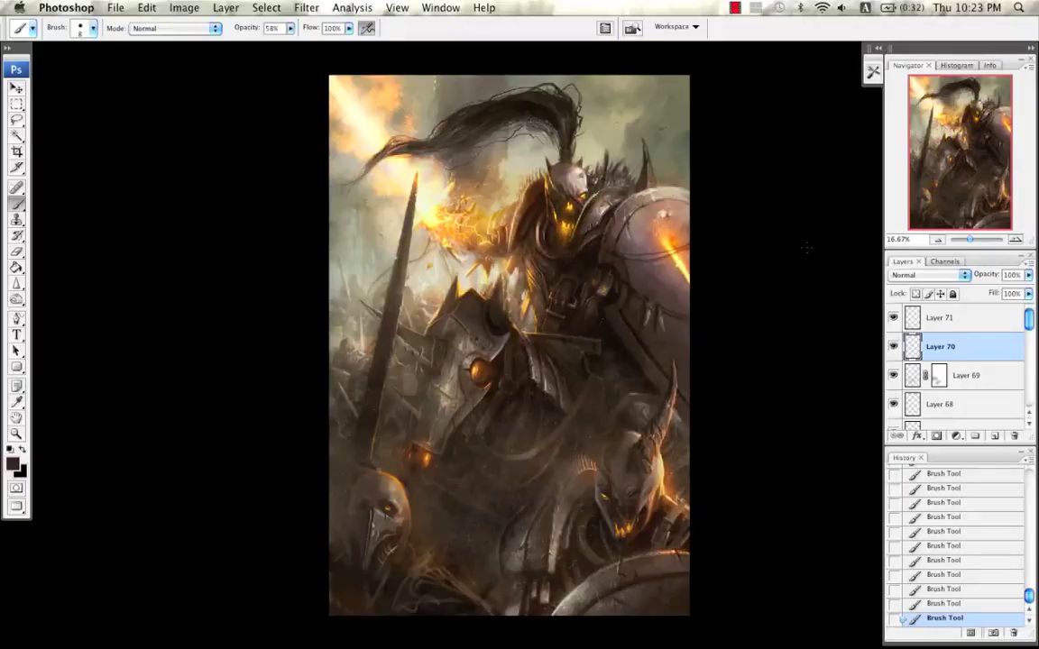
key(super+shift+h)
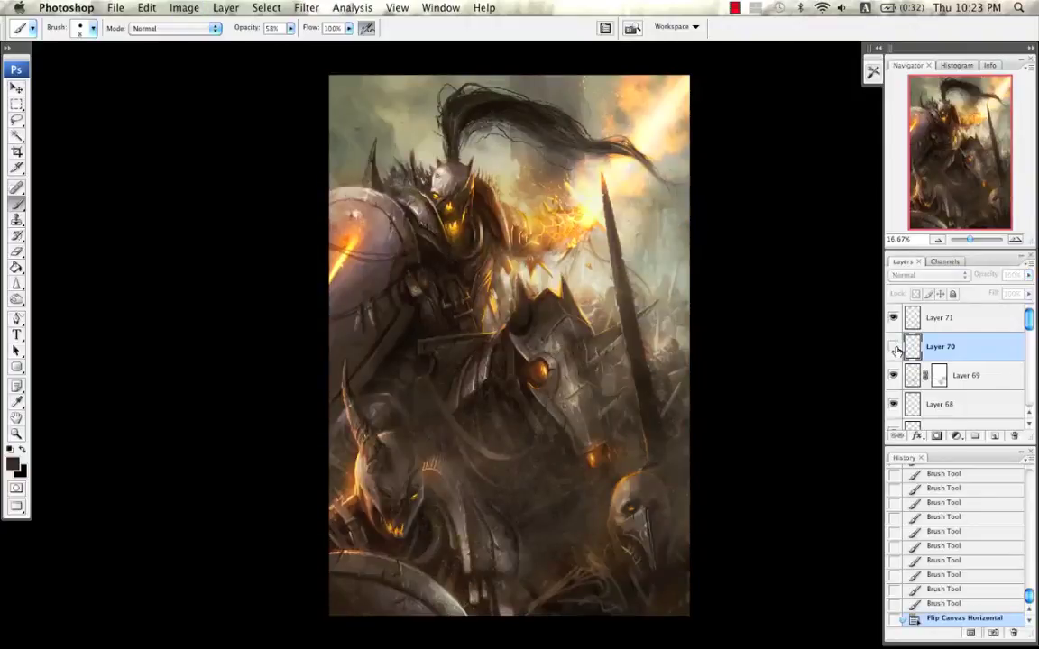
Step: Compare the flipped painting with Layer 69 hidden and shown, and save the file
click(894, 376)
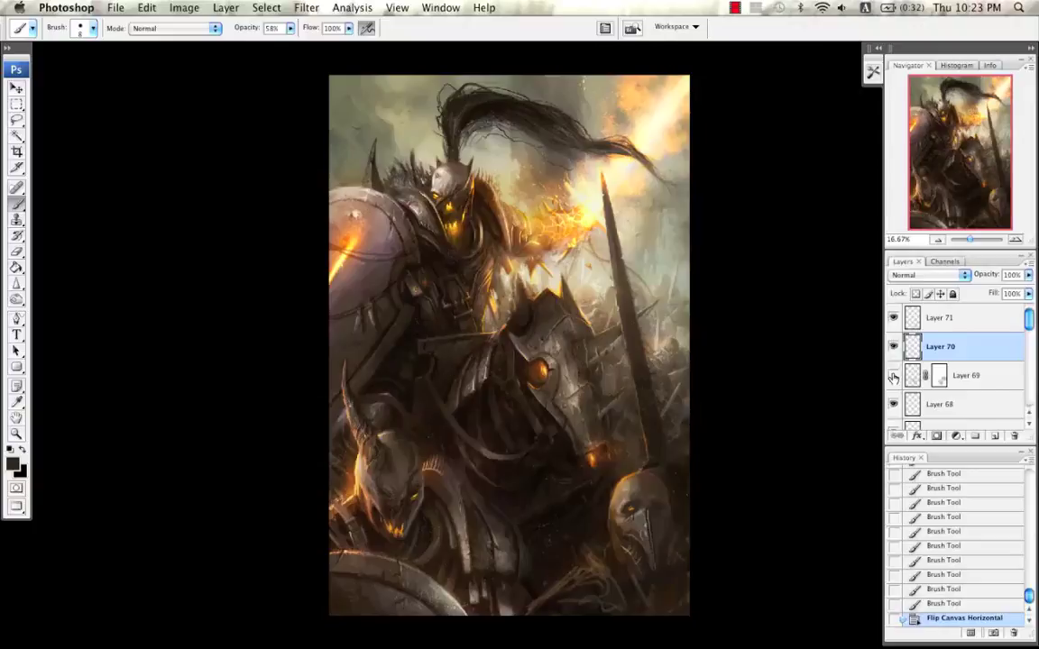
click(894, 377)
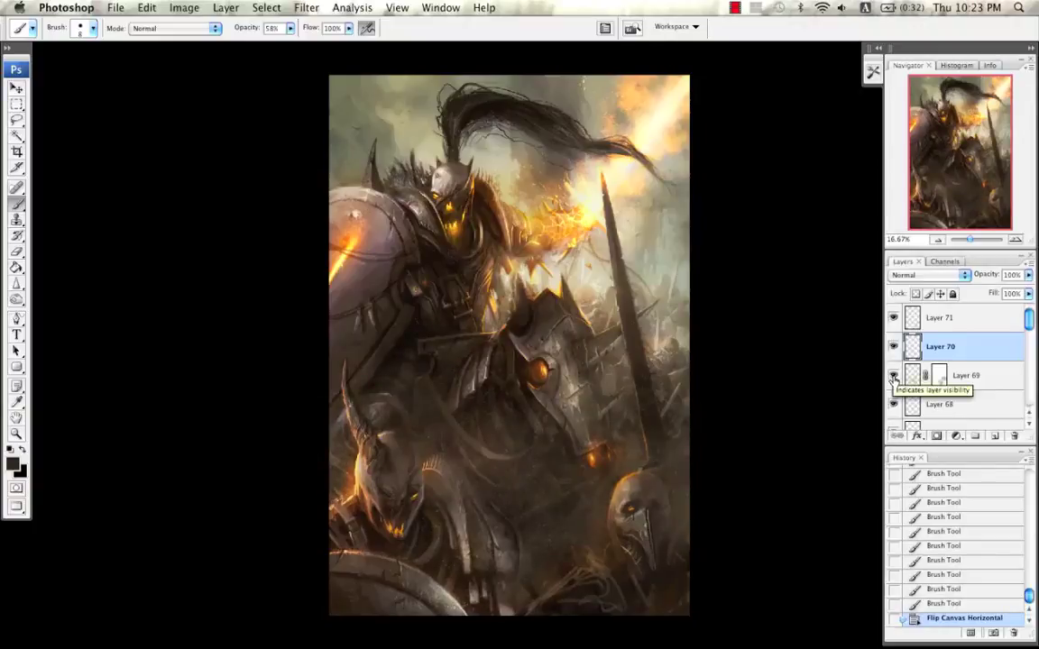
click(893, 377)
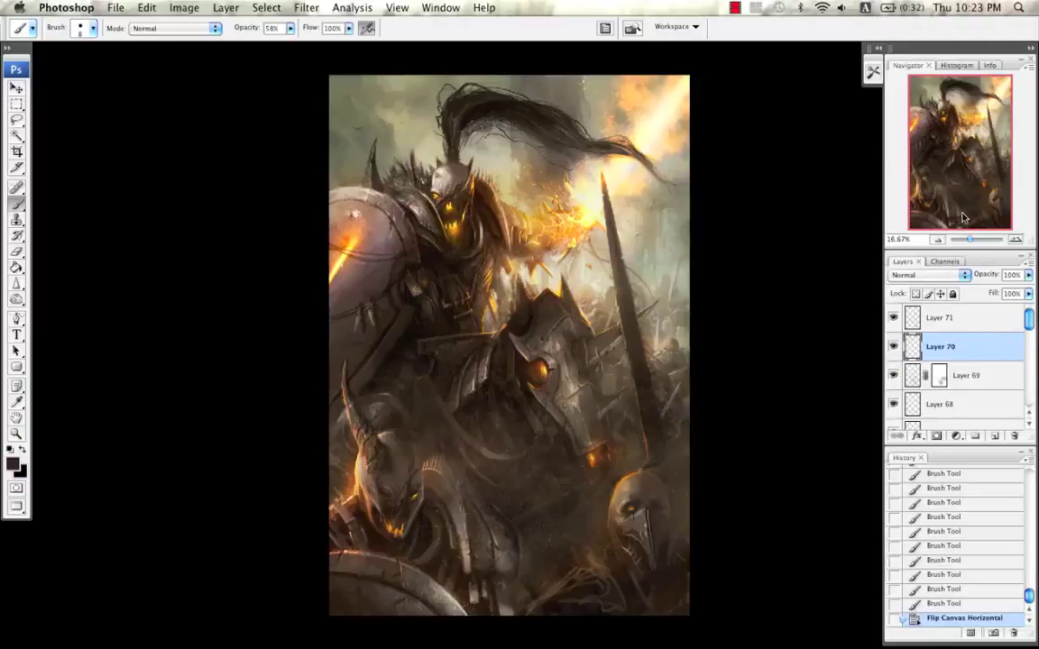
key(super+s)
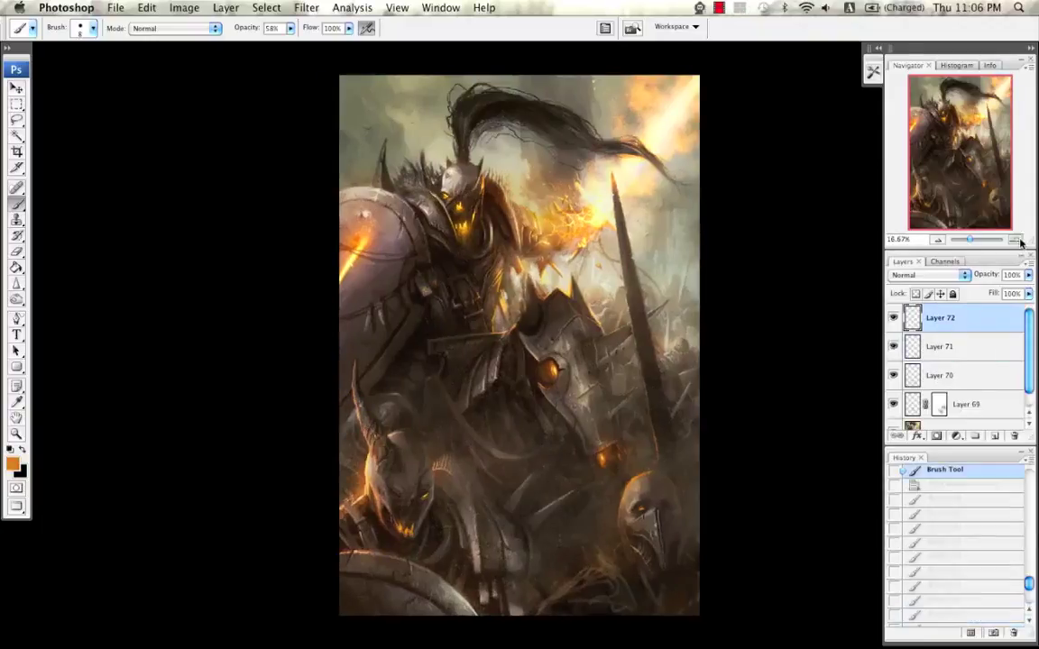
Step: Paint the dark area beside the masked head's jaw on Layer 72 with a 45 px speckled brush in sampled grey, undoing one stroke
key(super+equal)
drag(986, 176, 985, 200)
drag(741, 387, 701, 343)
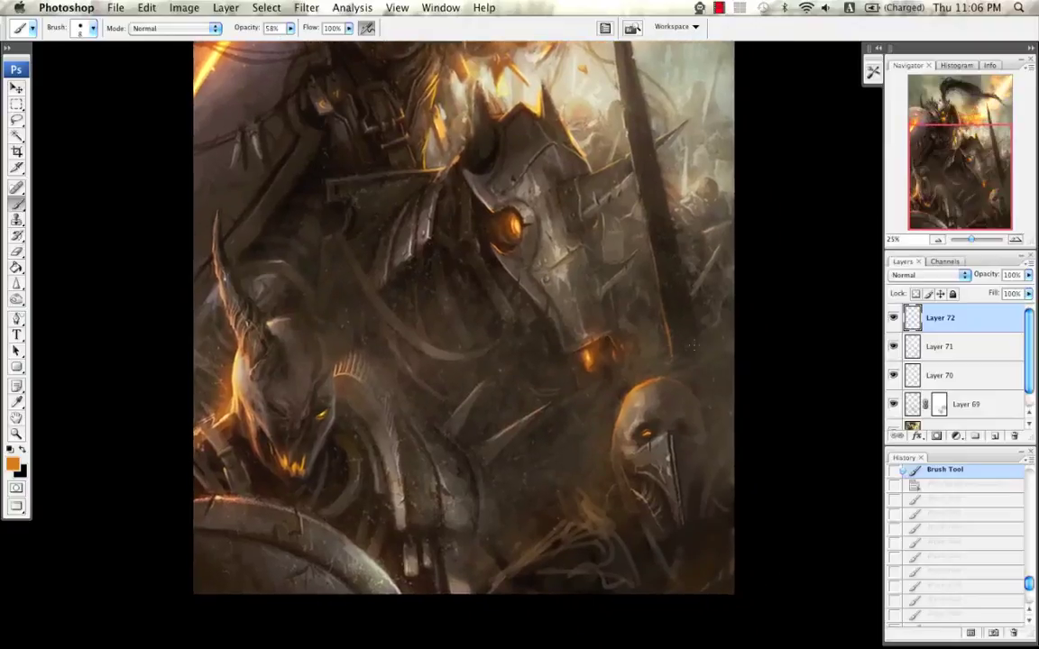
alt+click(595, 404)
scroll(609, 475, down, 1)
right_click(613, 475)
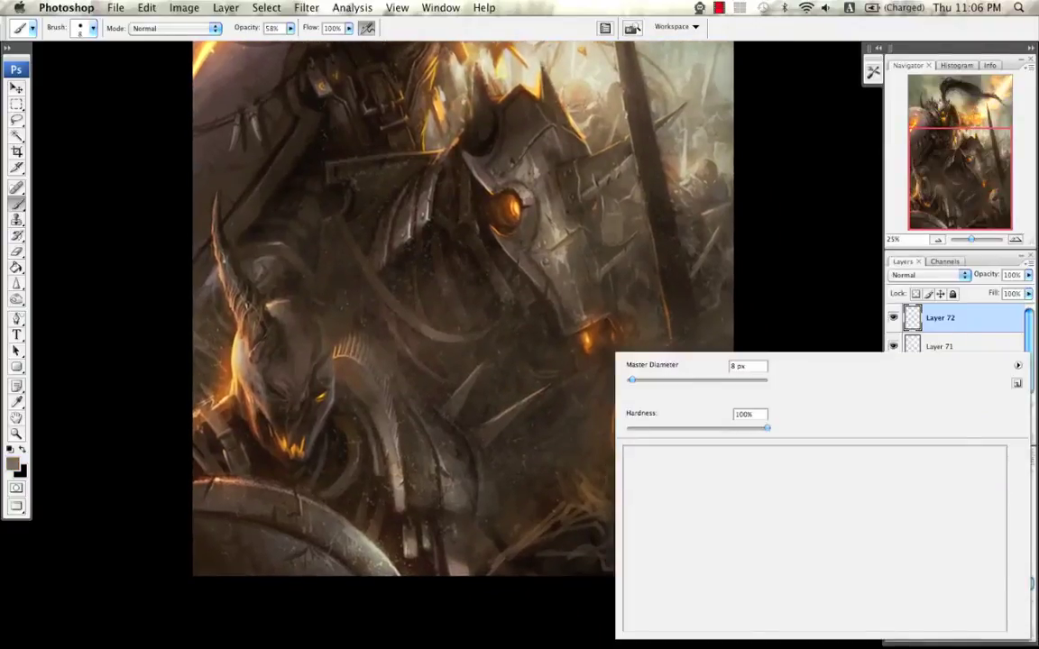
double_click(745, 456)
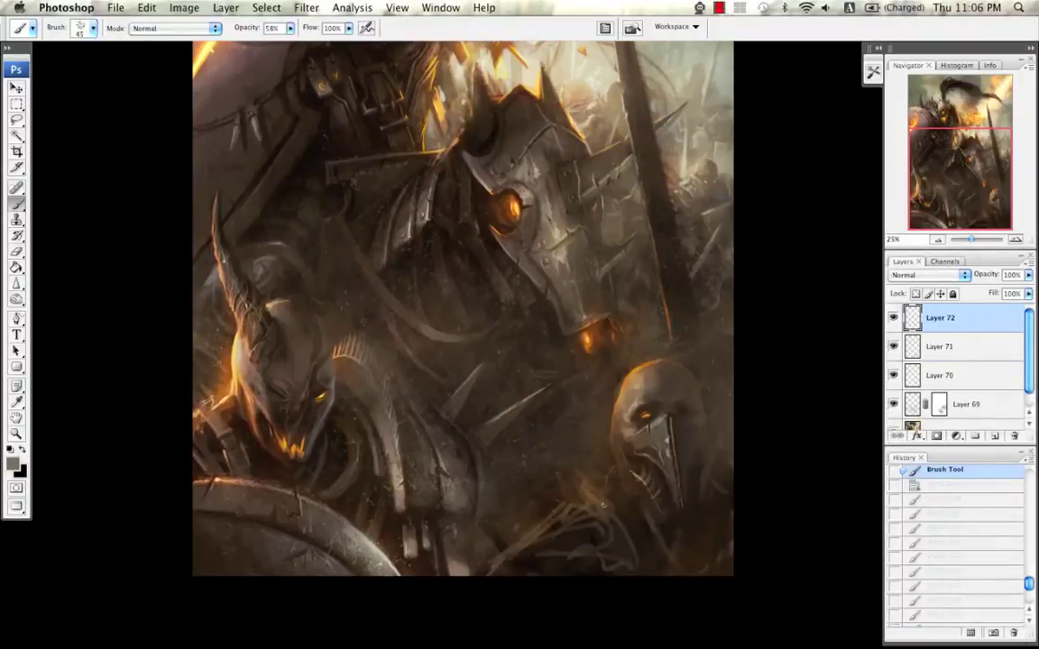
drag(588, 487, 581, 480)
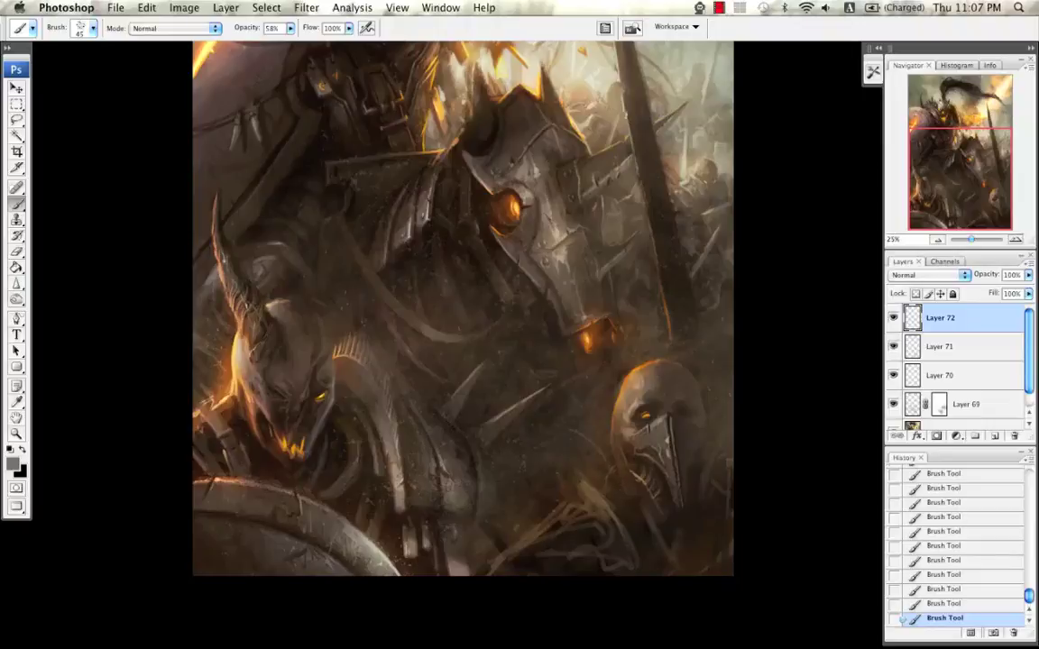
key(super+z)
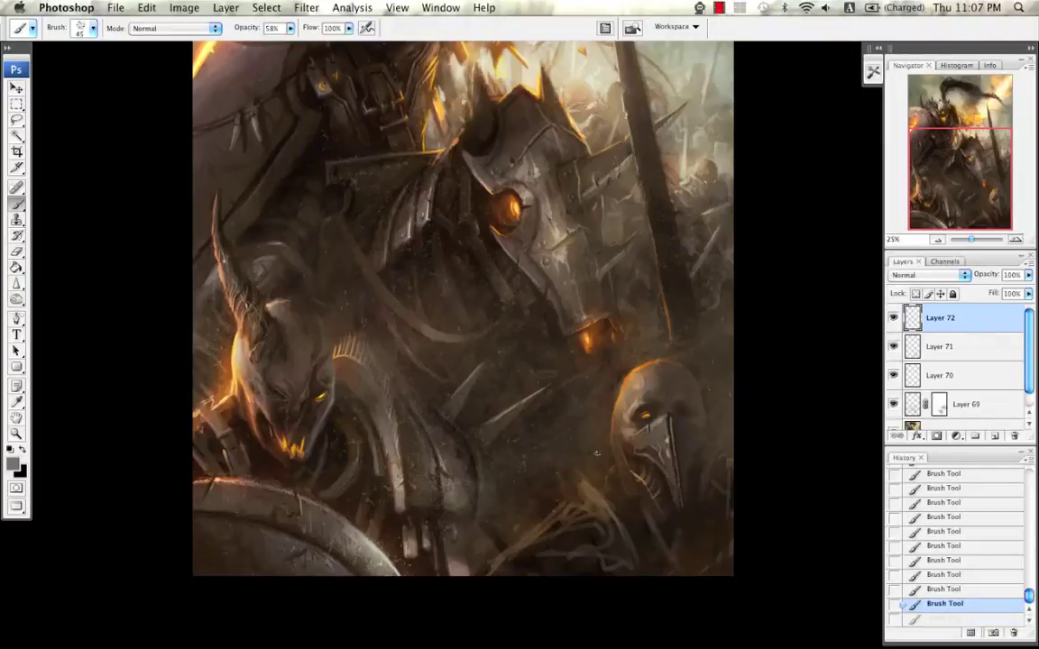
drag(584, 448, 595, 464)
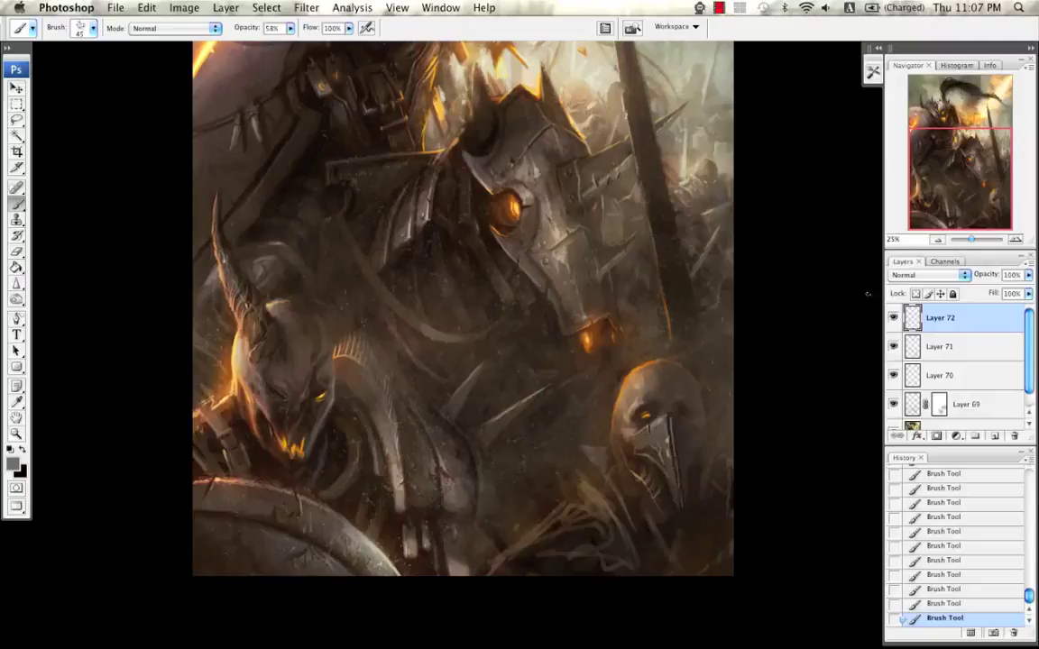
Step: Add lighter streaks and edges beside the masked head's jaw with a 30 px speckled brush in grey tones sampled from the horse armour
click(938, 240)
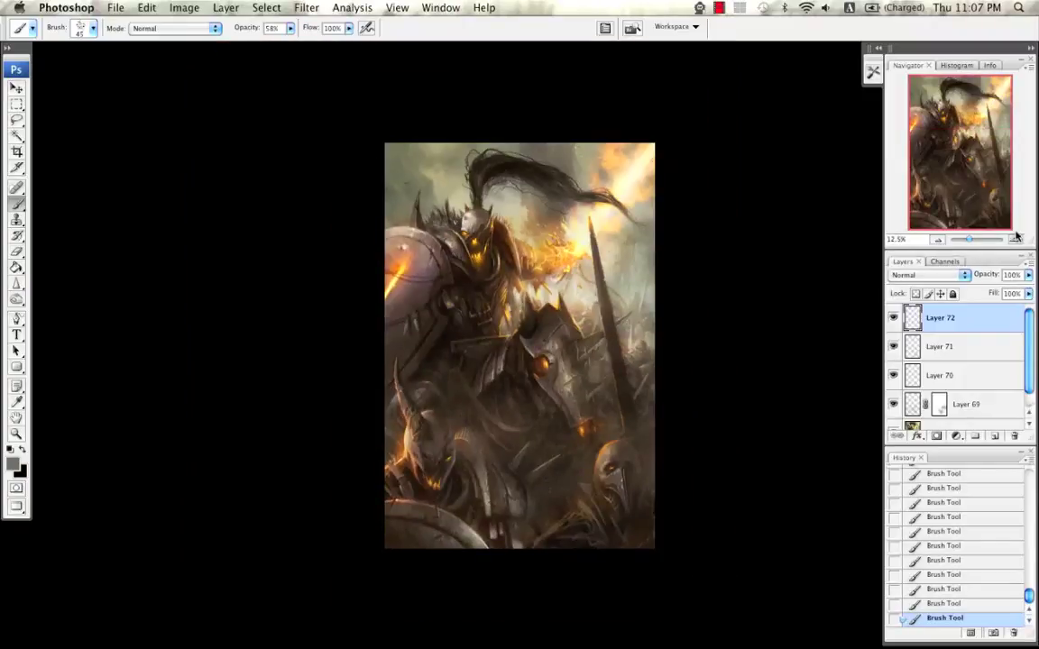
click(1015, 240)
drag(667, 388, 609, 284)
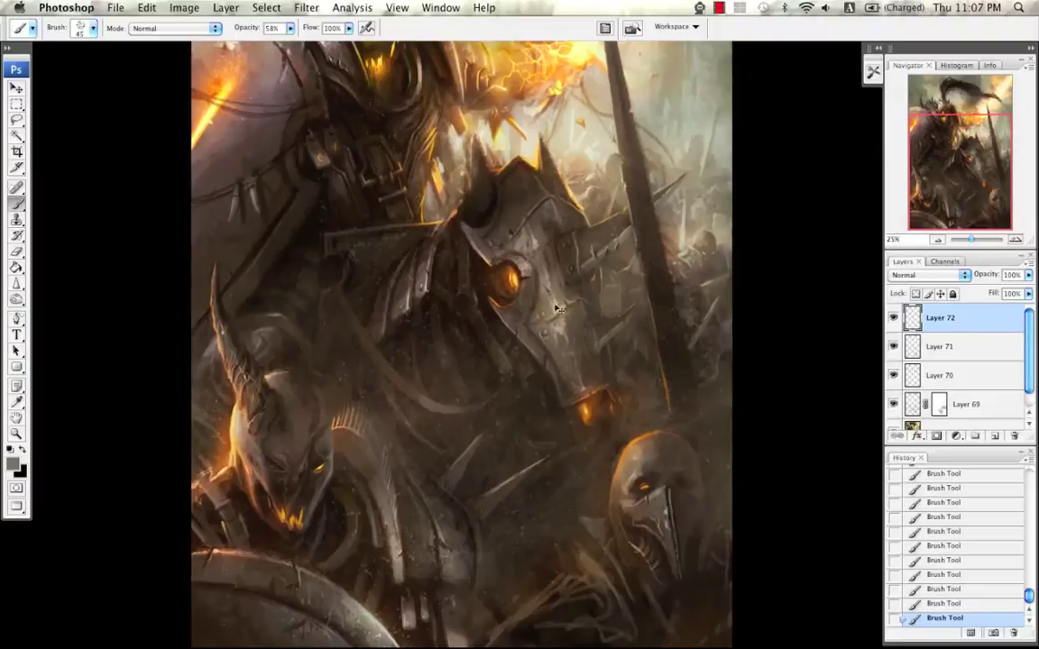
key(super+z)
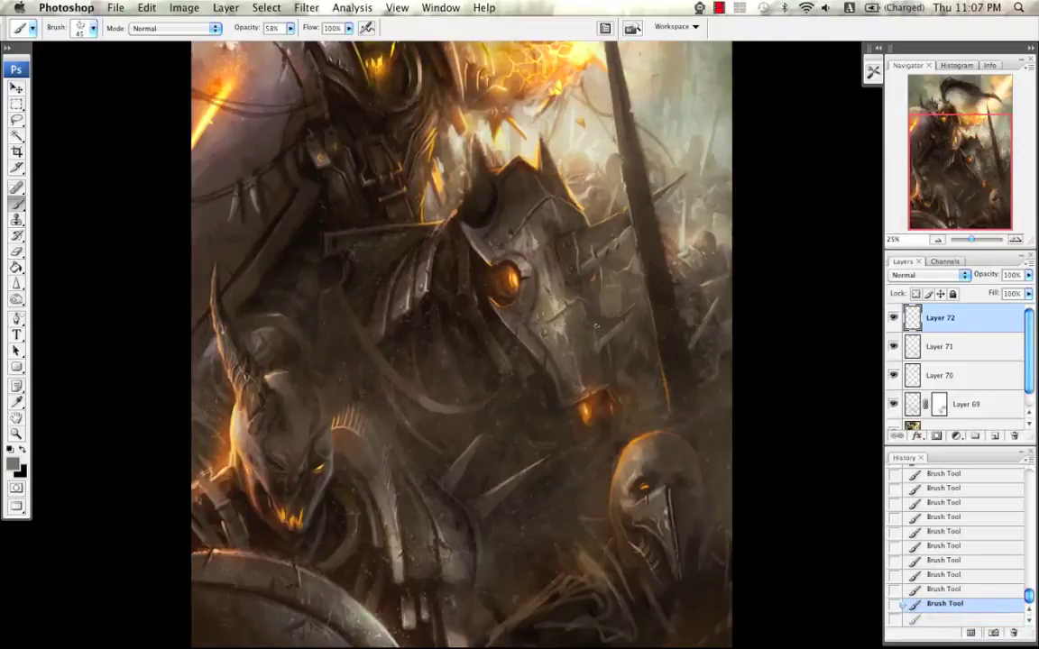
key(super+z)
alt+click(561, 325)
alt+click(508, 289)
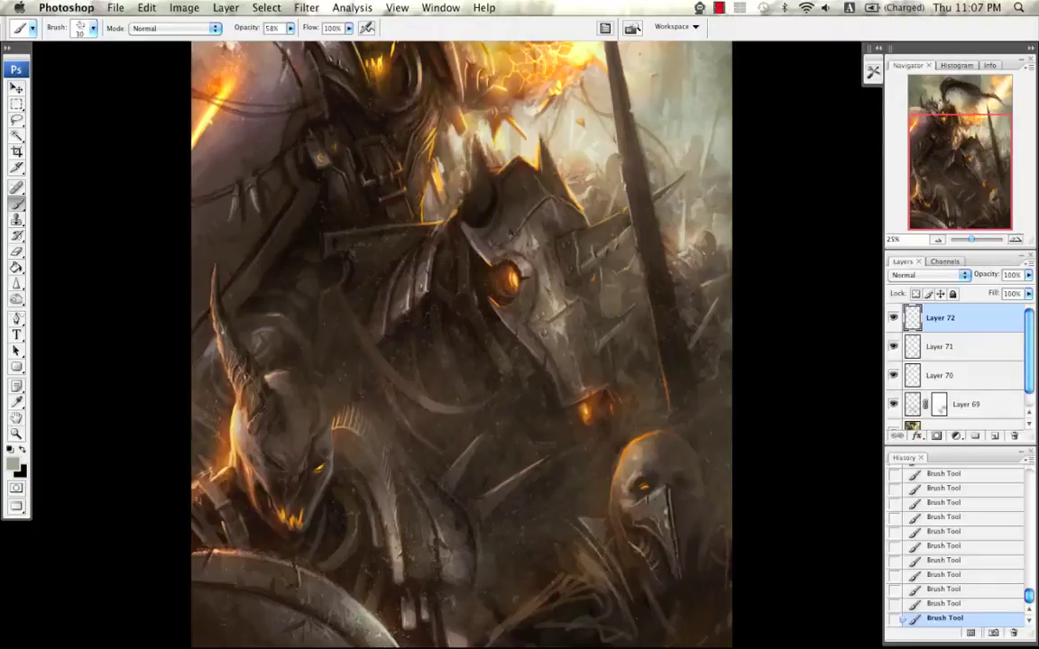
Step: Paint over the smoky area beside the masked head with the 30 px speckled brush in nearby sampled tones
alt+click(538, 472)
alt+click(600, 456)
alt+click(556, 485)
alt+click(545, 475)
alt+click(559, 487)
alt+click(532, 474)
alt+click(553, 462)
alt+click(646, 511)
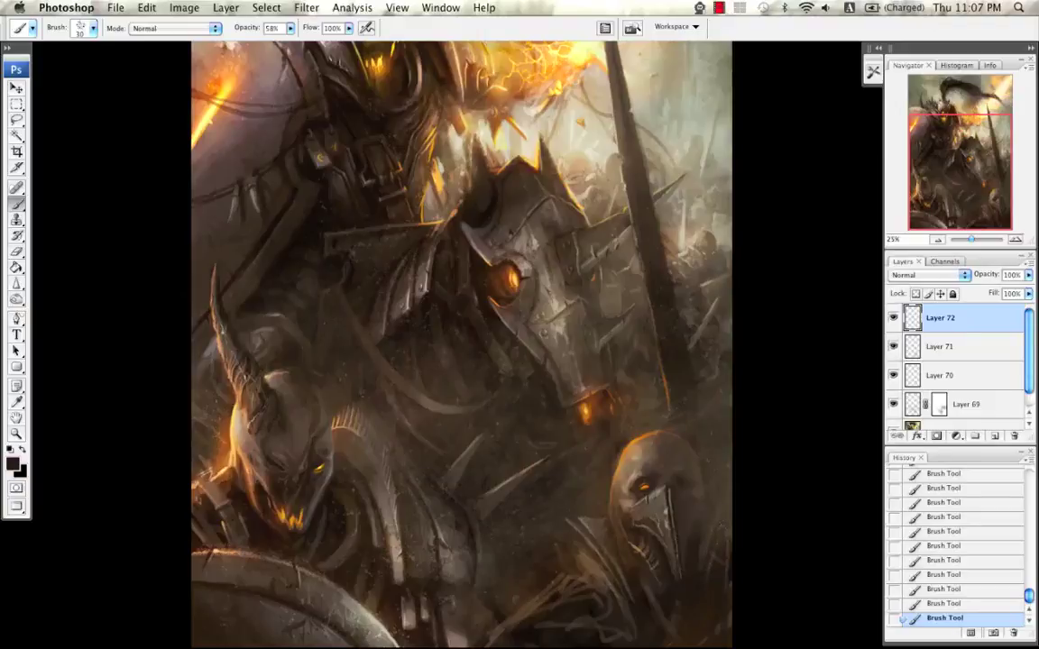
Step: Review the whole painting and flip the canvas horizontally
scroll(461, 342, down, 5)
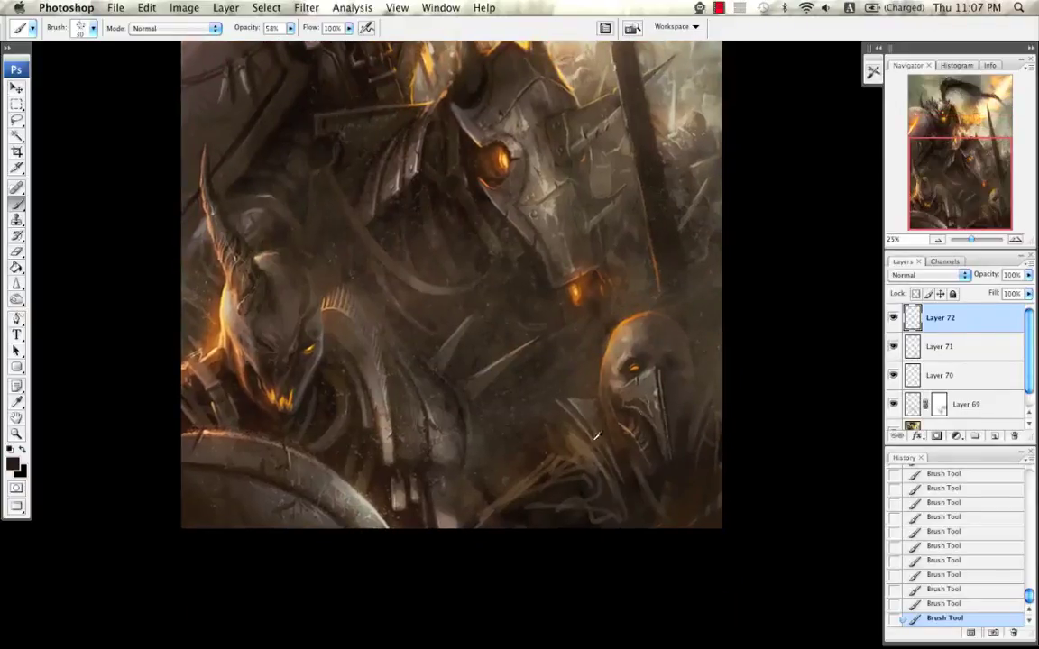
click(937, 239)
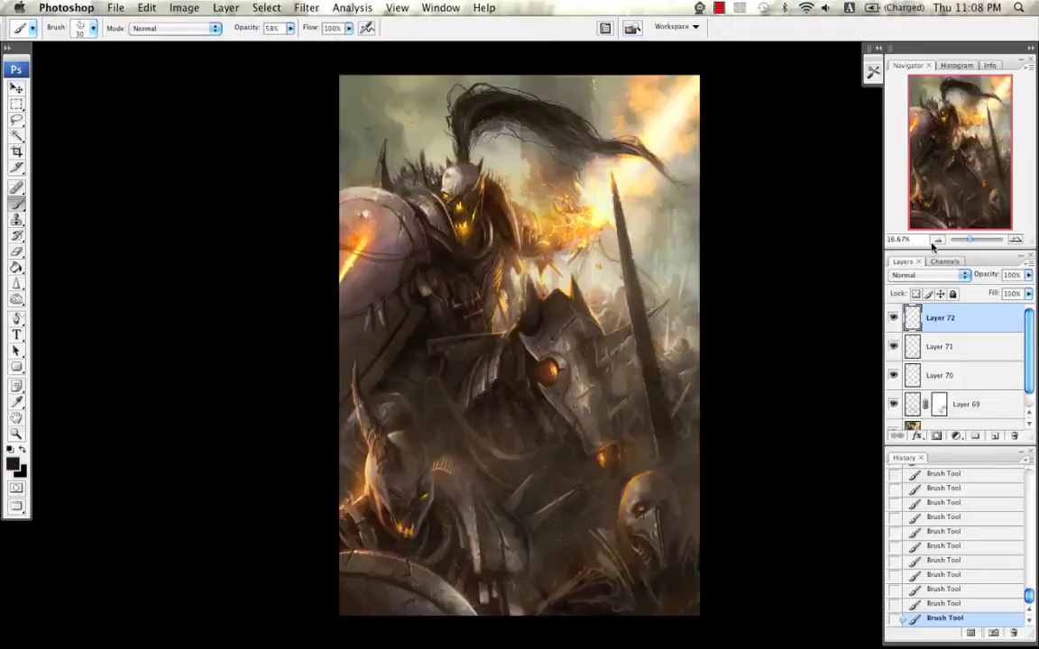
key(super+l)
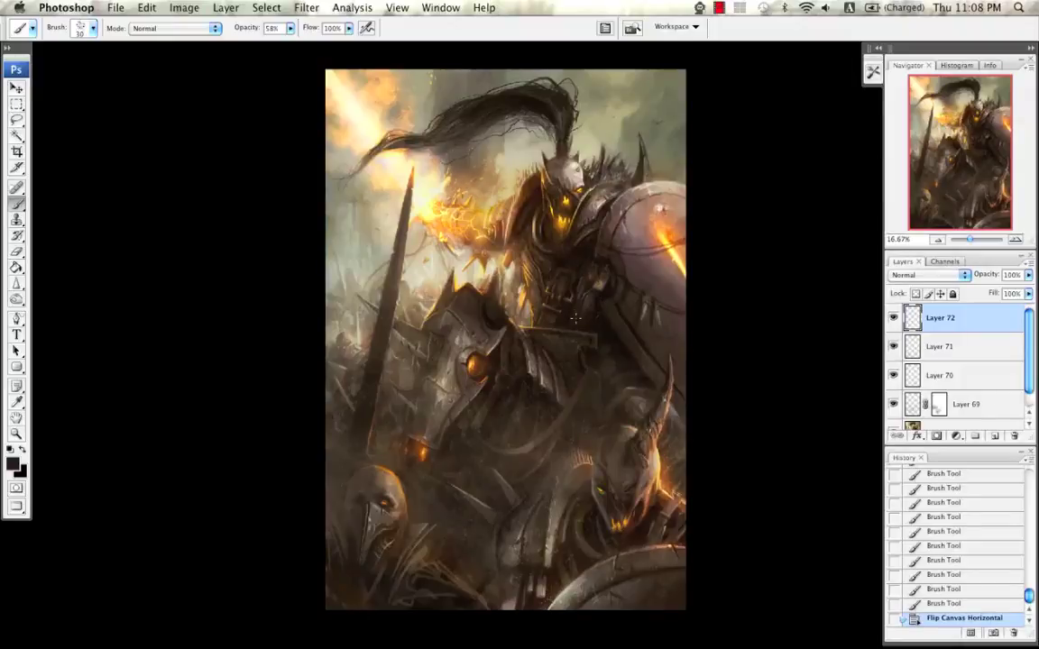
drag(561, 329, 603, 292)
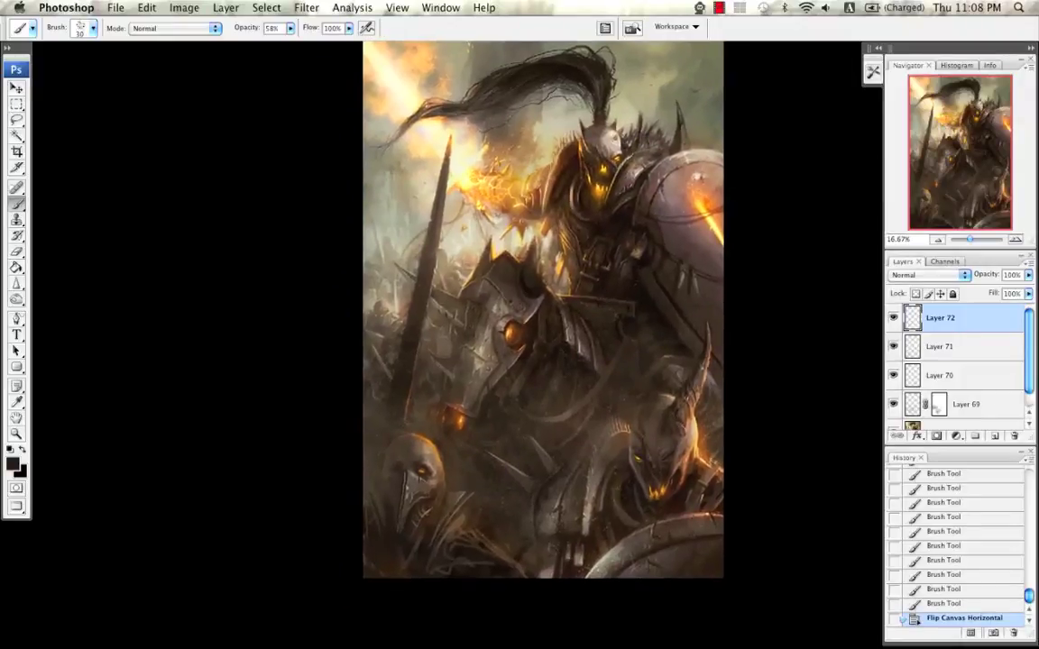
Step: Dab dark specks over the masked head's forehead with the 600 px scattered-dot brush reduced to 90 px
click(1014, 239)
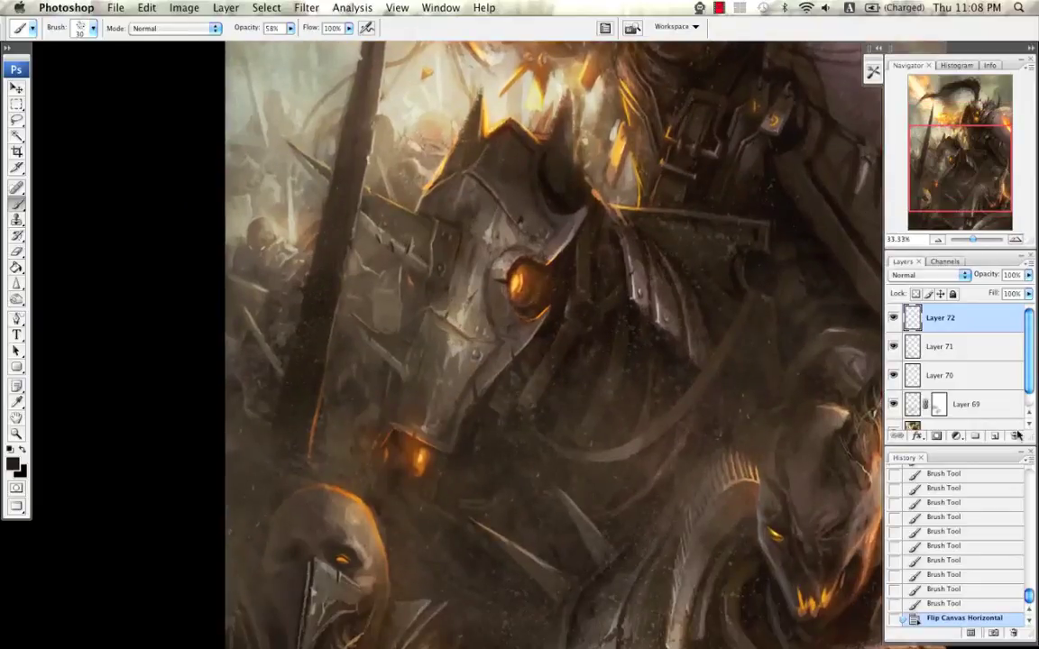
drag(425, 412, 435, 361)
right_click(435, 362)
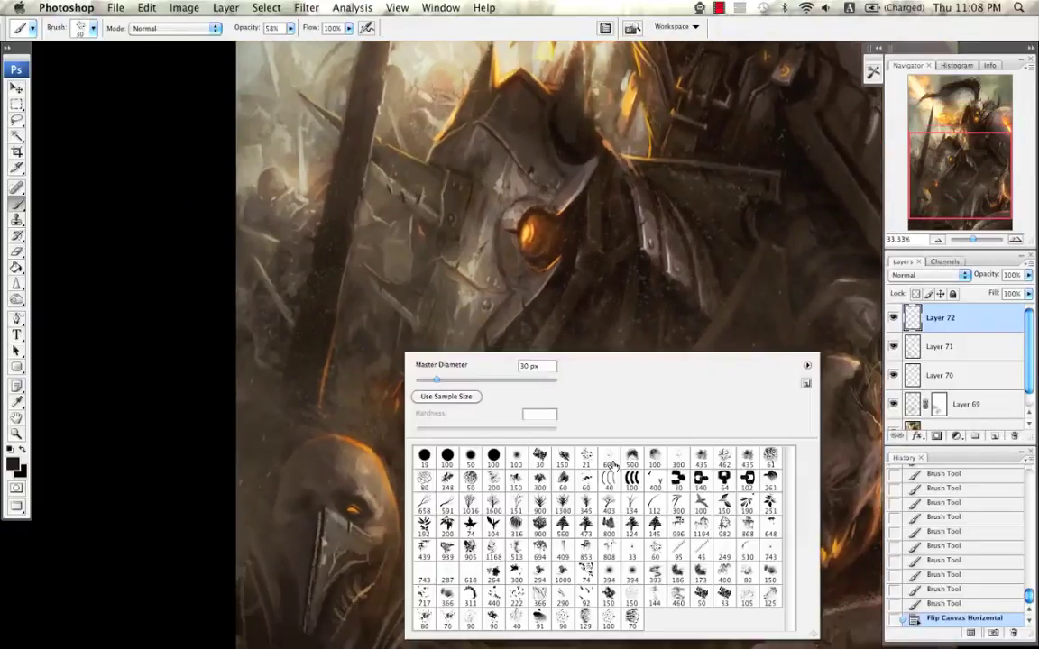
double_click(609, 461)
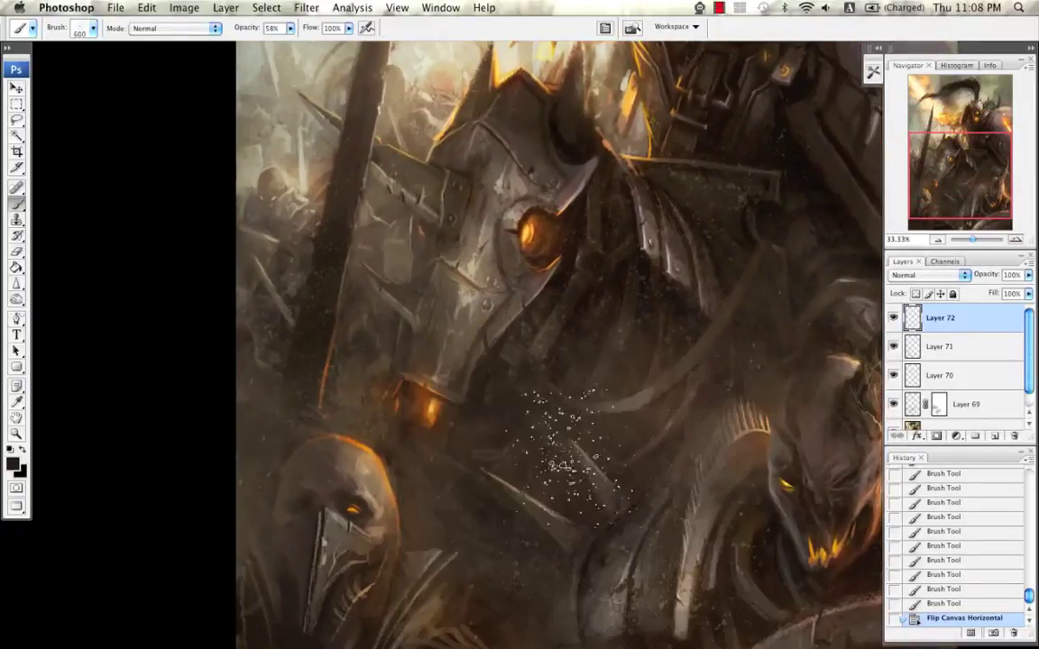
key(bracketleft)
key(bracketleft)
key(bracketleft)
key(bracketleft)
key(bracketleft)
key(bracketleft)
key(bracketleft)
key(bracketleft)
key(bracketleft)
key(bracketleft)
drag(316, 405, 315, 456)
click(317, 456)
click(321, 456)
click(326, 457)
click(334, 457)
click(345, 457)
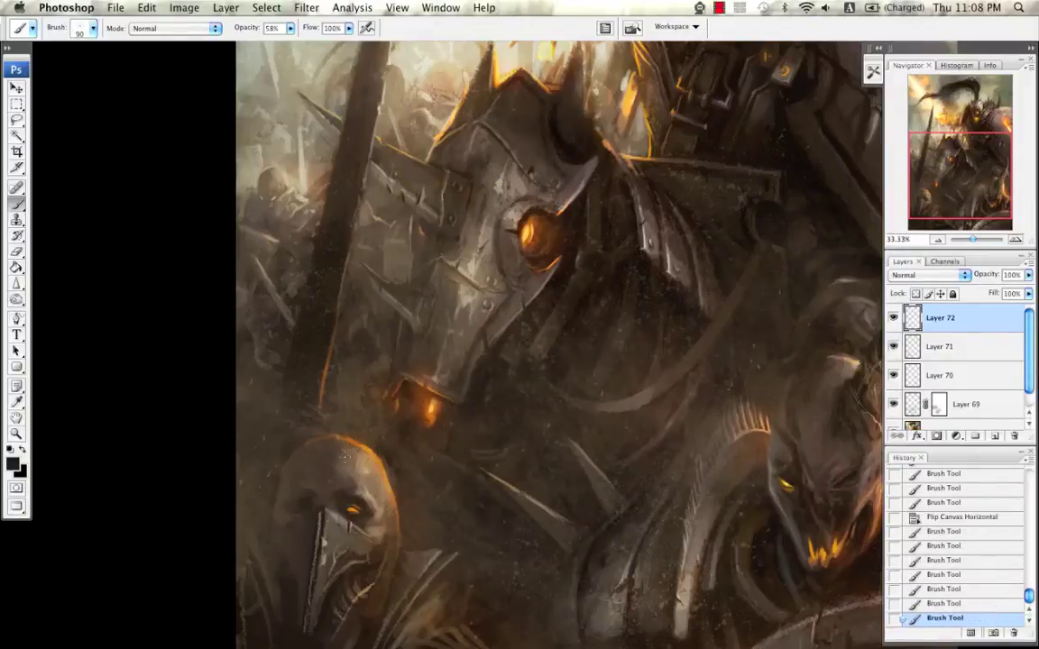
click(351, 449)
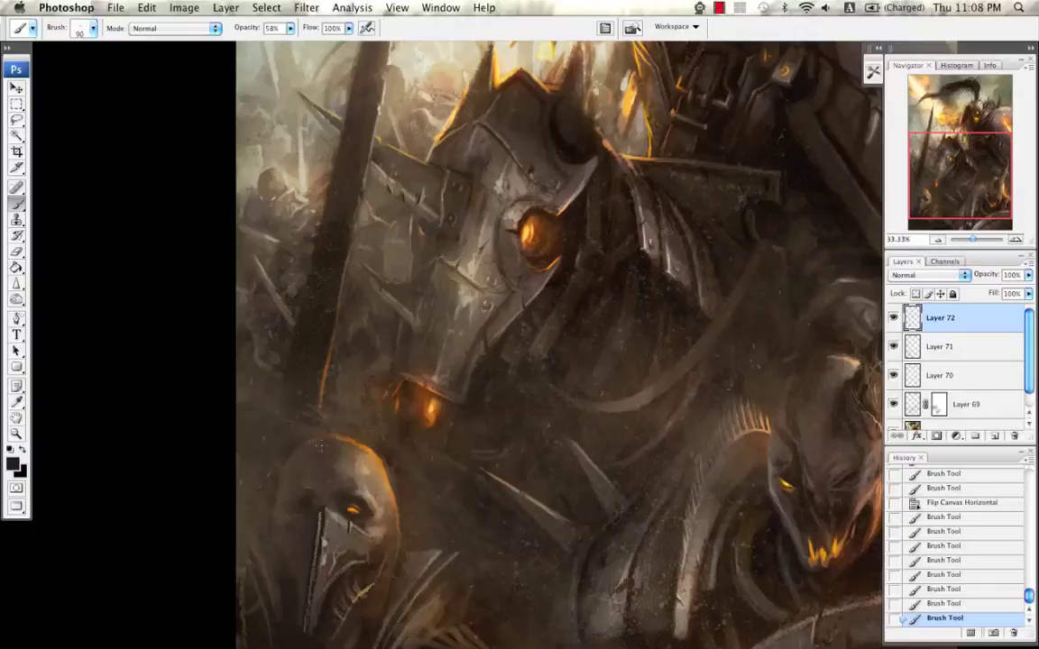
Step: Break up the glowing rim at the masked head's crown with a 50 px scattered-dot brush and a 25 px speckled brush
click(322, 471)
right_click(371, 442)
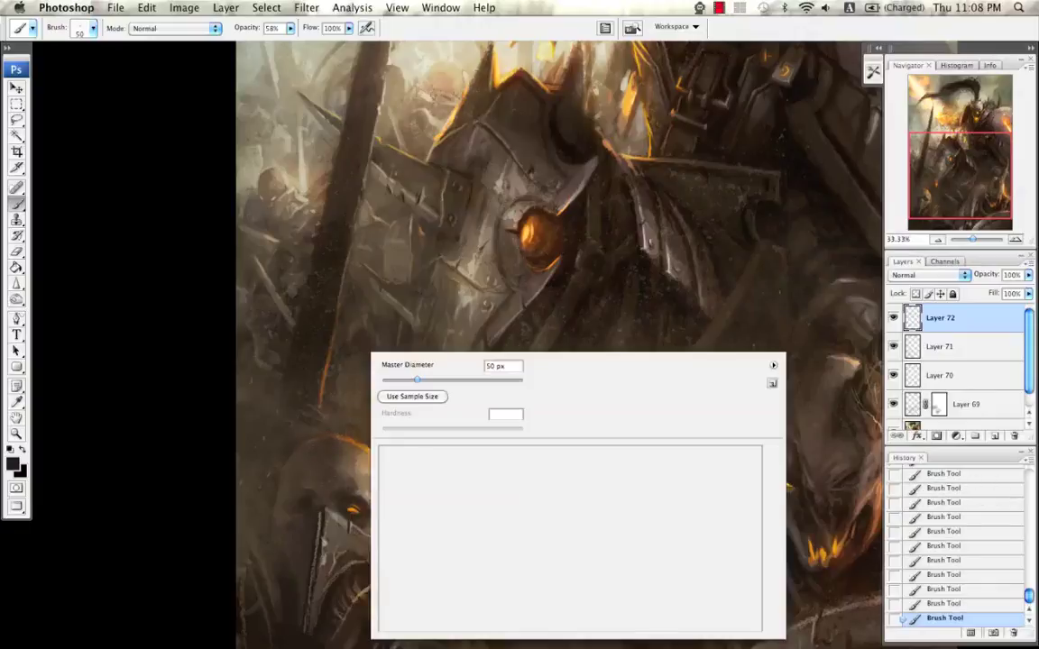
double_click(539, 455)
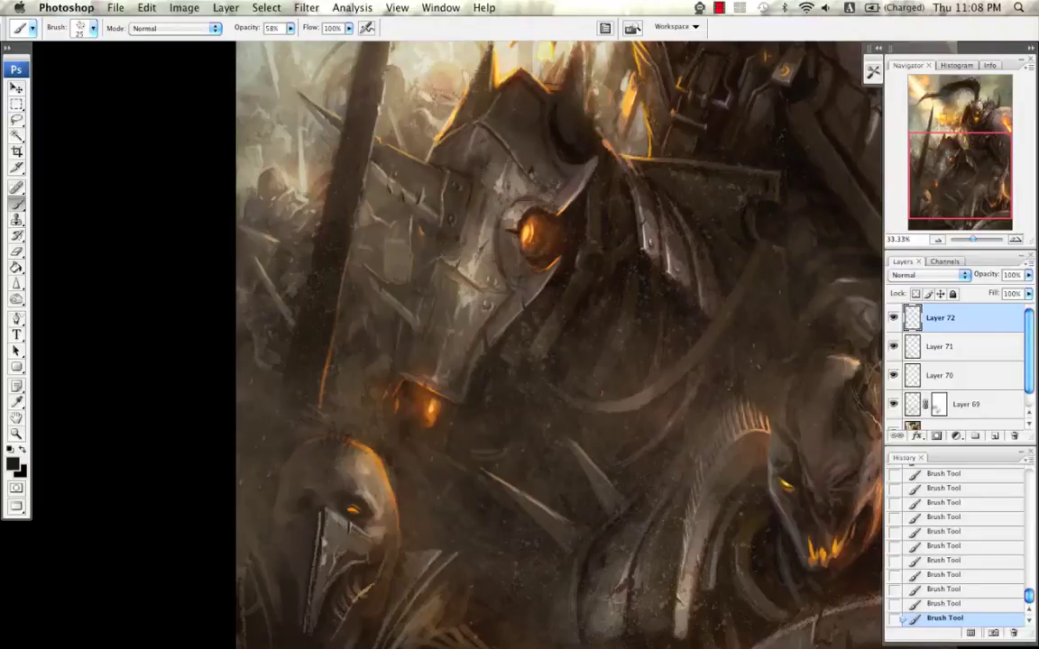
Step: Paint fine bristles on the masked head's crown with a 6 px round brush in sampled orange and beige-grey
alt+click(336, 399)
key(bracketleft)
key(bracketleft)
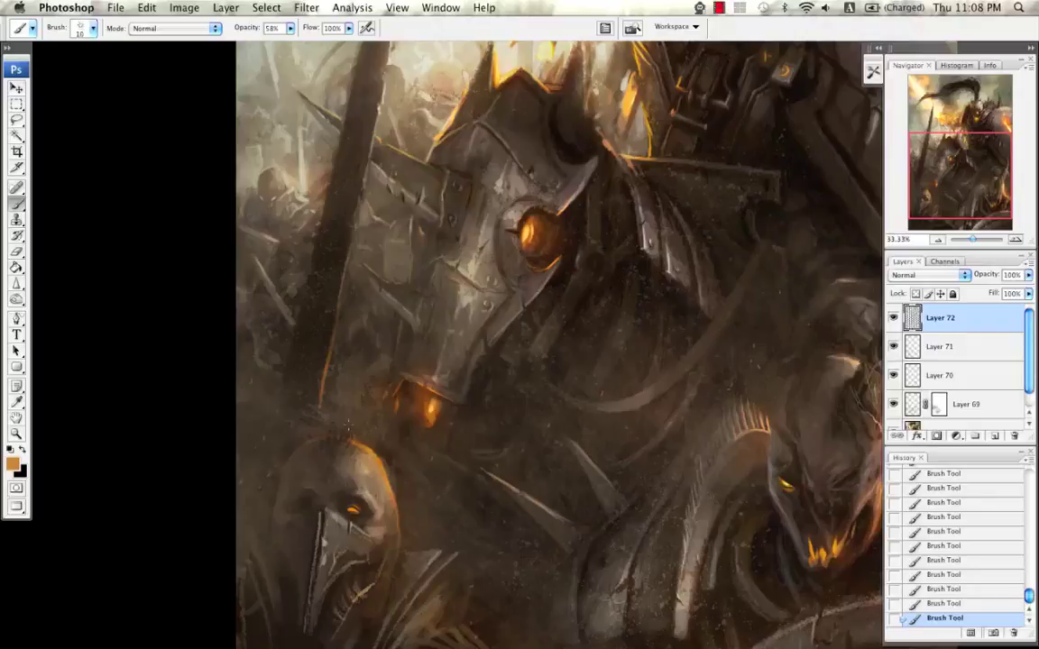
right_click(342, 433)
double_click(406, 453)
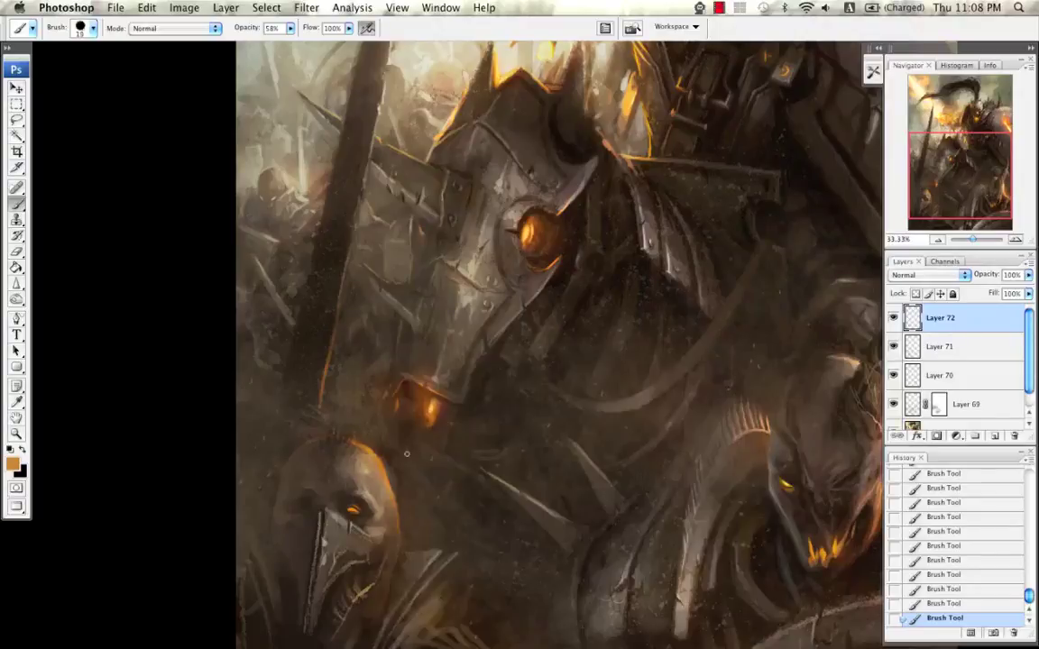
key(bracketleft)
key(bracketleft)
key(bracketleft)
key(bracketleft)
alt+click(331, 442)
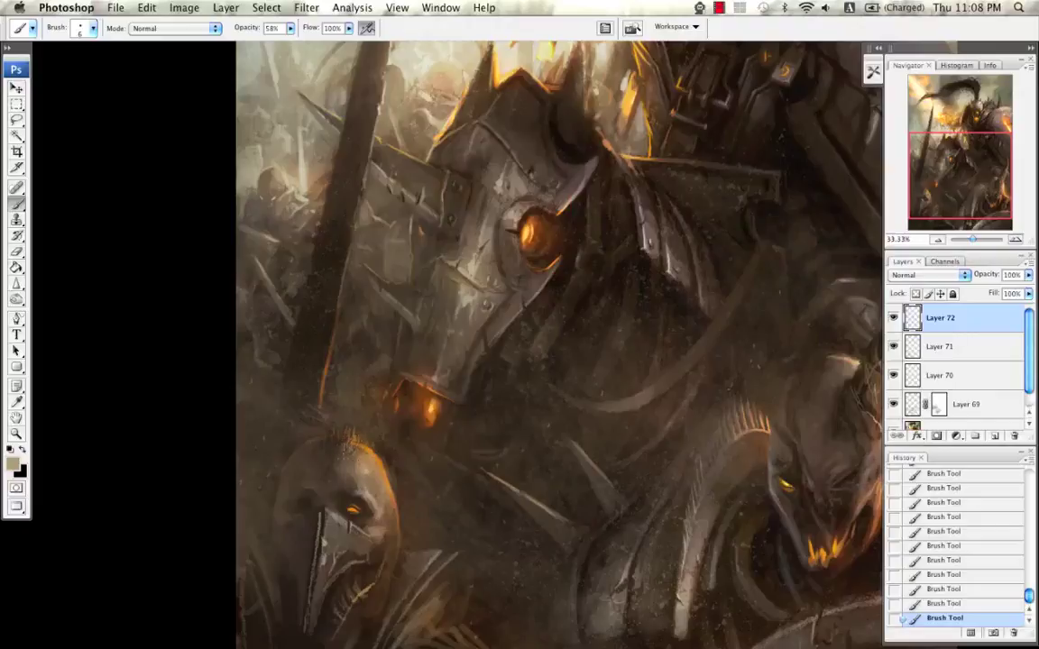
alt+click(301, 397)
Step: Check the full composition and flip the canvas back horizontally
key(super+minus)
key(super+minus)
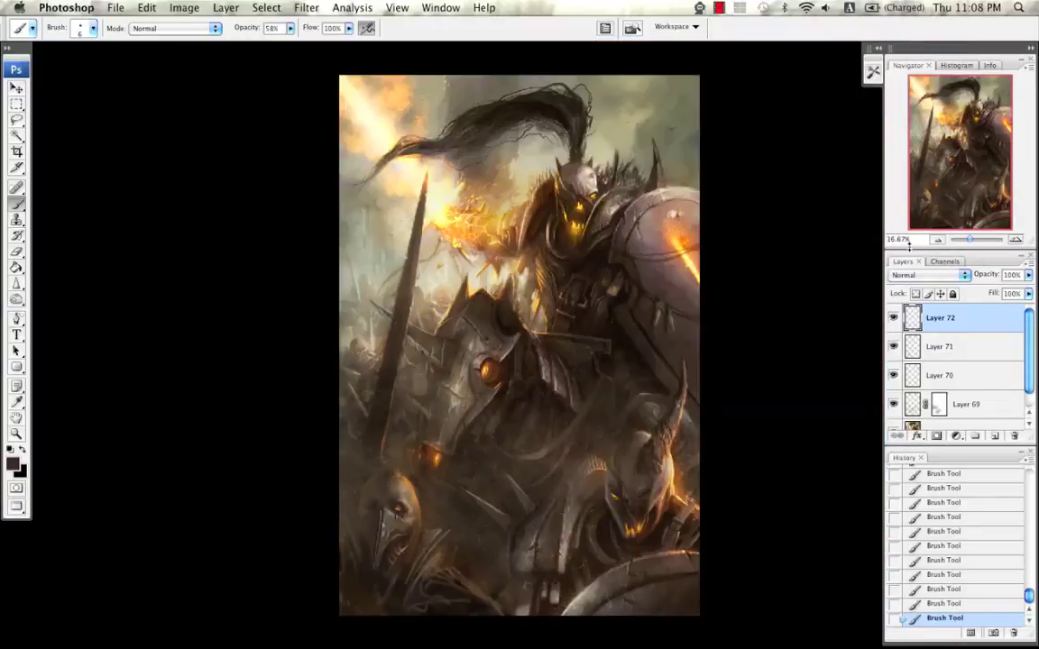
drag(598, 310, 591, 306)
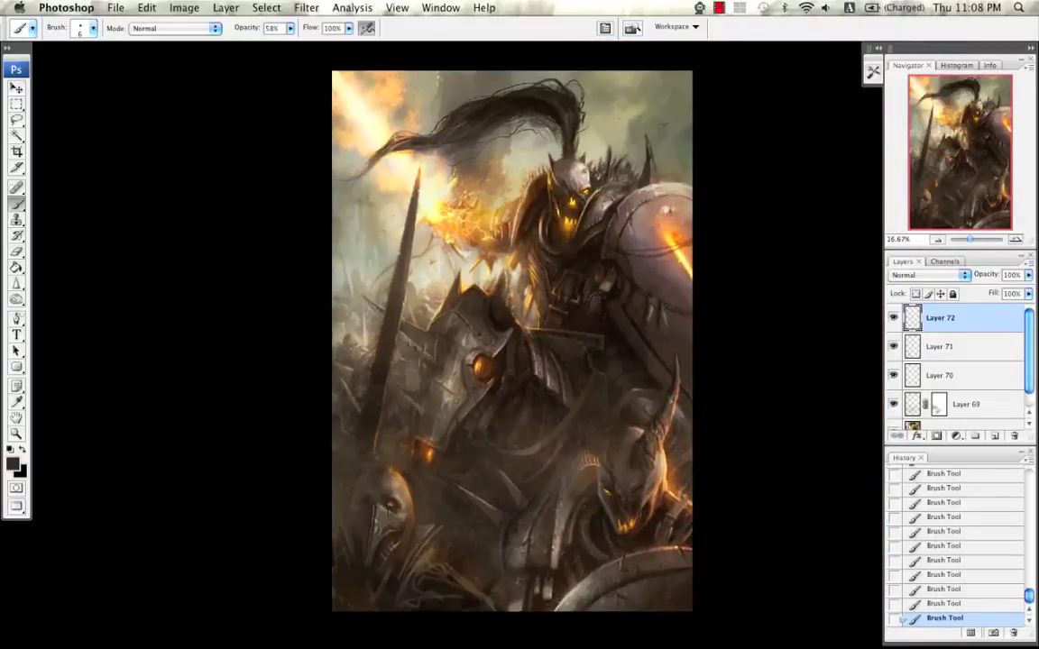
key(super+shift+h)
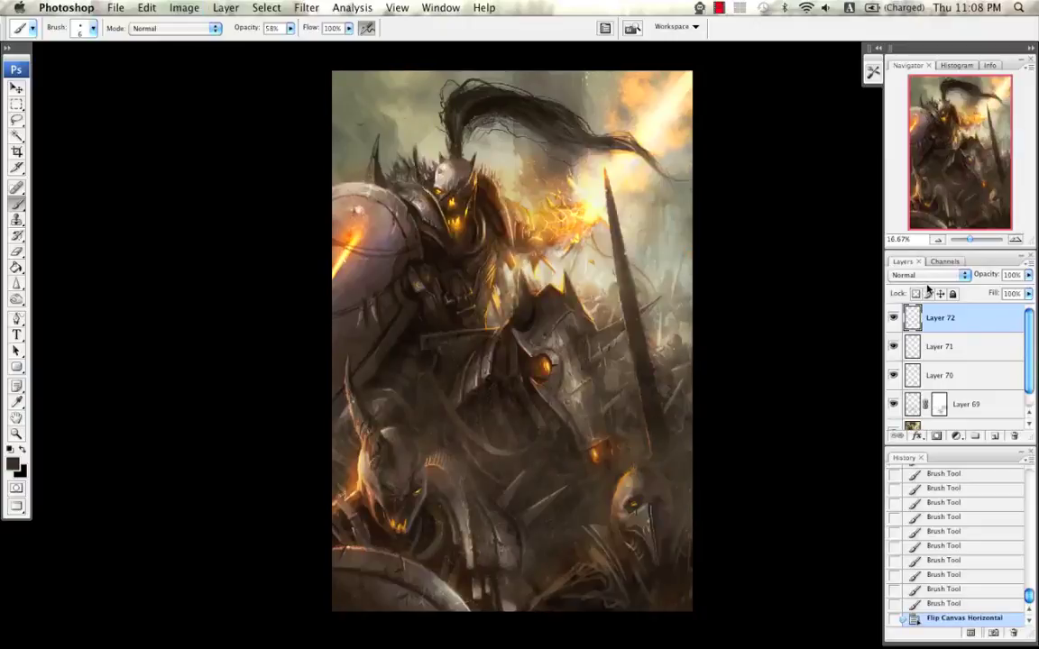
Step: Compare the masked head with the rider's helmet and choose a muted grey-brown foreground colour
click(1015, 239)
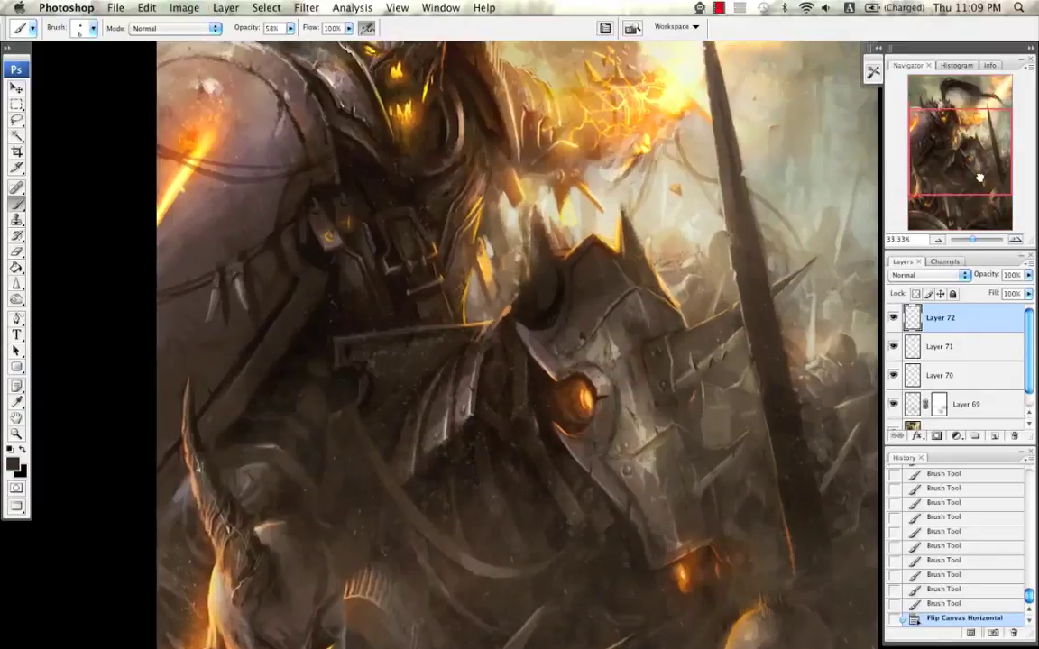
drag(979, 177, 998, 196)
click(1016, 240)
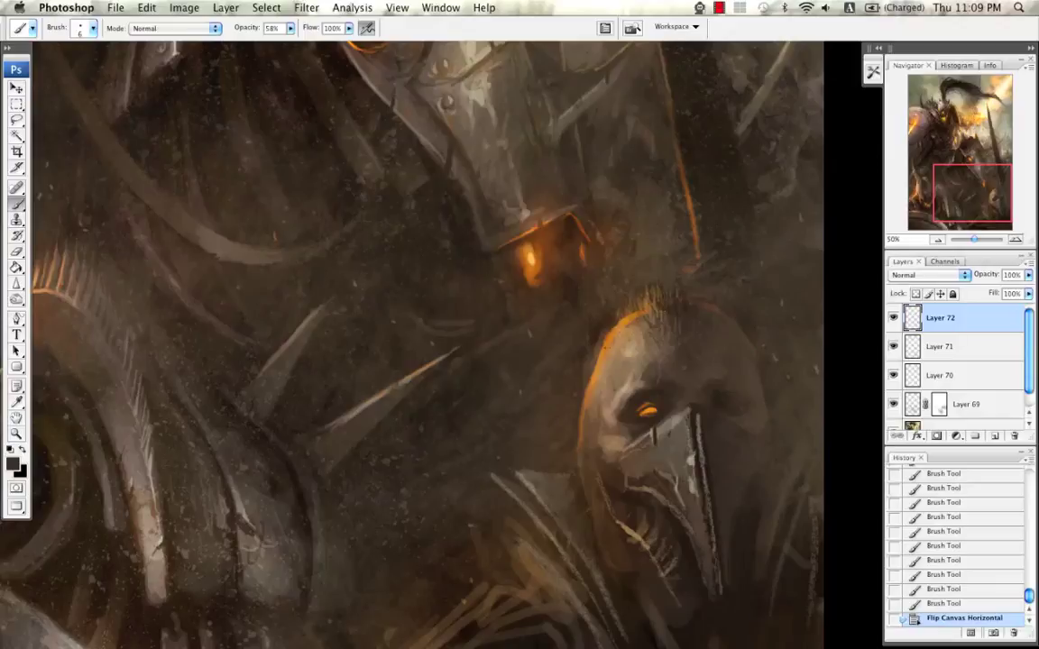
drag(471, 248, 590, 555)
drag(396, 108, 555, 555)
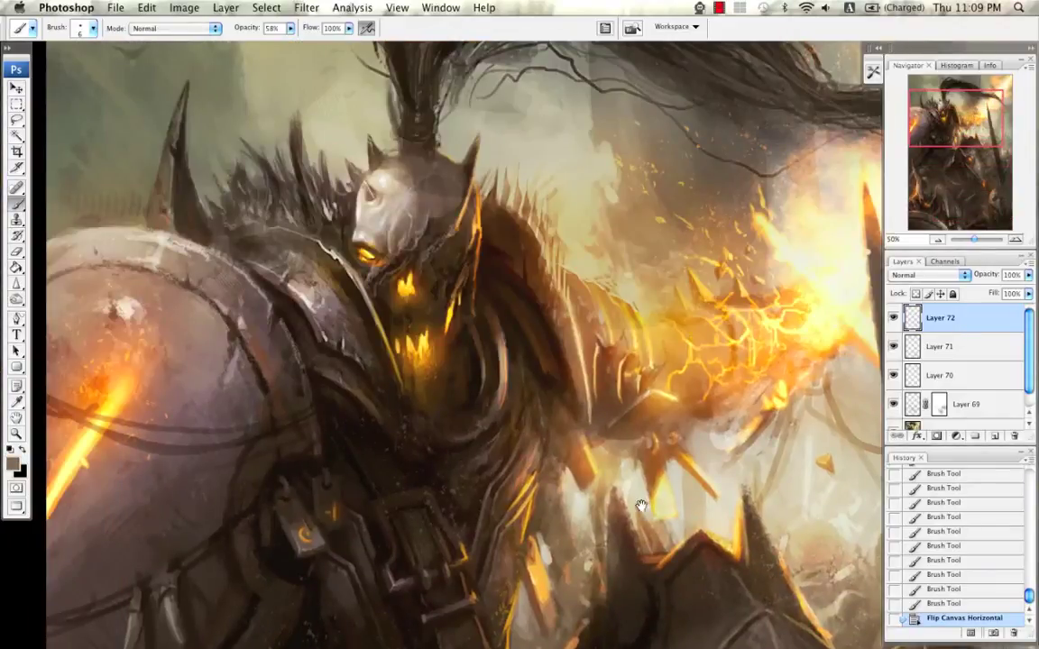
drag(640, 505, 561, 246)
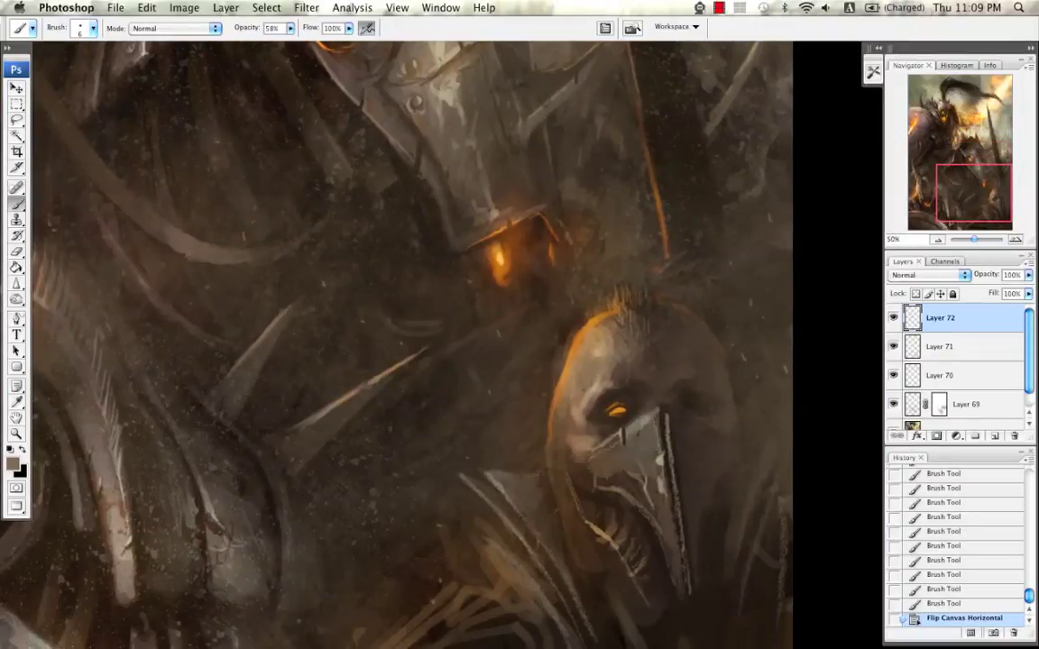
click(13, 463)
drag(487, 433, 484, 439)
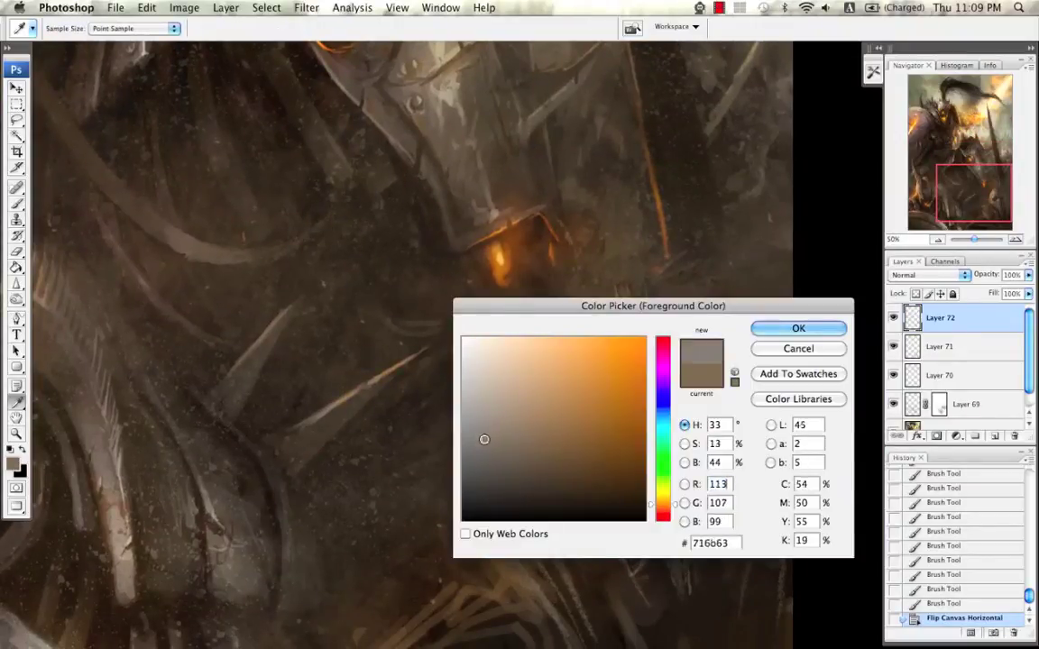
click(429, 400)
click(780, 330)
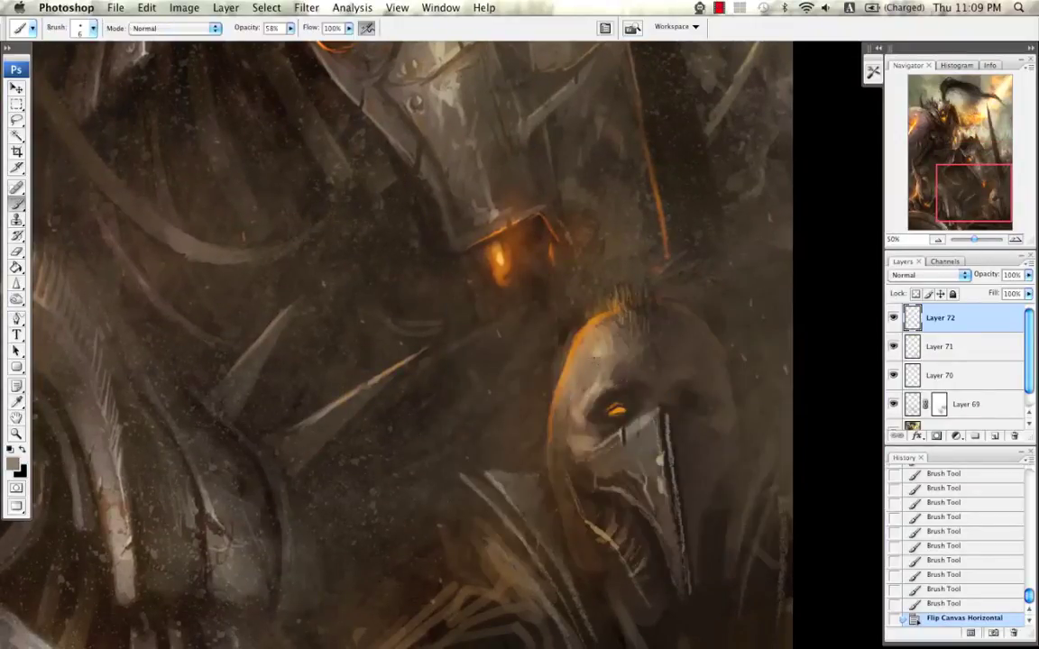
Step: Paint small grey strokes on the masked head's forehead and above its glowing eye with a 10 px round brush
key(bracketright)
key(bracketright)
key(bracketright)
key(bracketright)
drag(595, 357, 589, 371)
drag(594, 363, 590, 380)
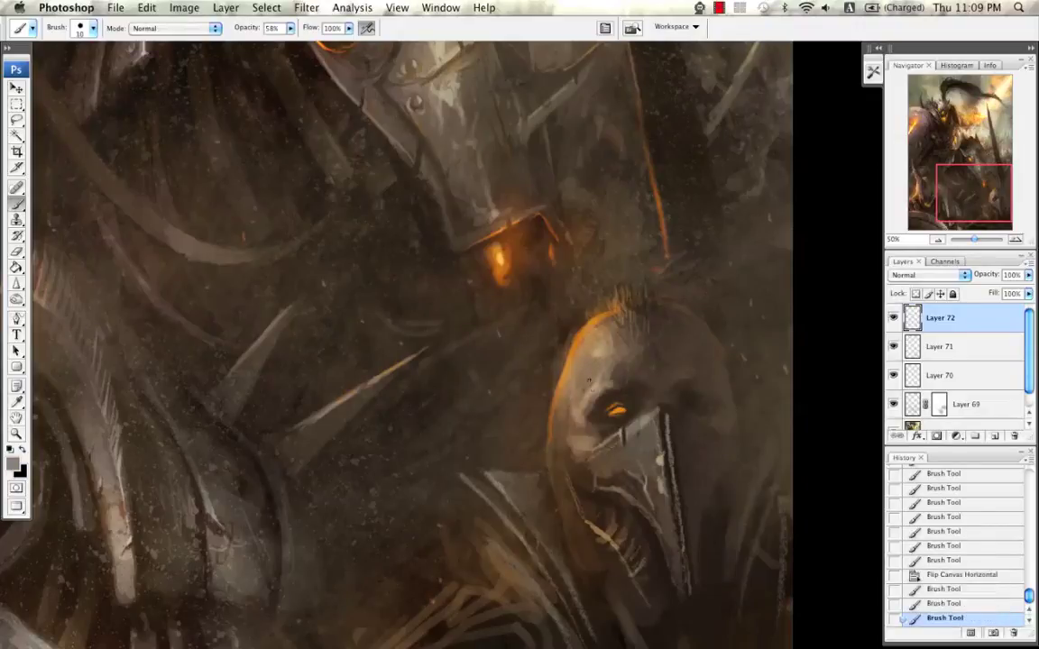
click(589, 381)
click(589, 381)
click(589, 379)
click(589, 380)
click(590, 378)
click(592, 378)
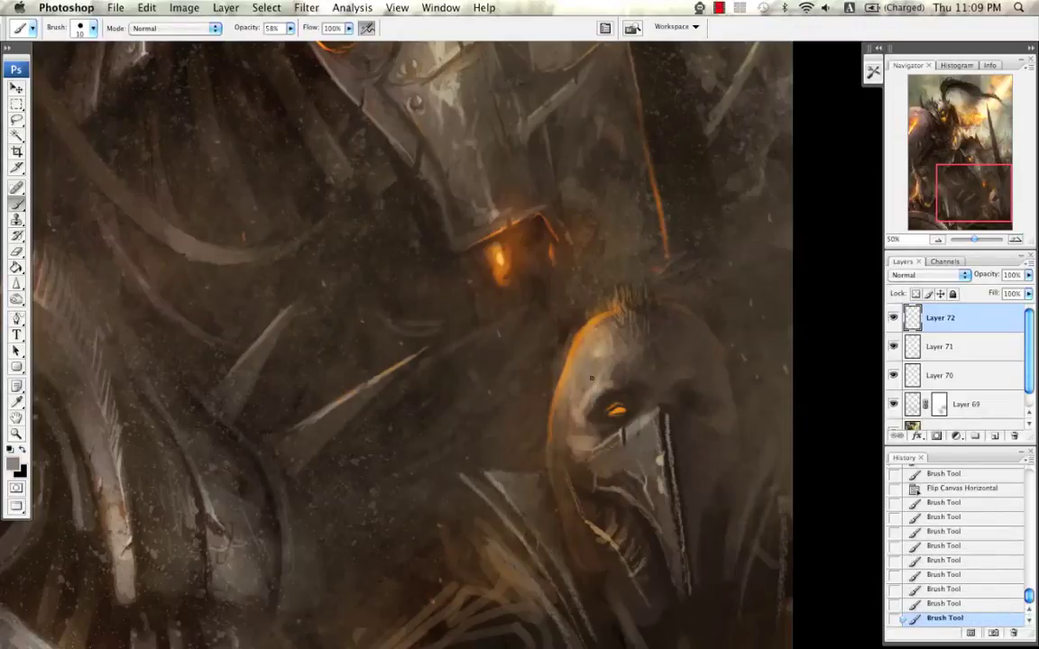
click(592, 377)
click(603, 351)
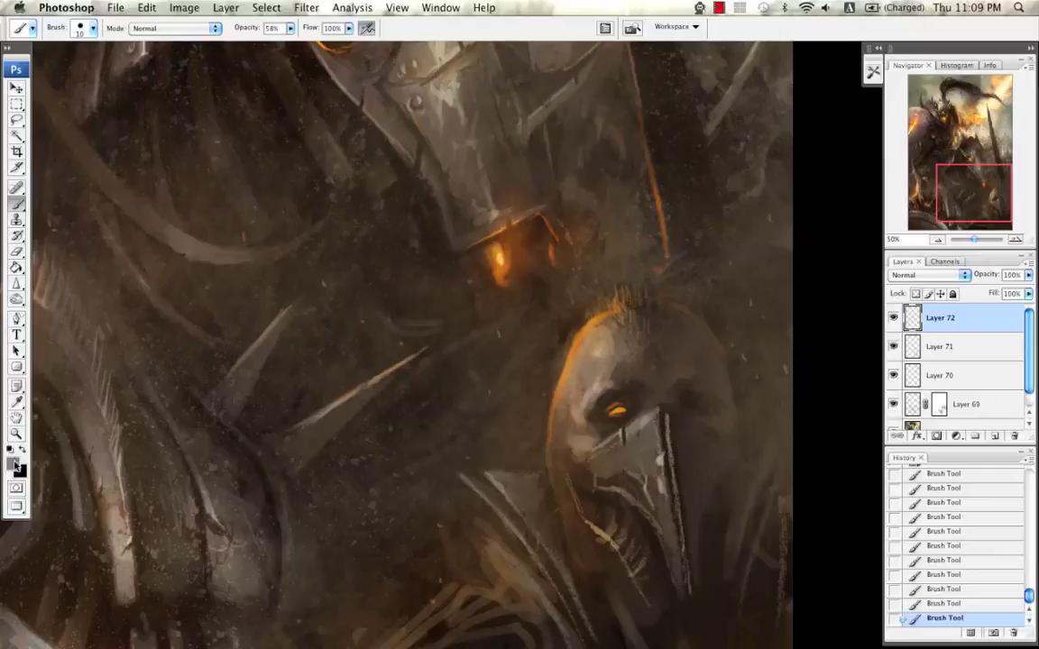
Step: Refine the masked head's forehead shading with a 9 px round brush, adjusting the foreground colour between grey-brown tones
click(15, 465)
drag(475, 423, 464, 414)
click(756, 333)
key(bracketleft)
alt+click(541, 368)
click(13, 463)
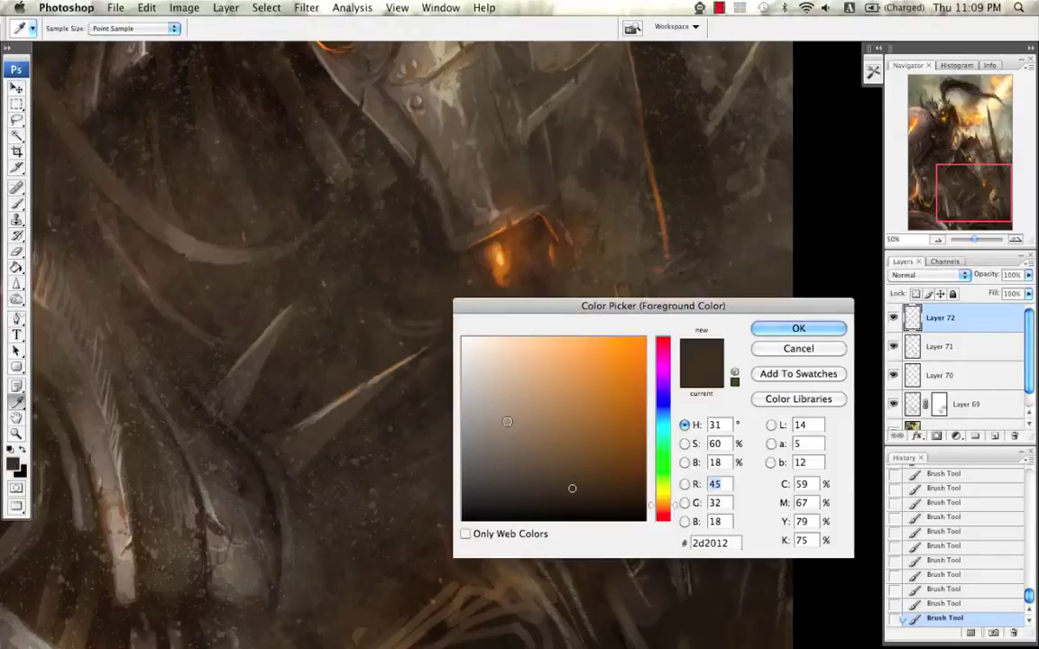
click(480, 460)
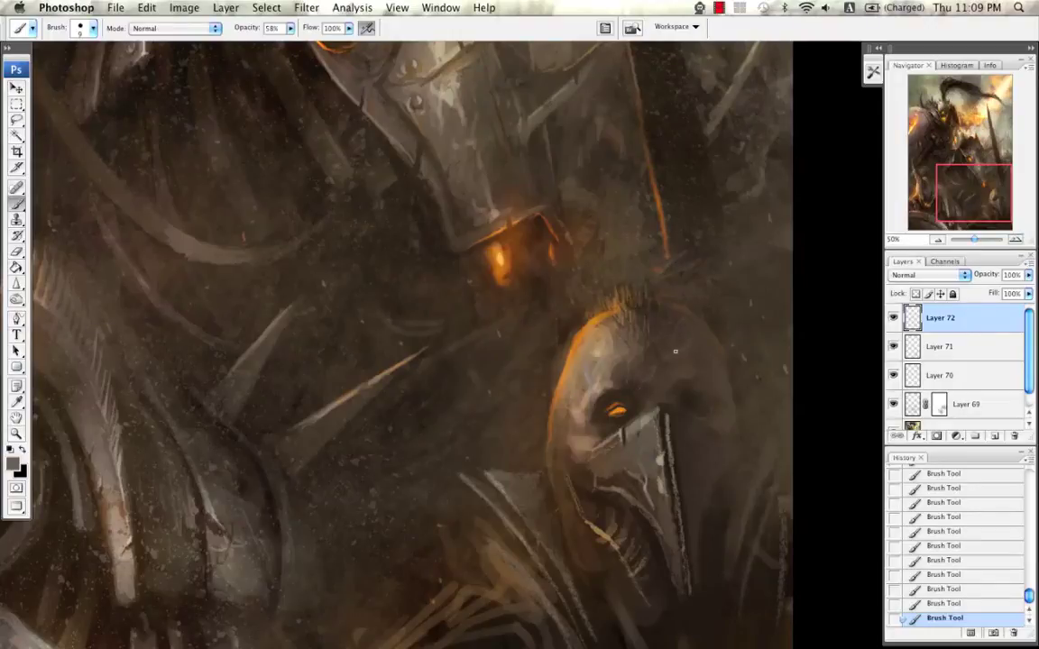
Step: Compare the lower half of the painting with Layer 72 hidden and shown
click(937, 239)
click(937, 240)
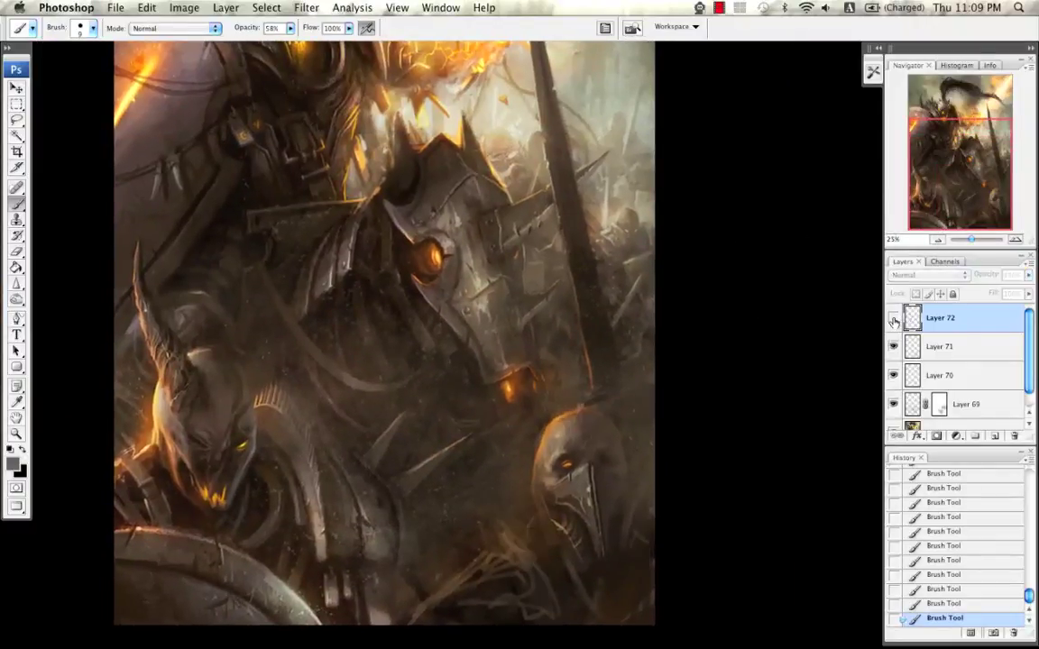
drag(733, 322, 749, 256)
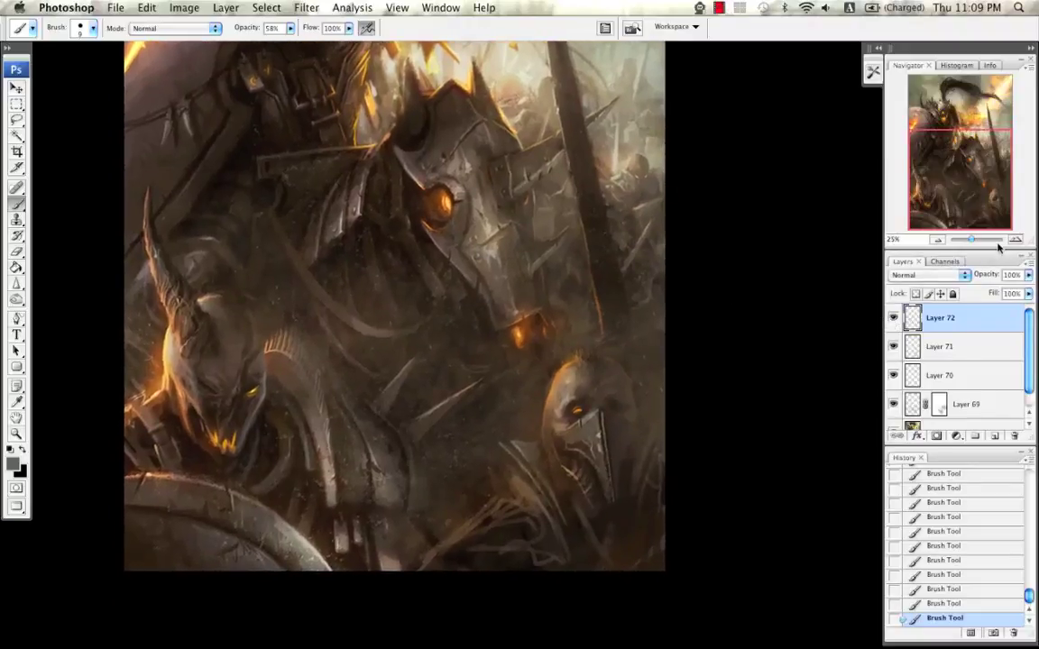
Step: Rework the masked head's shaded side and toothed jaw in sampled tones, enlarging the round brush to 30 px
click(1013, 240)
drag(782, 299, 724, 221)
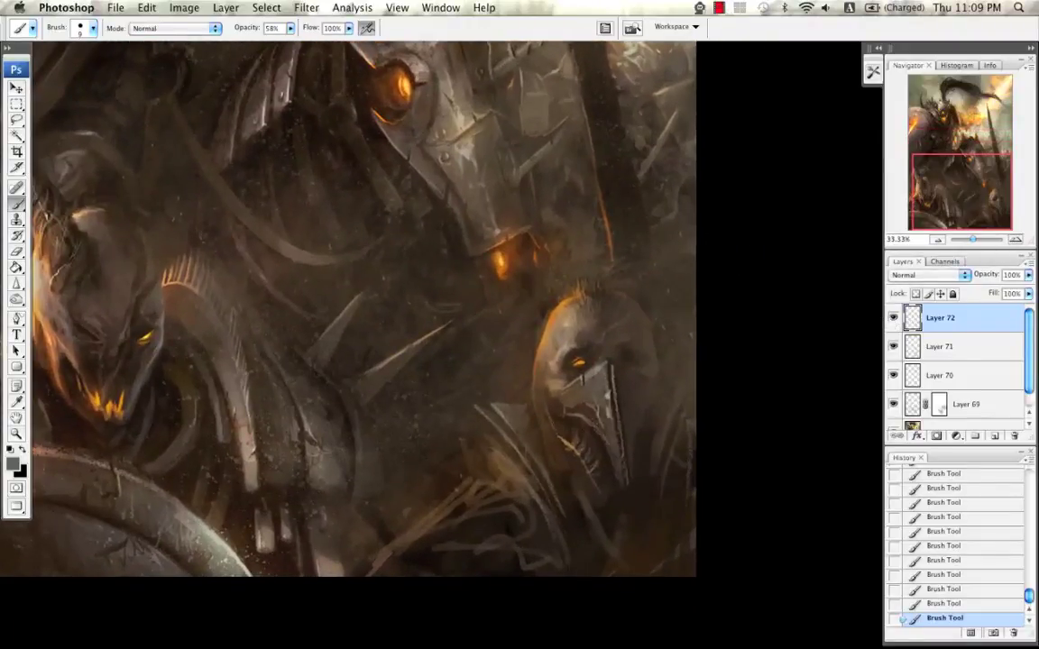
alt+click(604, 397)
alt+click(522, 318)
key(bracketright)
key(bracketright)
key(bracketright)
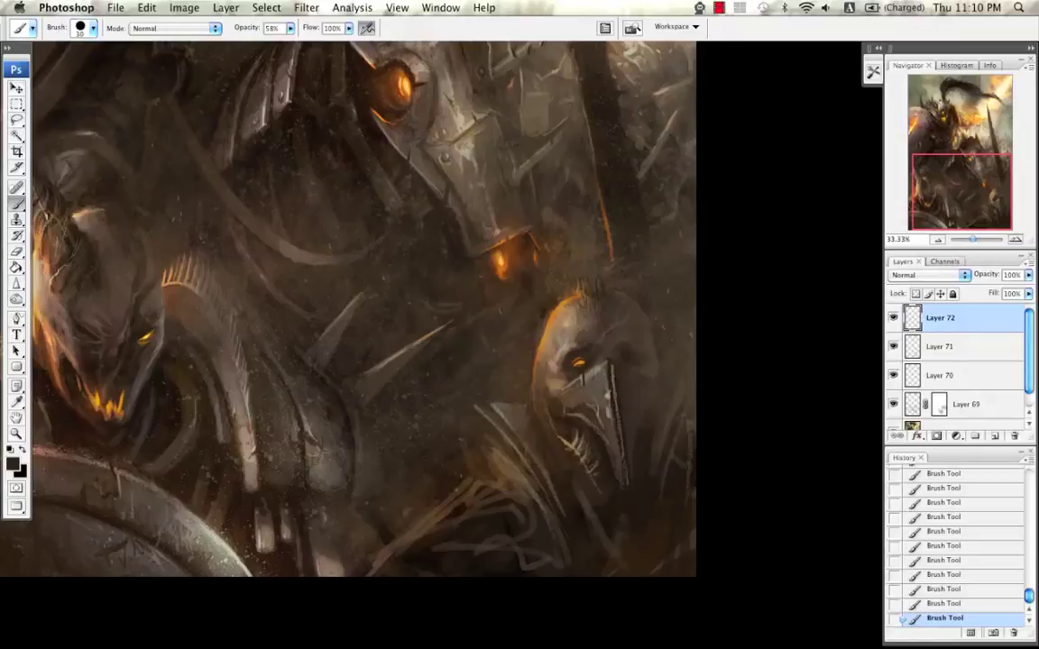
Step: Extend the mask's pointed lower edge and detail the jaw with a round brush reduced to 10 px in sampled tones
key(bracketleft)
drag(612, 464, 624, 492)
alt+click(530, 390)
key(bracketleft)
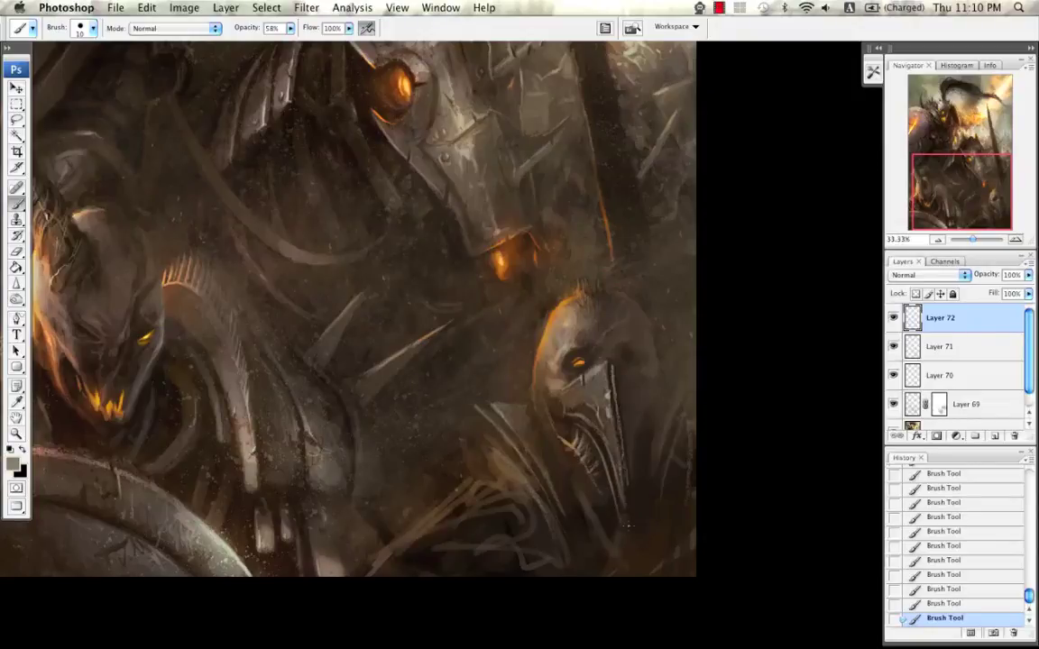
alt+click(573, 375)
alt+click(550, 356)
click(937, 240)
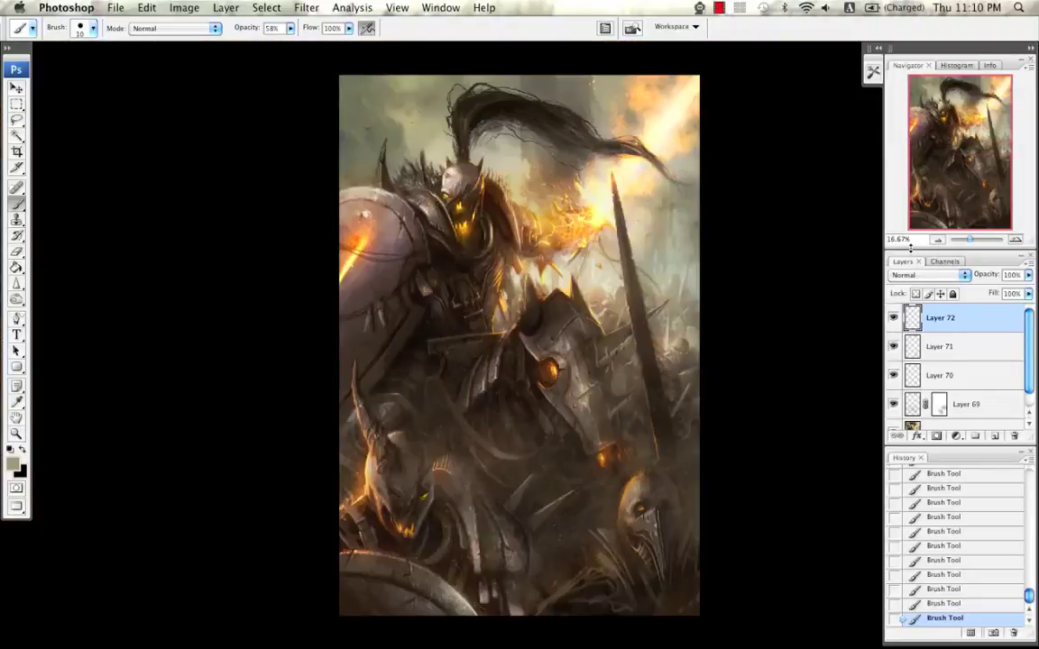
Step: Undo the last stroke, darken the foreground colour to olive brown and tint the mask's metal plate with a 15 px brush
alt+click(662, 304)
alt+click(658, 295)
key(super+z)
click(1015, 240)
click(1015, 239)
click(1015, 239)
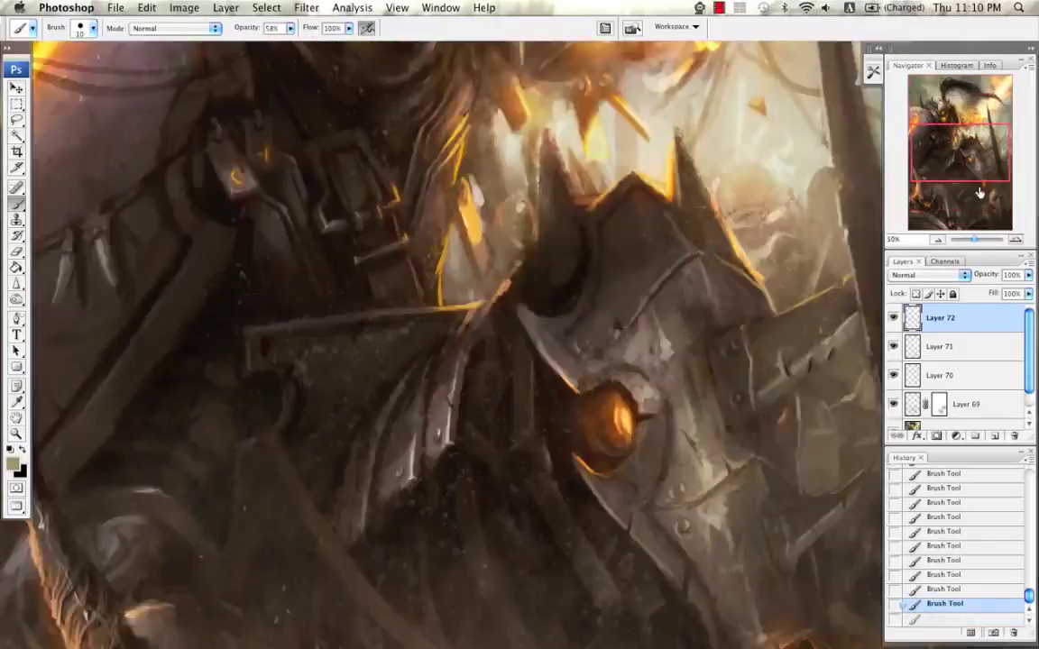
mouse_move(980, 194)
mouse_down()
mouse_move(993, 219)
mouse_move(992, 205)
mouse_up()
key(super+alt+z)
key(super+z)
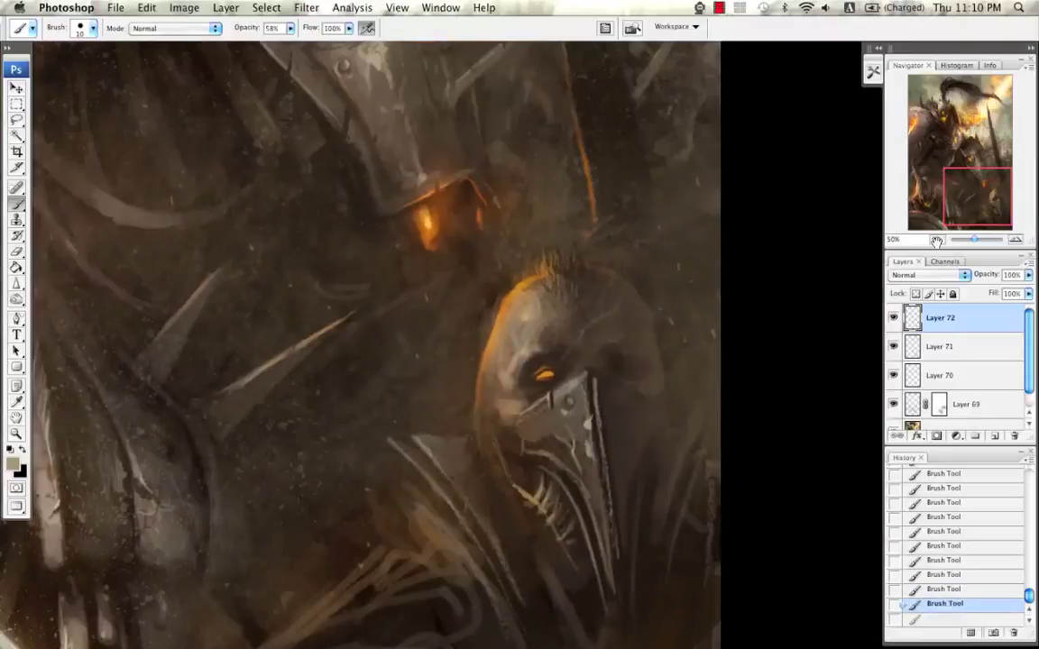
click(13, 463)
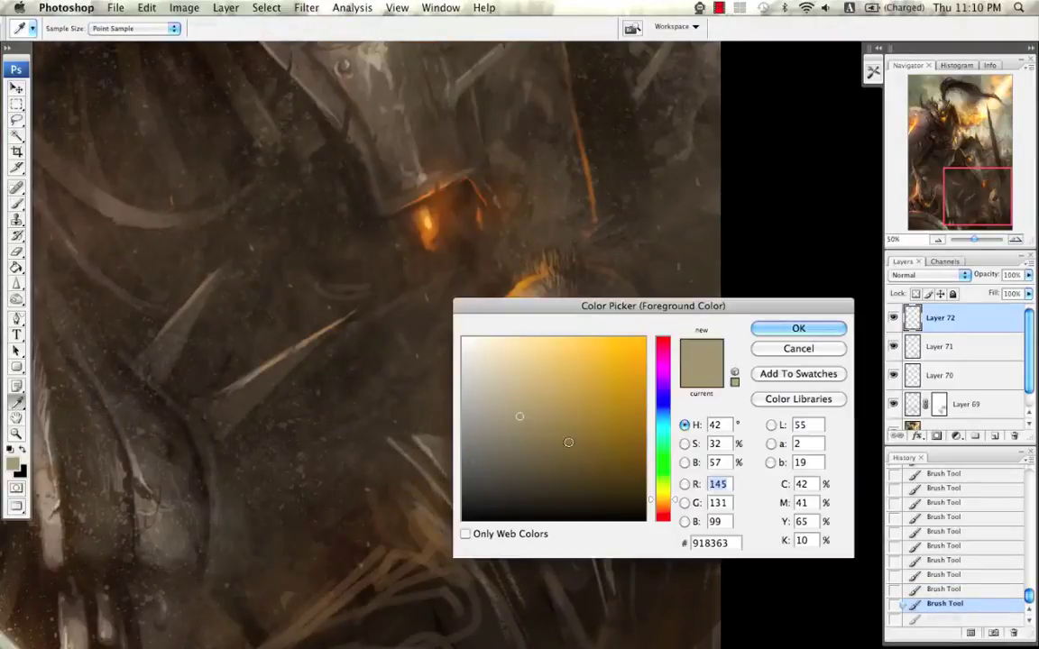
click(598, 459)
key(Return)
key(b)
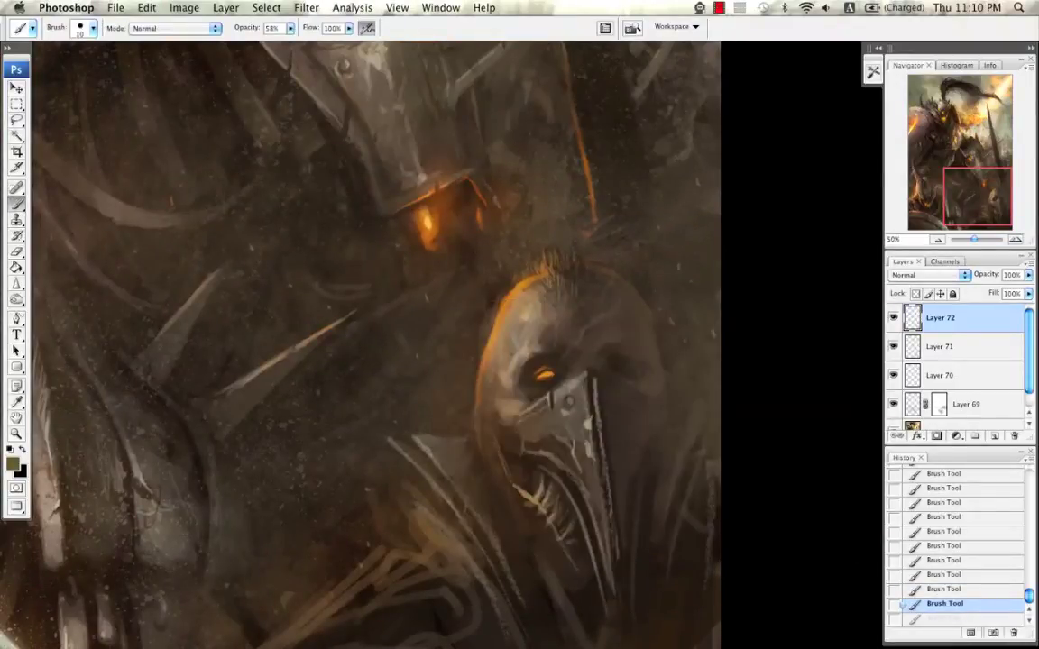
click(516, 365)
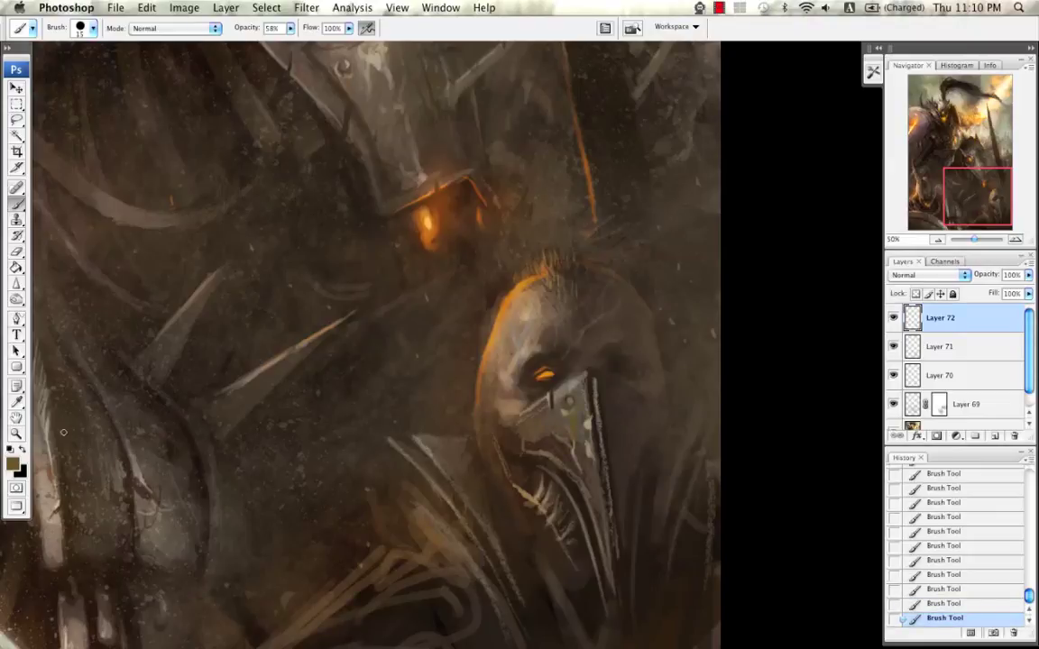
Step: Sample a dark grey tone from the mounted rider and rework the strokes on the mask's plate with it
mouse_move(203, 234)
mouse_down()
mouse_move(503, 601)
mouse_move(451, 536)
mouse_up()
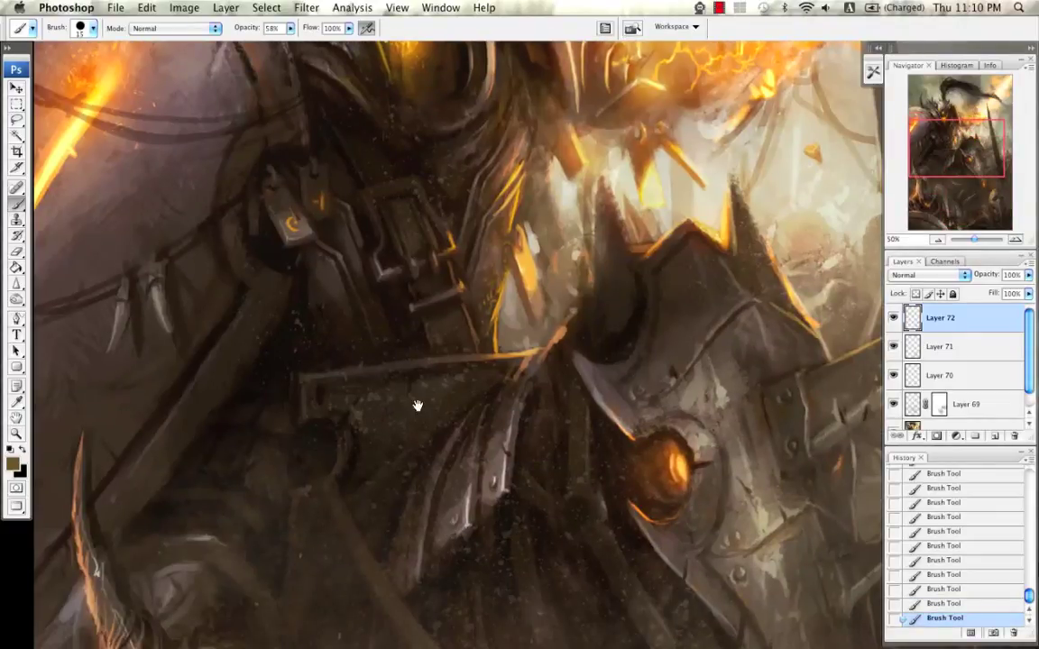
drag(405, 348, 435, 497)
scroll(434, 476, up, 3)
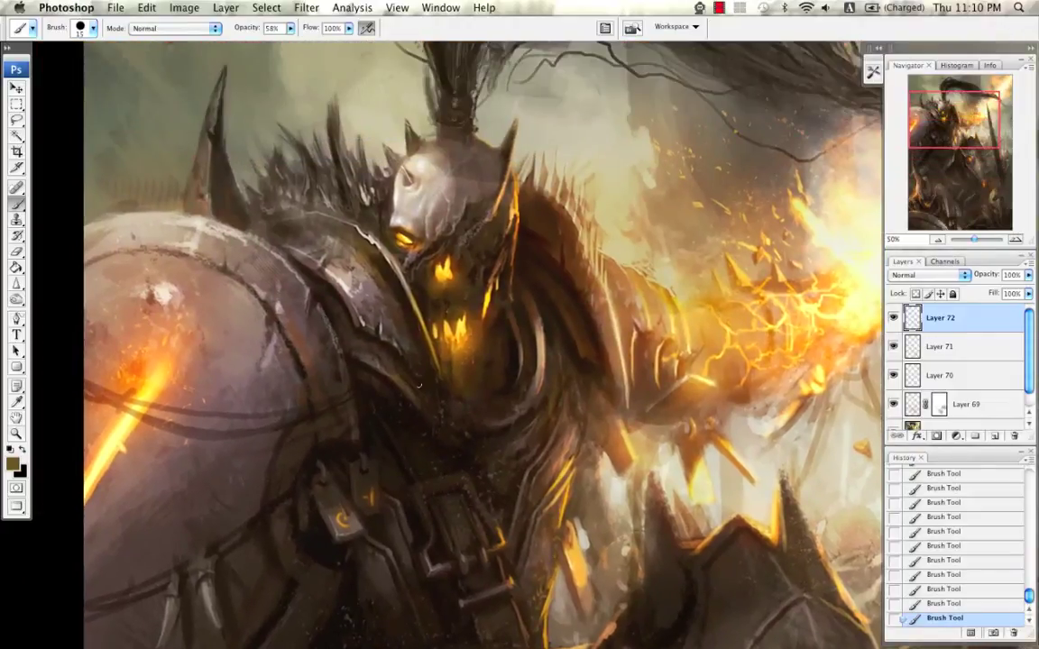
alt+click(410, 343)
drag(584, 472, 334, 195)
drag(613, 444, 408, 195)
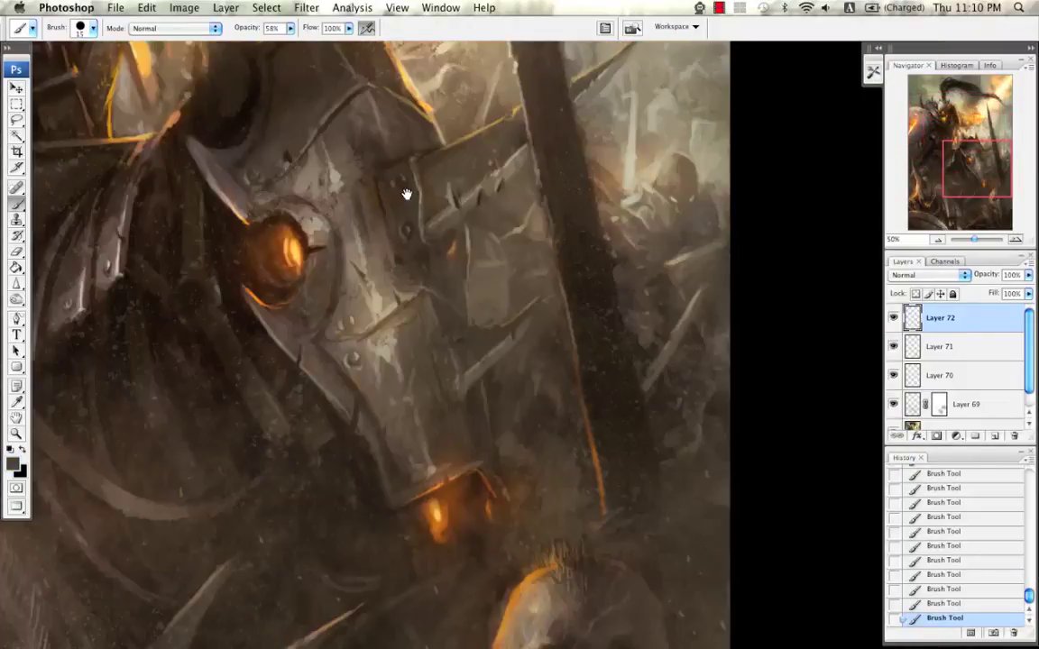
mouse_move(563, 440)
mouse_down()
mouse_move(465, 206)
mouse_move(466, 178)
mouse_up()
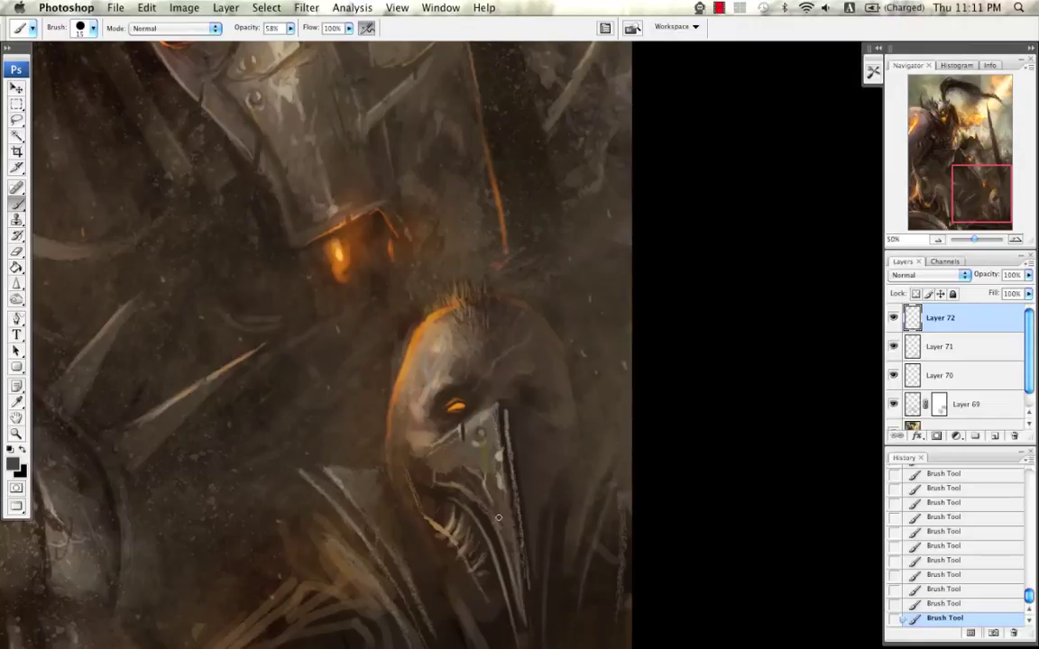
key(super+z)
drag(513, 474, 519, 476)
Step: Set the foreground colour to blue-grey #4a565c and add cool tints to the mask with a 10 to 15 px brush
click(13, 464)
drag(659, 427, 661, 418)
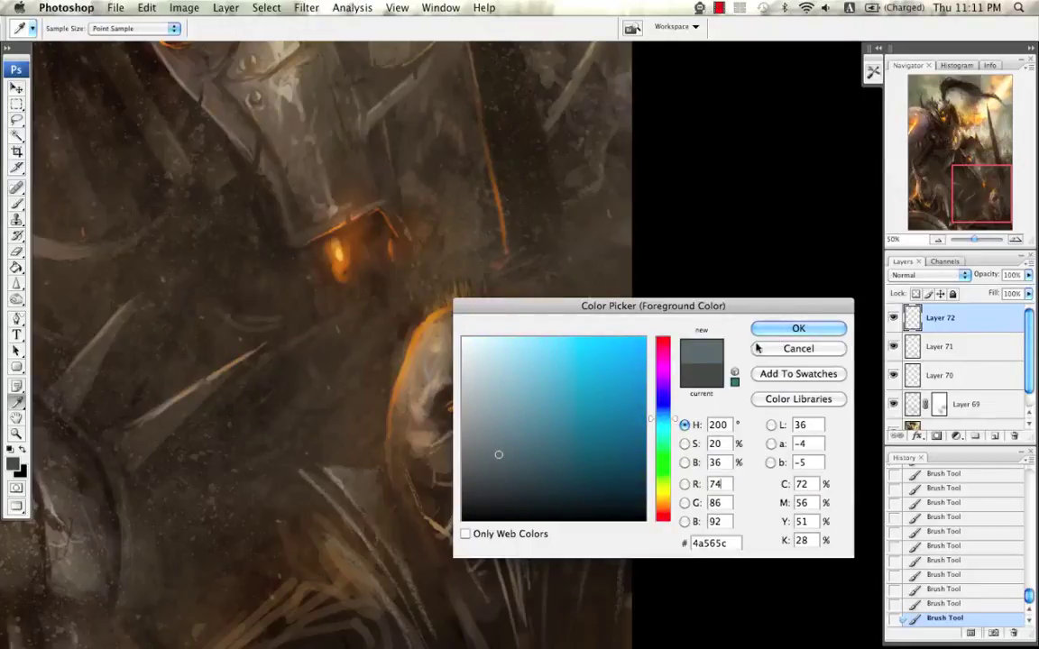
key(Return)
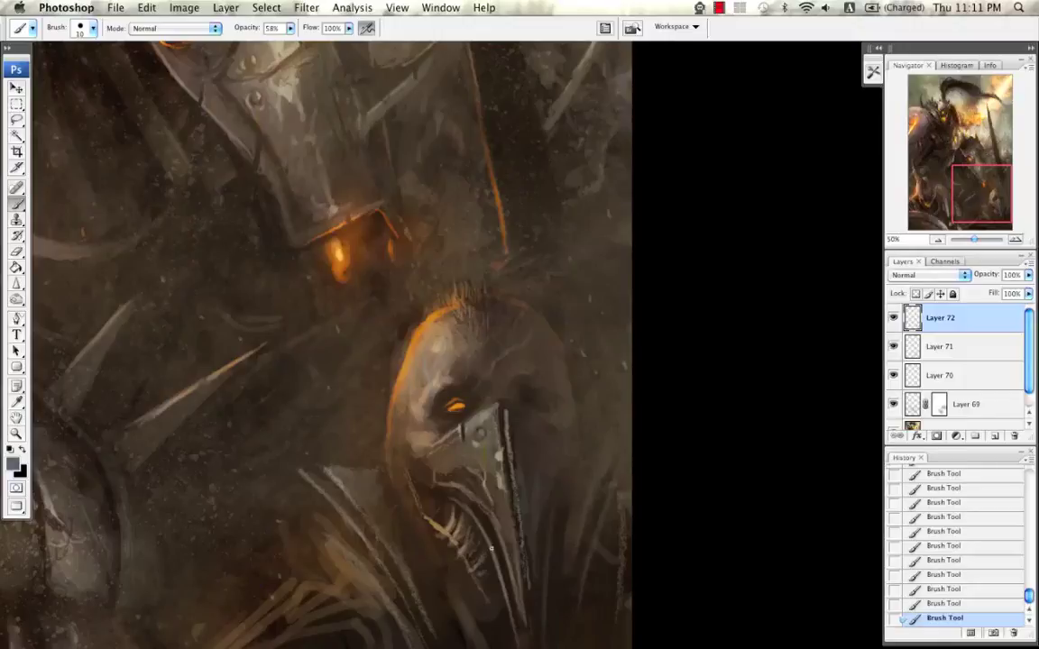
key(])
scroll(409, 424, down, 3)
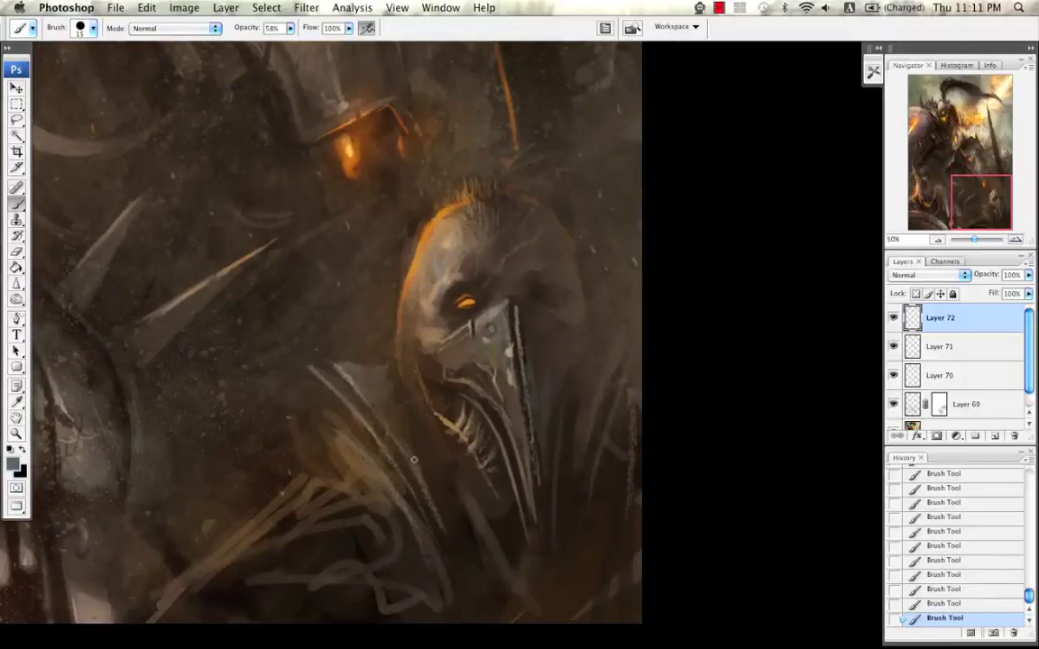
scroll(544, 440, up, 1)
scroll(544, 441, right, 1)
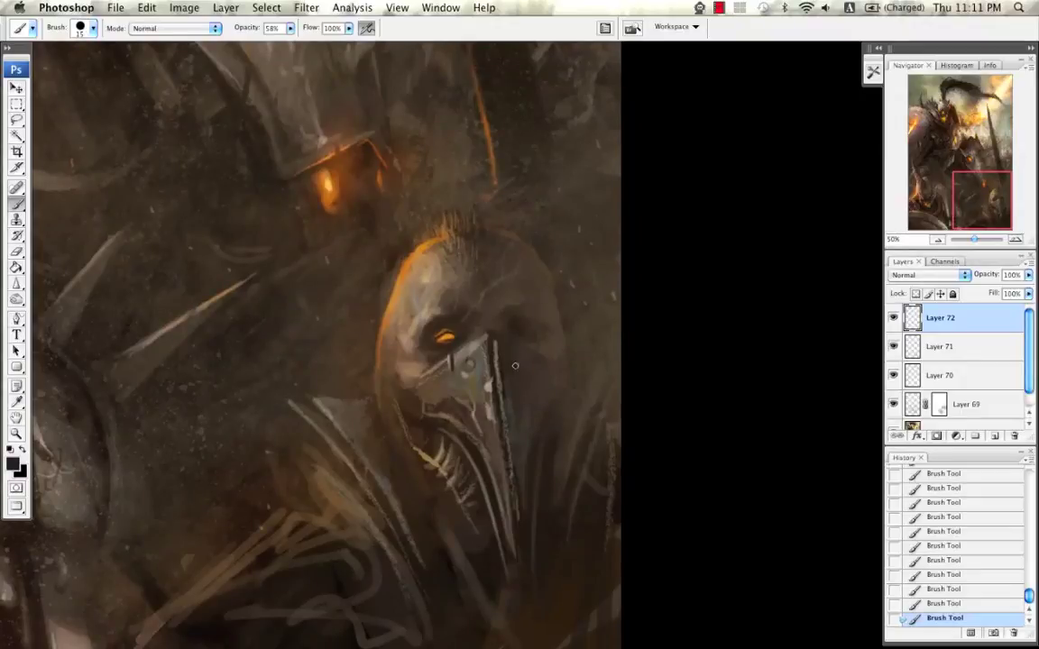
Step: Detail the round rivet on the mask's upper plate in sampled light and dark tones with a 5 px brush
key([)
alt+click(444, 342)
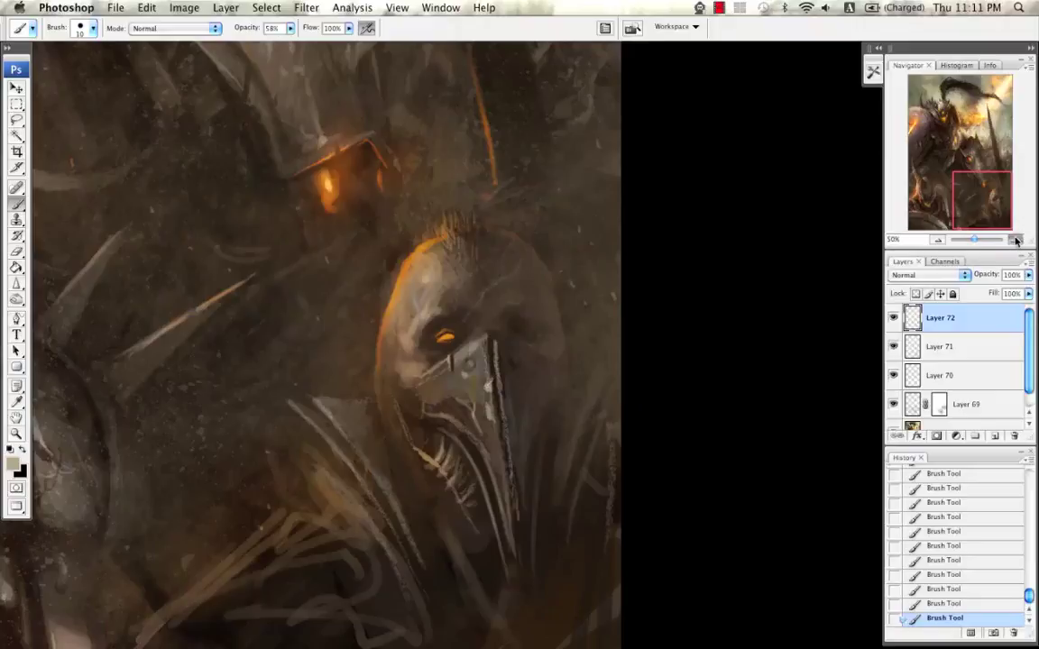
click(1015, 240)
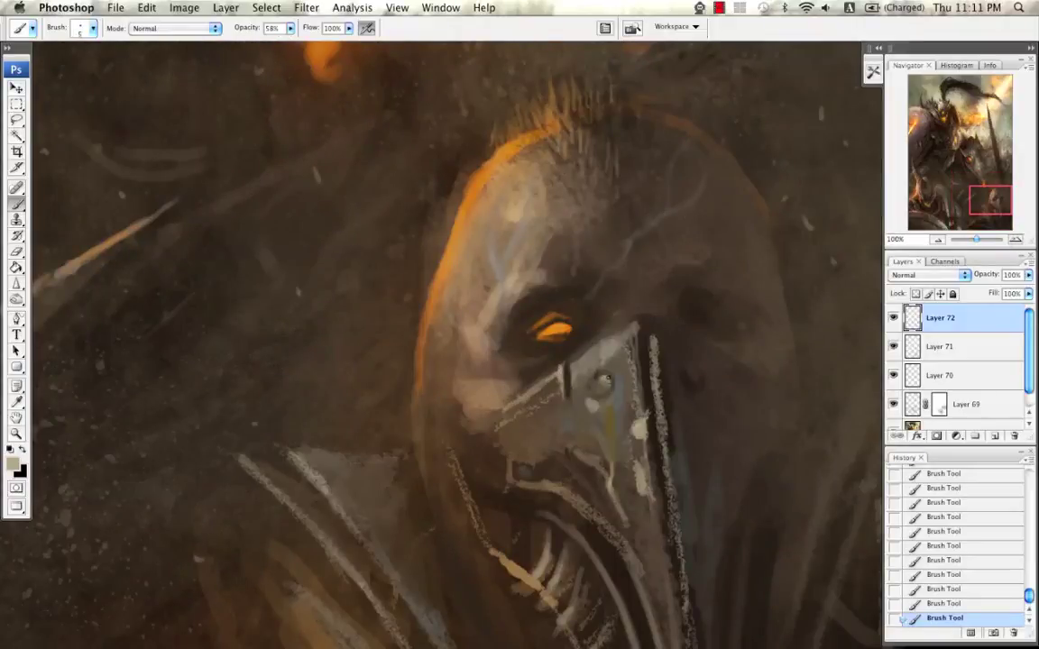
alt+click(600, 384)
alt+click(604, 383)
alt+click(608, 390)
alt+click(595, 400)
alt+click(586, 406)
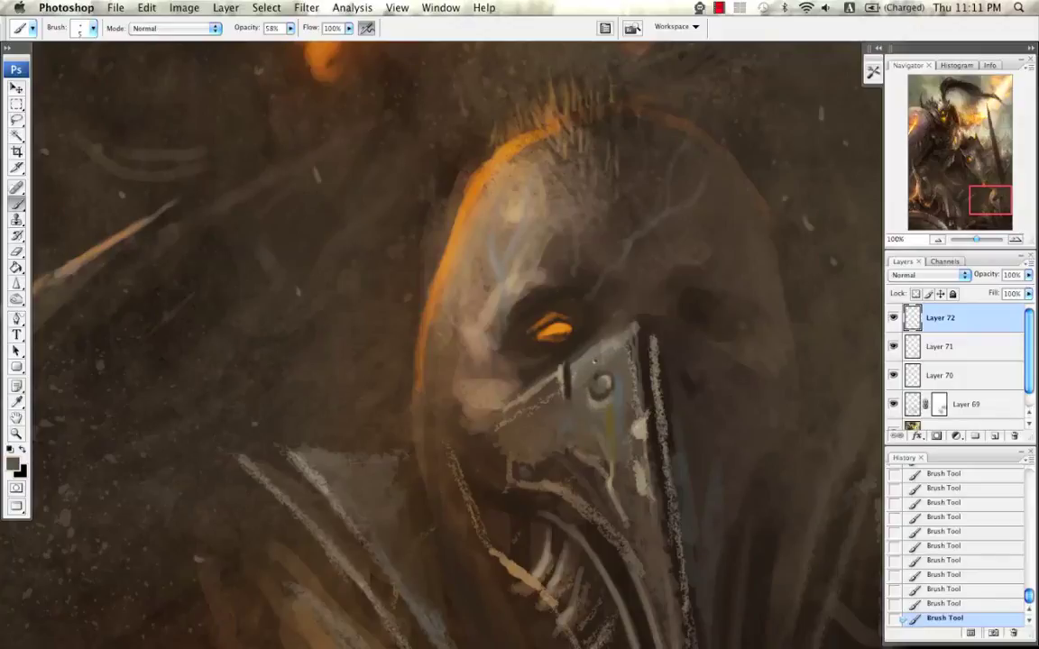
Step: Sharpen the mask's pointed top and its central ridge with sampled pale highlights and dark edge lines
alt+click(640, 424)
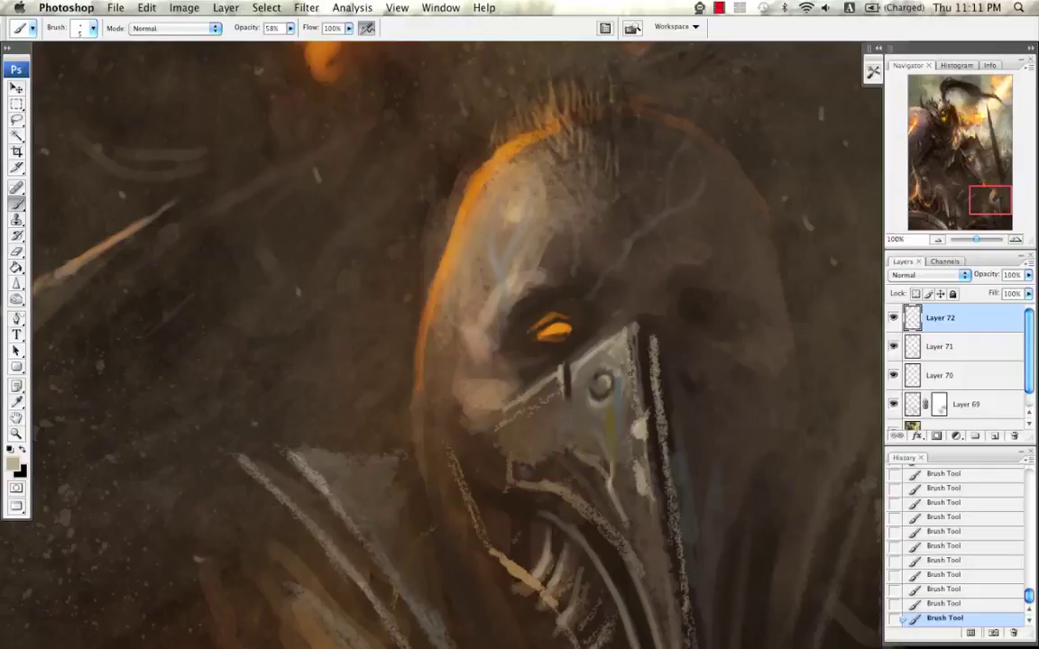
alt+click(645, 330)
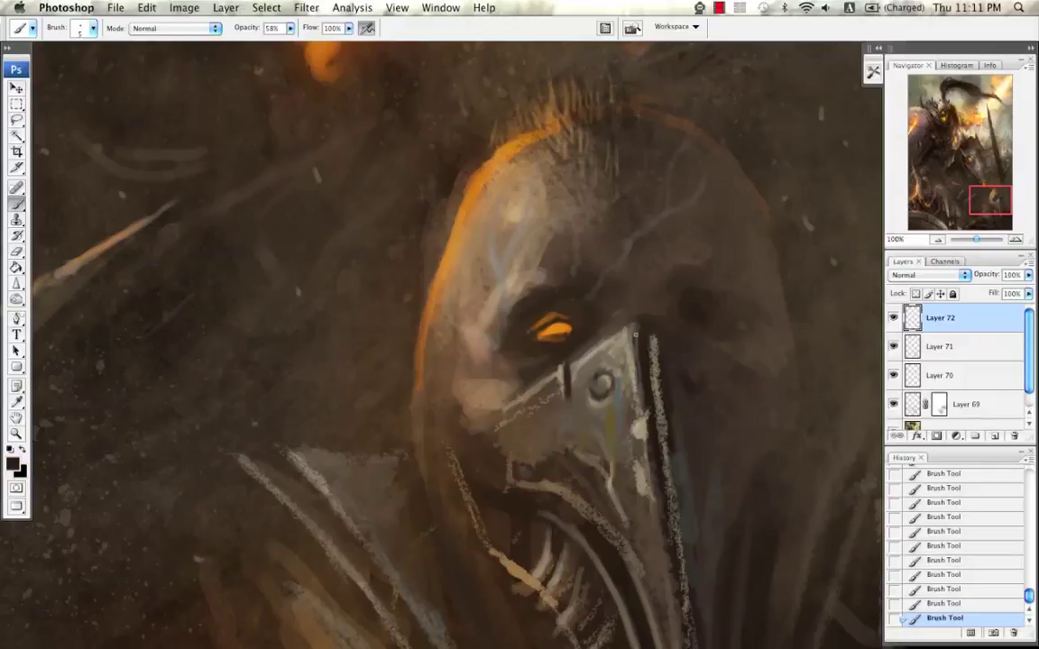
alt+click(652, 343)
drag(650, 328, 654, 350)
alt+click(582, 291)
drag(589, 335, 581, 288)
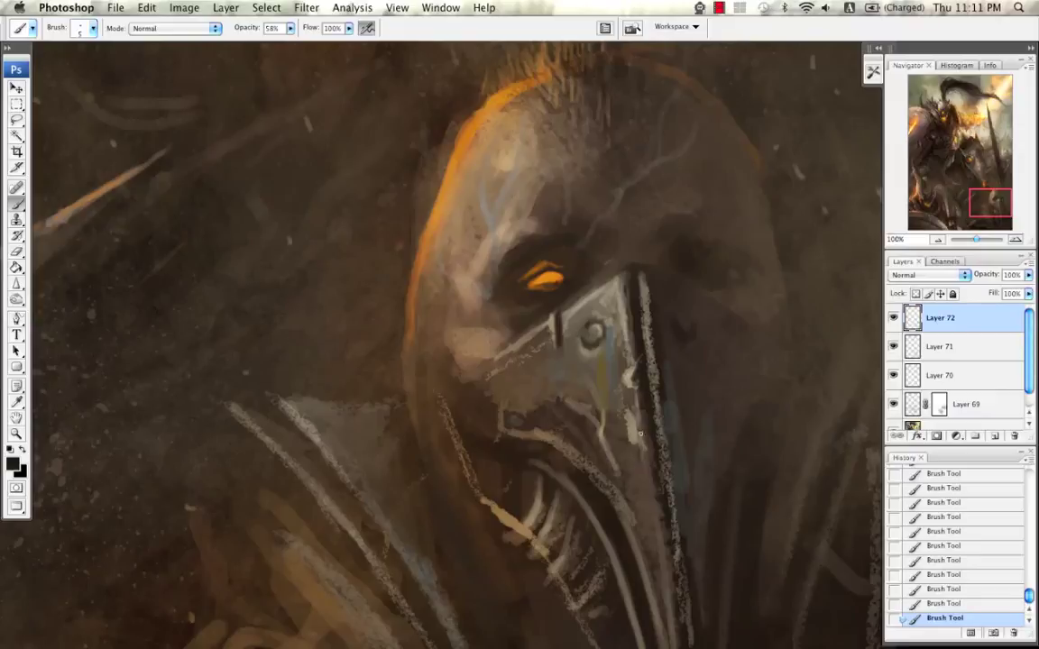
scroll(640, 434, down, 5)
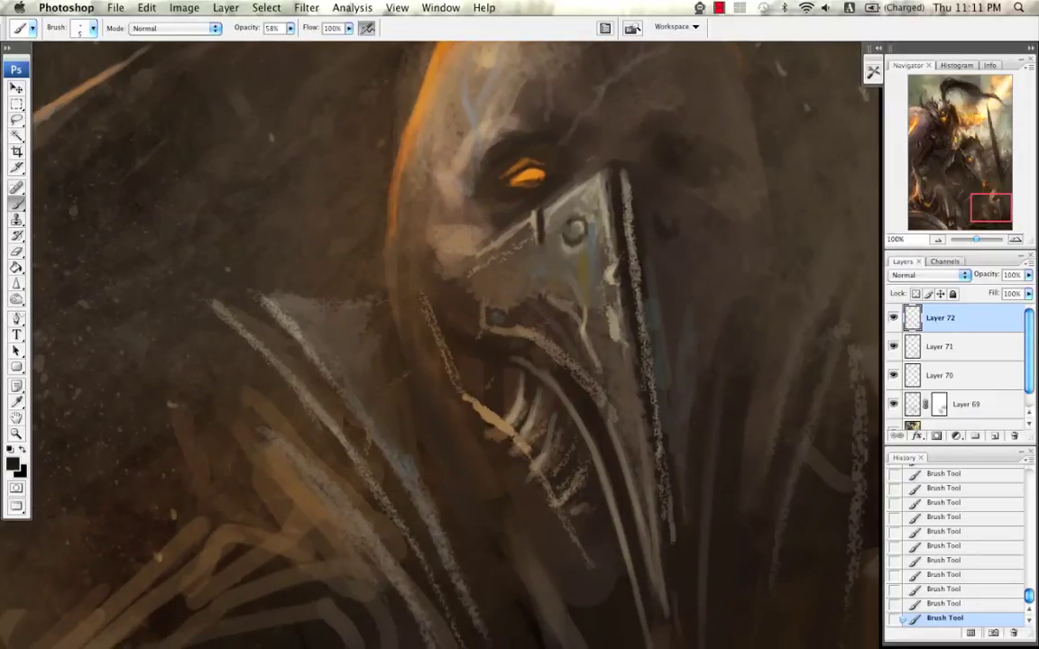
alt+click(558, 295)
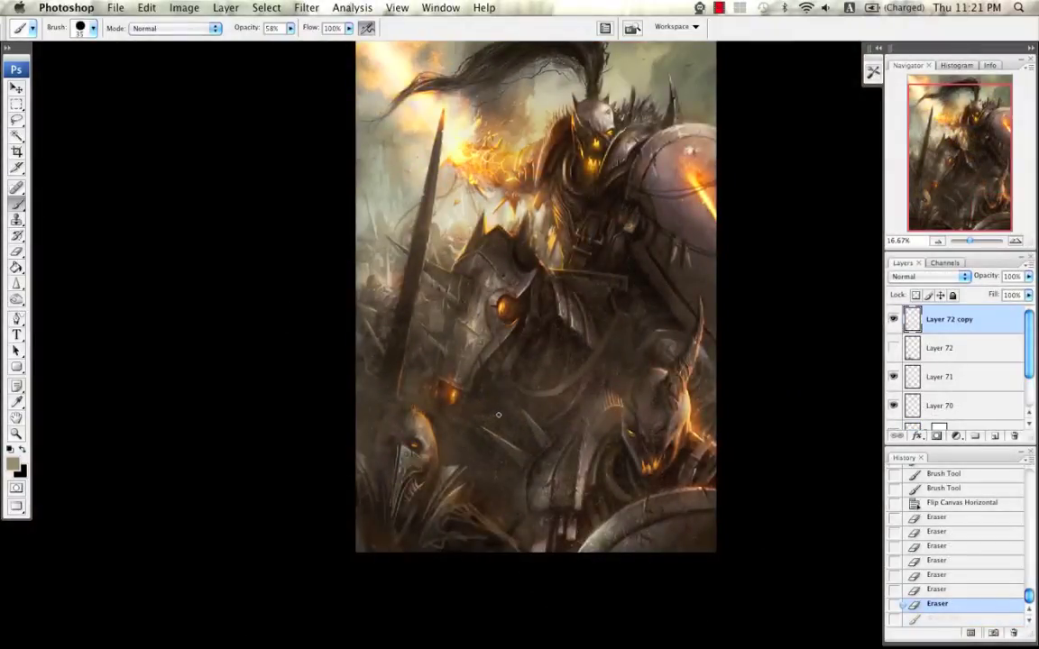
Step: Flip the canvas horizontally and paint pale spikes beside the masked creature's collar with a 30 px brush on Layer 72 copy
key(super+shift+h)
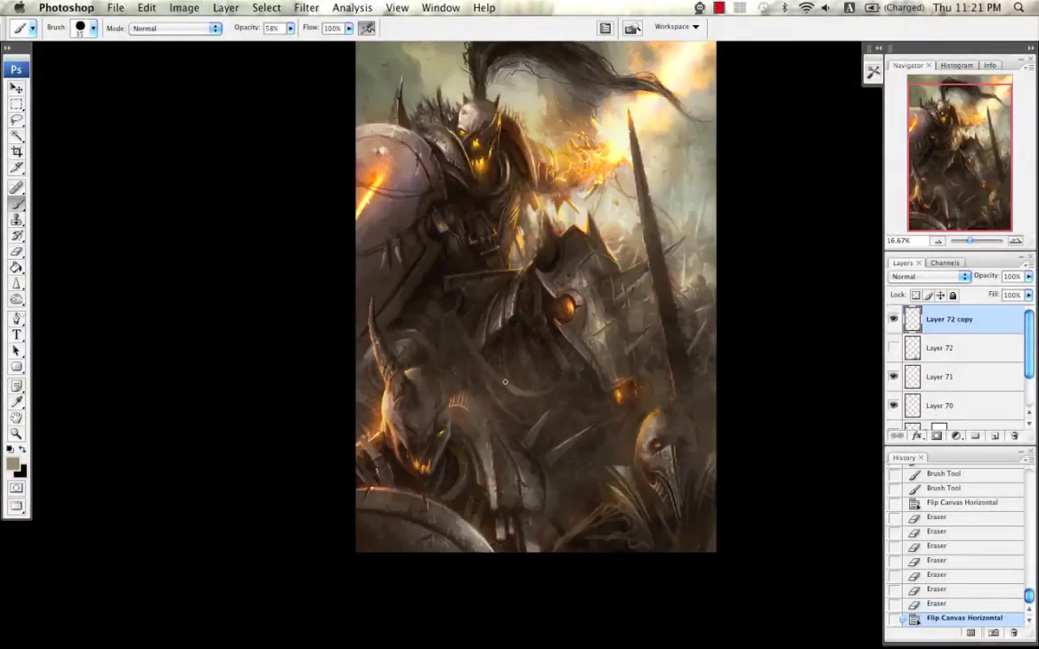
drag(611, 384, 603, 373)
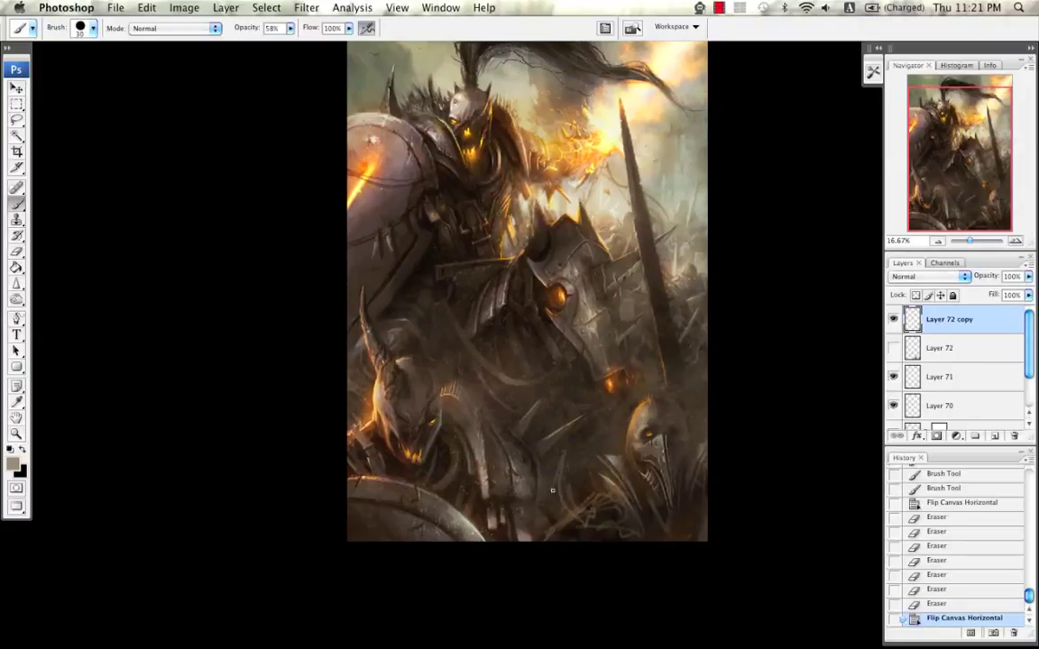
drag(497, 441, 521, 480)
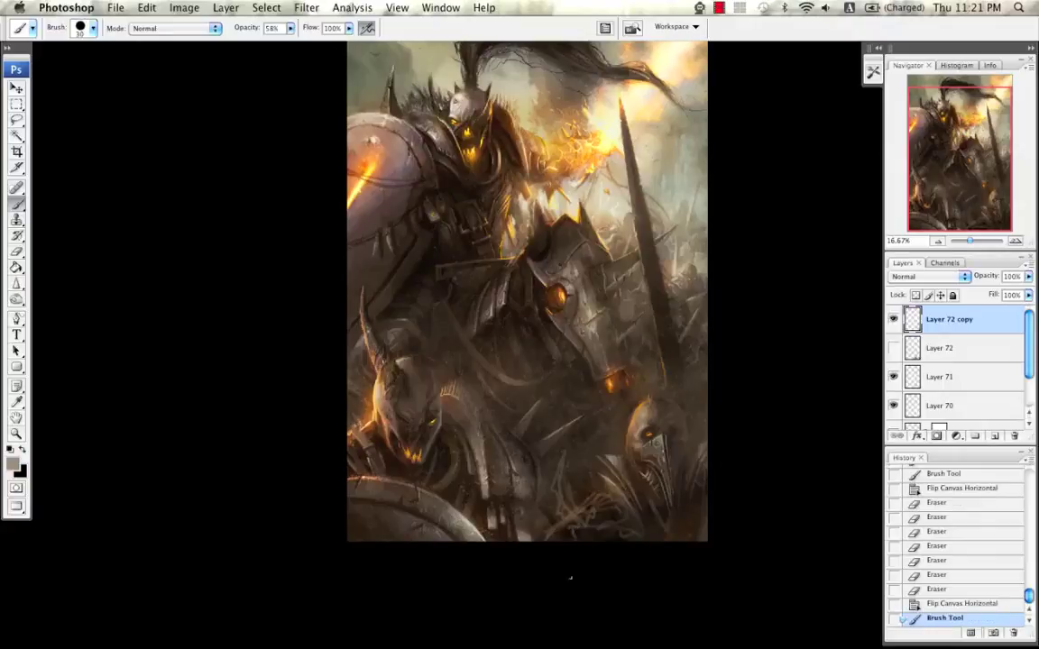
key(ctrl+z)
mouse_move(574, 509)
mouse_down()
mouse_move(571, 453)
mouse_move(566, 492)
mouse_up()
drag(571, 457, 566, 496)
drag(568, 478, 566, 499)
drag(570, 497, 578, 530)
drag(570, 504, 574, 523)
mouse_move(567, 482)
mouse_down()
mouse_move(564, 497)
mouse_move(583, 526)
mouse_move(586, 481)
mouse_up()
mouse_move(587, 482)
mouse_down()
mouse_move(584, 504)
mouse_move(594, 507)
mouse_up()
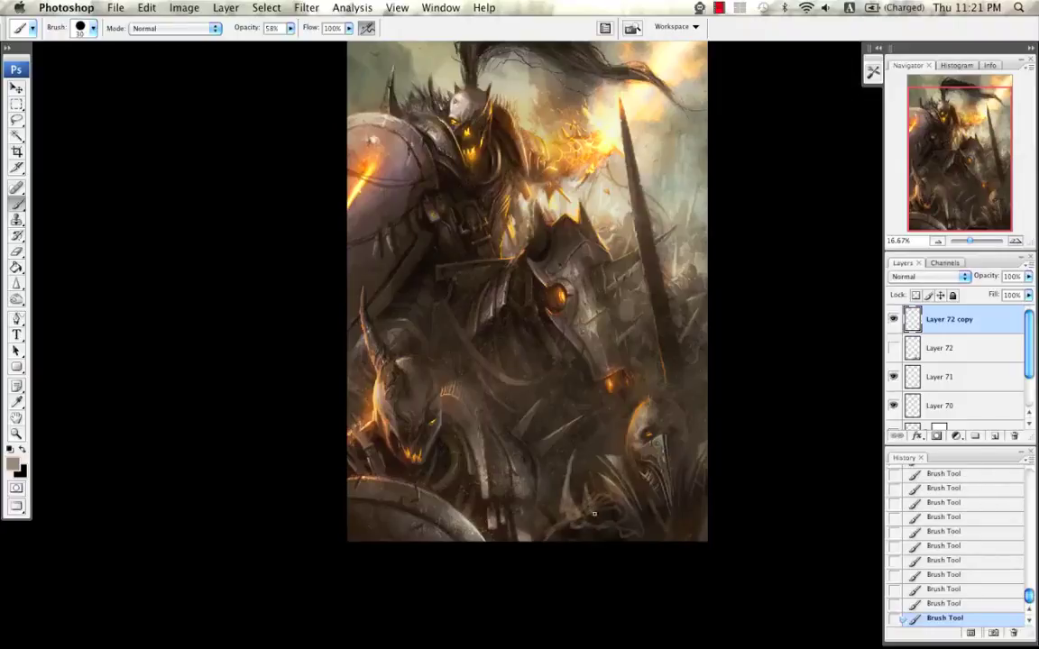
Step: Try repainting the horned creature's armour and the ground beside the spikes with a 40 px brush
key(bracketright)
key(bracketright)
drag(490, 466, 484, 484)
drag(476, 440, 493, 481)
drag(483, 461, 497, 473)
drag(536, 508, 555, 532)
alt+click(575, 531)
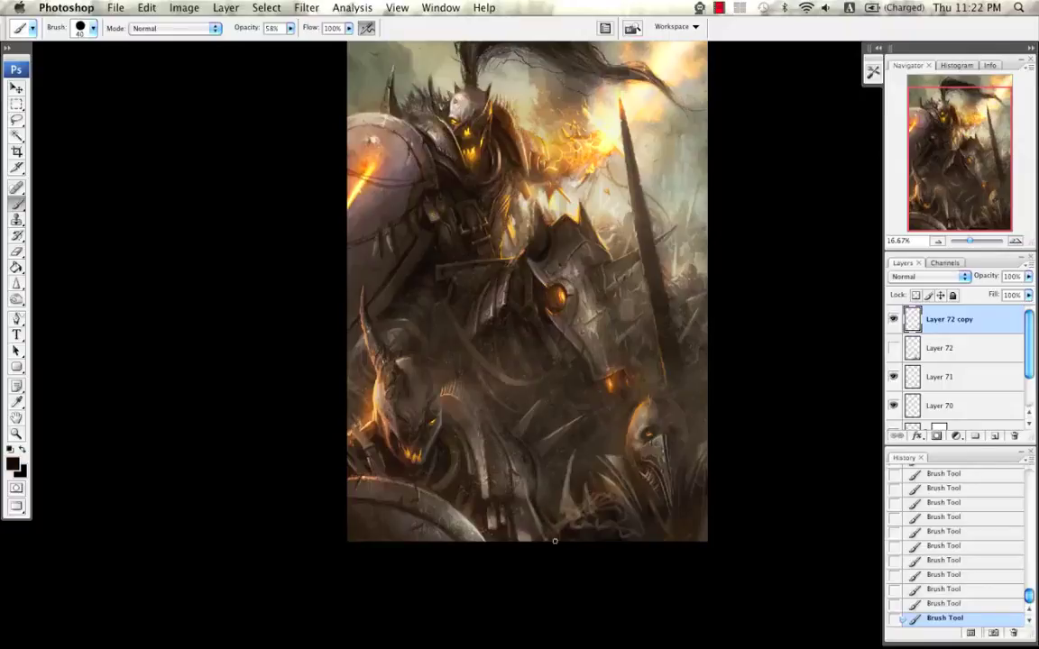
Step: Undo the recent run of brush strokes around the armour and the ground beside the spikes
key(super+alt+z)
key(super+alt+z)
key(super+alt+z)
key(super+alt+z)
key(super+alt+z)
key(super+alt+z)
key(super+alt+z)
key(super+alt+z)
key(super+alt+z)
key(super+alt+z)
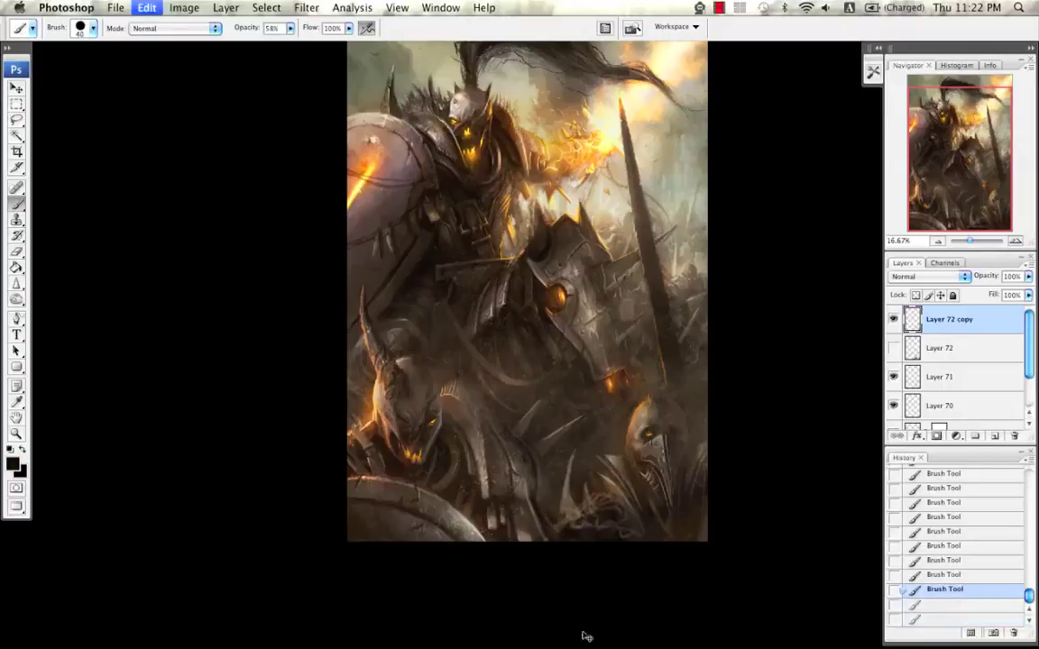
key(super+alt+z)
key(super+alt+z)
key(super+alt+z)
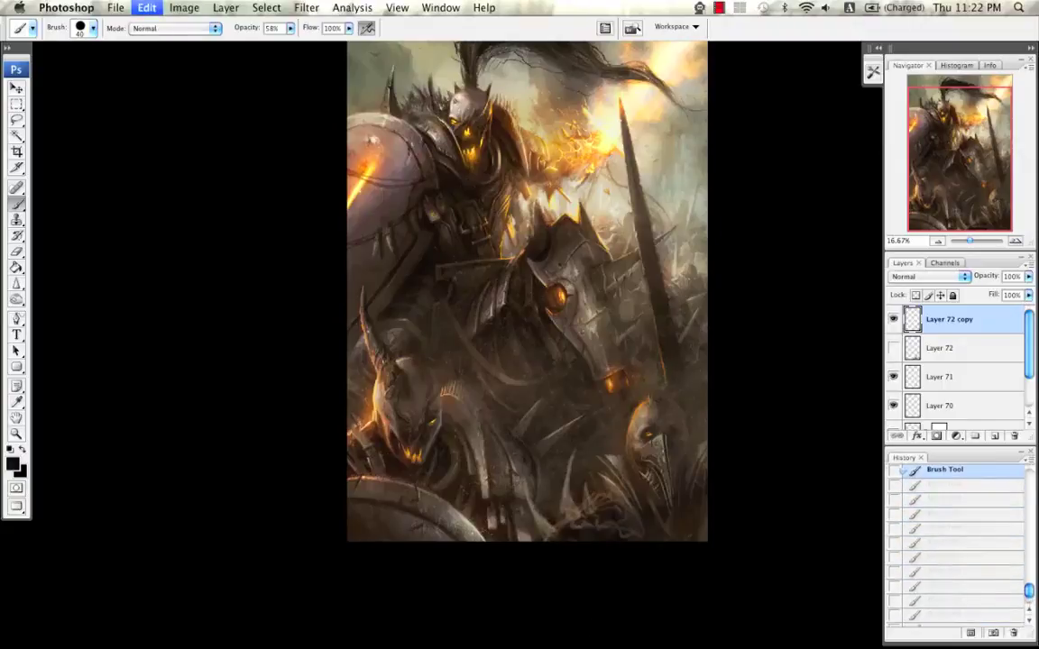
key(super+alt+z)
key(super+alt+z)
key(super+alt+z)
key(super+alt+z)
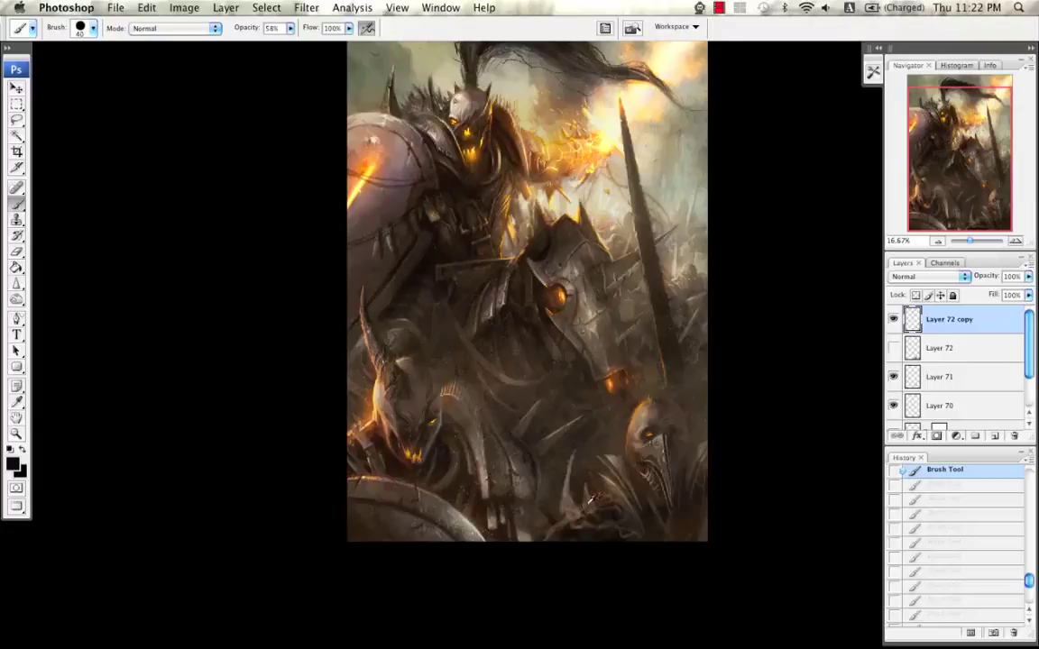
Step: Cover the loose curls below the spikes with sampled dark brown tones, enlarging the brush to 80 px
alt+click(619, 484)
alt+click(521, 486)
alt+click(506, 473)
alt+click(507, 474)
key(bracketright)
key(bracketright)
key(bracketright)
key(bracketright)
drag(586, 514, 613, 518)
alt+click(623, 527)
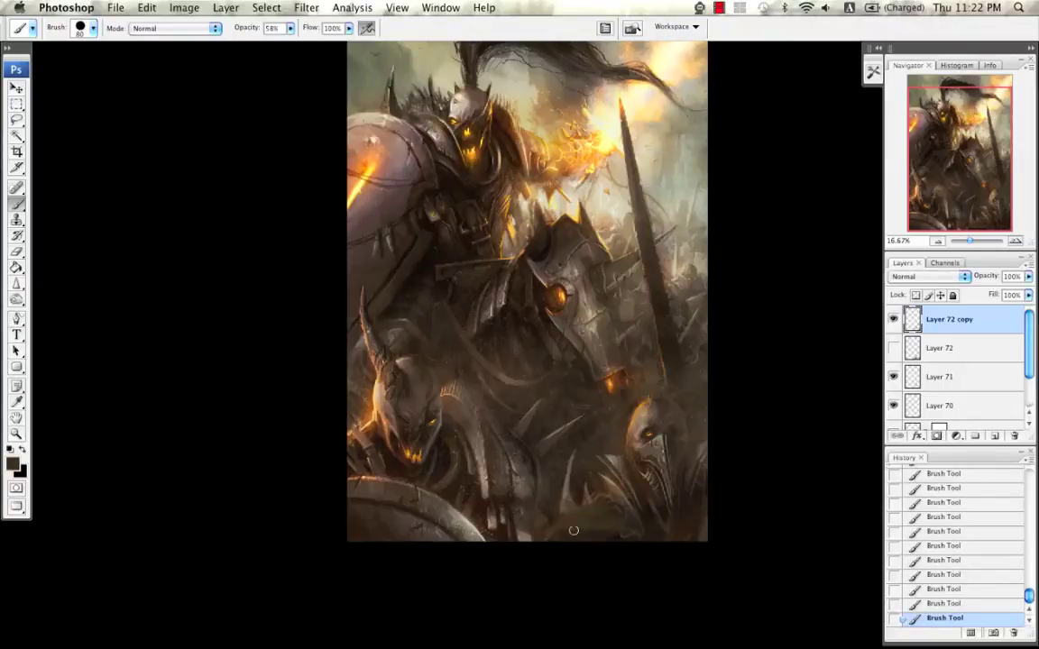
Step: Refine the ground and spikes between the two creatures in sampled tones, reducing the brush to 15 px
key(bracketleft)
key(bracketleft)
key(bracketleft)
drag(554, 507, 561, 510)
alt+click(523, 533)
alt+click(514, 415)
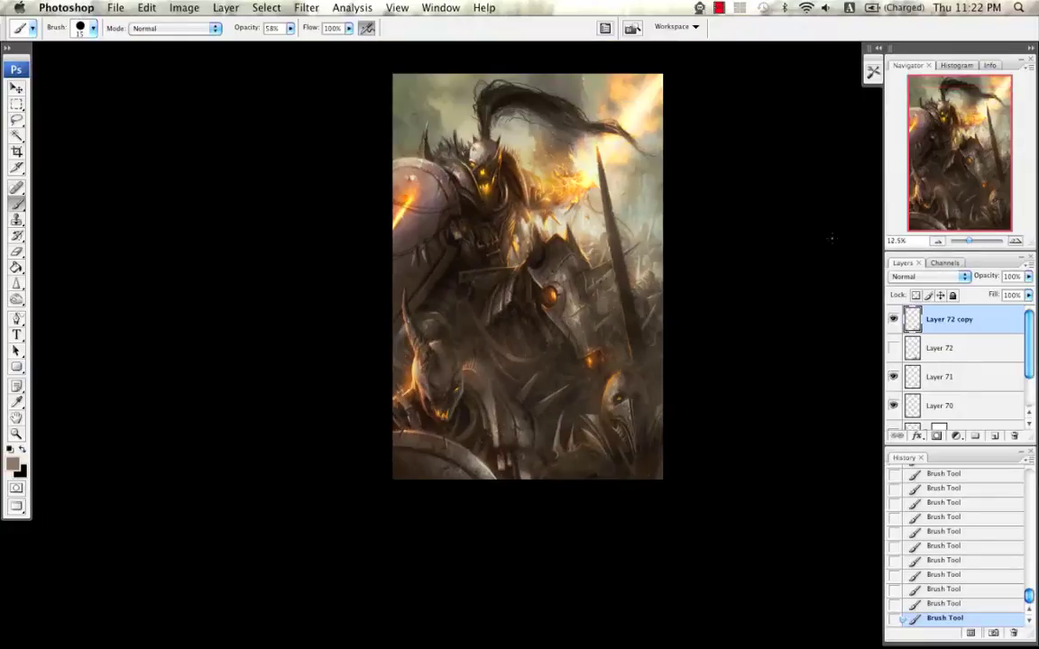
Step: Flip the canvas horizontally and blend the ground below the spikes in sampled dark tones with a 40 px brush
key(super+shift+h)
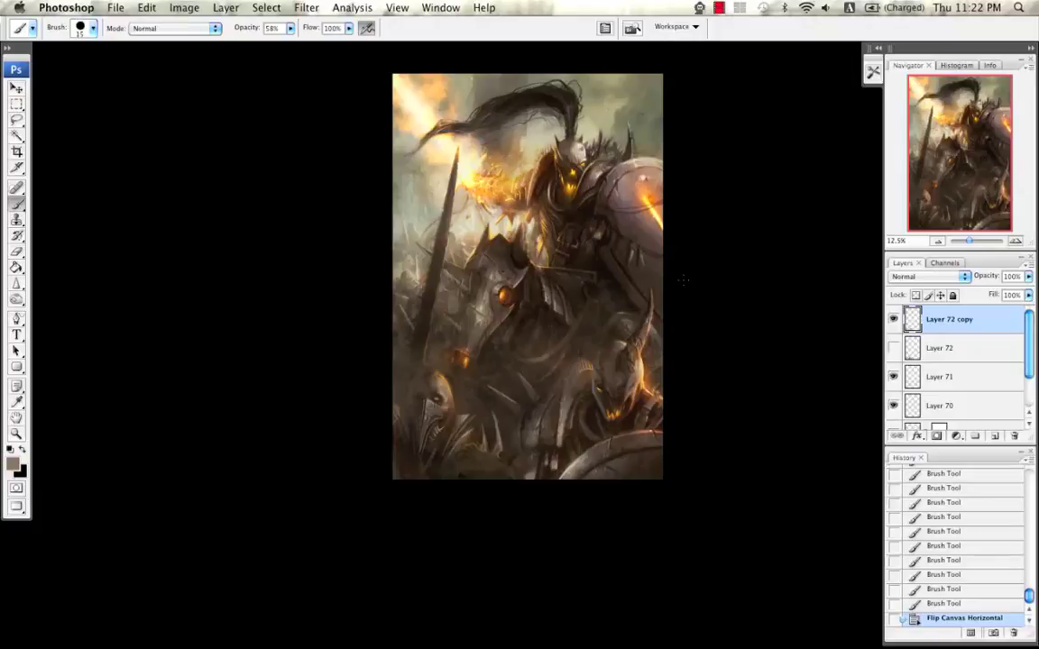
click(1015, 240)
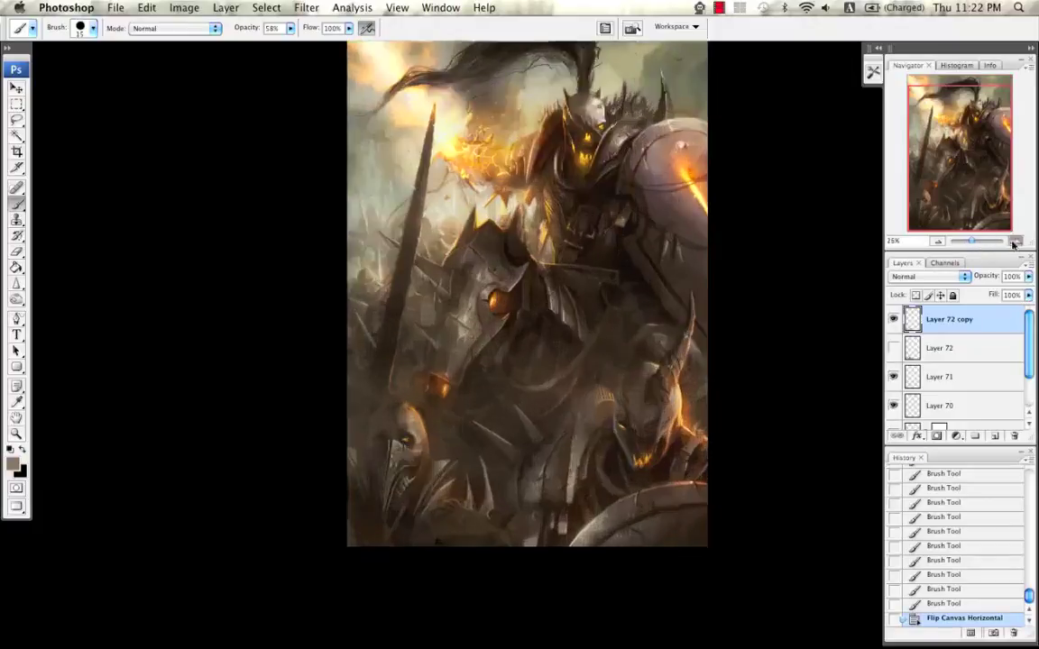
click(1014, 240)
drag(575, 292, 668, 207)
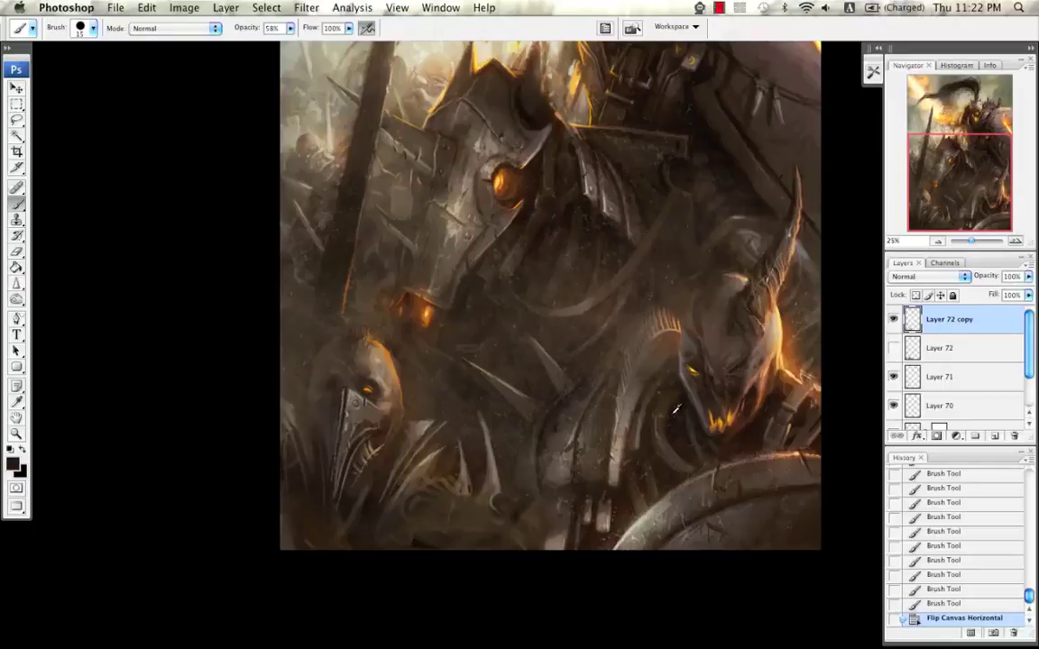
key(bracketright)
key(bracketright)
key(bracketright)
drag(381, 529, 415, 536)
drag(433, 534, 485, 523)
drag(415, 553, 462, 551)
alt+click(562, 530)
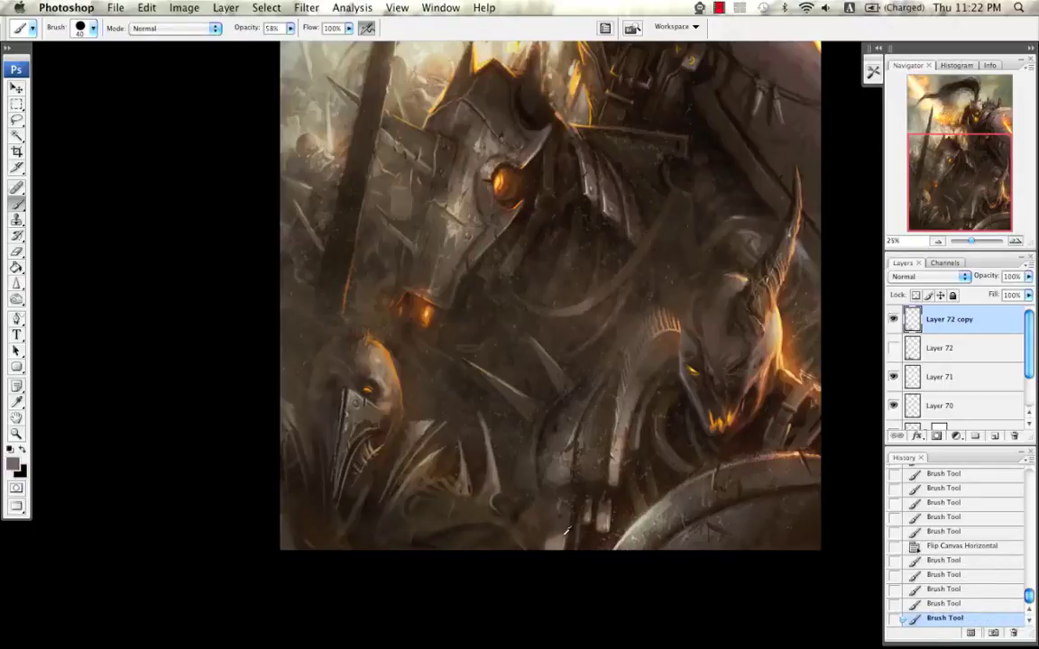
Step: Roughen the dark ground below the spikes in sampled tones with a textured brush, enlarging it to 45 px
right_click(474, 349)
double_click(652, 456)
alt+click(670, 503)
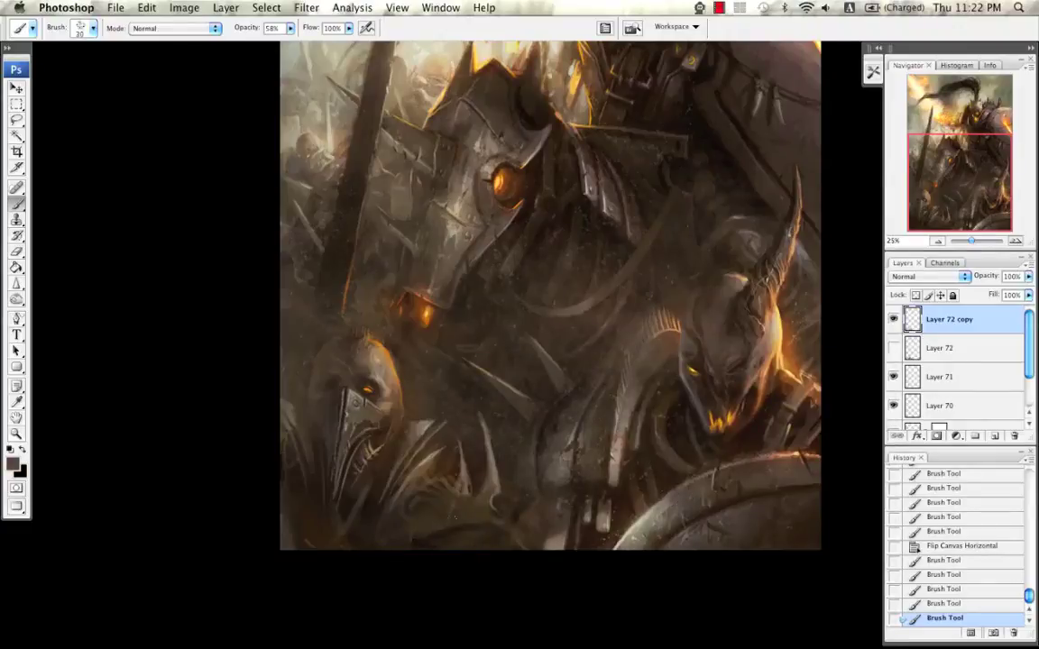
drag(455, 517, 440, 503)
alt+click(453, 510)
key(])
drag(443, 498, 452, 504)
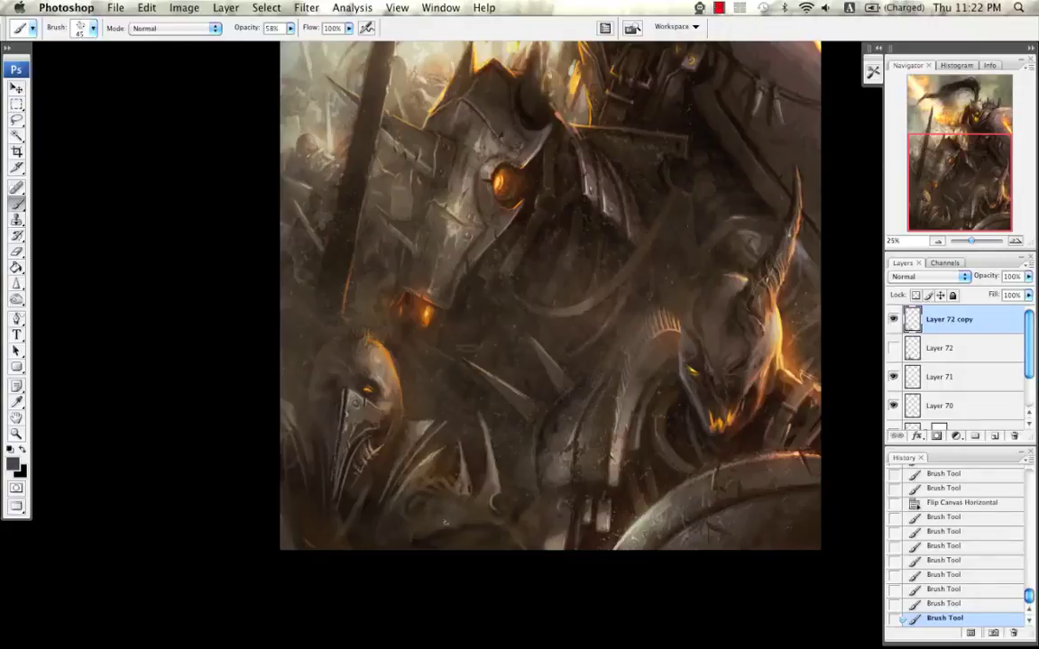
drag(431, 520, 455, 522)
Step: Paint sampled grey highlights on the rounded form below the spikes with a reduced textured brush, and undo the last strokes
alt+click(657, 522)
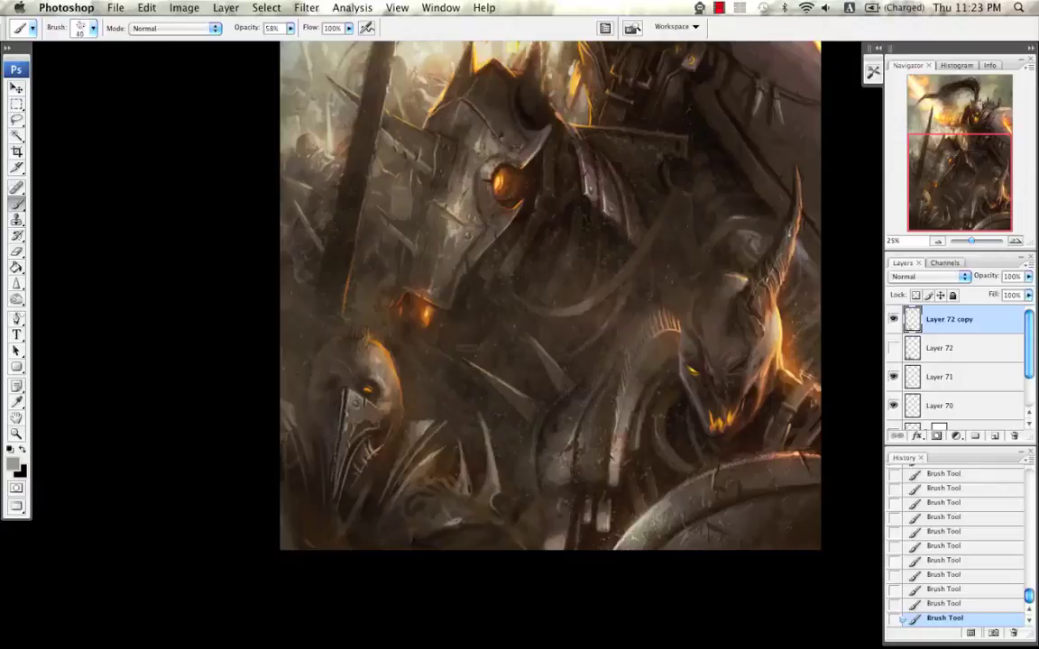
key([)
key([)
key([)
alt+click(464, 519)
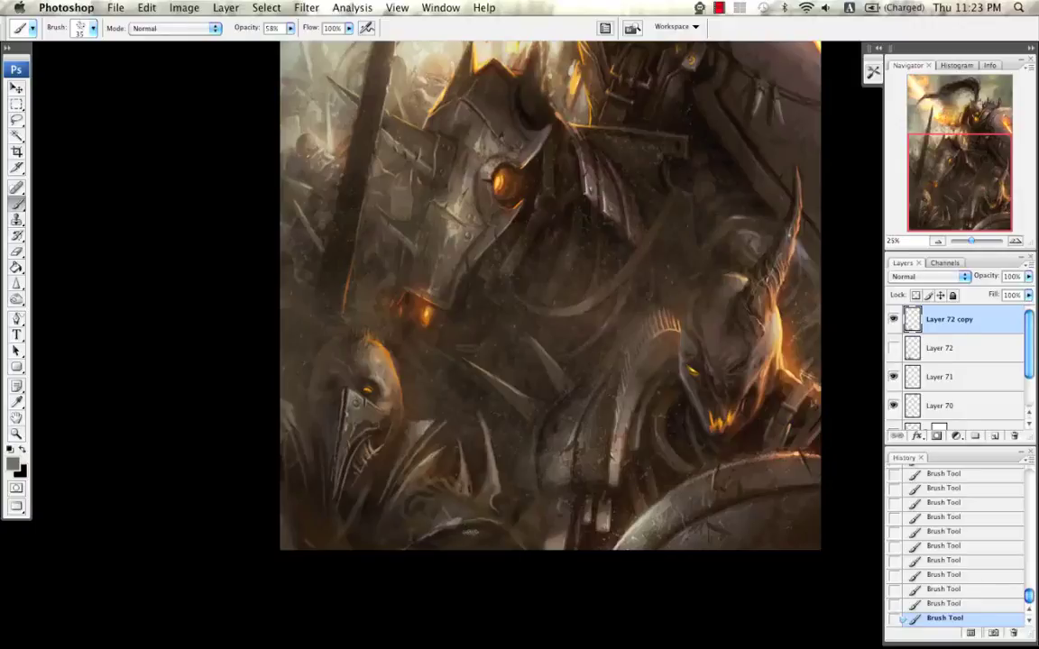
drag(464, 529, 487, 536)
alt+click(511, 527)
alt+click(520, 532)
alt+click(562, 546)
key(ctrl+alt+z)
key(ctrl+alt+z)
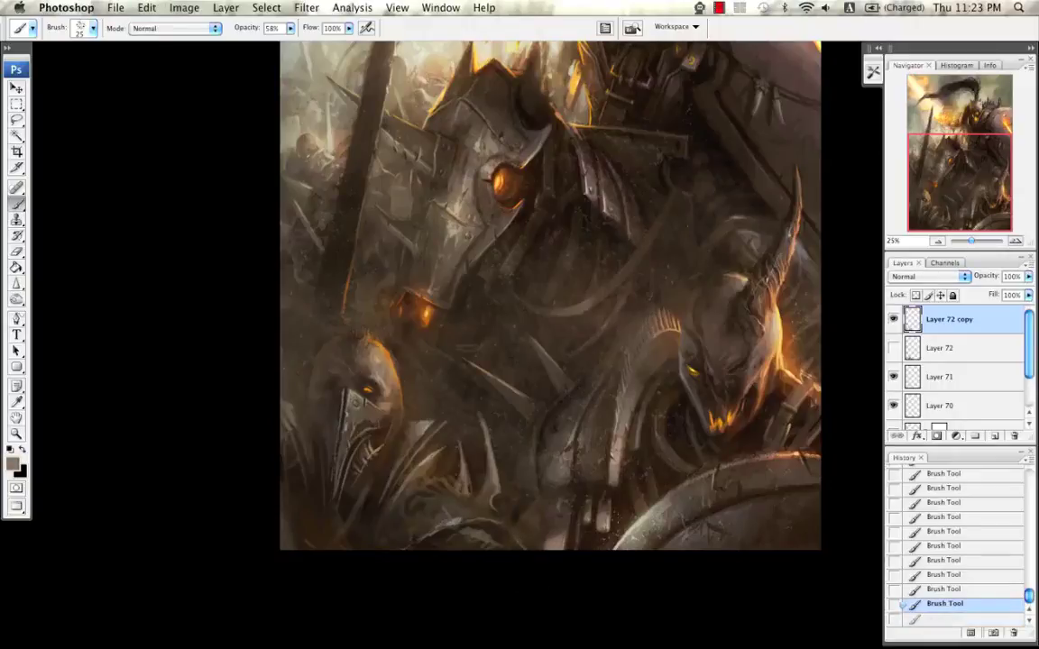
Step: Flip the canvas horizontally and add texture strokes along the rounded form below the spikes
click(938, 242)
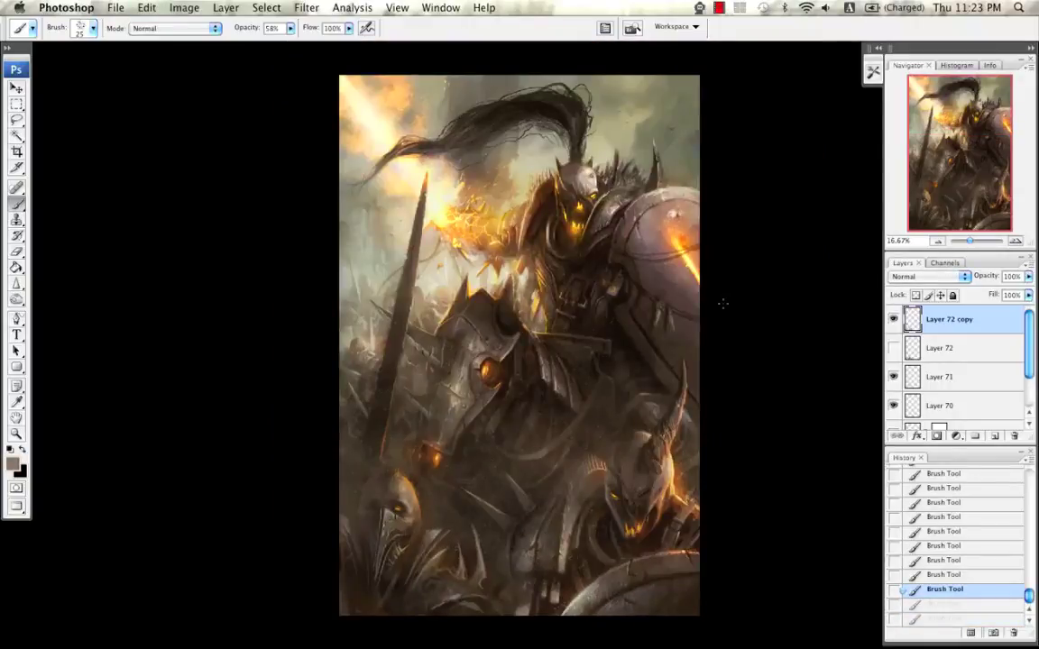
key(ctrl+shift+h)
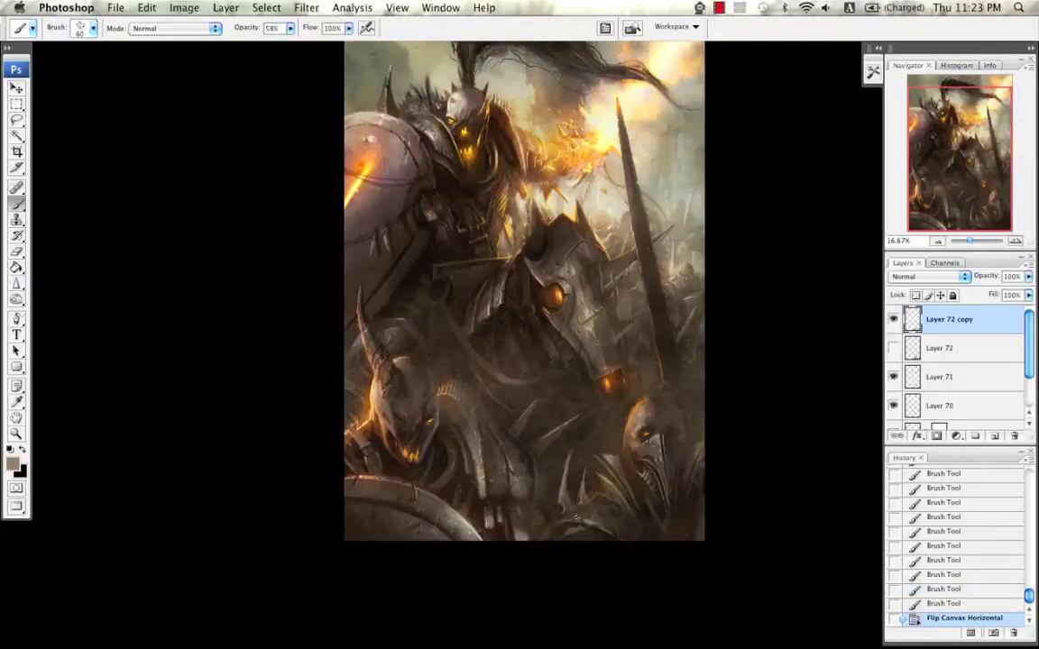
mouse_move(587, 519)
mouse_down()
mouse_move(574, 519)
mouse_move(583, 522)
mouse_up()
drag(588, 519, 591, 524)
drag(597, 521, 611, 530)
drag(609, 525, 614, 528)
drag(611, 523, 613, 526)
key(bracketleft)
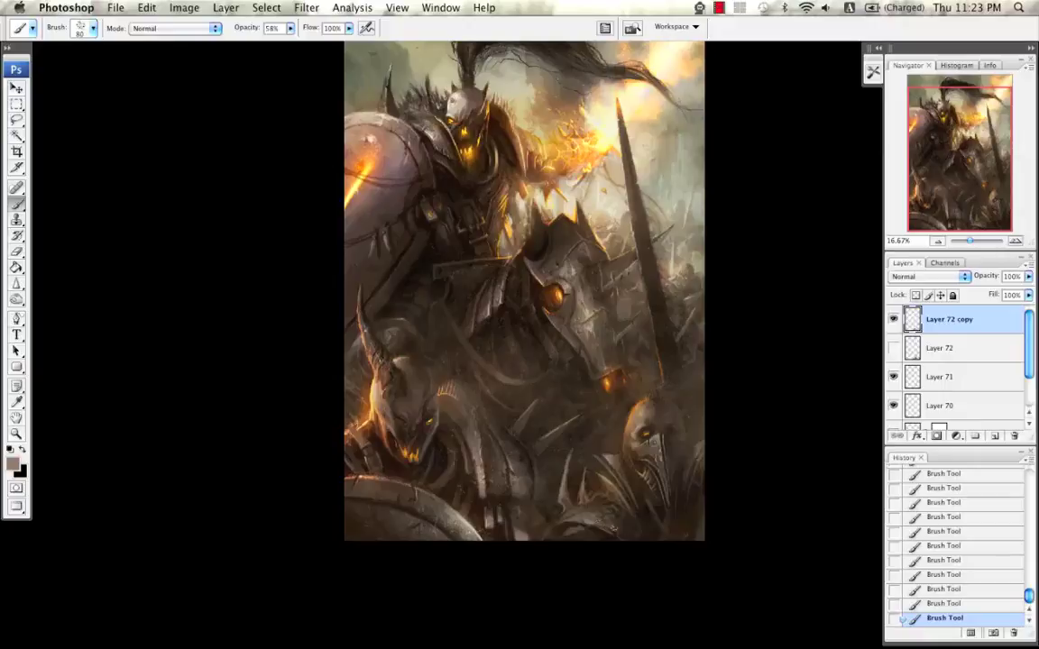
Step: Blend the rounded form and the surrounding ground in sampled muted tones, enlarging the textured brush to 90 px
alt+click(553, 181)
alt+click(545, 475)
alt+click(534, 464)
key(bracketright)
key(bracketright)
key(bracketright)
key(bracketright)
key(bracketright)
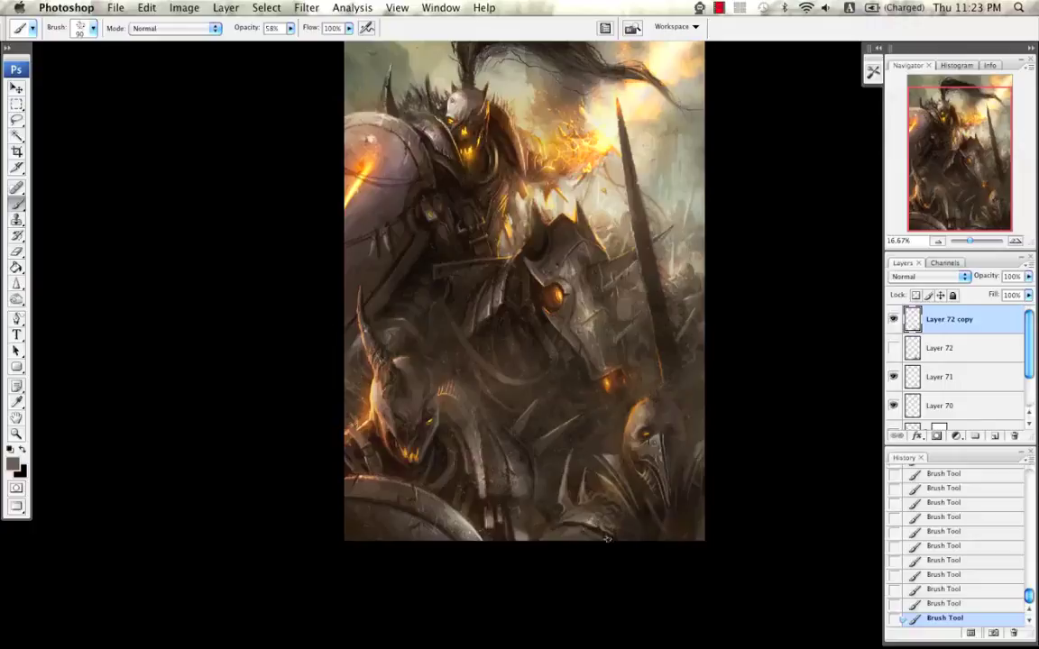
alt+click(545, 478)
Step: Switch to a hard round brush of about 19 px and refine the tall spike's edge in a sampled dark tone
click(1015, 241)
alt+click(412, 529)
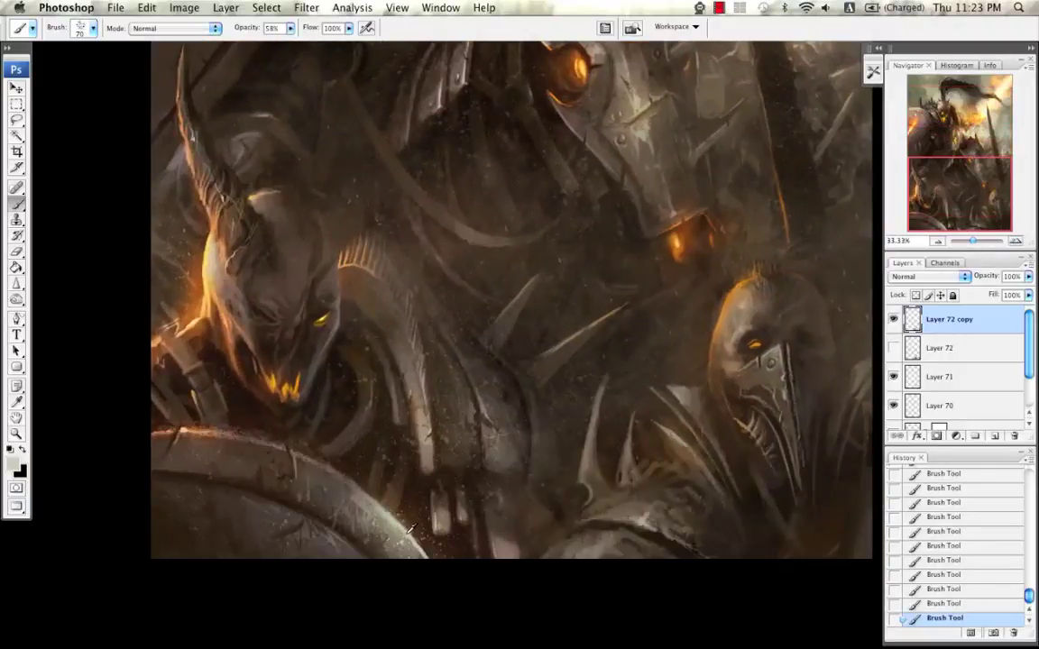
key(bracketleft)
key(bracketleft)
right_click(615, 424)
double_click(629, 456)
alt+click(619, 491)
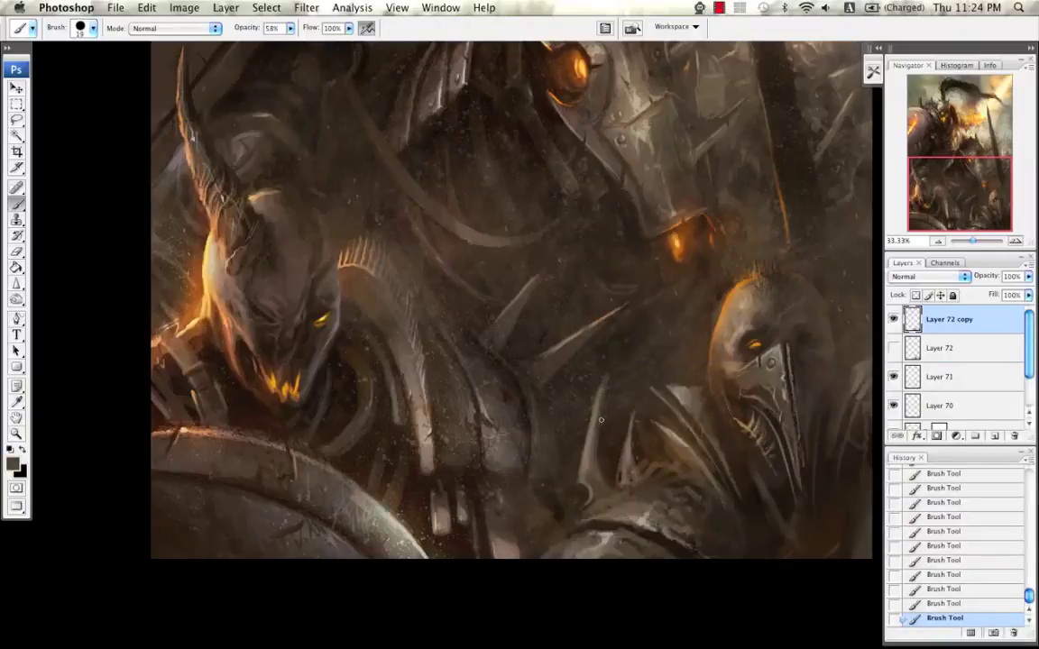
drag(601, 419, 596, 460)
Step: Highlight the edge of the shorter spike in a sampled light tone with a finer brush, undoing and redrawing the stroke
alt+click(553, 323)
alt+click(390, 379)
key(bracketleft)
key(bracketleft)
key(bracketleft)
key(bracketleft)
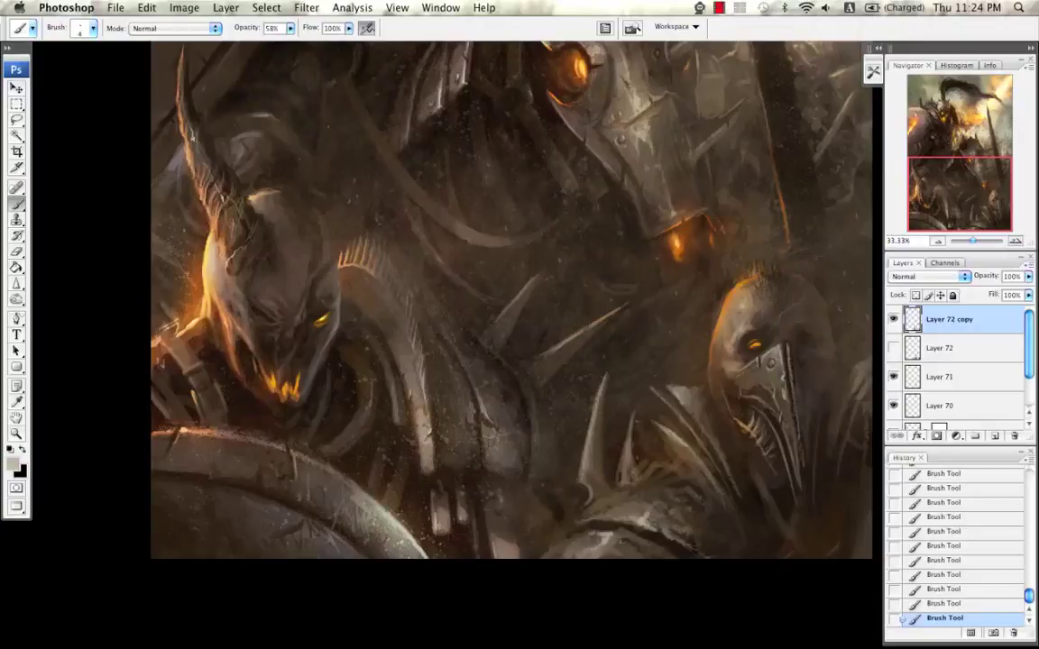
drag(632, 411, 620, 457)
key(super+alt+z)
key(super+alt+z)
key(super+alt+z)
drag(633, 413, 621, 468)
Step: Shade the bases of the two upright spikes in sampled tones, enlarging the round brush to 20 px
key(x)
key(bracketright)
key(bracketright)
key(bracketright)
alt+click(627, 494)
alt+click(578, 465)
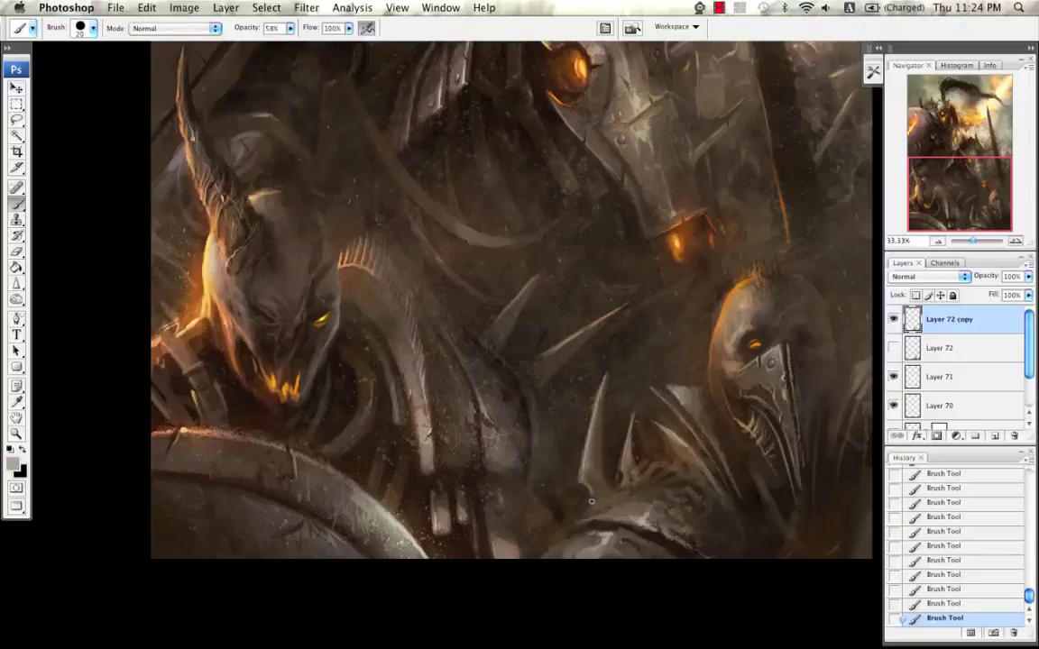
key(bracketleft)
key(bracketleft)
alt+click(652, 528)
Step: Darken the ground around the spike bases in dark brown tones, with the round brush at 35 px and then 25 px
key(bracketright)
key(bracketright)
key(bracketright)
key(bracketright)
key(bracketright)
key(bracketright)
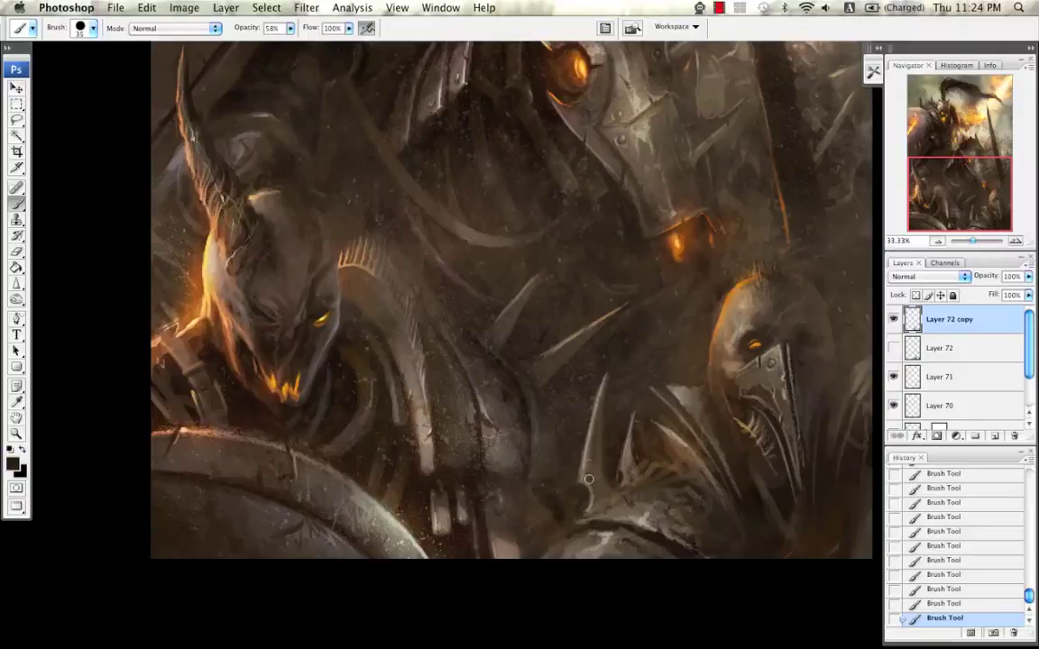
key(bracketleft)
key(bracketleft)
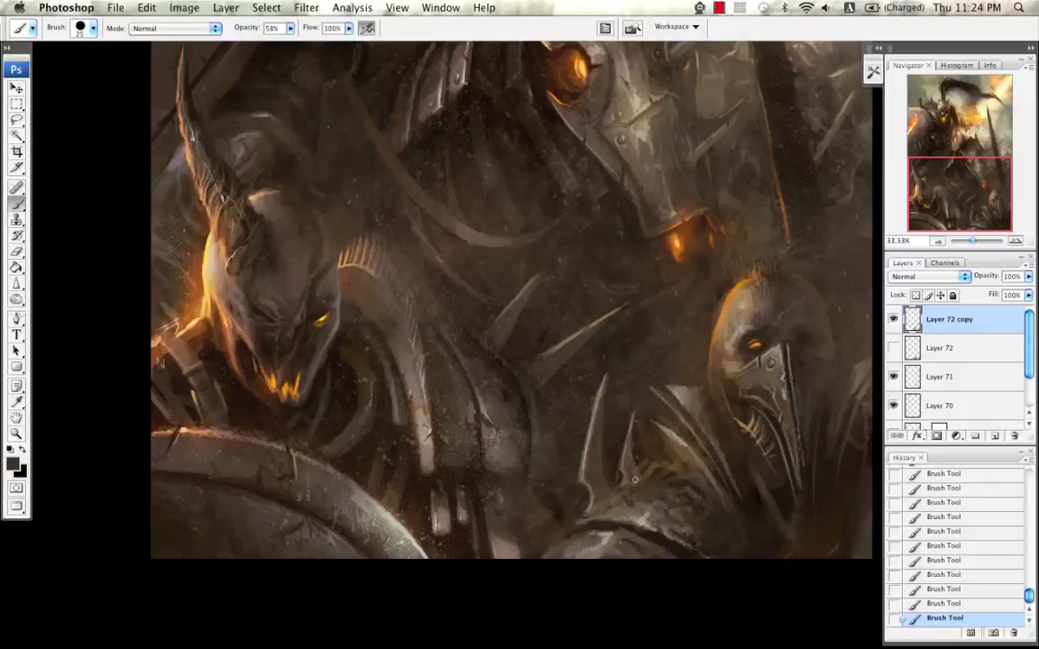
Step: Deepen the shadows beneath the masked creature's jaw in a sampled near-black tone with the 25 px brush
scroll(699, 478, right, 5)
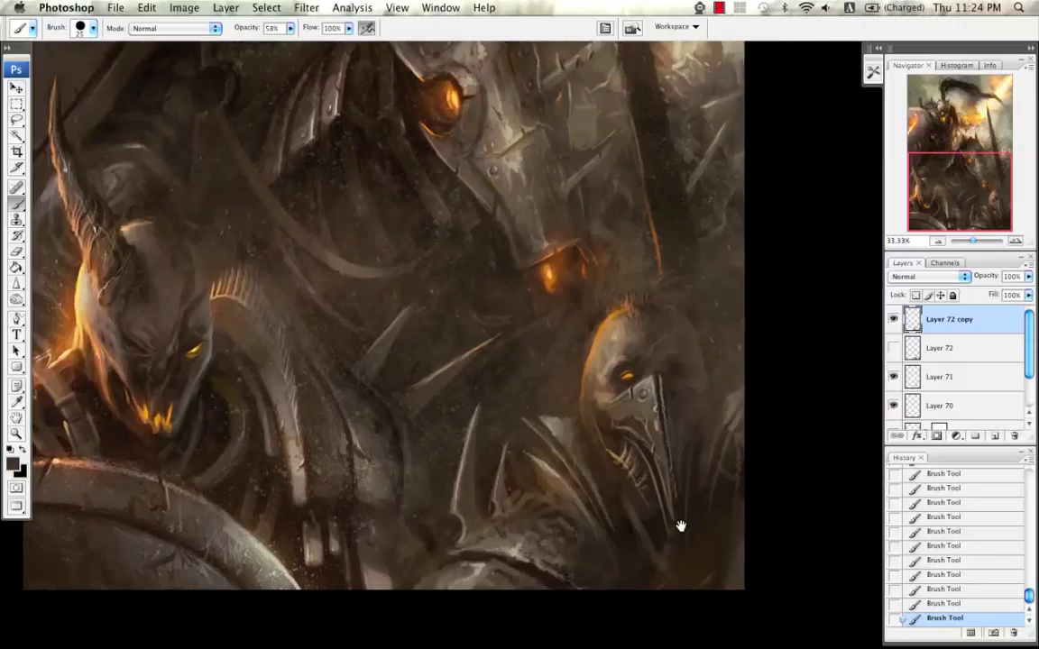
alt+click(638, 511)
right_click(638, 510)
key(Escape)
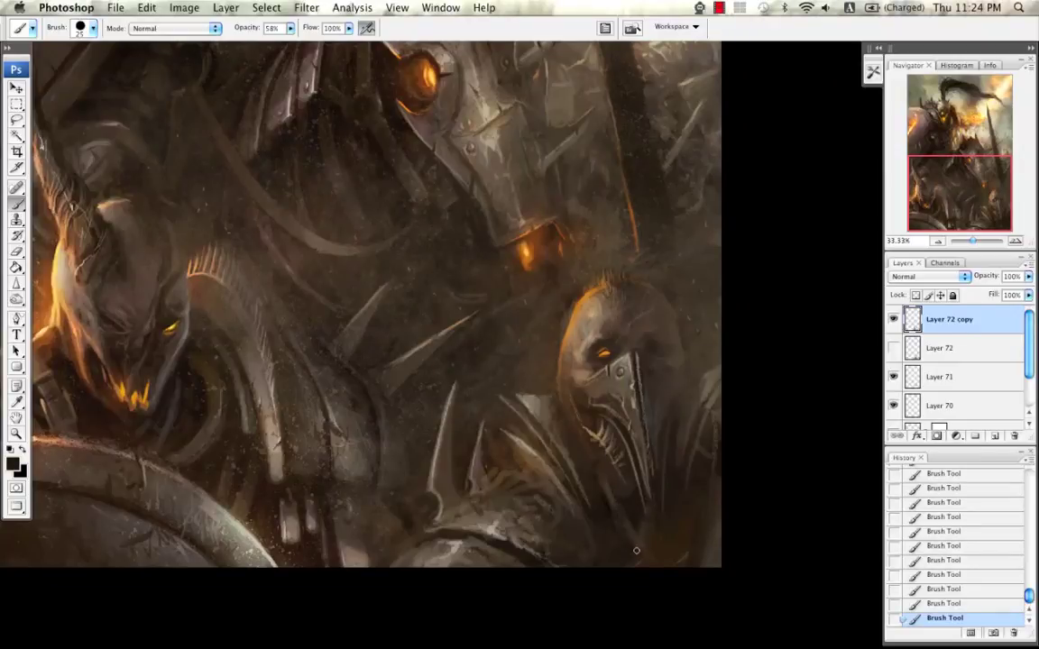
drag(659, 467, 677, 506)
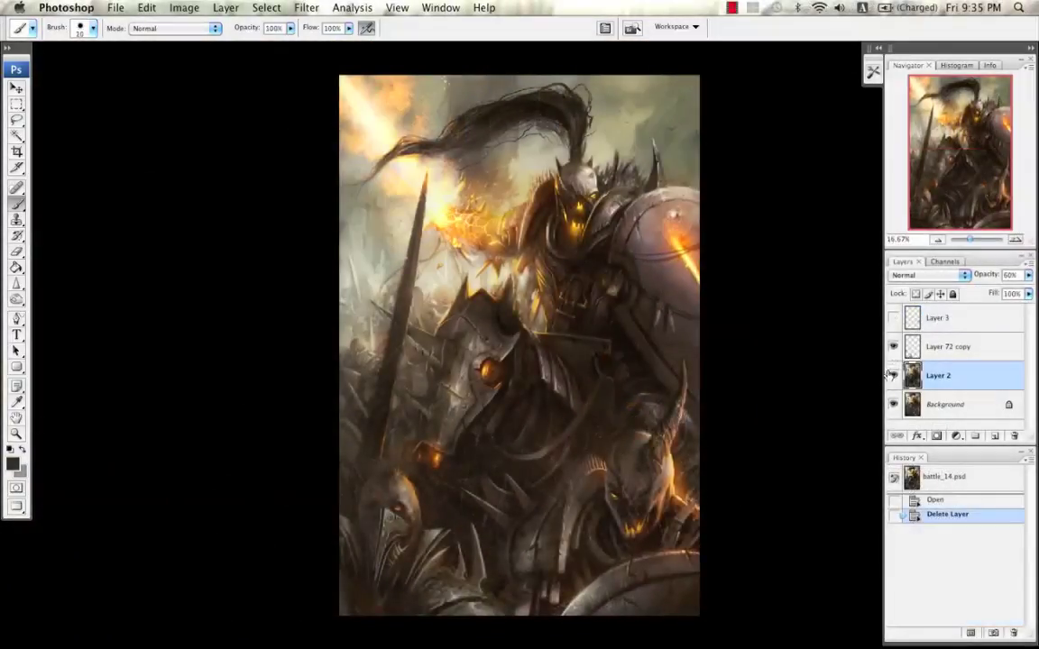
Step: Compare the image with and without Layer 2 and Layer 72 copy, and merge both layers into the Background
click(892, 375)
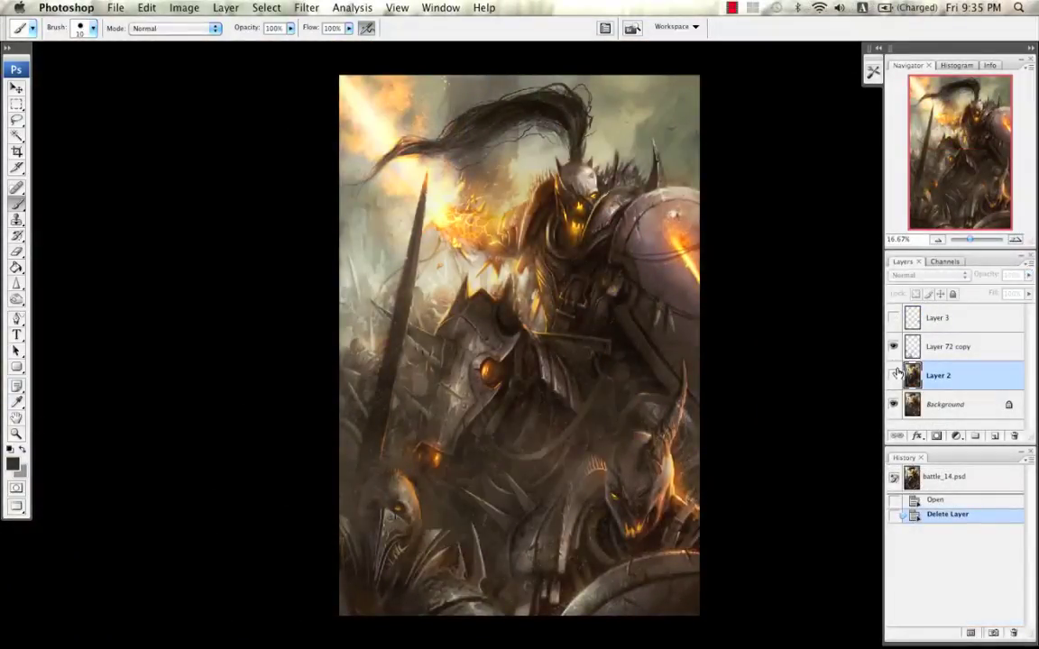
click(893, 375)
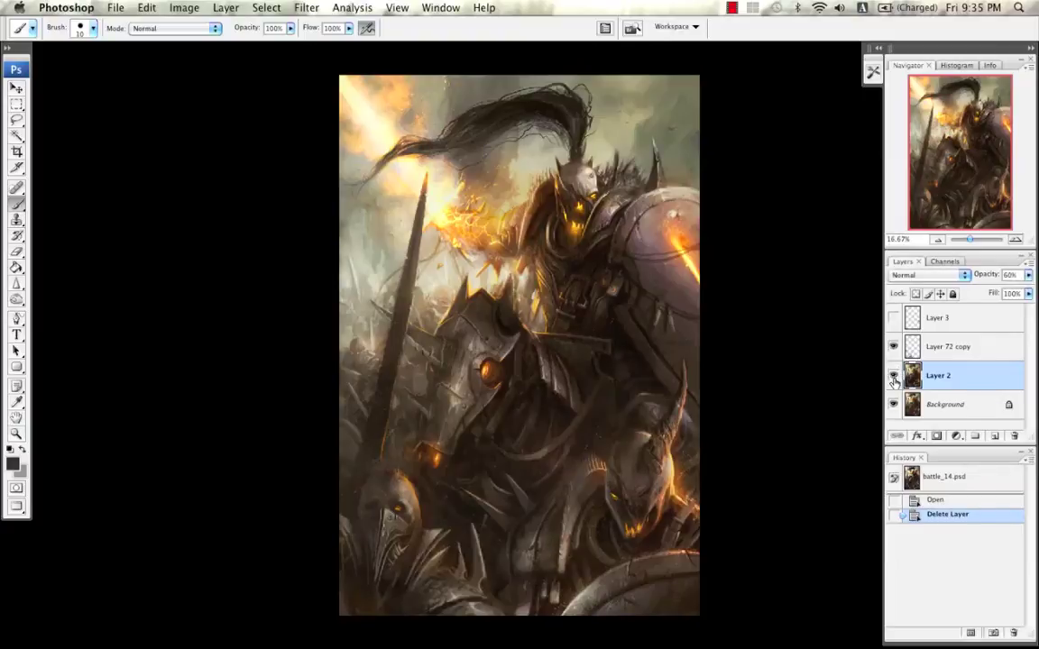
key(super+e)
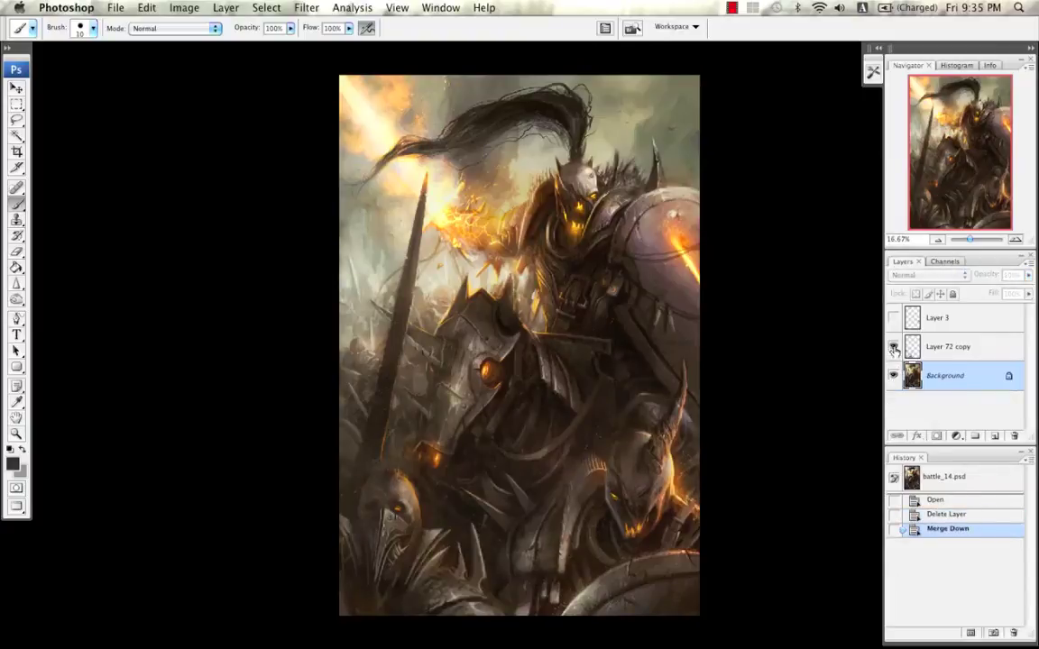
click(892, 347)
click(892, 348)
click(938, 347)
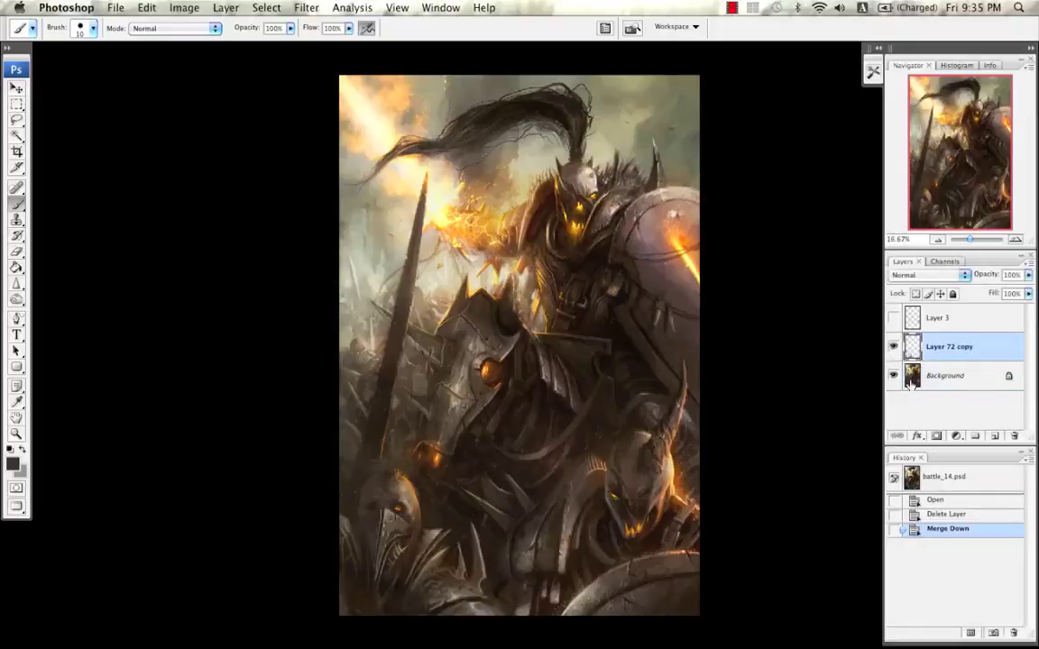
key(super+e)
Step: Add a new layer above the Background for annotations and set the foreground colour to bright red (#ff2929)
key(super+shift+alt+n)
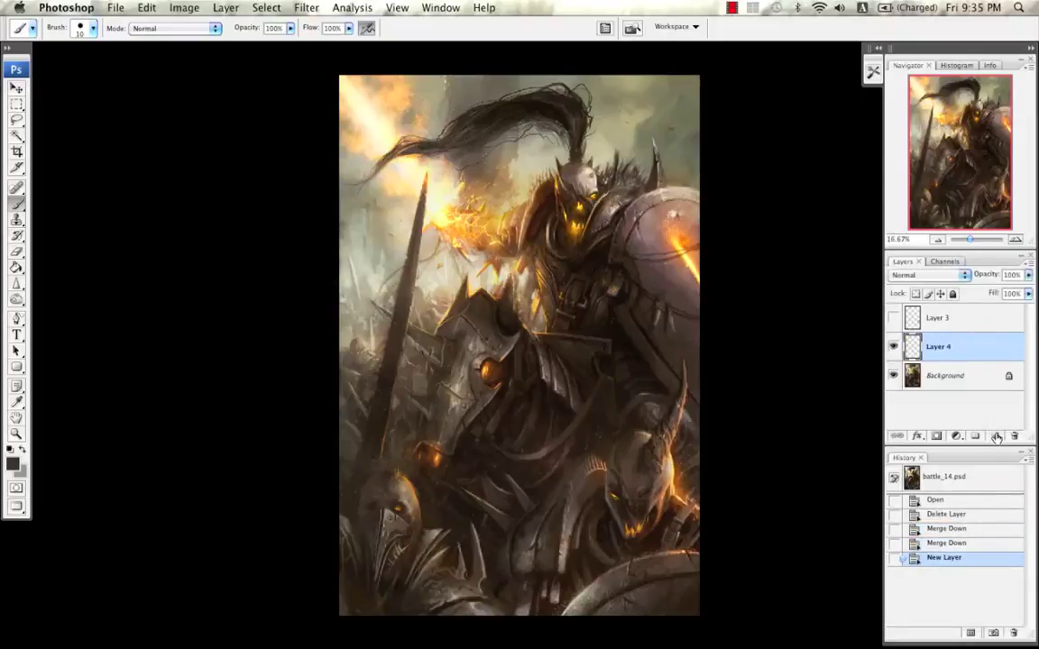
click(1014, 240)
click(1014, 239)
drag(791, 336, 610, 166)
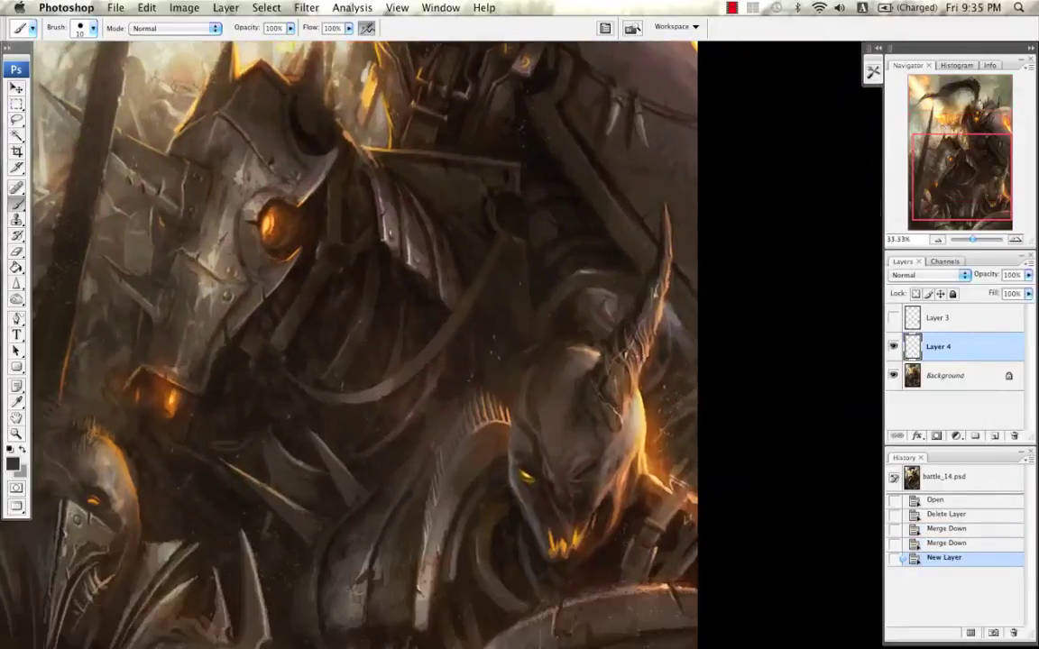
key(bracketleft)
key(bracketright)
click(13, 462)
drag(531, 349, 616, 331)
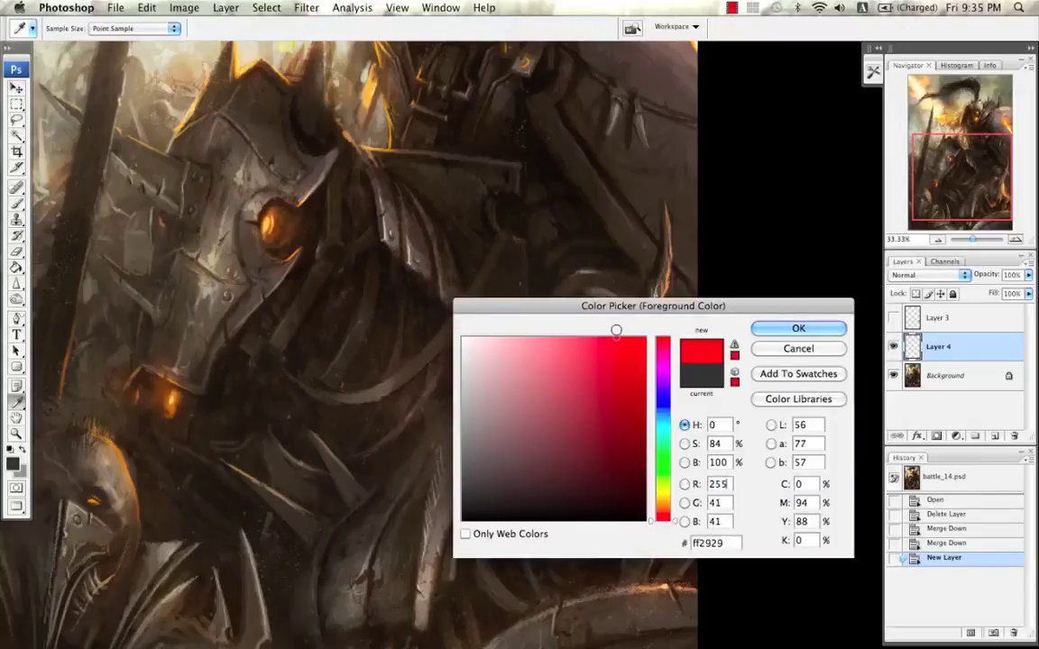
key(Return)
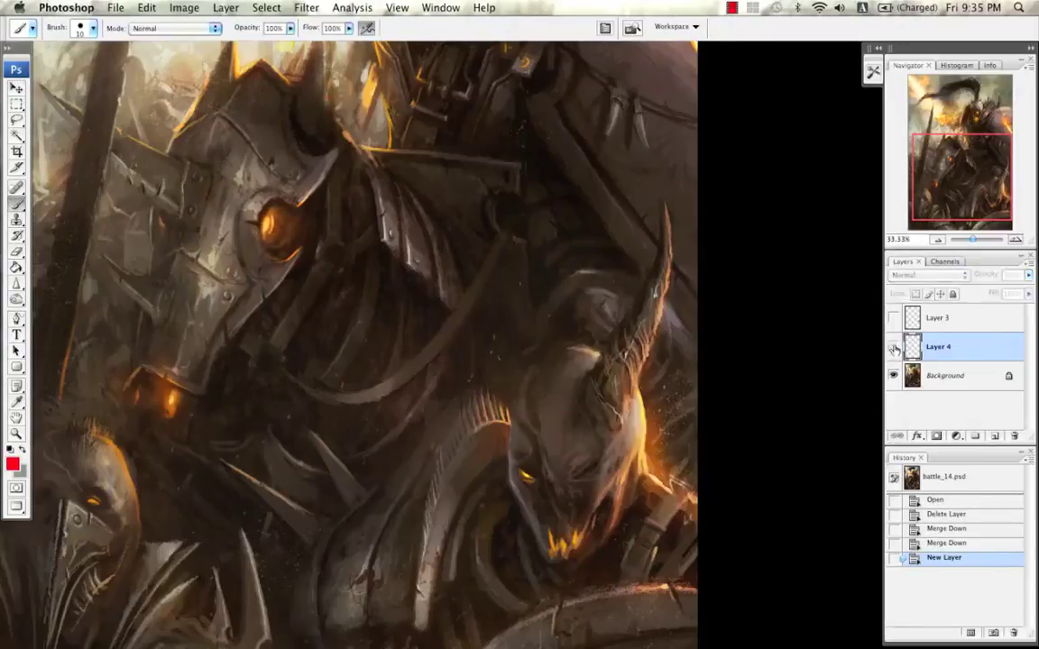
Step: Mark curved red contour lines around the base of the horned creature's horn with a 15 px brush
click(894, 347)
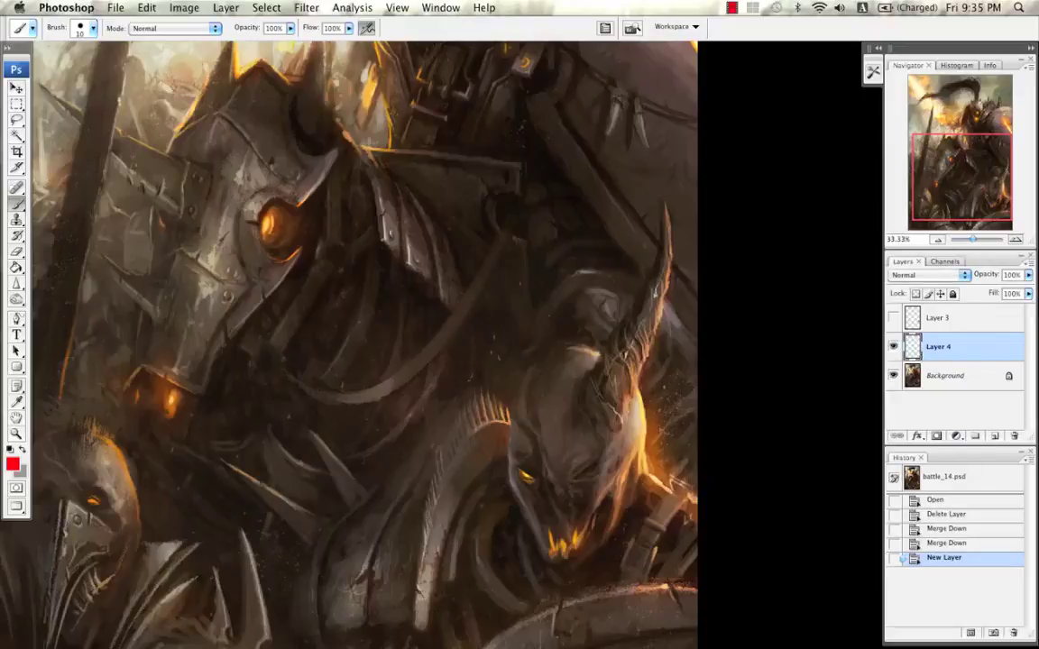
key(bracketright)
drag(617, 321, 642, 387)
drag(641, 327, 648, 356)
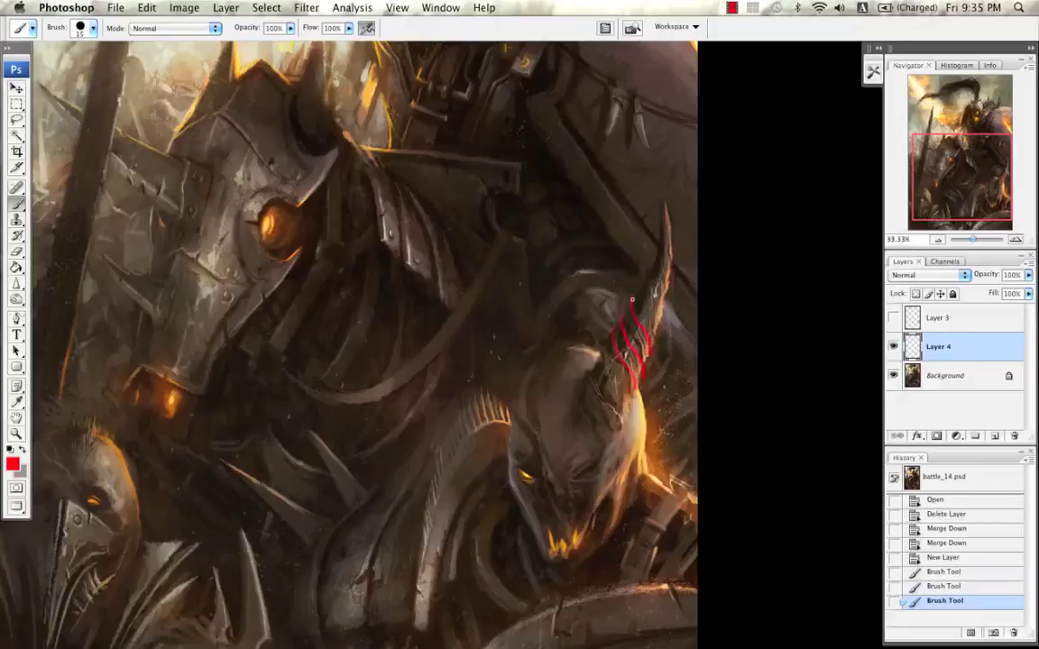
Step: Draw a loop of red arrows from the horn past the armoured mount and back to the horned creature's head
click(937, 239)
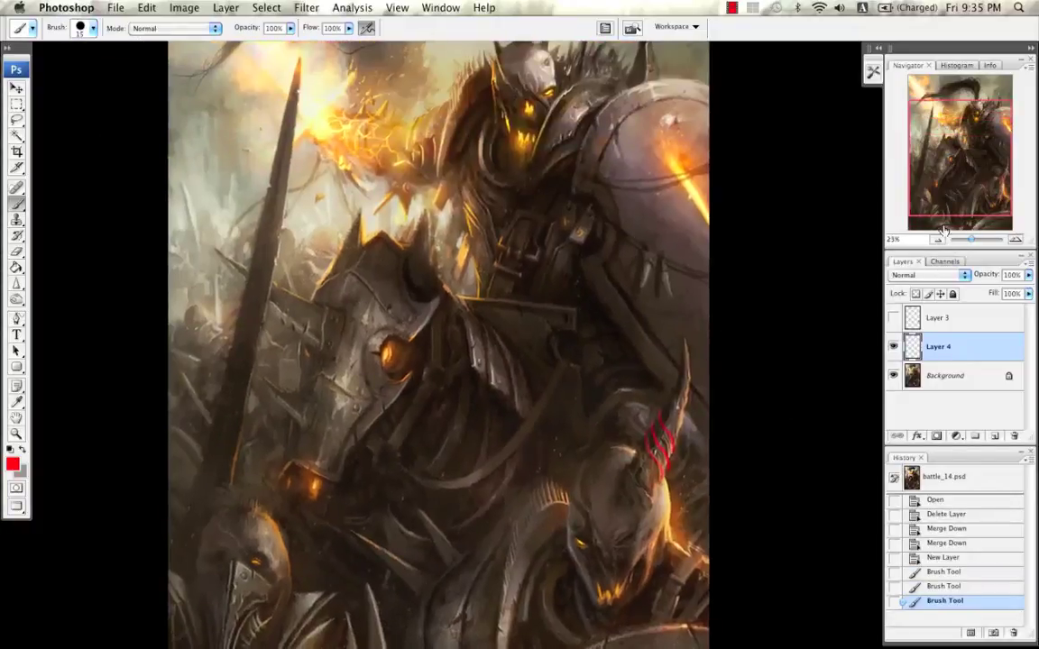
click(938, 238)
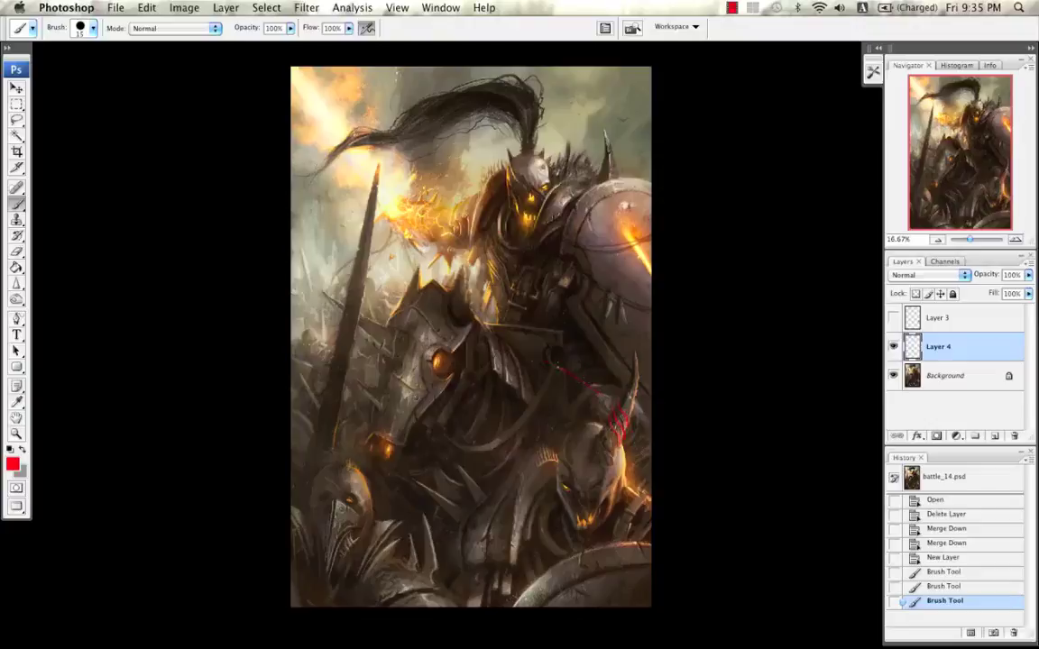
mouse_move(552, 365)
mouse_down()
mouse_move(516, 350)
mouse_move(522, 362)
mouse_up()
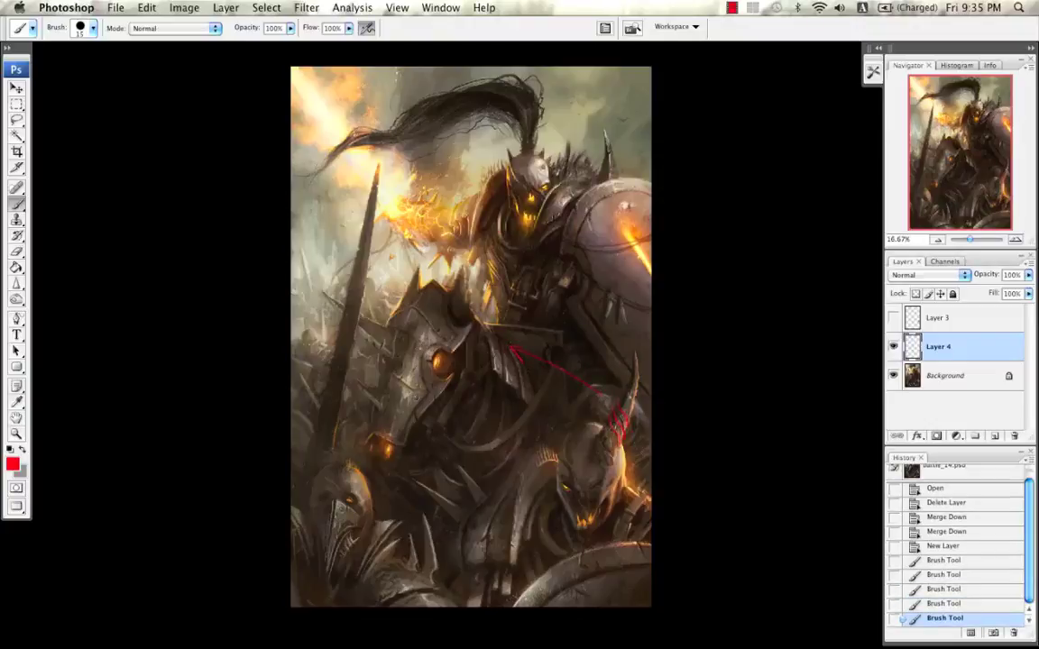
drag(417, 337, 378, 335)
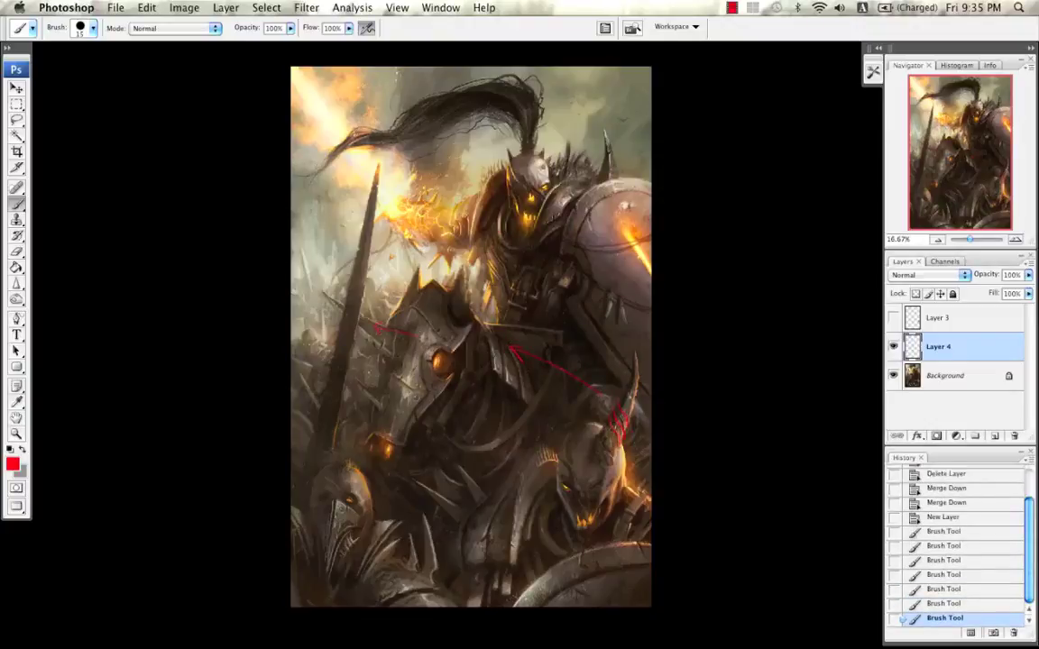
drag(355, 415, 356, 422)
drag(351, 407, 362, 423)
mouse_move(399, 463)
mouse_down()
mouse_move(485, 525)
mouse_move(587, 463)
mouse_move(588, 473)
mouse_up()
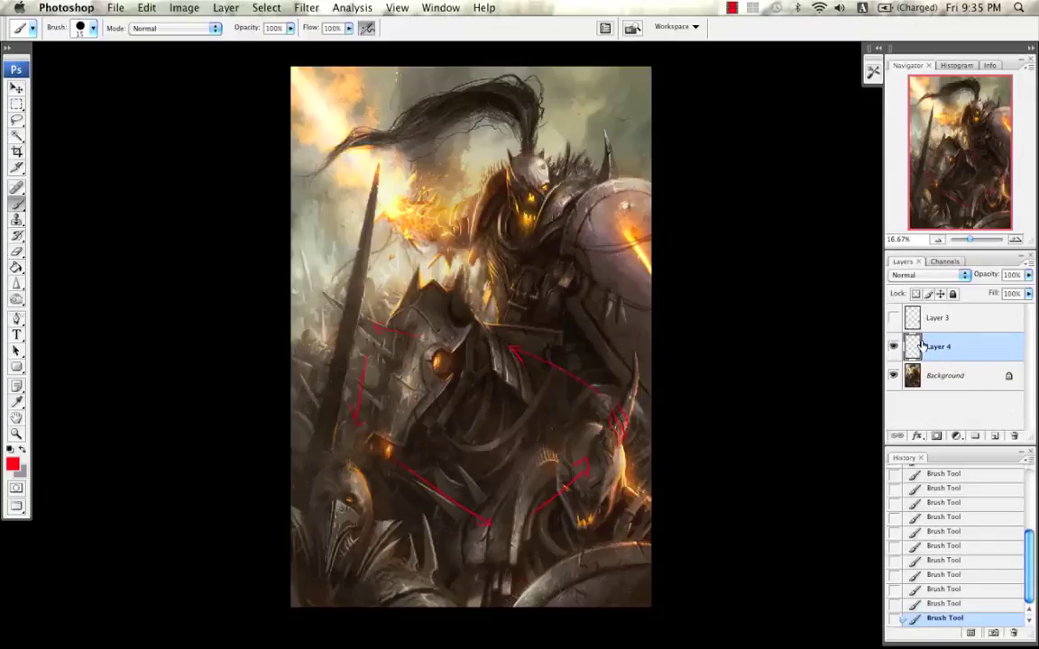
Step: Delete the layer with the red annotations and show Layer 3
click(1013, 437)
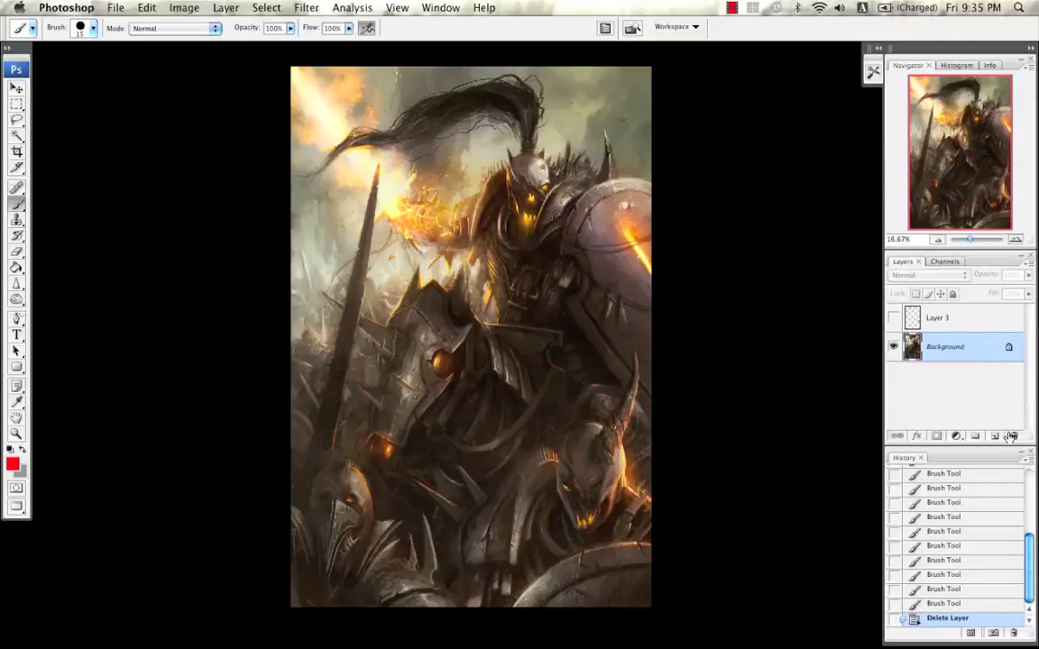
click(893, 318)
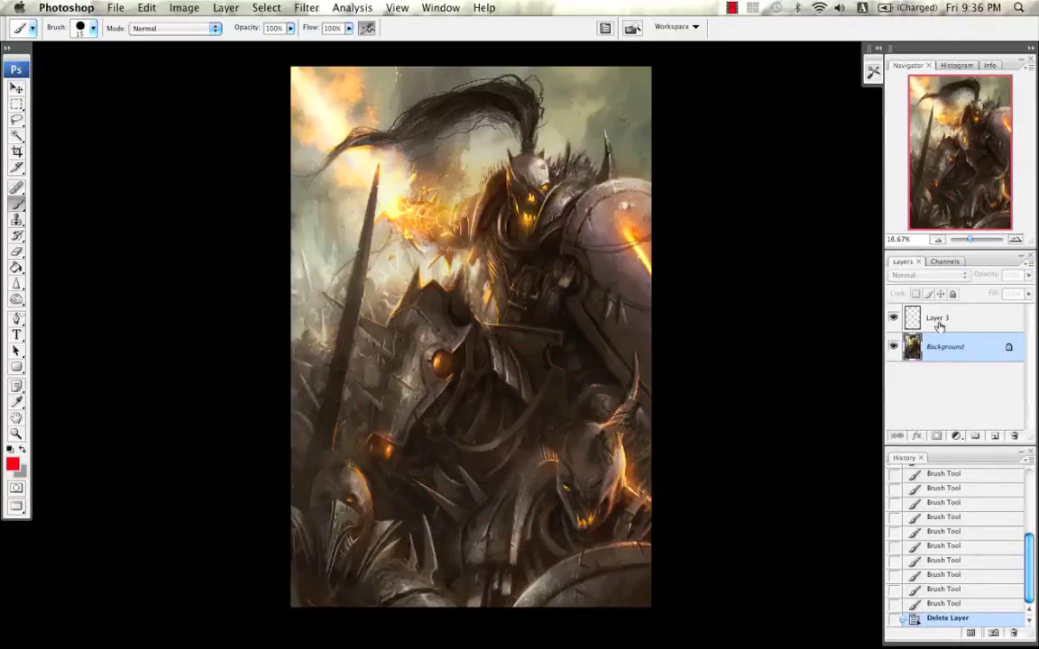
Step: Add a new layer above Layer 3 and mark the direction of the creature's horn with red strokes
click(972, 327)
click(995, 436)
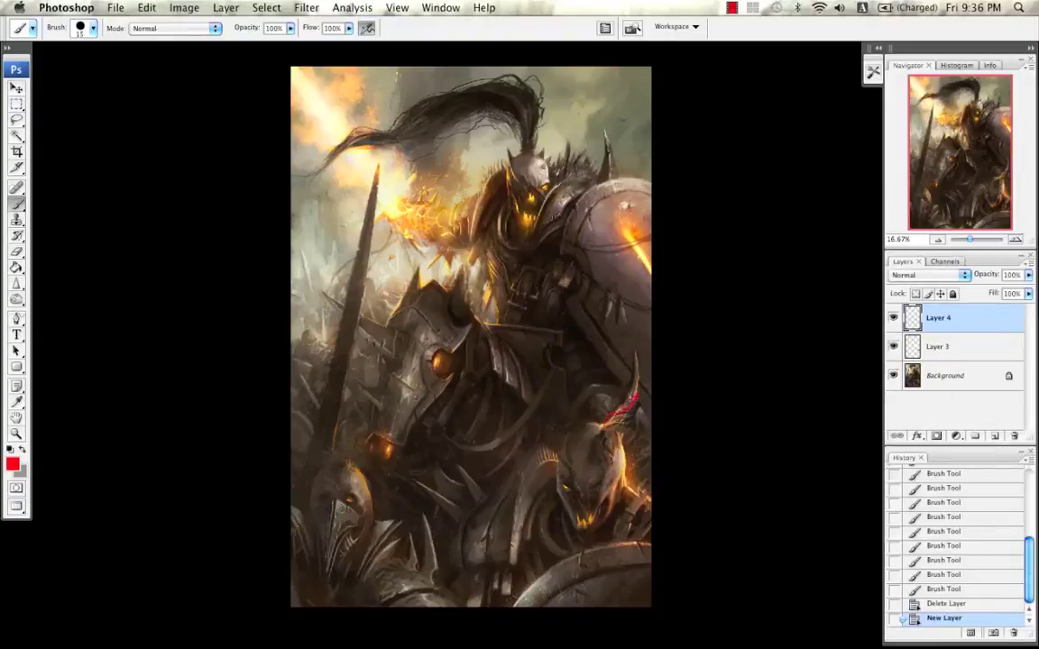
drag(637, 394, 635, 398)
mouse_move(855, 531)
mouse_down()
mouse_move(823, 520)
mouse_move(824, 531)
mouse_up()
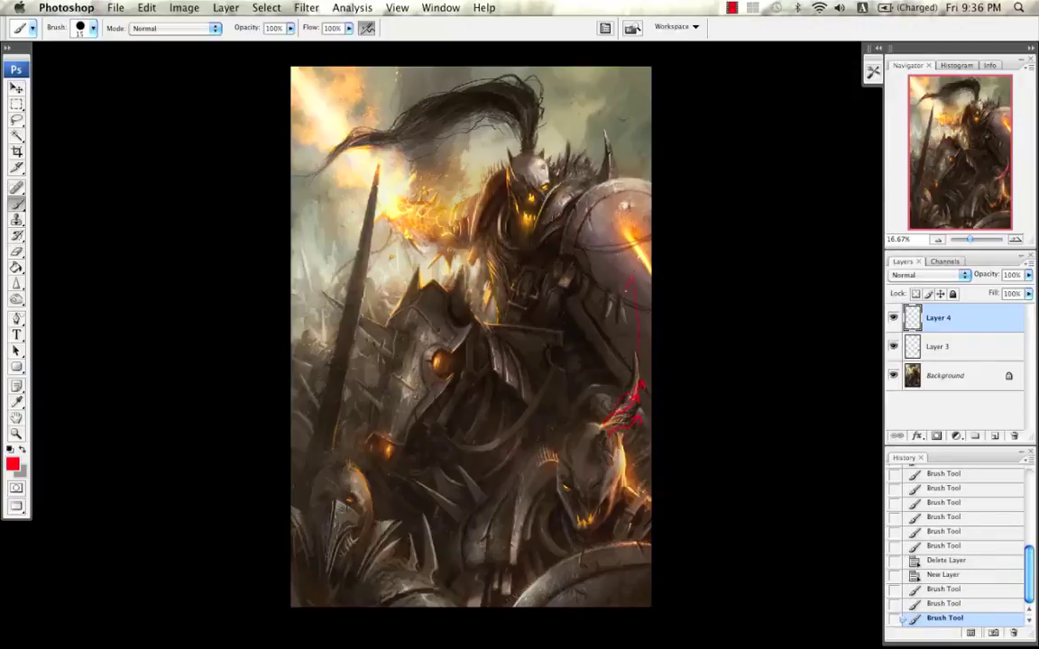
Step: Draw red arrows circling from the horn past the shield, the rider's face, the fiery hand and the sword back to the creature
drag(626, 291, 640, 289)
drag(538, 218, 598, 248)
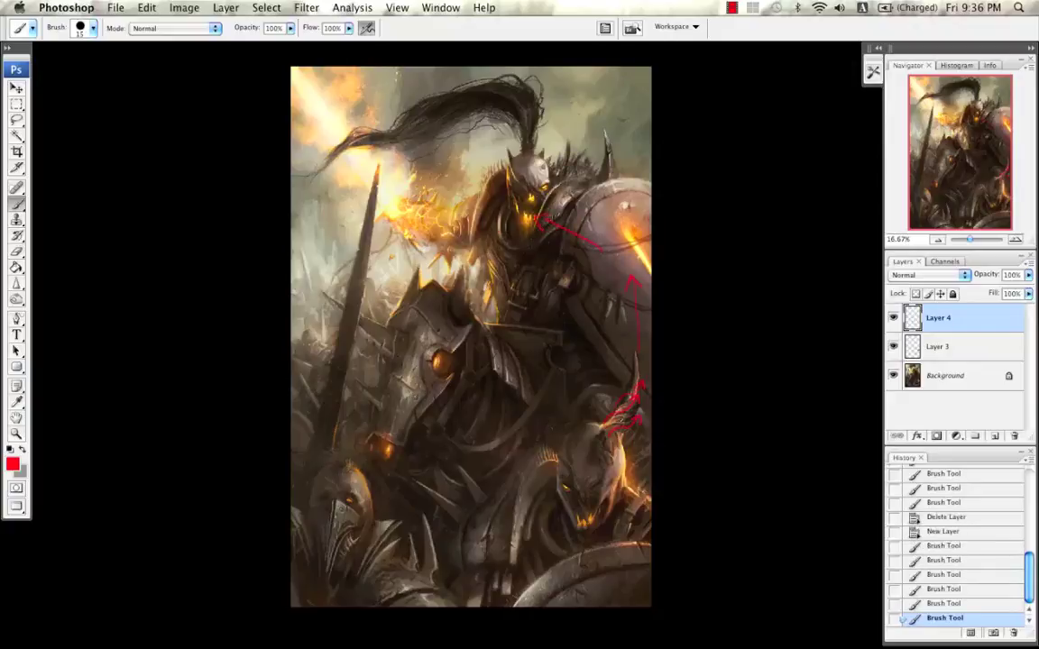
mouse_move(473, 214)
mouse_down()
mouse_move(411, 227)
mouse_move(420, 232)
mouse_up()
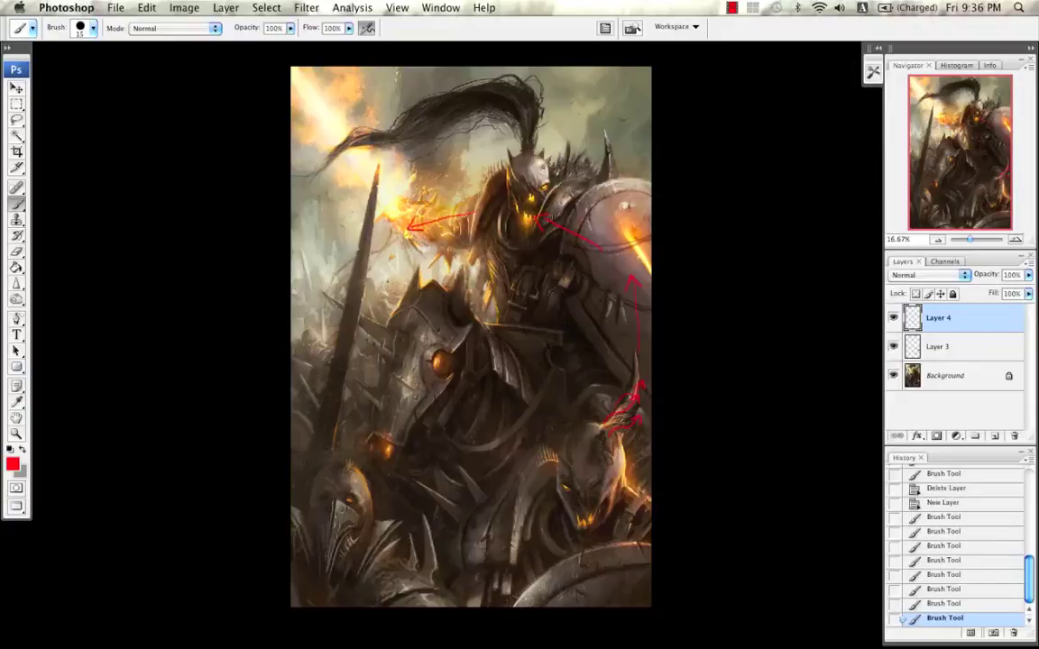
drag(389, 273, 357, 373)
mouse_move(354, 354)
mouse_down()
mouse_move(358, 370)
mouse_move(368, 362)
mouse_up()
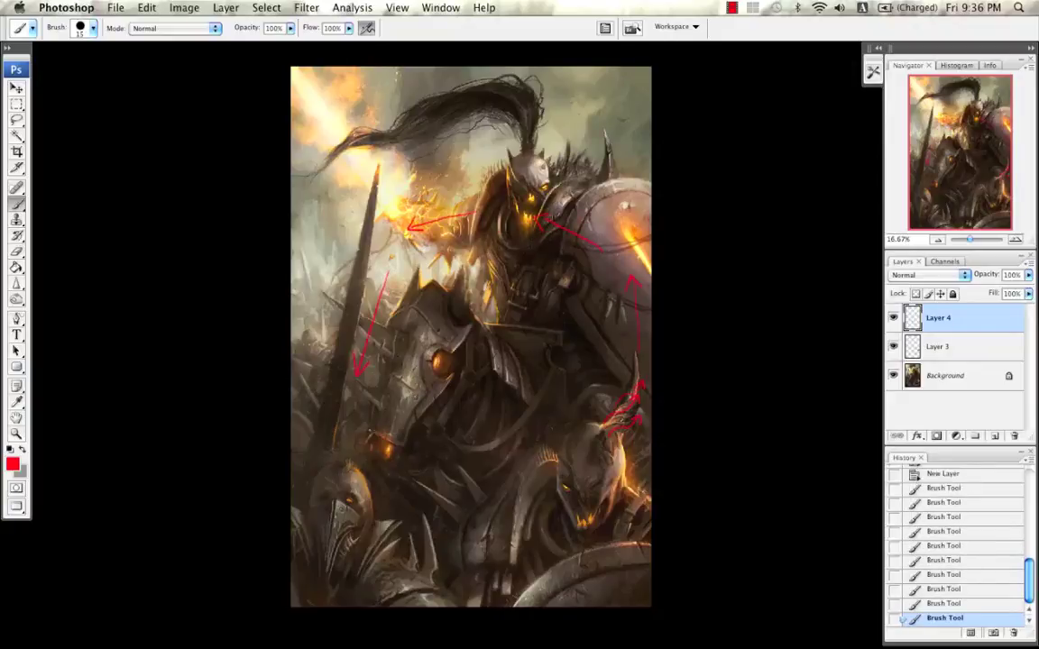
mouse_move(370, 434)
mouse_down()
mouse_move(458, 487)
mouse_move(437, 492)
mouse_up()
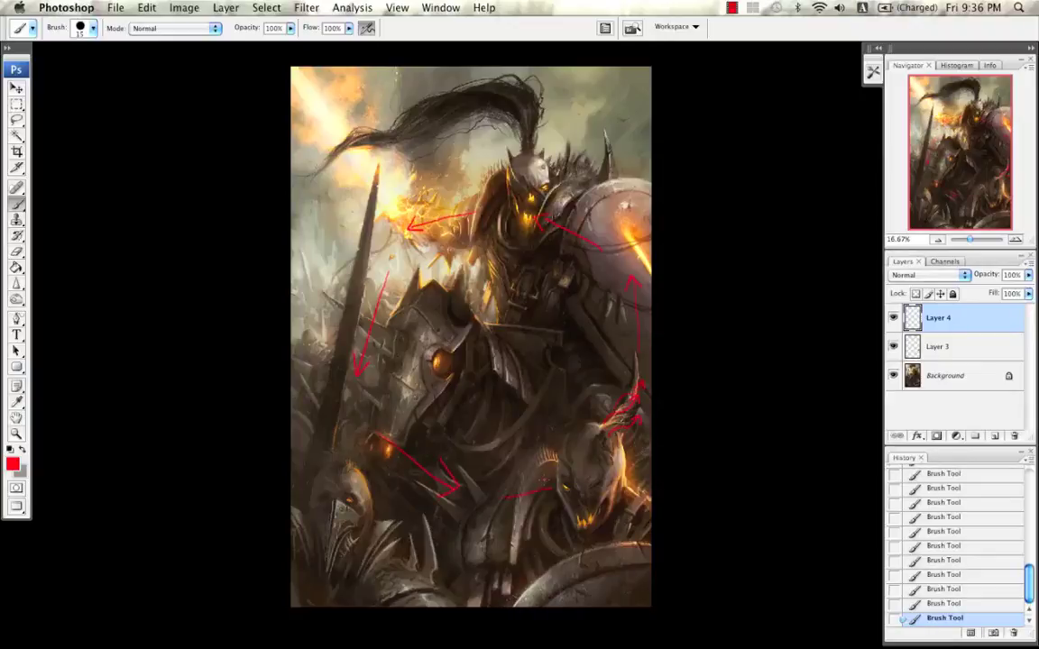
drag(502, 498, 553, 485)
Step: Delete the red arrow layer, hide Layer 3 and add a new empty layer on top
click(1014, 437)
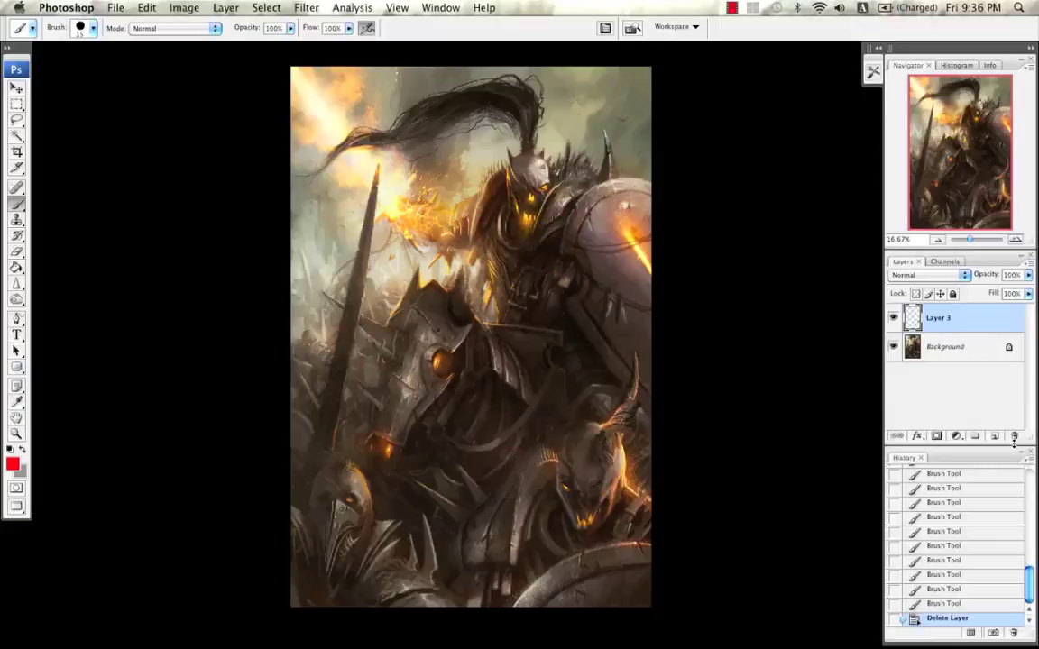
click(894, 318)
click(994, 436)
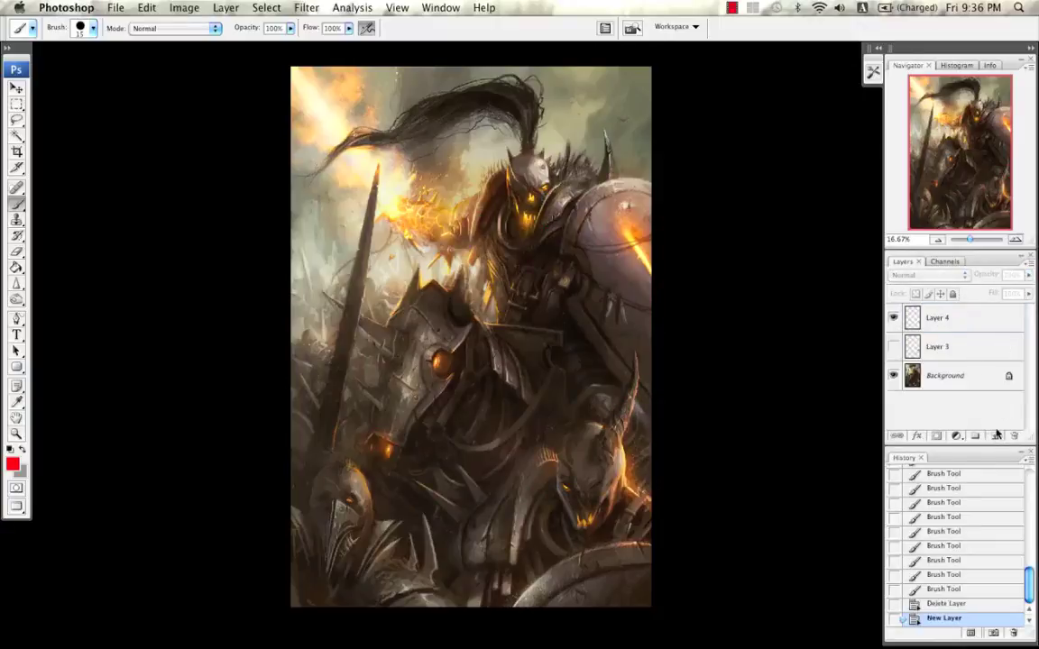
Step: Compare the horn with and without Layer 3, then paint over the ragged strands at the horn's base on Layer 4 with a larger brush
key(super+equal)
key(super+equal)
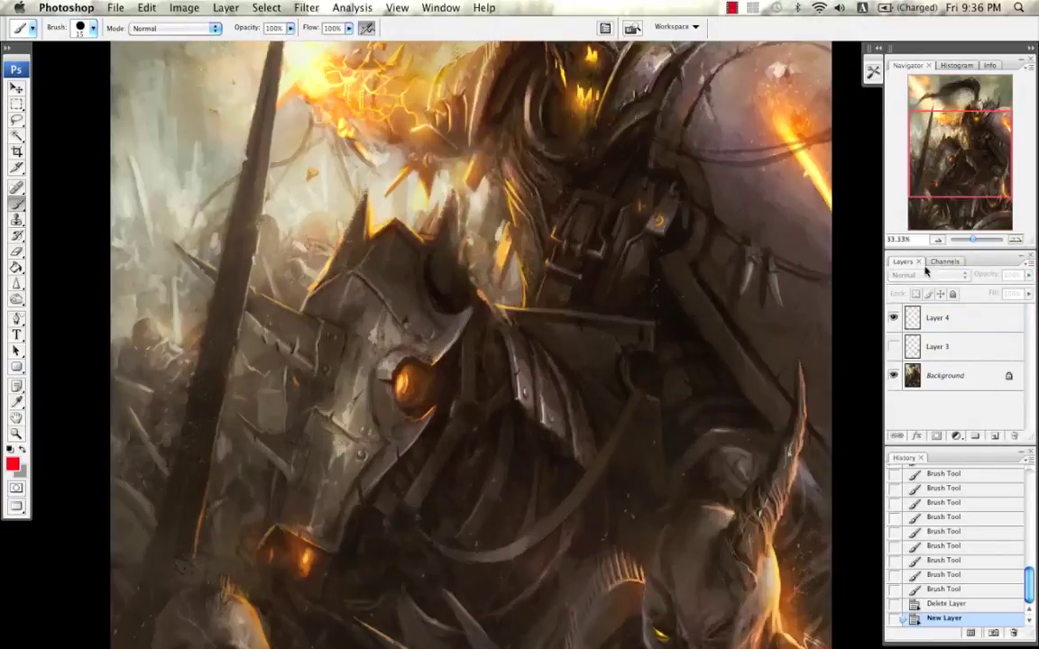
scroll(694, 289, down, 5)
scroll(693, 290, right, 5)
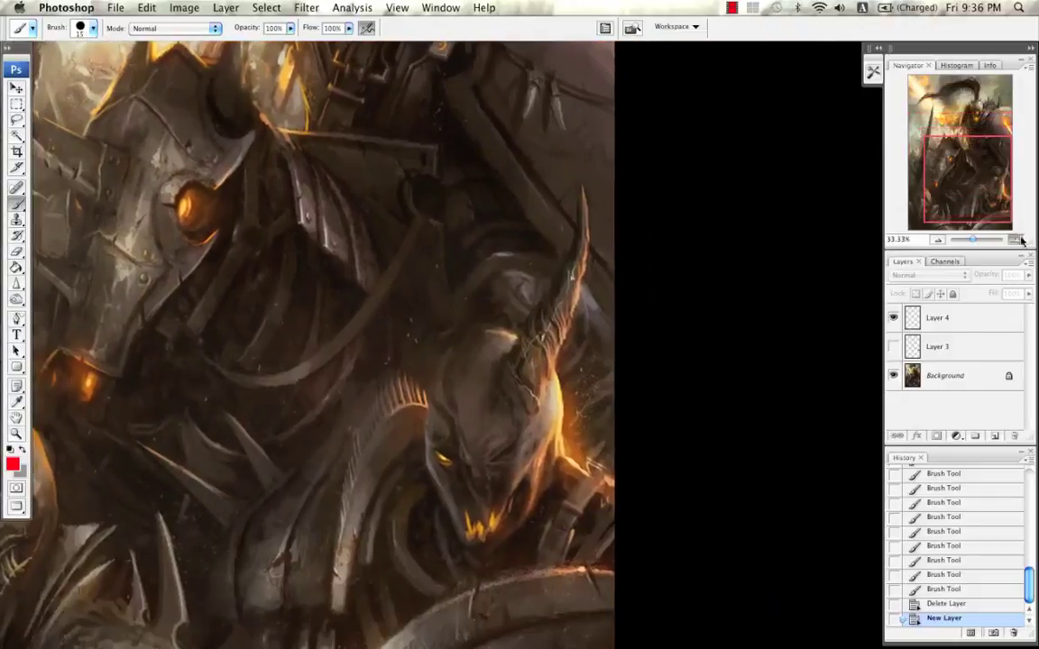
click(1018, 240)
click(894, 347)
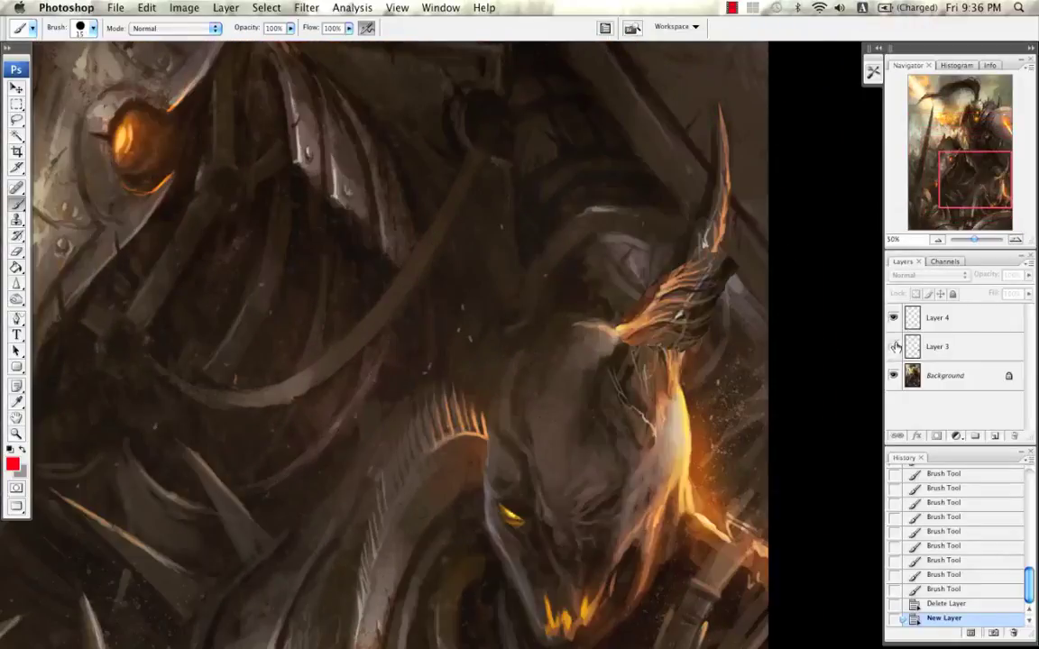
click(893, 347)
scroll(708, 348, up, 2)
scroll(708, 348, right, 2)
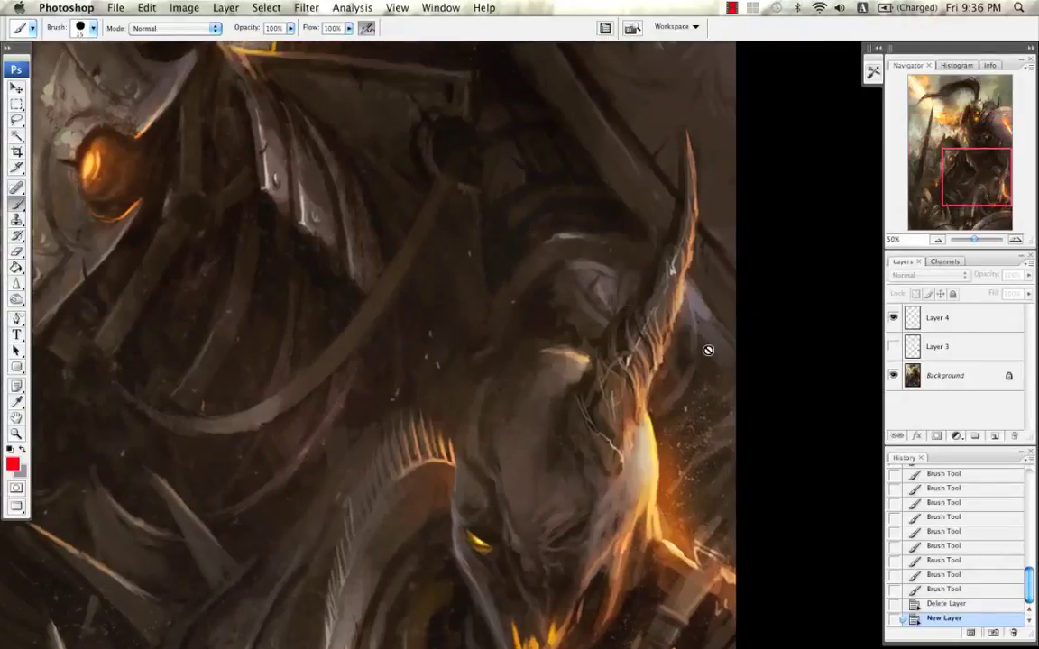
click(937, 318)
key(bracketright)
key(bracketright)
drag(633, 301, 624, 313)
drag(639, 301, 635, 315)
drag(638, 311, 631, 322)
mouse_move(635, 316)
mouse_down()
mouse_move(628, 327)
mouse_move(653, 323)
mouse_move(643, 348)
mouse_up()
Step: Smooth the lower part of the horn with brown tones sampled from around it, using a brush of about 30 px
alt+click(663, 312)
mouse_move(648, 338)
mouse_down()
mouse_move(638, 352)
mouse_move(653, 368)
mouse_move(647, 383)
mouse_move(611, 365)
mouse_move(611, 375)
mouse_move(634, 375)
mouse_up()
alt+click(631, 345)
alt+click(634, 368)
key(bracketright)
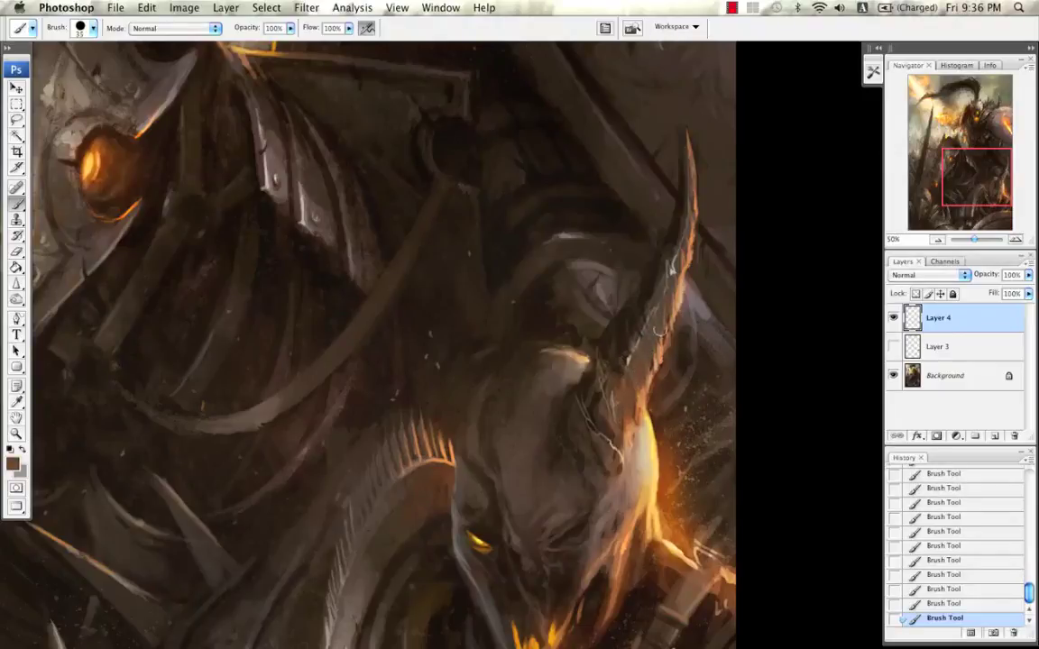
alt+click(622, 345)
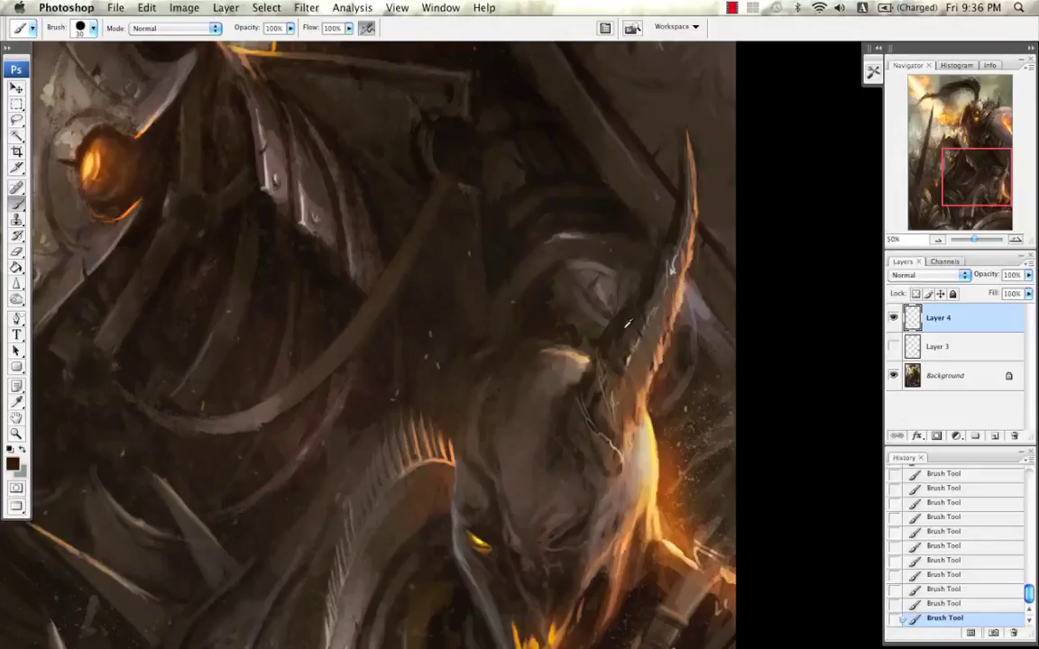
drag(628, 324, 599, 369)
drag(642, 325, 634, 336)
alt+click(623, 338)
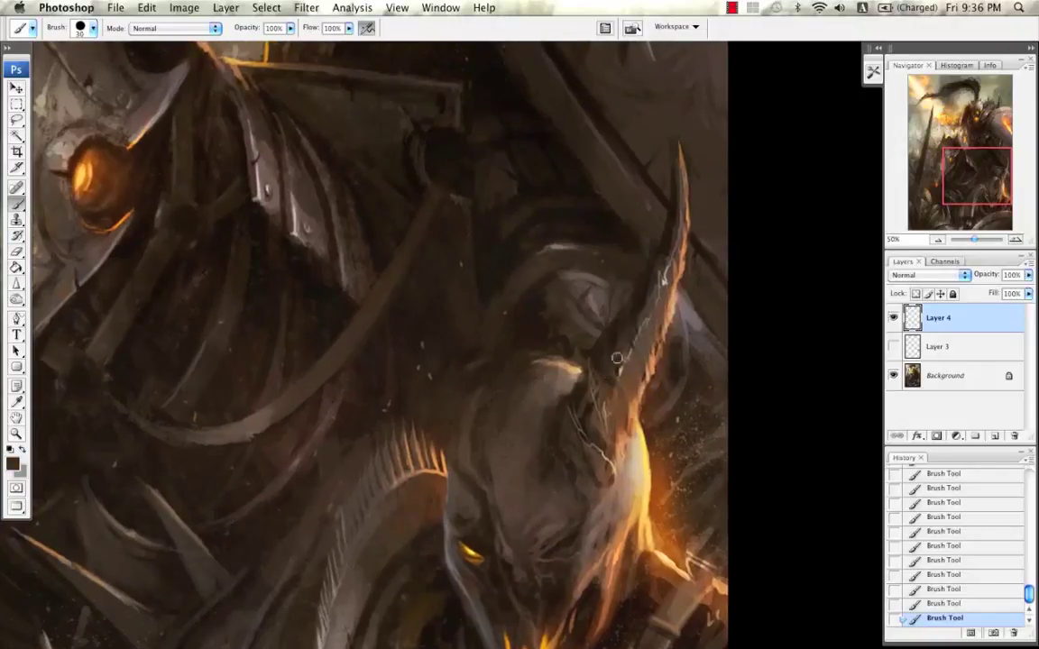
Step: Flip the canvas horizontally and paint dark curved ridge lines across the horn with a 9 px brush
key(F5)
drag(961, 181, 929, 184)
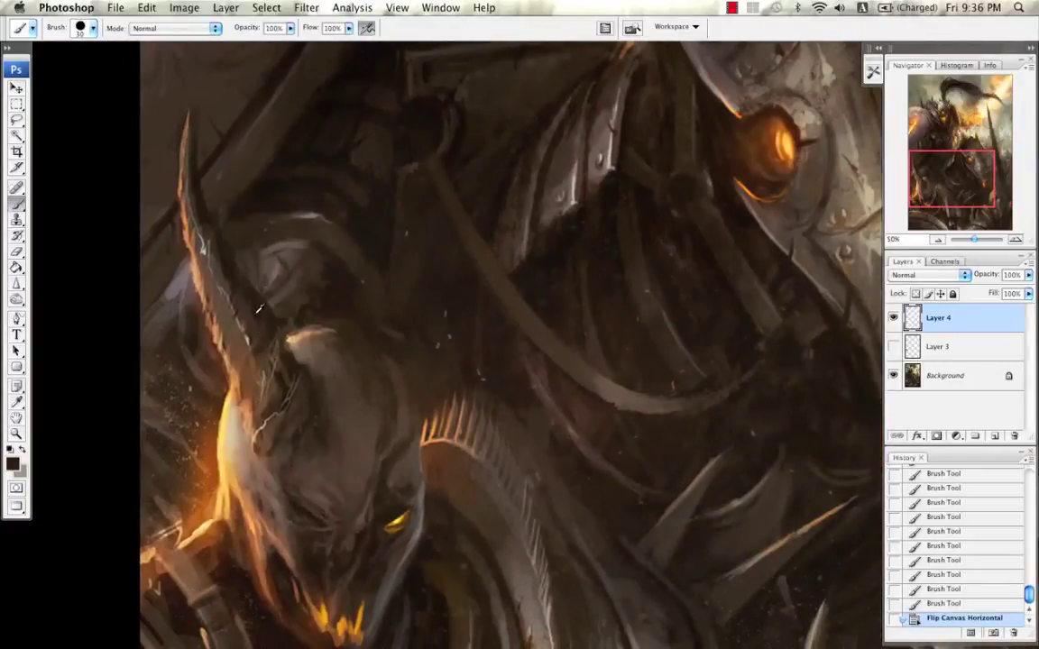
key(bracketleft)
key(bracketleft)
key(bracketleft)
drag(209, 304, 214, 314)
drag(211, 306, 217, 319)
drag(215, 312, 219, 322)
drag(203, 252, 210, 265)
drag(208, 261, 214, 283)
drag(209, 279, 211, 297)
drag(203, 289, 205, 298)
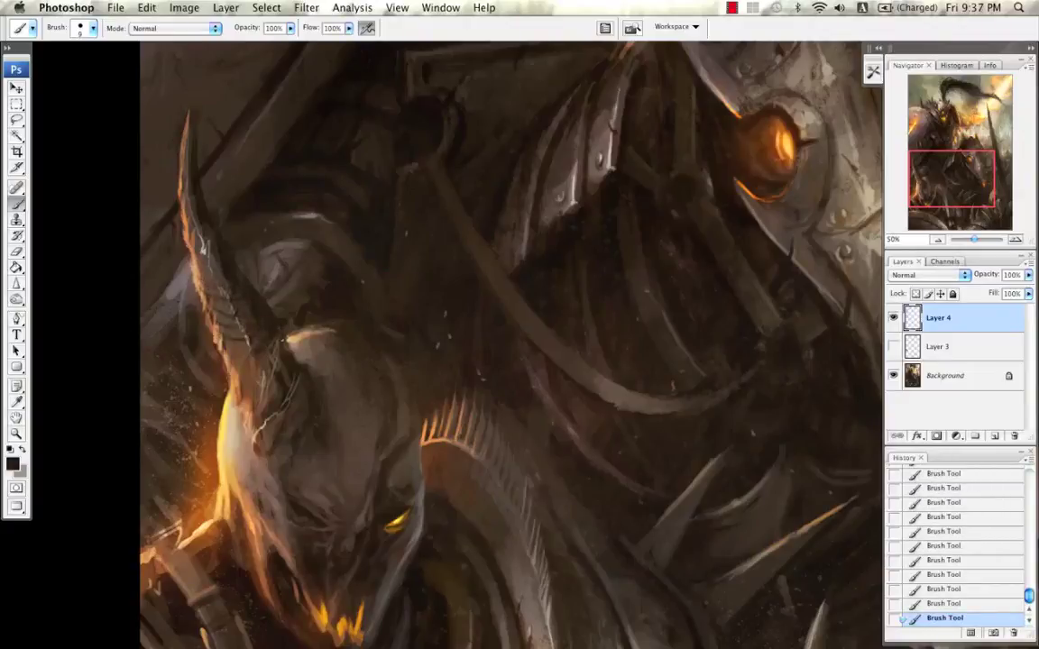
drag(206, 320, 255, 310)
mouse_move(227, 352)
mouse_down()
mouse_move(256, 350)
mouse_move(215, 339)
mouse_move(234, 351)
mouse_up()
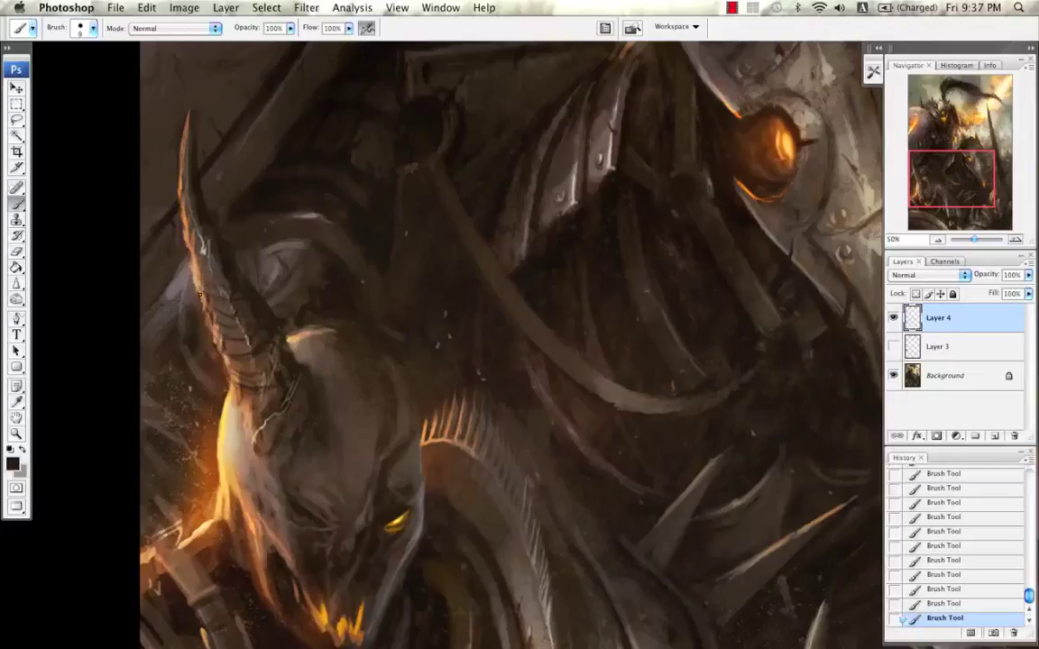
Step: Paint light highlights along the horn's ridges with tan and orange tones sampled from its lit edge, using a brush of about 7 px
alt+click(182, 242)
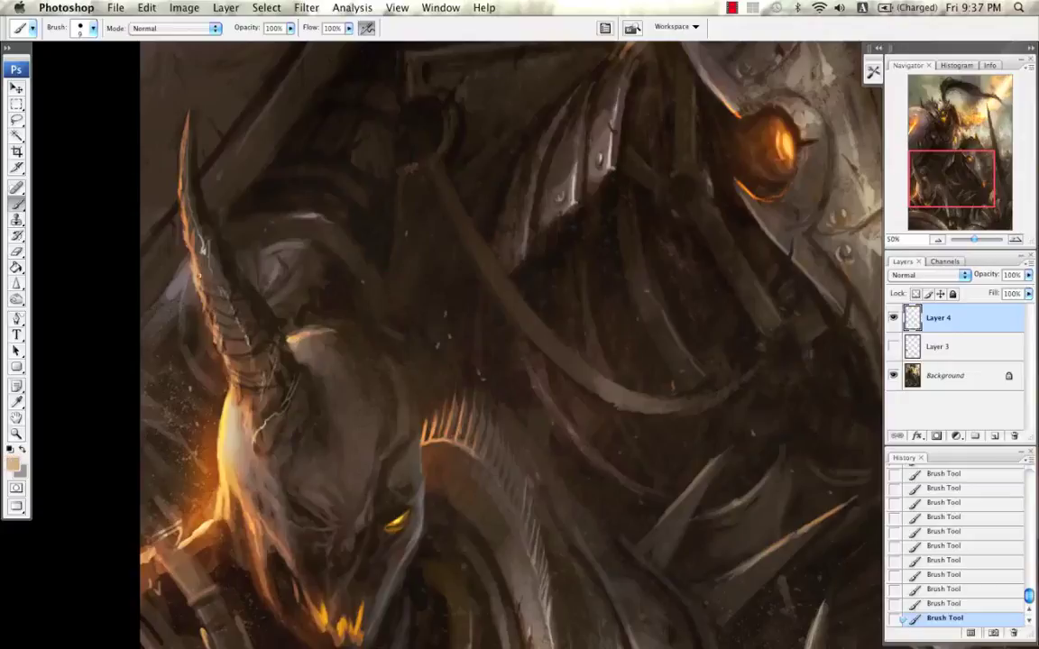
click(894, 319)
click(894, 319)
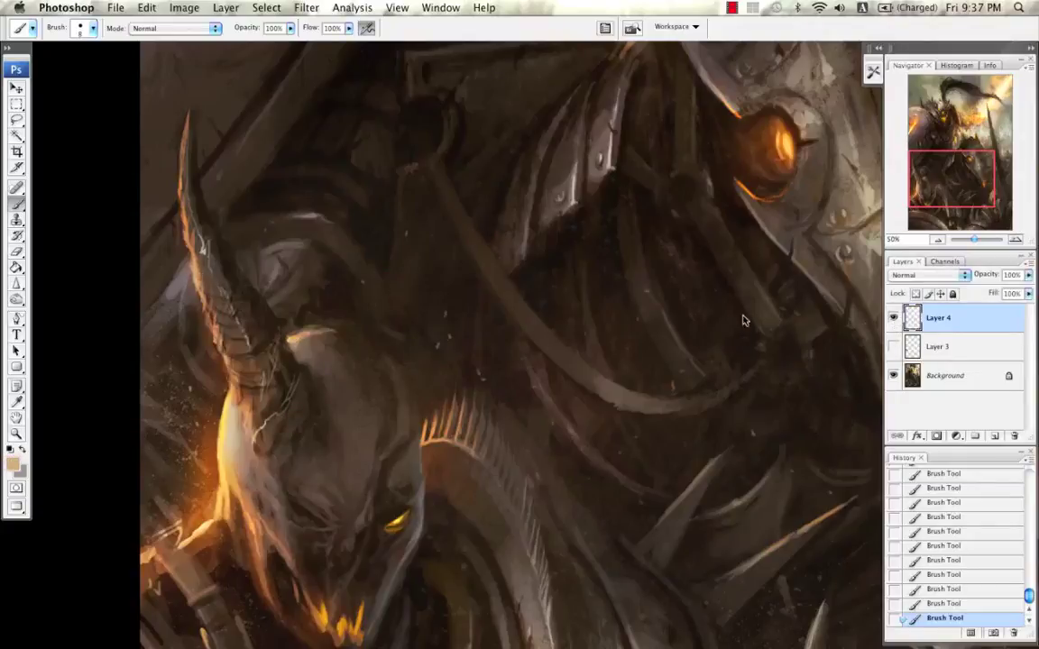
alt+click(199, 258)
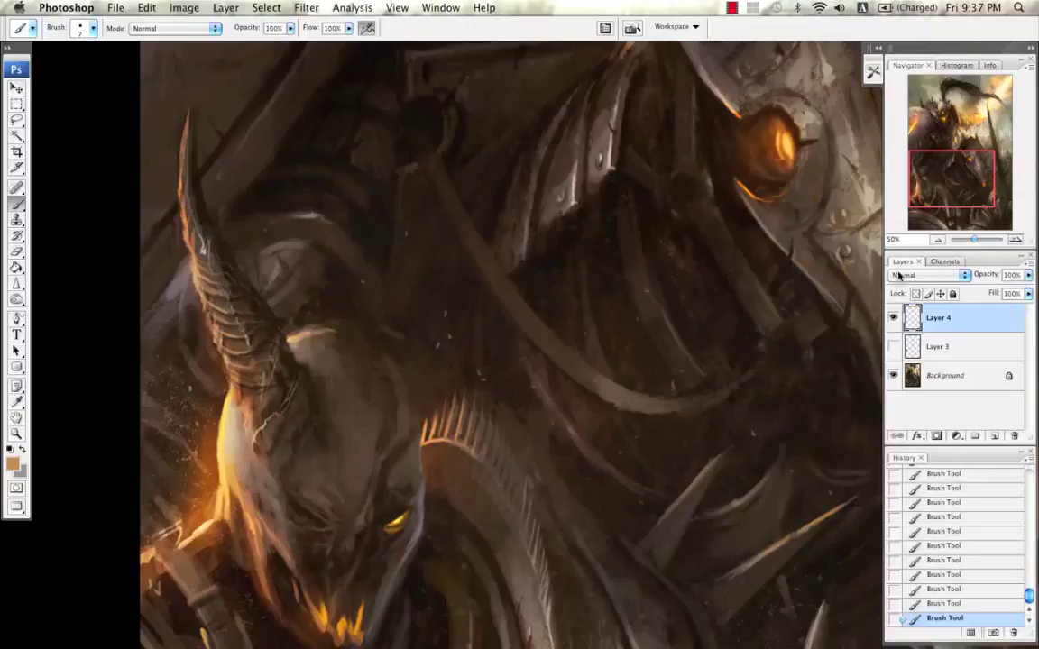
Step: Flip the canvas horizontally back to its original orientation and bring the whole illustration into view
click(936, 241)
click(936, 241)
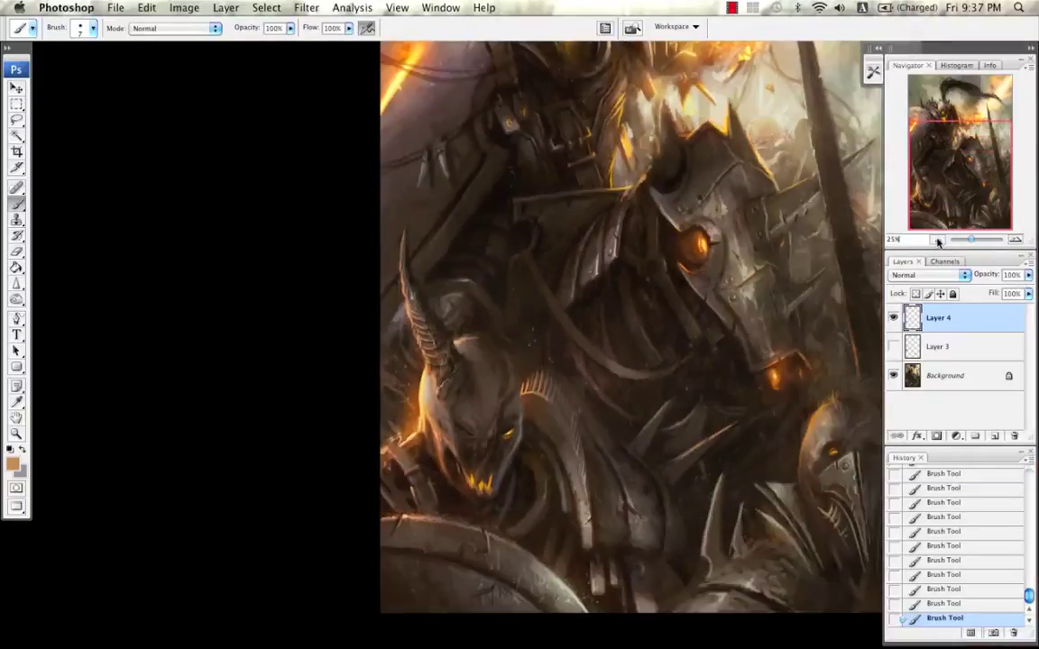
click(937, 241)
drag(819, 255, 720, 248)
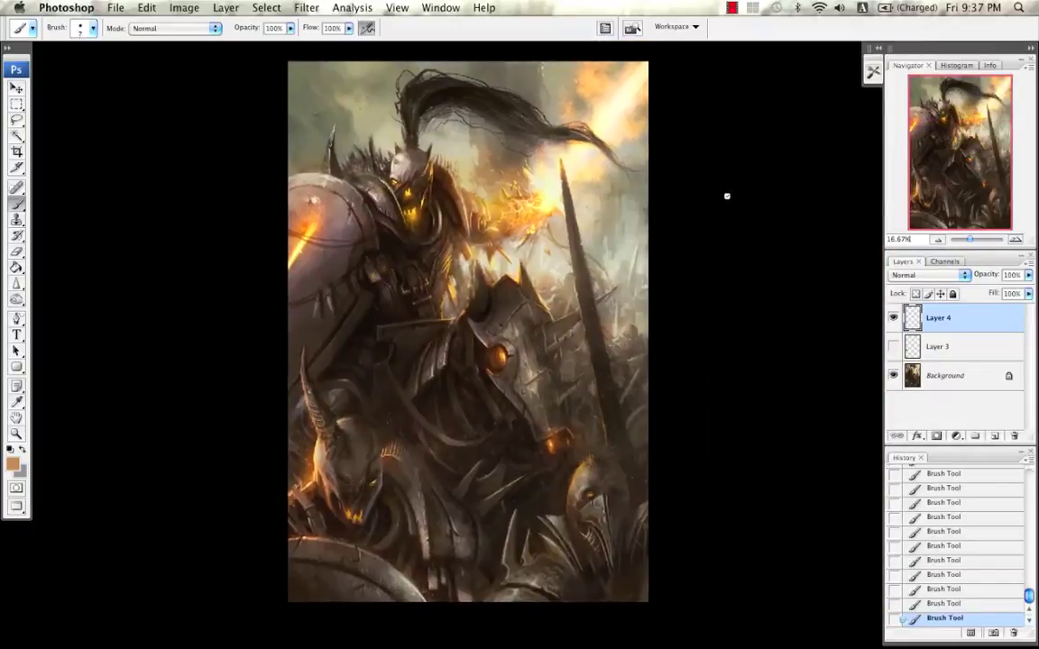
key(super+shift+h)
drag(784, 267, 772, 274)
Step: Compare the reworked horn on Layer 4 with the original horn and the Layer 3 version by switching layer visibility
click(893, 319)
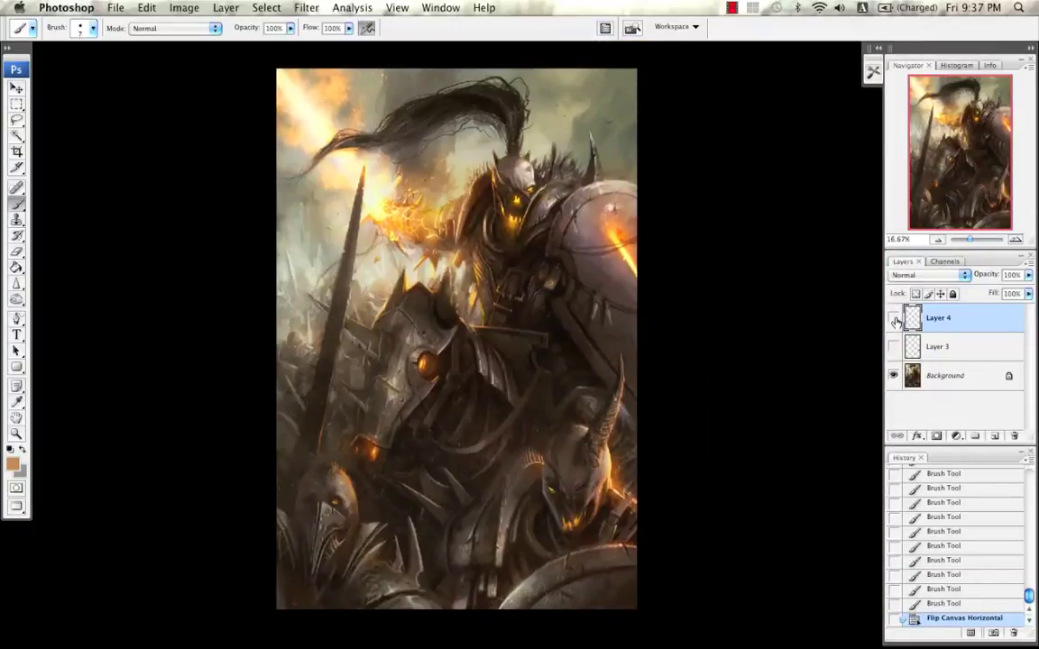
click(895, 321)
click(897, 322)
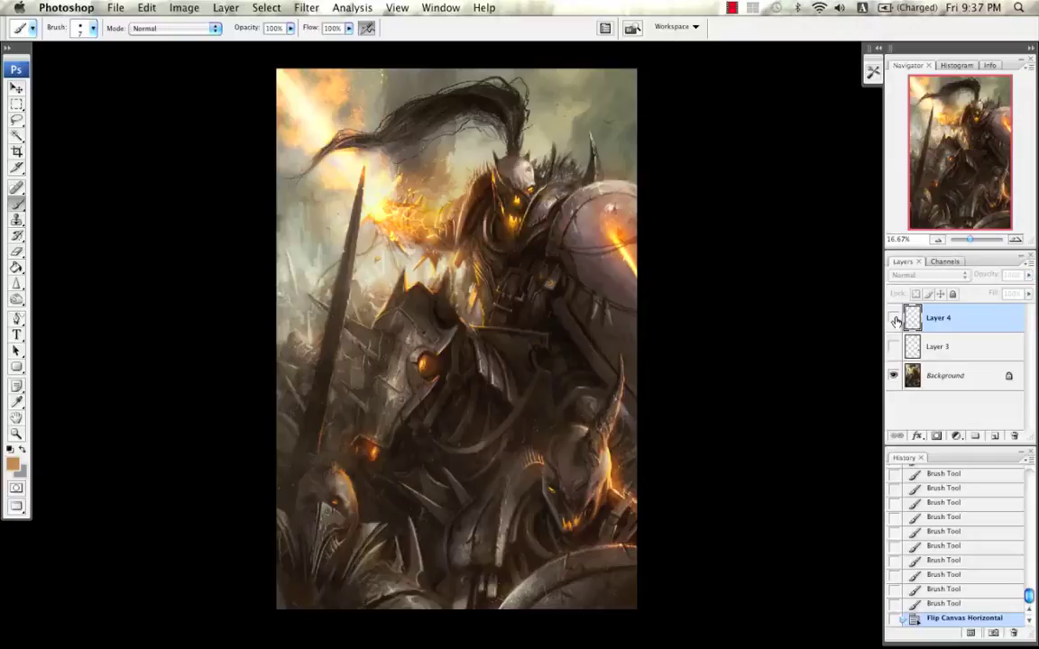
click(896, 321)
key(super+equal)
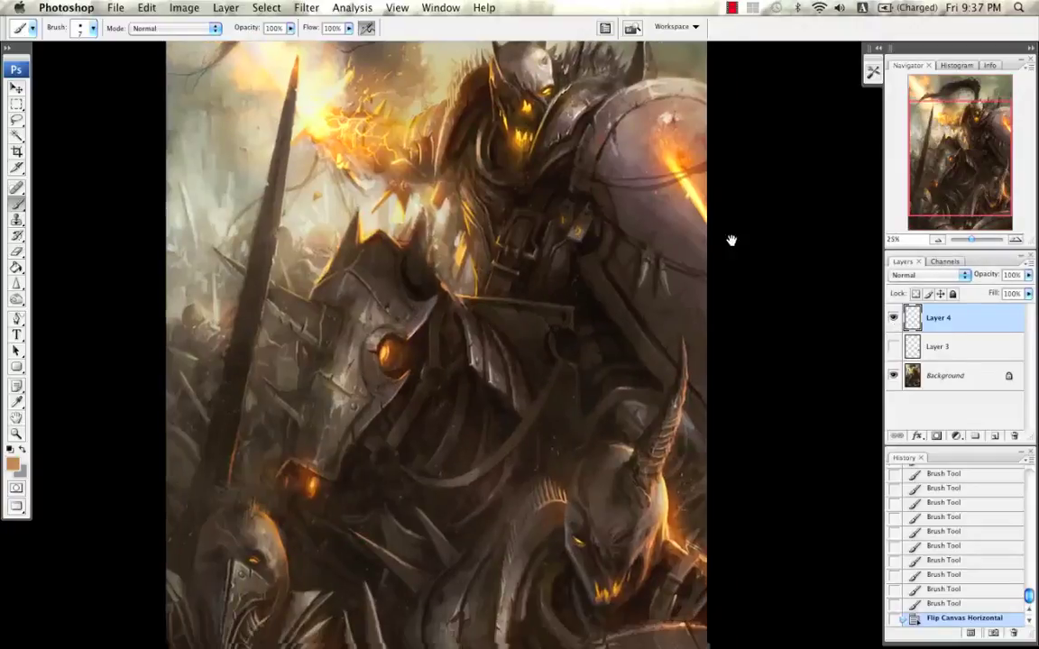
drag(731, 240, 723, 223)
drag(746, 309, 763, 295)
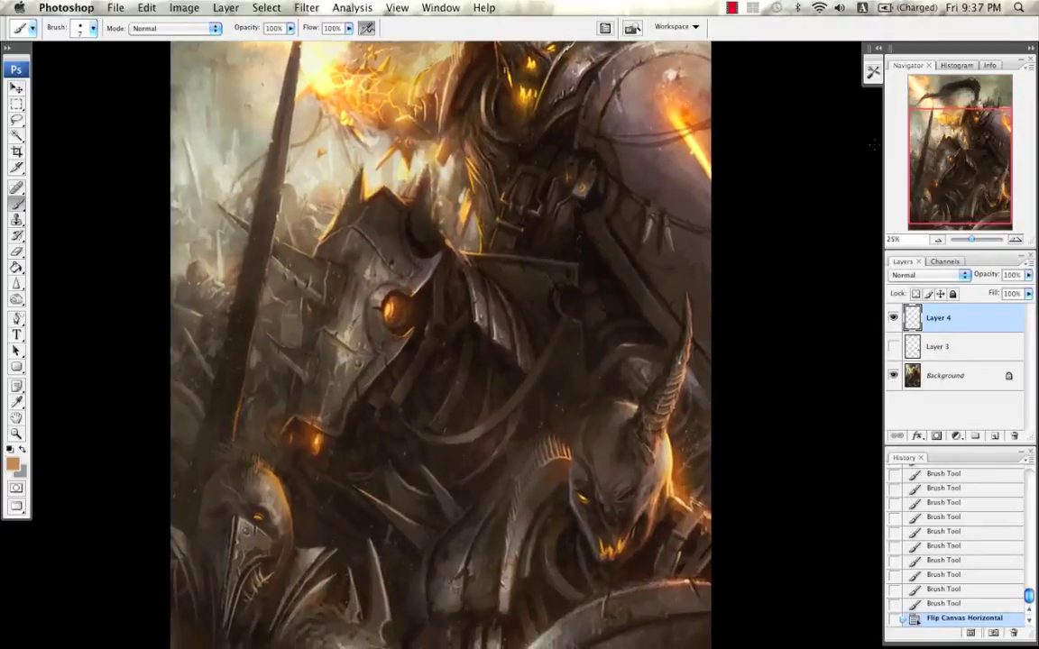
click(894, 318)
click(893, 347)
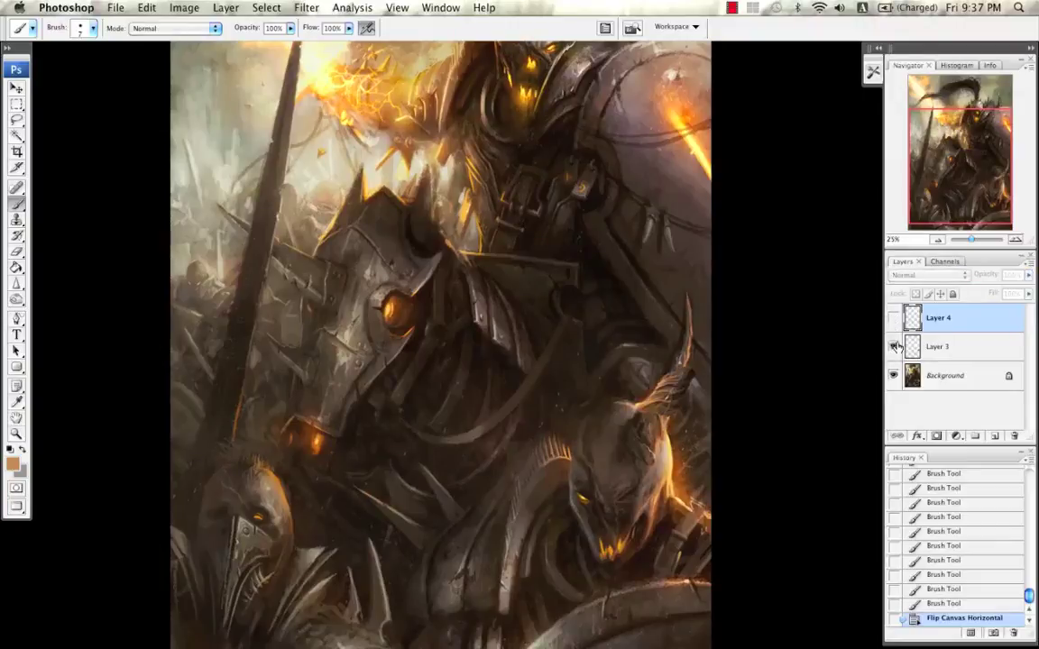
click(894, 347)
click(894, 318)
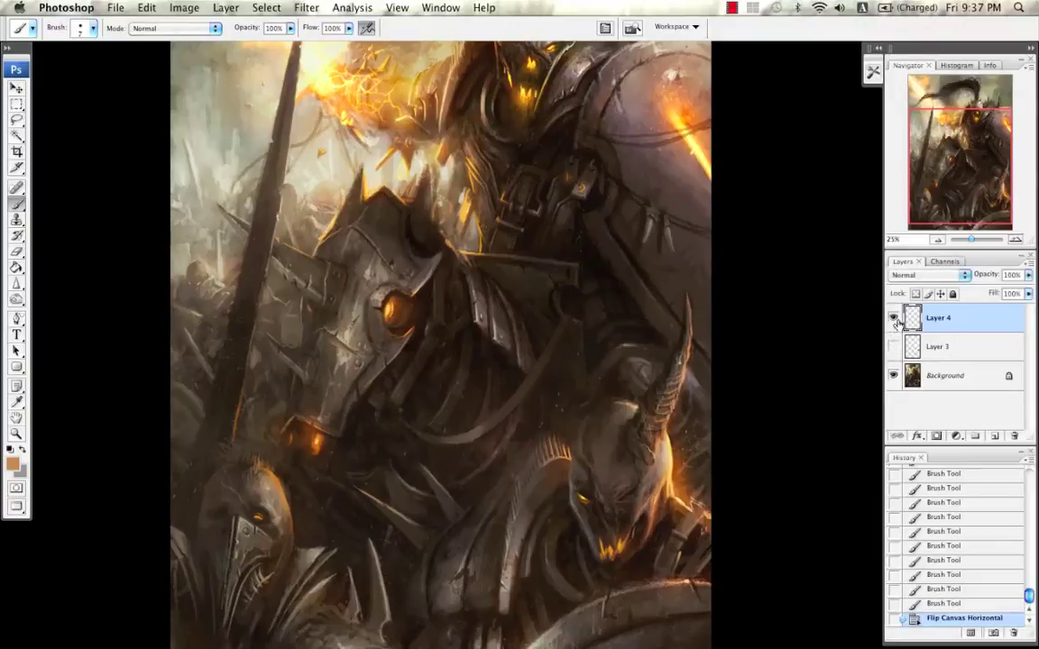
click(896, 322)
click(896, 322)
click(896, 322)
click(895, 320)
click(896, 322)
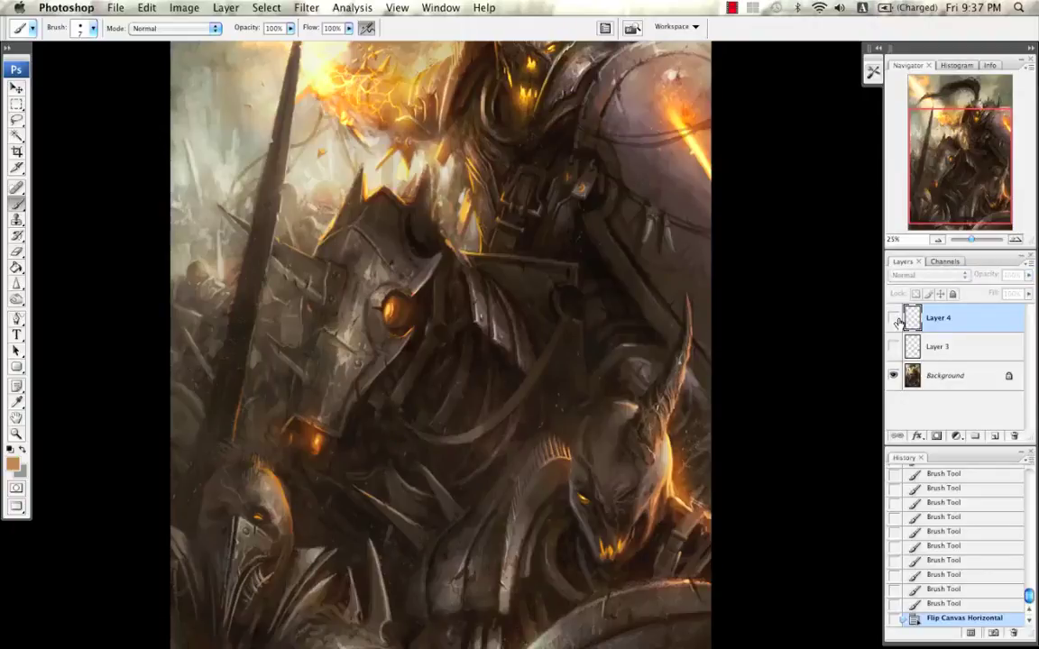
click(896, 322)
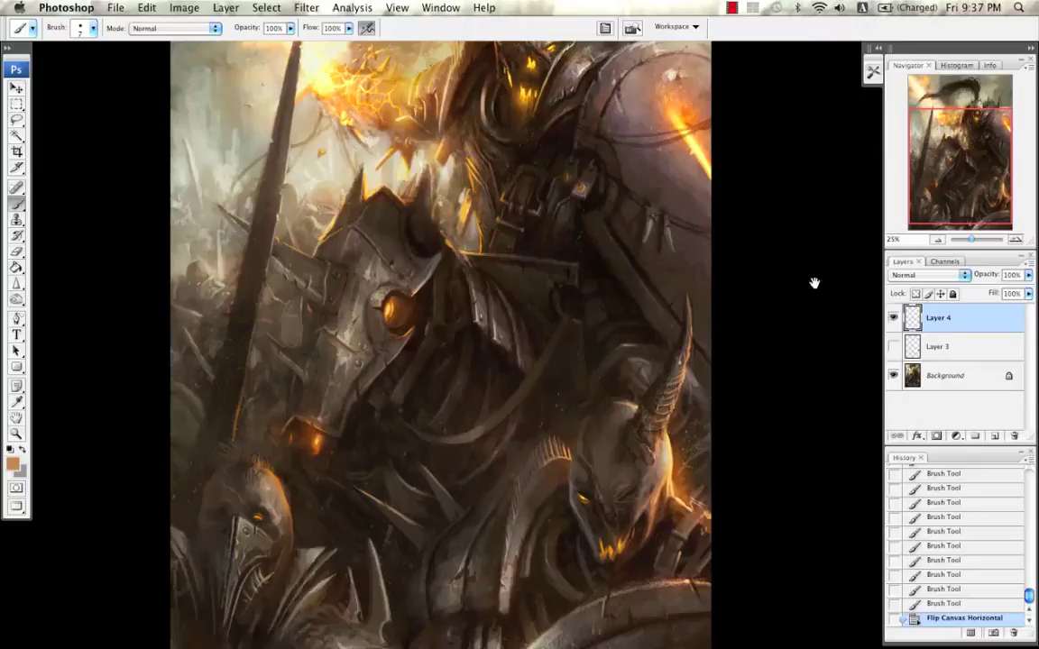
Step: Paint thin orange highlights on the upper part of the horn and along its lit edge with a 7 px brush
drag(814, 283, 651, 251)
key(super+plus)
key(super+plus)
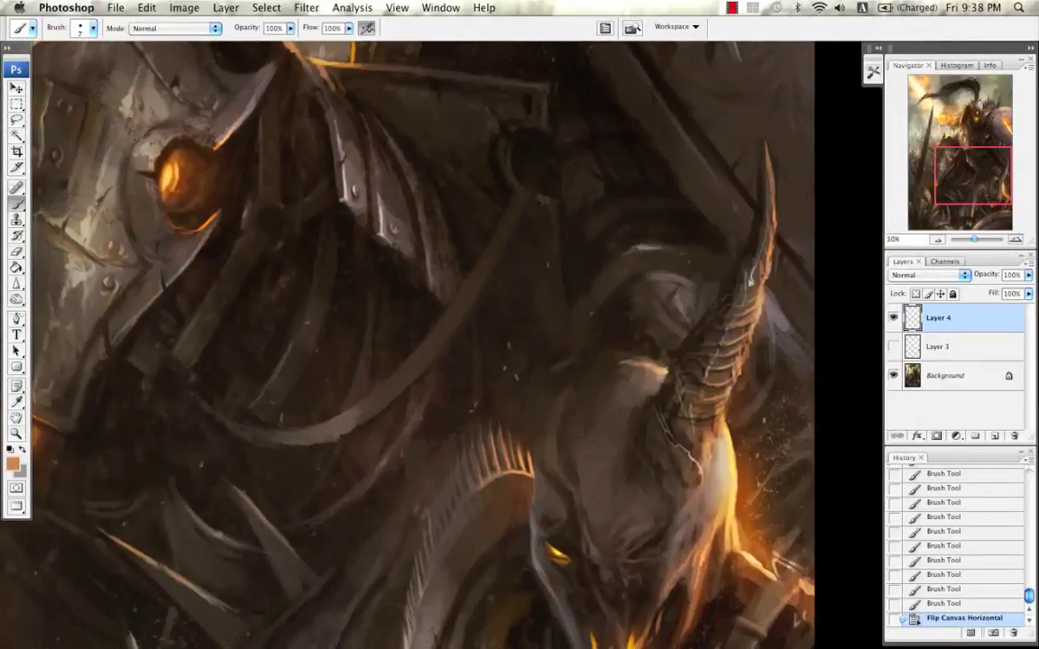
drag(751, 283, 766, 250)
drag(763, 252, 766, 238)
drag(766, 243, 767, 233)
drag(773, 311, 772, 291)
Step: Refine the ridges in the middle of the horn with small strokes in colours sampled from the painting
alt+click(650, 418)
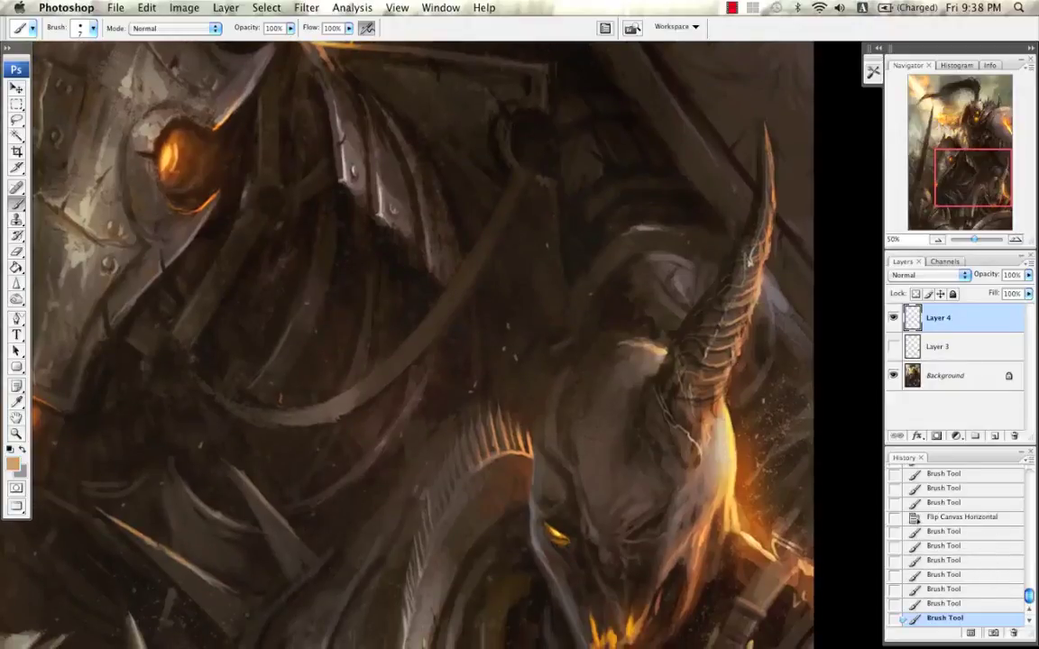
mouse_move(659, 276)
mouse_down()
mouse_move(726, 310)
mouse_move(720, 323)
mouse_up()
drag(721, 321, 717, 335)
alt+click(718, 330)
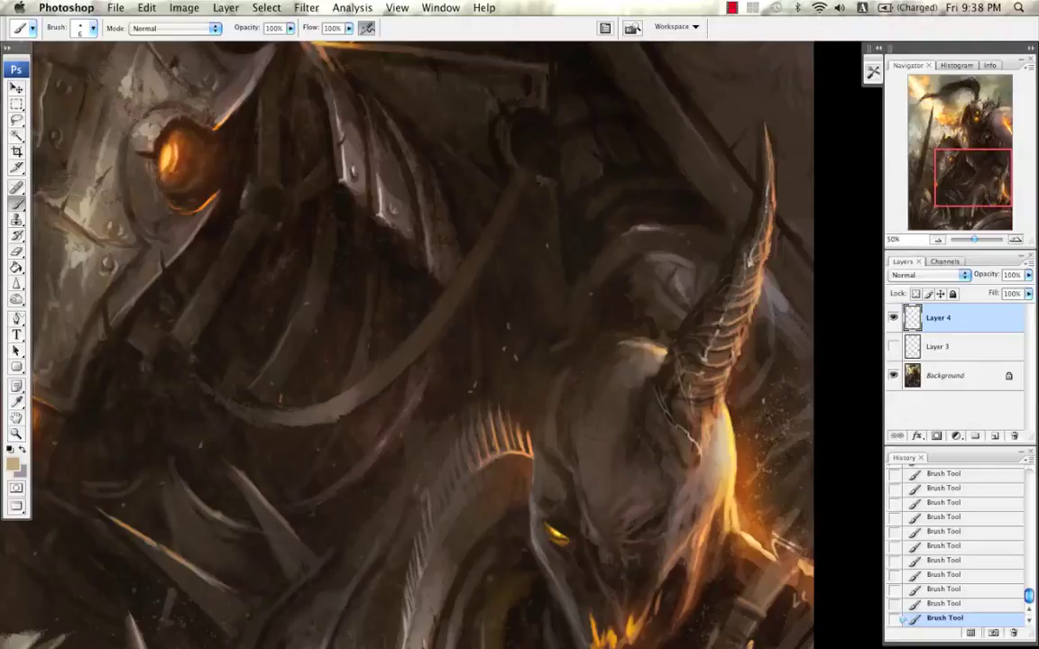
click(938, 240)
click(937, 240)
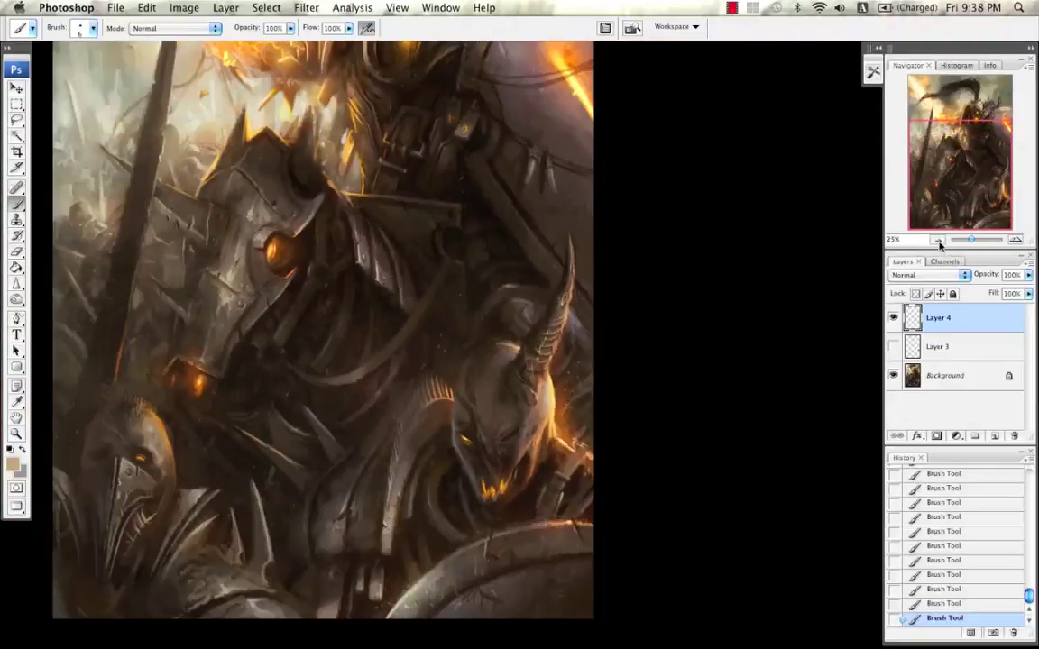
Step: Save the illustration as a new version named battle_15.psd
click(938, 239)
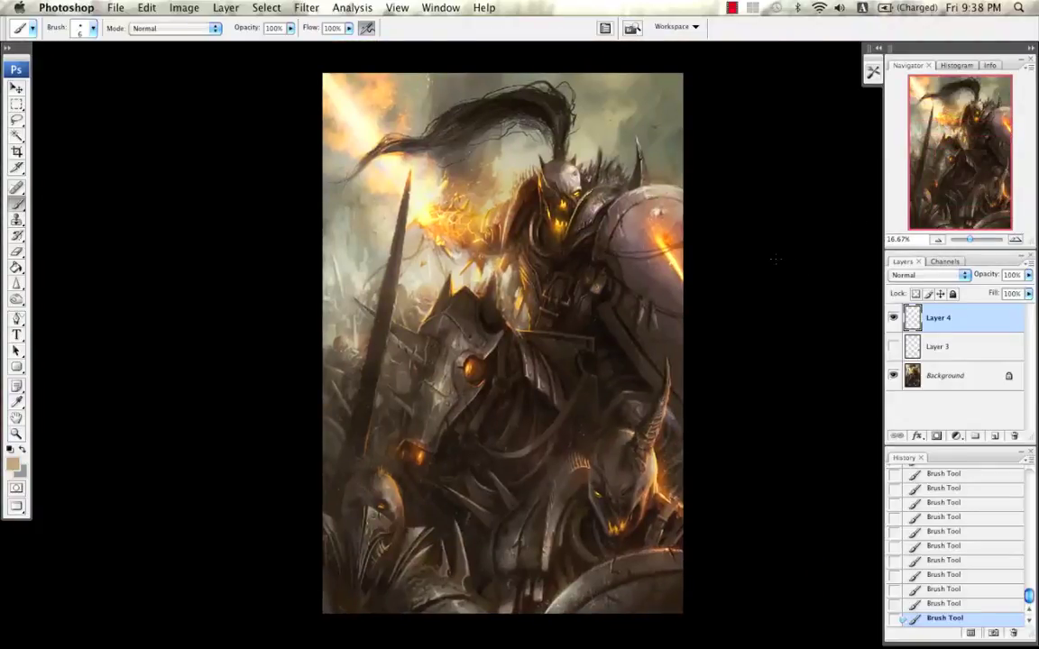
key(super+shift+s)
key(Right)
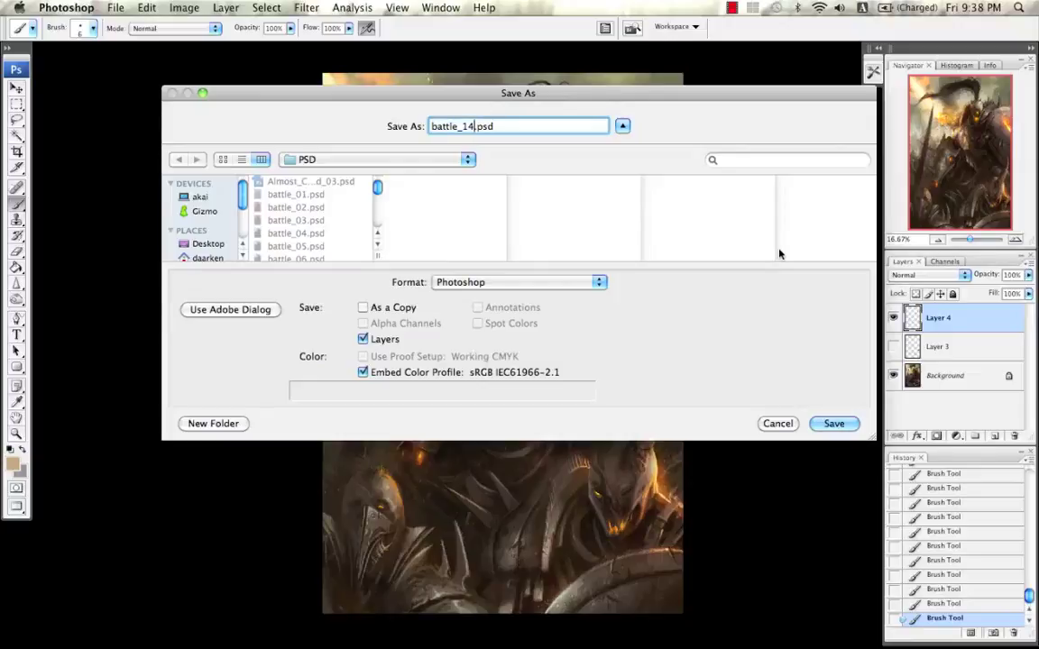
key(BackSpace)
text(5)
key(Return)
key(Return)
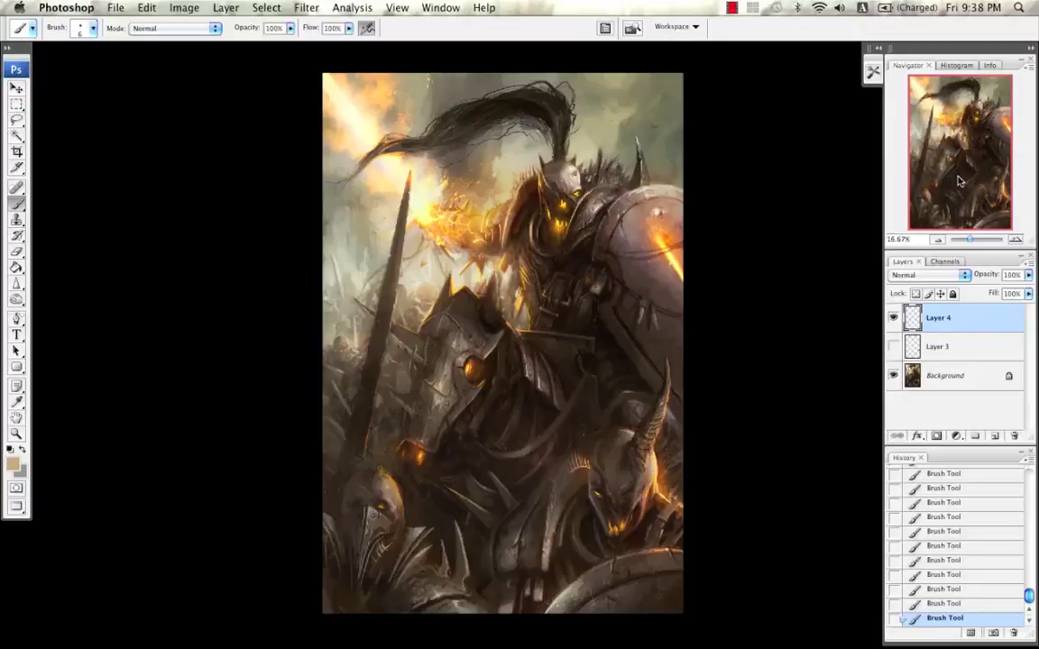
Step: Add a new layer above Layer 4 and sample a pale olive green from the sky as the painting colour
click(992, 437)
drag(674, 312, 672, 277)
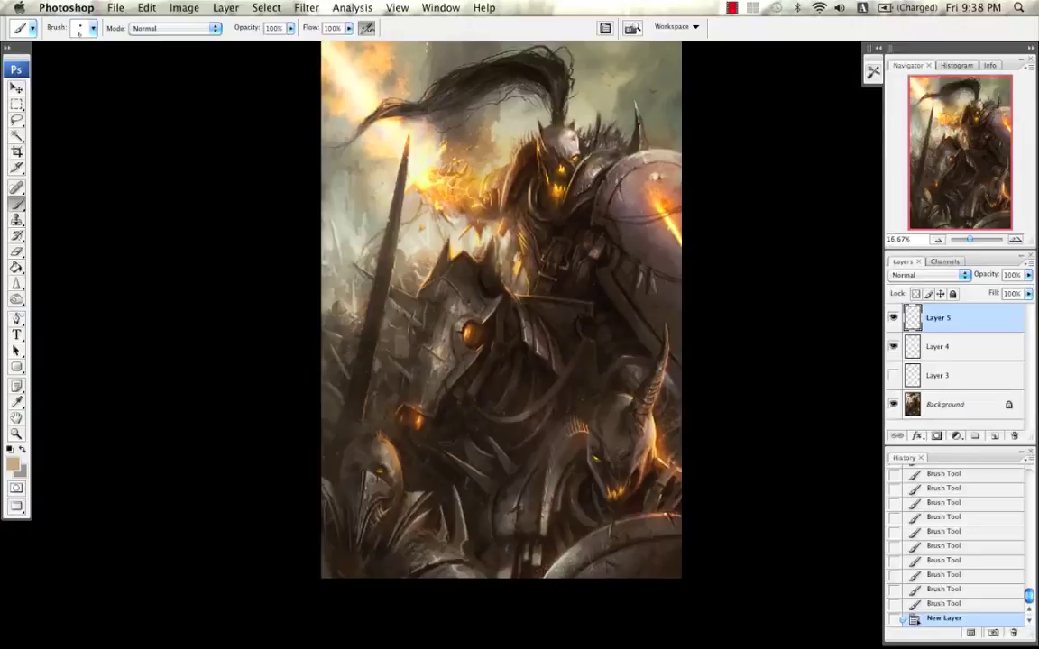
drag(646, 213, 615, 189)
alt+click(648, 118)
alt+click(640, 89)
Step: Handwrite the artist's signature in pale green on the shield near the lower-right corner with a 7 px brush
click(1015, 240)
click(1015, 240)
click(1015, 240)
click(1015, 240)
drag(678, 334, 541, 72)
drag(748, 451, 525, 108)
scroll(567, 280, down, 5)
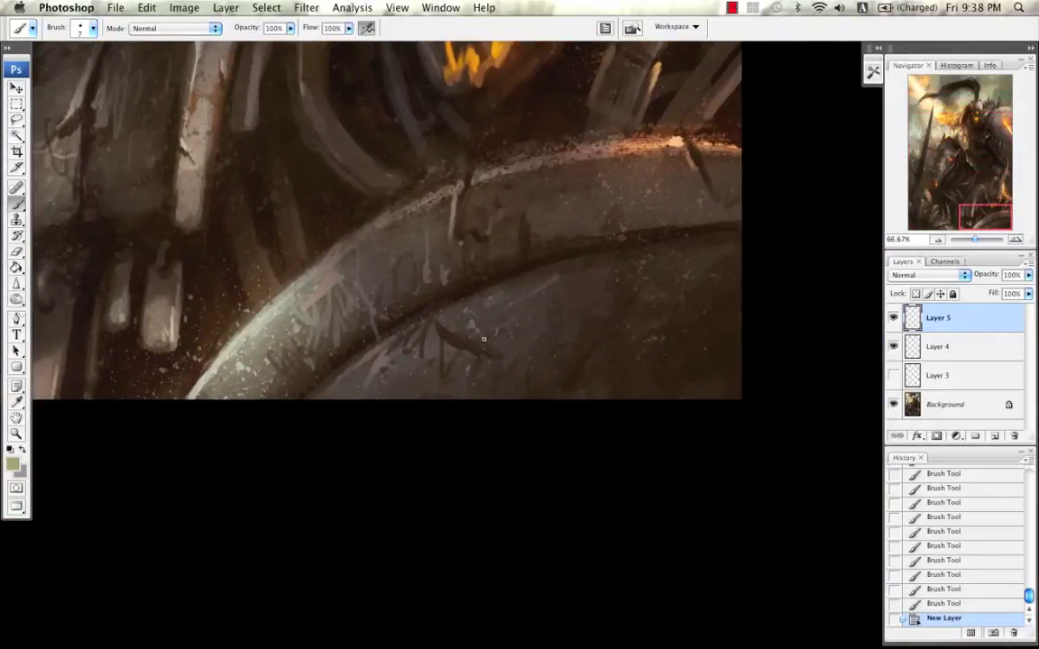
mouse_move(475, 328)
mouse_down()
mouse_move(484, 350)
mouse_move(511, 350)
mouse_up()
mouse_move(512, 343)
mouse_down()
mouse_move(524, 348)
mouse_move(505, 354)
mouse_move(519, 334)
mouse_move(499, 350)
mouse_move(519, 347)
mouse_up()
key(alt+super+z)
key(alt+super+z)
key(alt+super+z)
key(alt+super+z)
drag(524, 333, 529, 346)
mouse_move(539, 330)
mouse_down()
mouse_move(534, 346)
mouse_move(545, 345)
mouse_up()
drag(550, 328, 580, 344)
mouse_move(584, 333)
mouse_down()
mouse_move(591, 343)
mouse_move(593, 327)
mouse_up()
drag(583, 337, 612, 325)
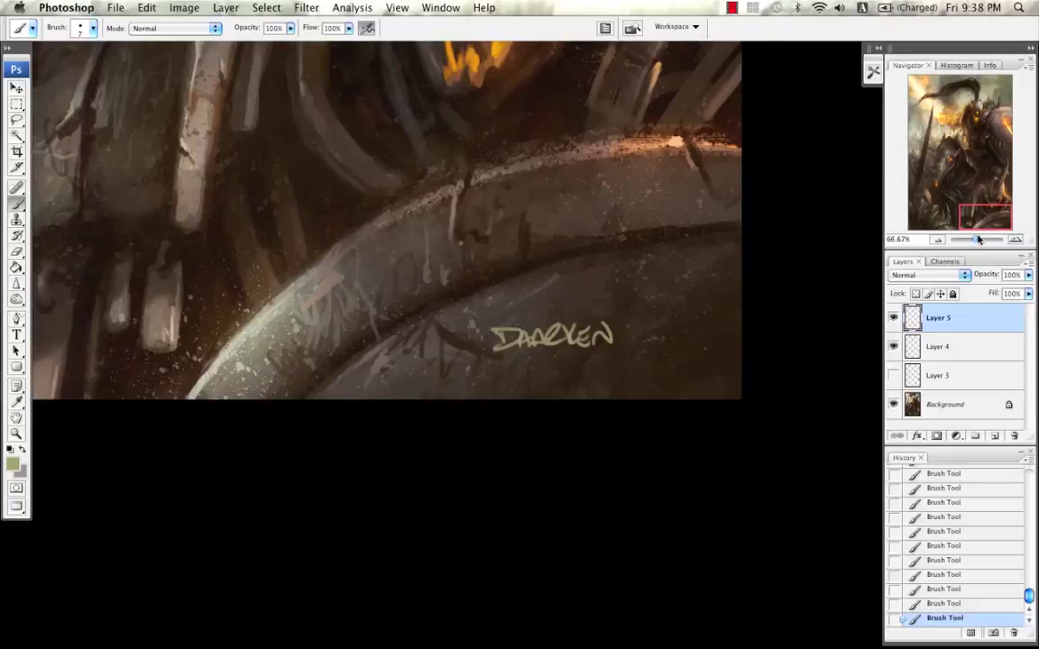
Step: Lower the opacity of the signature layer to 40%
click(938, 239)
click(937, 239)
click(938, 238)
click(938, 239)
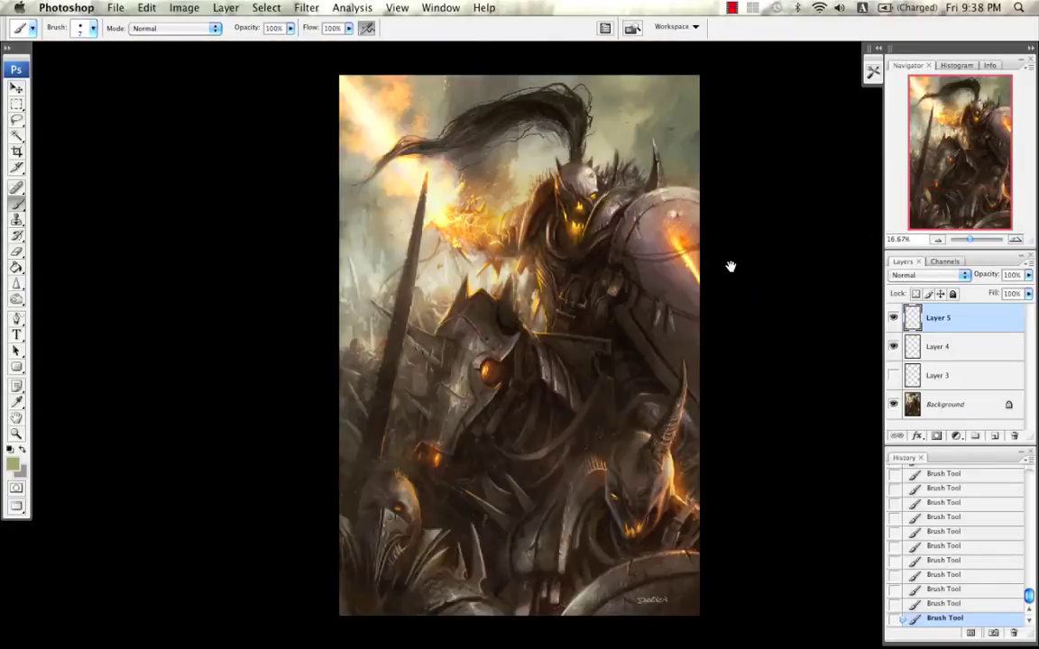
drag(730, 266, 697, 256)
click(15, 87)
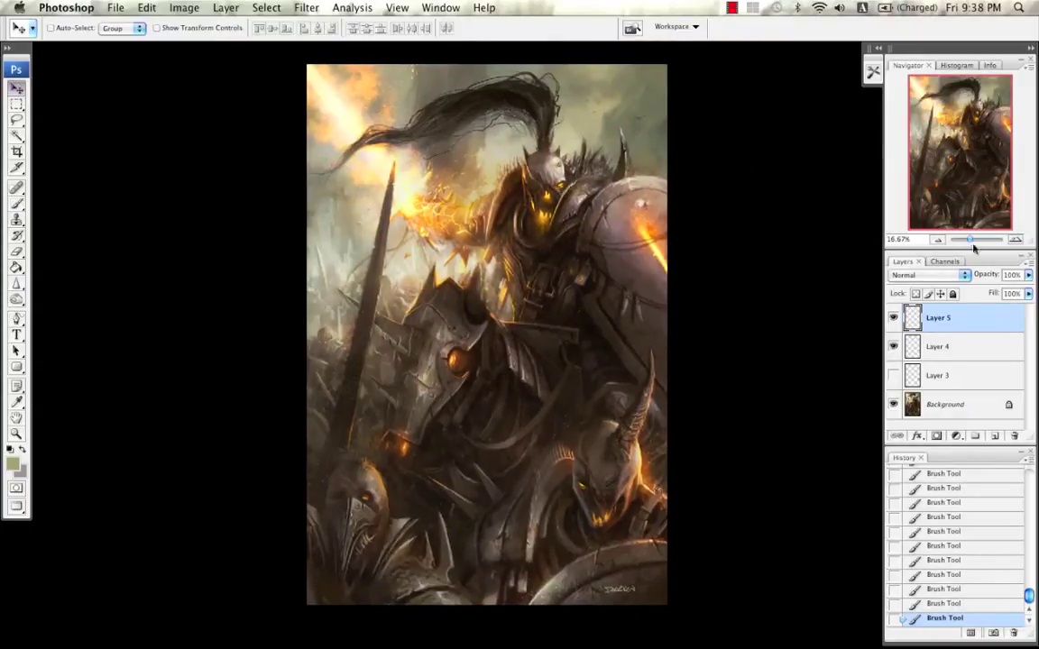
drag(1028, 274, 982, 293)
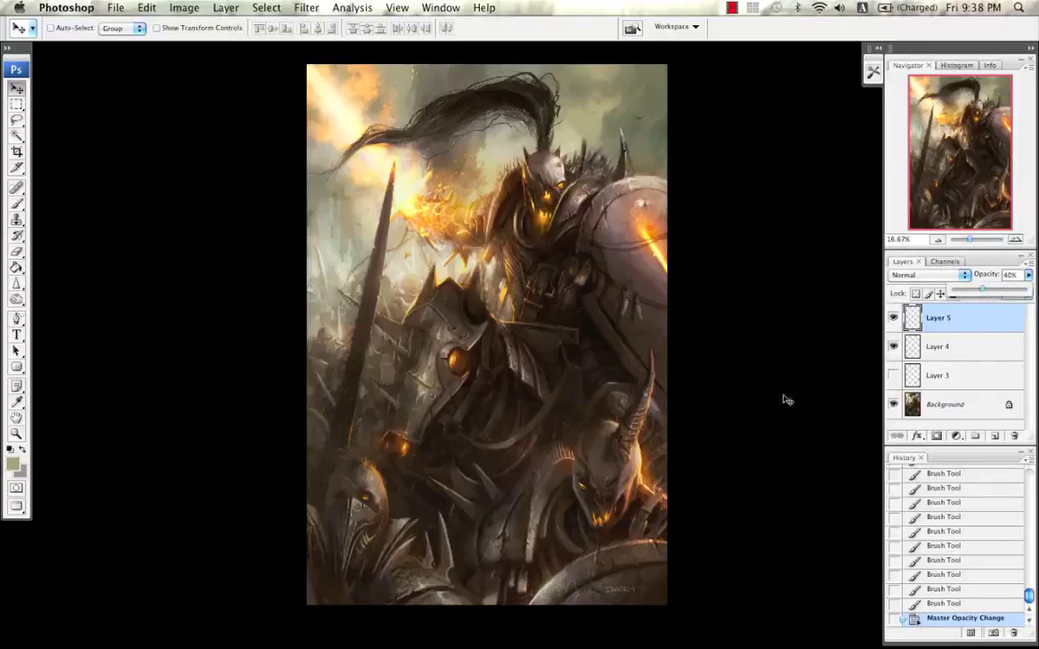
Step: Move the signature into the illustration's lower-right corner and enlarge it slightly with Free Transform
click(721, 475)
drag(725, 474, 726, 477)
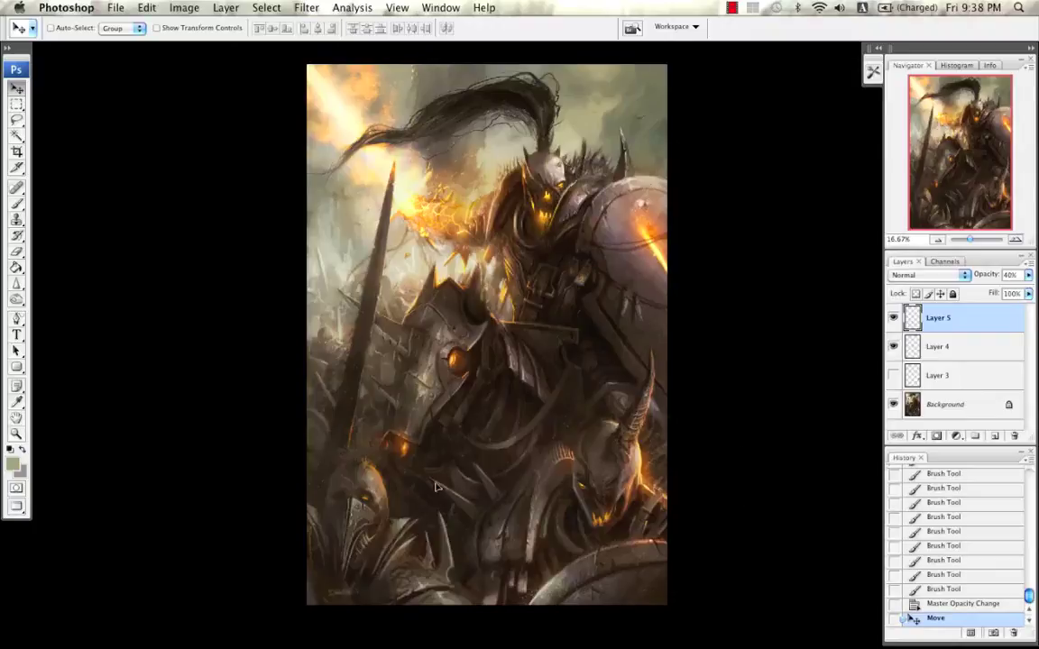
drag(706, 483, 735, 485)
key(super+t)
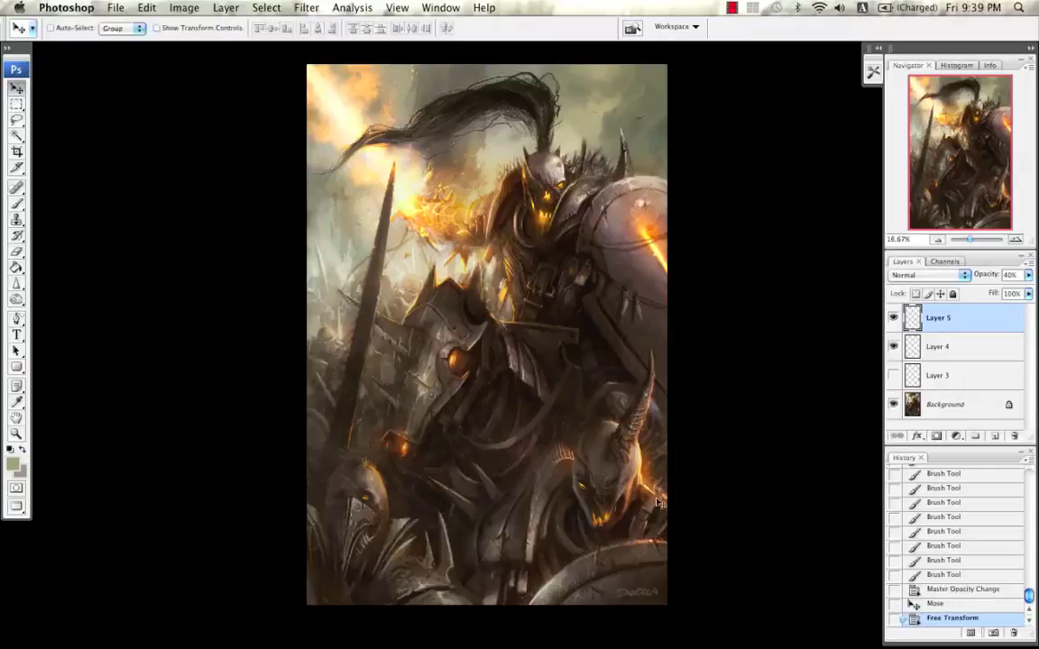
key(Return)
Step: Fine-tune the opacity of the signature layer to 31%
click(1029, 276)
drag(982, 290, 975, 293)
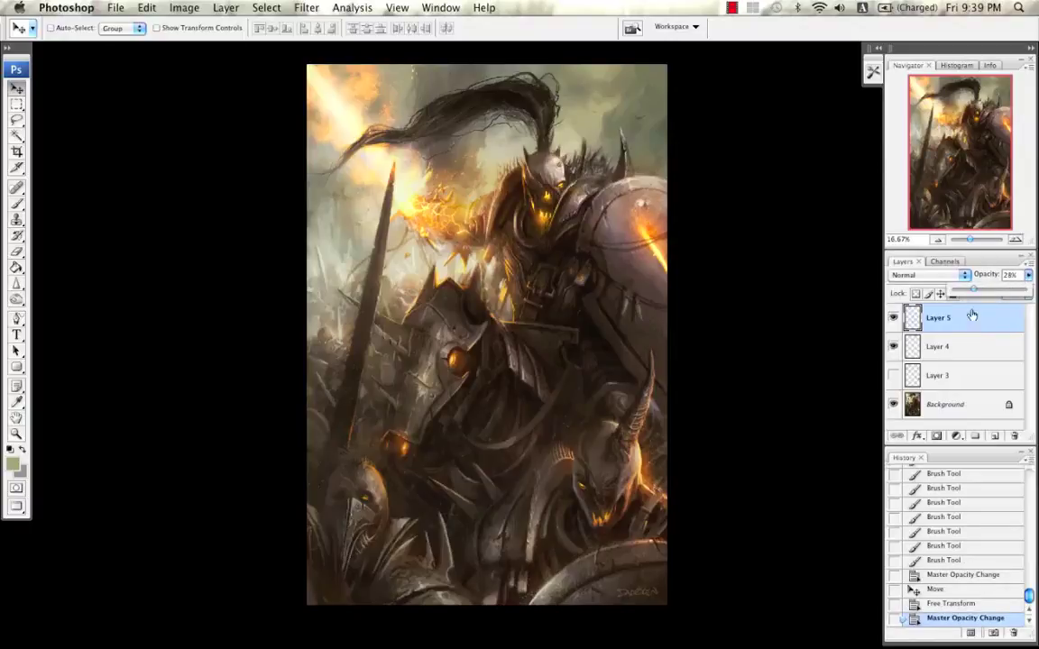
drag(965, 293, 970, 295)
drag(976, 293, 957, 294)
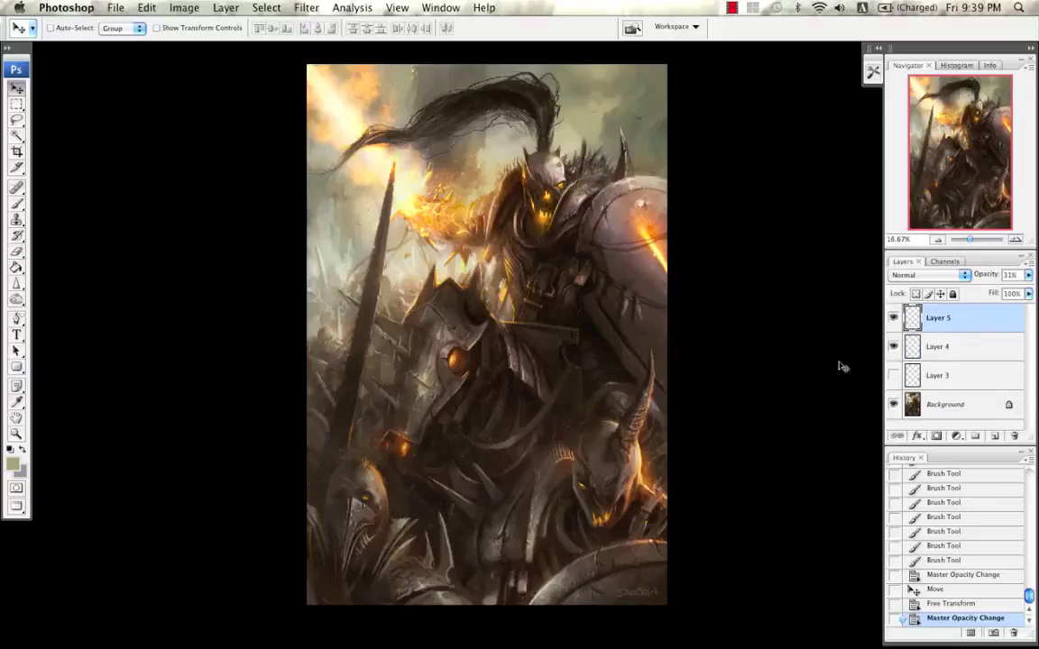
Step: Paint the shading beside the armoured horse's eye socket on the Background layer with colours sampled from the mask
key(b)
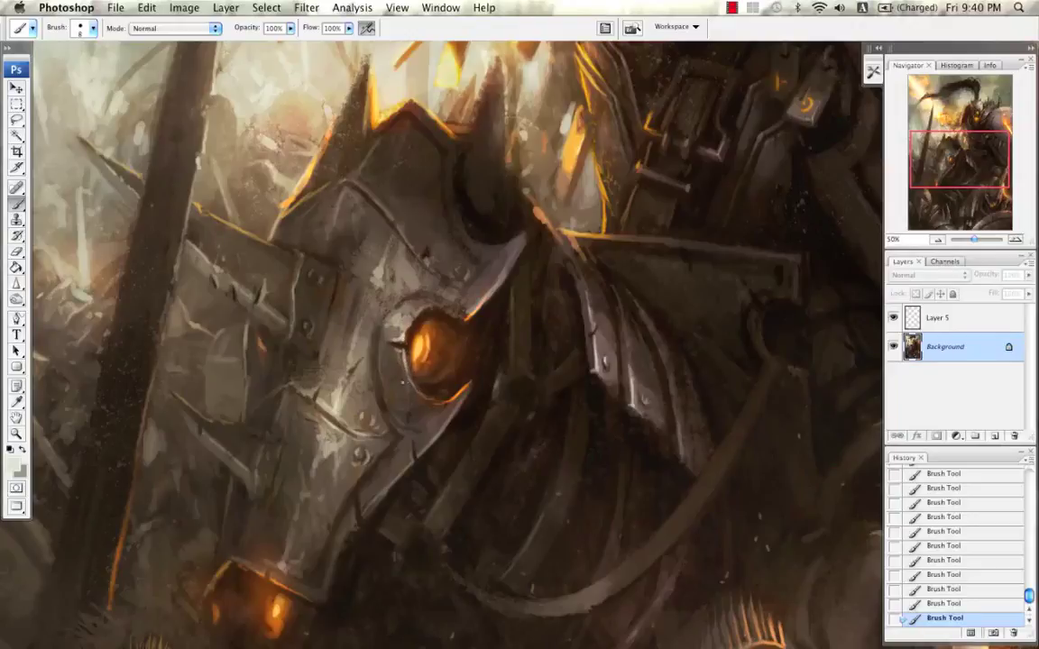
alt+click(486, 231)
key(bracketright)
key(bracketright)
key(bracketright)
key(bracketright)
key(bracketright)
key(bracketleft)
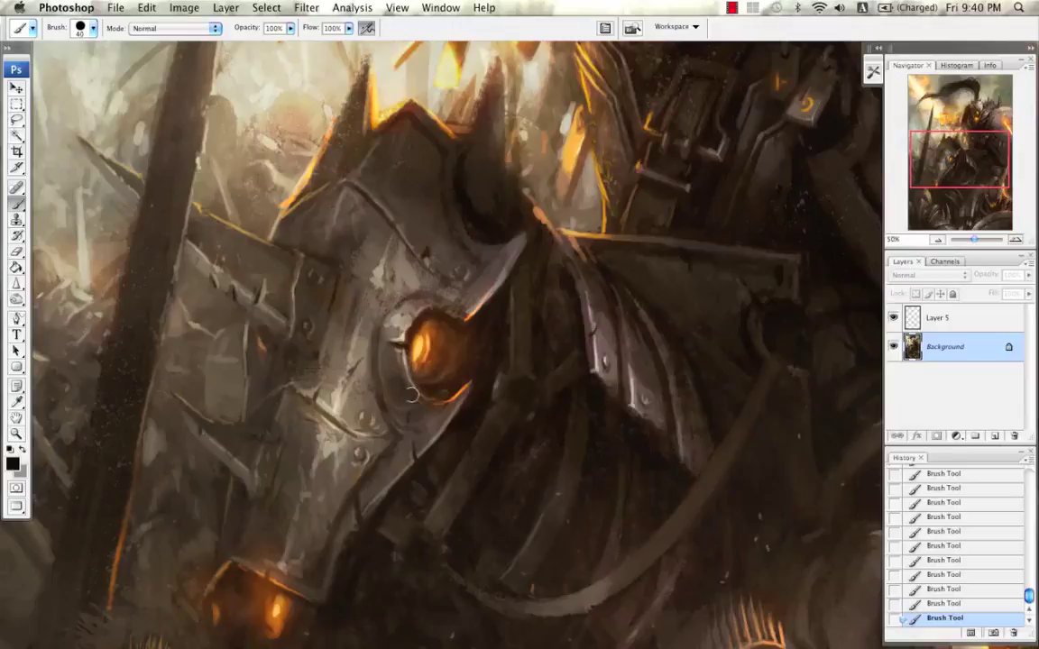
alt+click(392, 384)
alt+click(369, 393)
key(bracketleft)
drag(377, 392, 386, 412)
Step: Refine the armour below the horse's eye with sampled greys and a 15 px brush
alt+click(378, 382)
alt+click(371, 382)
alt+click(402, 431)
key(bracketleft)
alt+click(384, 425)
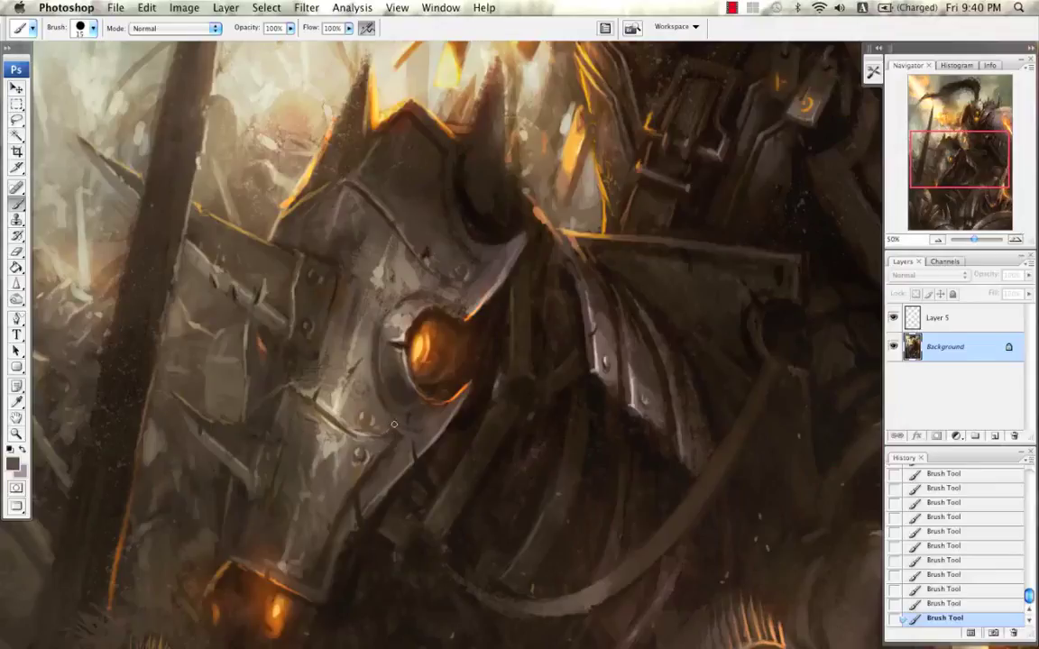
Step: Define the rim around the horse's eye socket with small light and dark strokes from an 8 px brush
alt+click(398, 434)
alt+click(401, 315)
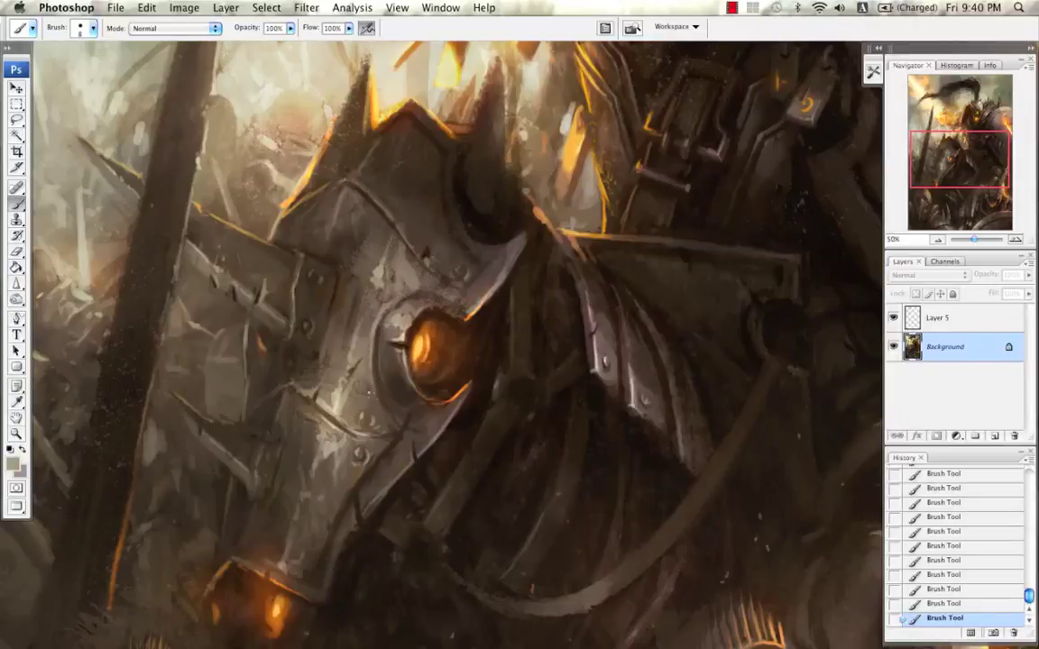
alt+click(427, 314)
drag(460, 295, 471, 322)
alt+click(412, 251)
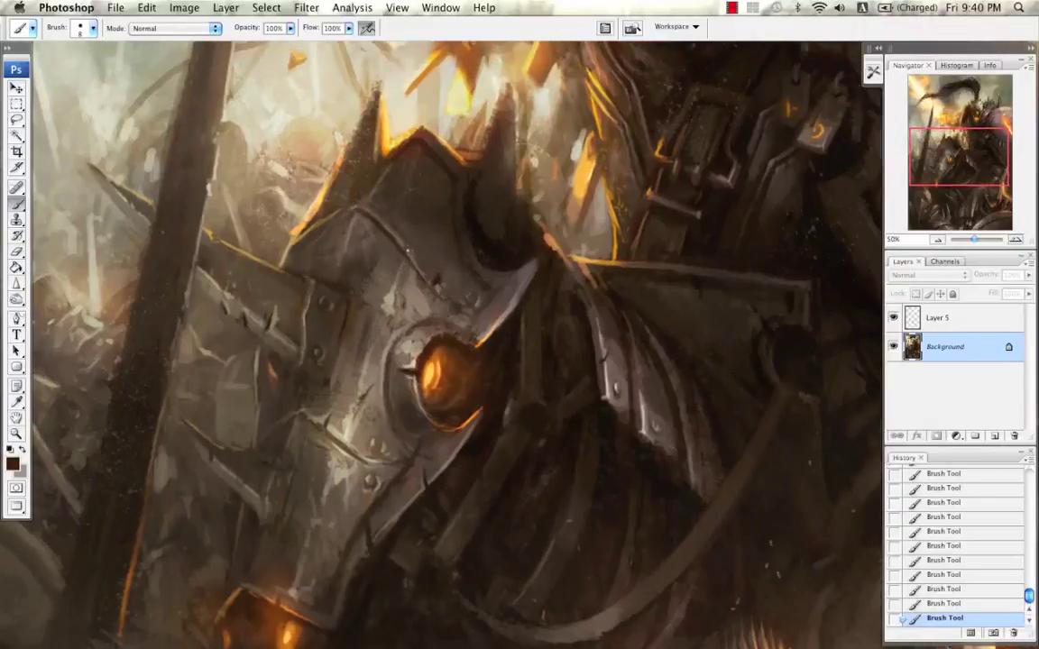
Step: Compare the mask with and without the last four brush strokes by undoing and redoing them
key(super+alt+z)
key(super+alt+z)
key(super+alt+z)
key(super+alt+z)
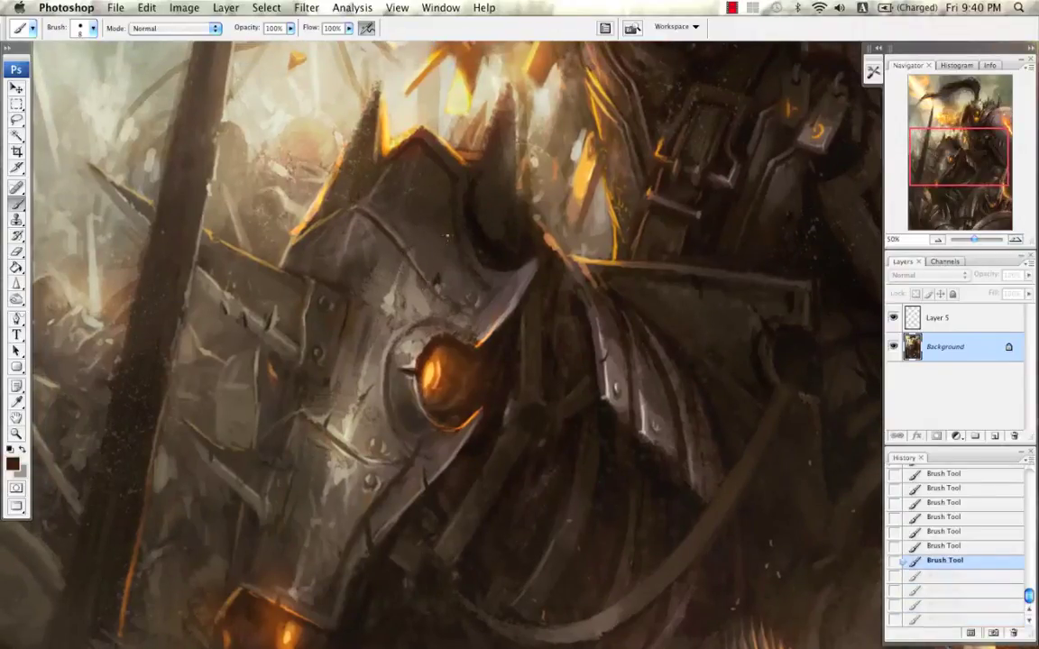
key(super+shift+z)
key(super+shift+z)
key(super+shift+z)
key(super+shift+z)
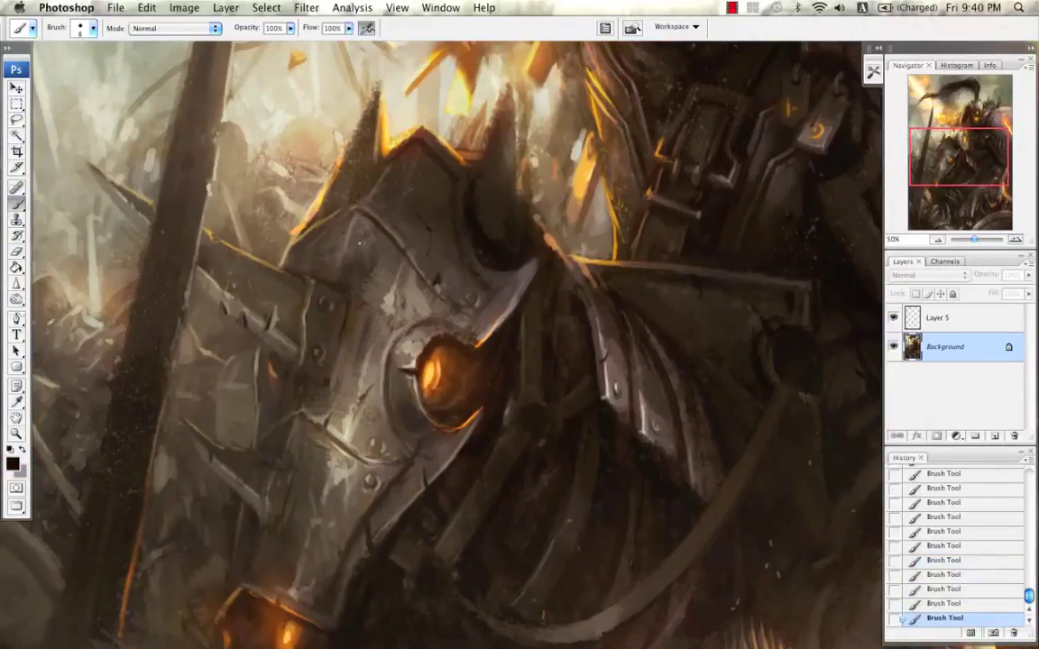
Step: Add highlights and dark nicks along the ridge of the horse's forehead plate with a 9 px brush
alt+click(361, 268)
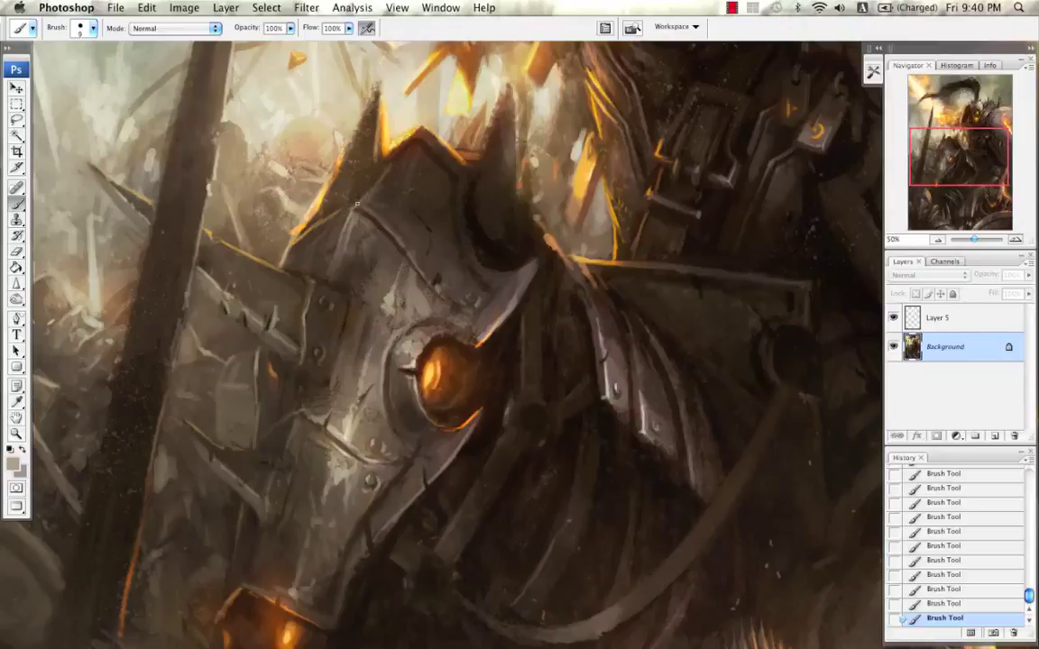
alt+click(341, 171)
key(bracketright)
drag(417, 257, 422, 239)
key(bracketleft)
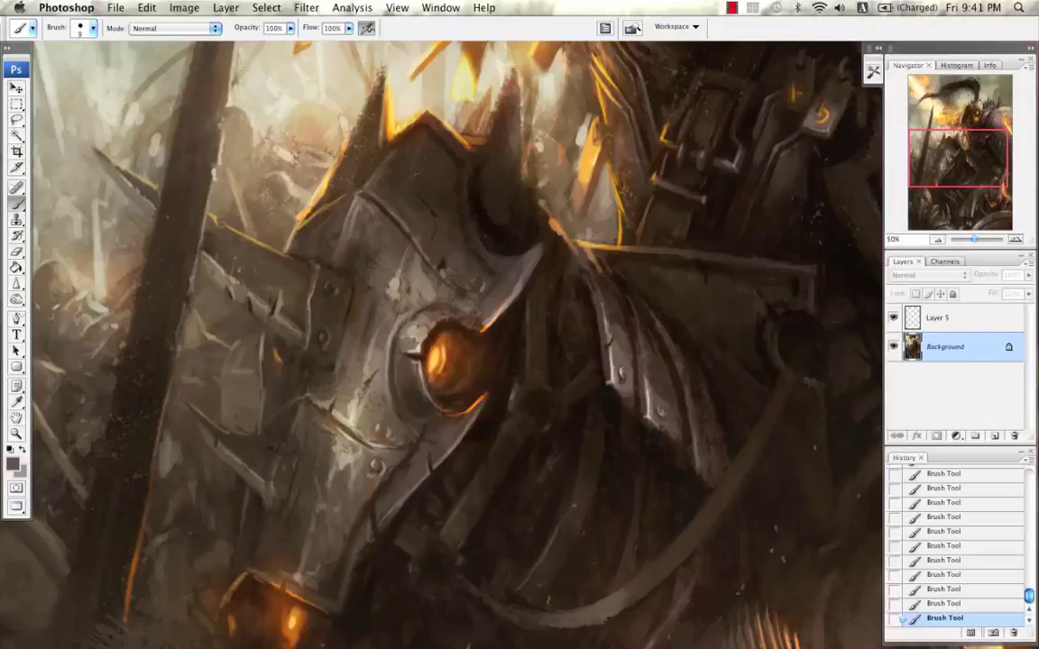
drag(407, 287, 418, 244)
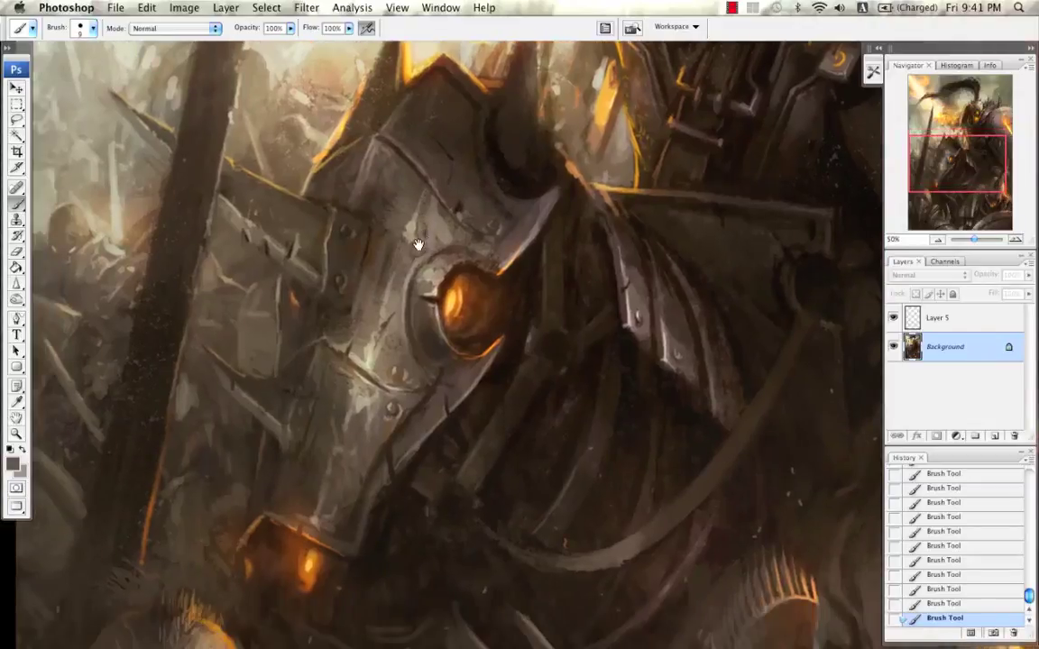
alt+click(346, 444)
drag(391, 379, 373, 418)
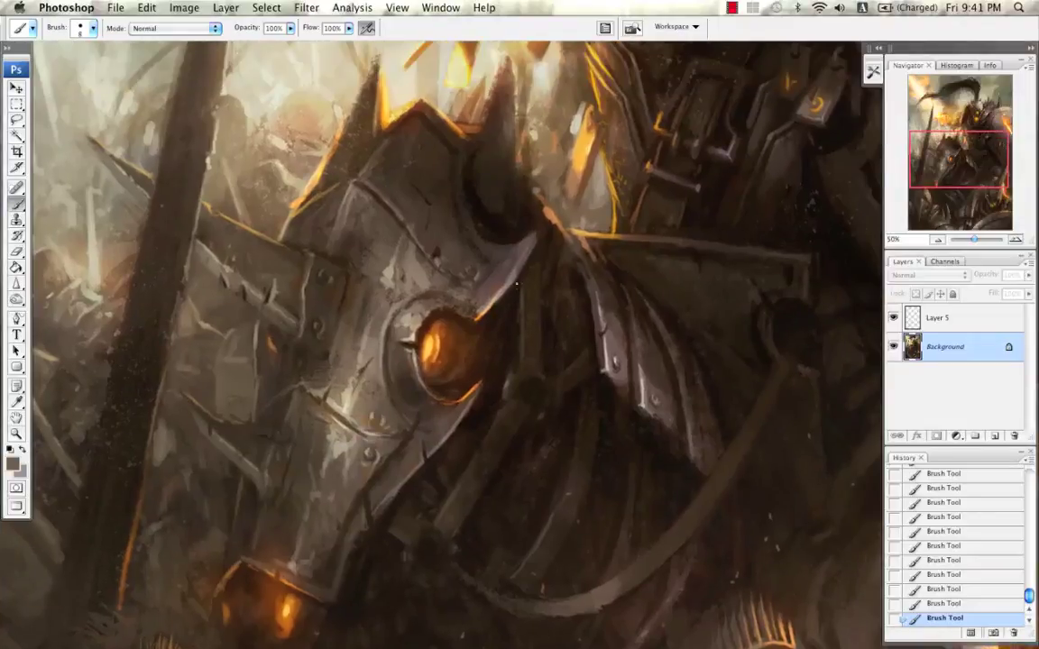
Step: Darken and smooth the mask between the horse's eye and ear with sampled colours, enlarging the brush to 40 px
alt+click(459, 261)
key(bracketright)
key(bracketright)
key(bracketright)
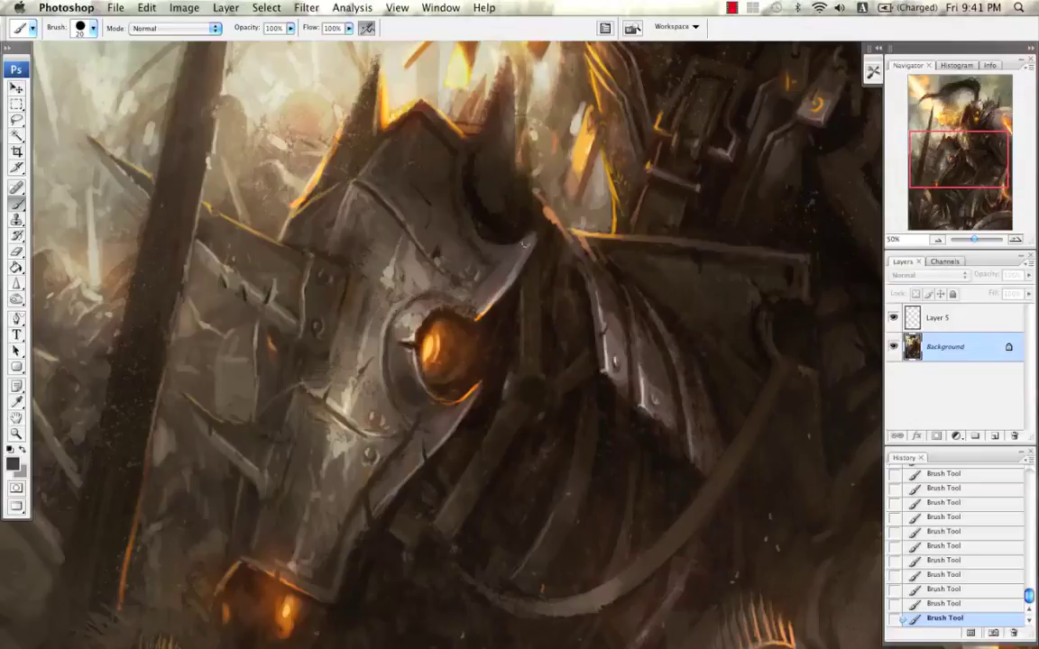
alt+click(464, 208)
mouse_move(491, 244)
mouse_down()
mouse_move(528, 234)
mouse_move(509, 247)
mouse_move(567, 248)
mouse_move(590, 278)
mouse_move(537, 284)
mouse_move(537, 331)
mouse_move(548, 313)
mouse_move(539, 276)
mouse_up()
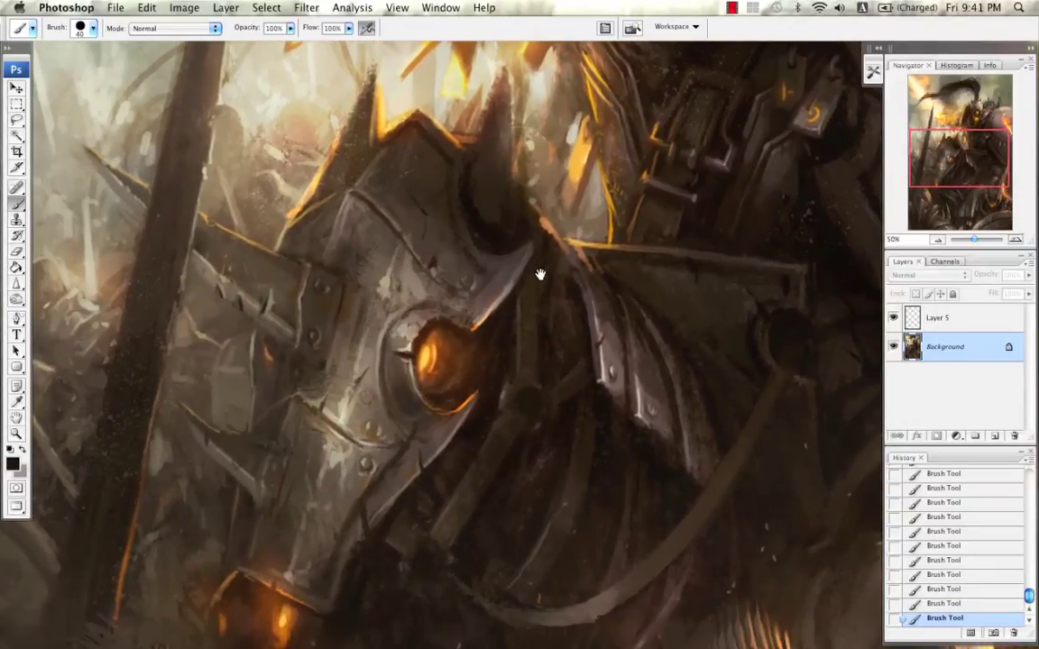
alt+click(369, 408)
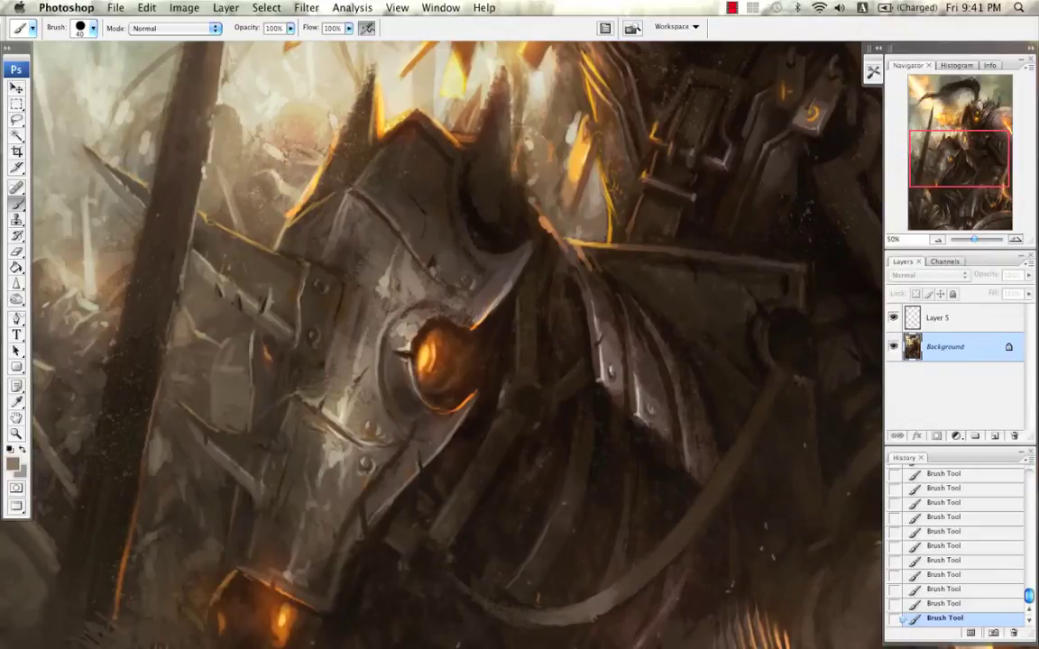
Step: Merge the signature layer into the Background and duplicate the resulting layer
click(941, 240)
click(941, 241)
click(940, 241)
drag(794, 281, 731, 291)
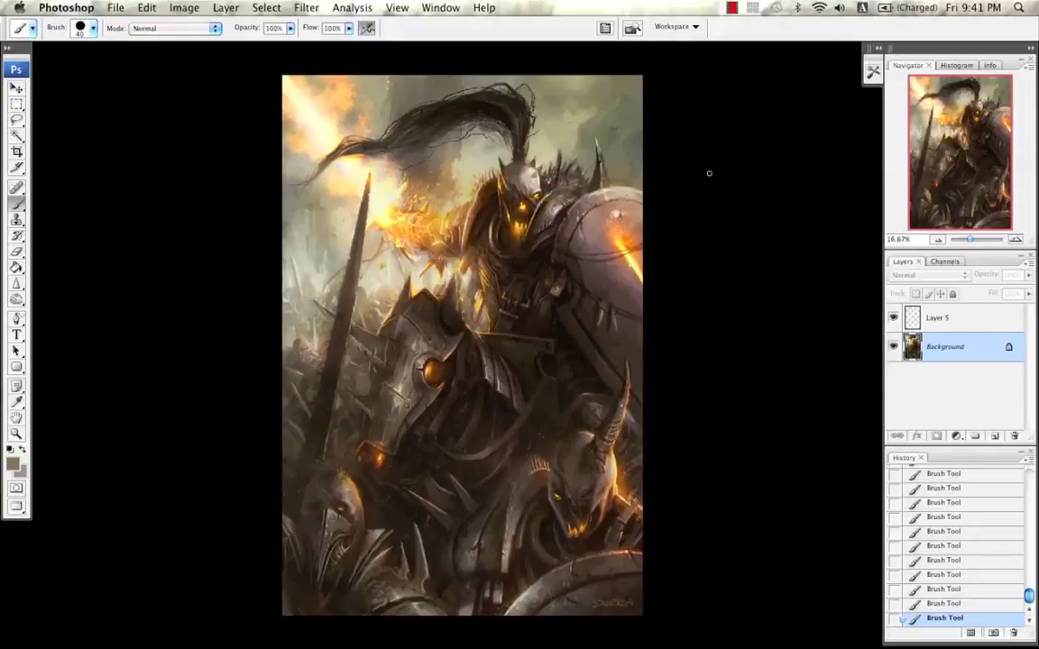
click(946, 321)
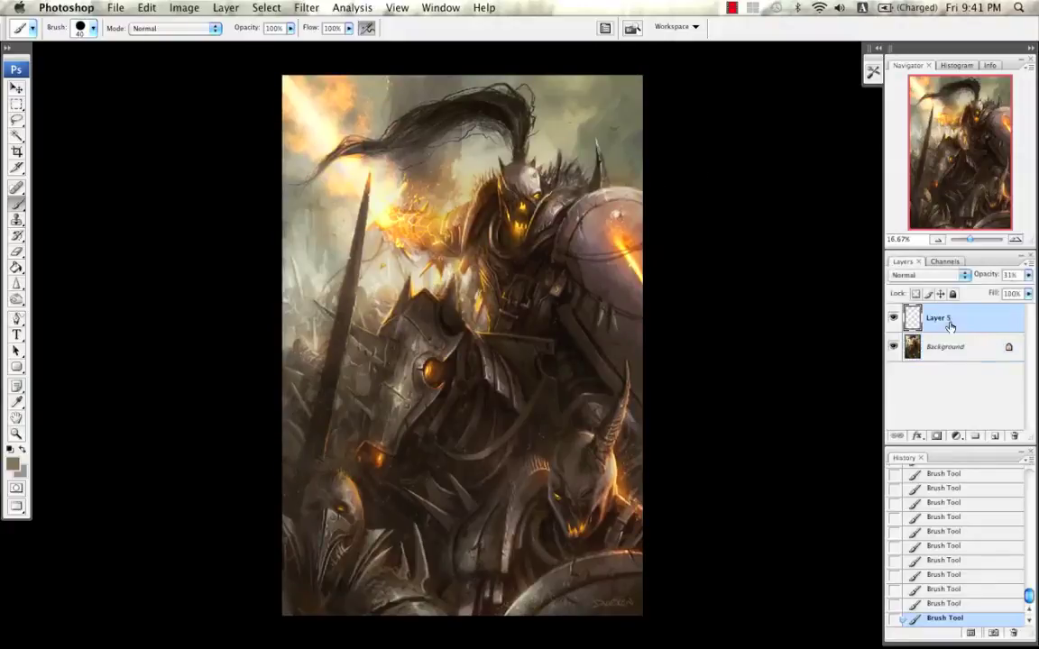
key(super+e)
drag(963, 325, 995, 435)
Step: Apply a slight, low-radius Gaussian Blur to the Background copy layer
click(317, 8)
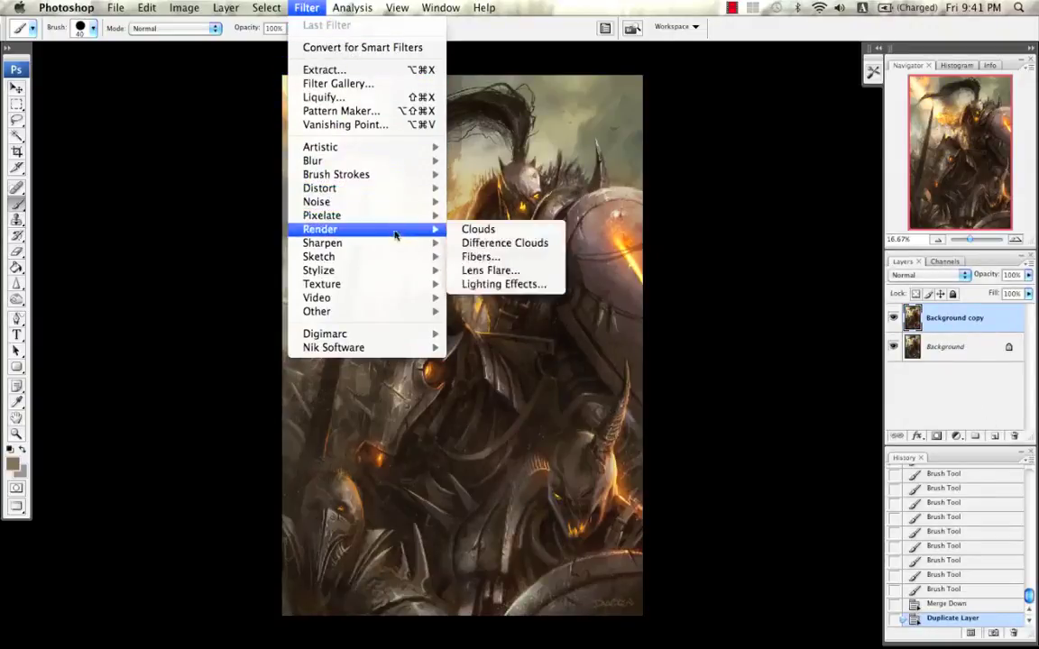
mouse_move(399, 165)
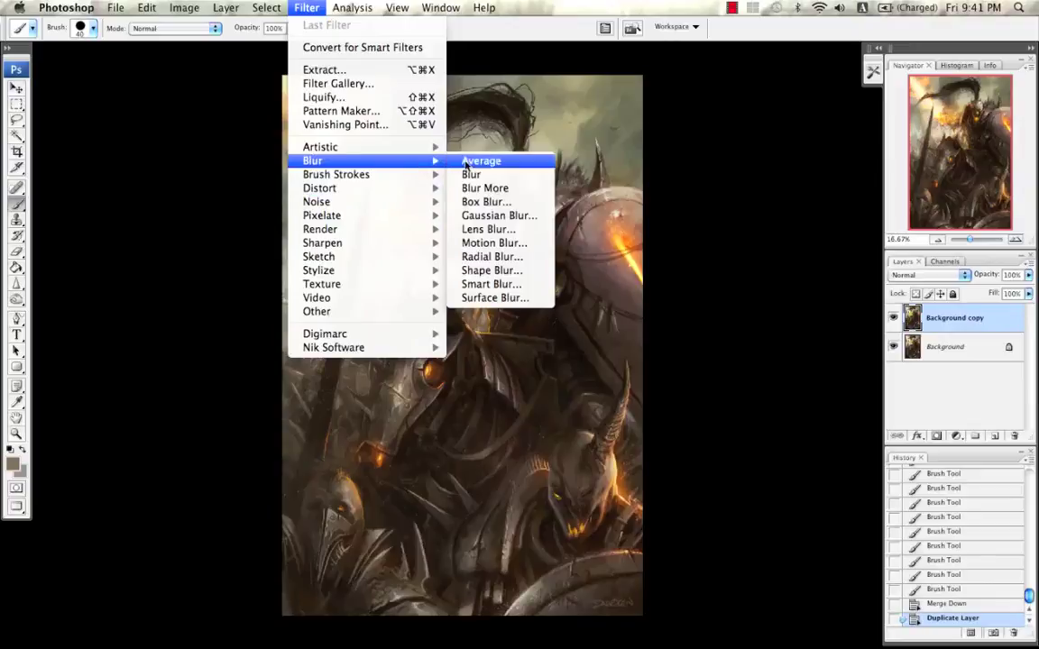
click(540, 218)
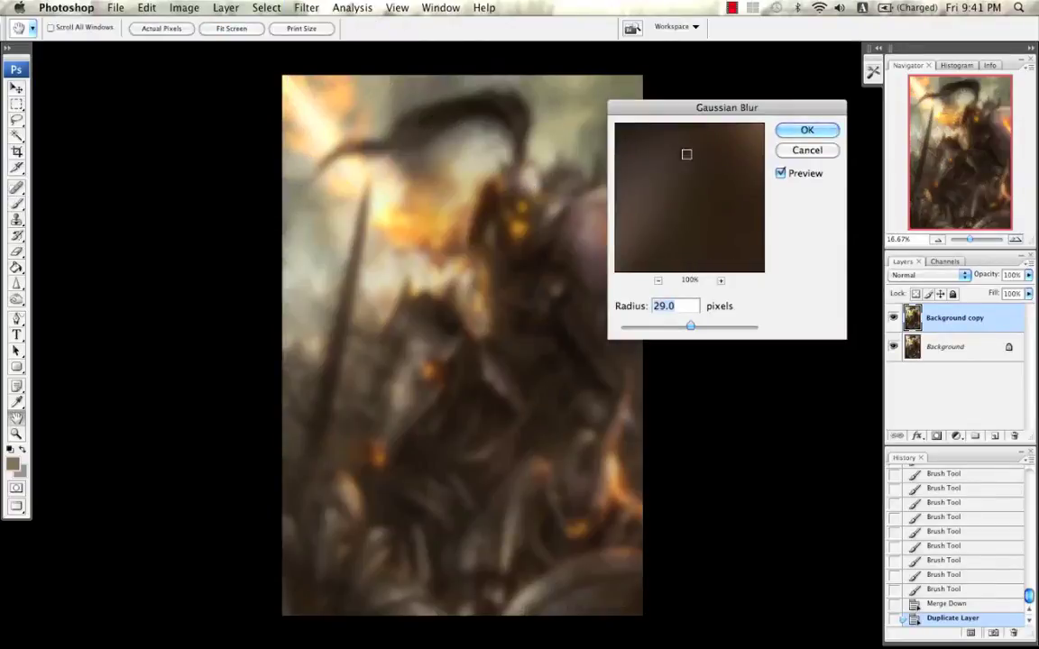
drag(647, 326, 653, 331)
click(790, 130)
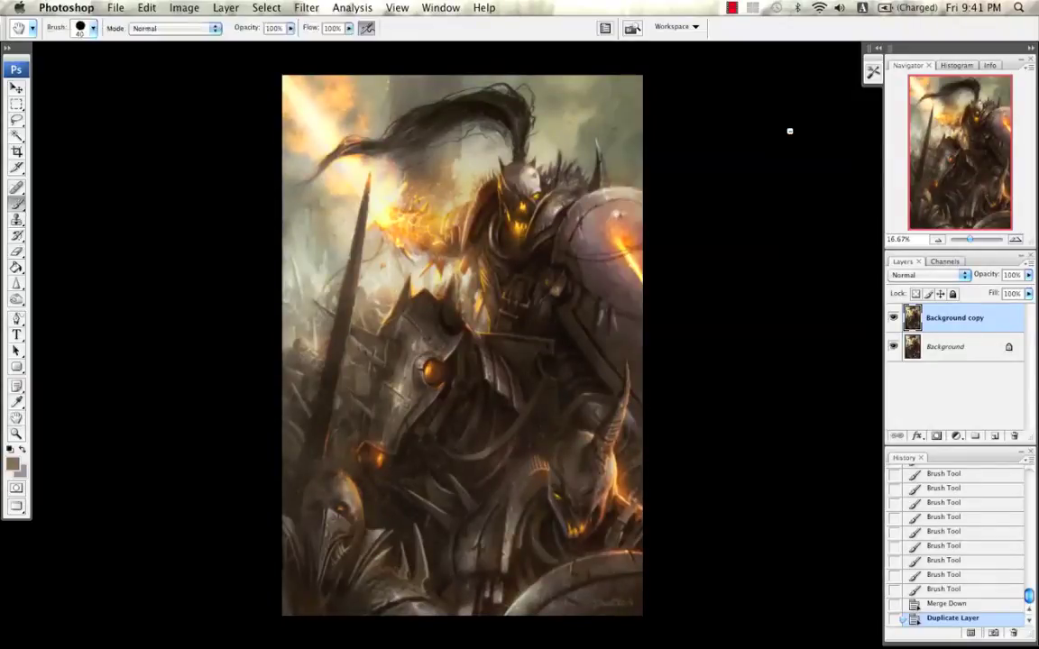
Step: Erase the blurred copy around the sword tip, the fiery hand and the rider's upper body with an enlarged soft round eraser
key(e)
right_click(552, 241)
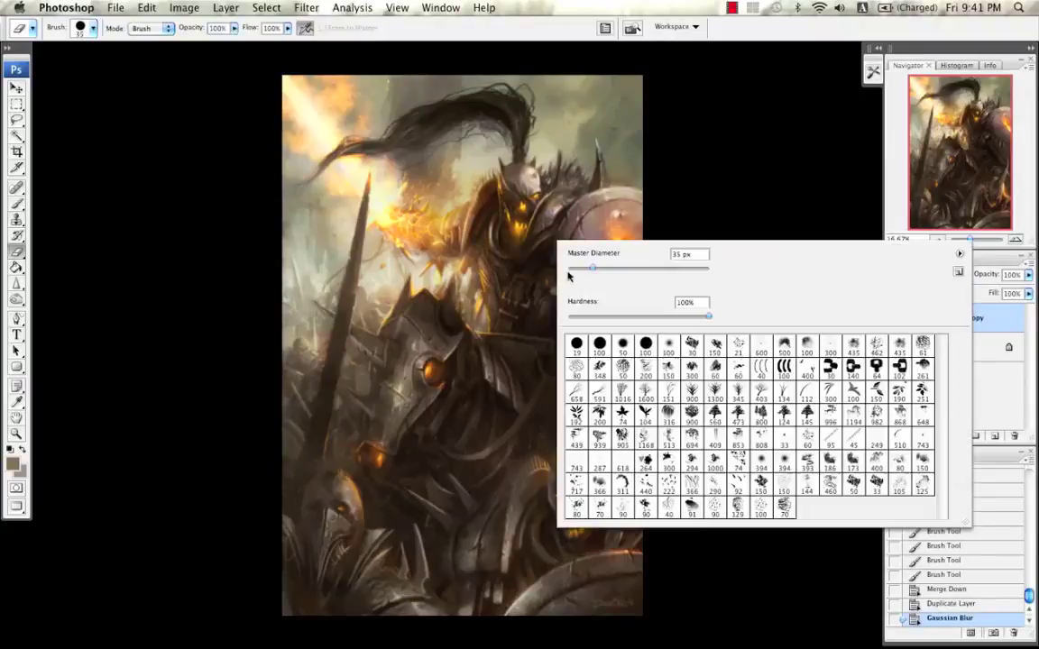
double_click(665, 346)
key(bracketright)
key(bracketright)
key(bracketright)
key(bracketright)
key(bracketright)
key(bracketright)
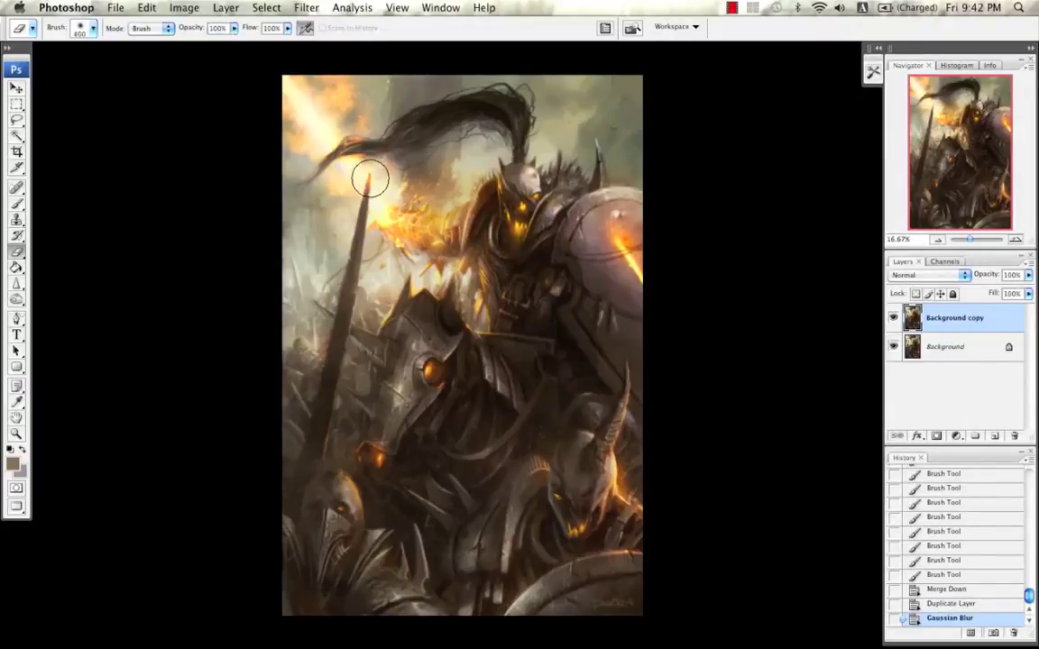
drag(320, 174, 389, 208)
mouse_move(453, 236)
mouse_down()
mouse_move(485, 232)
mouse_move(519, 180)
mouse_move(577, 220)
mouse_up()
Step: Erase the blur over the rider's helmet and the horse's head and chest, enlarging the eraser to 600 px
key(bracketright)
mouse_move(525, 191)
mouse_down()
mouse_move(532, 171)
mouse_move(534, 186)
mouse_move(509, 190)
mouse_move(556, 229)
mouse_up()
key(bracketright)
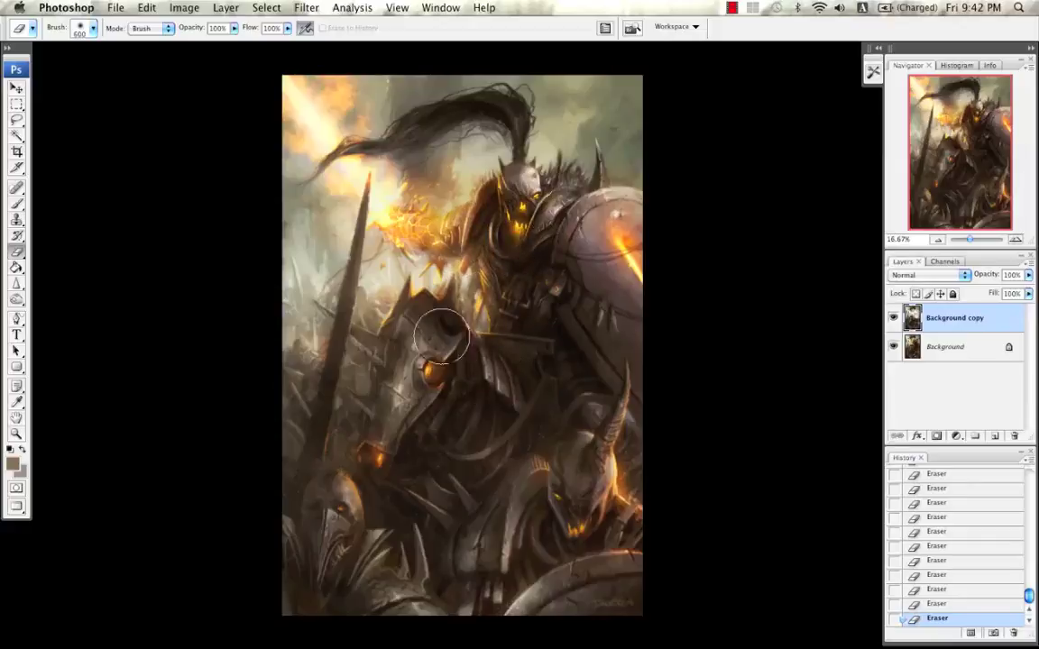
mouse_move(386, 426)
mouse_down()
mouse_move(461, 390)
mouse_move(491, 395)
mouse_move(525, 371)
mouse_move(558, 375)
mouse_move(476, 462)
mouse_move(423, 427)
mouse_move(421, 474)
mouse_move(501, 475)
mouse_up()
scroll(538, 389, down, 1)
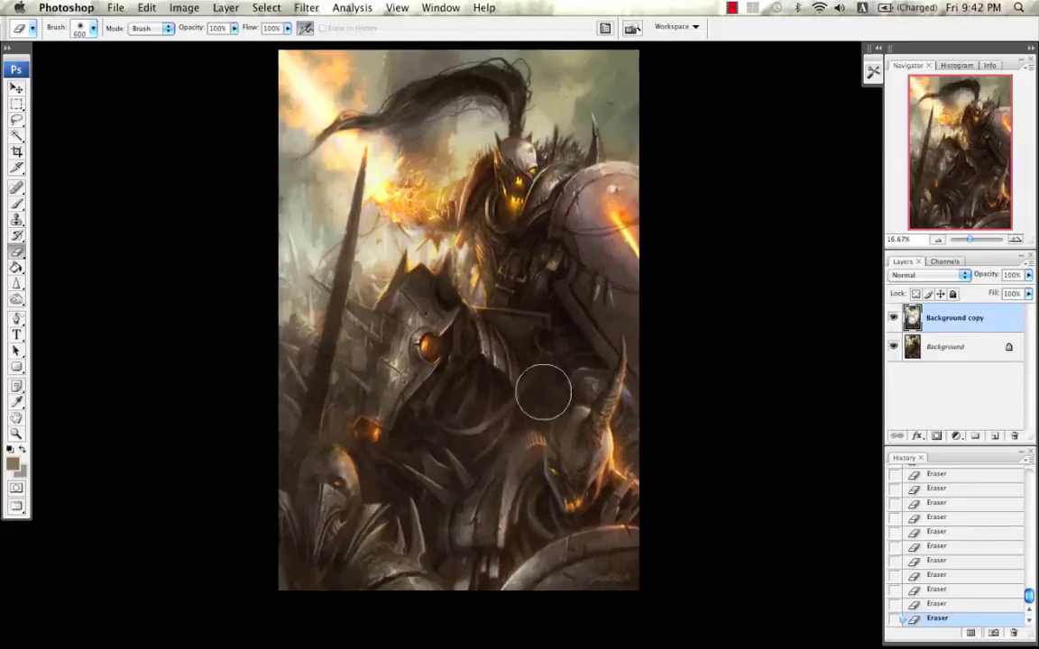
Step: Erase the blur over the foreground warriors and their spiked armour with the soft eraser reduced from 600 px
key(bracketleft)
key(bracketleft)
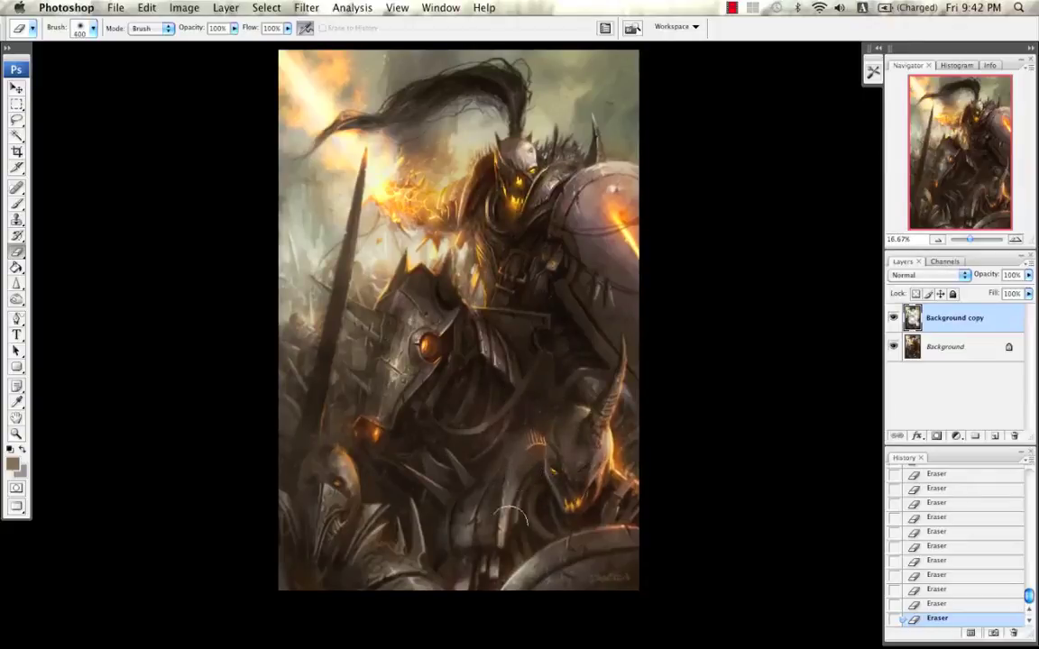
key(bracketleft)
key(bracketleft)
key(bracketright)
key(bracketleft)
key(bracketleft)
key(bracketleft)
key(bracketleft)
key(bracketleft)
key(bracketleft)
mouse_move(319, 523)
mouse_down()
mouse_move(421, 633)
mouse_move(403, 598)
mouse_move(419, 577)
mouse_up()
Step: Compare the painting with and without the partly erased blurred copy, in full view and at 25% zoom
click(894, 319)
click(893, 322)
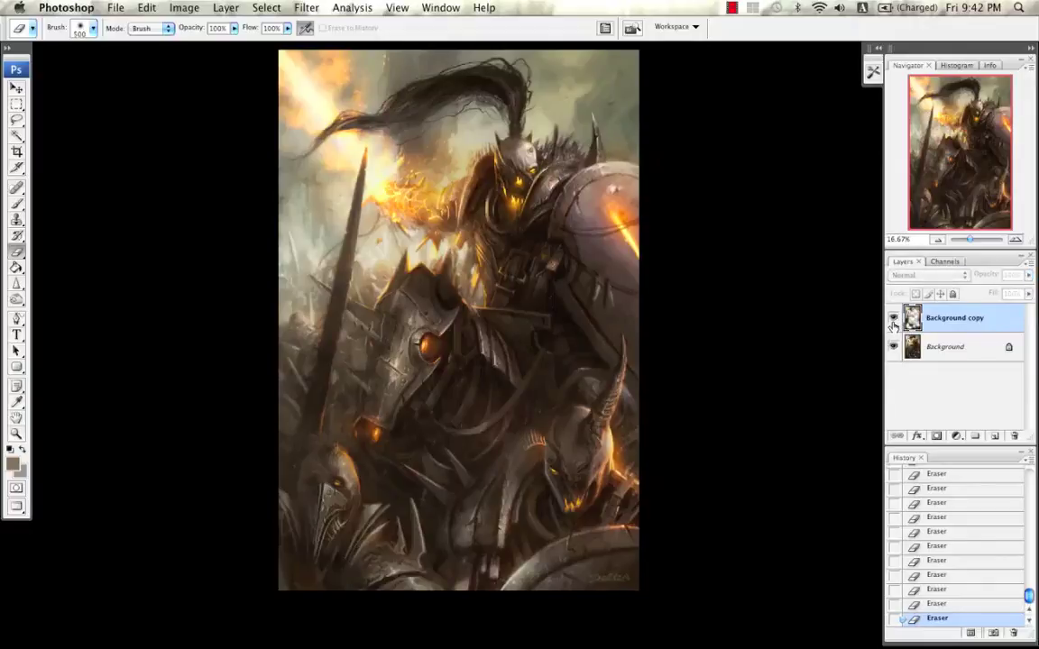
click(1012, 239)
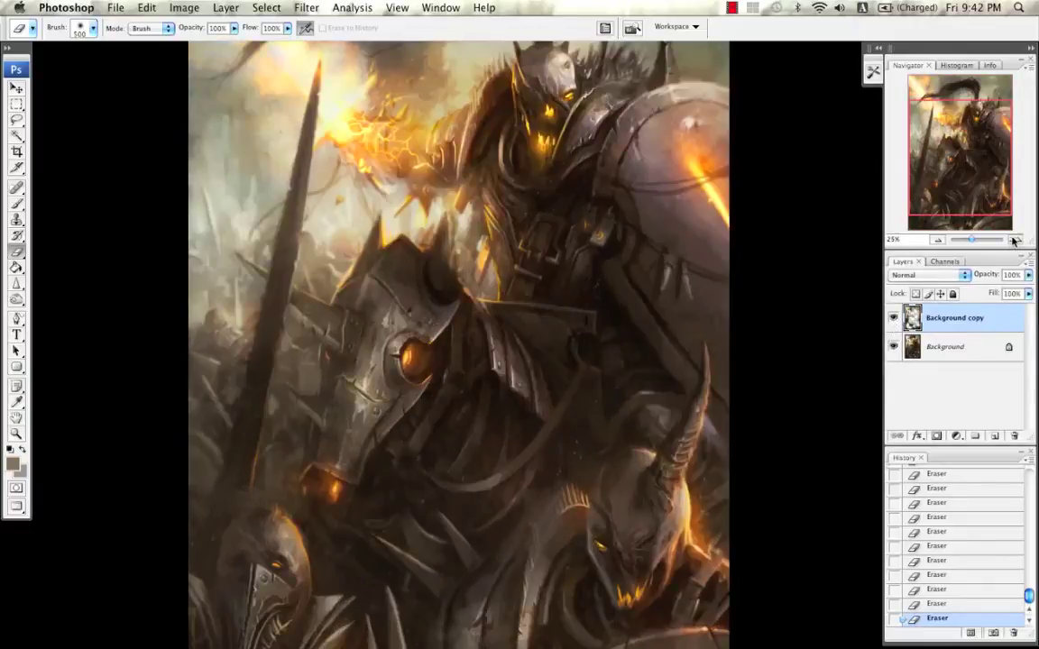
click(893, 319)
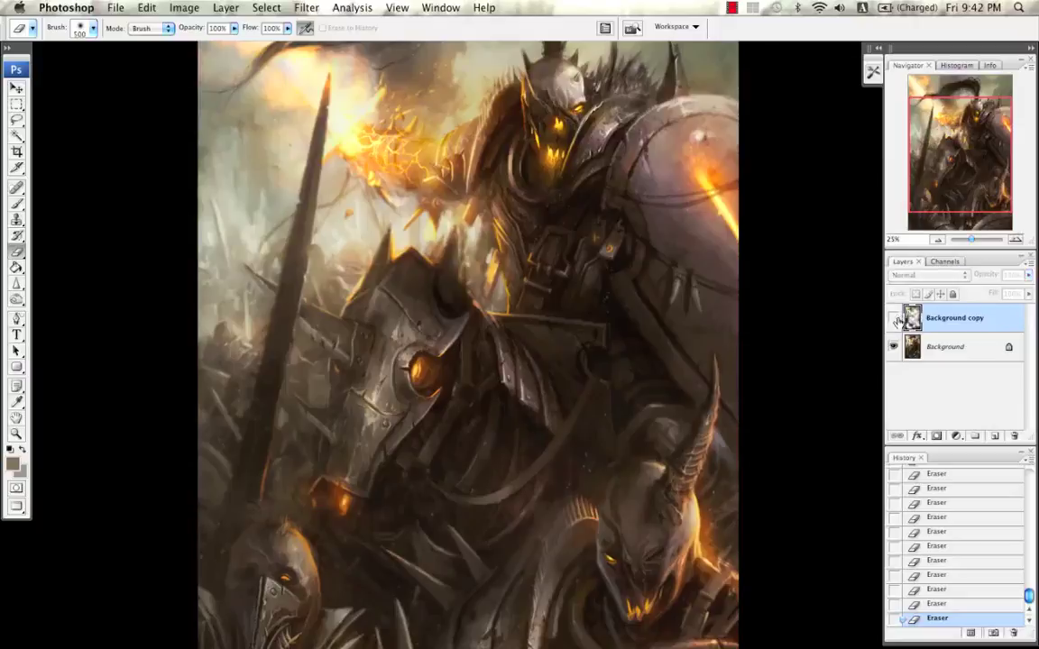
click(895, 321)
click(895, 321)
click(895, 320)
Step: Erase the blur over the rider's belt and the straps beside the shield at 250 px, and compare the layer hidden and shown
key(bracketleft)
key(bracketleft)
key(bracketleft)
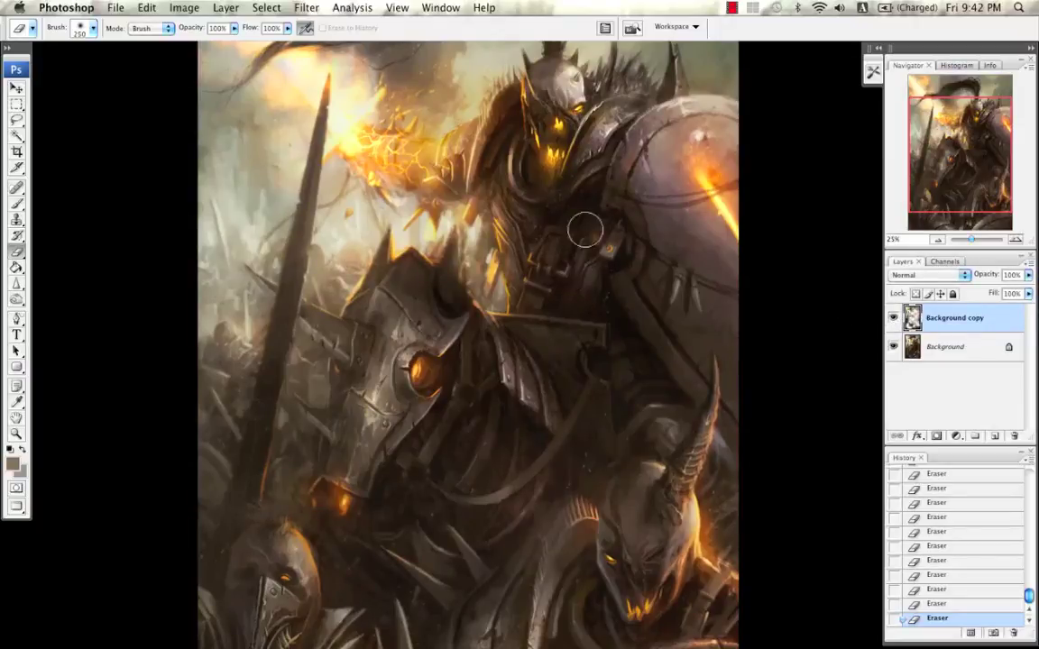
mouse_move(569, 289)
mouse_down()
mouse_move(577, 272)
mouse_move(569, 285)
mouse_up()
drag(641, 224, 671, 359)
click(895, 318)
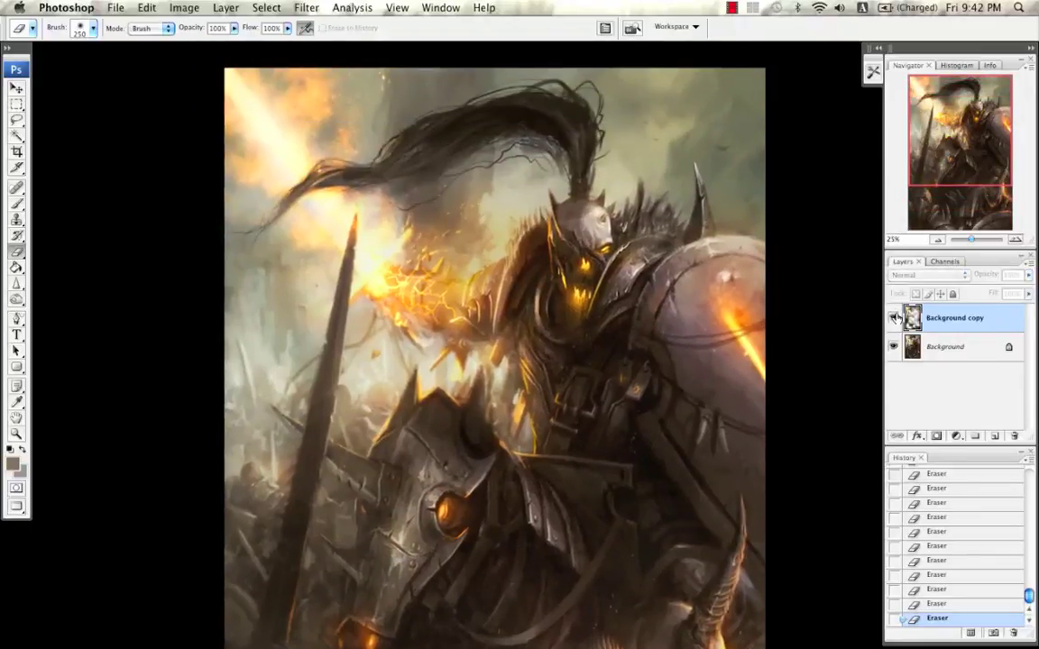
click(895, 318)
click(895, 318)
click(895, 317)
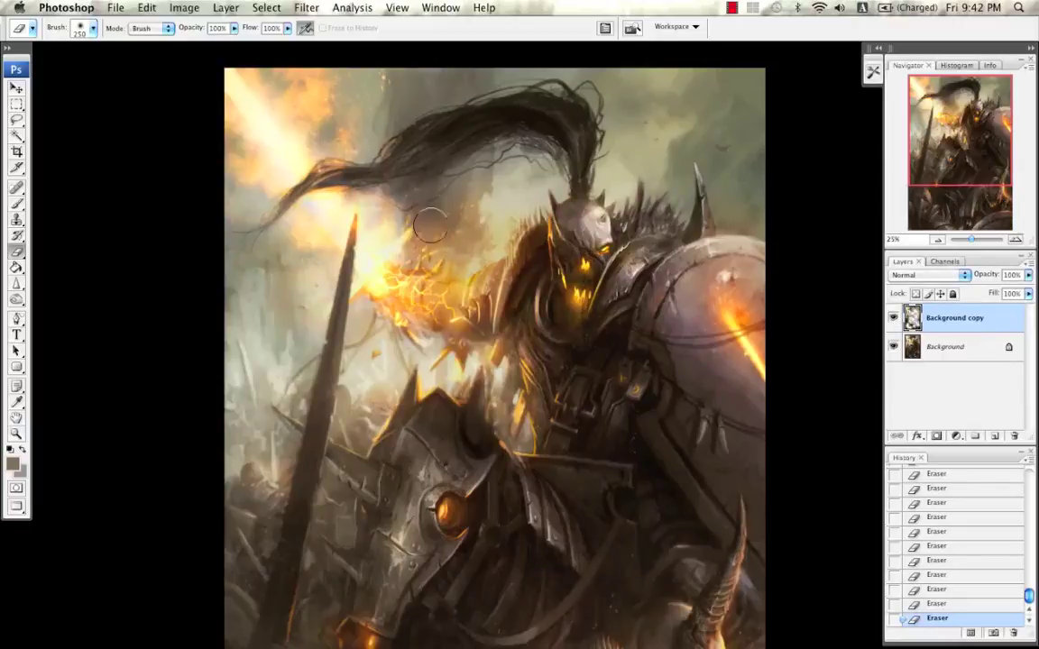
Step: Sharpen more of the rider, horse and horned demon by erasing the blurred copy with a 200 px eraser, reduced to 175 px
key(bracketleft)
drag(621, 270, 637, 125)
drag(583, 255, 560, 235)
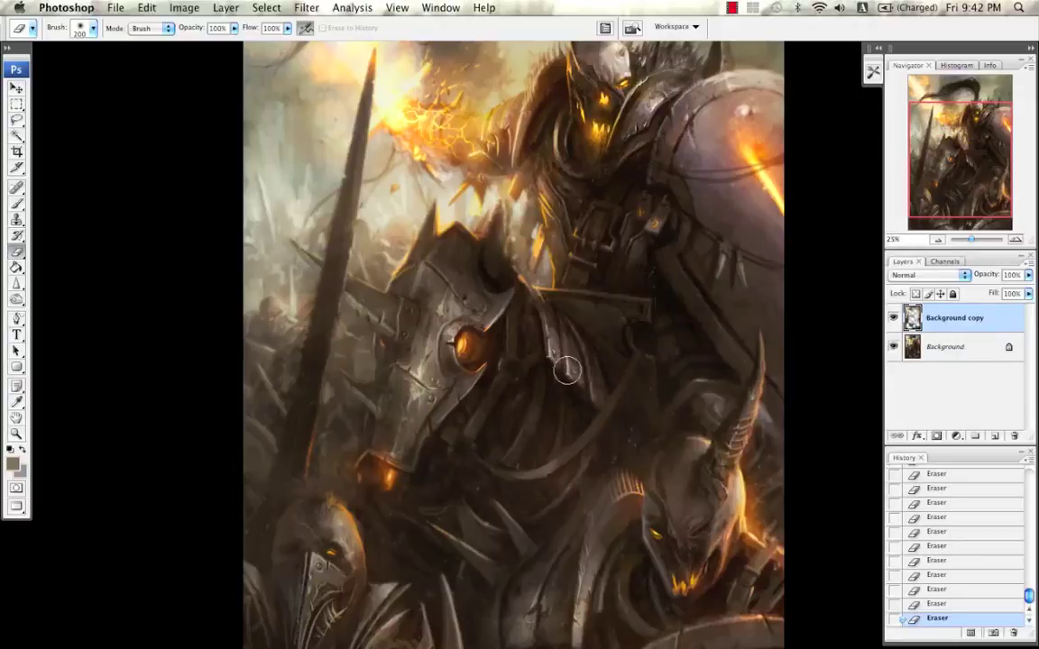
drag(625, 341, 579, 201)
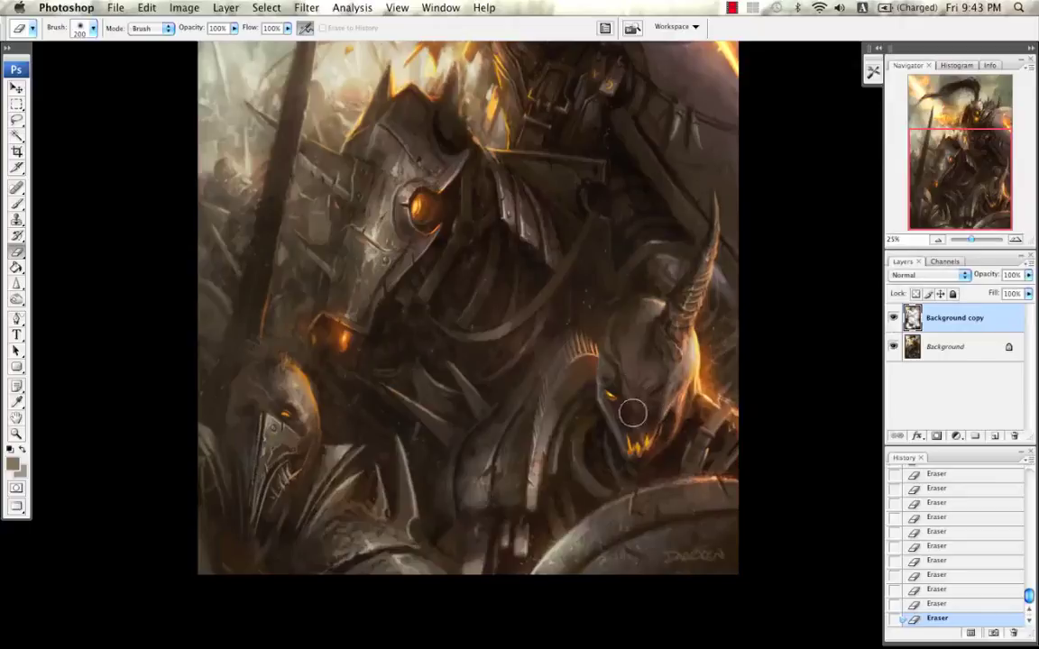
key(bracketleft)
Step: Compare the lower half of the painting with the blurred copy hidden and shown, and return to the full image
click(893, 320)
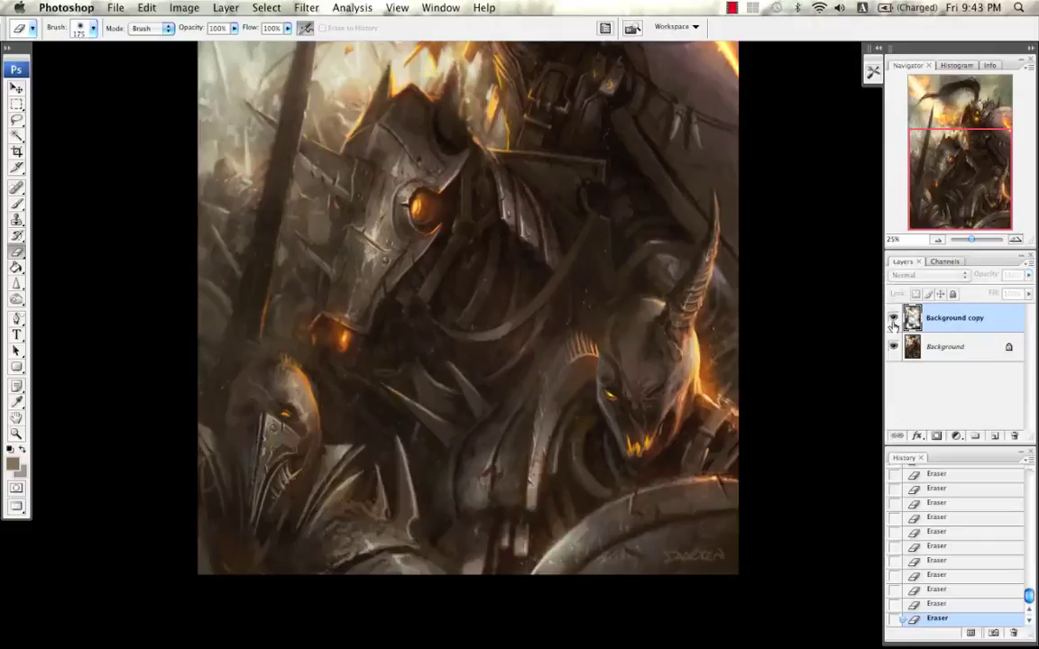
click(894, 320)
click(894, 320)
click(893, 320)
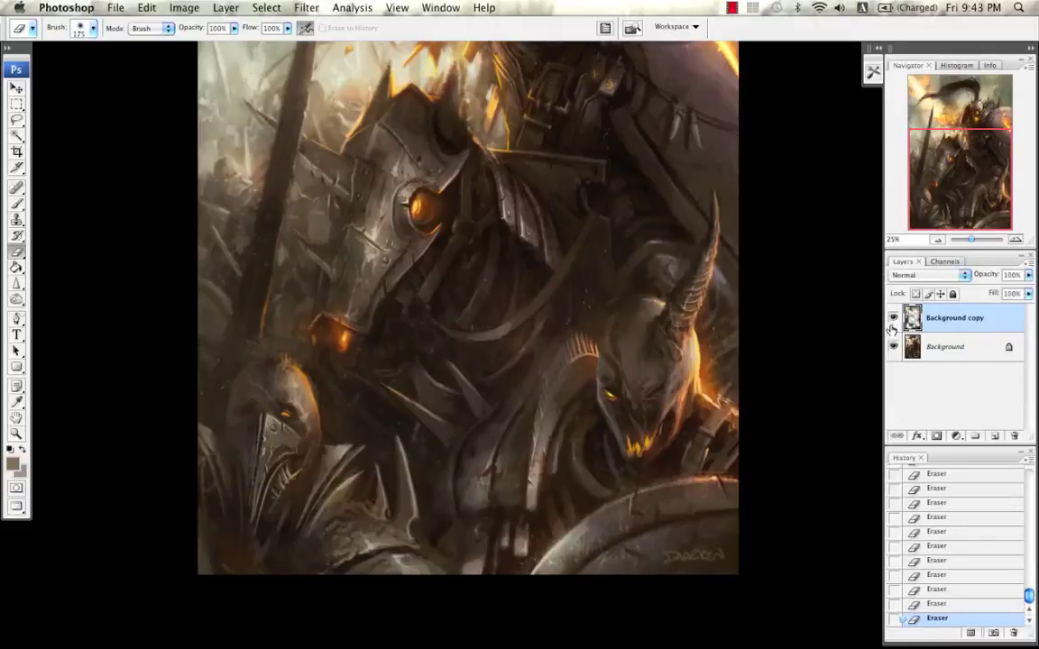
drag(769, 344, 769, 400)
click(938, 240)
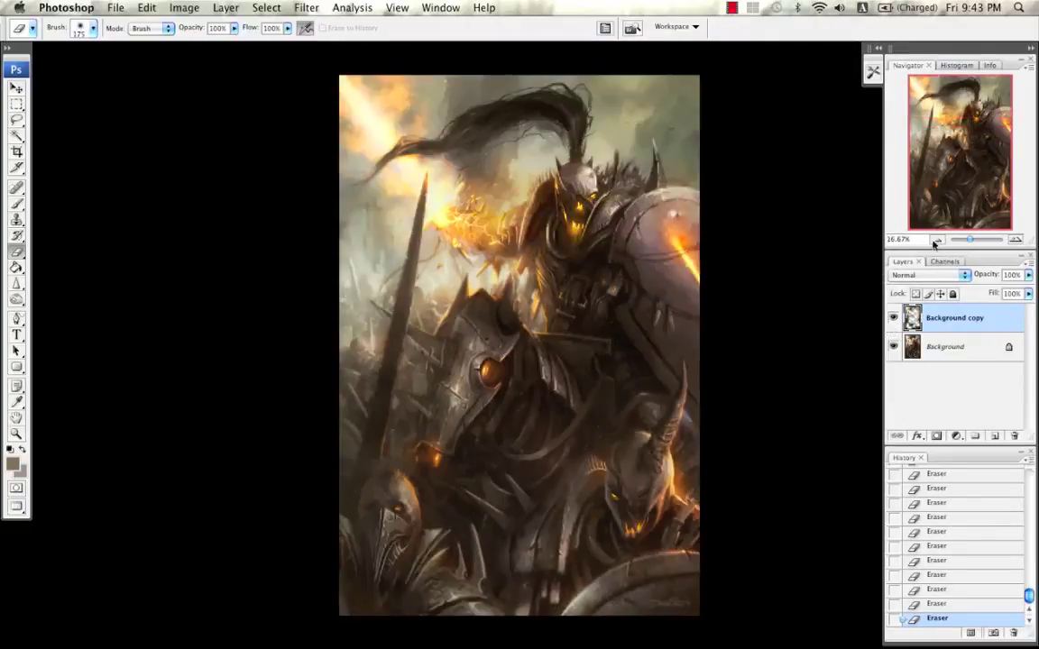
Step: Check the composition mirrored horizontally with the blurred copy hidden and shown, and restore the original orientation
key(super+l)
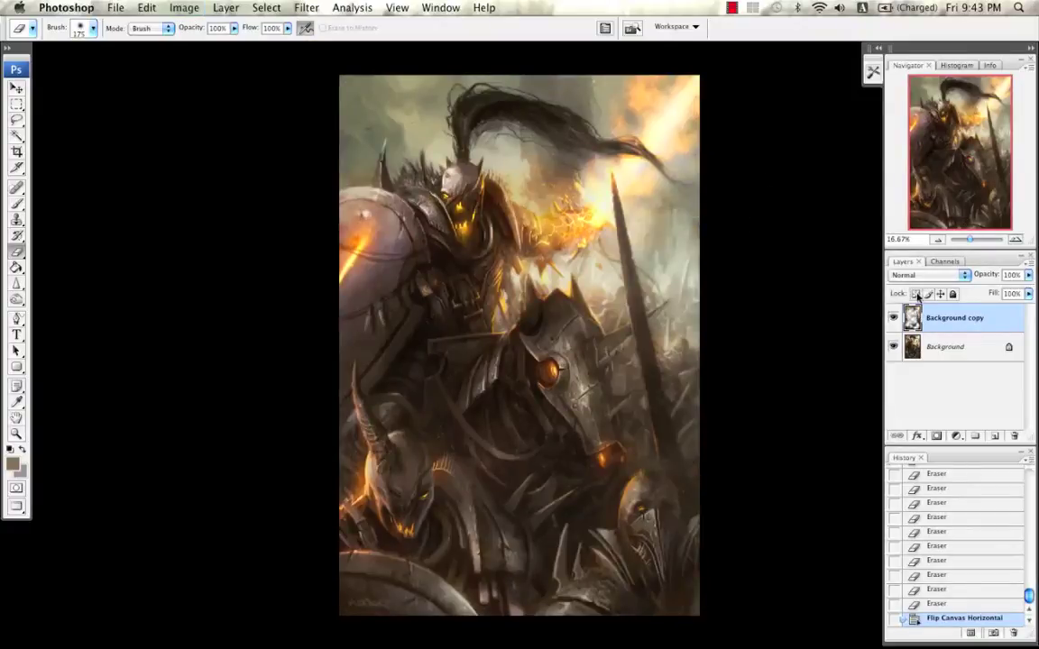
click(895, 320)
click(894, 319)
key(super+z)
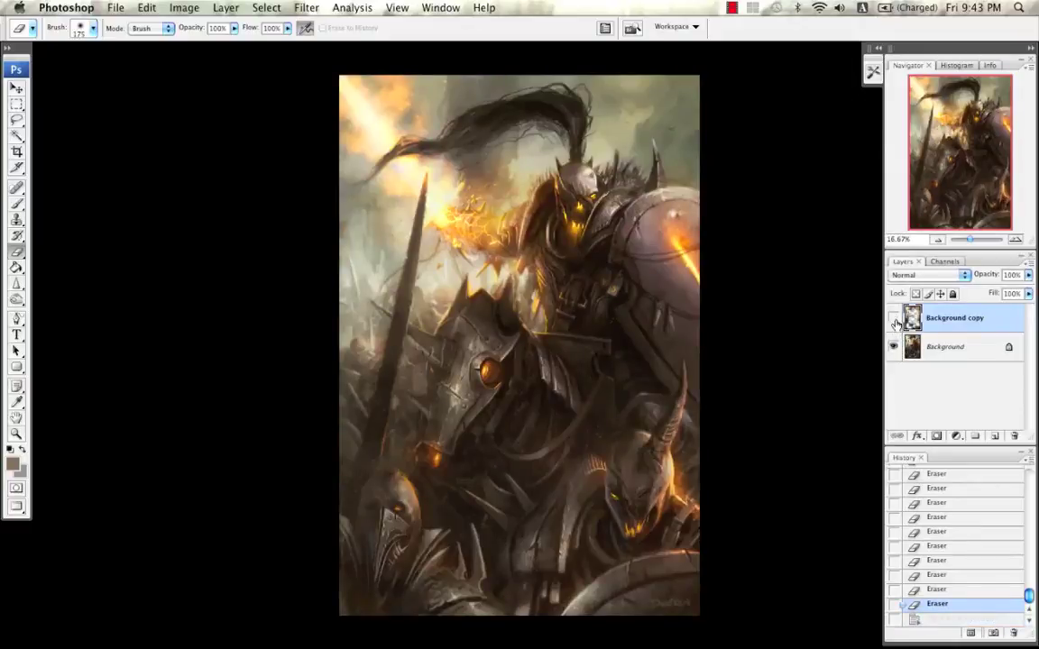
click(893, 321)
click(892, 326)
Step: Save the illustration and compare the blurred copy's effect at reduced and full-image zoom
key(super+s)
click(938, 240)
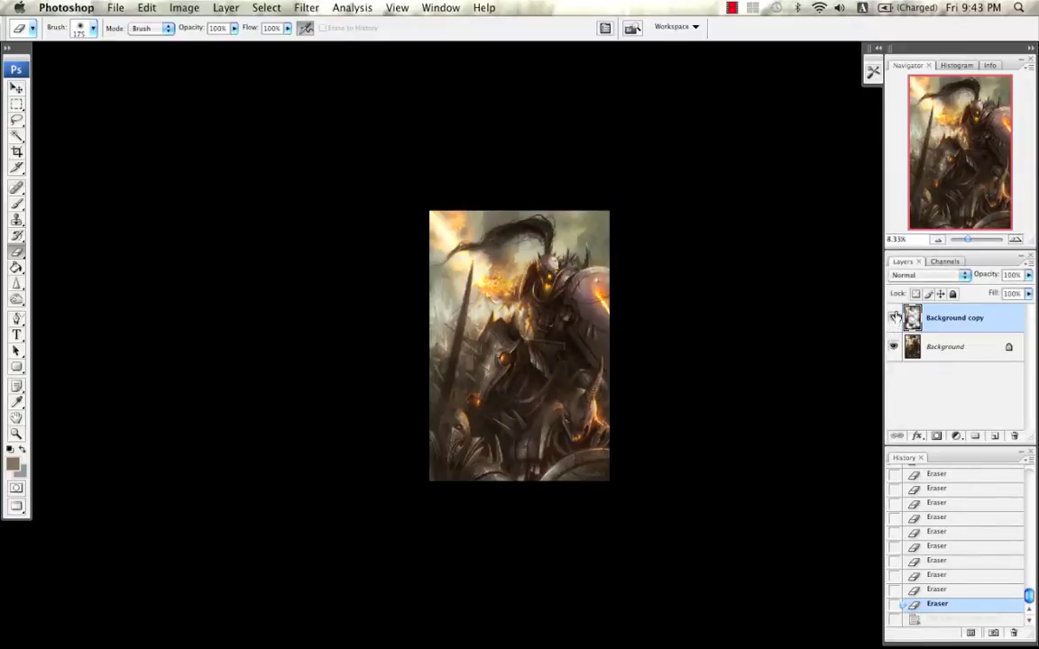
click(1016, 240)
click(1016, 239)
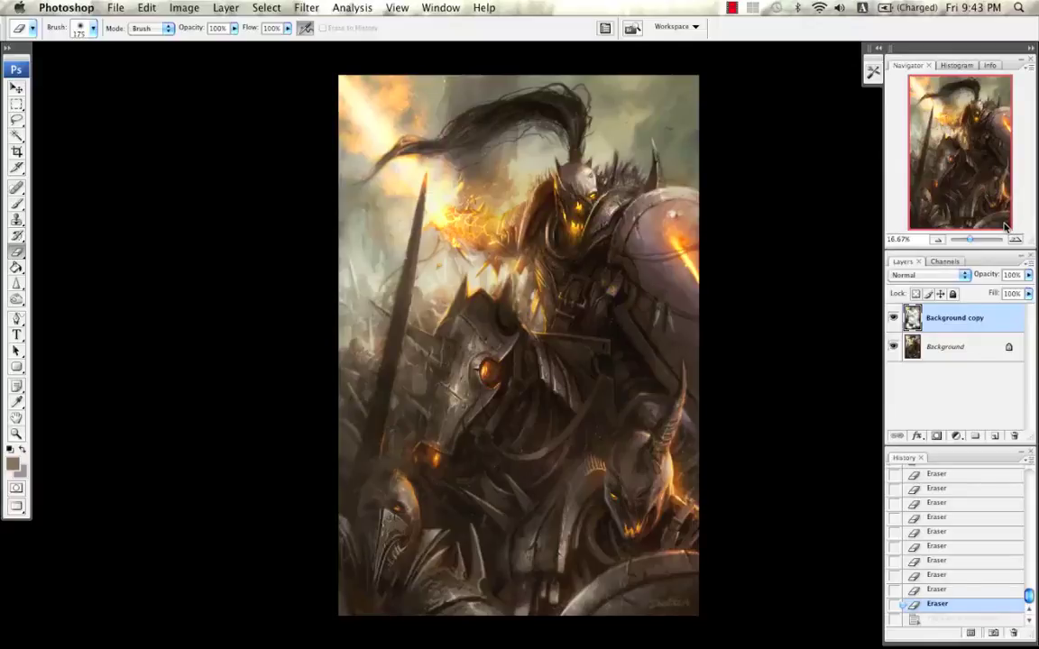
click(894, 319)
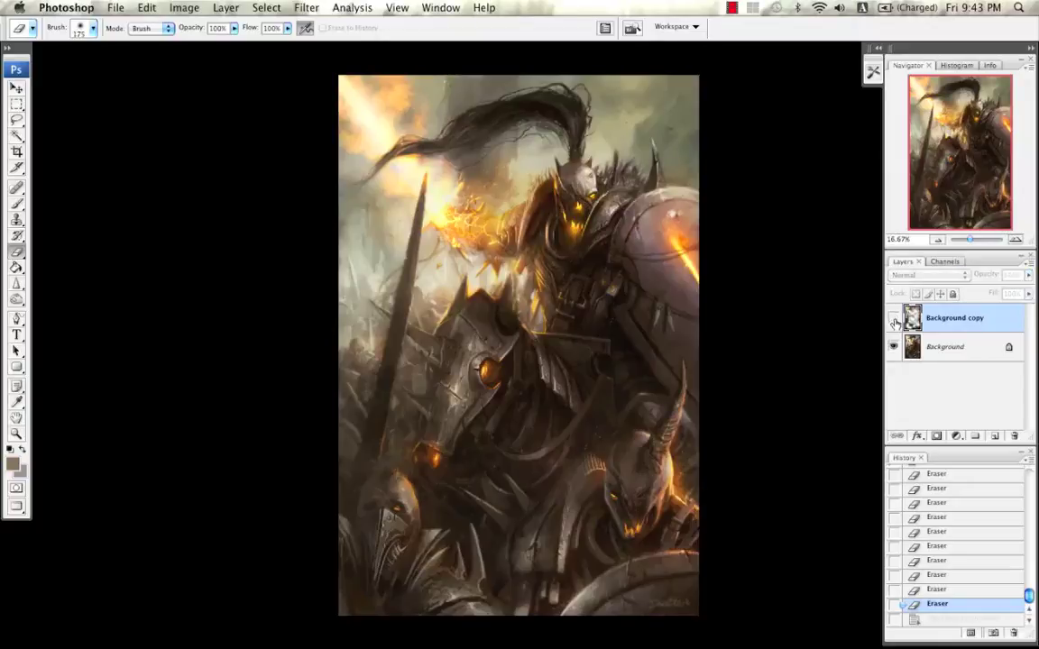
click(894, 319)
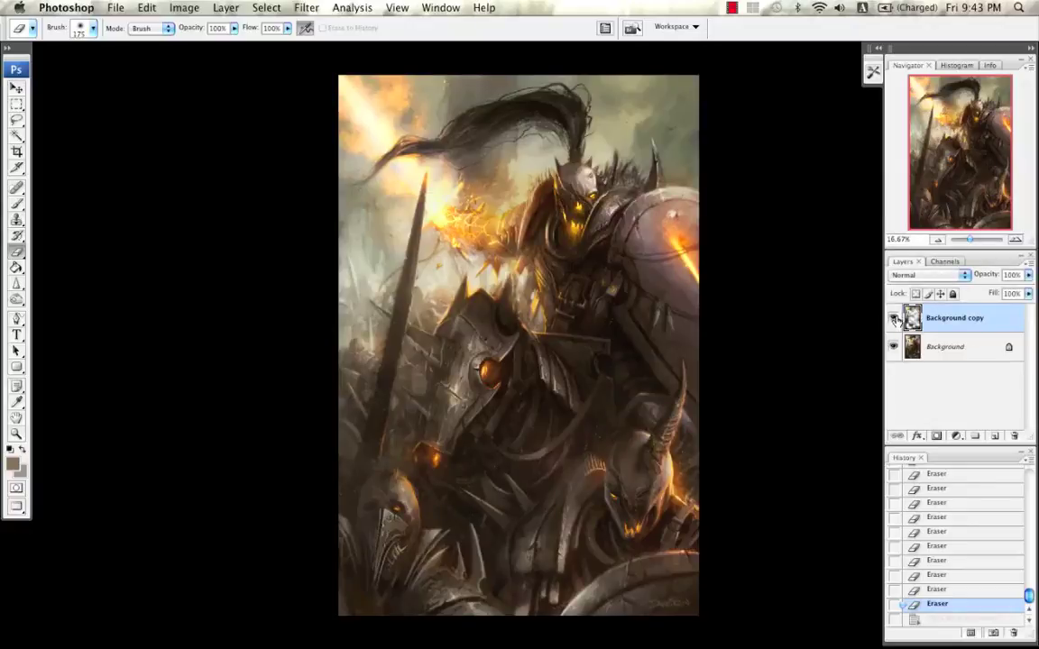
Step: Erase the blur around the rider's helmet, collar and shoulder armour with a 150 px eraser at 33.33% zoom
click(1015, 240)
drag(970, 183, 970, 160)
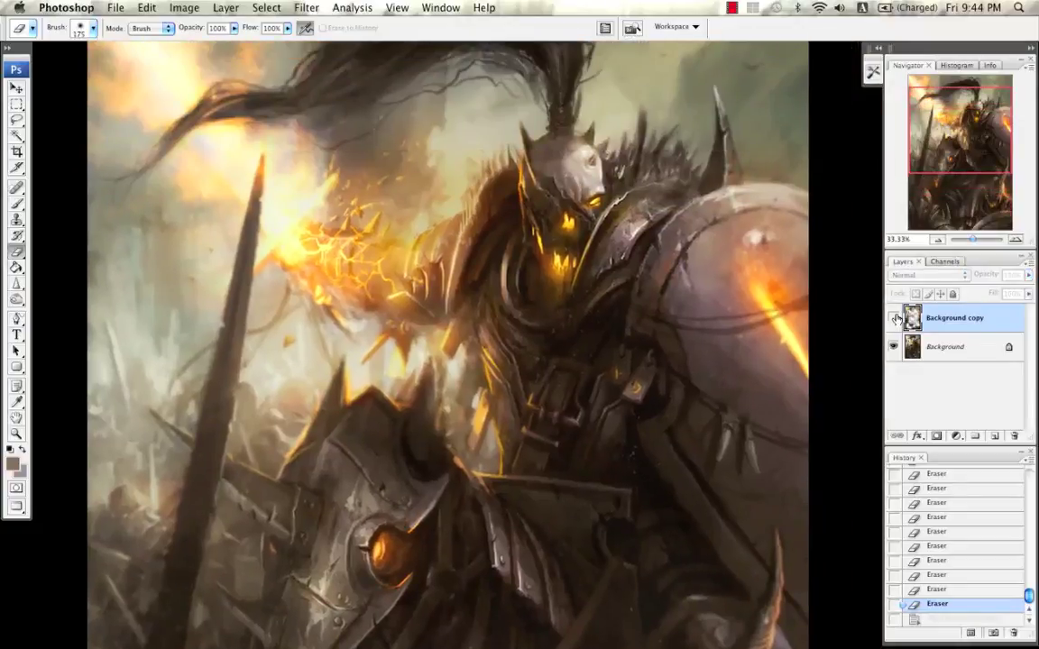
click(897, 317)
key(bracketleft)
drag(492, 165, 532, 148)
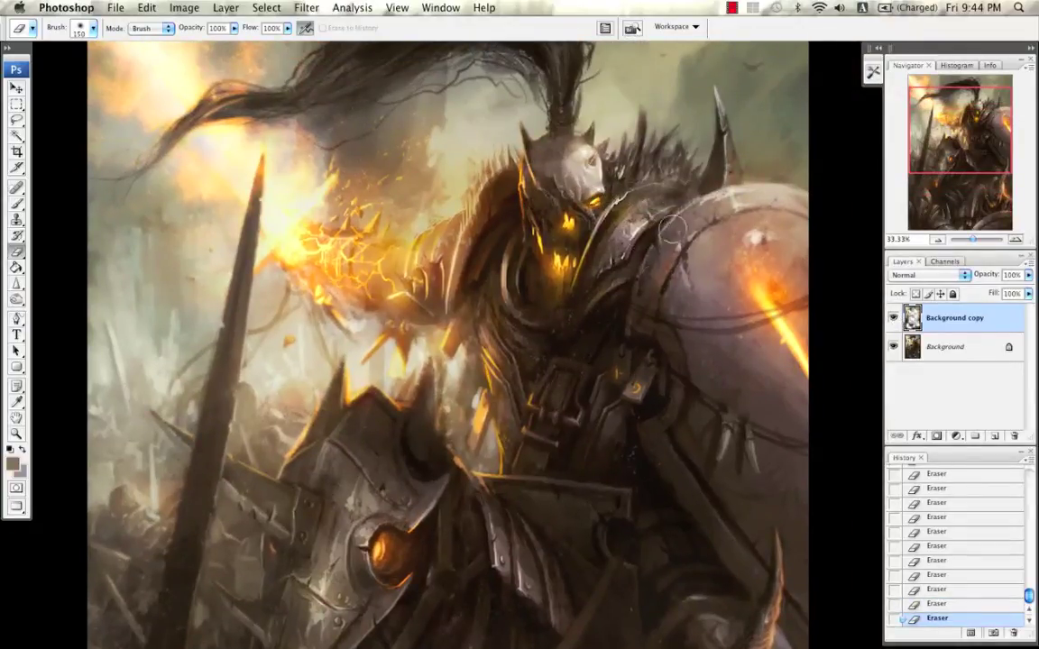
mouse_move(671, 229)
mouse_down()
mouse_move(638, 304)
mouse_move(693, 243)
mouse_move(687, 307)
mouse_move(634, 289)
mouse_move(583, 334)
mouse_move(492, 298)
mouse_up()
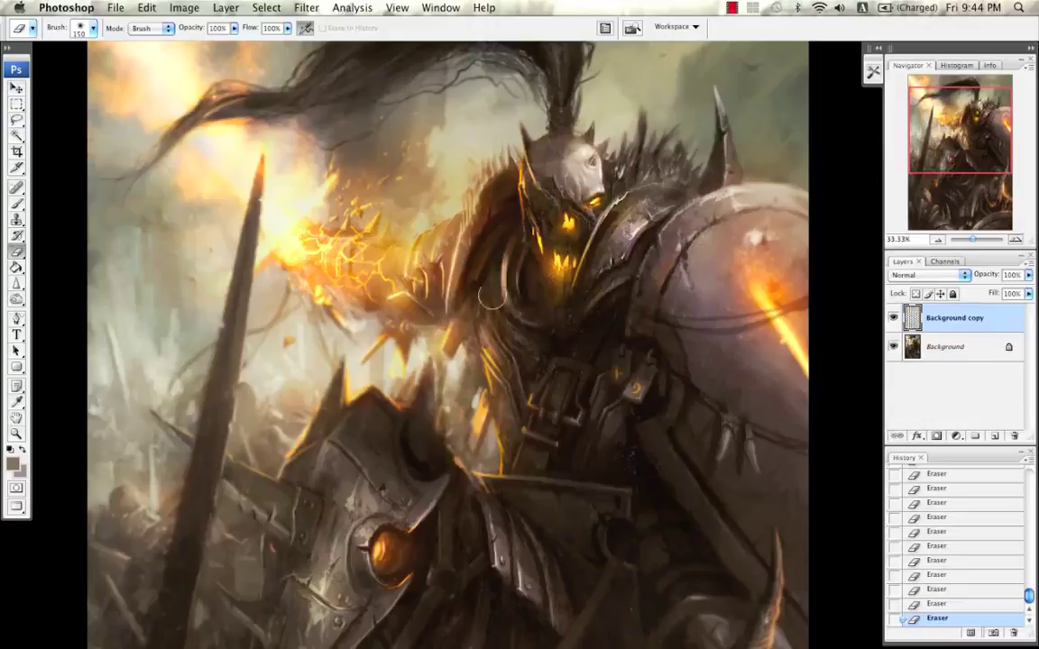
Step: Erase the blur over the rider's waist, the saddle and the horse's mask, varying the eraser between 125 and 175 px
scroll(491, 298, down, 5)
key(bracketleft)
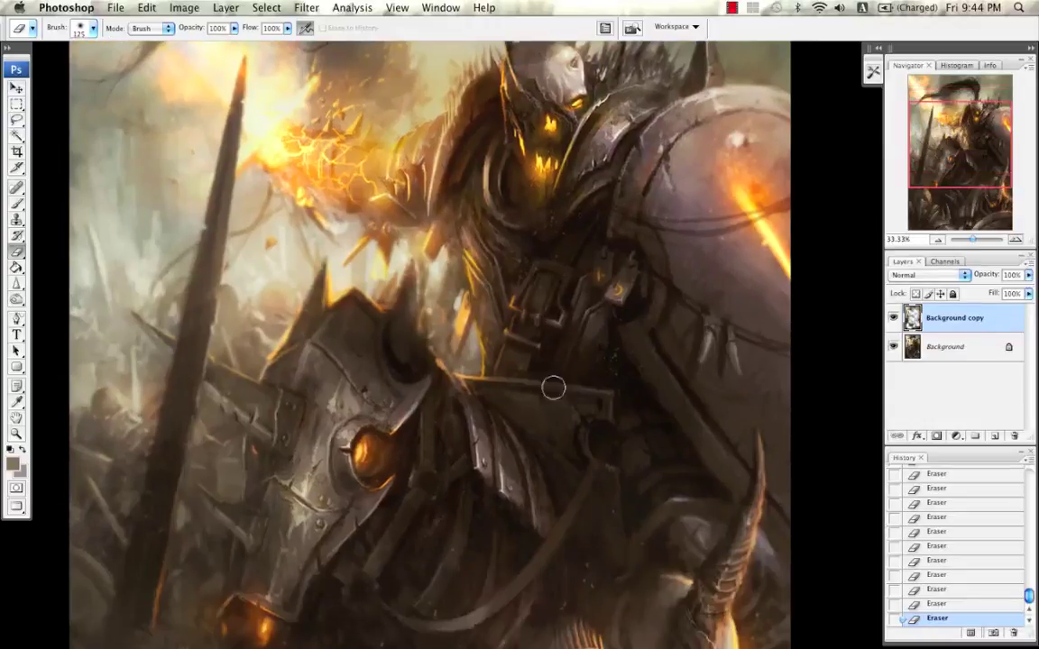
key(bracketright)
key(bracketright)
scroll(505, 324, down, 3)
scroll(505, 324, left, 3)
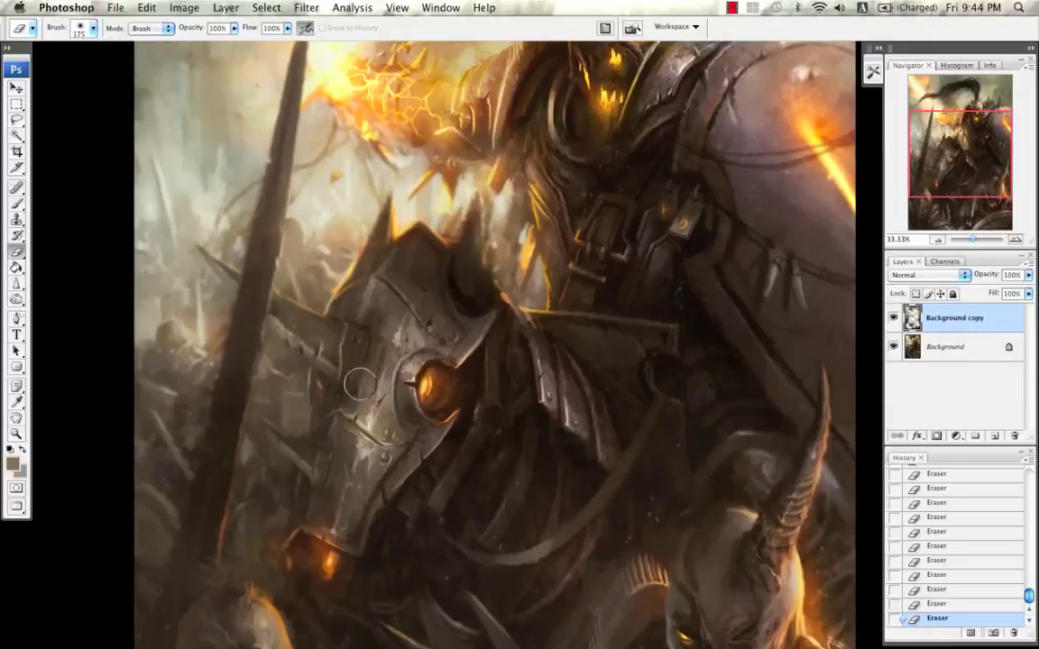
scroll(451, 379, down, 5)
scroll(450, 378, right, 2)
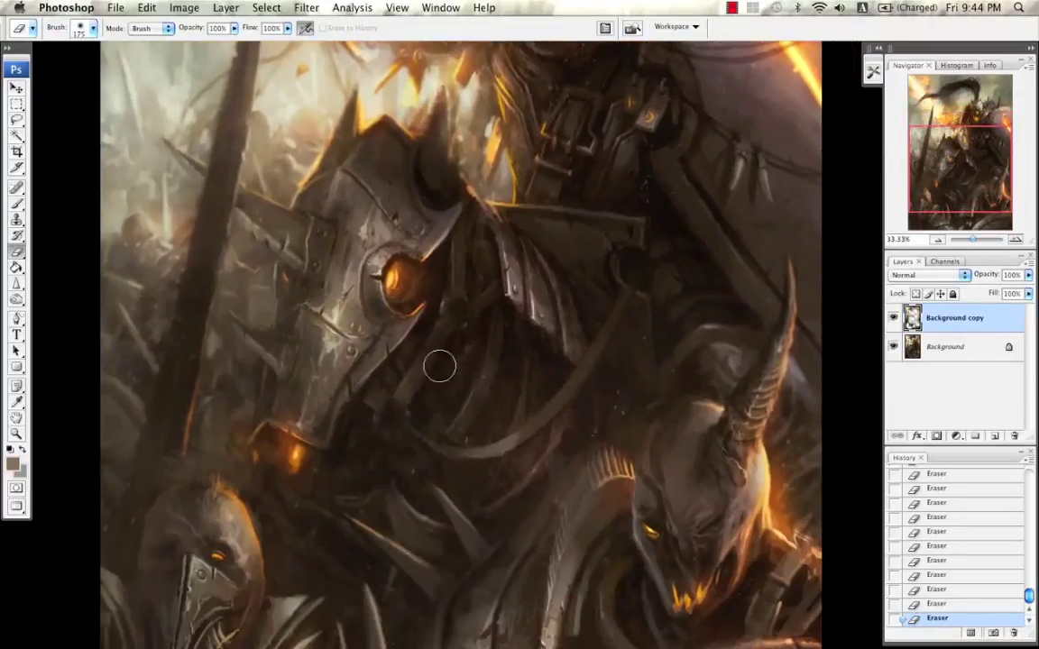
key(bracketleft)
scroll(550, 325, down, 2)
scroll(550, 324, right, 3)
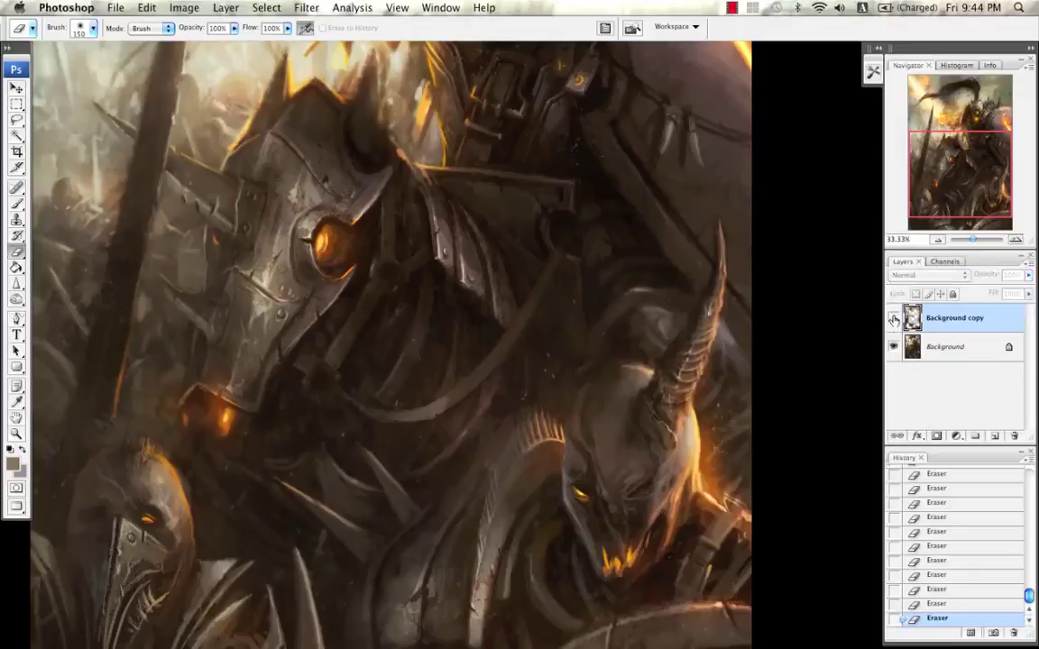
Step: Erase the blur along the horned demon's horn and face with a 100 to 150 px eraser
key(bracketleft)
key(bracketleft)
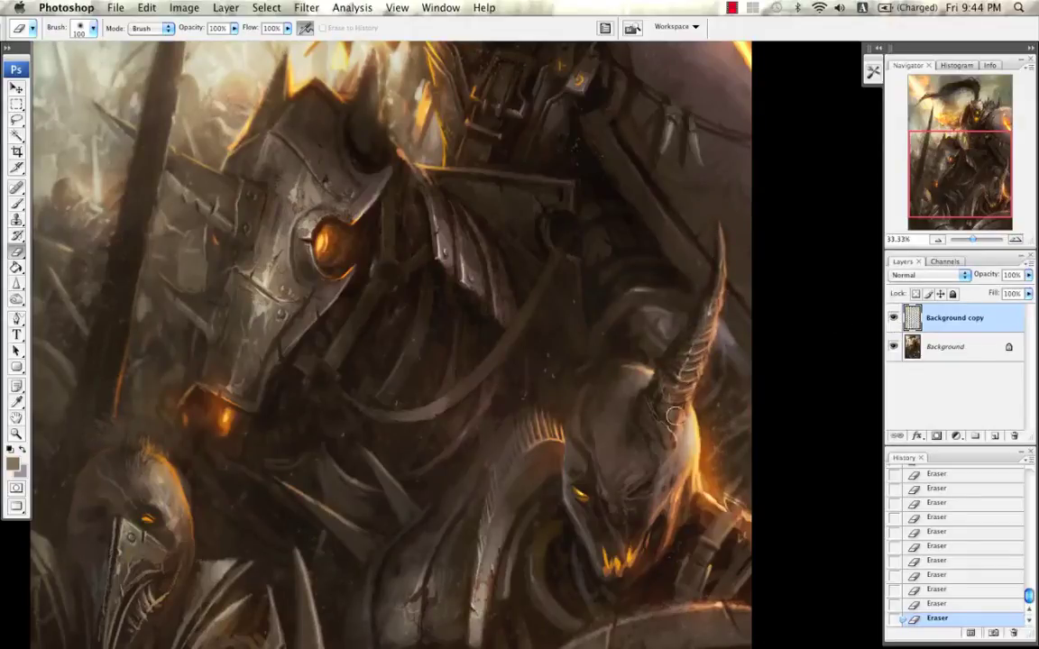
key(bracketright)
key(bracketright)
key(bracketleft)
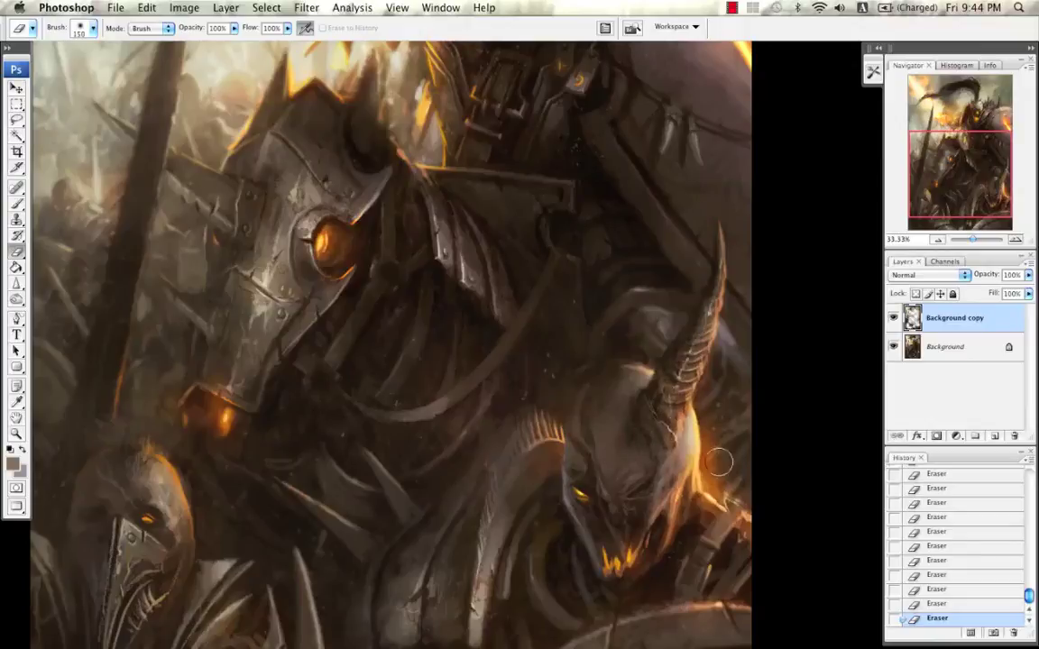
drag(940, 249, 946, 247)
click(937, 238)
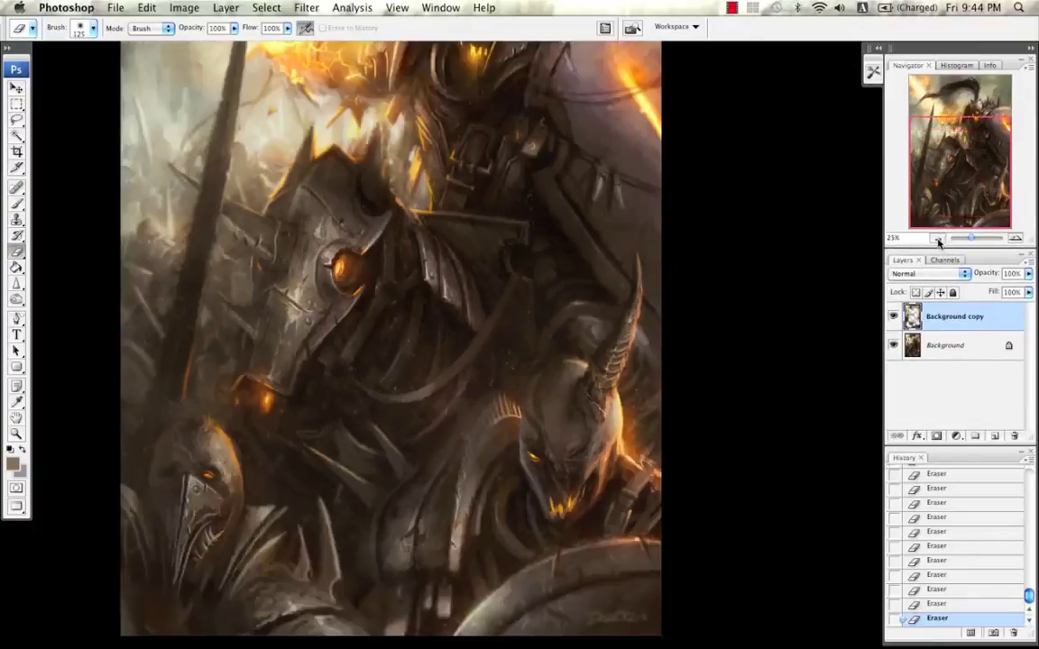
click(937, 238)
Step: Add a new layer above the Background and select a hard round 19 px brush for detailing the rider's helmet
key(b)
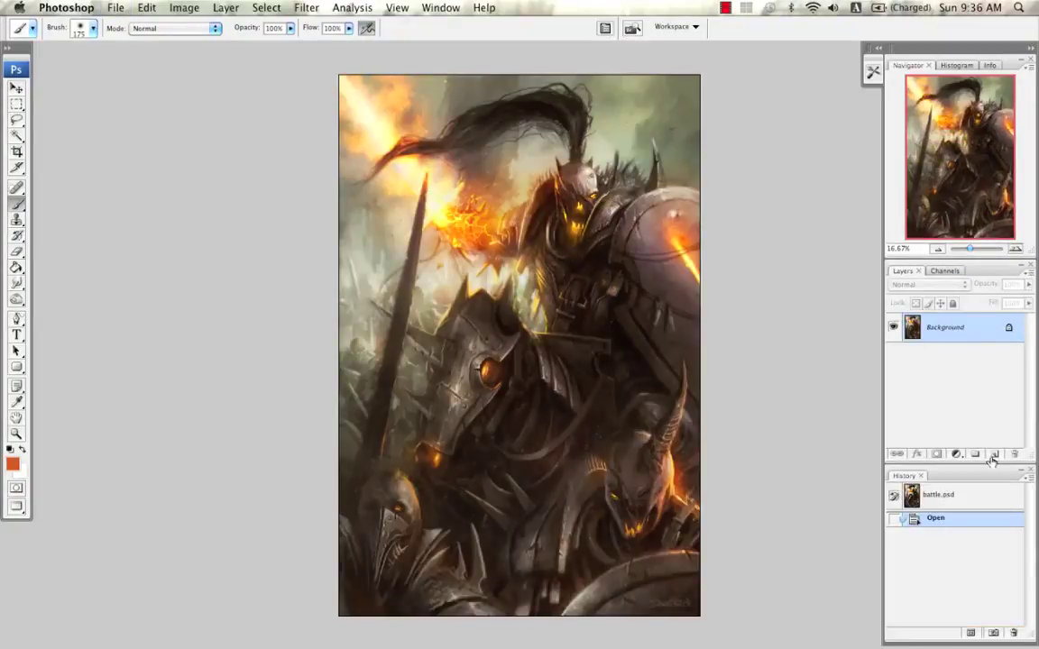
click(993, 453)
click(1015, 248)
click(1016, 249)
click(1015, 248)
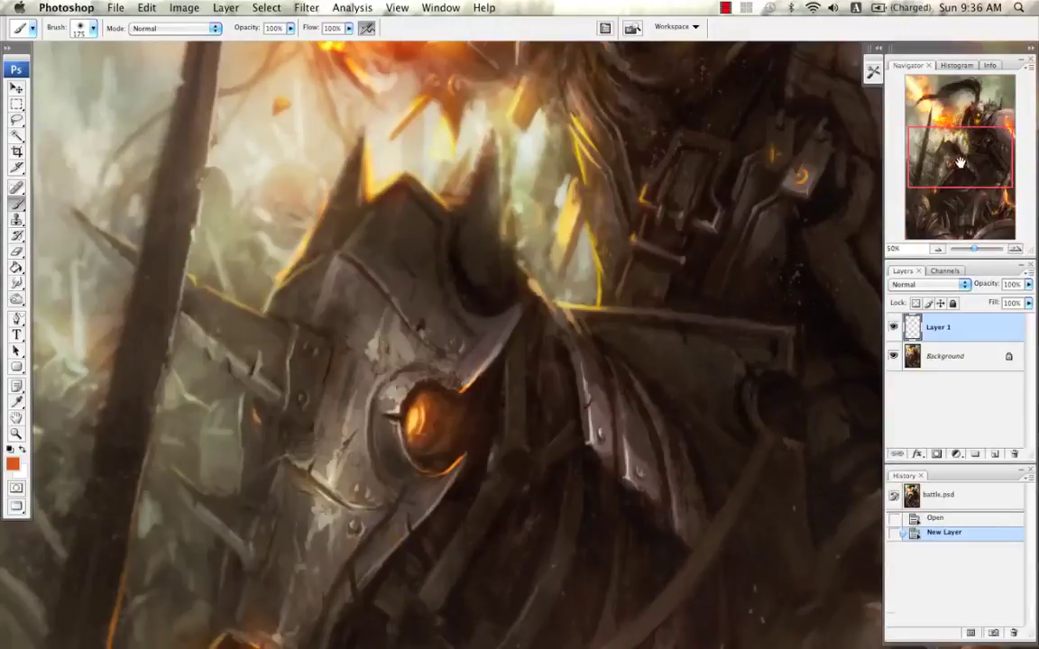
drag(958, 162, 980, 111)
click(1016, 249)
click(1016, 249)
right_click(546, 232)
click(563, 340)
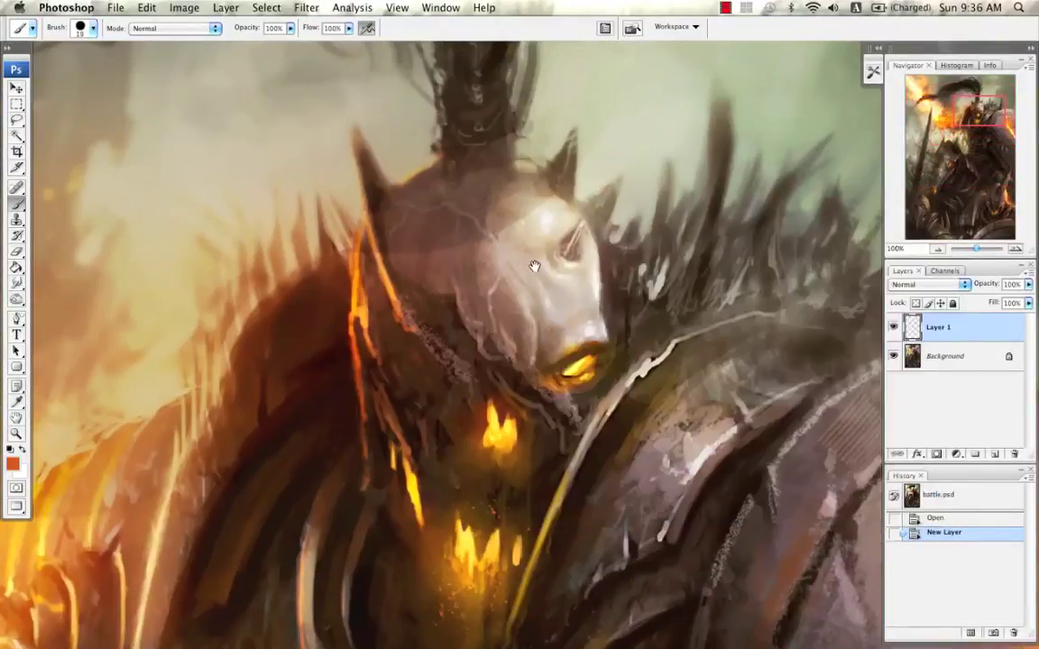
Step: Paint short highlight strokes across the forehead of the rider's helmet in a sampled pale tone with a round 19 px brush
drag(536, 267, 542, 277)
alt+click(544, 228)
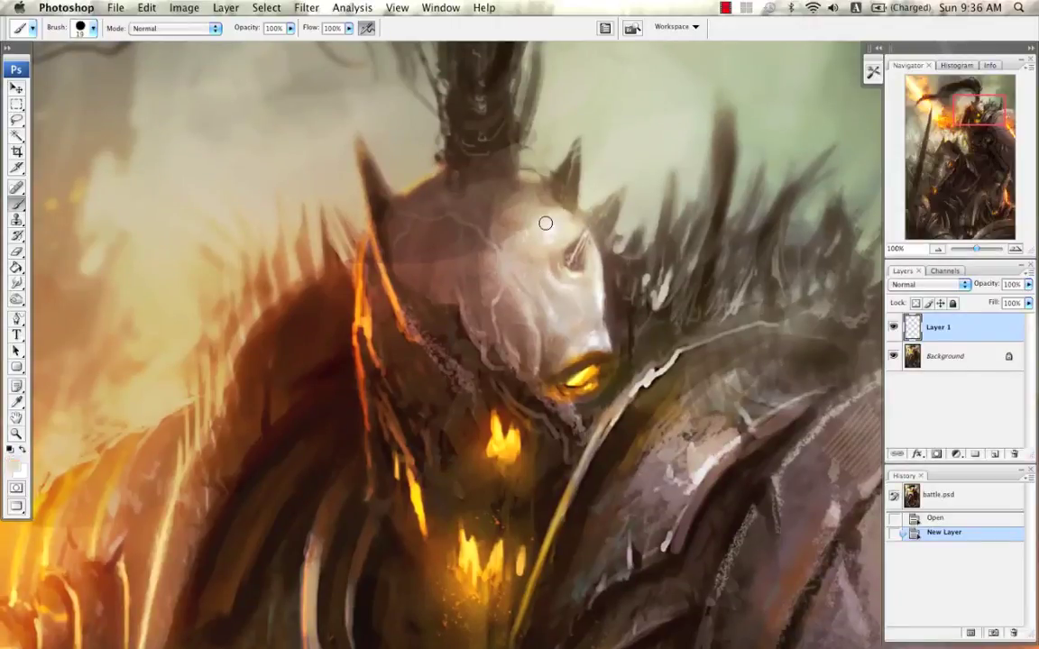
right_click(544, 225)
double_click(573, 321)
drag(543, 213, 539, 219)
drag(544, 211, 539, 217)
drag(542, 210, 531, 224)
drag(532, 218, 514, 242)
drag(519, 231, 512, 236)
mouse_move(525, 222)
mouse_down()
mouse_move(516, 233)
mouse_move(522, 227)
mouse_up()
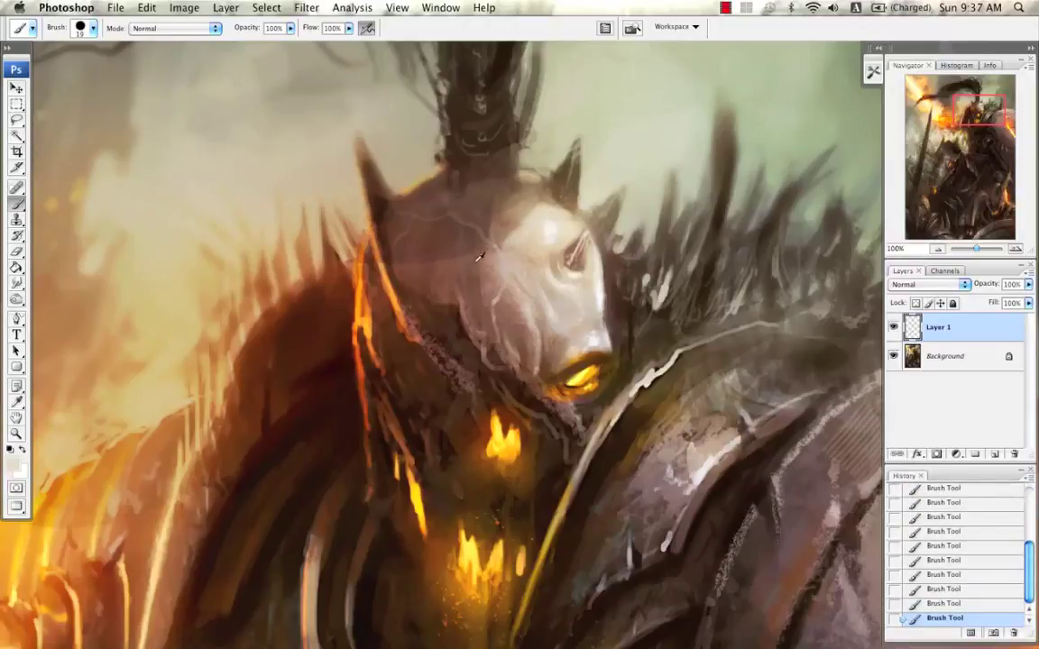
Step: Blend the shaded side and edge of the rider's helmet with sampled brown and orange tones, shrinking the brush to 9 px
alt+click(424, 232)
alt+click(418, 251)
drag(407, 263, 402, 269)
drag(403, 260, 402, 267)
mouse_move(410, 267)
mouse_down()
mouse_move(419, 253)
mouse_move(372, 274)
mouse_up()
alt+click(449, 258)
alt+click(383, 286)
key(bracketleft)
alt+click(383, 270)
key(bracketleft)
key(bracketleft)
key(bracketleft)
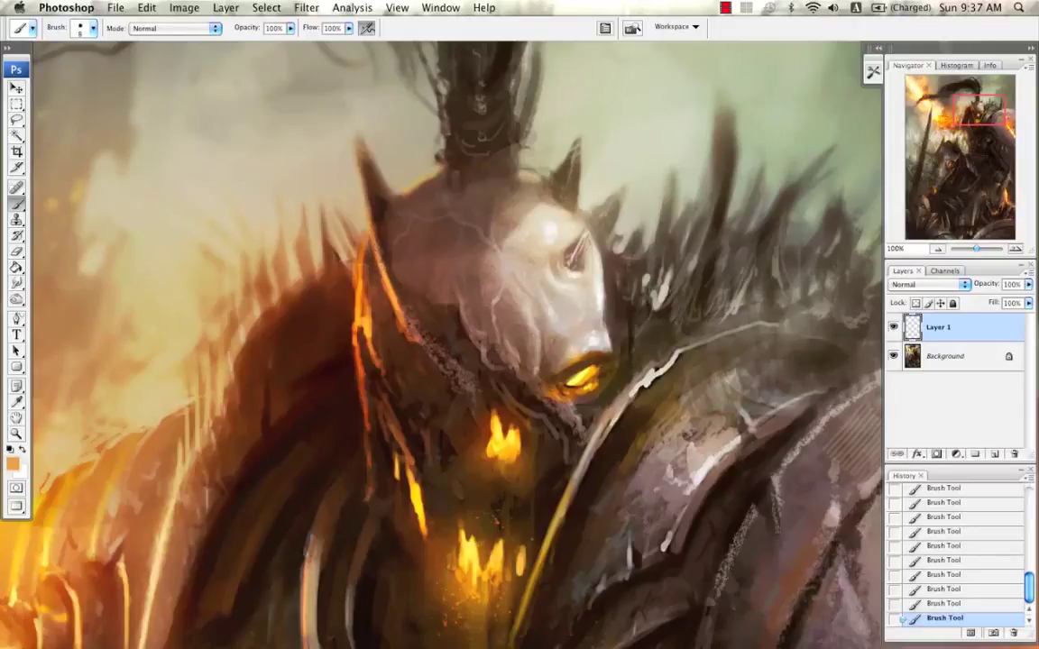
Step: Texture the rider's helmet with a speckled 25 to 30 px brush, using colours sampled from its surface
alt+click(420, 267)
right_click(444, 259)
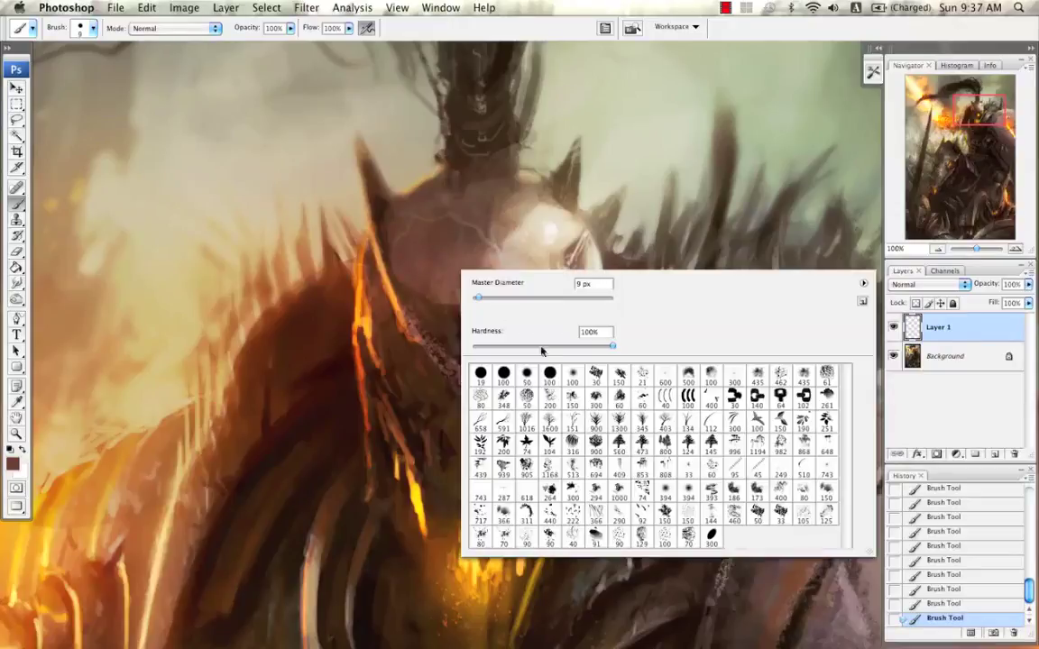
click(582, 339)
key(Return)
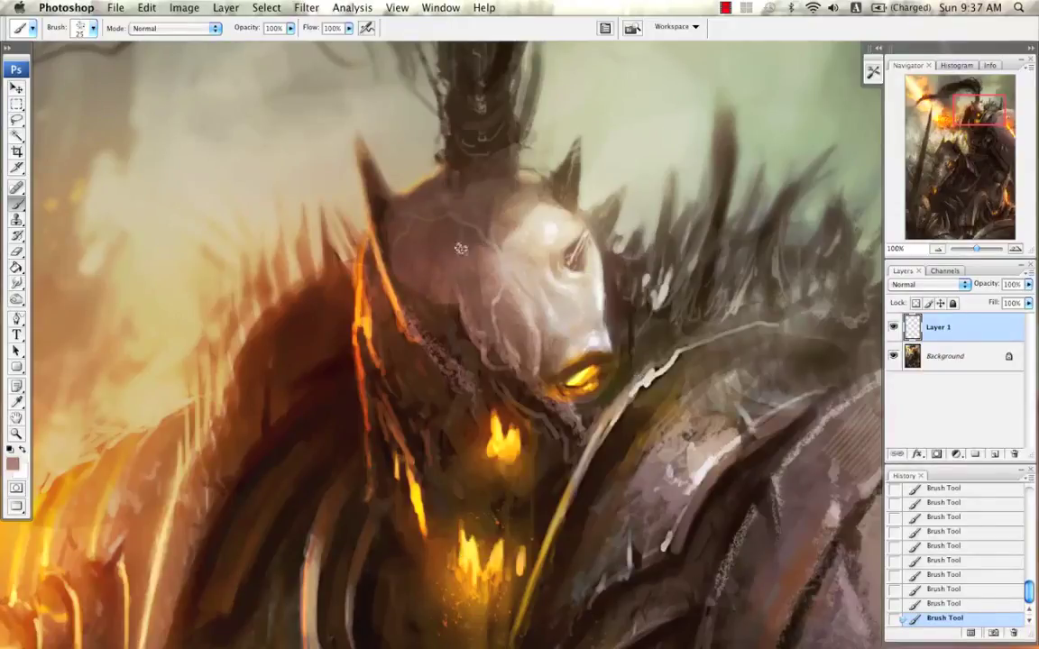
drag(465, 257, 472, 284)
alt+click(528, 229)
key(bracketright)
drag(528, 216, 548, 210)
alt+click(469, 236)
mouse_move(475, 253)
mouse_down()
mouse_move(488, 253)
mouse_move(482, 273)
mouse_move(488, 262)
mouse_up()
alt+click(444, 242)
mouse_move(441, 293)
mouse_down()
mouse_move(461, 302)
mouse_move(431, 285)
mouse_up()
alt+click(459, 281)
drag(520, 257, 517, 245)
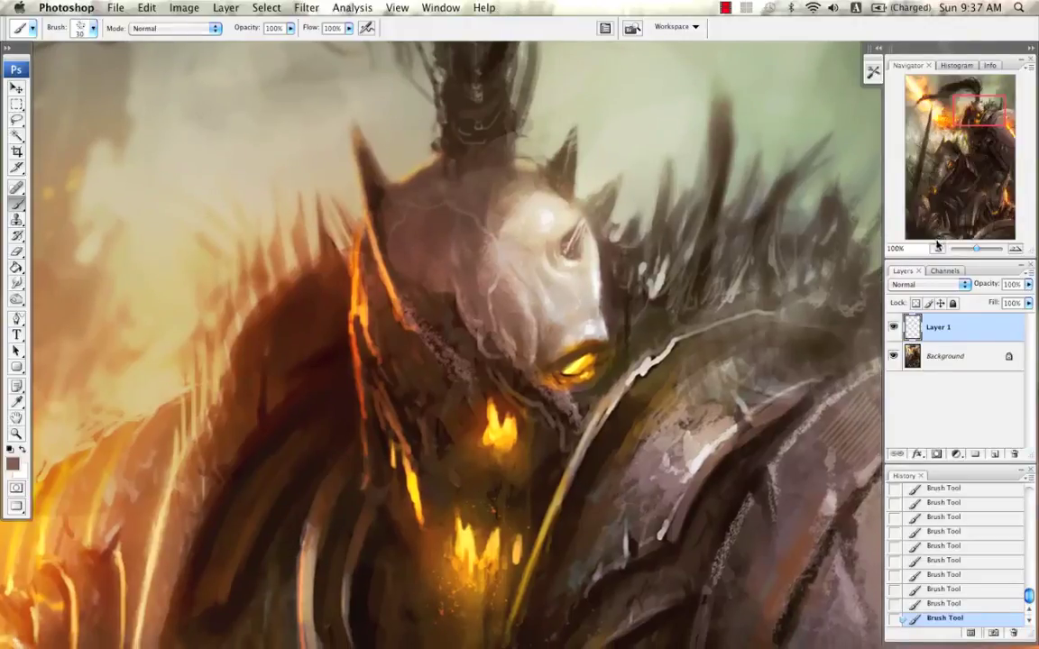
Step: Refine the edge of the tall spike behind the rider's shield with sampled dark tones and a hard round 9 px brush
click(938, 249)
click(938, 249)
click(937, 249)
click(938, 249)
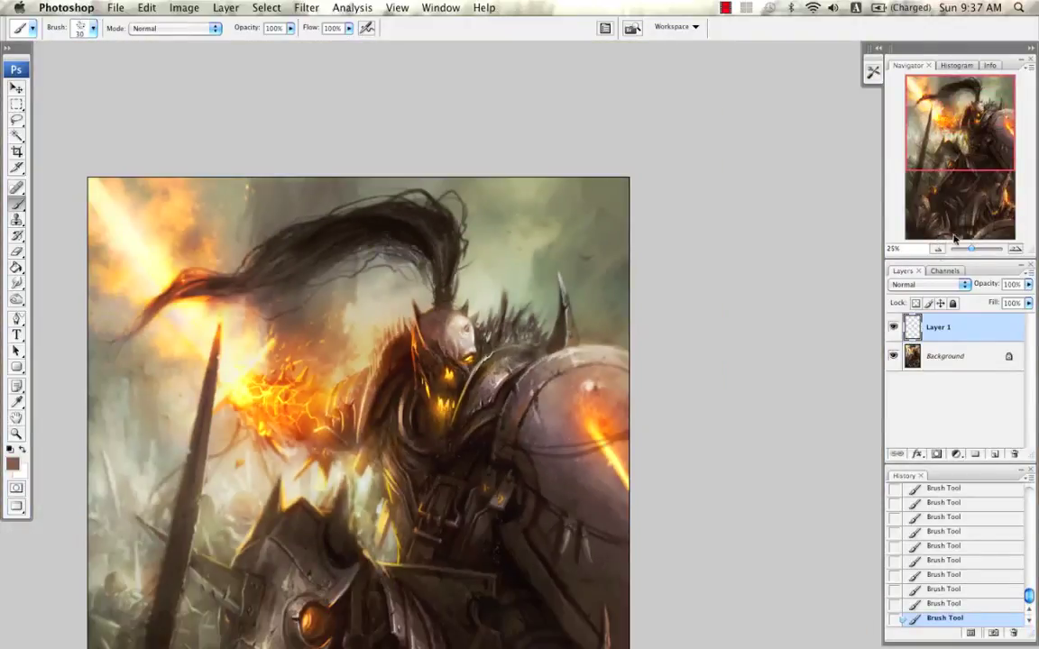
click(1015, 249)
click(1015, 249)
drag(652, 284, 567, 320)
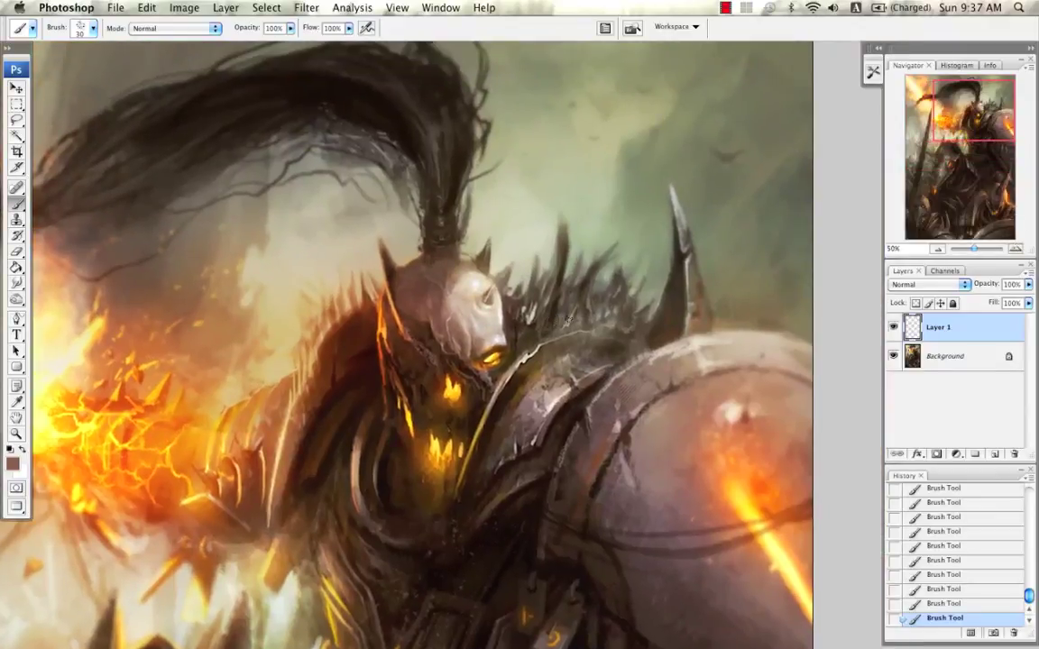
right_click(596, 311)
double_click(618, 411)
drag(654, 284, 574, 282)
click(1015, 249)
drag(674, 284, 581, 350)
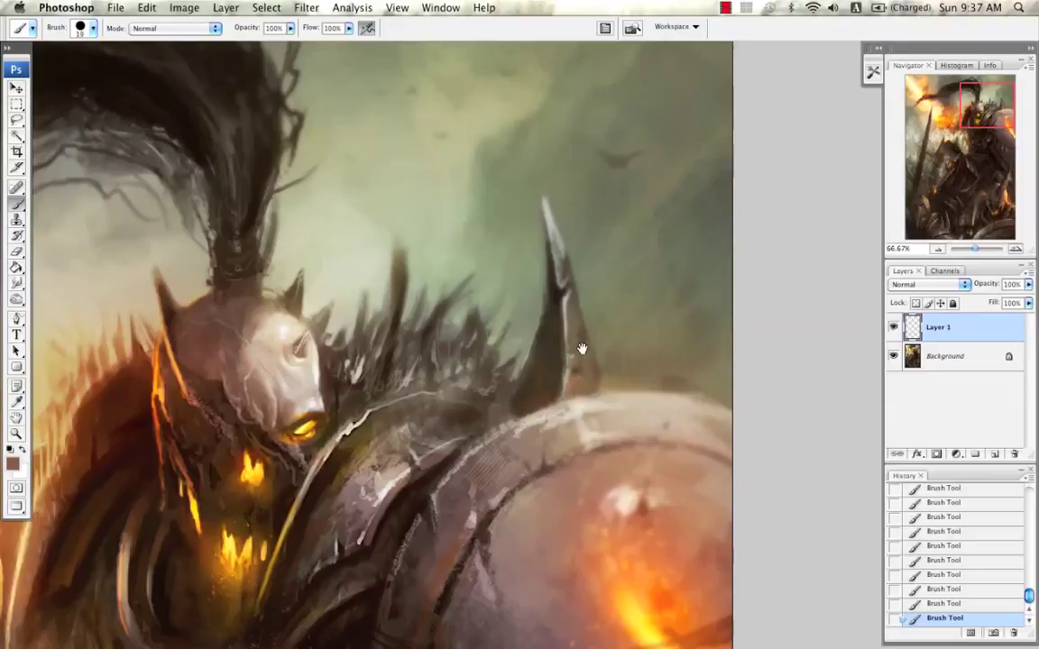
alt+click(574, 225)
key(bracketleft)
alt+click(541, 311)
drag(555, 249, 531, 335)
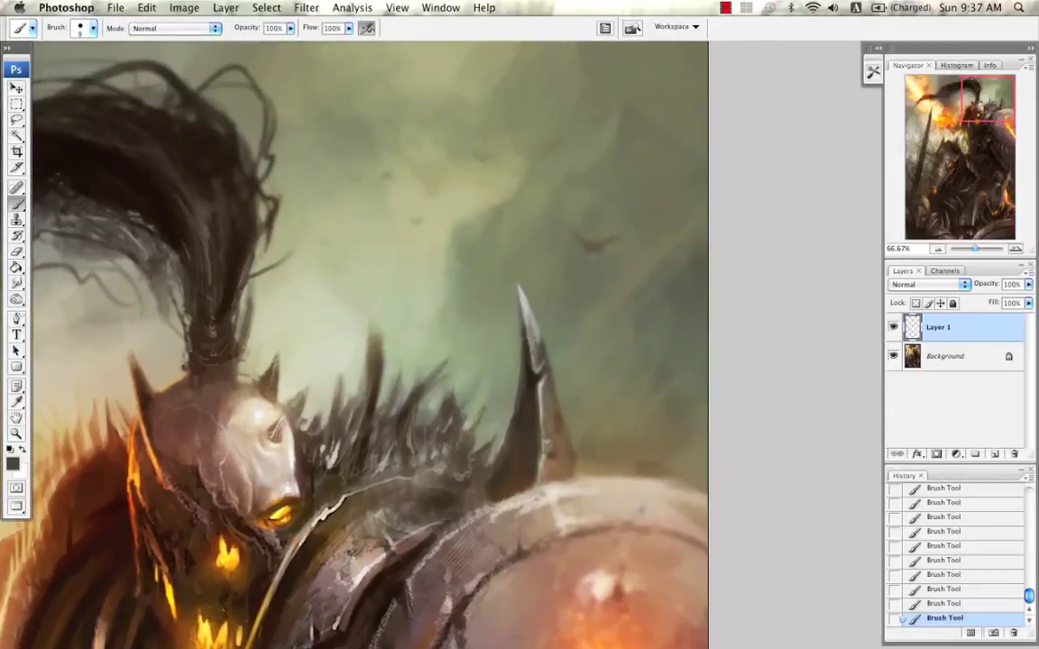
Step: Undo the latest run of fine brush strokes made with the sampled sky colour
alt+click(426, 287)
key(super+alt+z)
key(super+alt+z)
key(super+shift+z)
key(super+shift+z)
click(938, 250)
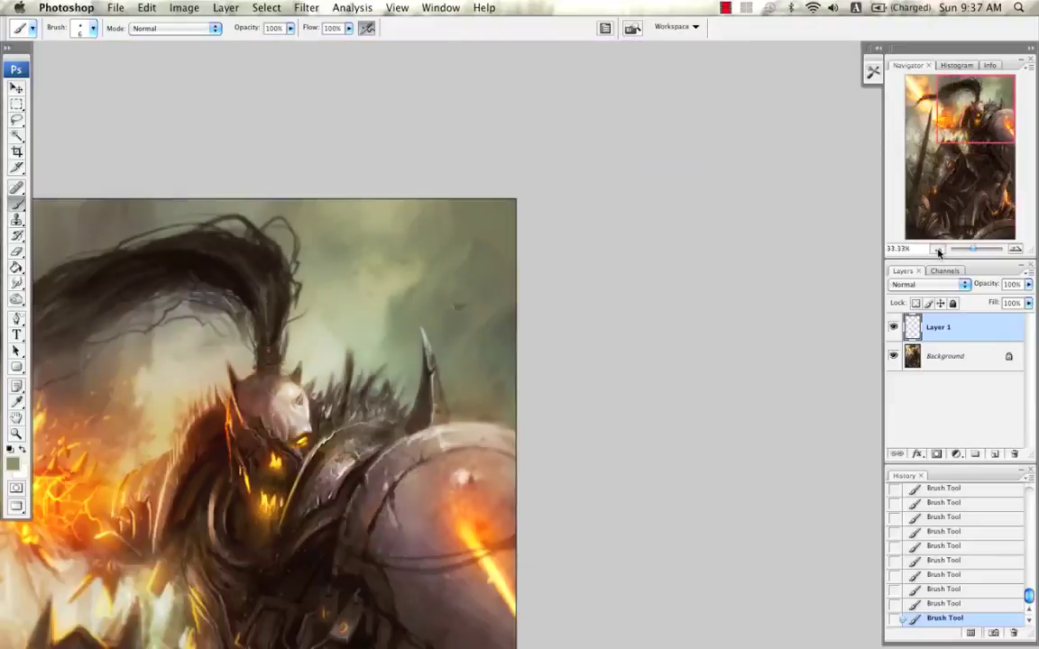
click(938, 250)
key(super+alt+z)
key(super+alt+z)
key(super+alt+z)
key(super+alt+z)
key(super+alt+z)
key(super+alt+z)
key(super+alt+z)
key(super+alt+z)
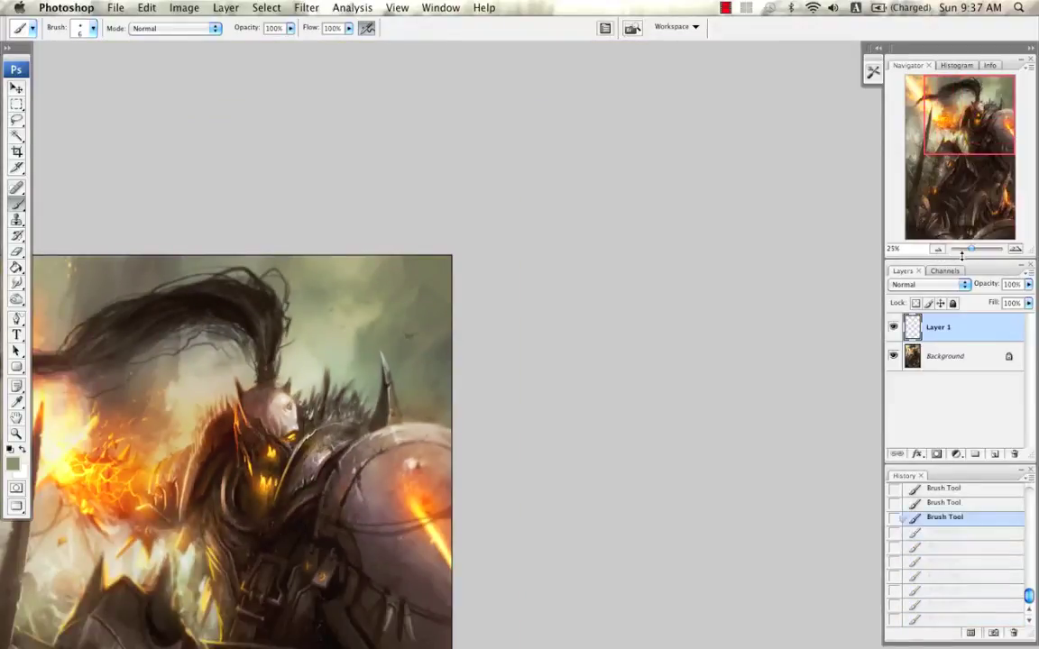
Step: Sharpen the left horn of the rider's helmet with sampled dark and background colours using a fine 6 to 7 px brush
click(1015, 250)
click(1015, 250)
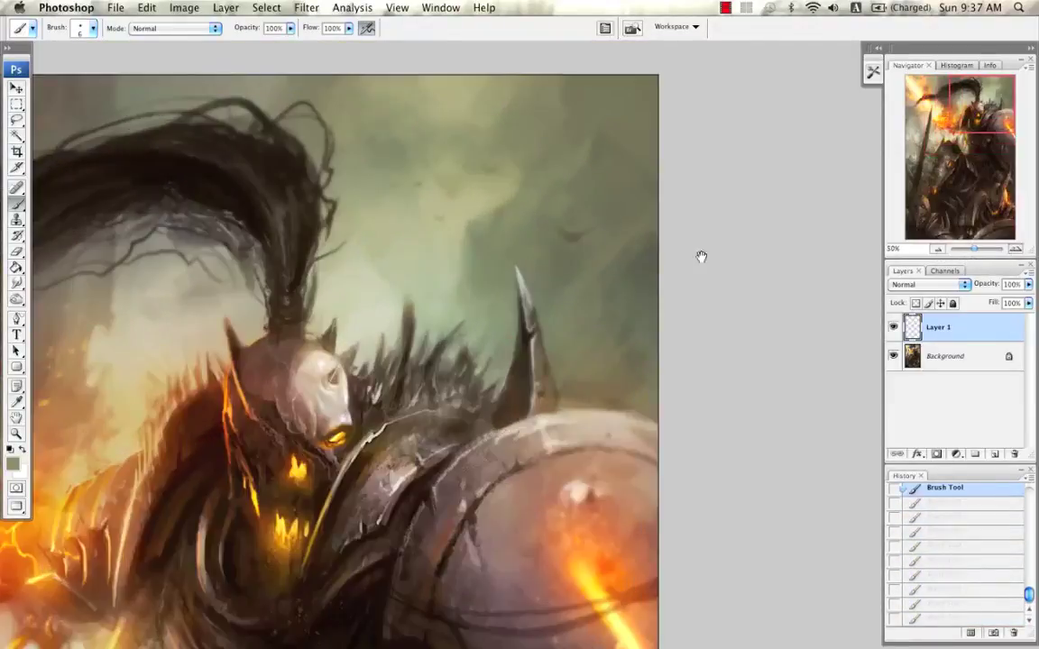
drag(336, 339, 474, 334)
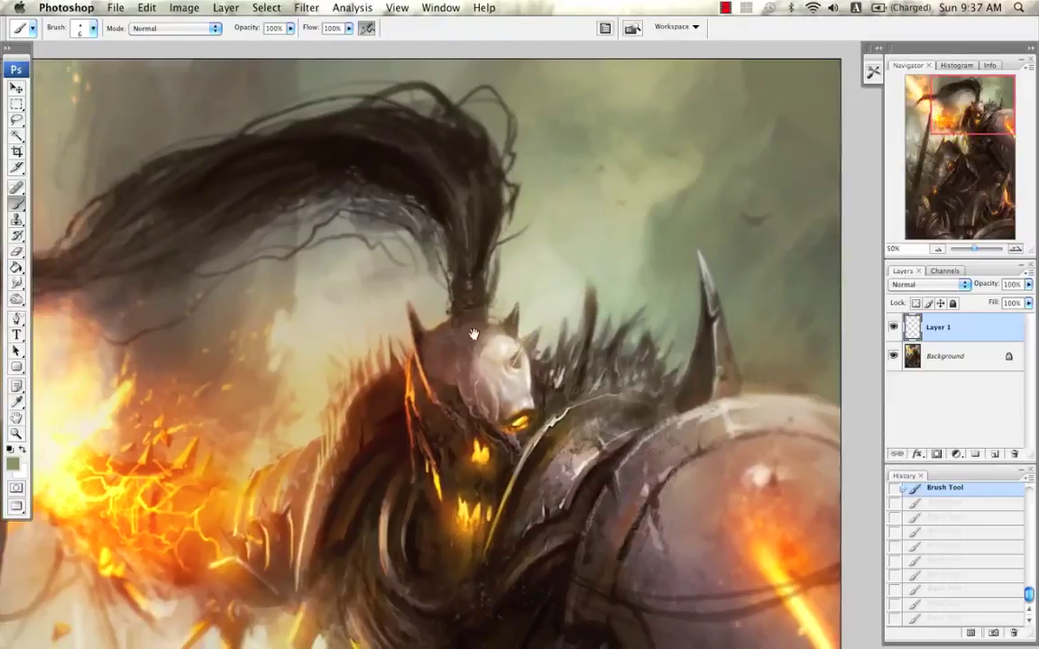
alt+click(415, 317)
drag(415, 317, 408, 302)
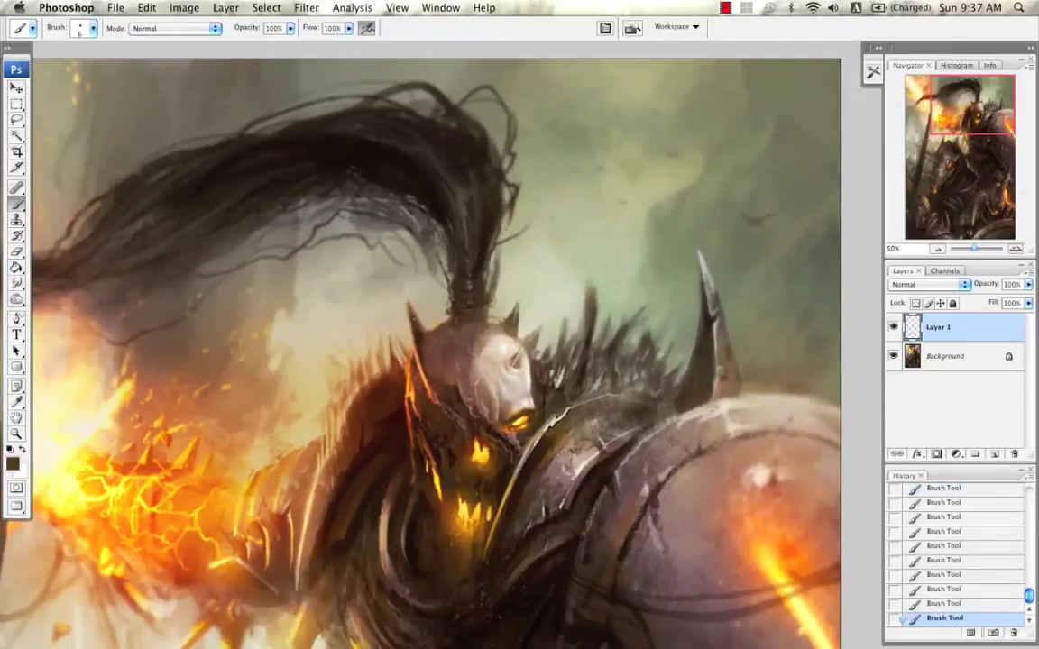
alt+click(413, 303)
alt+click(428, 280)
Step: Look over the rider's torso, the burning fist, the horse's head and the foreground creatures at 50% zoom for areas needing detail
mouse_move(455, 372)
mouse_down()
mouse_move(486, 287)
mouse_move(505, 183)
mouse_up()
drag(459, 324, 463, 177)
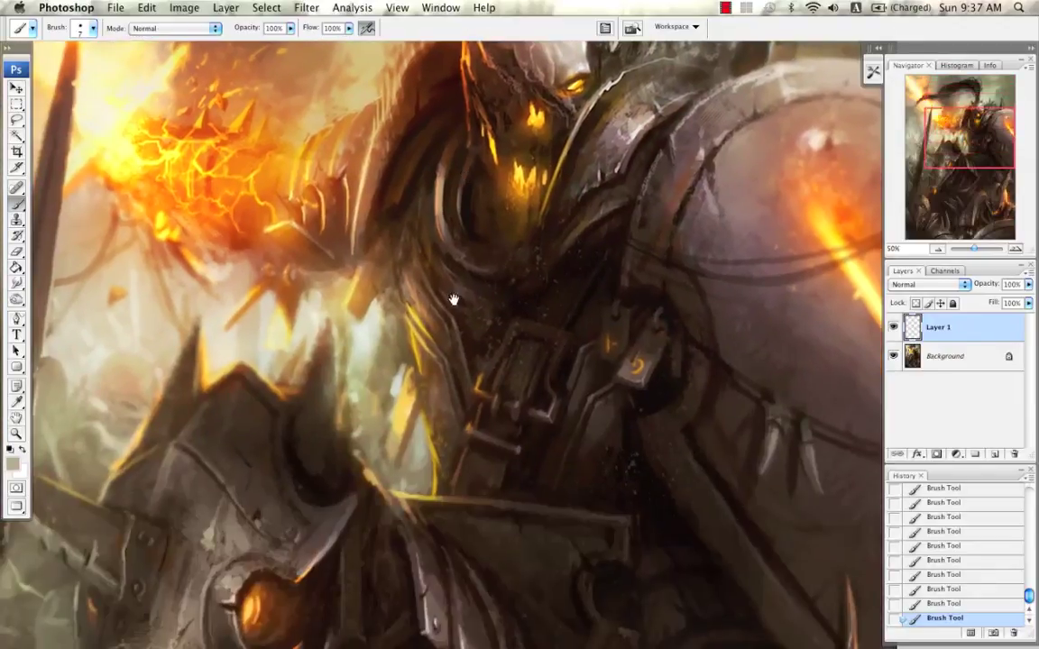
drag(431, 303, 548, 191)
mouse_move(407, 258)
mouse_down()
mouse_move(516, 265)
mouse_move(430, 268)
mouse_move(434, 450)
mouse_move(475, 470)
mouse_up()
mouse_move(455, 279)
mouse_down()
mouse_move(447, 464)
mouse_move(436, 277)
mouse_up()
drag(464, 468, 435, 254)
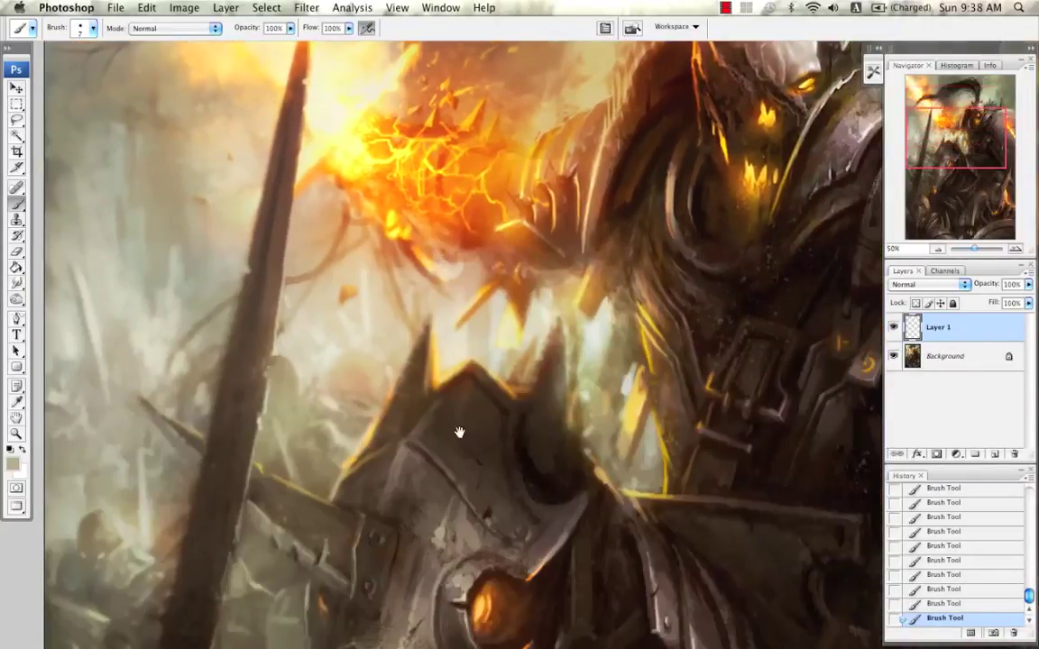
drag(459, 431, 442, 241)
drag(469, 412, 469, 226)
drag(478, 475, 479, 304)
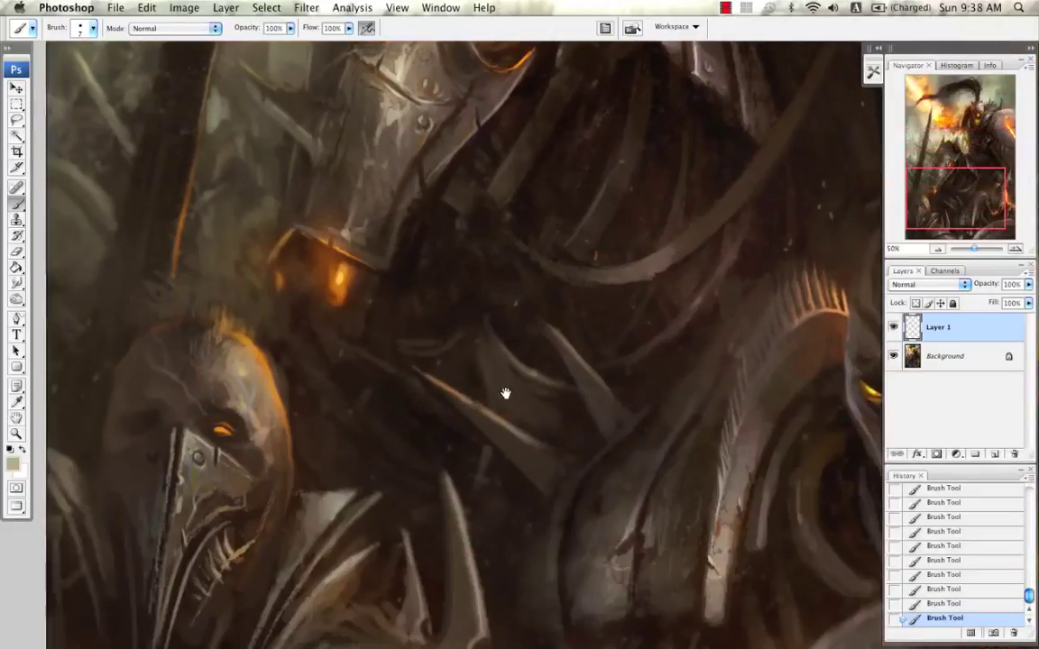
drag(541, 466, 596, 295)
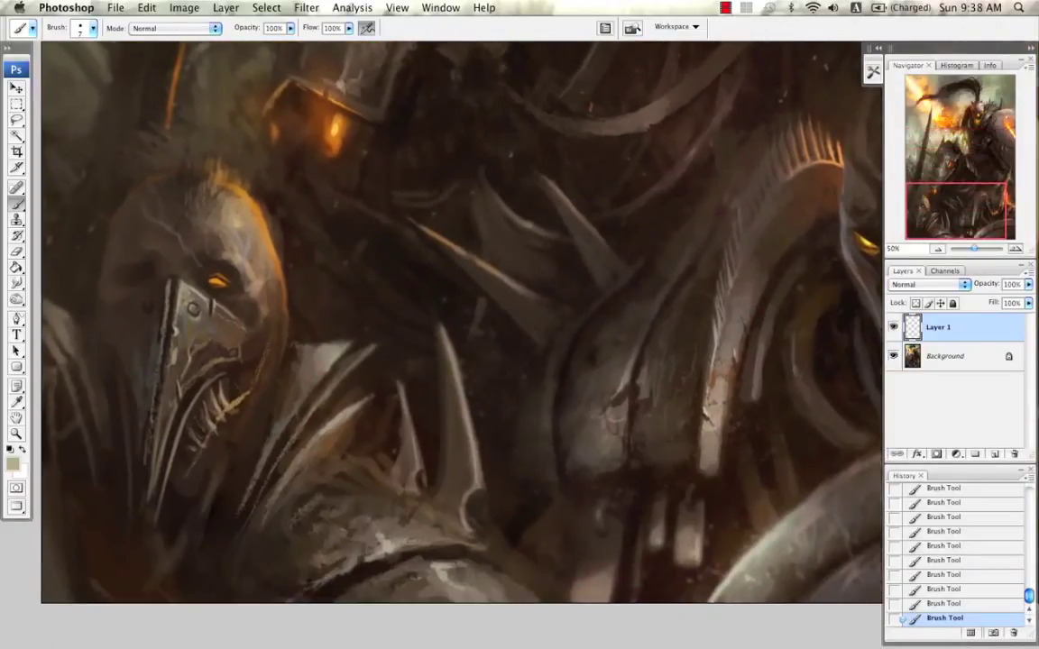
Step: Paint a dark notch into the tall shoulder spike of the lower-left warrior with an 8 to 9 px brush, undoing the last strokes
alt+click(445, 305)
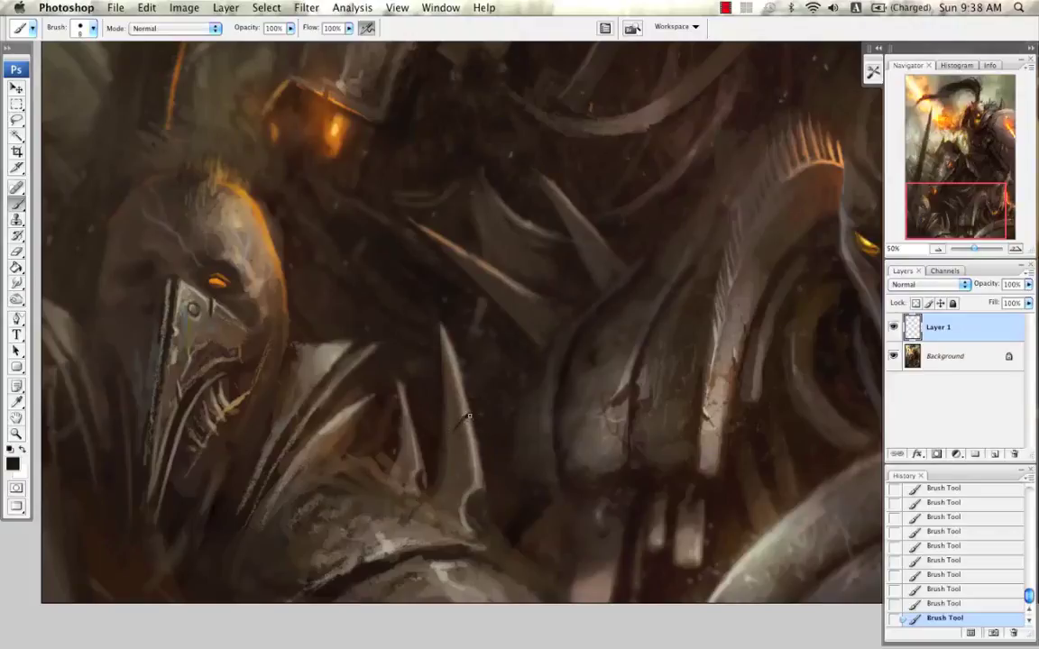
alt+click(464, 412)
alt+click(332, 438)
key(bracketright)
key(bracketleft)
alt+click(440, 515)
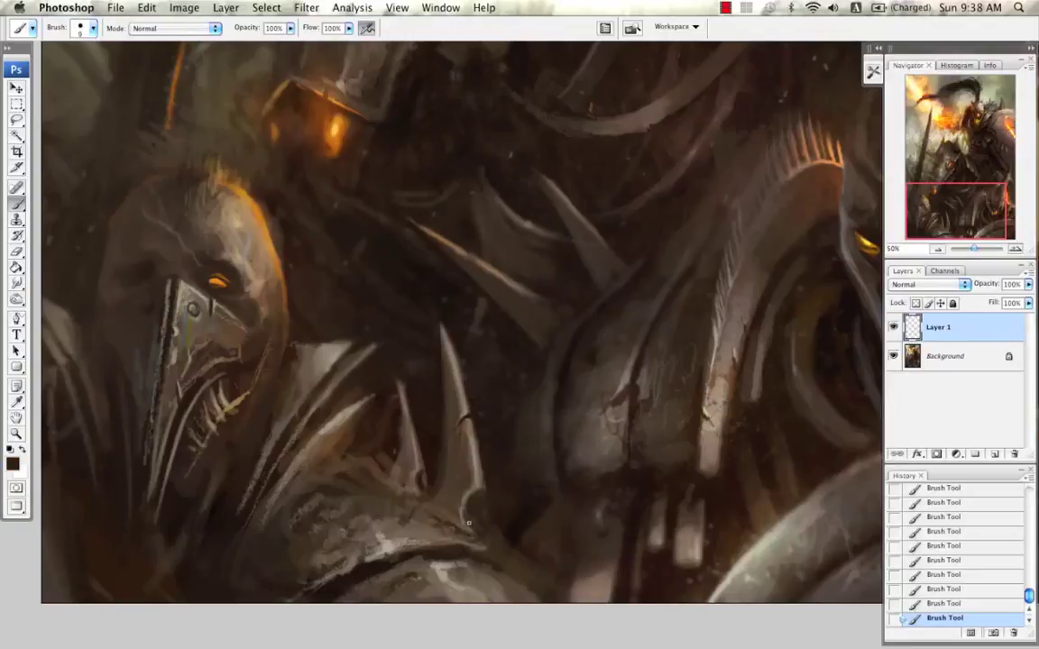
key(alt+super+z)
key(alt+super+z)
key(alt+super+z)
Step: Define the bases of the lower-left warrior's two shoulder spikes with sampled tones, varying the brush between 10 and 30 px
alt+click(472, 523)
drag(467, 518, 473, 532)
alt+click(394, 539)
alt+click(443, 510)
key(bracketright)
key(bracketright)
alt+click(438, 472)
drag(415, 501, 459, 530)
key(bracketleft)
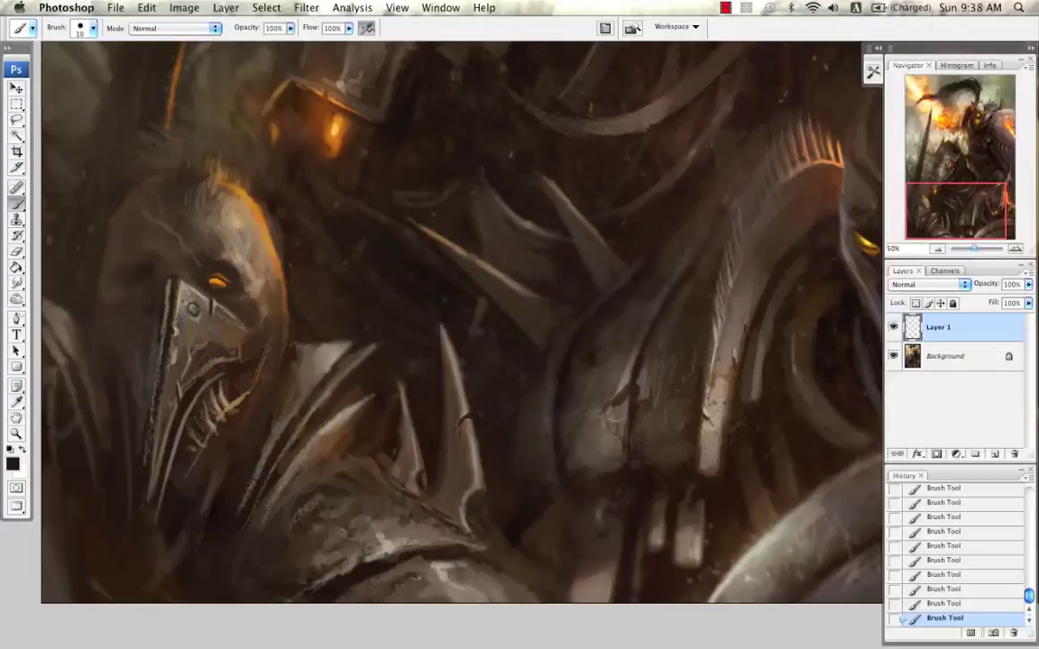
key(bracketright)
key(bracketright)
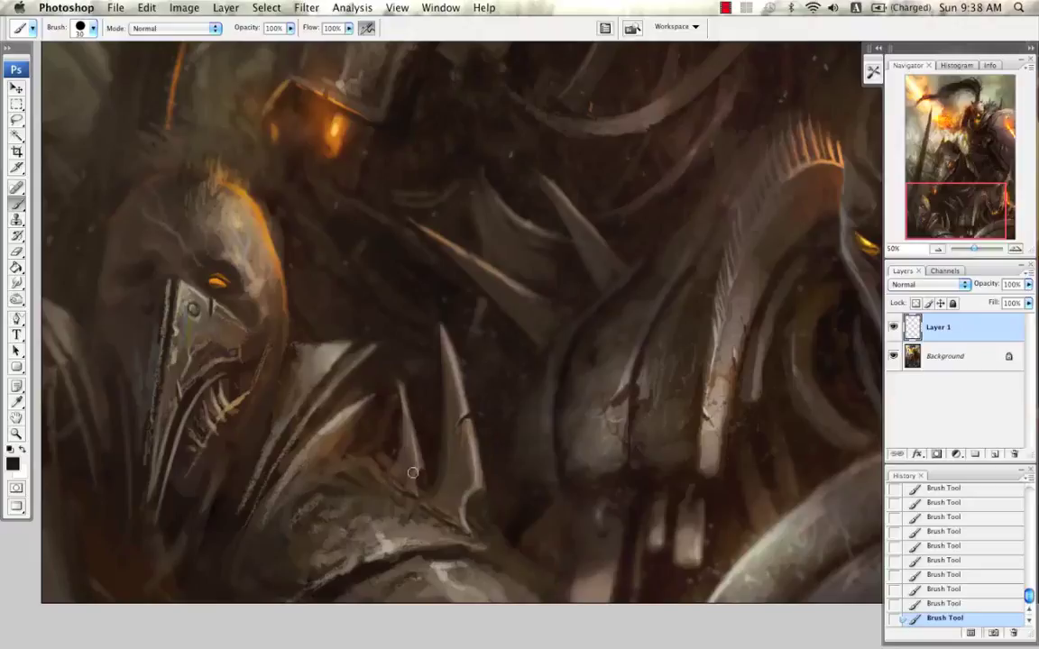
Step: Add a dark crack and a sampled light edge to the lower-left warrior's shoulder plate with a 7 px brush
drag(375, 426, 411, 371)
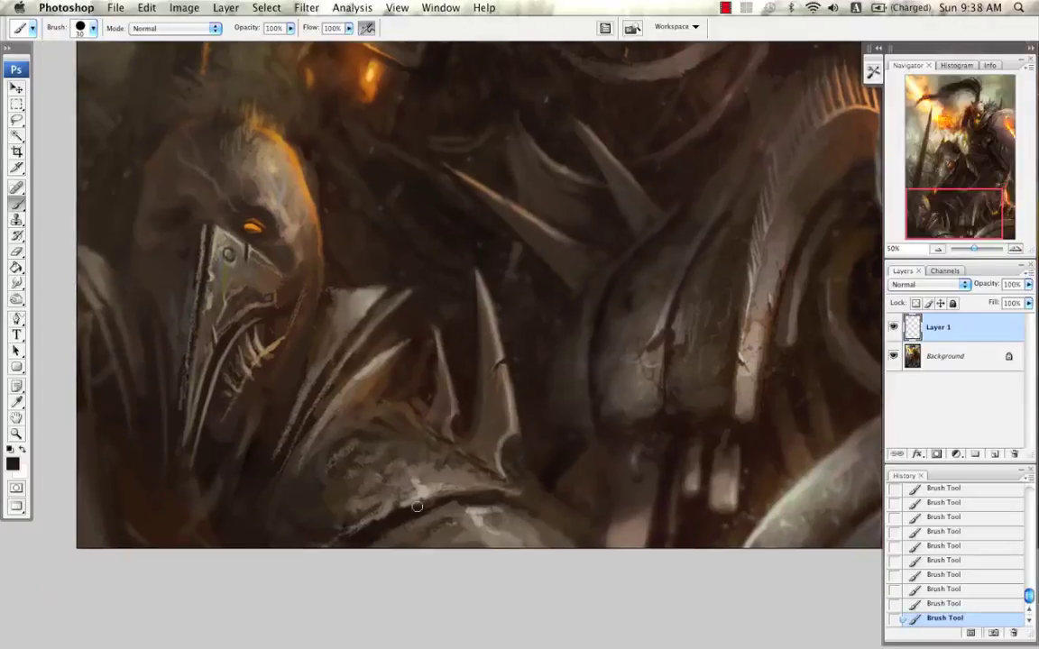
key(bracketleft)
key(bracketleft)
key(bracketleft)
alt+click(419, 492)
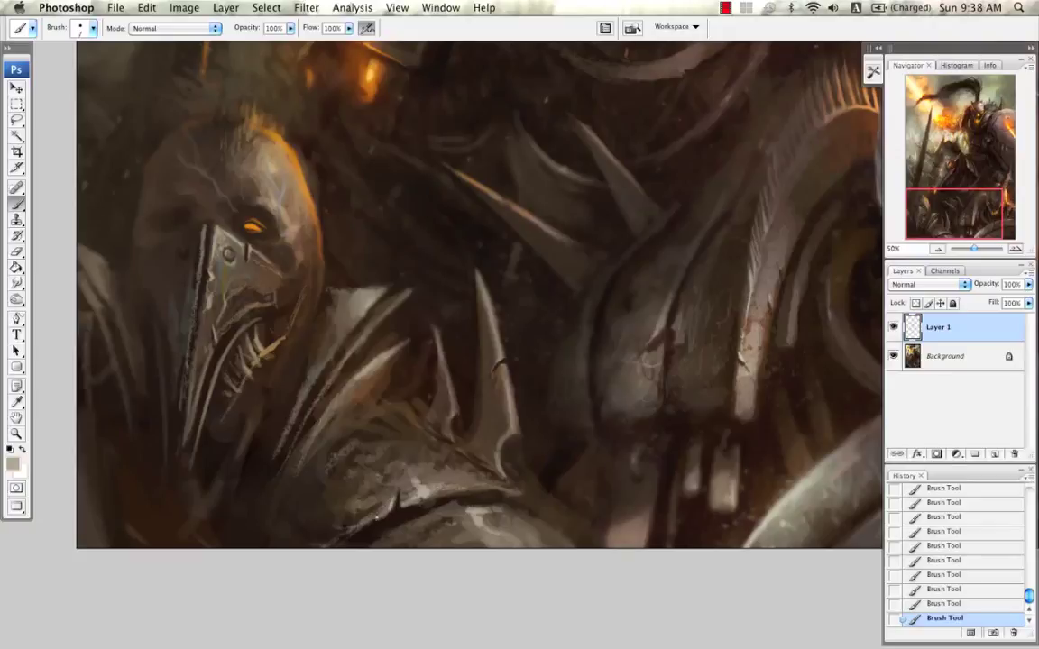
Step: Touch up the shield rim below the horned demon's jaw with a sampled brown and a 7 px brush
drag(377, 382, 412, 389)
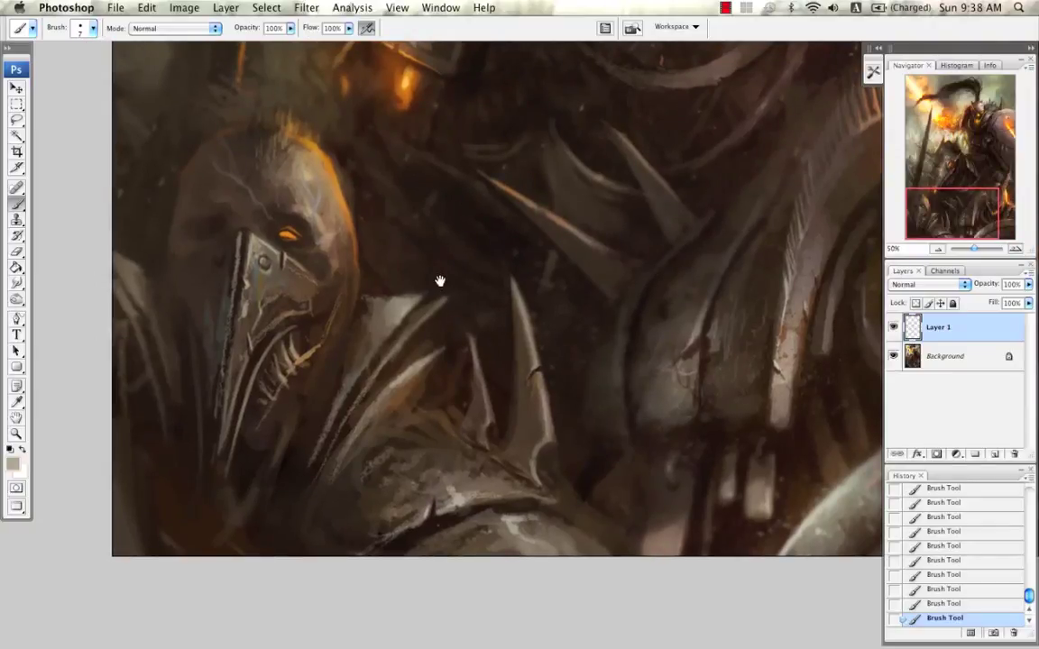
drag(502, 371, 415, 361)
drag(530, 320, 279, 330)
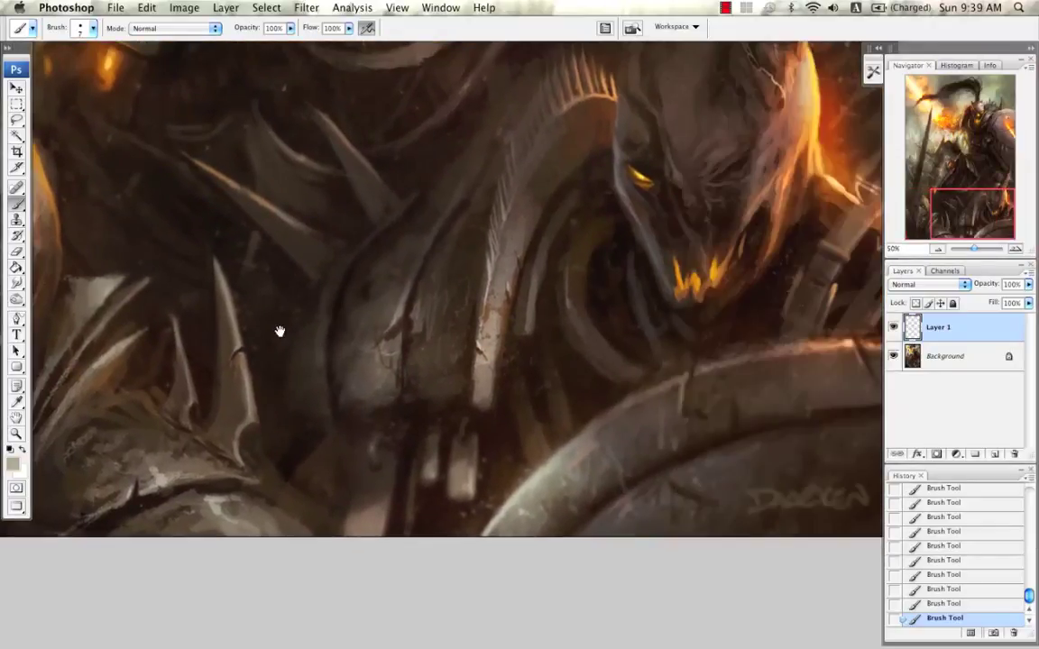
scroll(279, 332, right, 8)
scroll(487, 389, up, 3)
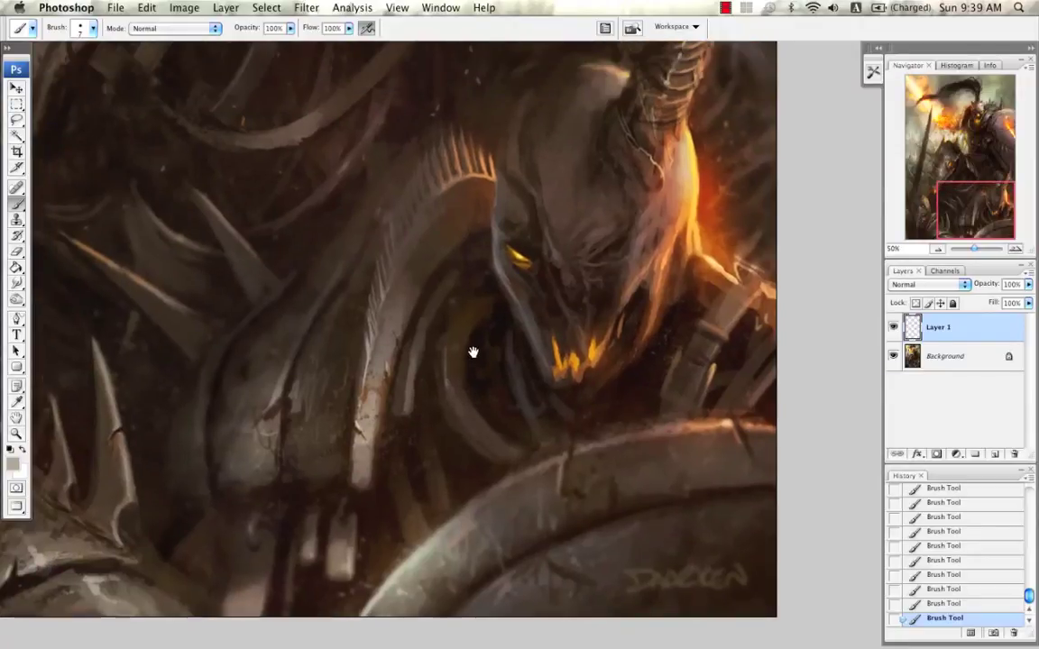
alt+click(600, 406)
drag(605, 434, 624, 427)
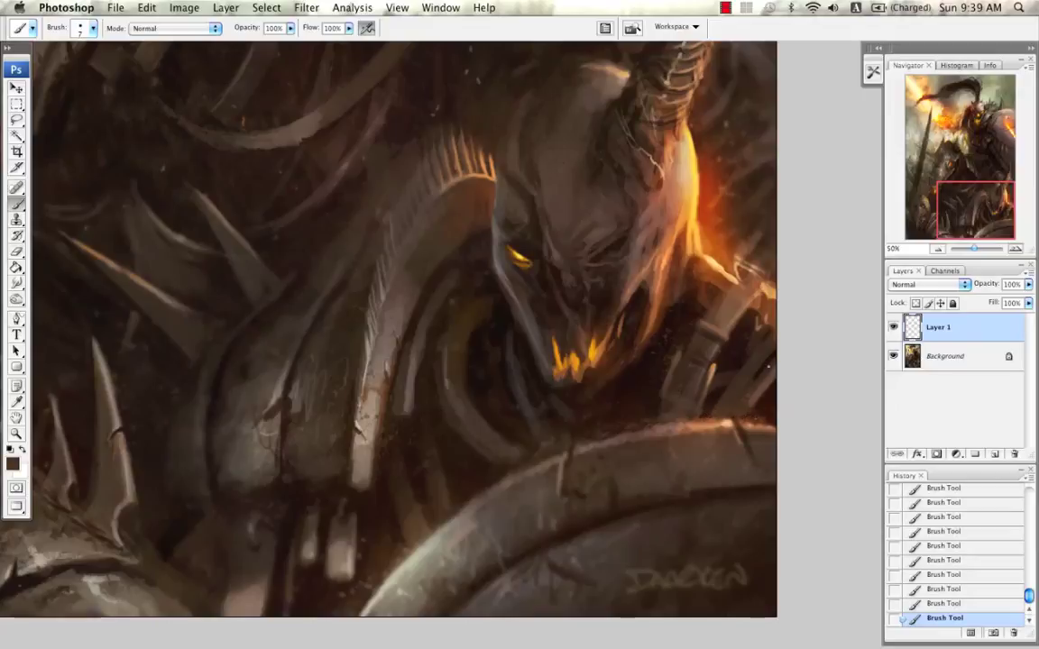
Step: Detail the horned demon's forehead and cheek with colours sampled from its skin using a 7 px brush
drag(701, 364, 671, 468)
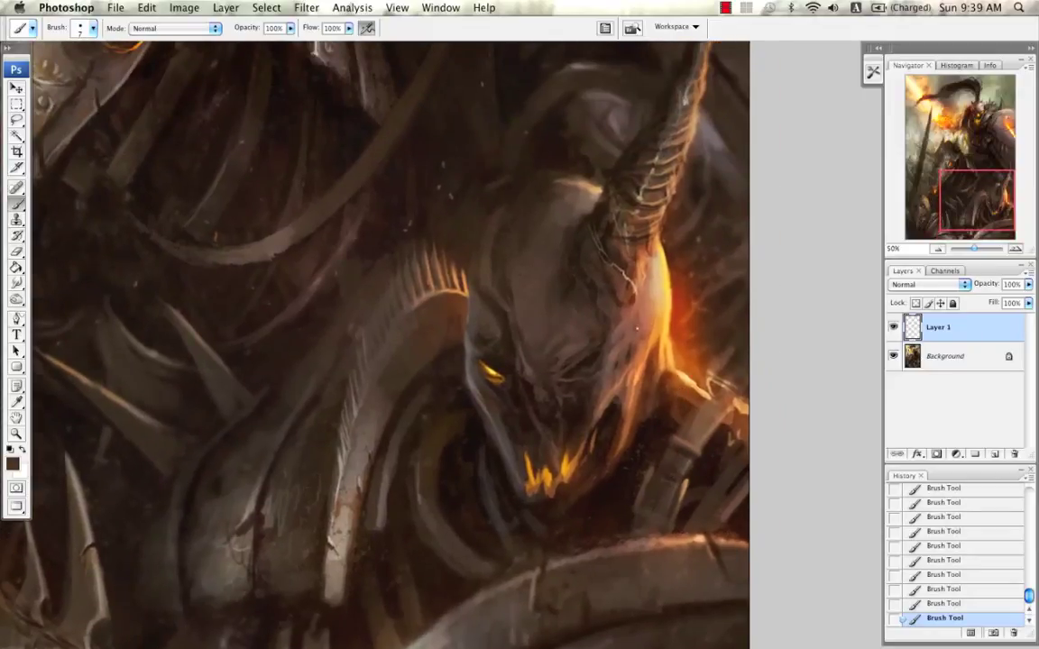
alt+click(637, 305)
alt+click(571, 266)
alt+click(559, 261)
Step: Refine the upper edge of the horse's mask near the saddle with sampled dark tones and an 8 px brush
drag(604, 294, 645, 421)
drag(580, 301, 599, 369)
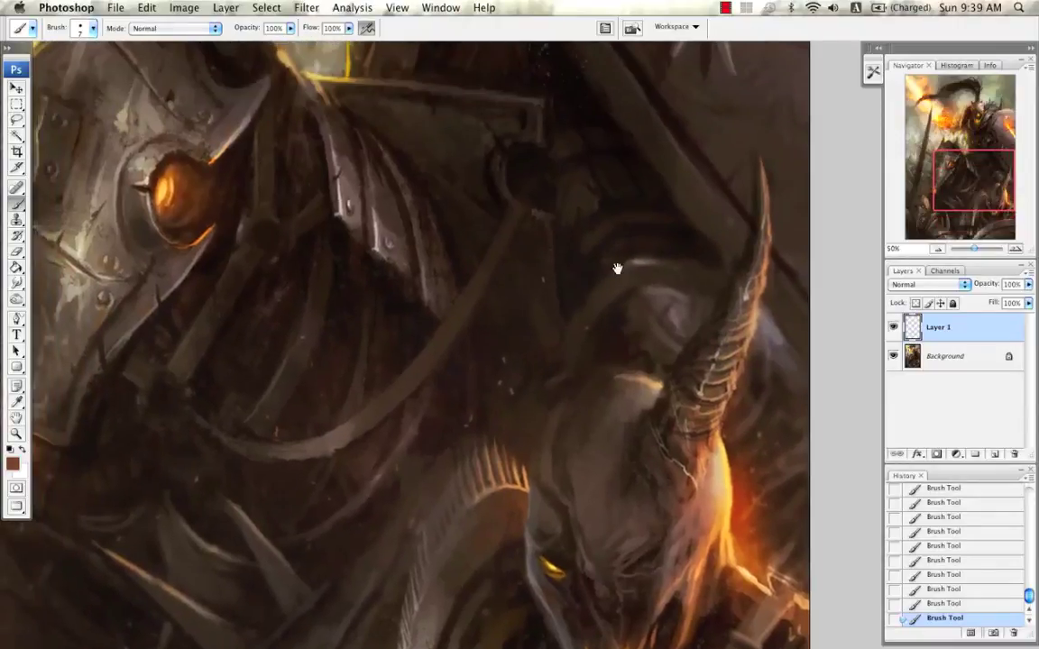
scroll(617, 268, up, 10)
scroll(617, 269, left, 4)
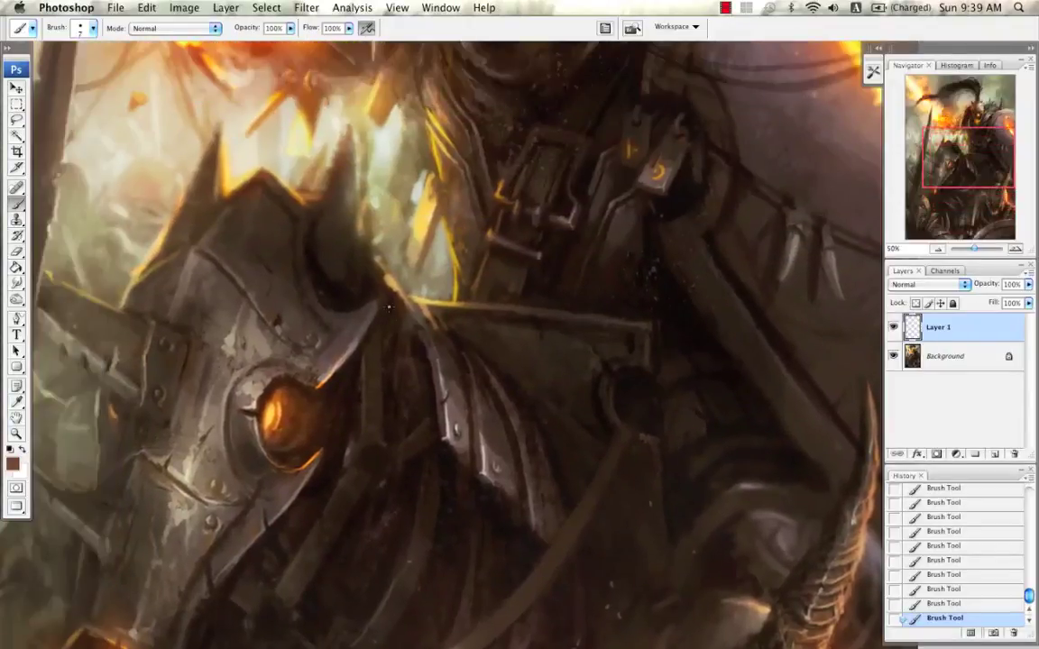
alt+click(356, 302)
alt+click(353, 344)
alt+click(357, 294)
mouse_move(364, 306)
mouse_down()
mouse_move(386, 312)
mouse_move(376, 302)
mouse_up()
Step: Compare the whole painting with Layer 1 hidden and shown, and merge the layer down into the Background
click(939, 249)
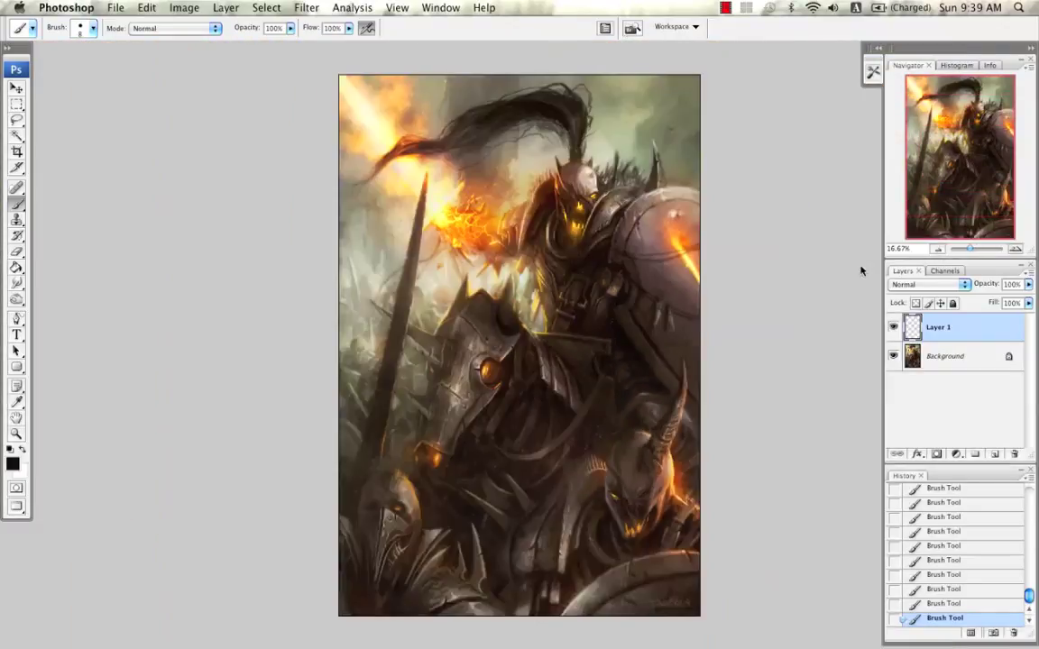
click(892, 327)
click(892, 328)
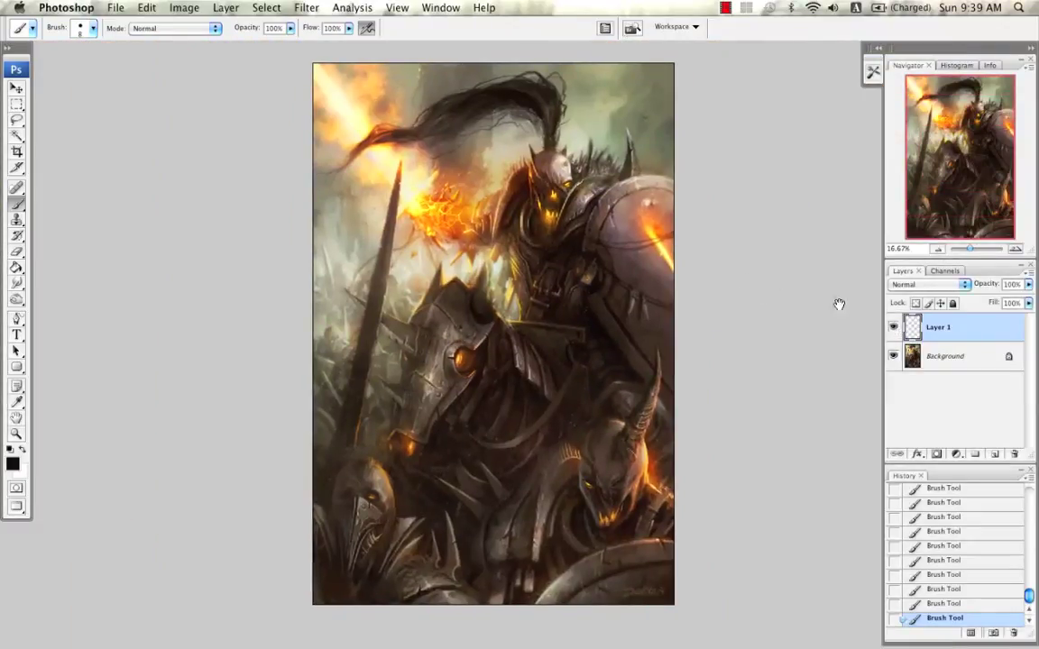
drag(704, 275, 657, 290)
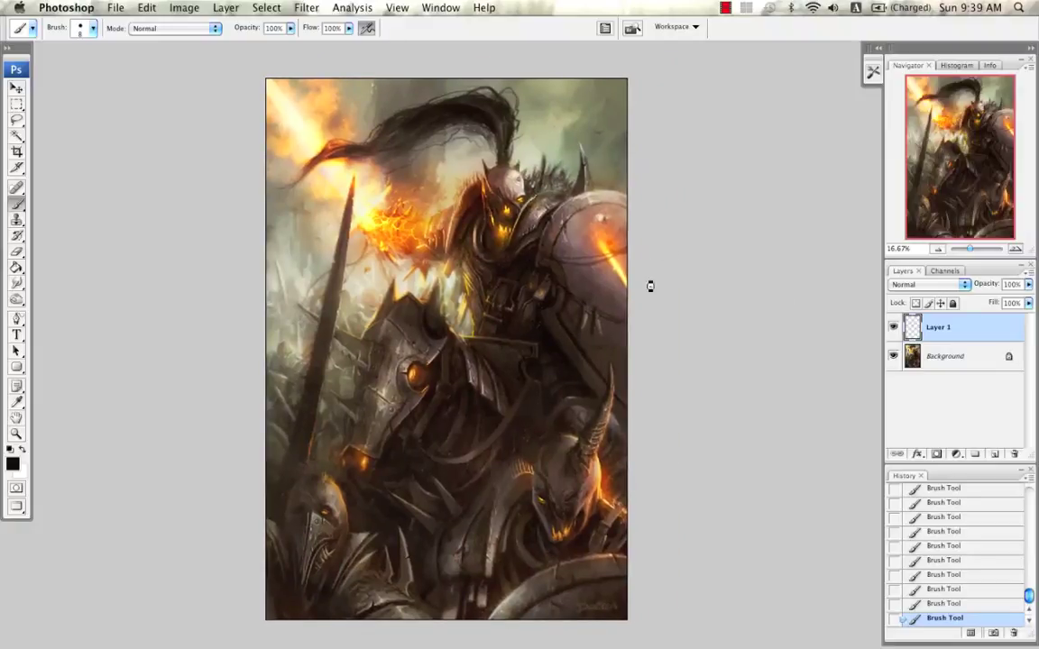
key(super+e)
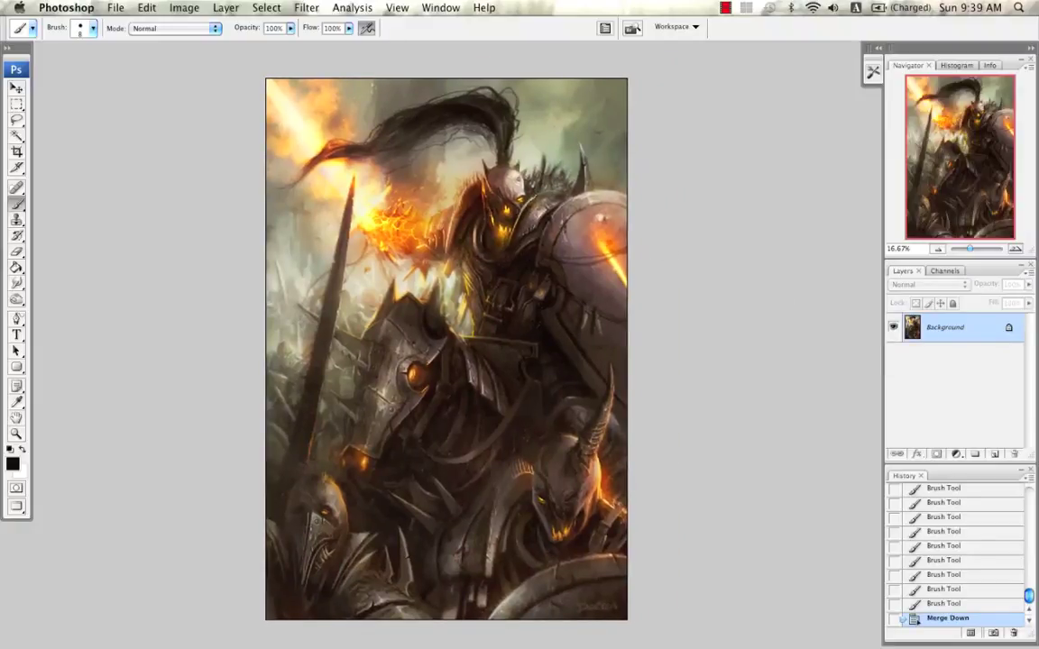